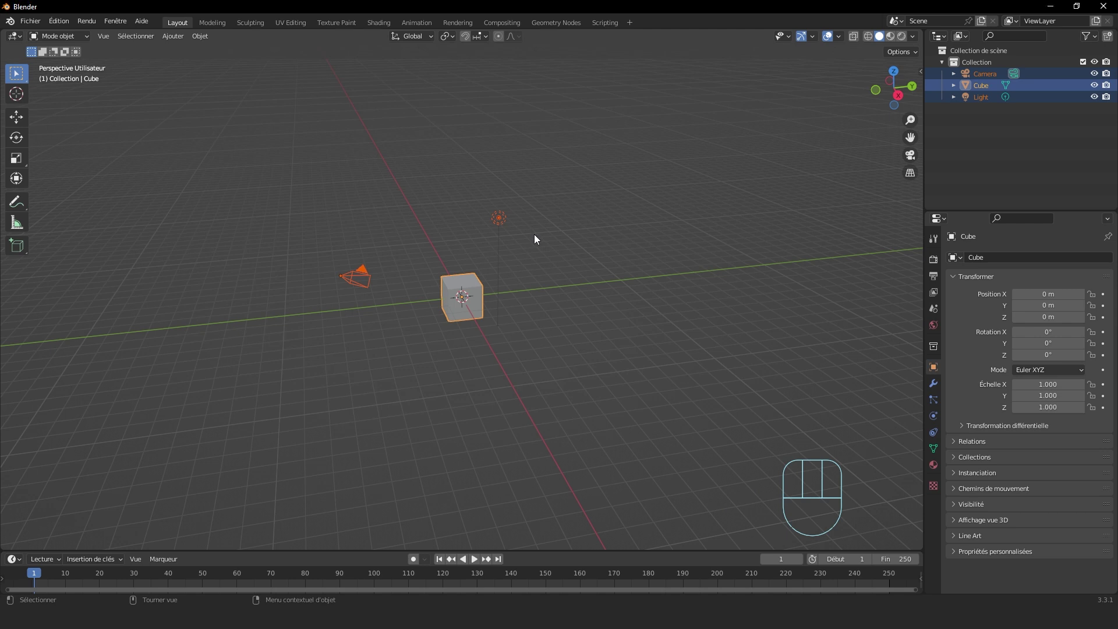
# Step: Delete the default cube, camera and light from the scene
pyautogui.press('Delete')
pyautogui.moveTo(541, 241)
pyautogui.mouseDown(button='middle')
pyautogui.moveTo(478, 290)
pyautogui.moveTo(491, 296)
pyautogui.moveTo(526, 290)
pyautogui.moveTo(571, 252)
pyautogui.moveTo(362, 257)
pyautogui.moveTo(614, 252)
pyautogui.moveTo(489, 237)
pyautogui.moveTo(524, 248)
pyautogui.mouseUp(button='middle')
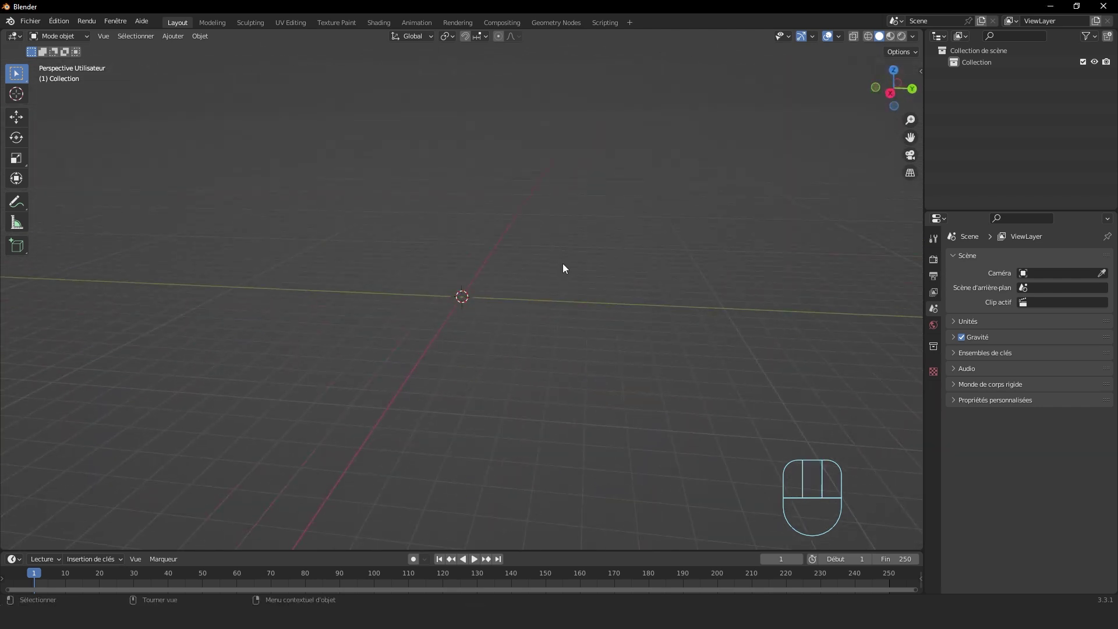
pyautogui.moveTo(512, 295)
pyautogui.keyDown('shift'); pyautogui.mouseDown(button='middle')
pyautogui.moveTo(465, 276)
pyautogui.moveTo(546, 274)
pyautogui.moveTo(509, 303)
pyautogui.mouseUp(button='middle'); pyautogui.keyUp('shift')
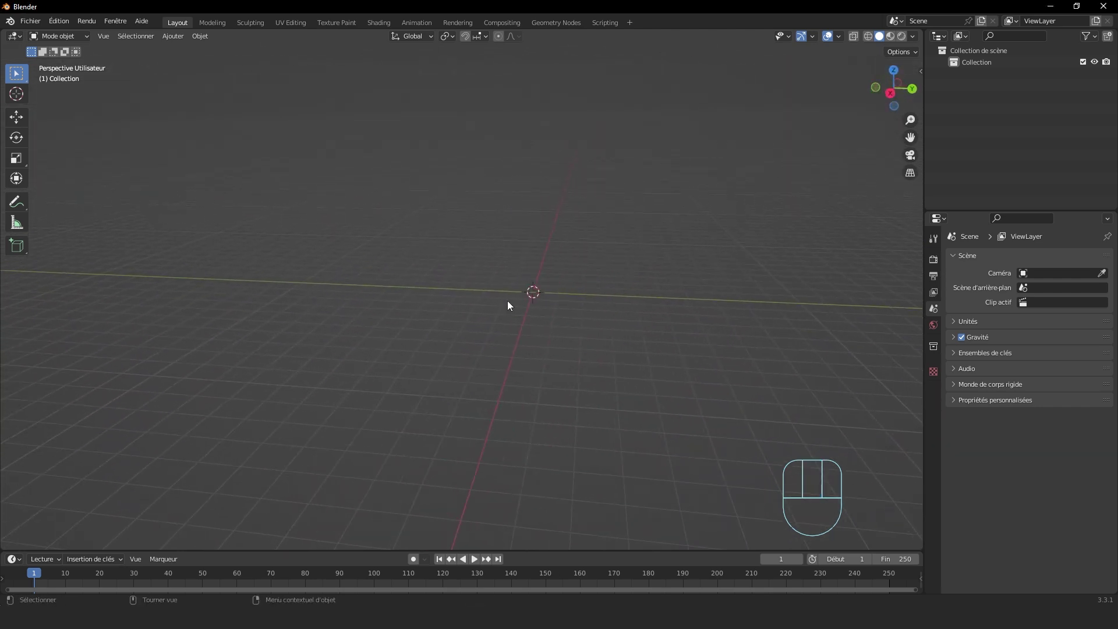
pyautogui.moveTo(640, 215); pyautogui.dragTo(417, 366)
pyautogui.press('shift')
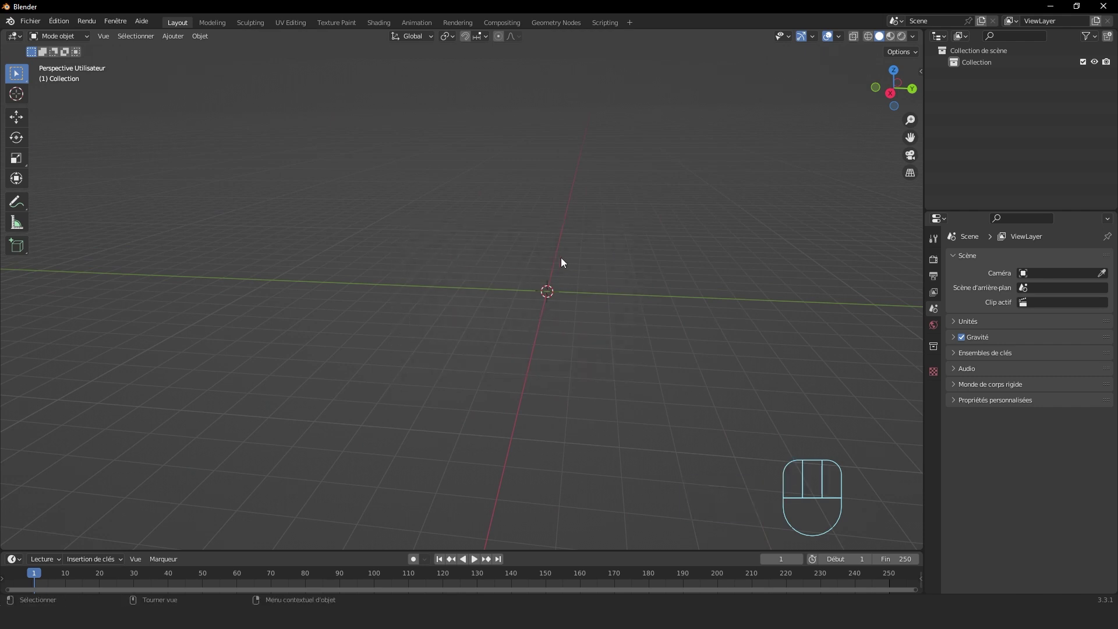
pyautogui.press('shift')
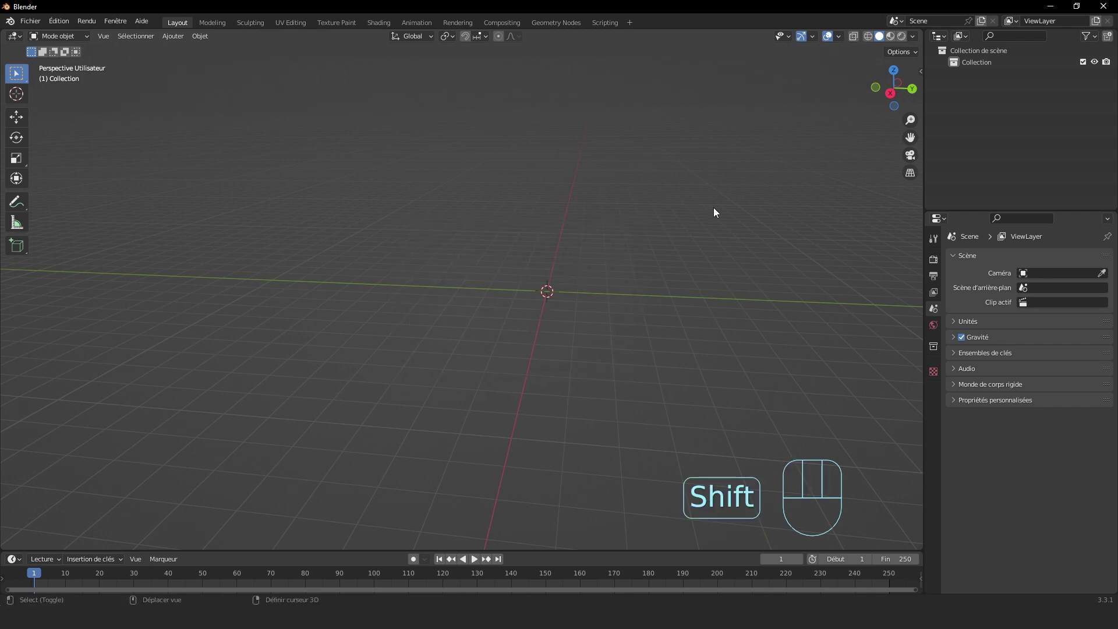
pyautogui.keyDown('shift'); pyautogui.click(631, 322); pyautogui.keyUp('shift')
pyautogui.keyDown('shift'); pyautogui.moveTo(748, 85); pyautogui.dragTo(199, 484); pyautogui.keyUp('shift')
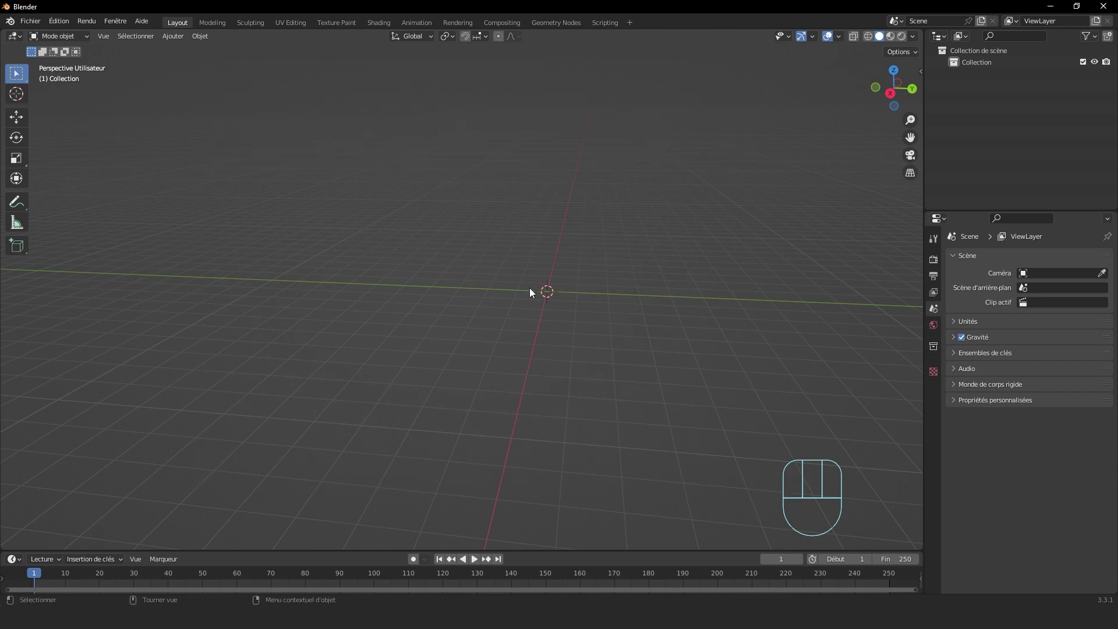
pyautogui.moveTo(669, 139); pyautogui.dragTo(285, 441)
# Step: Add an ico sphere mesh at the scene origin
pyautogui.keyDown('shift'); pyautogui.moveTo(620, 264); pyautogui.dragTo(522, 271, button='middle'); pyautogui.keyUp('shift')
pyautogui.hotkey('shift', 'a')
pyautogui.moveTo(609, 281)
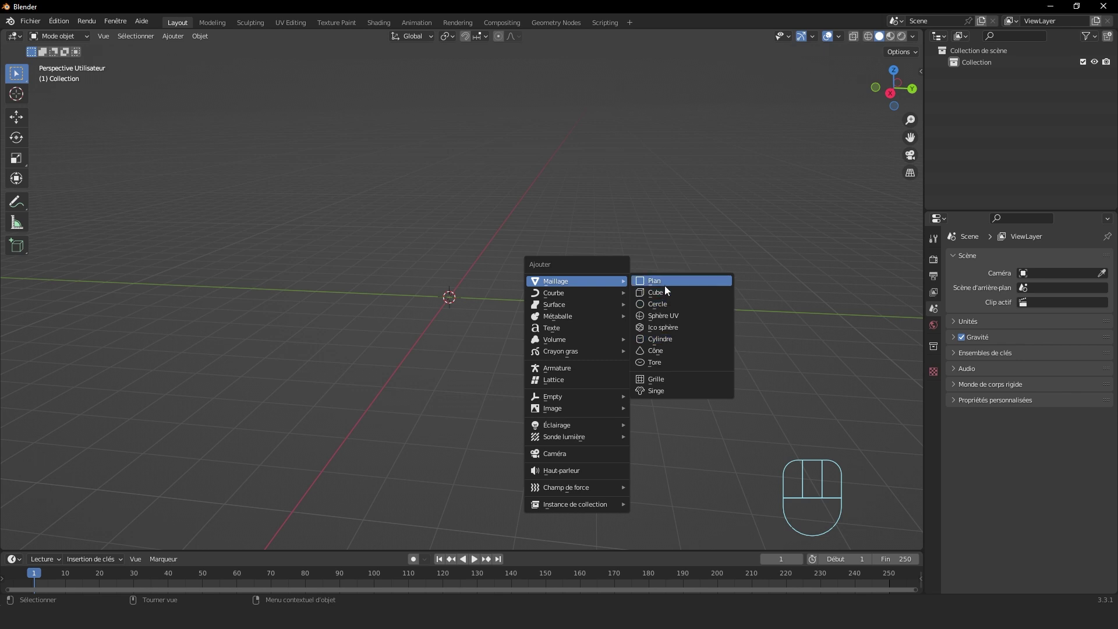
pyautogui.click(661, 328)
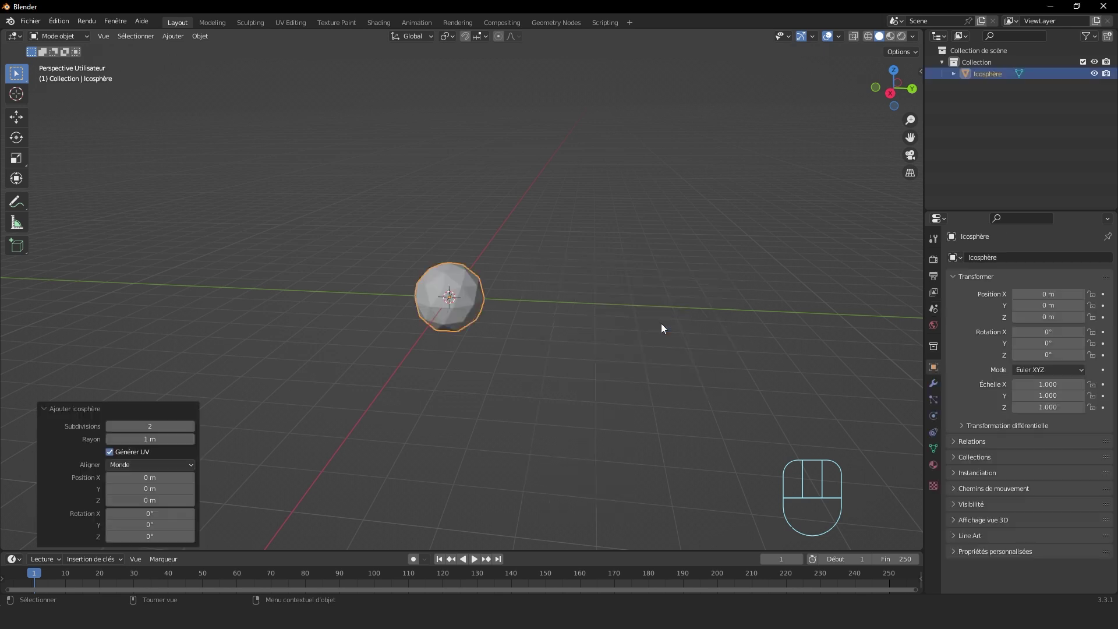
# Step: Try enlarging the ico sphere's radius to about 2.82 m and set it back to 1 m
pyautogui.moveTo(462, 319); pyautogui.dragTo(470, 258, button='middle')
pyautogui.click(95, 542)
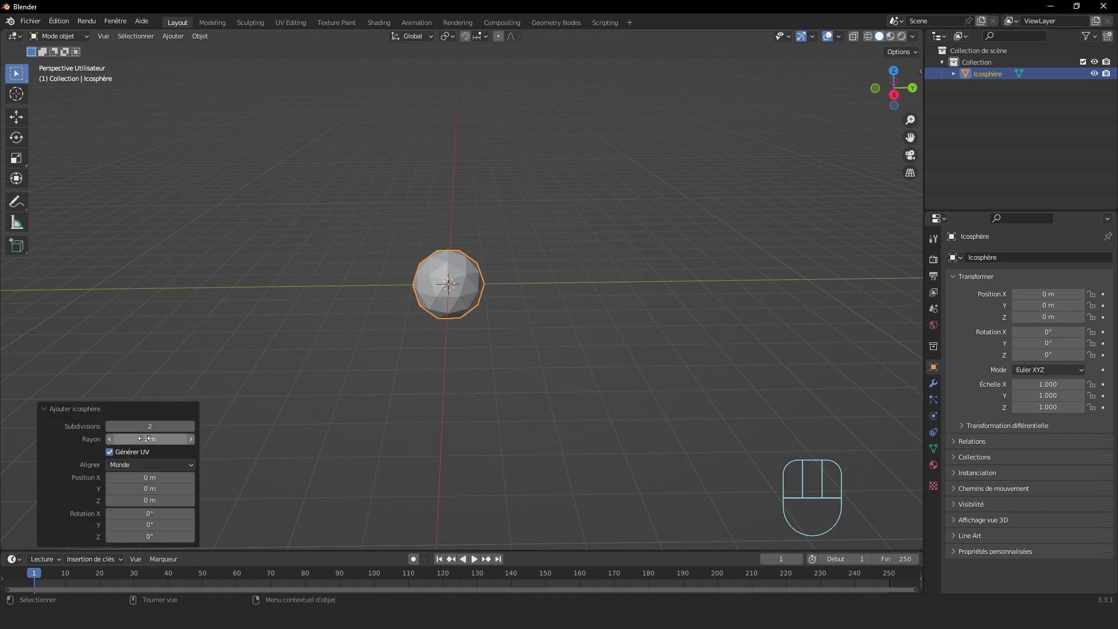
pyautogui.moveTo(163, 439); pyautogui.dragTo(262, 442)
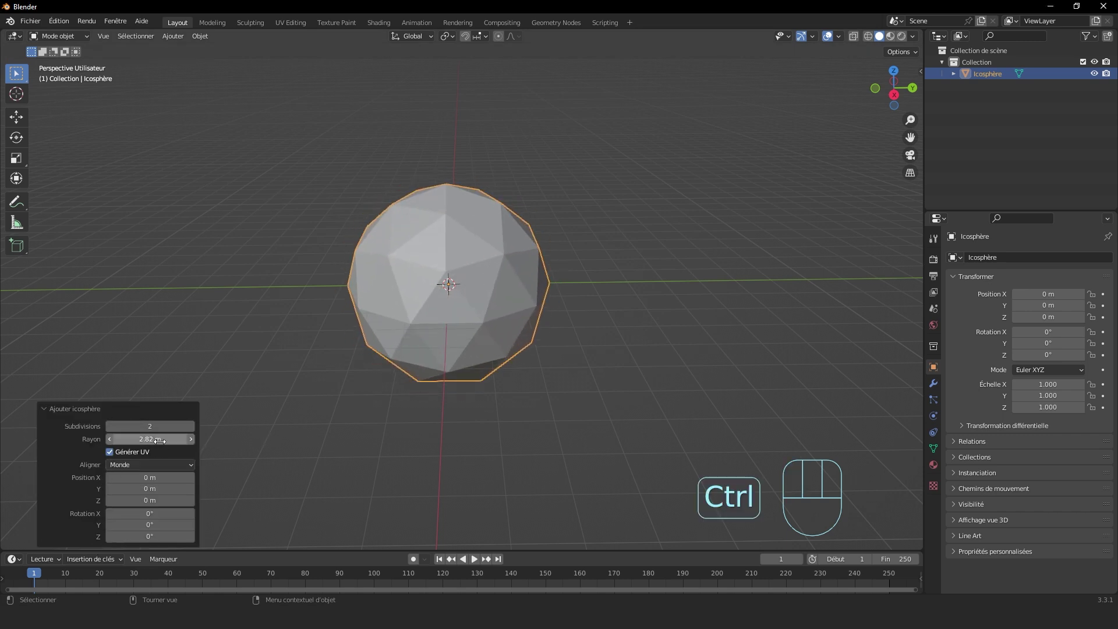
pyautogui.hotkey('ctrl', 'z')
pyautogui.hotkey('ctrl', 'shift', 'z')
pyautogui.click(163, 439)
pyautogui.write('1')
pyautogui.press('Return')
# Step: Try adjusting the ico sphere's subdivisions and leave them at 2
pyautogui.click(150, 426)
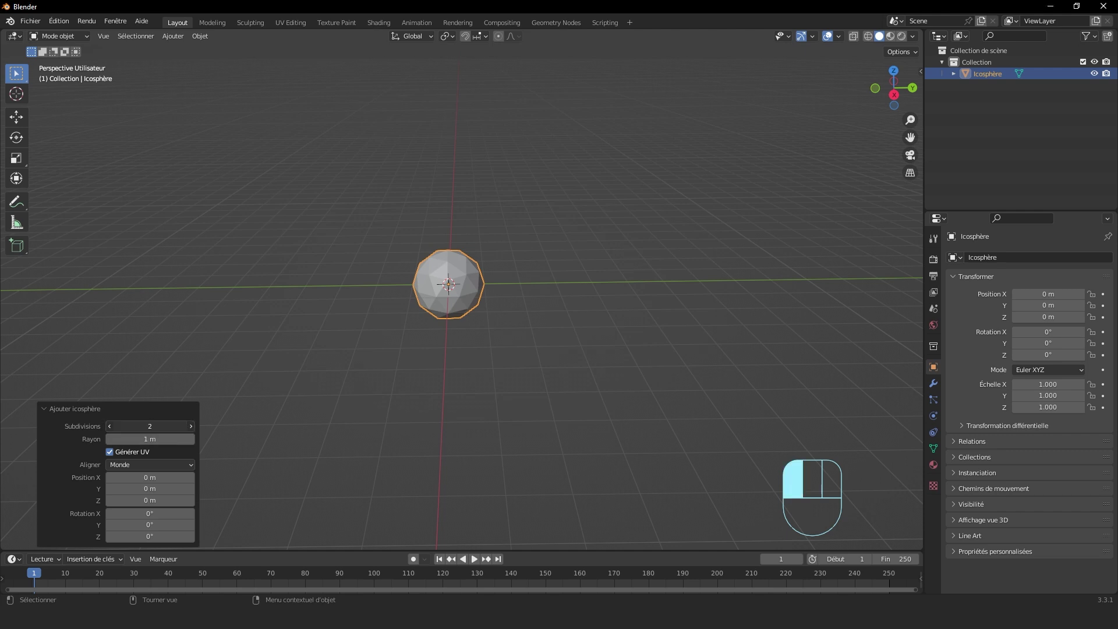
pyautogui.moveTo(151, 426)
pyautogui.mouseDown()
pyautogui.moveTo(174, 426)
pyautogui.moveTo(144, 426)
pyautogui.mouseUp()
pyautogui.scroll(5, 407, 262)
pyautogui.click(160, 426)
pyautogui.scroll(-1, 135, 419)
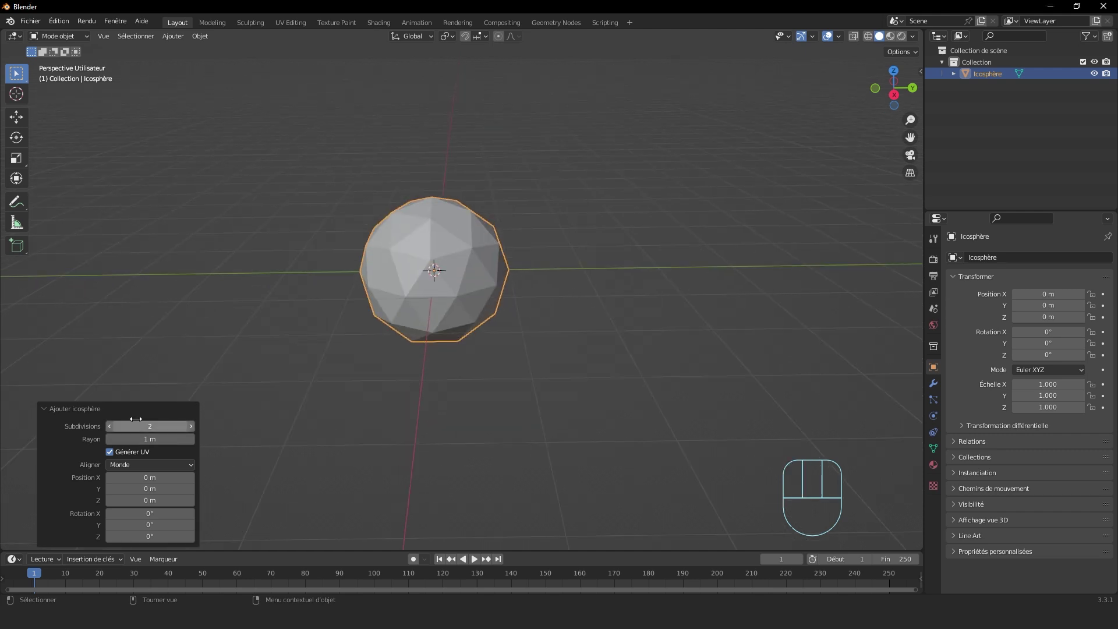
# Step: Alternate the ico sphere between Edit Mode and Object Mode to examine its vertices, edges and faces
pyautogui.click(520, 187)
pyautogui.click(437, 268)
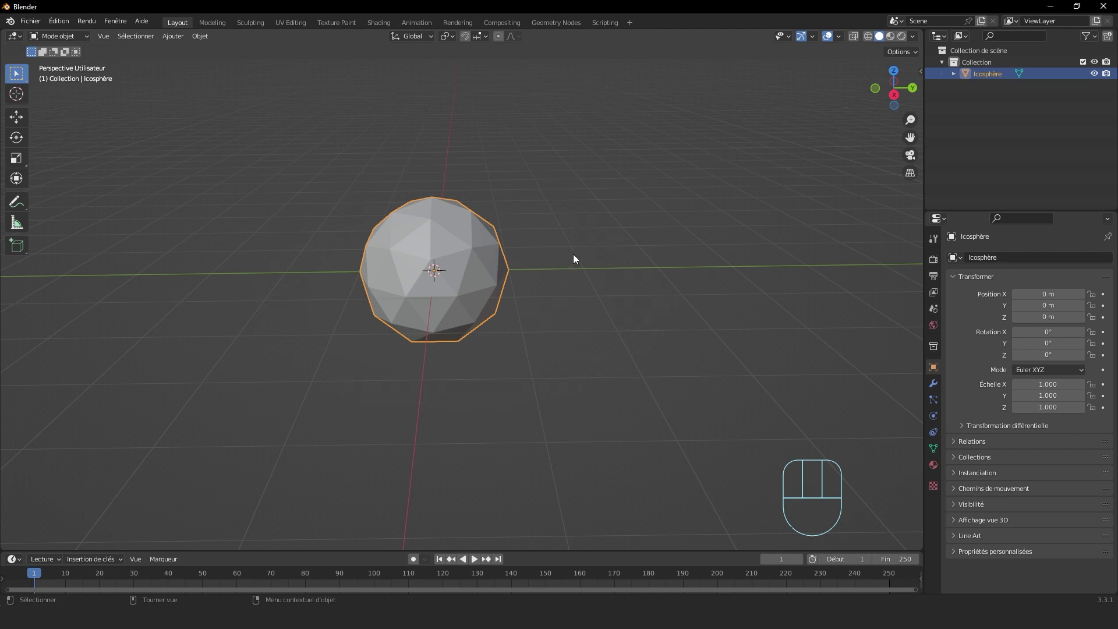
pyautogui.press('Tab')
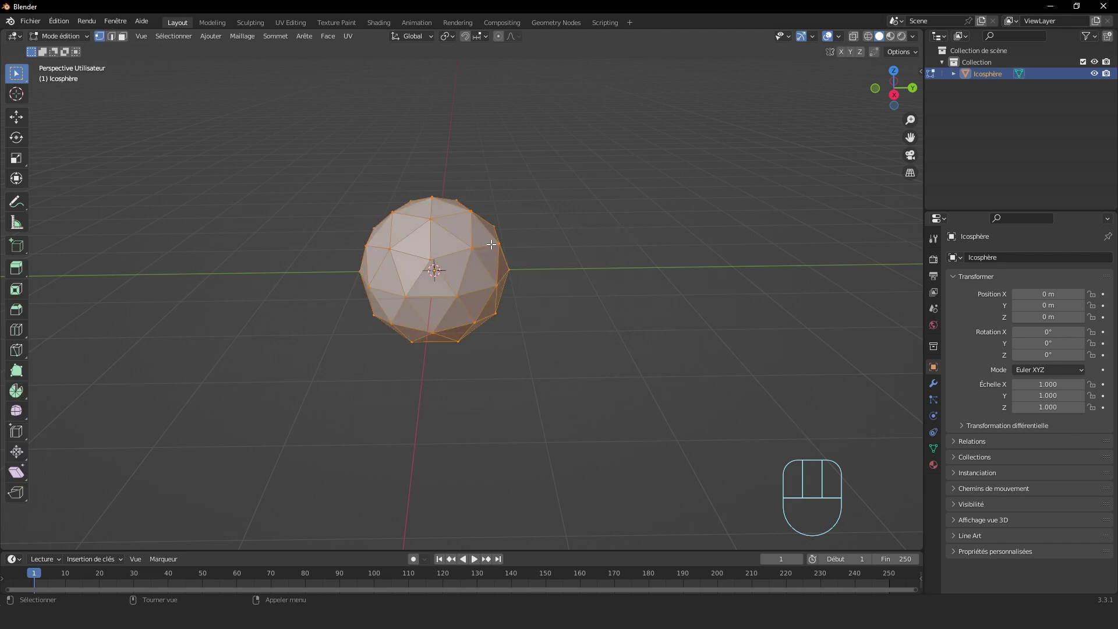
pyautogui.scroll(5, 467, 230)
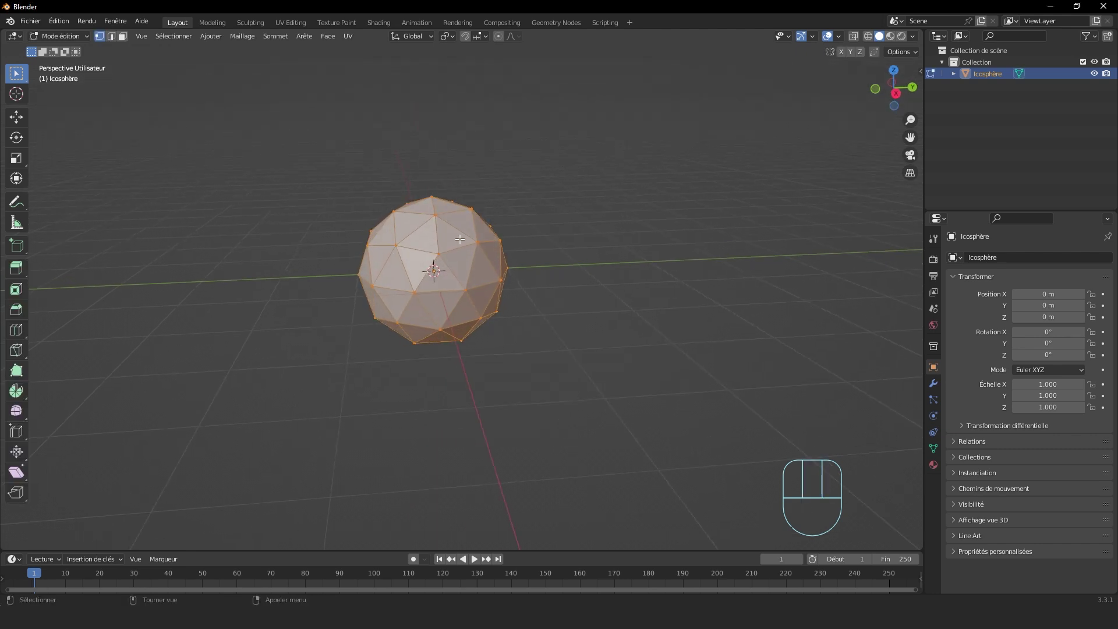
pyautogui.scroll(-5, 352, 133)
pyautogui.press('Tab')
pyautogui.press('Tab')
pyautogui.press('Tab')
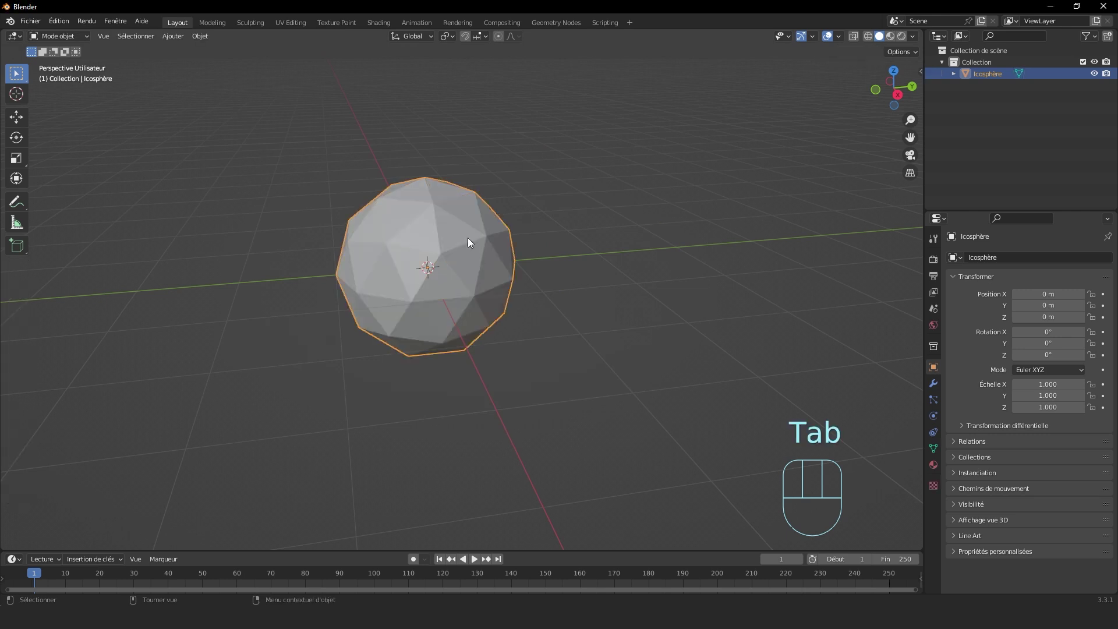
pyautogui.press('Tab')
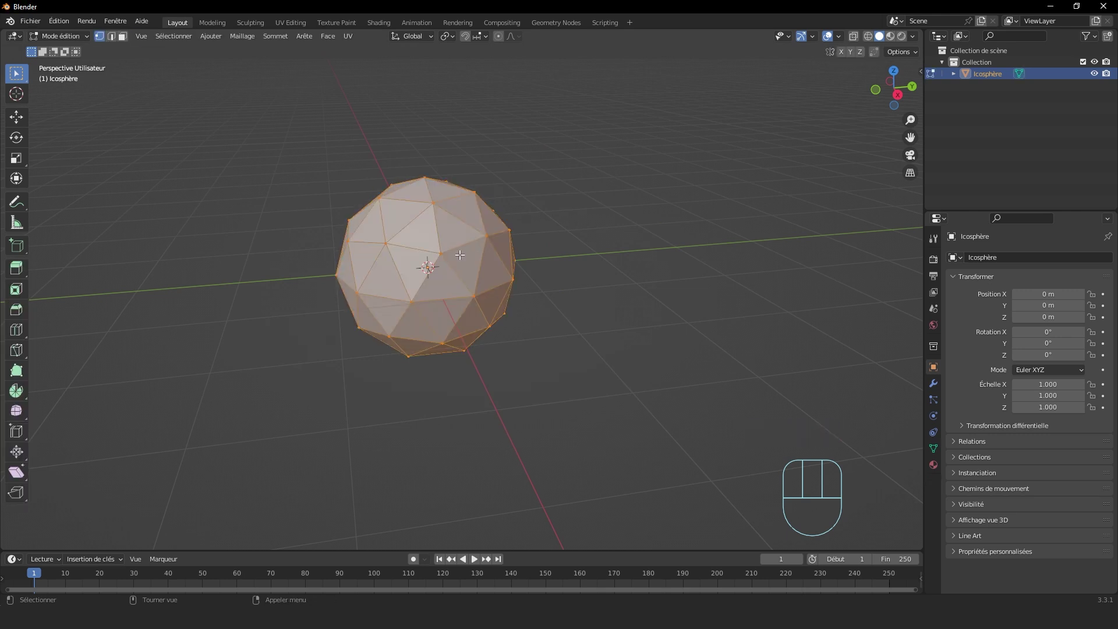
pyautogui.press('Tab')
# Step: Try smooth shading on the ico sphere, inspect it from several sides and undo it
pyautogui.rightClick(446, 281)
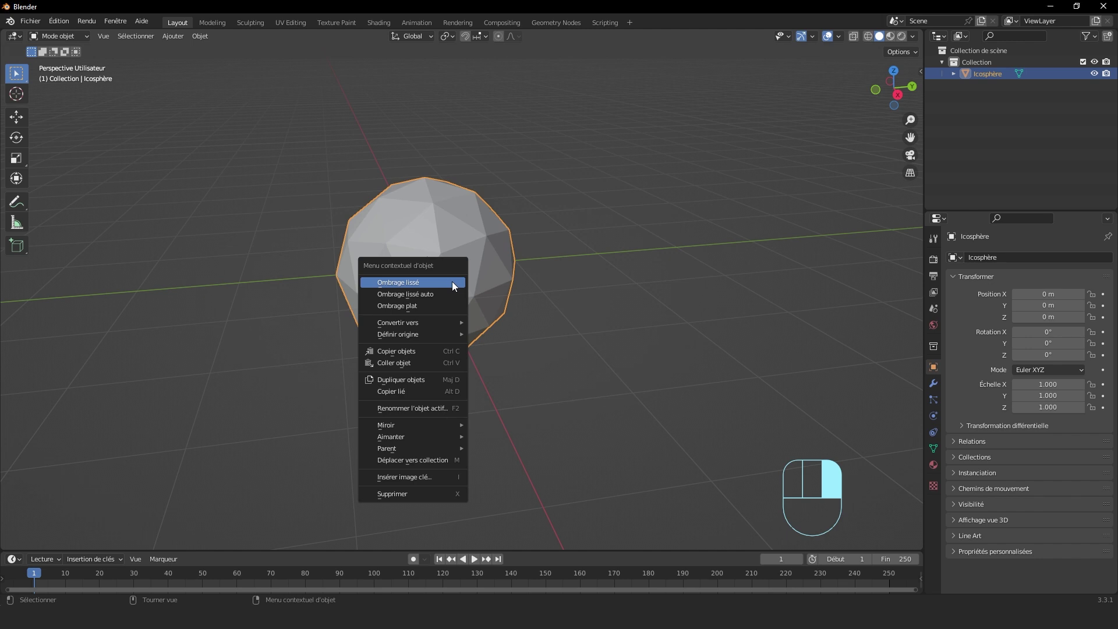
pyautogui.click(452, 281)
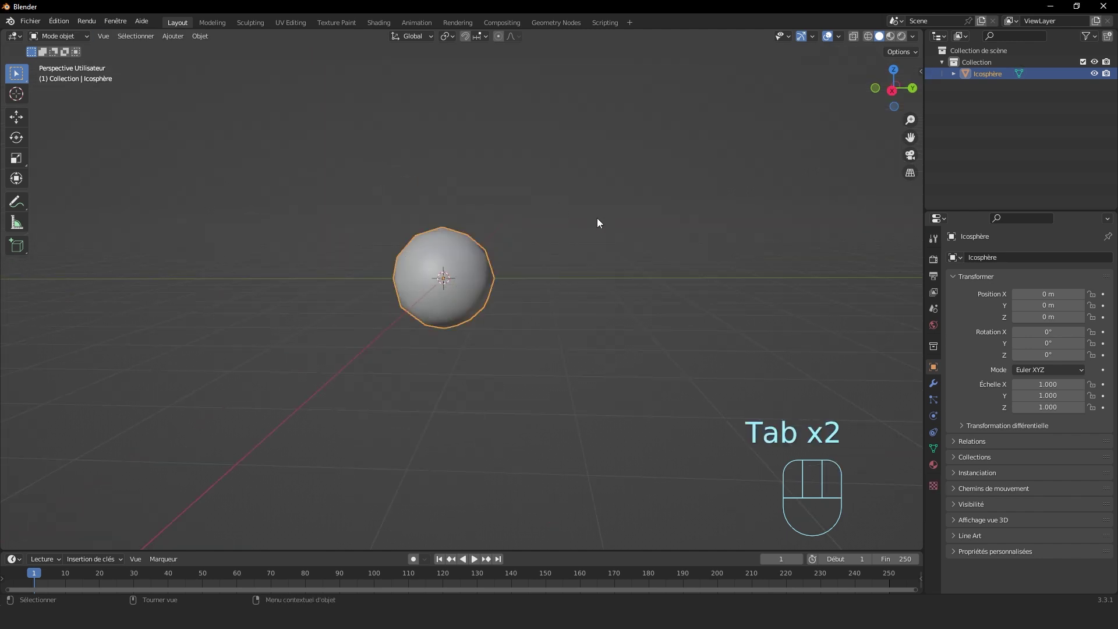
pyautogui.scroll(4, 596, 217)
pyautogui.moveTo(443, 275); pyautogui.dragTo(492, 304, button='middle')
pyautogui.moveTo(483, 256); pyautogui.dragTo(574, 244, button='middle')
pyautogui.moveTo(582, 198); pyautogui.dragTo(527, 227, button='middle')
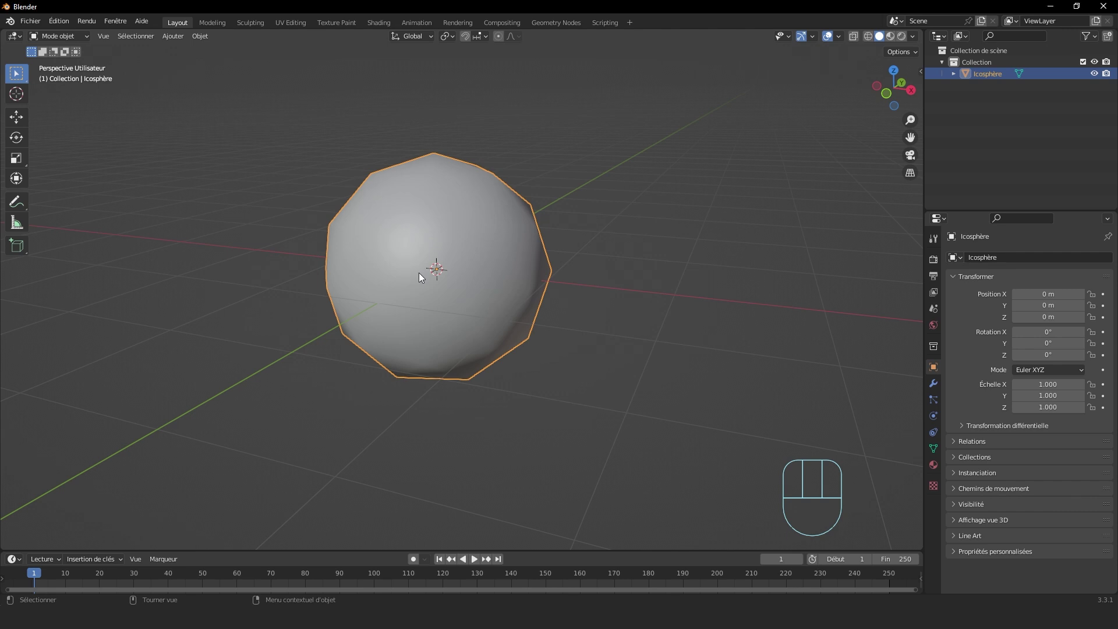
pyautogui.hotkey('ctrl', 'z')
pyautogui.hotkey('ctrl', 'z')
pyautogui.hotkey('ctrl', 'z')
pyautogui.hotkey('ctrl', 'z')
pyautogui.hotkey('ctrl', 'z')
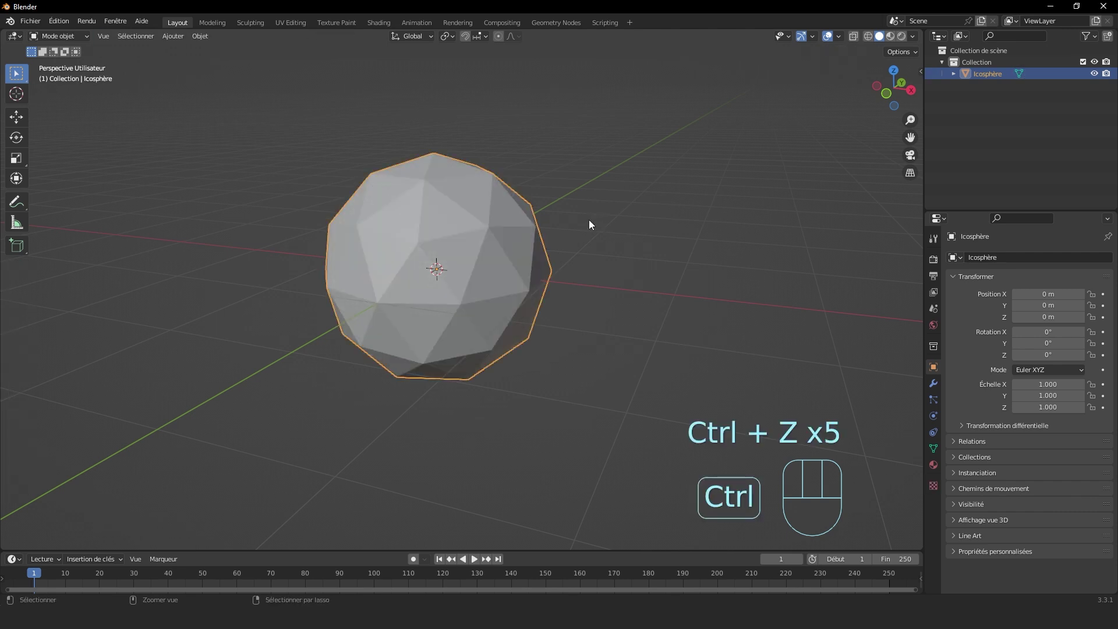
# Step: Compare the ico sphere's display in Object Mode and Edit Mode, finishing in Object Mode
pyautogui.moveTo(368, 205); pyautogui.dragTo(710, 167, button='middle')
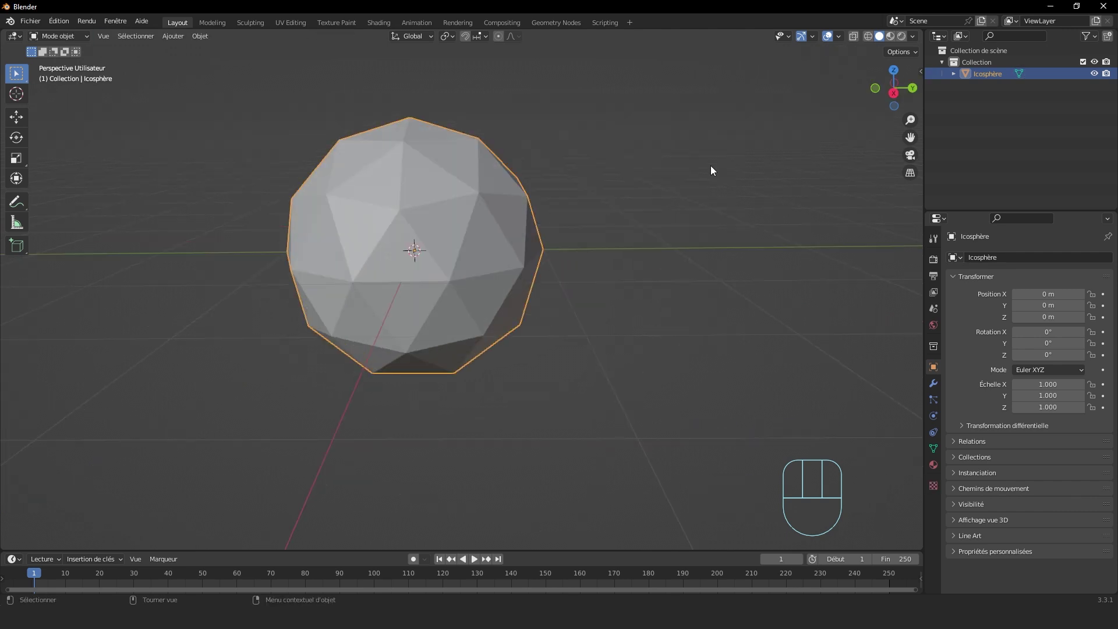
pyautogui.press('Tab')
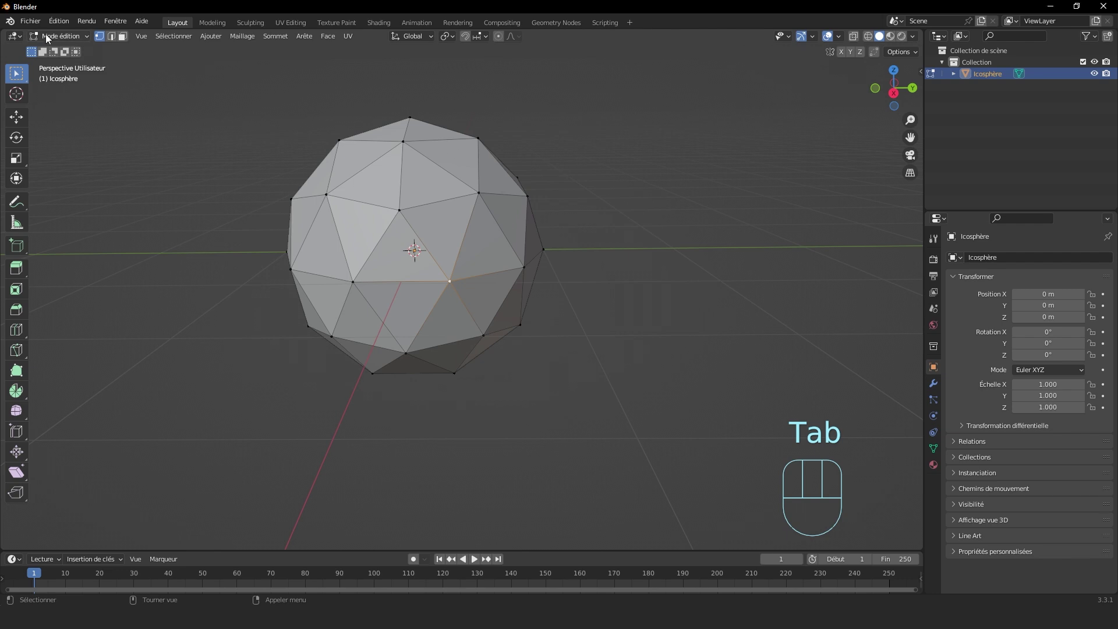
pyautogui.press('Tab')
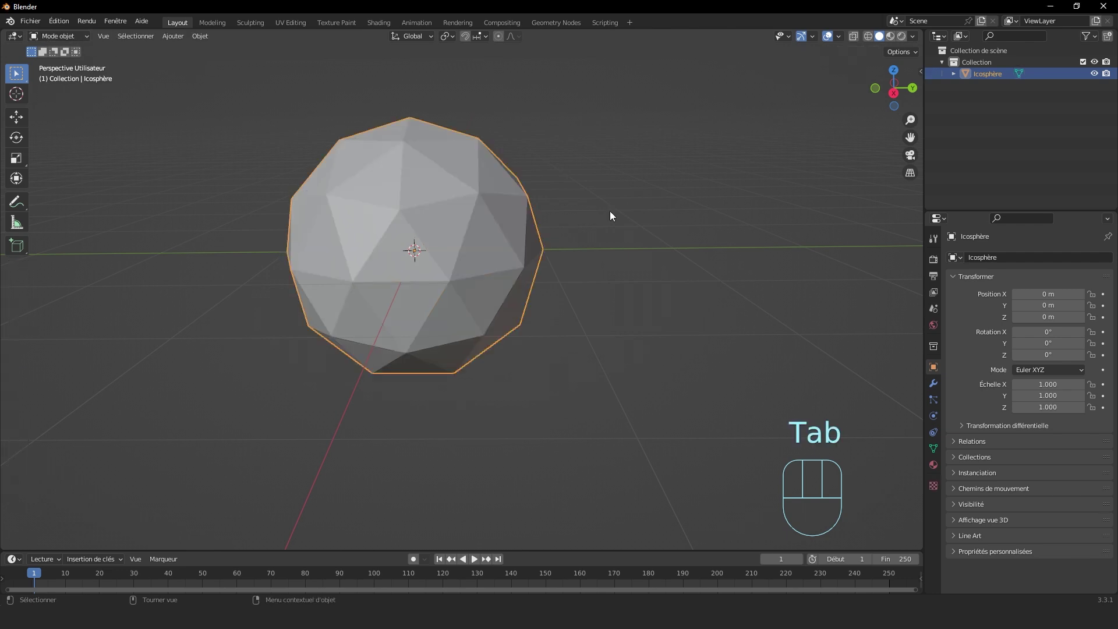
pyautogui.click(61, 35)
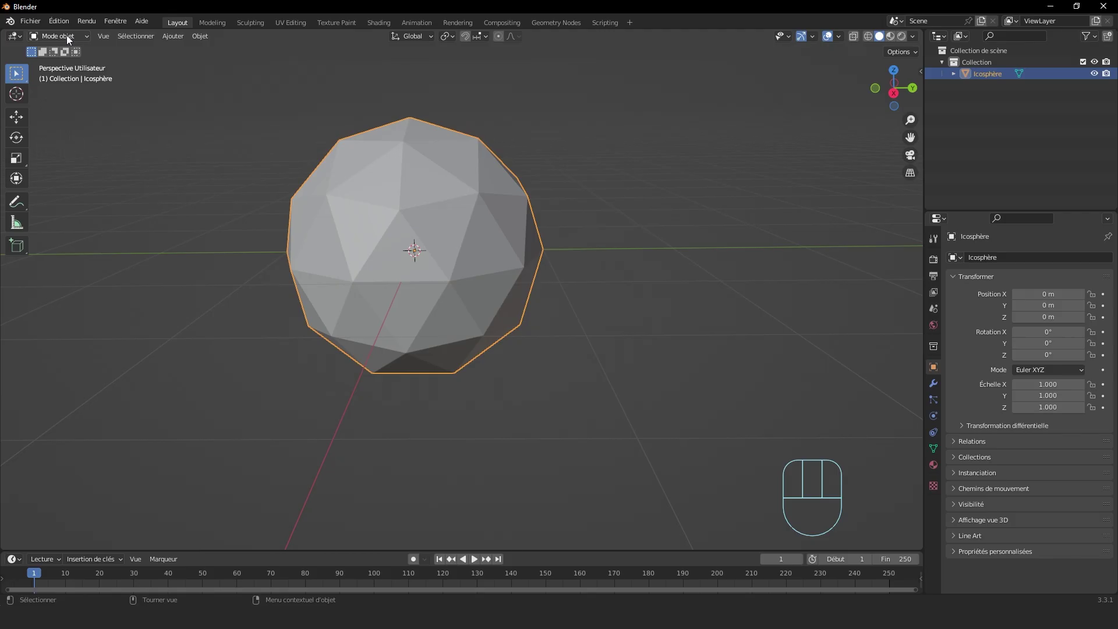
pyautogui.press('Tab')
pyautogui.press('Tab')
pyautogui.press('Tab')
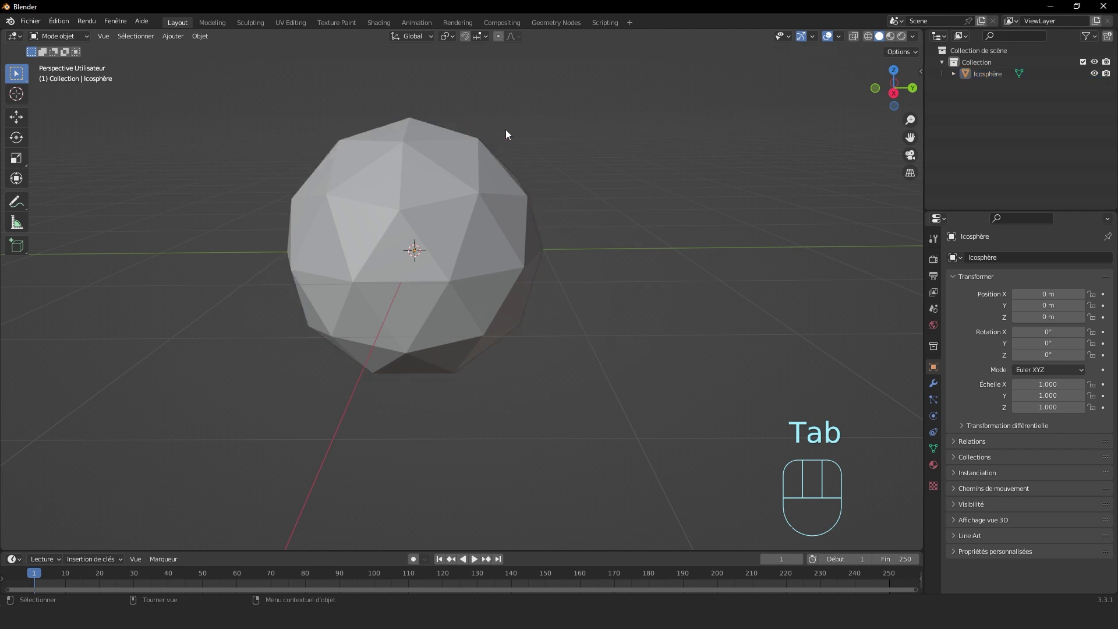
# Step: Keep Solid viewport shading, try moving the whole ico sphere in Object Mode and undo the move
pyautogui.moveTo(455, 223); pyautogui.dragTo(502, 252, button='middle')
pyautogui.press('z')
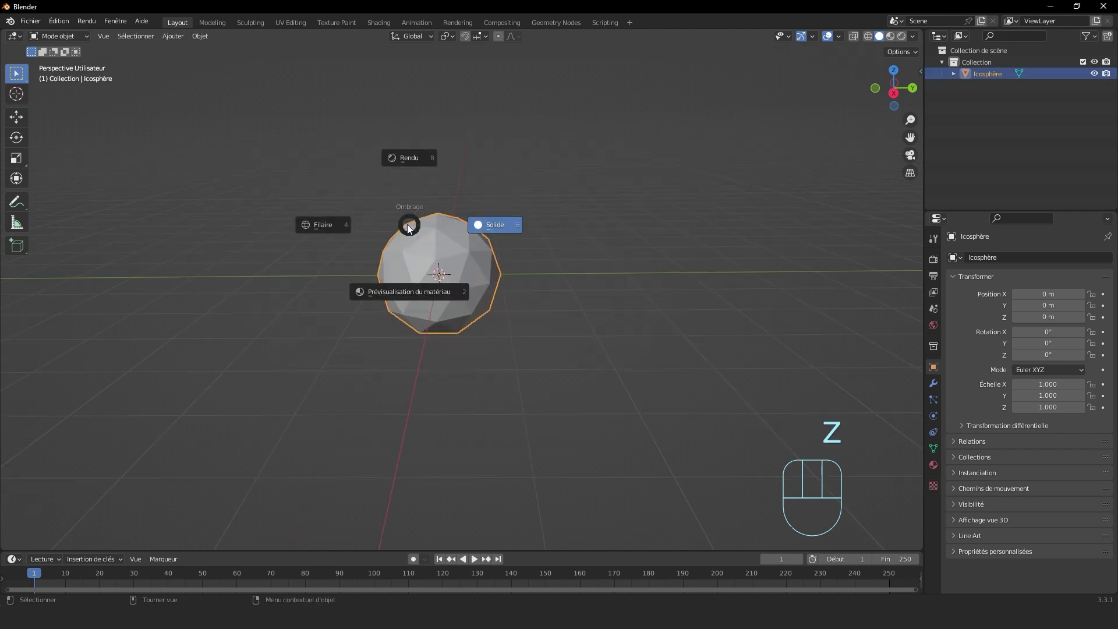
pyautogui.click(511, 224)
pyautogui.press('g')
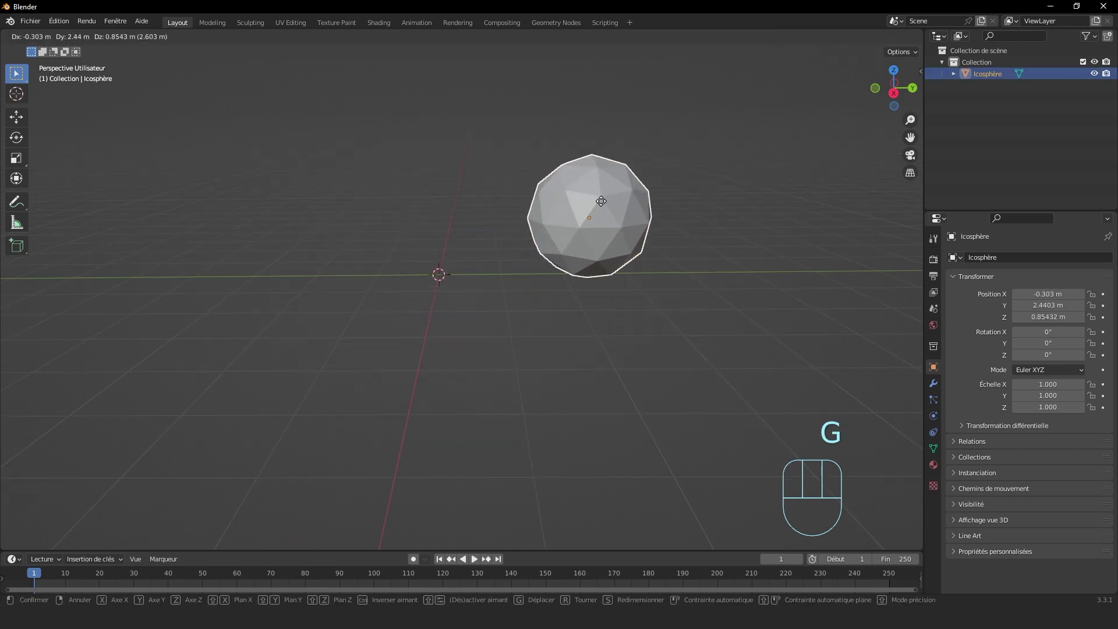
pyautogui.click(397, 191)
pyautogui.hotkey('ctrl', 'z')
# Step: Enter Edit Mode on the ico sphere and select a single vertex on its upper half in vertex selection mode
pyautogui.press('Tab')
pyautogui.scroll(2, 62, 98)
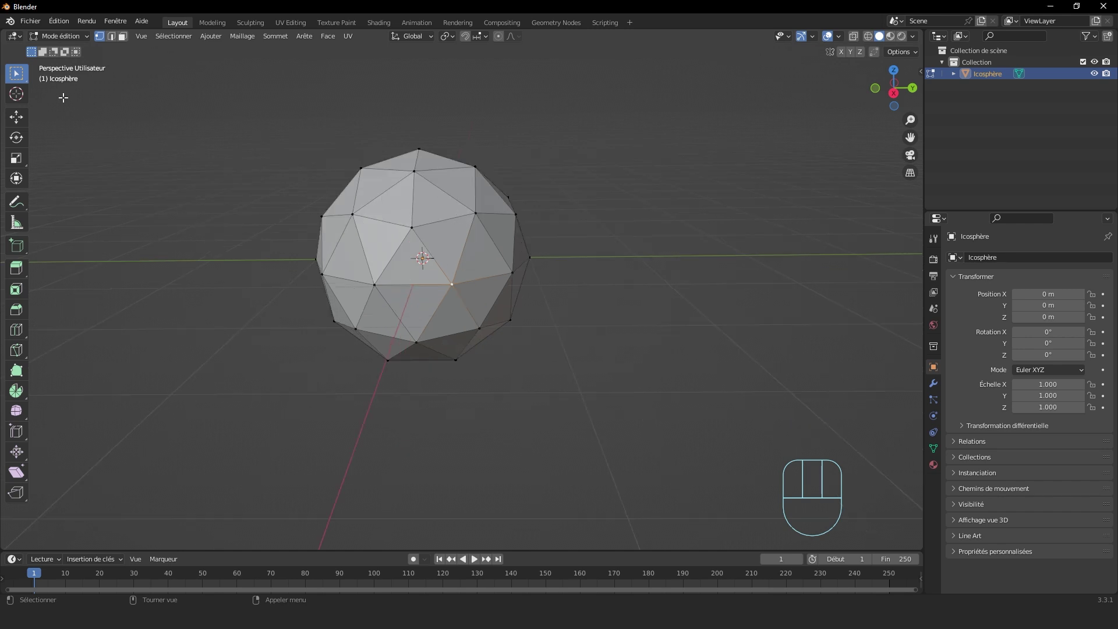
pyautogui.click(516, 214)
pyautogui.press('1')
pyautogui.click(99, 37)
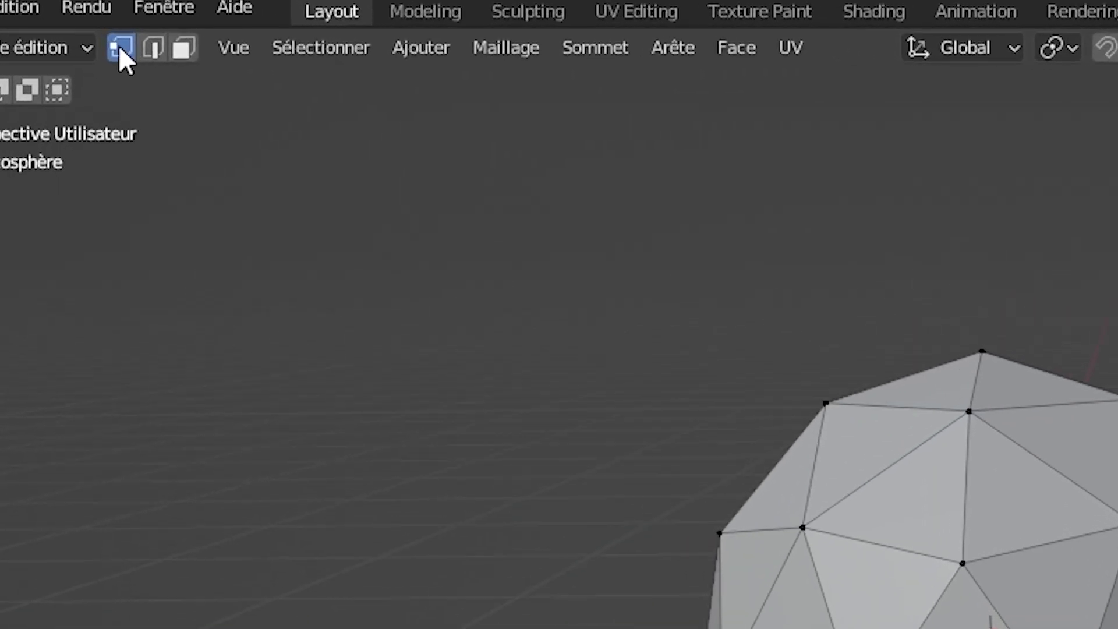
pyautogui.click(475, 213)
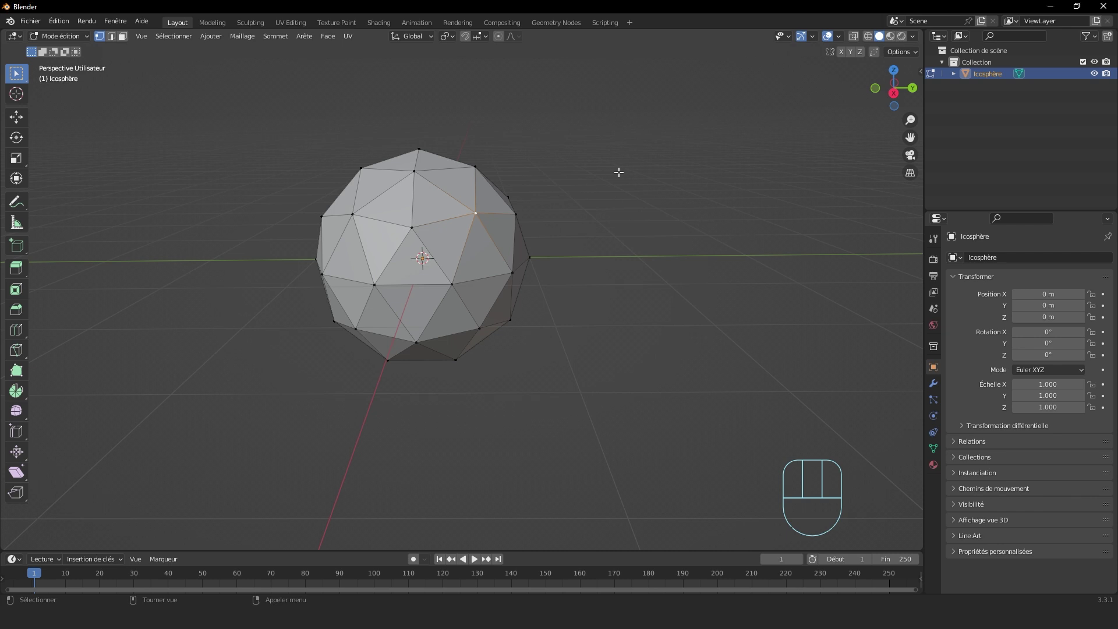
# Step: Select an edge in edge selection mode and a face in face selection mode on the ico sphere
pyautogui.press('2')
pyautogui.click(114, 39)
pyautogui.click(458, 200)
pyautogui.press('3')
pyautogui.click(429, 200)
# Step: Try moving a single vertex of the ico sphere in vertex selection mode and undo it
pyautogui.press('1')
pyautogui.moveTo(429, 200); pyautogui.dragTo(588, 192, button='middle')
pyautogui.click(446, 205)
pyautogui.press('g')
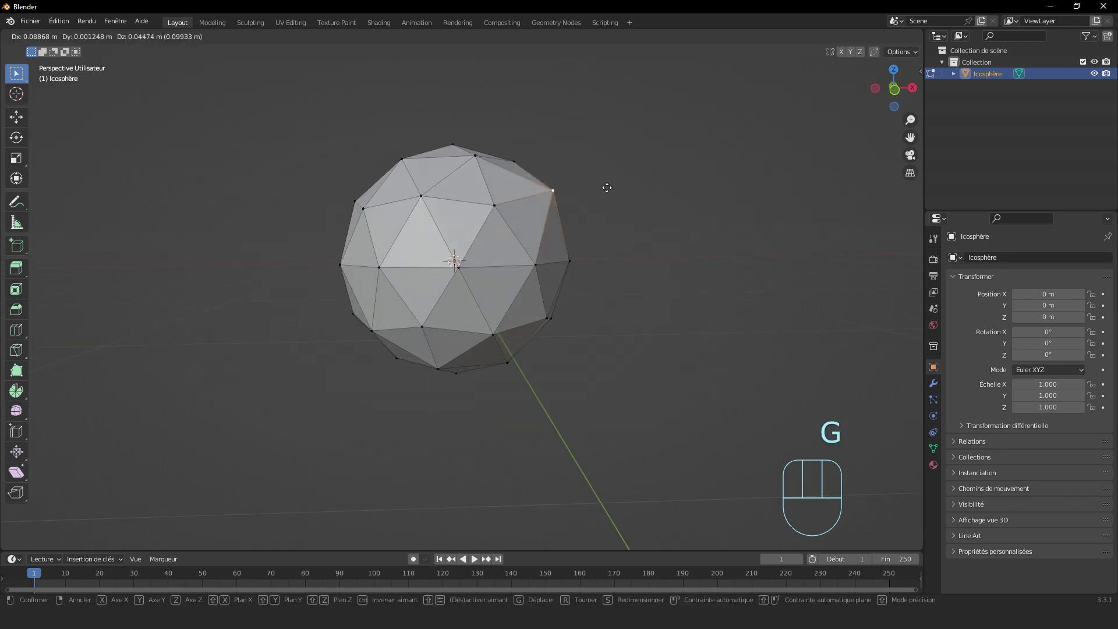
pyautogui.click(608, 187)
pyautogui.hotkey('ctrl', 'z')
pyautogui.hotkey('ctrl', 'z')
# Step: Switch to edge selection mode, try moving one upper edge of the ico sphere and undo the move
pyautogui.press('2')
pyautogui.click(454, 196)
pyautogui.press('g')
pyautogui.click(653, 186)
pyautogui.hotkey('ctrl', 'z')
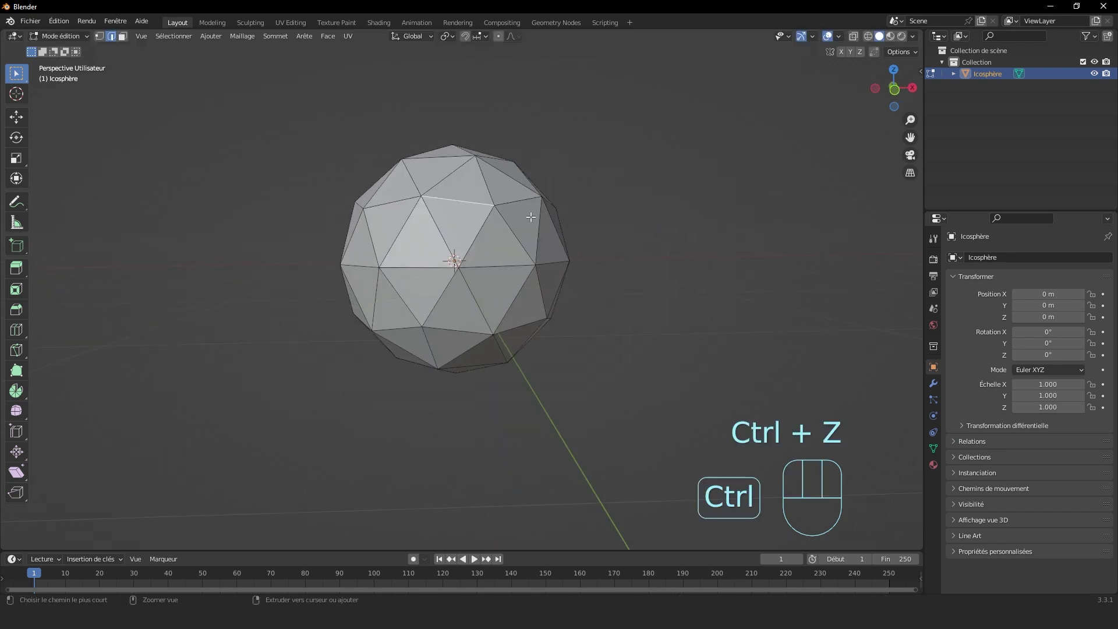
# Step: Select individual edges around the ico sphere and clear the selection
pyautogui.click(484, 277)
pyautogui.moveTo(640, 206); pyautogui.dragTo(556, 109, button='middle')
pyautogui.click(509, 212)
pyautogui.click(492, 265)
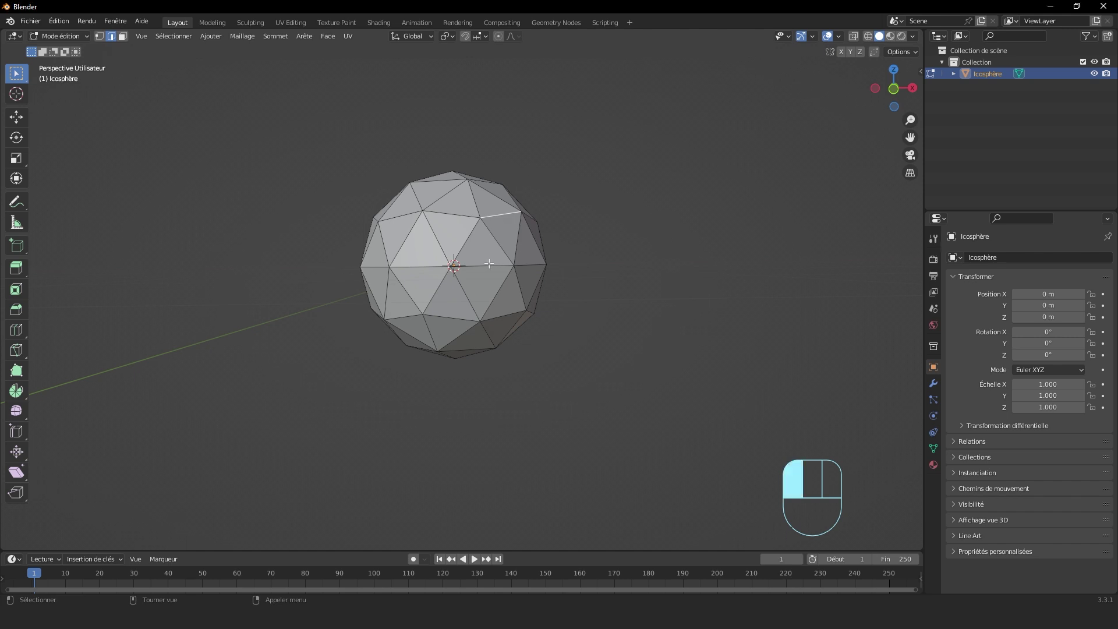
pyautogui.click(636, 241)
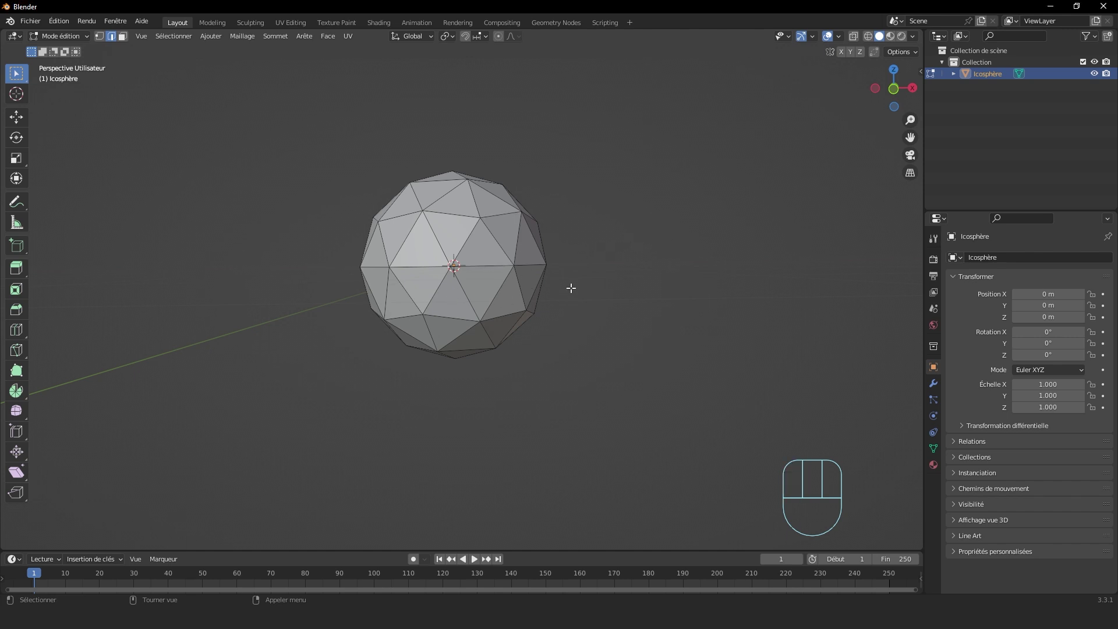
# Step: Switch the viewport from perspective to an axis-aligned orthographic view of the ico sphere
pyautogui.moveTo(594, 295); pyautogui.dragTo(296, 383)
pyautogui.click(892, 88)
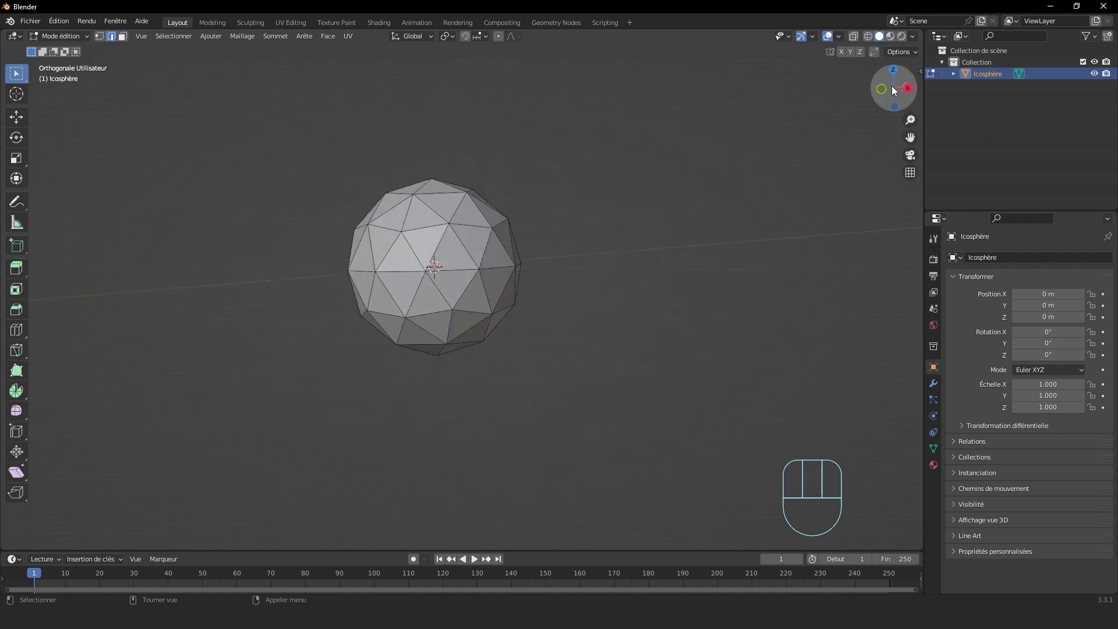
# Step: Try box-selecting the lower half of the ico sphere in solid shading and check the selection from another angle
pyautogui.press('z')
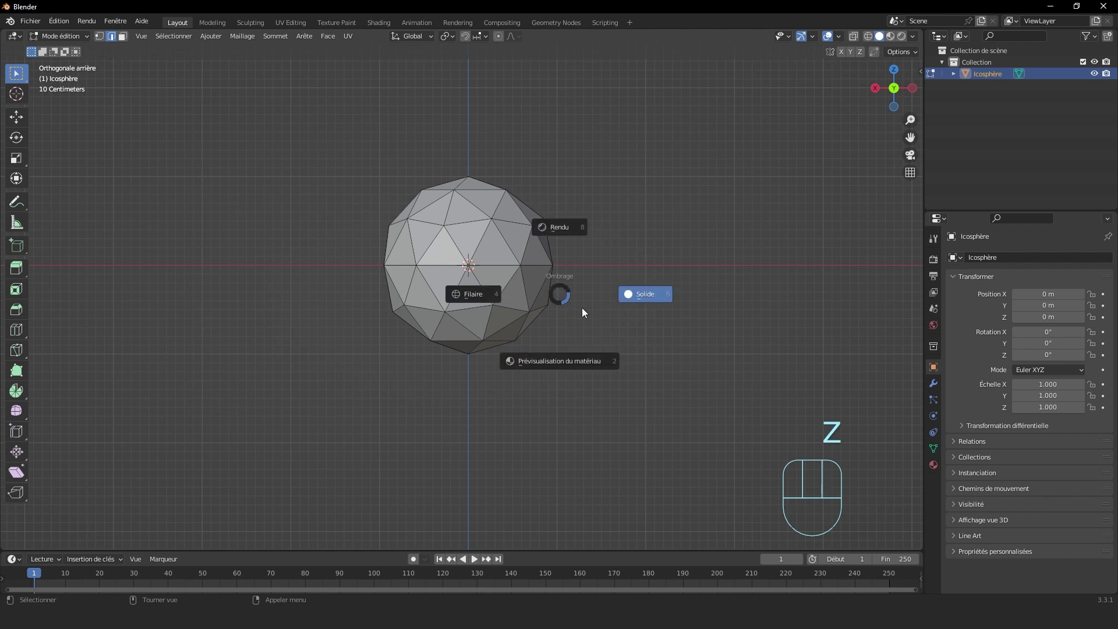
pyautogui.click(637, 293)
pyautogui.moveTo(637, 293); pyautogui.dragTo(294, 282, button='middle')
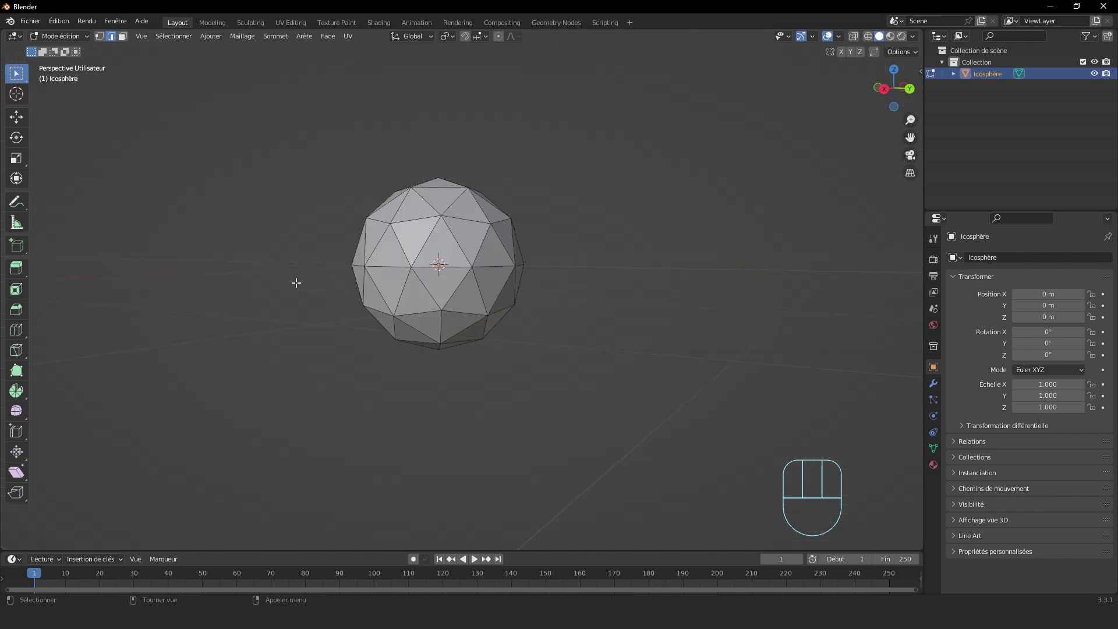
pyautogui.moveTo(300, 276)
pyautogui.mouseDown()
pyautogui.moveTo(654, 324)
pyautogui.moveTo(704, 379)
pyautogui.mouseUp()
pyautogui.moveTo(510, 311); pyautogui.dragTo(539, 285, button='middle')
pyautogui.click(535, 285)
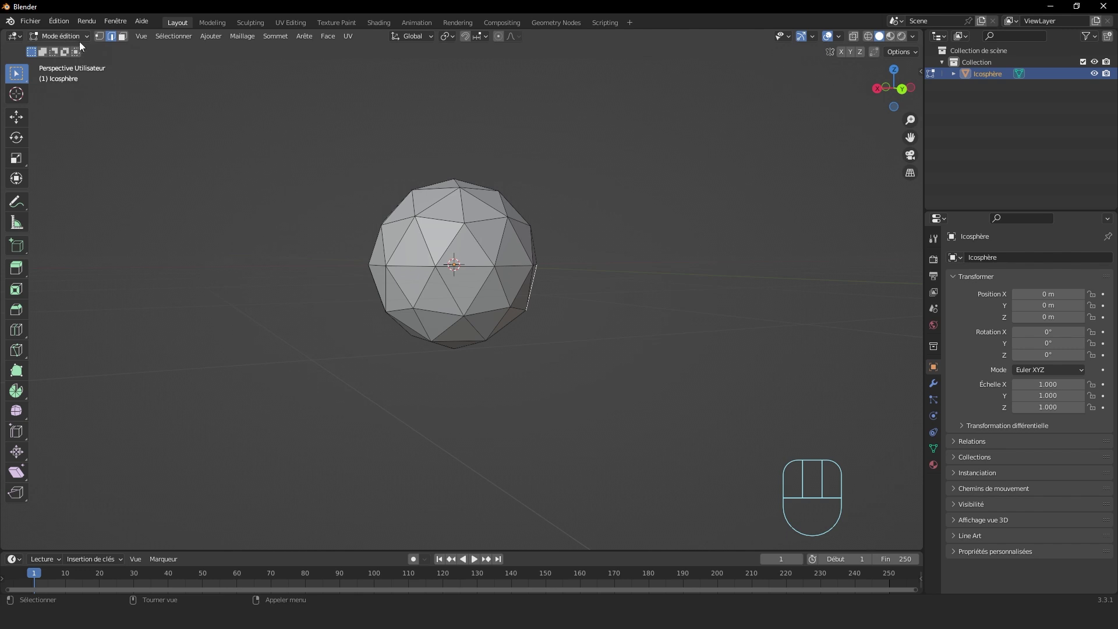
# Step: Switch to vertex selection mode with wireframe shading and align the viewport to the back orthographic view
pyautogui.press('1')
pyautogui.press('z')
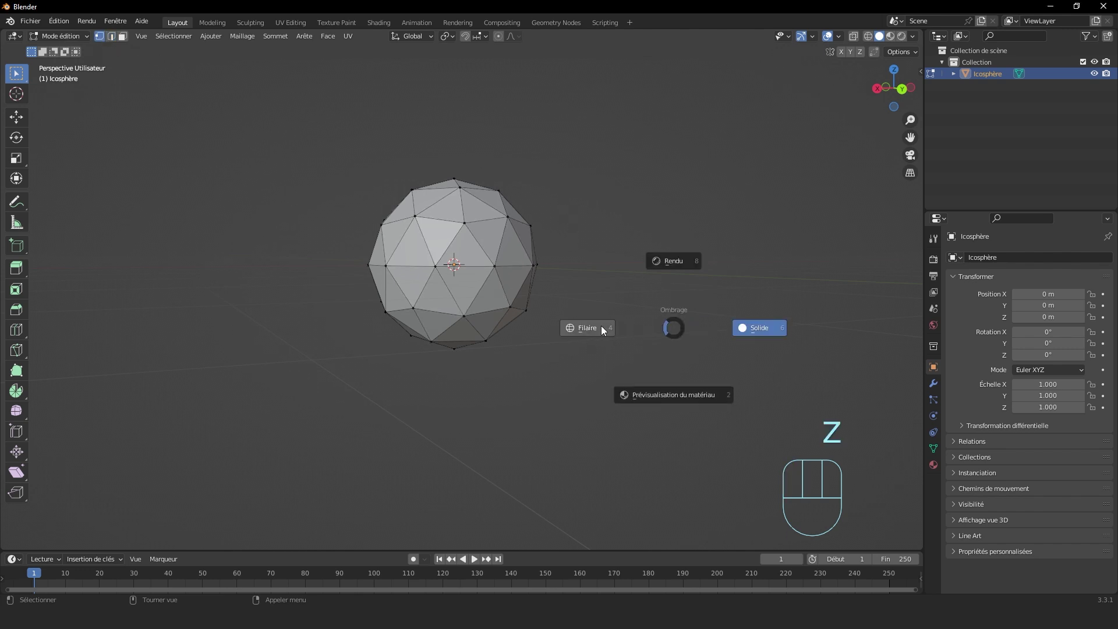
pyautogui.click(902, 89)
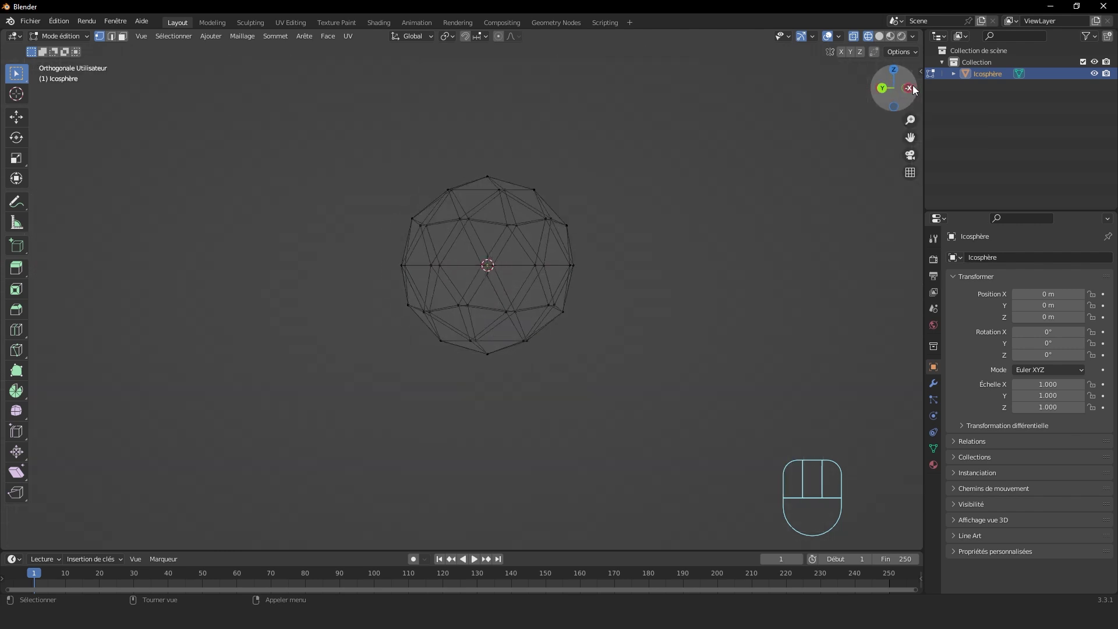
pyautogui.click(901, 89)
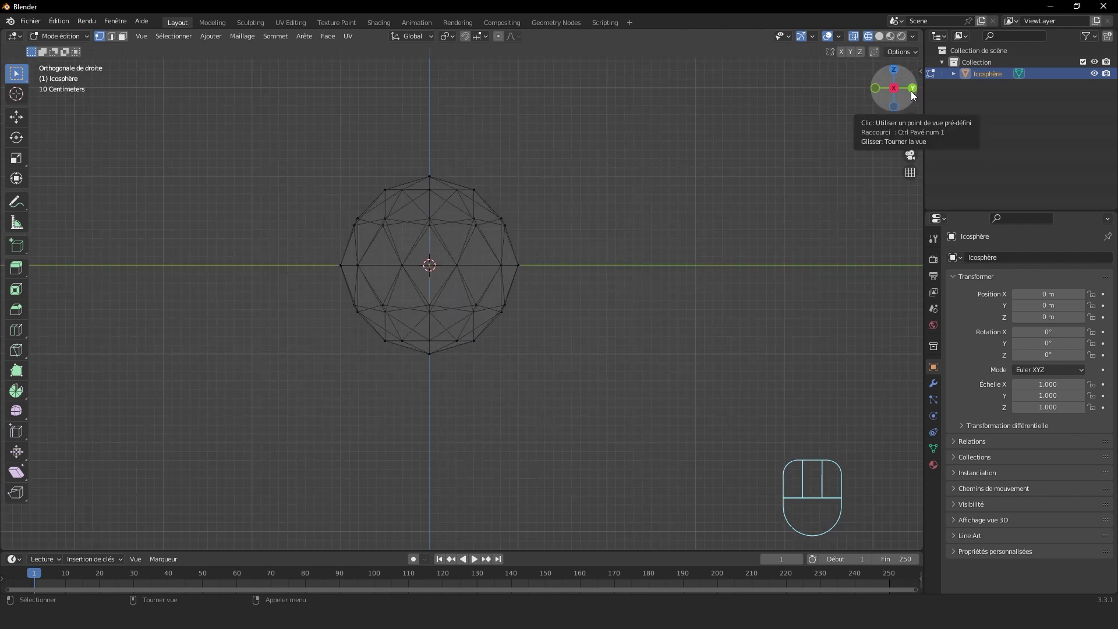
pyautogui.click(912, 88)
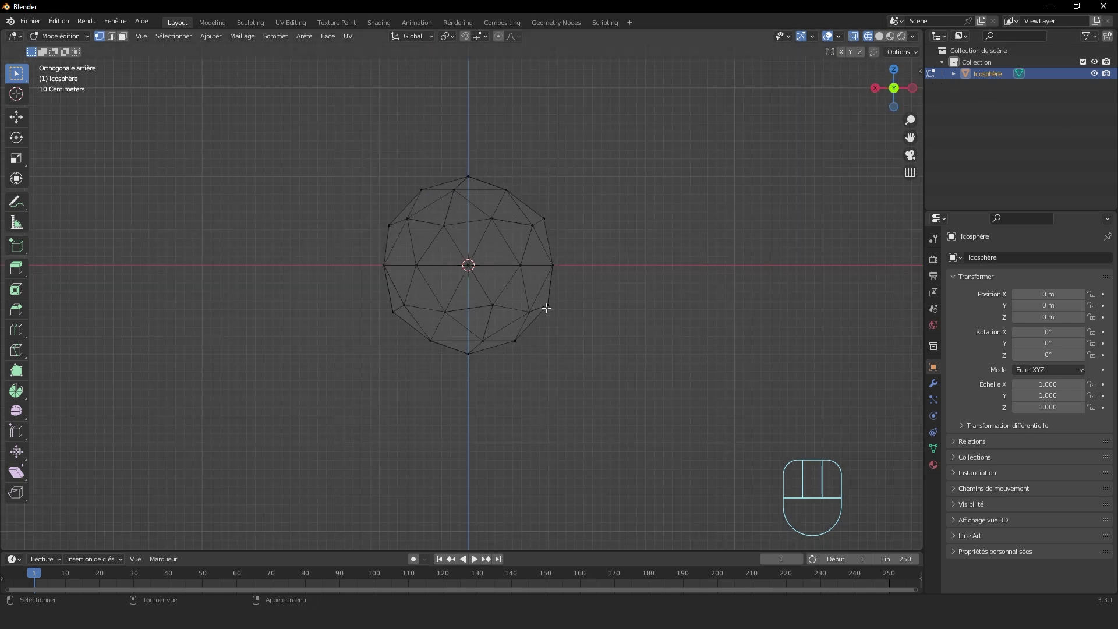
# Step: Box-select all vertices in the lower half of the ico sphere and delete them
pyautogui.moveTo(634, 270); pyautogui.dragTo(268, 380)
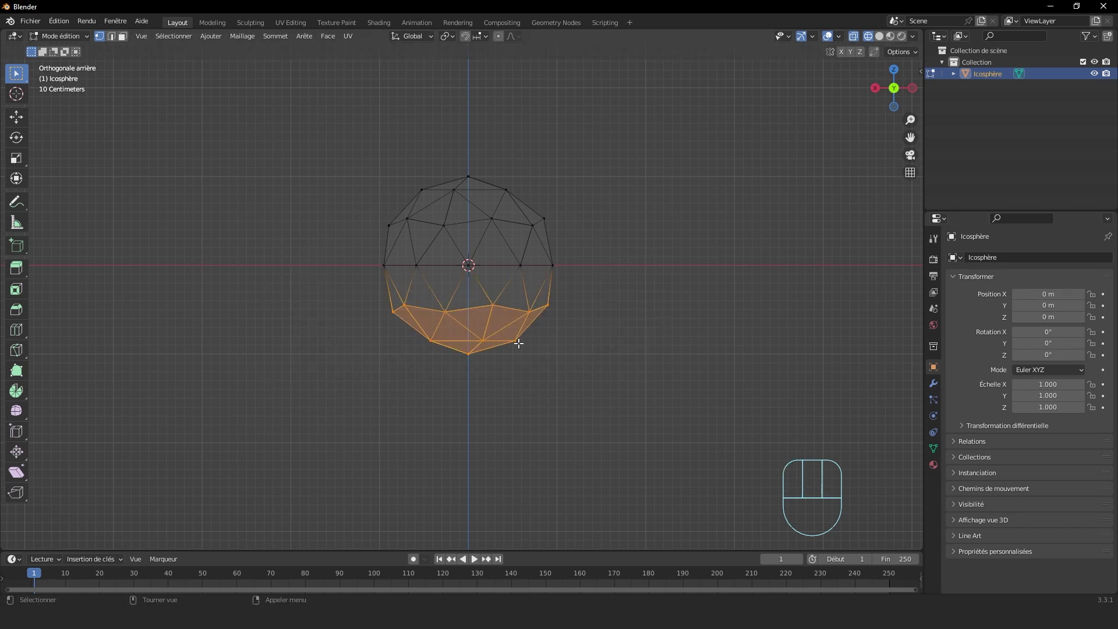
pyautogui.press('x')
pyautogui.press('x')
pyautogui.click(435, 316)
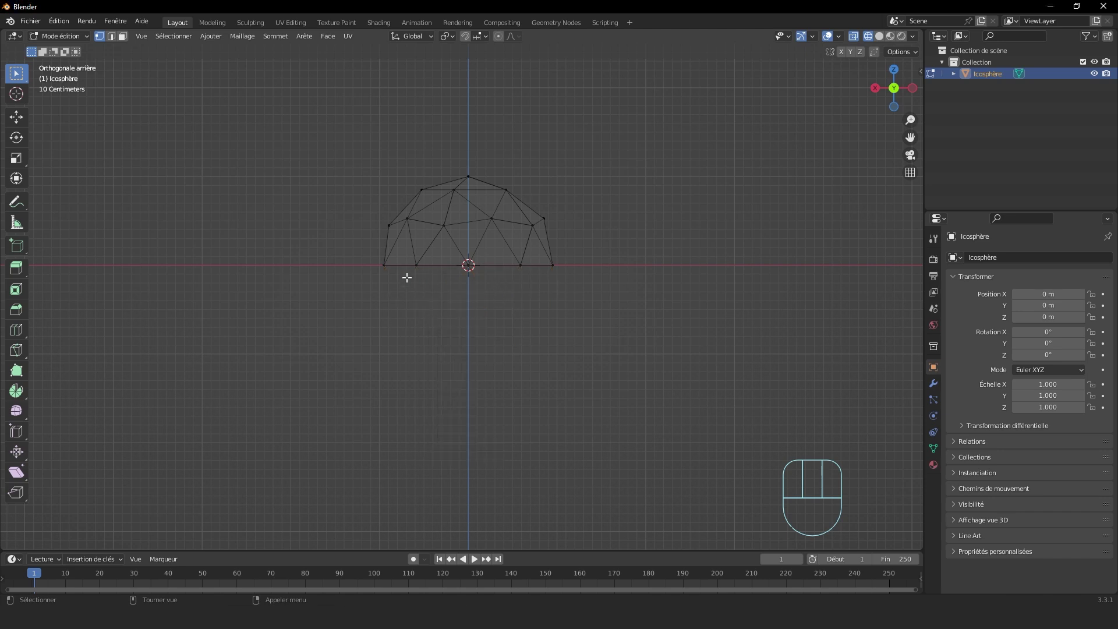
# Step: Return the viewport to solid shading and view the remaining dome in perspective from slightly below
pyautogui.moveTo(460, 299)
pyautogui.mouseDown(button='middle')
pyautogui.moveTo(683, 303)
pyautogui.moveTo(579, 315)
pyautogui.mouseUp(button='middle')
pyautogui.press('z')
pyautogui.click(662, 314)
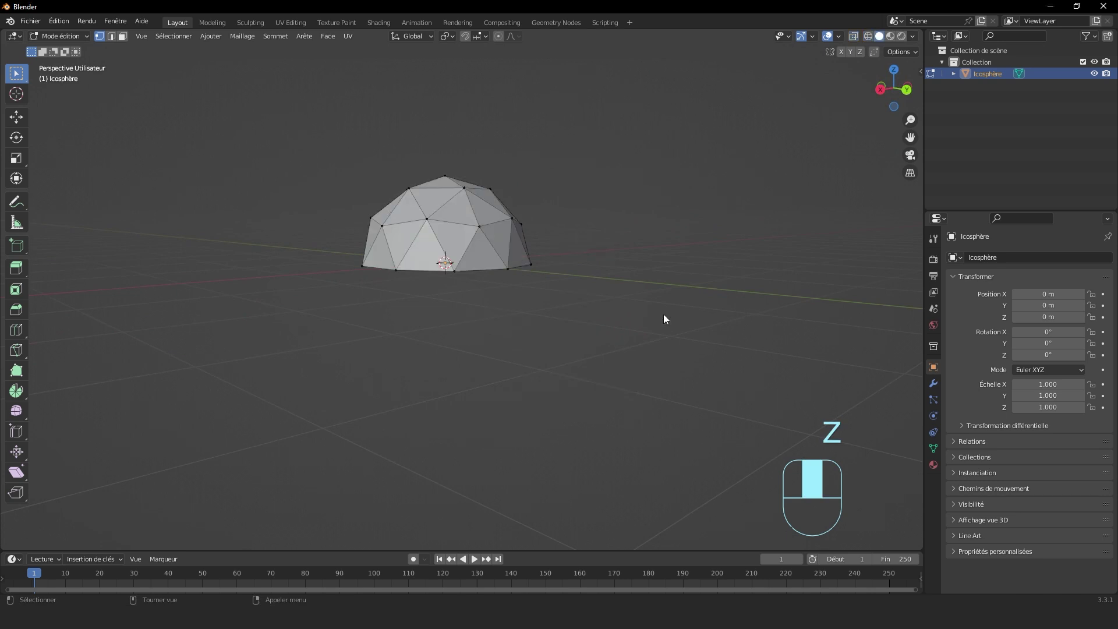
pyautogui.moveTo(662, 314)
pyautogui.mouseDown(button='middle')
pyautogui.moveTo(519, 263)
pyautogui.moveTo(525, 213)
pyautogui.moveTo(407, 146)
pyautogui.moveTo(93, 22)
pyautogui.mouseUp(button='middle')
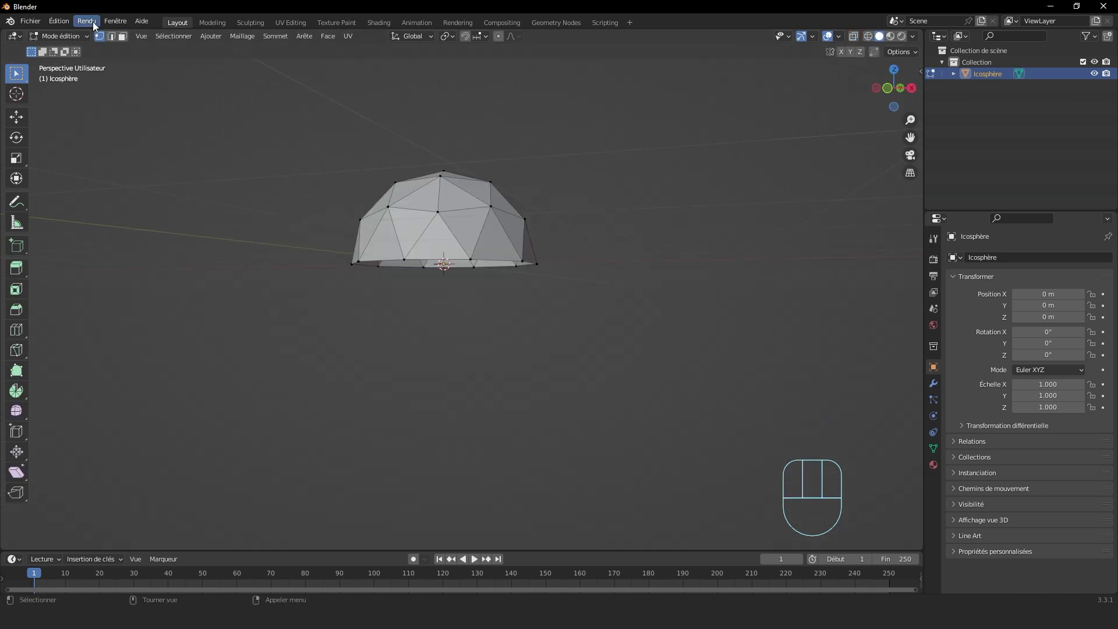
# Step: In edge selection mode, select the open edge loop around the dome's base and fill it with a face
pyautogui.click(112, 36)
pyautogui.press('alt')
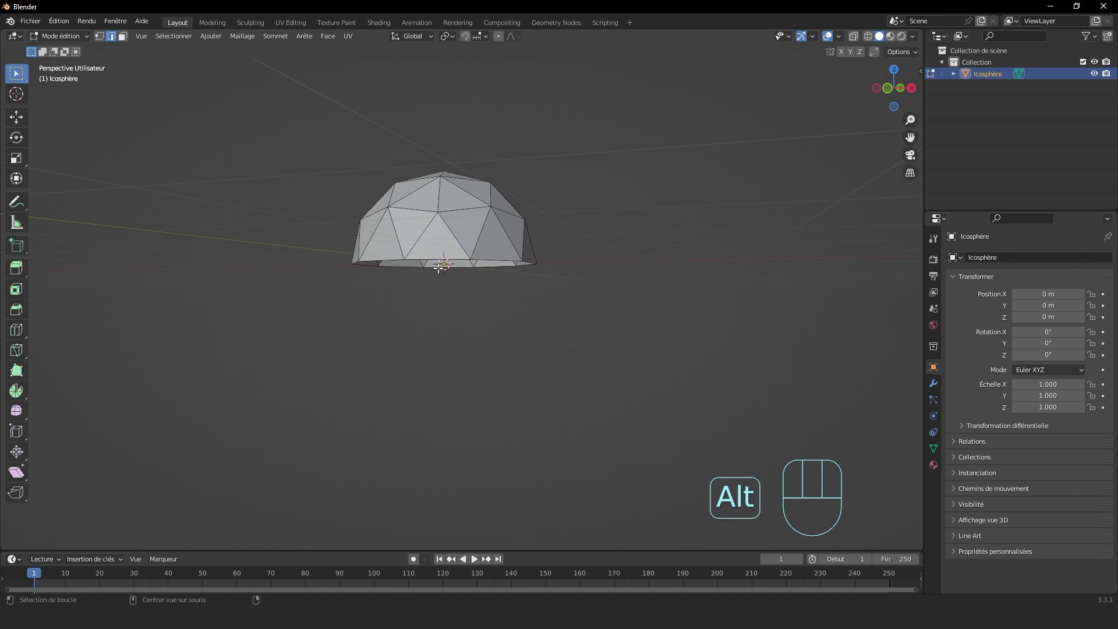
pyautogui.keyDown('alt'); pyautogui.click(435, 258); pyautogui.keyUp('alt')
pyautogui.moveTo(435, 258); pyautogui.dragTo(430, 248, button='middle')
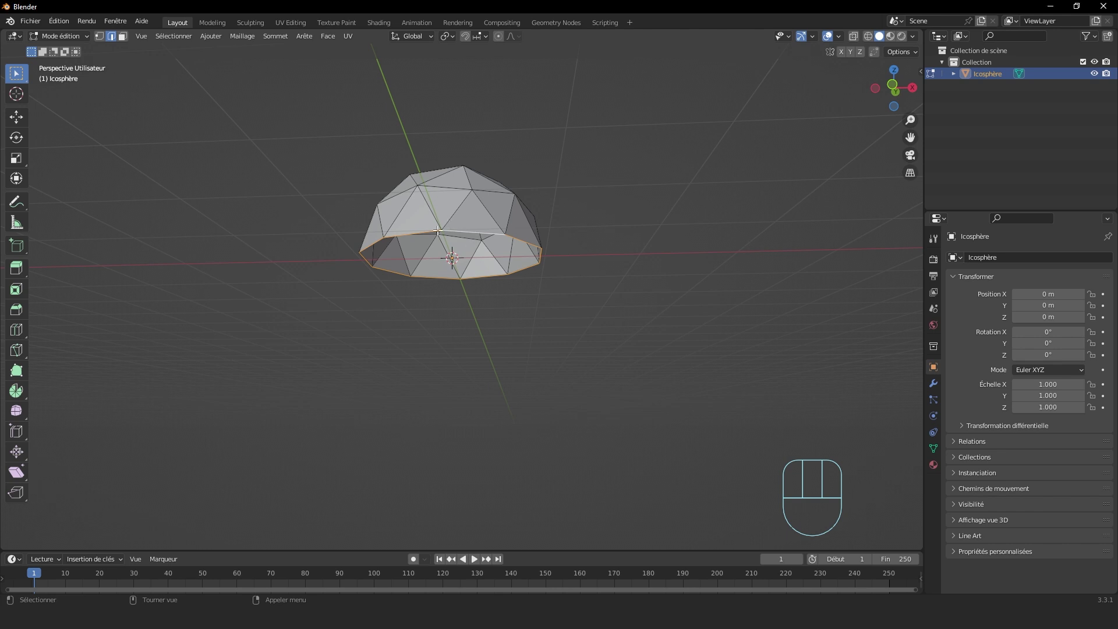
pyautogui.moveTo(438, 231); pyautogui.dragTo(721, 341, button='middle')
pyautogui.press('f')
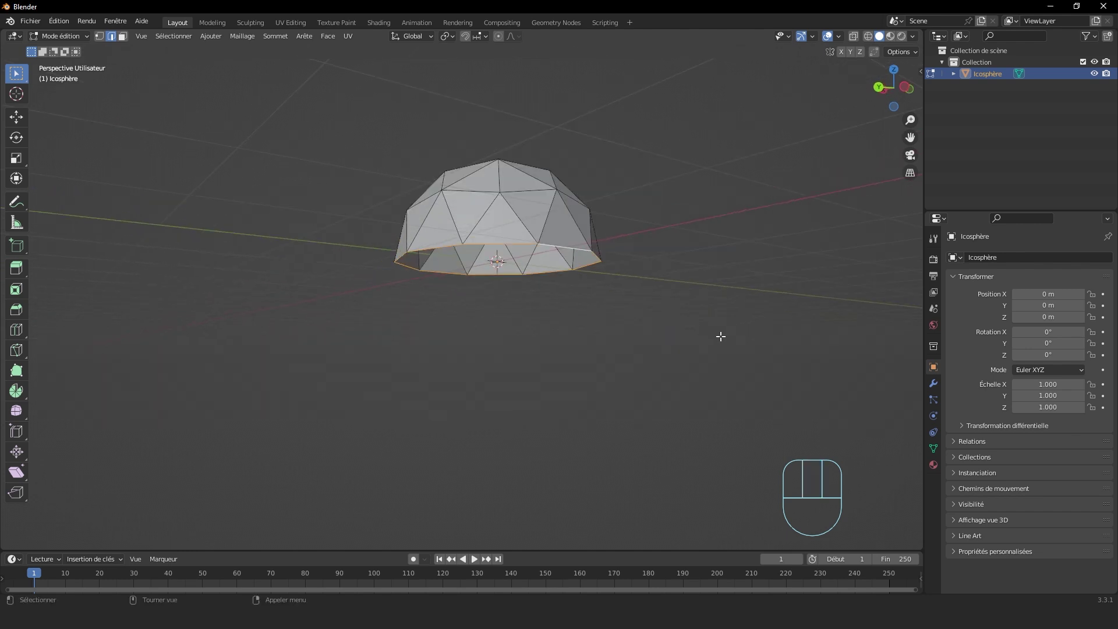
pyautogui.press('f')
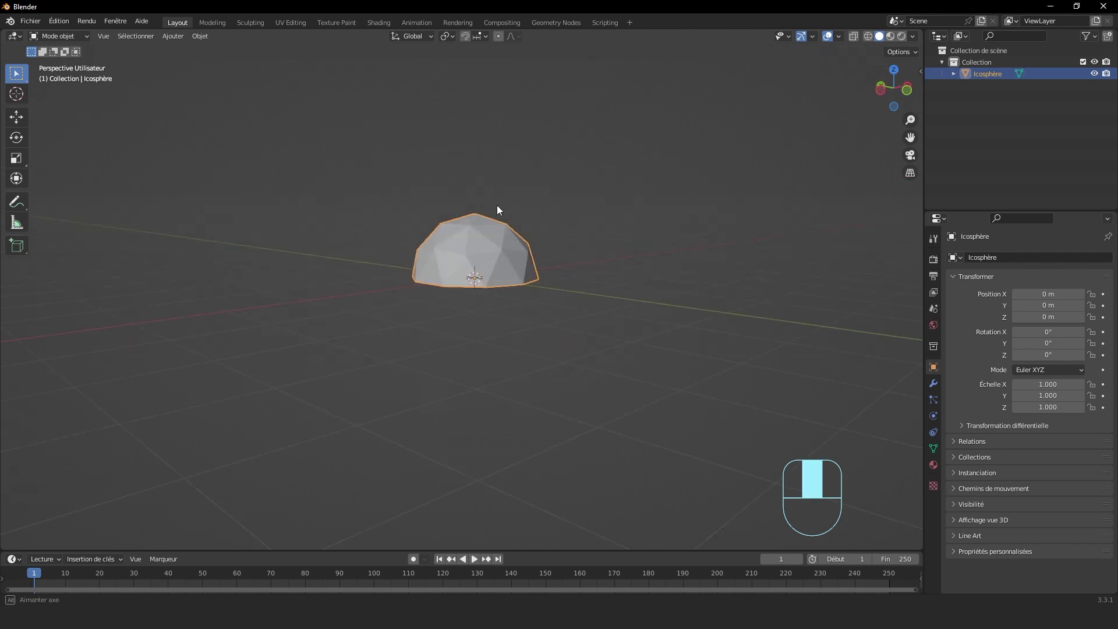
# Step: Inspect the closed dome from several angles while toggling between Object Mode and Edit Mode
pyautogui.moveTo(497, 205); pyautogui.dragTo(612, 208, button='middle')
pyautogui.press('Tab')
pyautogui.press('Tab')
pyautogui.moveTo(533, 243); pyautogui.dragTo(624, 271, button='middle')
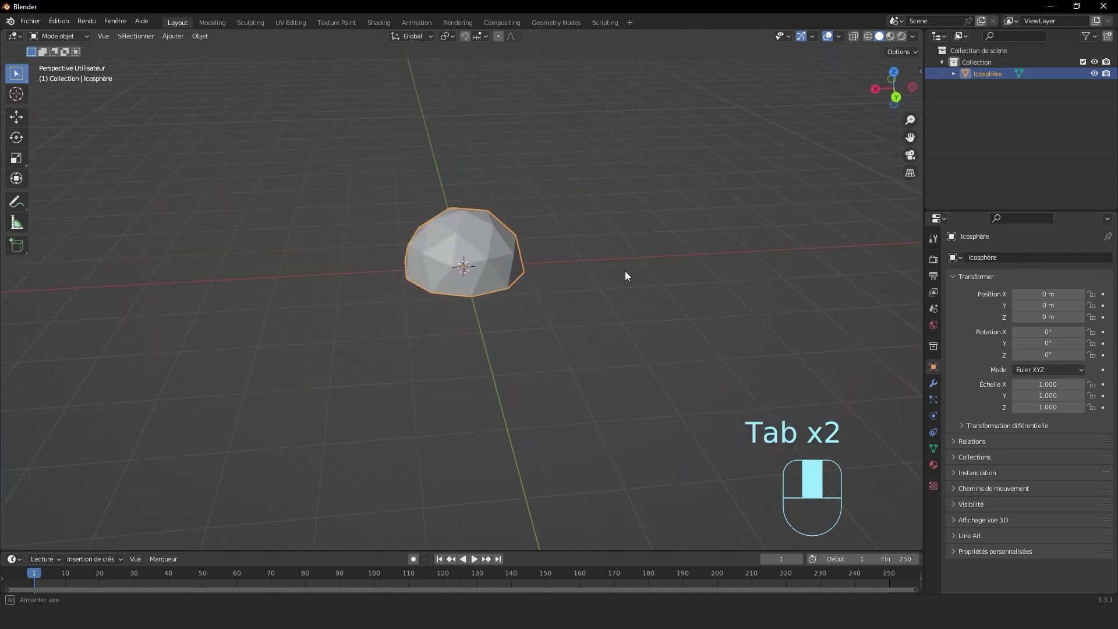
pyautogui.press('Tab')
pyautogui.press('Tab')
pyautogui.press('Tab')
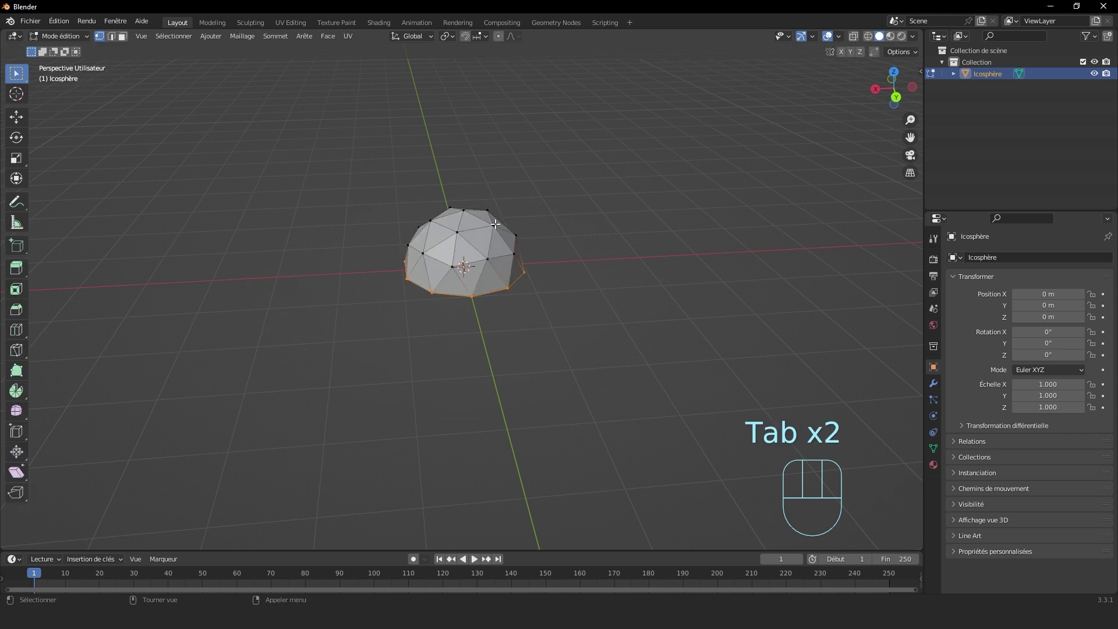
# Step: Try moving a single upper vertex of the dome in vertex selection mode and undo the move
pyautogui.press('1')
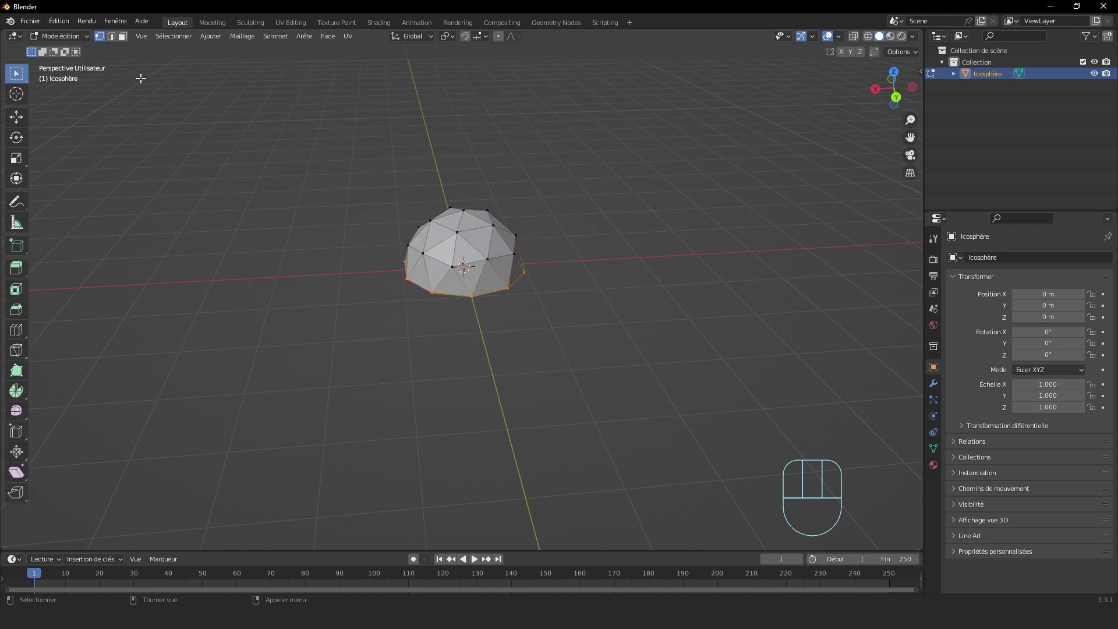
pyautogui.click(497, 226)
pyautogui.moveTo(497, 226); pyautogui.dragTo(536, 241, button='middle')
pyautogui.press('g')
pyautogui.click(582, 217)
pyautogui.hotkey('ctrl', 'z')
# Step: Turn on proportional editing and open its falloff options
pyautogui.scroll(3, 536, 241)
pyautogui.click(497, 36)
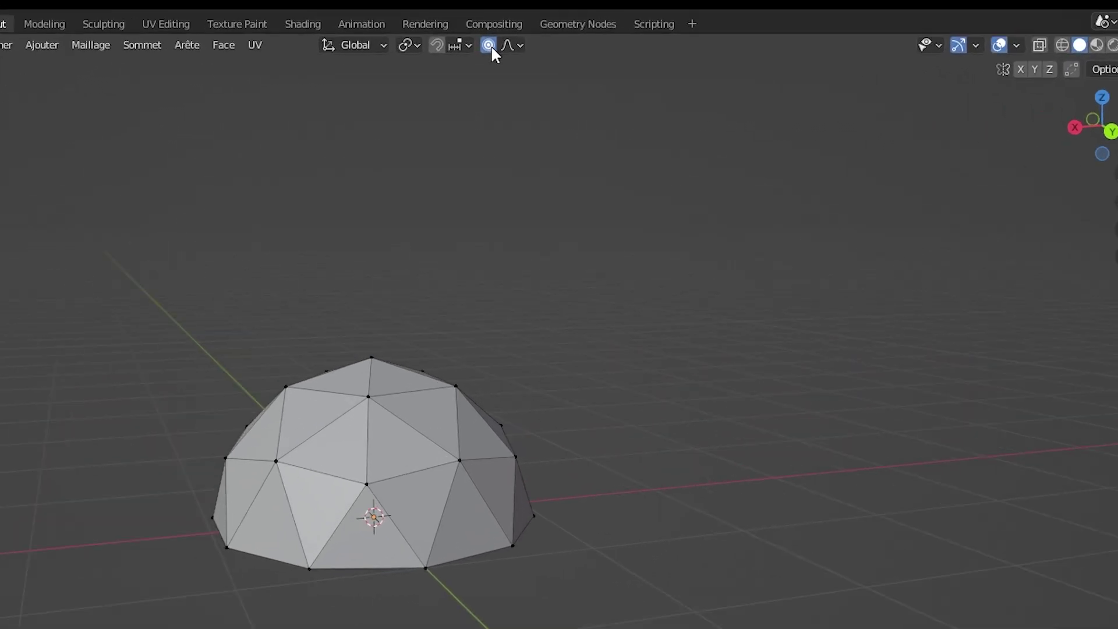
pyautogui.click(496, 69)
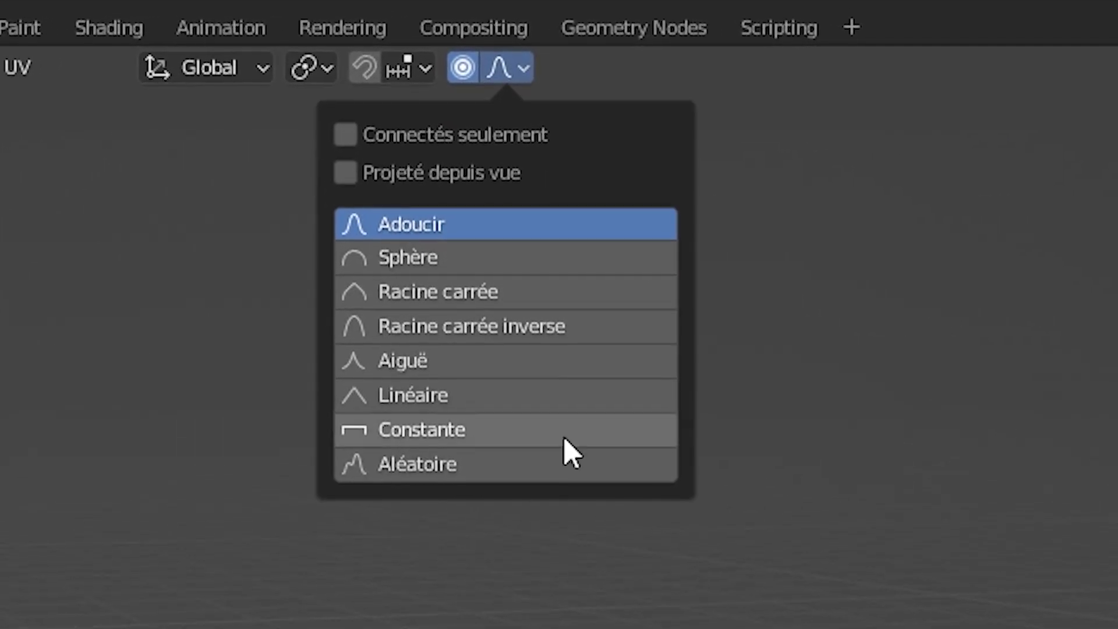
# Step: Move an upper vertex about 0.14 m in X and -0.24 m in Z with a proportional size of about 0.91 m
pyautogui.press('g')
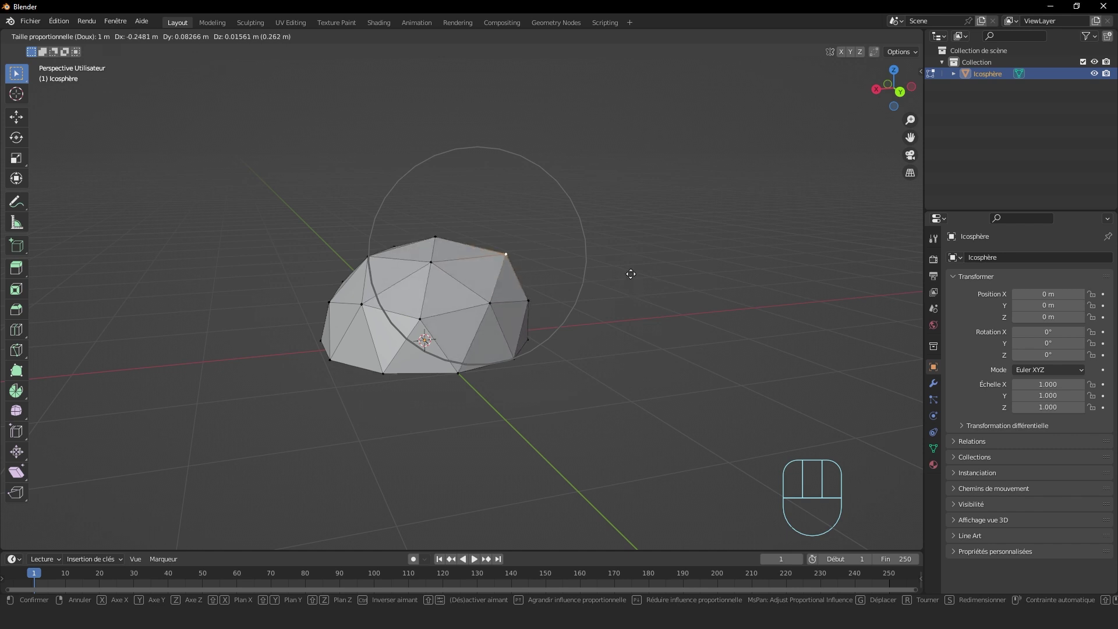
pyautogui.scroll(4, 585, 295)
pyautogui.scroll(4, 582, 303)
pyautogui.scroll(-9, 594, 287)
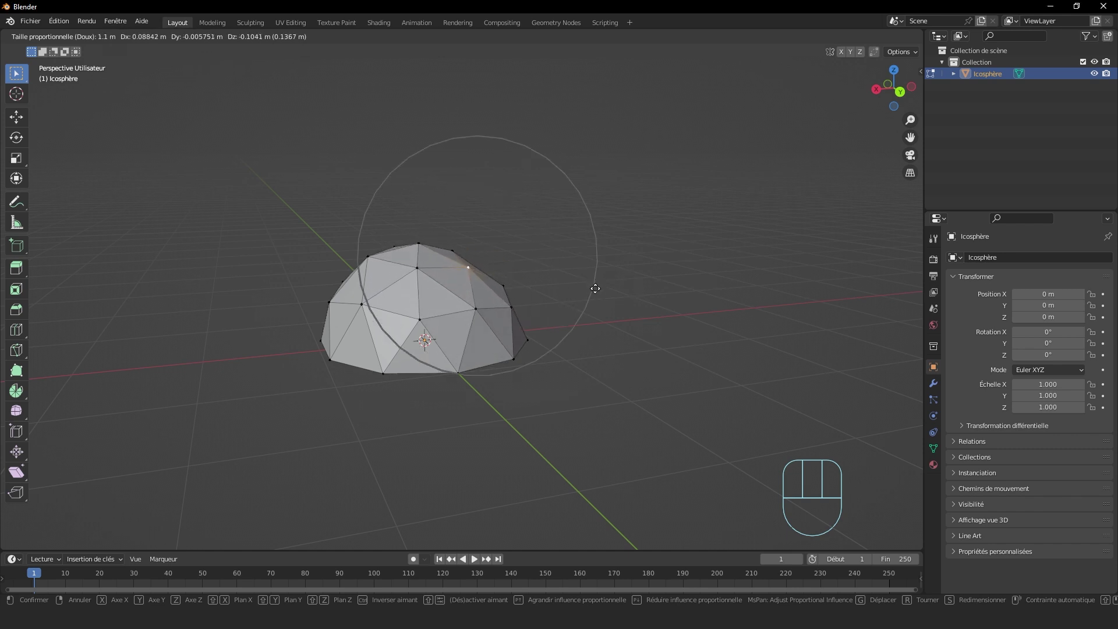
pyautogui.scroll(3, 591, 304)
pyautogui.click(592, 302)
pyautogui.moveTo(619, 298); pyautogui.dragTo(470, 247, button='middle')
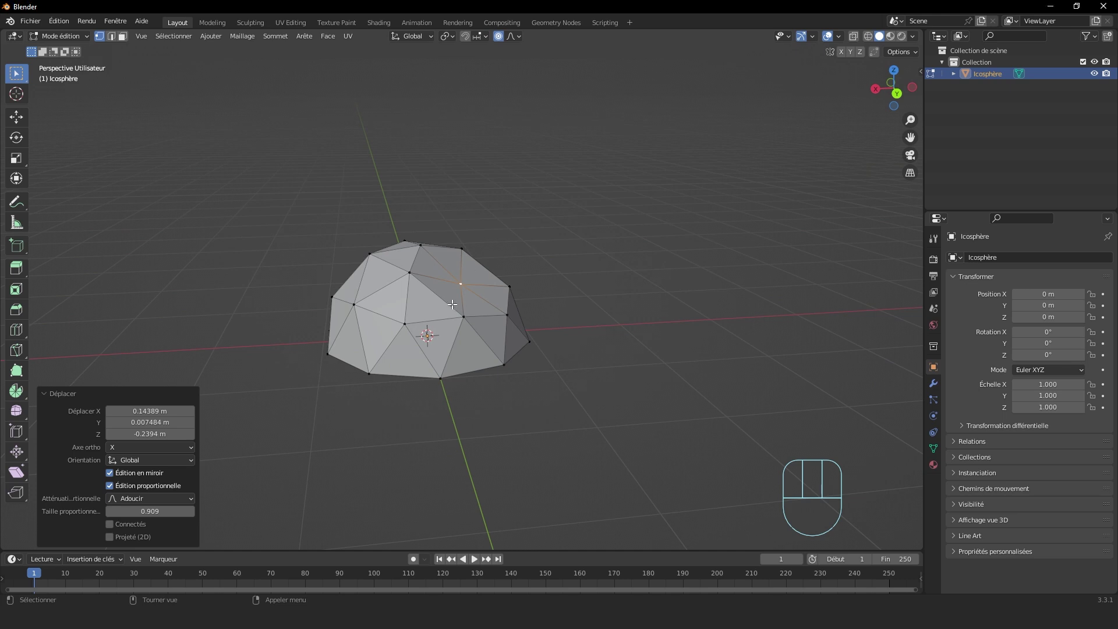
# Step: Try further proportional moves of the dome's upper vertex and undo them
pyautogui.moveTo(452, 304); pyautogui.dragTo(598, 289, button='middle')
pyautogui.hotkey('ctrl', 'z')
pyautogui.press('g')
pyautogui.click(465, 284)
pyautogui.press('g')
pyautogui.click(575, 270)
pyautogui.hotkey('ctrl', 'z')
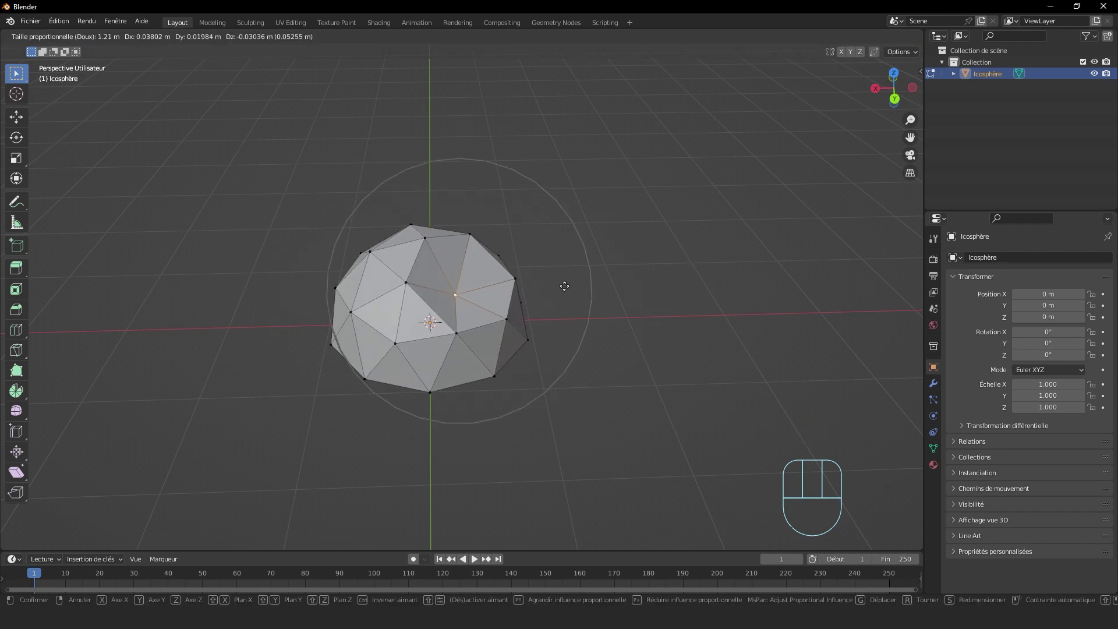
# Step: Shift the upper vertex slightly, then move a side vertex about -0.06 m in X and 0.08 m in Y
pyautogui.click(565, 286)
pyautogui.moveTo(564, 287); pyautogui.dragTo(660, 244, button='middle')
pyautogui.click(372, 319)
pyautogui.press('g')
pyautogui.click(509, 291)
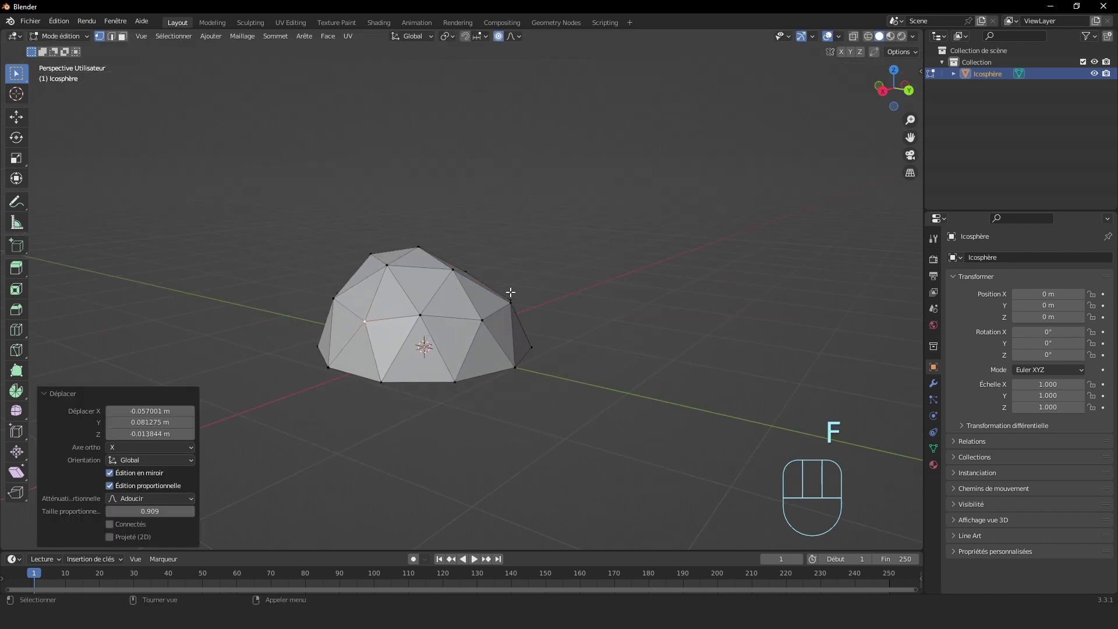
# Step: Pick further vertices around the dome and reshape its upper part with a proportional vertex move
pyautogui.moveTo(509, 292); pyautogui.dragTo(435, 296, button='middle')
pyautogui.click(356, 287)
pyautogui.press('f')
pyautogui.click(429, 276)
pyautogui.click(380, 271)
pyautogui.moveTo(513, 282); pyautogui.dragTo(627, 241, button='middle')
pyautogui.scroll(3, 568, 242)
pyautogui.click(459, 252)
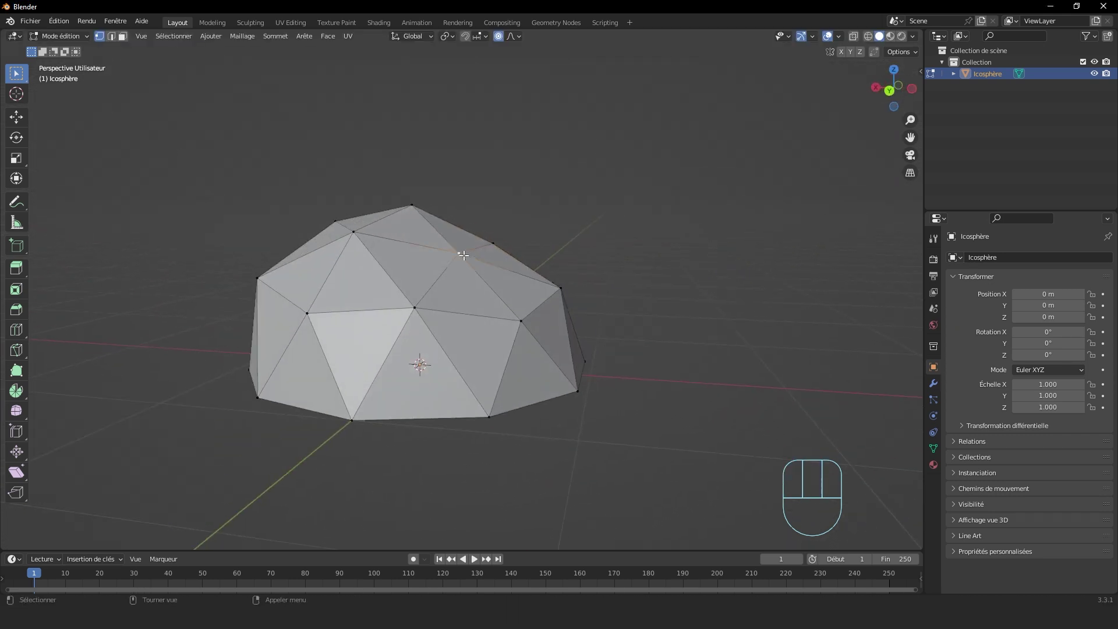
pyautogui.moveTo(544, 258); pyautogui.dragTo(506, 265, button='middle')
pyautogui.press('g')
pyautogui.click(584, 250)
# Step: Move a side vertex of the dome in two successive proportional moves with an influence size of about 0.47 m
pyautogui.click(547, 291)
pyautogui.press('g')
pyautogui.click(606, 291)
pyautogui.press('g')
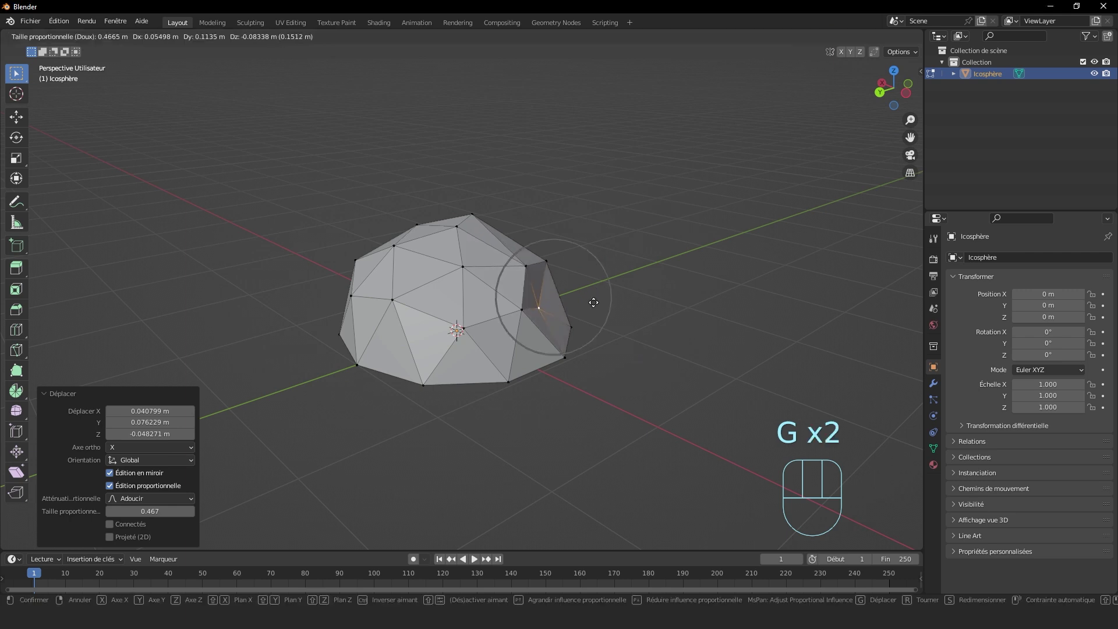
pyautogui.click(609, 304)
# Step: Raise another side vertex of the dome by about 0.05 m with a proportional size of about 0.32 m
pyautogui.scroll(2, 609, 304)
pyautogui.moveTo(577, 306); pyautogui.dragTo(599, 295, button='middle')
pyautogui.click(593, 312)
pyautogui.press('g')
pyautogui.click(602, 298)
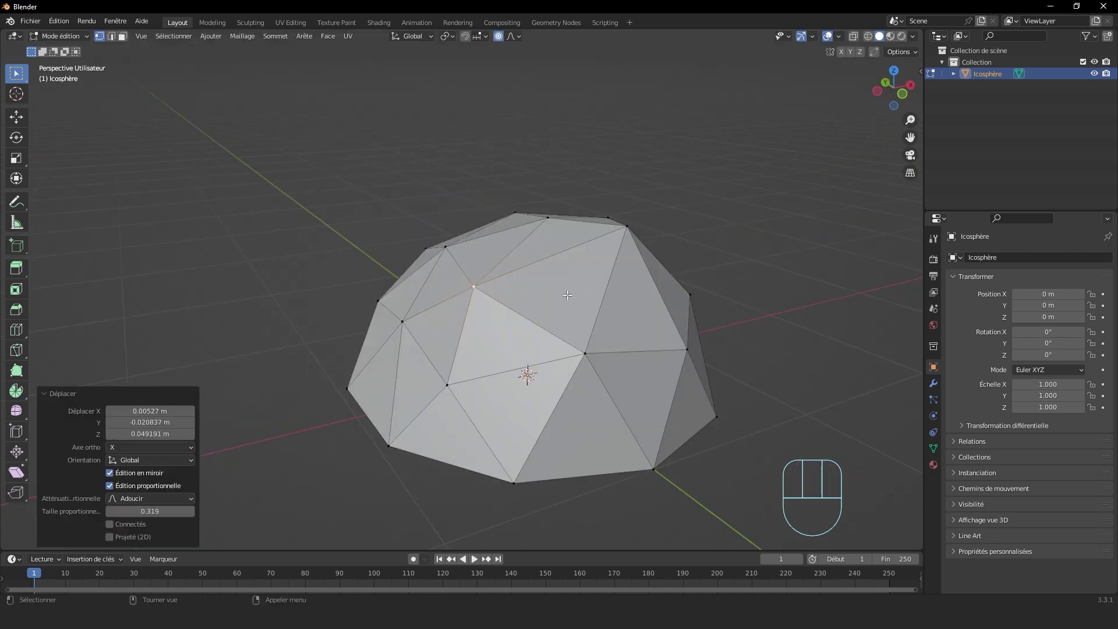
# Step: Check the reshaped dome from above in Object Mode and return to Edit Mode
pyautogui.press('Tab')
pyautogui.scroll(-3, 568, 295)
pyautogui.moveTo(567, 295); pyautogui.dragTo(552, 267, button='middle')
pyautogui.press('Tab')
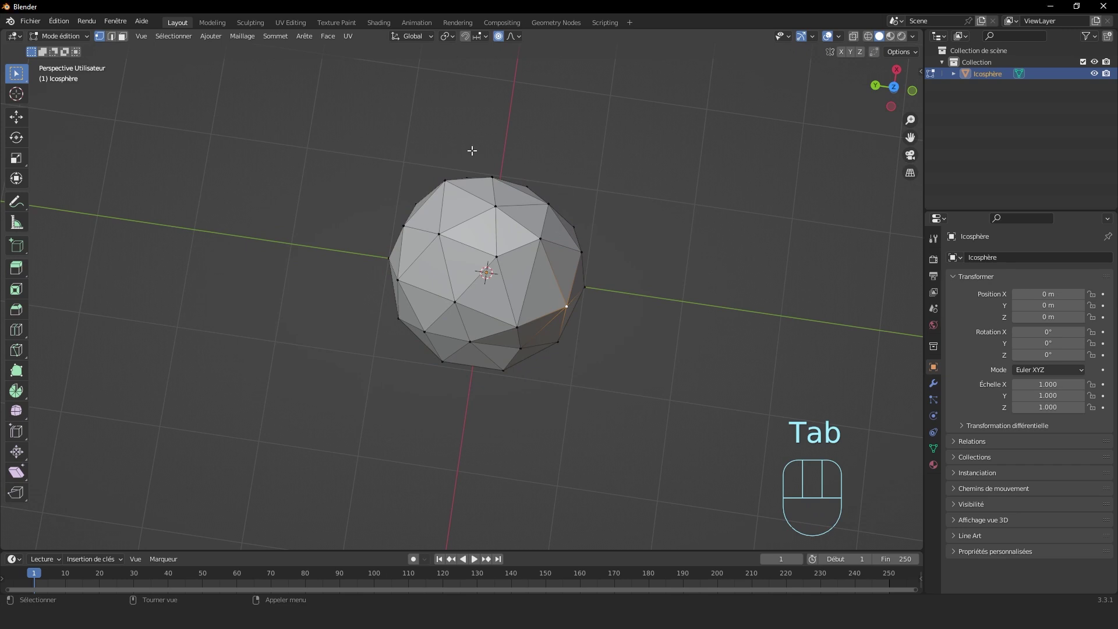
# Step: Move a side vertex about -0.07 m in X, -0.02 m in Y and -0.07 m in Z with proportional editing
pyautogui.moveTo(703, 200); pyautogui.dragTo(487, 247, button='middle')
pyautogui.press('g')
pyautogui.click(529, 266)
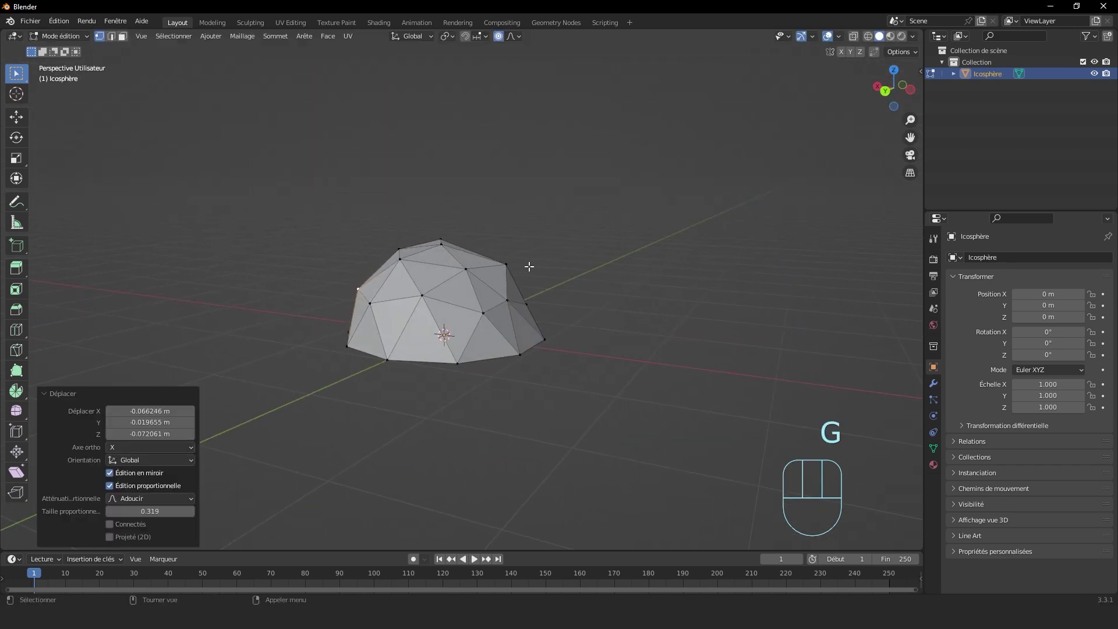
# Step: Try another vertex move, check the dome's shape from other angles and undo the latest changes
pyautogui.press('g')
pyautogui.click(552, 258)
pyautogui.press('Tab')
pyautogui.moveTo(552, 258); pyautogui.dragTo(522, 307, button='middle')
pyautogui.hotkey('ctrl', 'z')
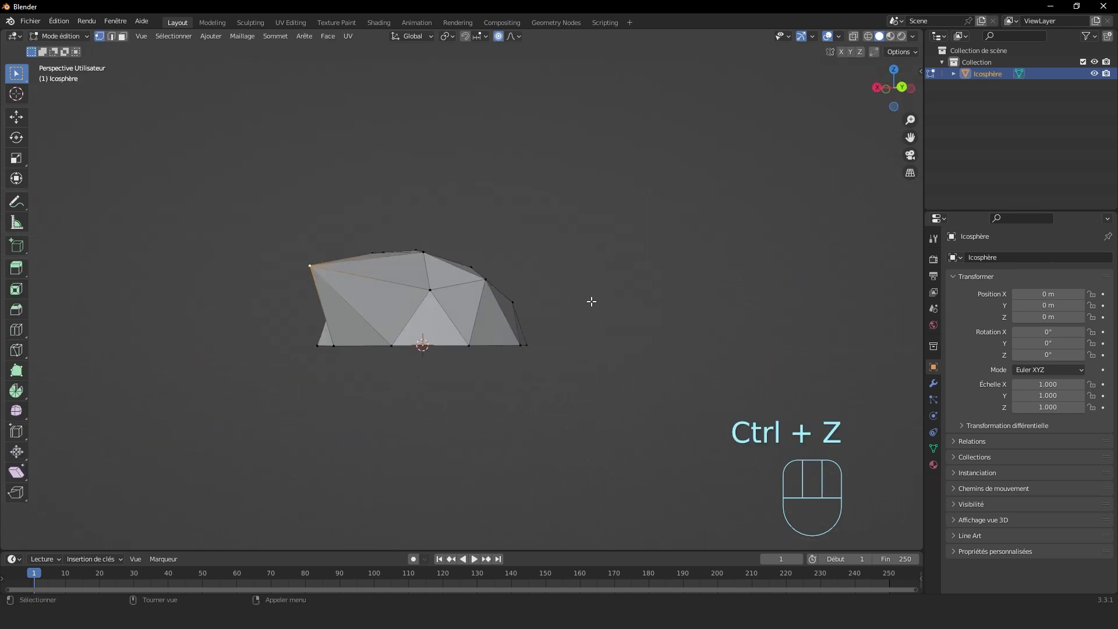
pyautogui.hotkey('ctrl', 'z')
# Step: Try two different proportional moves of the dome's upper vertices and undo each one
pyautogui.moveTo(592, 306); pyautogui.dragTo(571, 247, button='middle')
pyautogui.press('g')
pyautogui.click(511, 286)
pyautogui.hotkey('ctrl', 'z')
pyautogui.press('g')
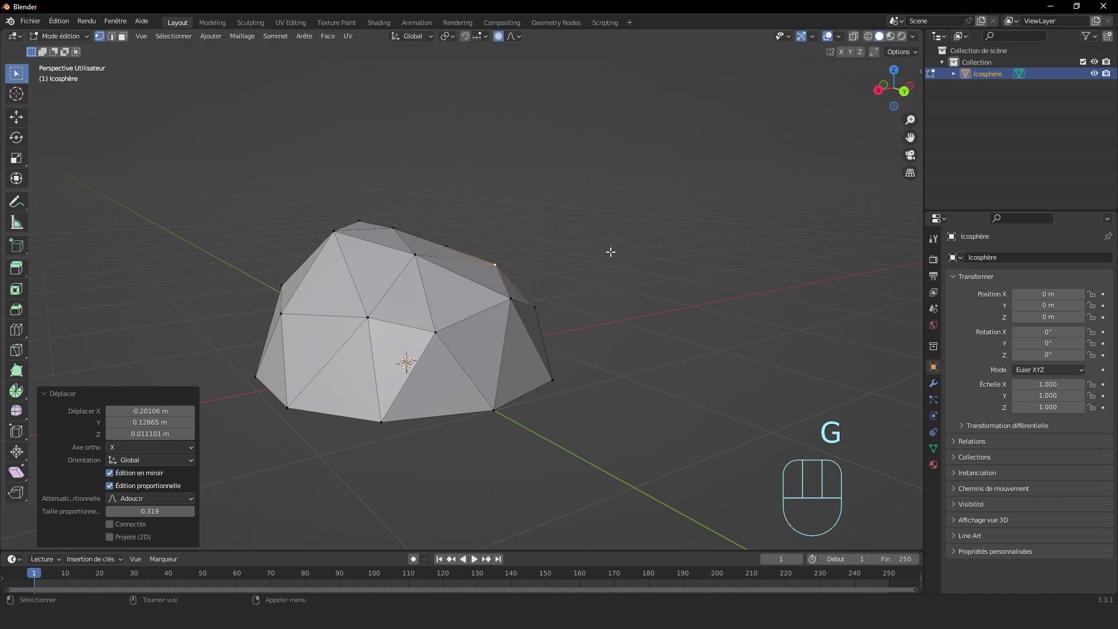
pyautogui.click(504, 275)
pyautogui.hotkey('ctrl', 'z')
# Step: Move an upper vertex about 0.05 m in X, 0.06 m in Y and -0.06 m in Z with proportional editing
pyautogui.moveTo(362, 263); pyautogui.dragTo(619, 295, button='middle')
pyautogui.press('g')
pyautogui.click(434, 271)
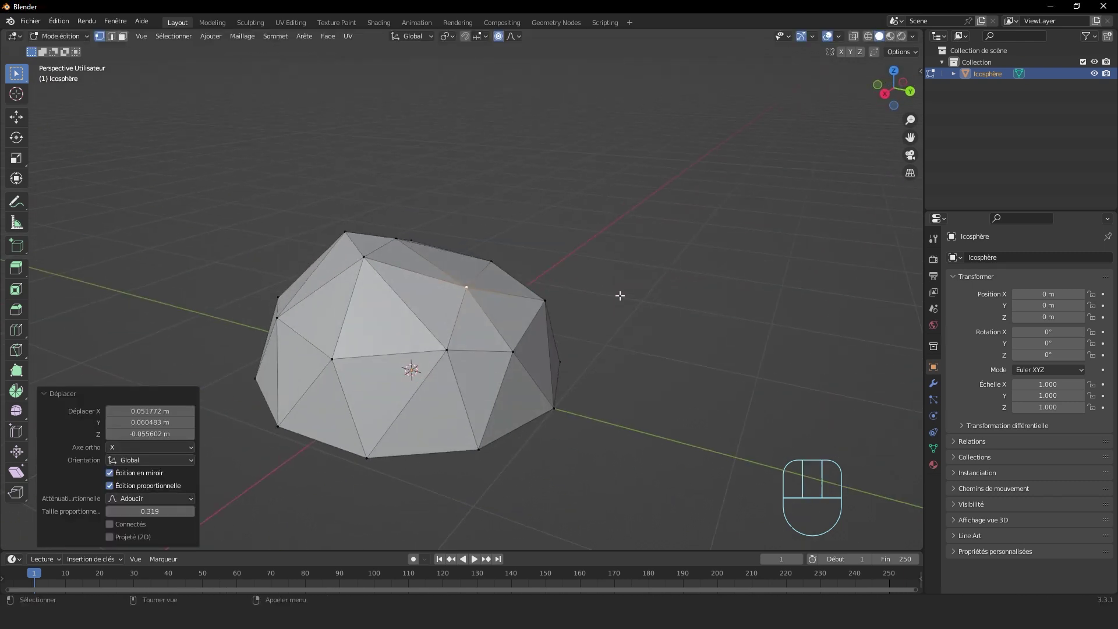
# Step: Select a vertex near the dome's peak, check the shape in Object Mode and return to Edit Mode
pyautogui.click(364, 259)
pyautogui.moveTo(364, 260); pyautogui.dragTo(402, 252, button='middle')
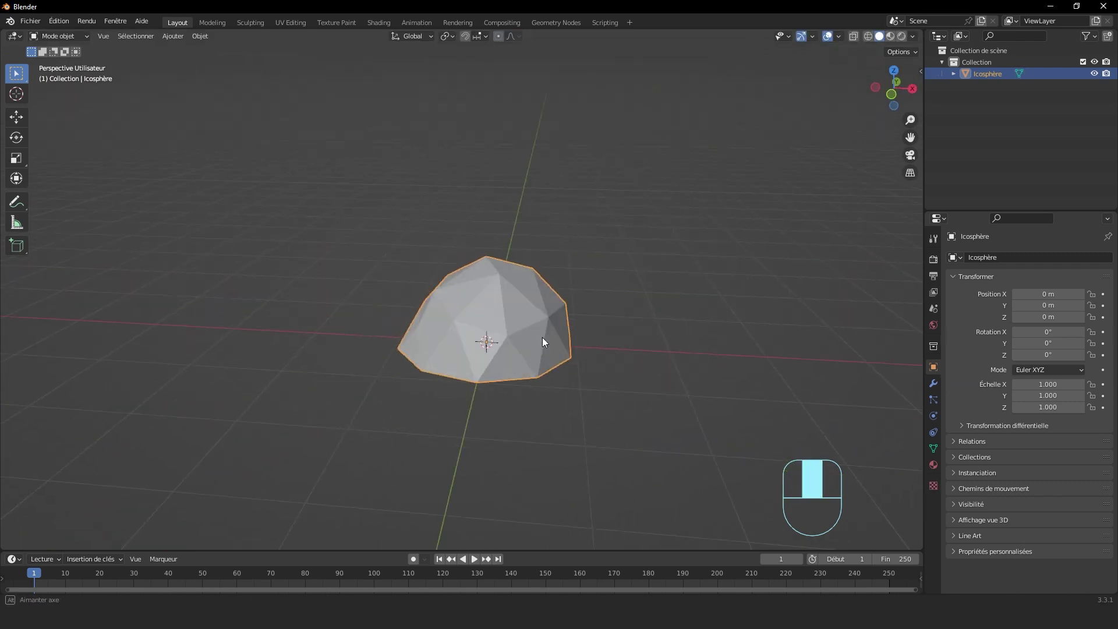
pyautogui.moveTo(543, 337); pyautogui.dragTo(552, 322, button='middle')
pyautogui.press('Tab')
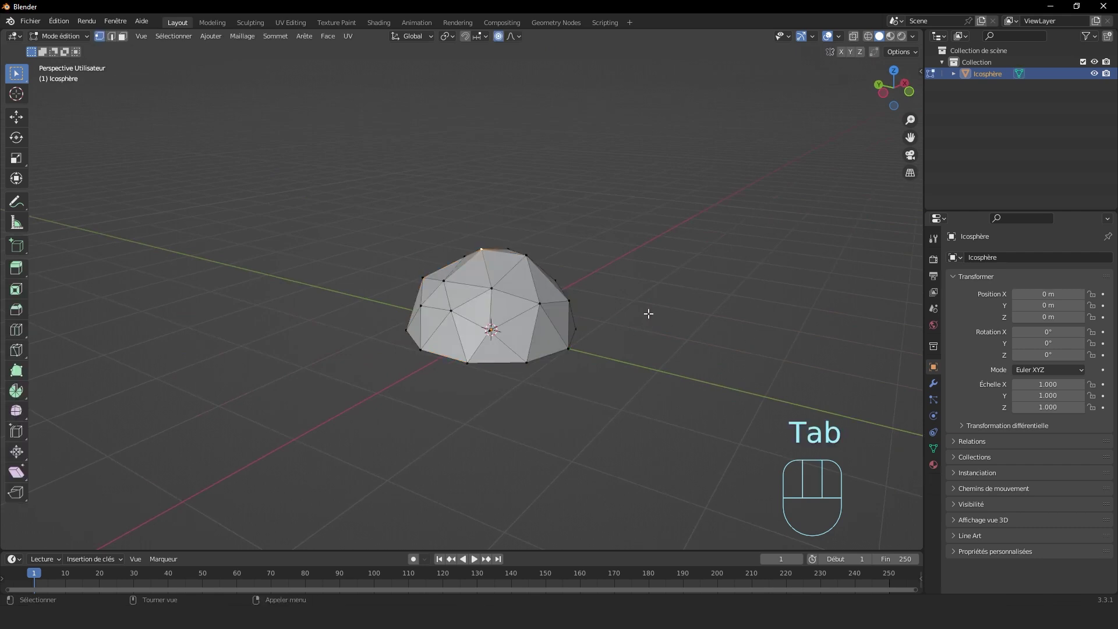
# Step: Switch to Object Mode, try adding another ico sphere to the scene and undo the addition
pyautogui.press('Tab')
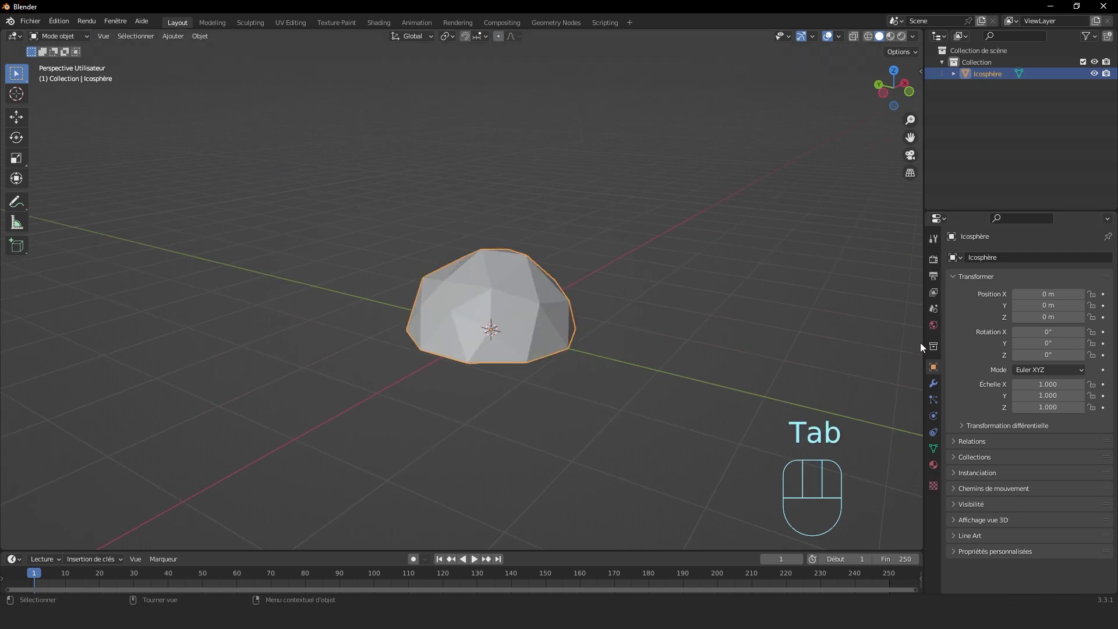
pyautogui.click(933, 383)
pyautogui.hotkey('shift', 'a')
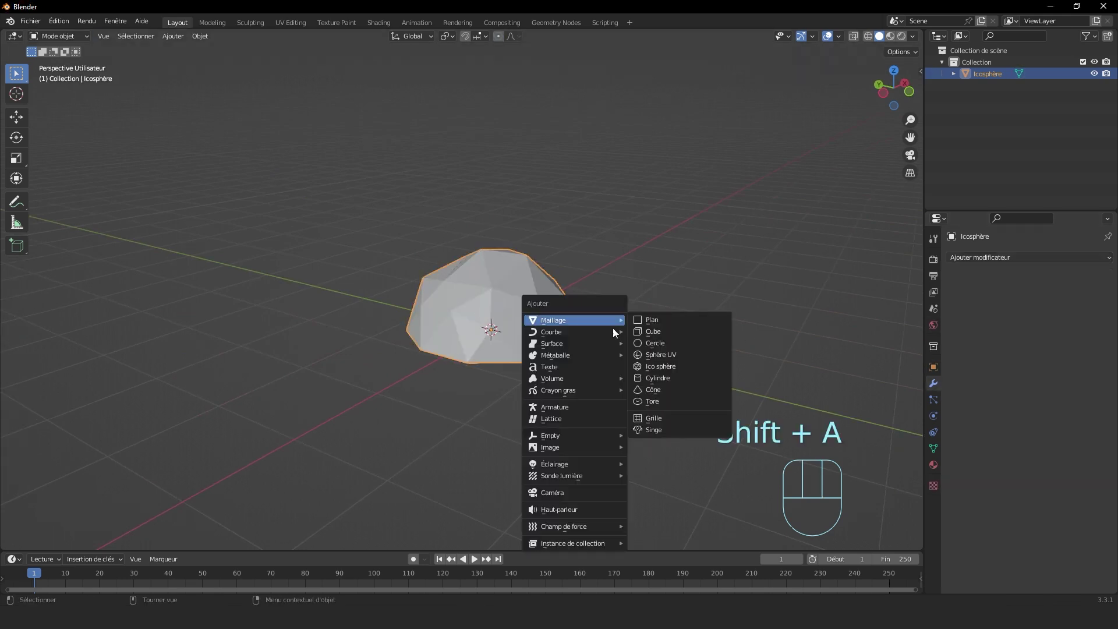
pyautogui.click(659, 366)
pyautogui.moveTo(143, 426); pyautogui.dragTo(165, 427)
pyautogui.hotkey('ctrl', 'z')
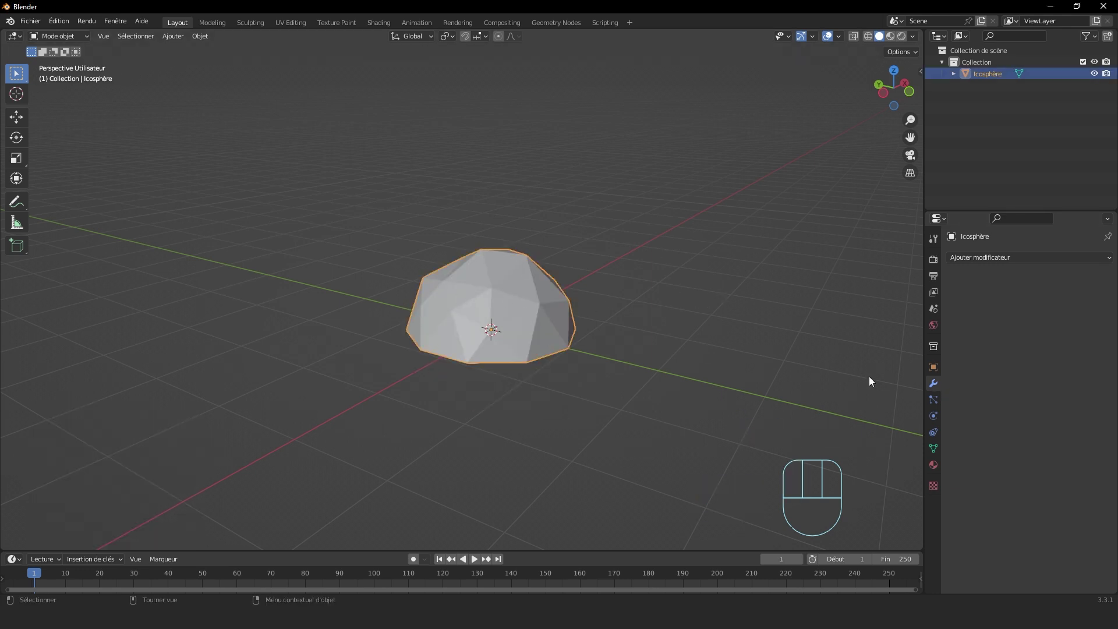
# Step: Try a Subdivision Surface modifier on the dome, check the result from several angles and undo it
pyautogui.click(1014, 256)
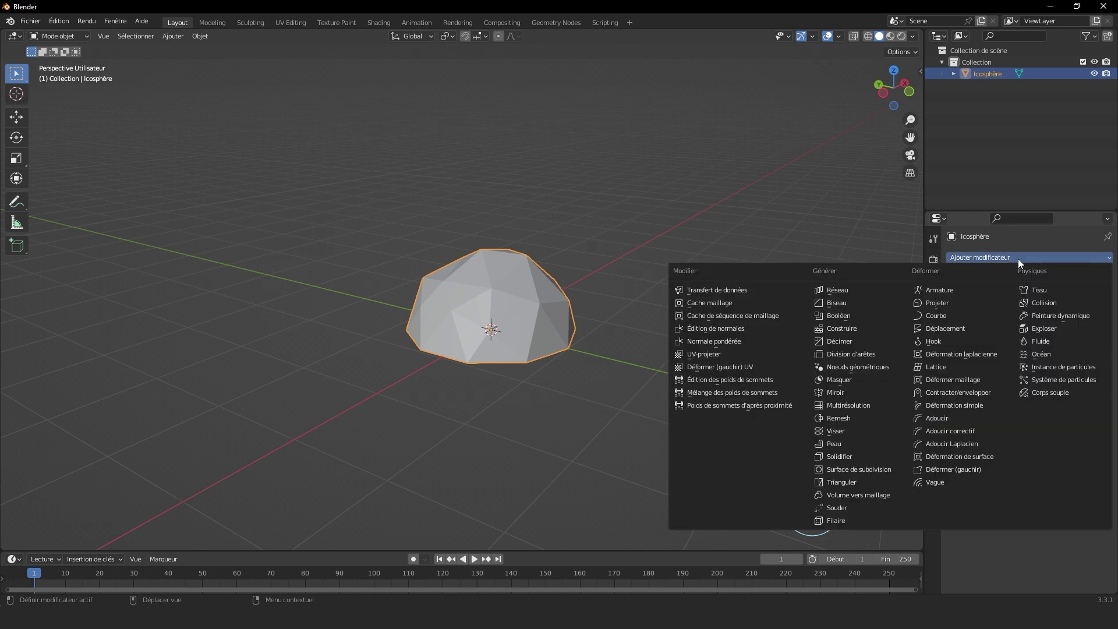
pyautogui.click(843, 467)
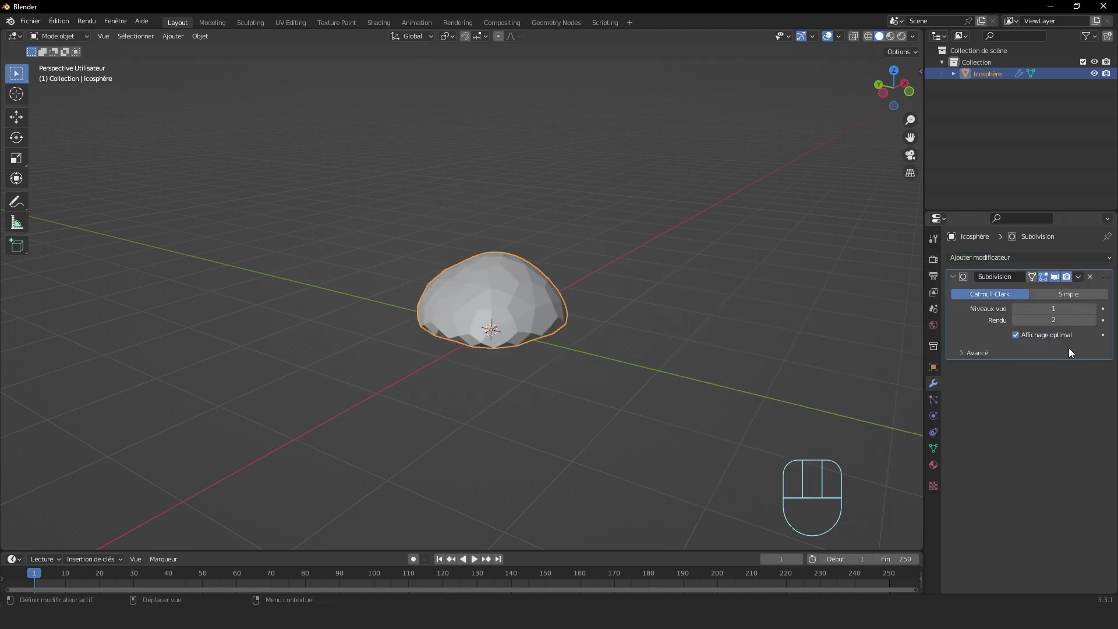
pyautogui.moveTo(728, 332); pyautogui.dragTo(627, 316, button='middle')
pyautogui.press('Tab')
pyautogui.moveTo(680, 279); pyautogui.dragTo(746, 281, button='middle')
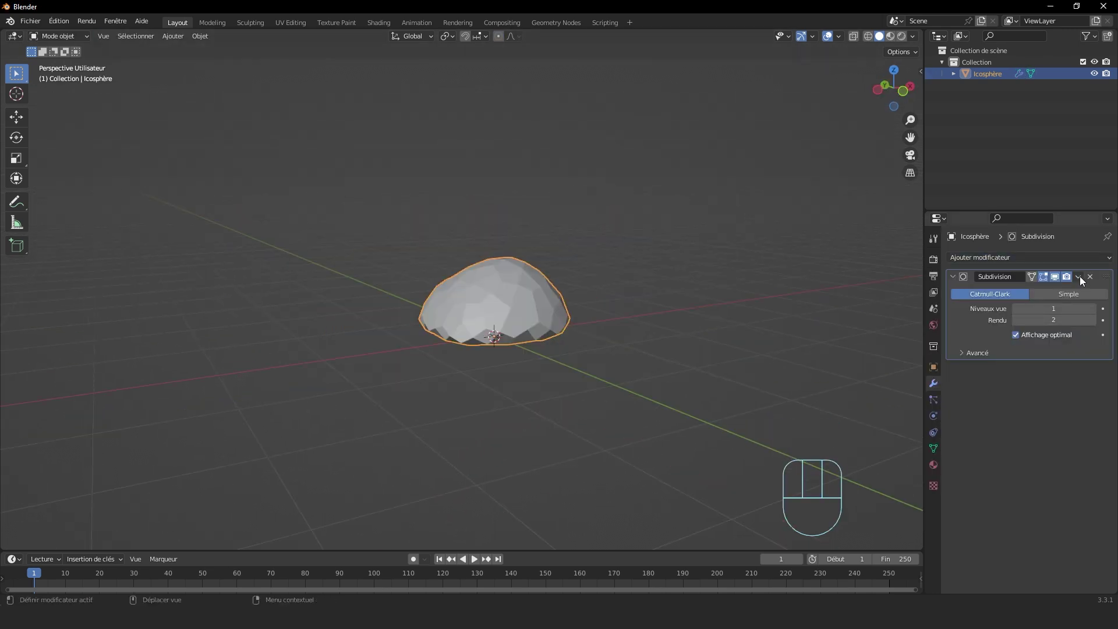
pyautogui.click(1078, 277)
pyautogui.moveTo(557, 291); pyautogui.dragTo(557, 300, button='middle')
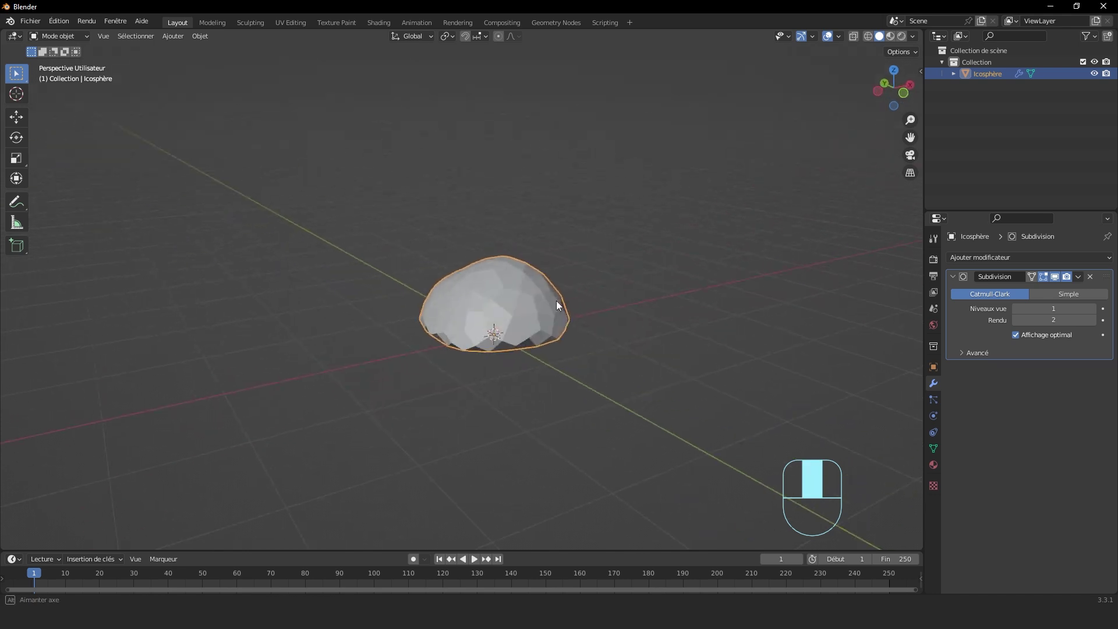
pyautogui.hotkey('ctrl', 'shift', 'z')
pyautogui.hotkey('ctrl', 'z')
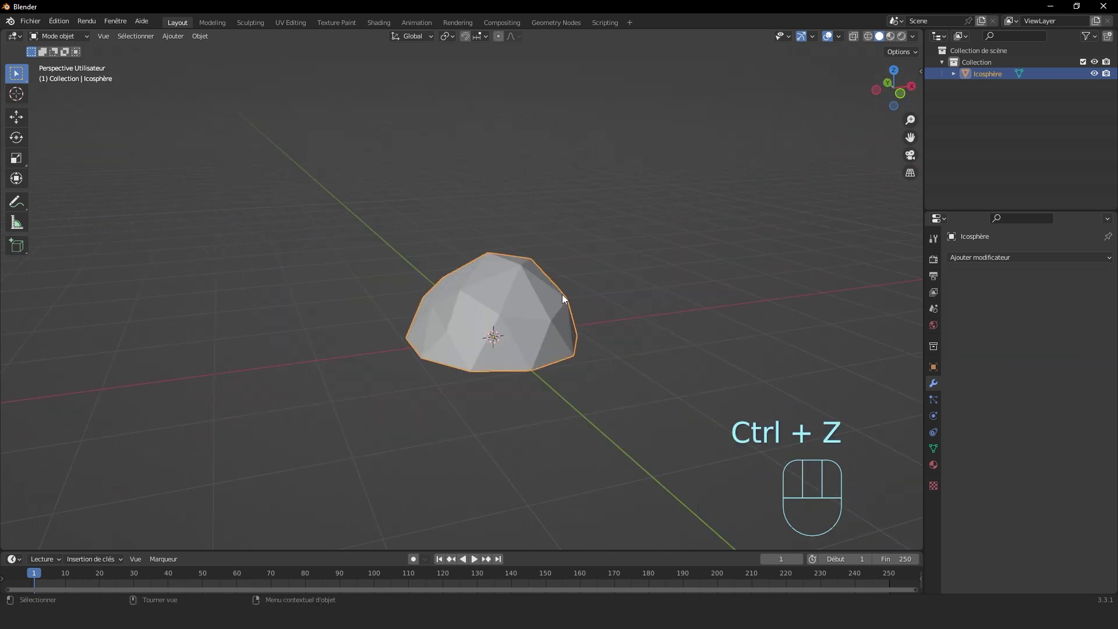
# Step: Return to Edit Mode and shift a vertex on the dome's side with proportional editing
pyautogui.moveTo(643, 301); pyautogui.dragTo(709, 322, button='middle')
pyautogui.press('Tab')
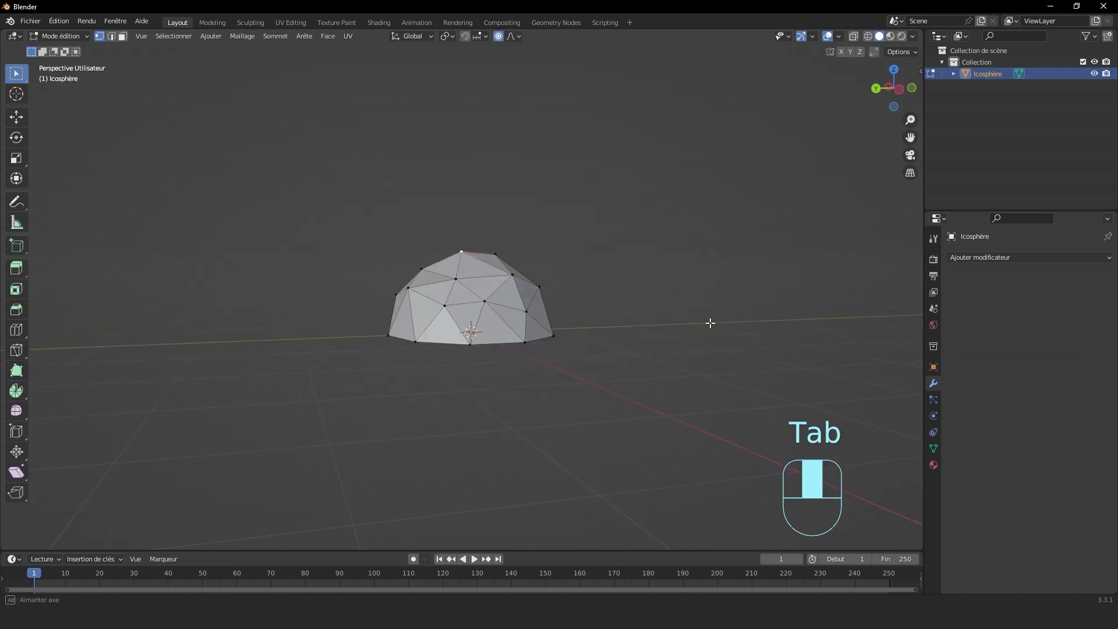
pyautogui.moveTo(489, 323); pyautogui.dragTo(582, 338, button='middle')
pyautogui.click(511, 307)
pyautogui.press('g')
pyautogui.click(515, 303)
# Step: Move a side vertex about 0.005 m in X, -0.013 m in Y and -0.128 m in Z with proportional size 0.751
pyautogui.moveTo(548, 304); pyautogui.dragTo(448, 362, button='middle')
pyautogui.press('g')
pyautogui.scroll(-6, 589, 309)
pyautogui.click(654, 304)
pyautogui.press('g')
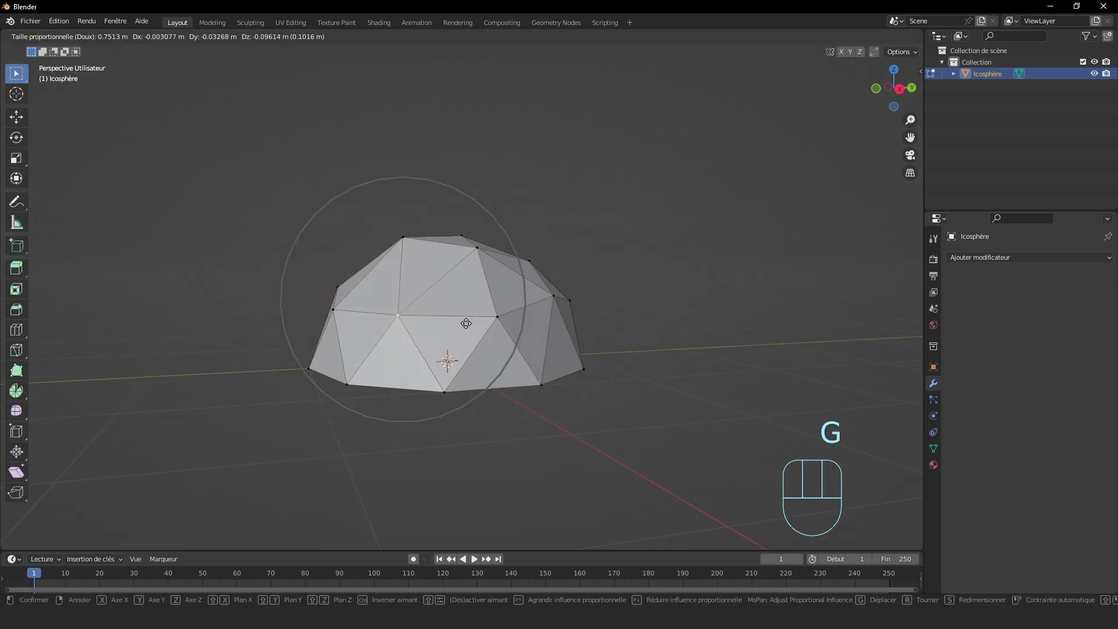
pyautogui.click(313, 414)
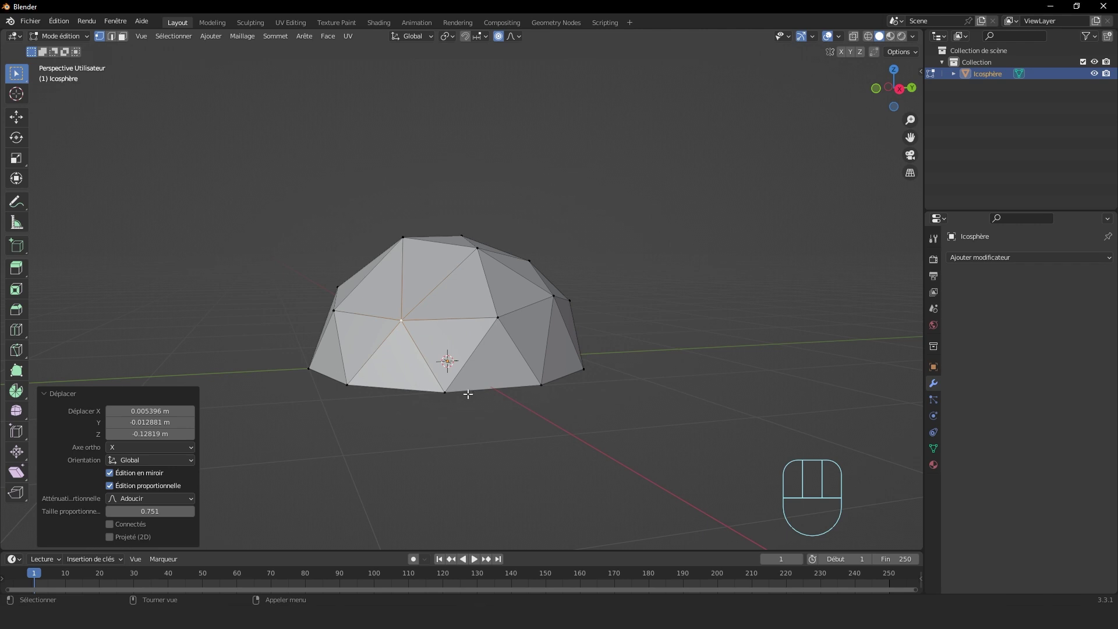
# Step: Select all the dome's base vertices in wireframe display from an orthographic side view
pyautogui.moveTo(468, 394); pyautogui.dragTo(483, 373, button='middle')
pyautogui.click(899, 89)
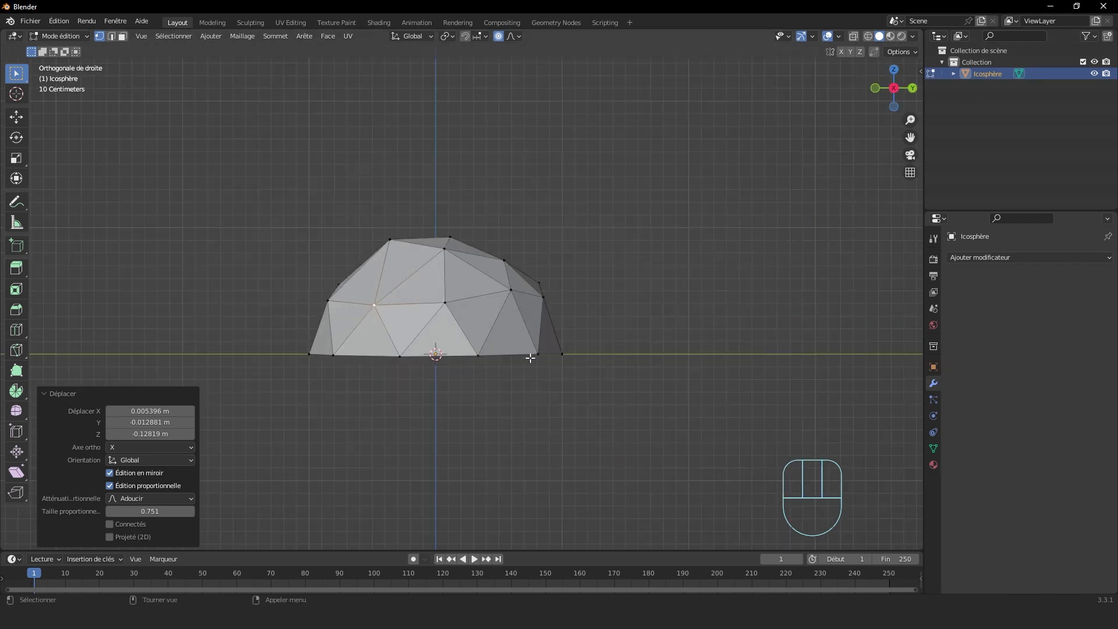
pyautogui.press('2')
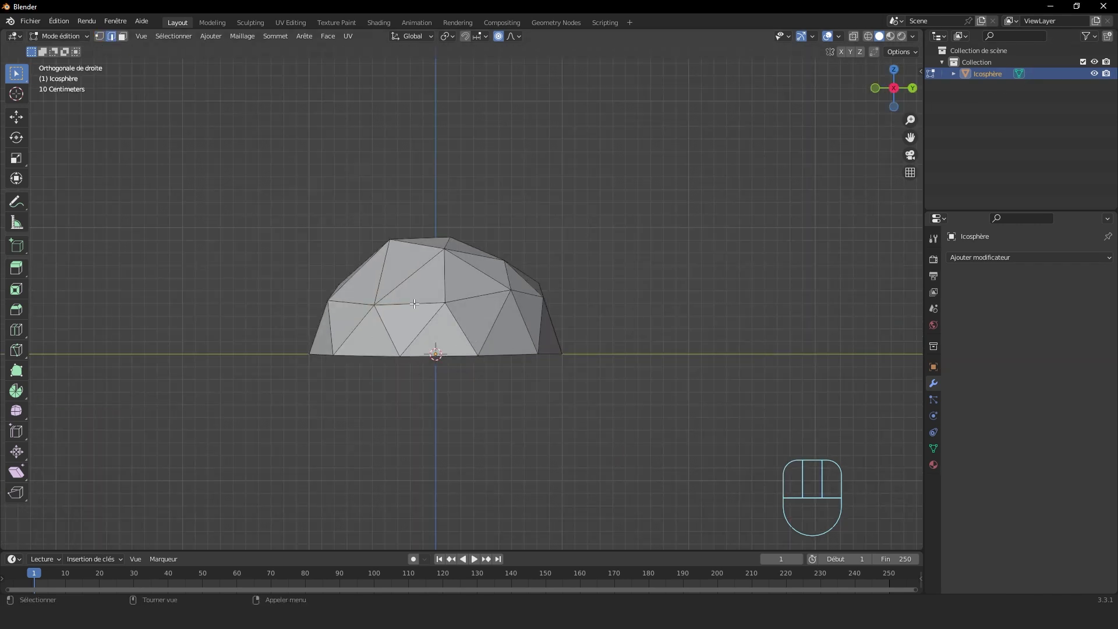
pyautogui.press('1')
pyautogui.moveTo(414, 303); pyautogui.dragTo(657, 262, button='middle')
pyautogui.press('z')
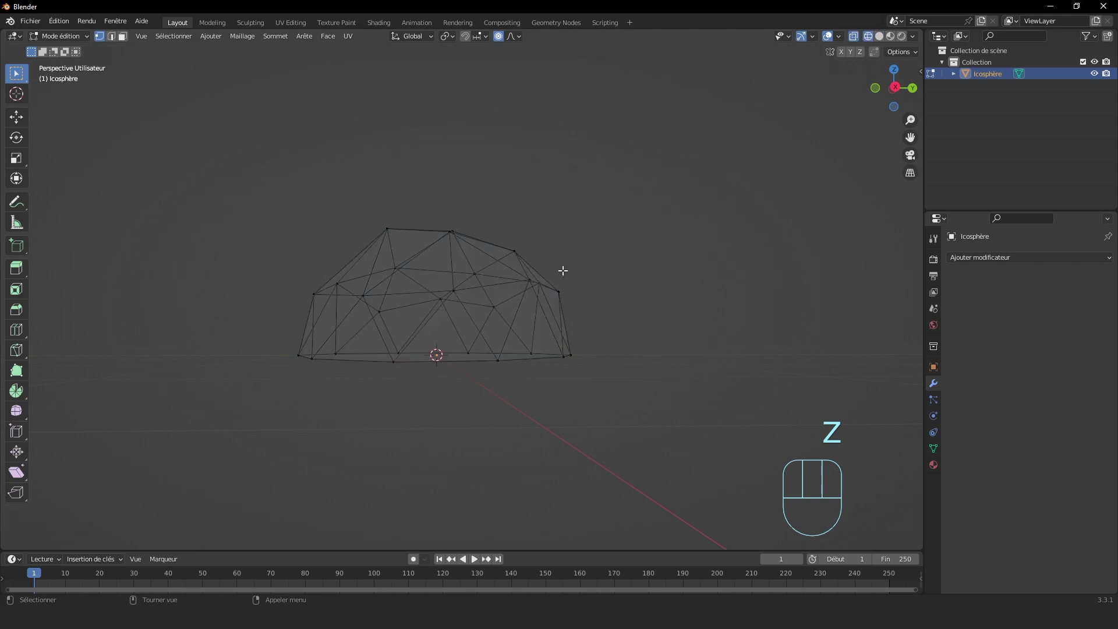
pyautogui.click(896, 90)
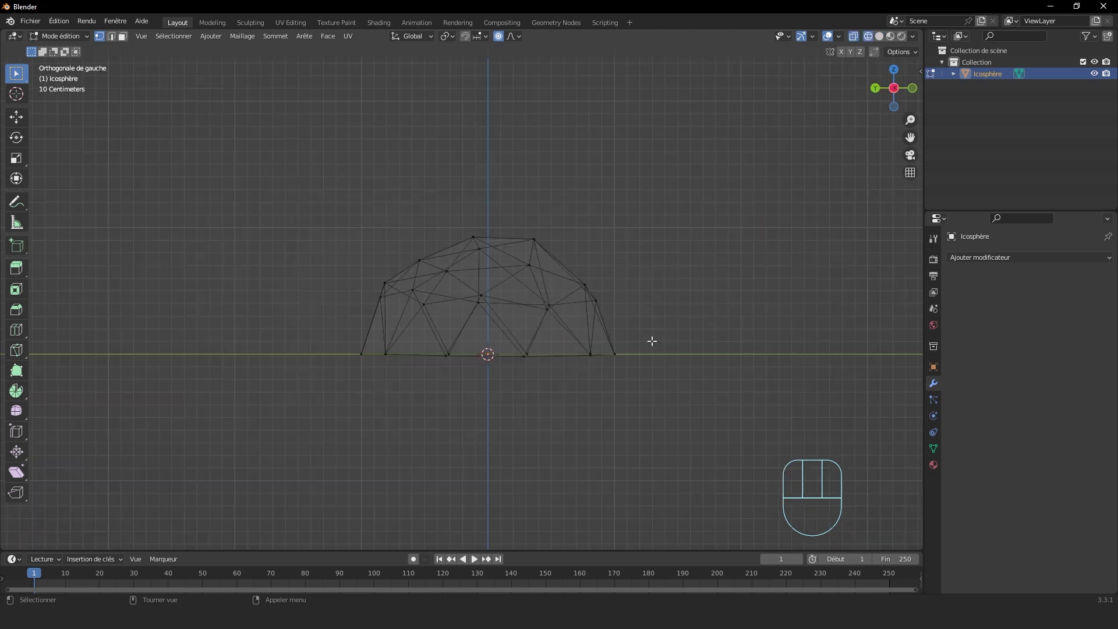
pyautogui.moveTo(651, 341); pyautogui.dragTo(256, 407)
# Step: Flatten the dome's base by scaling the selected vertices along Z, and check the shape in Object Mode
pyautogui.press('s')
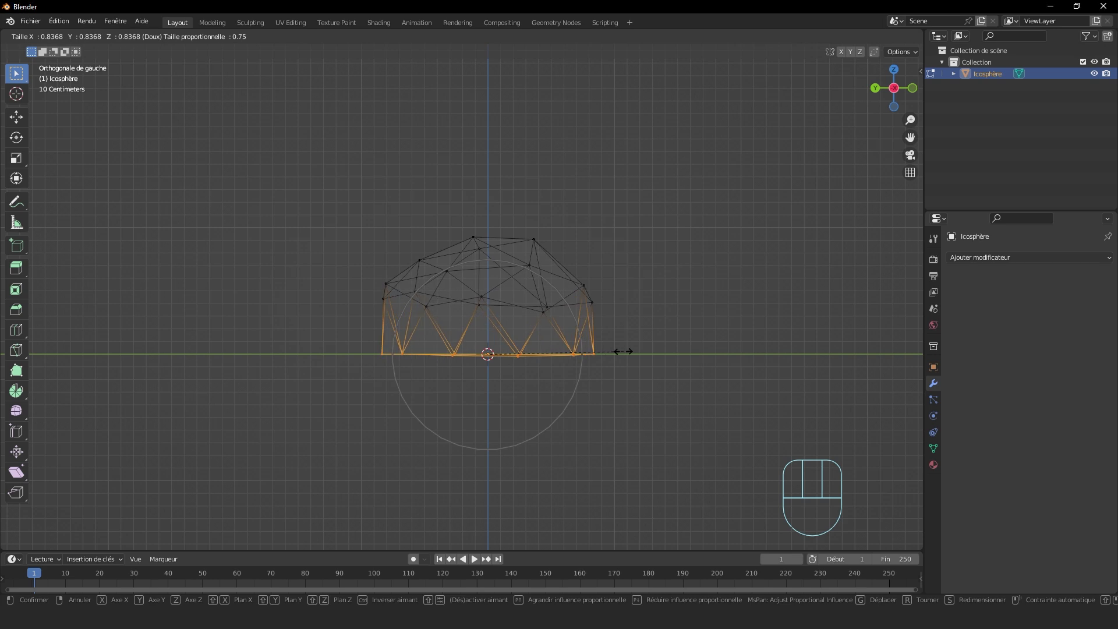
pyautogui.press('z')
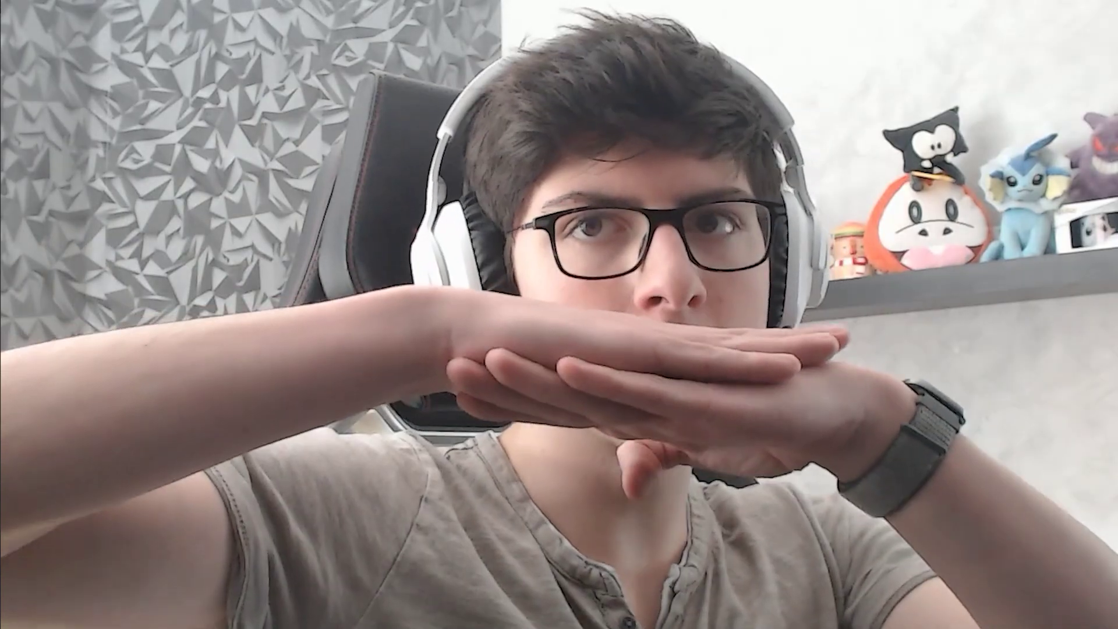
pyautogui.press('Tab')
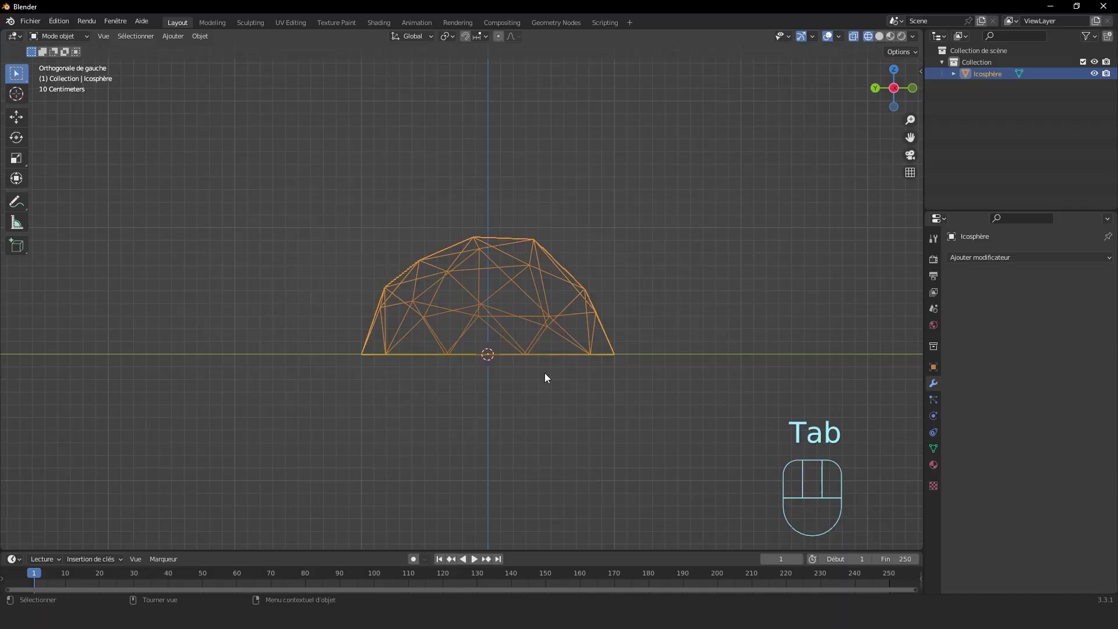
pyautogui.press('Tab')
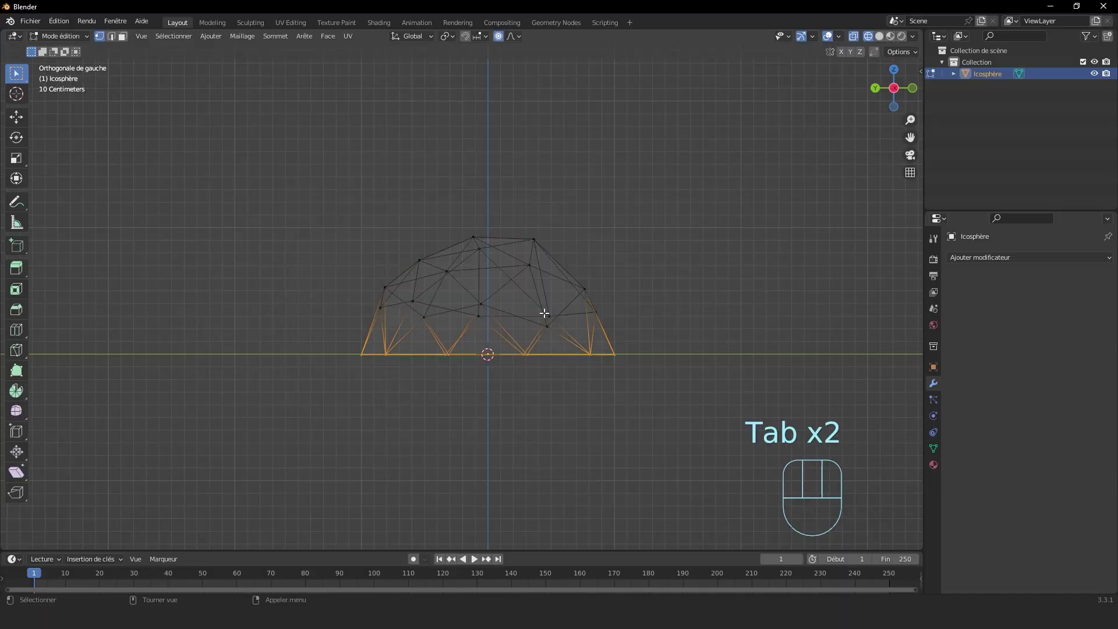
# Step: Switch back to solid shading in Object Mode and rename the ico sphere object to Rock
pyautogui.press('z')
pyautogui.click(854, 250)
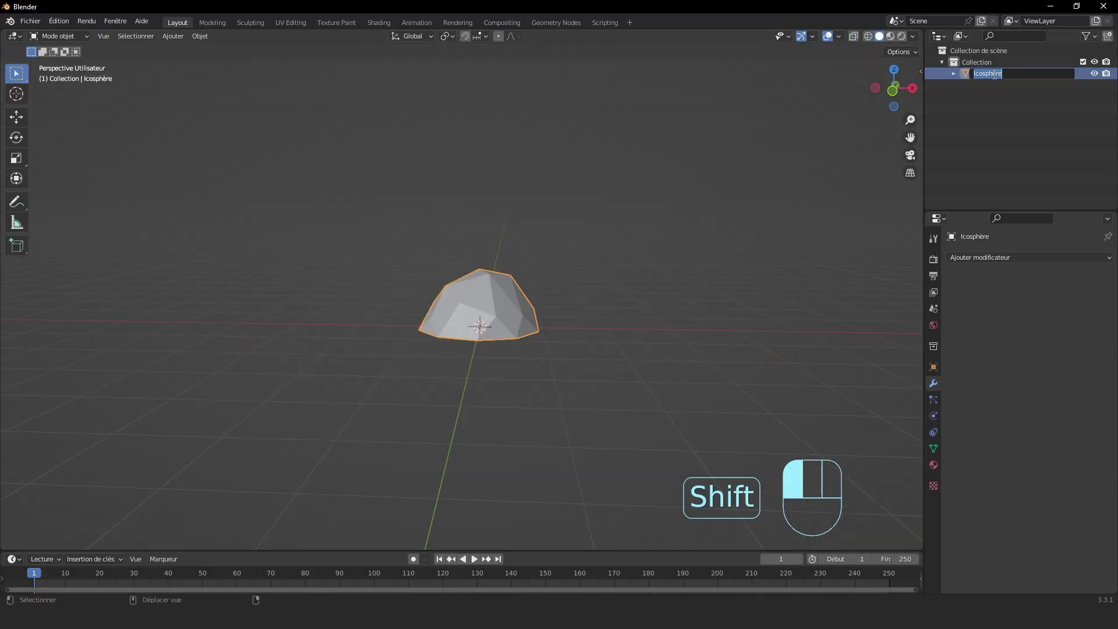
pyautogui.press('Return')
pyautogui.hotkey('ctrl', 'z')
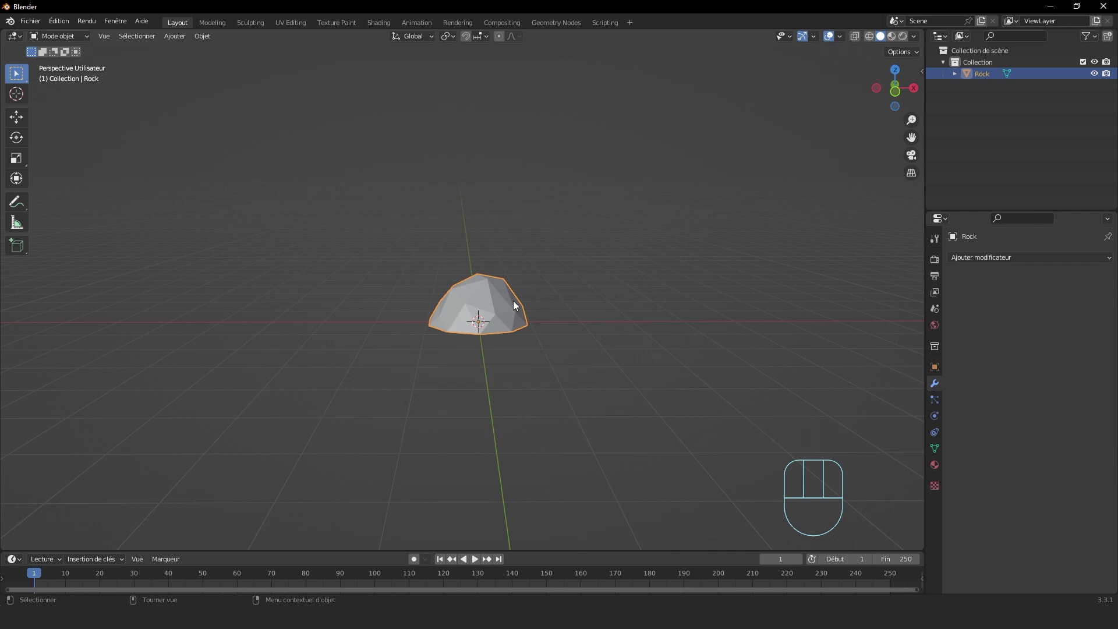
# Step: Duplicate the rock, leaving the copy at the original's position
pyautogui.hotkey('shift', 'd')
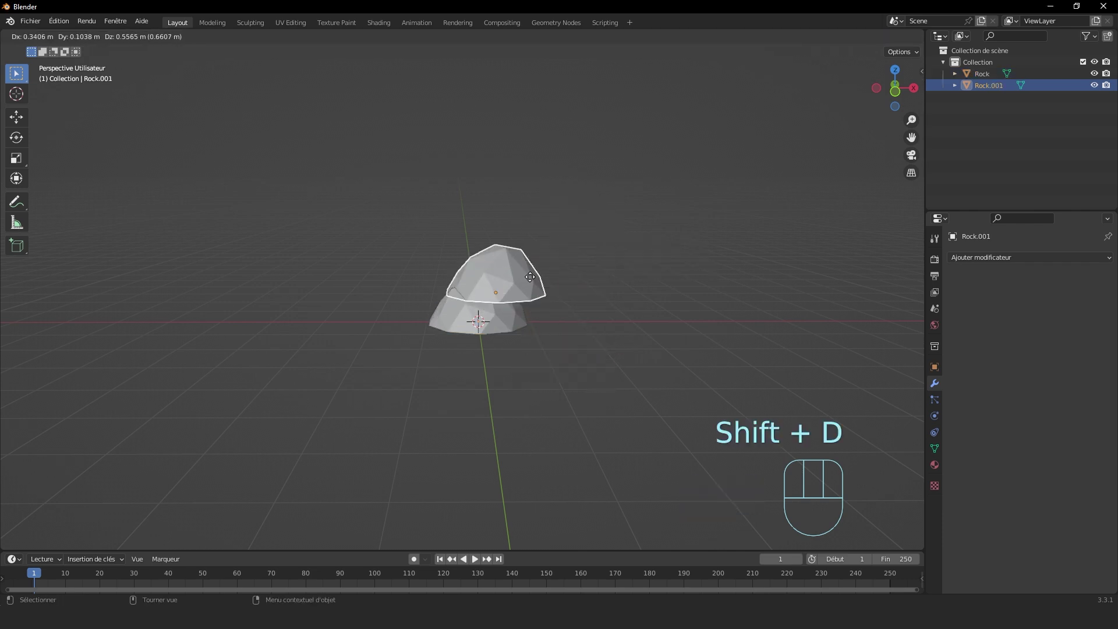
pyautogui.rightClick(578, 212)
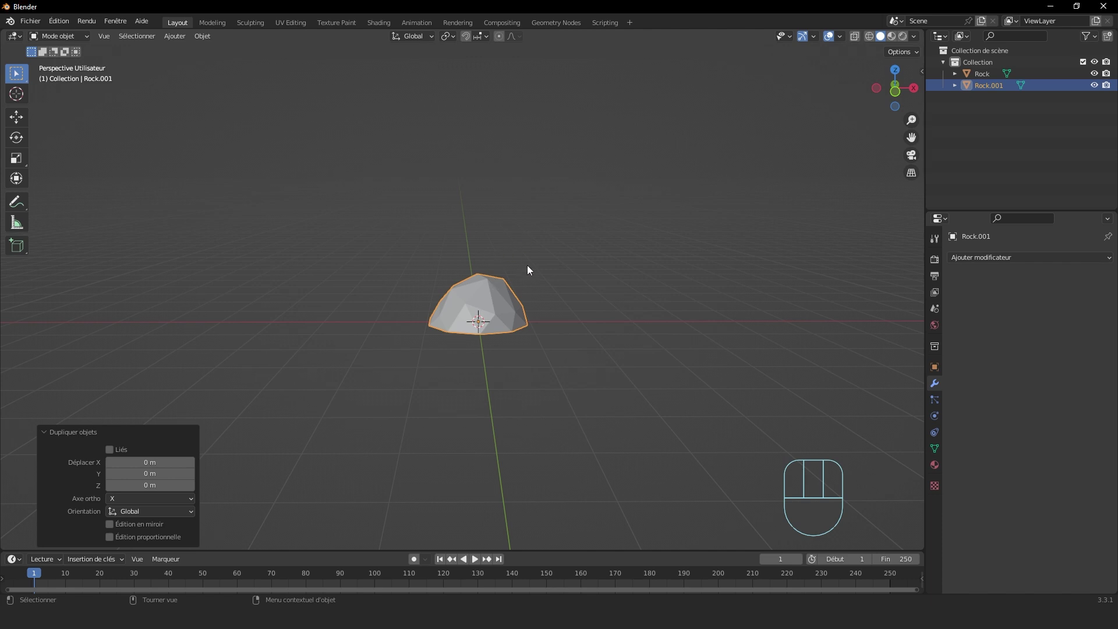
# Step: Try moving the duplicated rock about 2.57 m in X beside the original and undo the move
pyautogui.press('g')
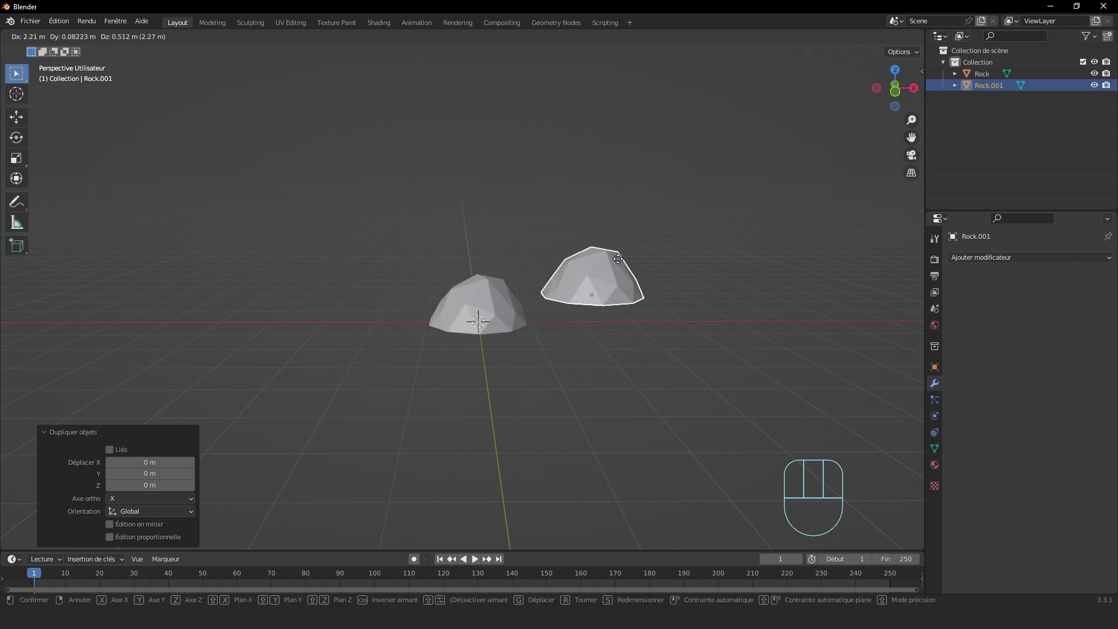
pyautogui.rightClick(679, 240)
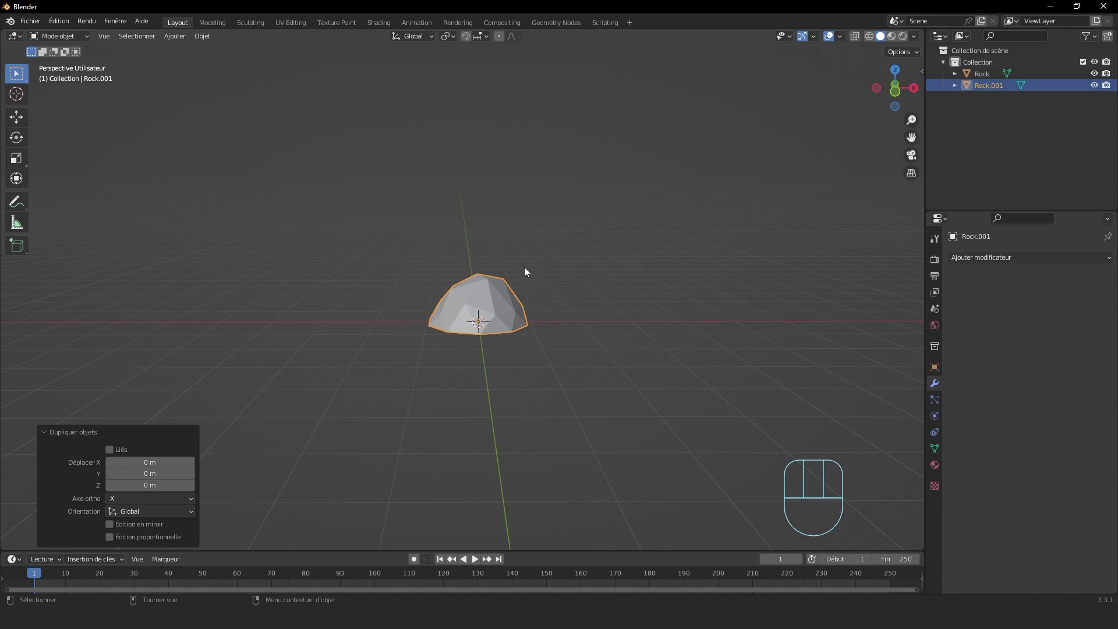
pyautogui.press('g')
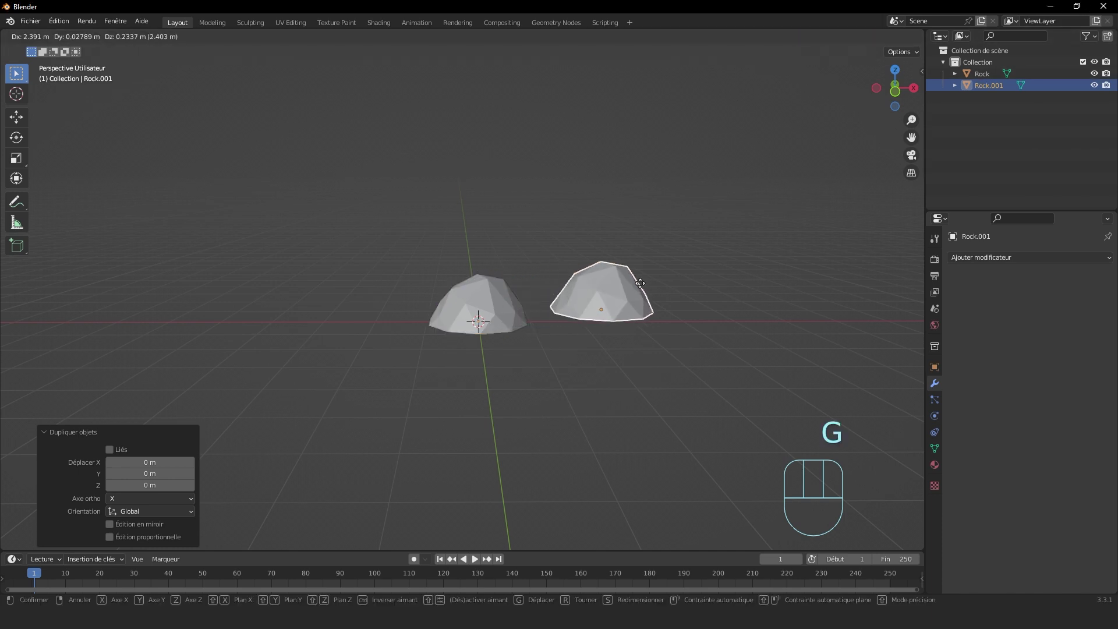
pyautogui.click(649, 298)
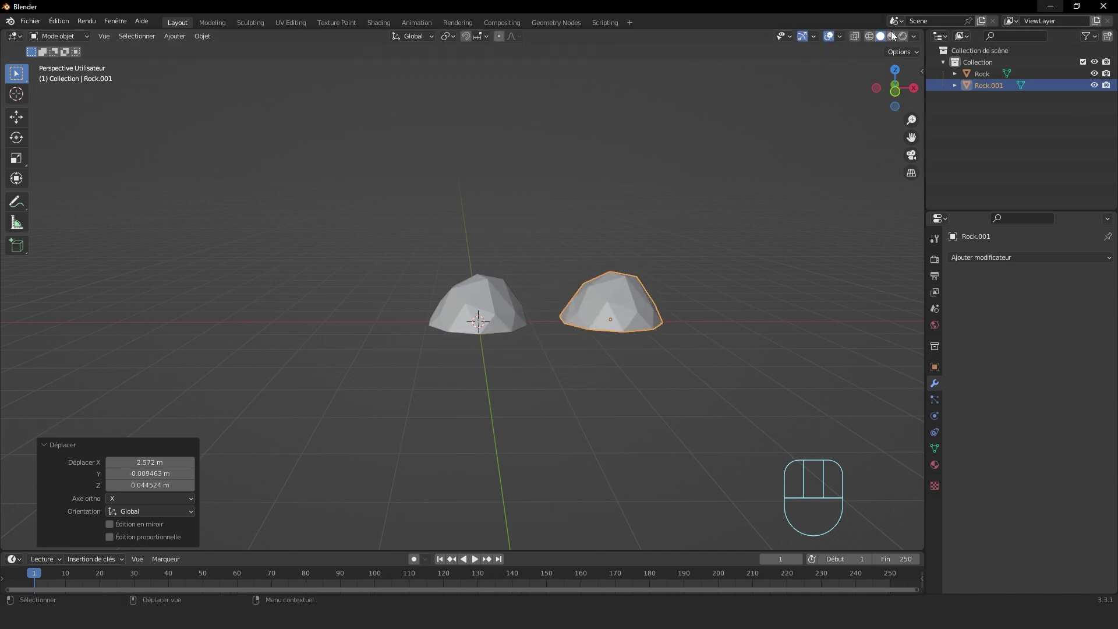
pyautogui.hotkey('ctrl', 'z')
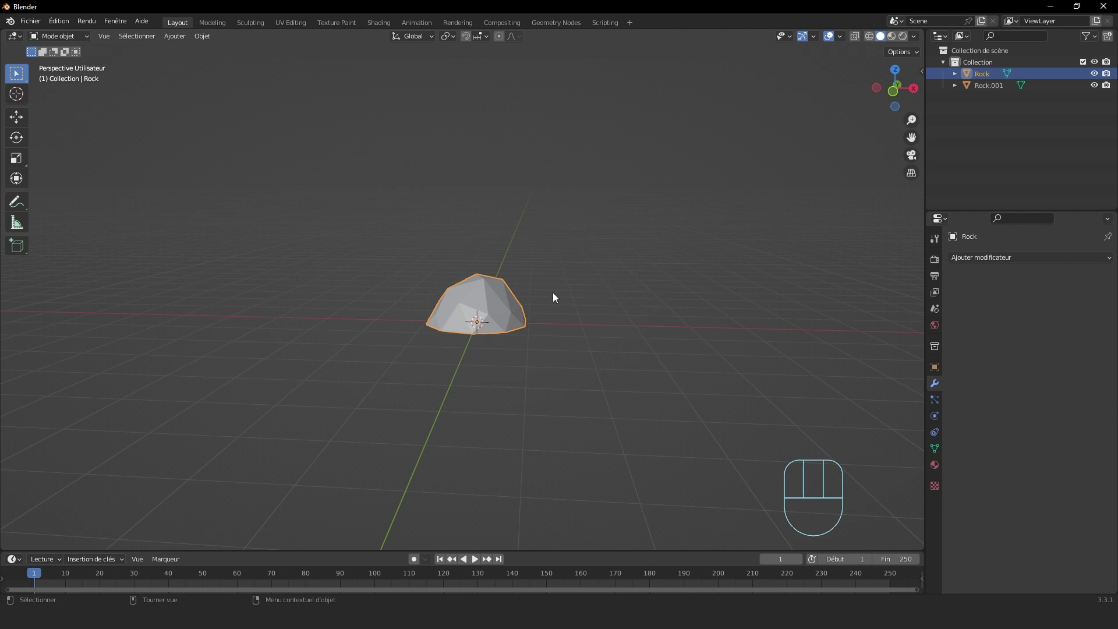
# Step: Move the original rock about 6.66 m along the X axis, away from its copy
pyautogui.press('g')
pyautogui.press('x')
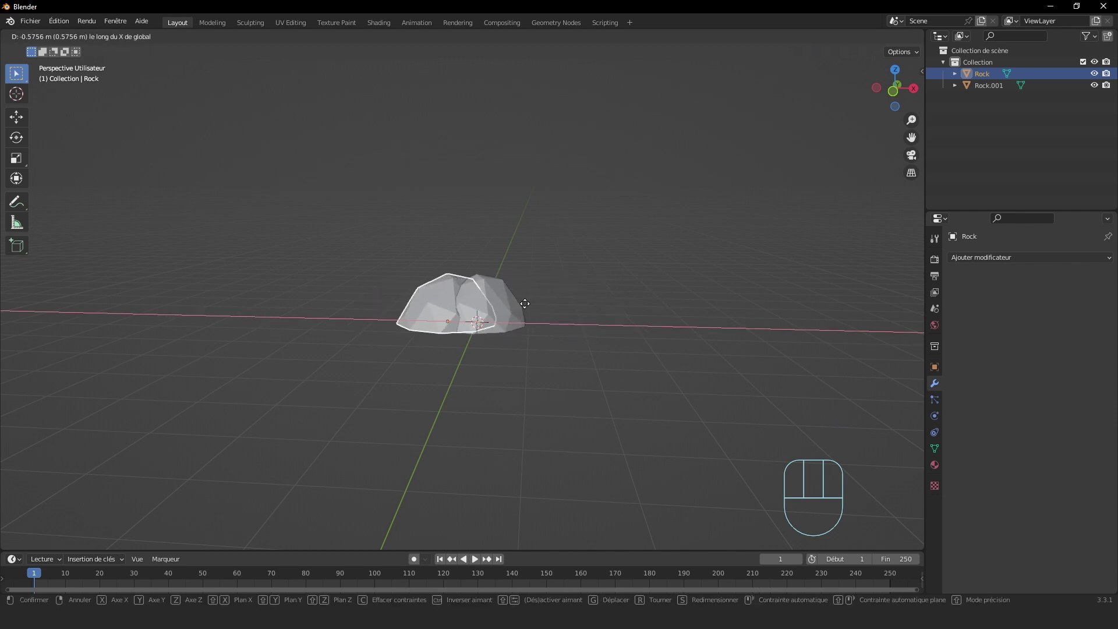
pyautogui.click(903, 302)
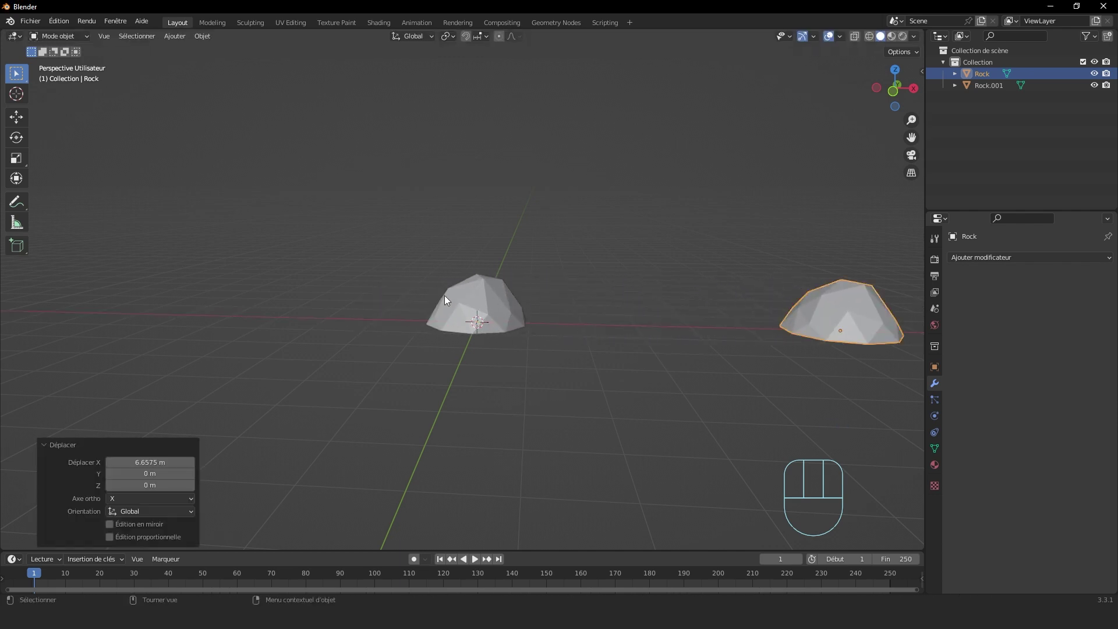
# Step: In Edit Mode, pull the duplicate rock's top vertex upward into a tall peak with a proportional size of about 1.1 m
pyautogui.click(480, 296)
pyautogui.press('Tab')
pyautogui.click(478, 275)
pyautogui.moveTo(582, 281); pyautogui.dragTo(590, 281, button='middle')
pyautogui.press('g')
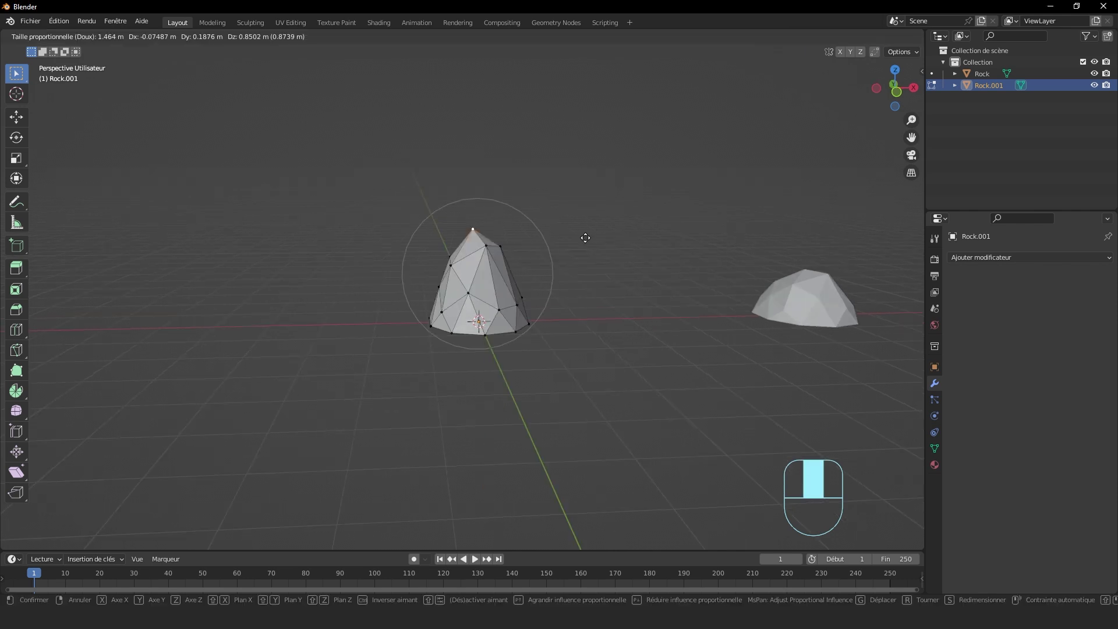
pyautogui.scroll(3, 585, 238)
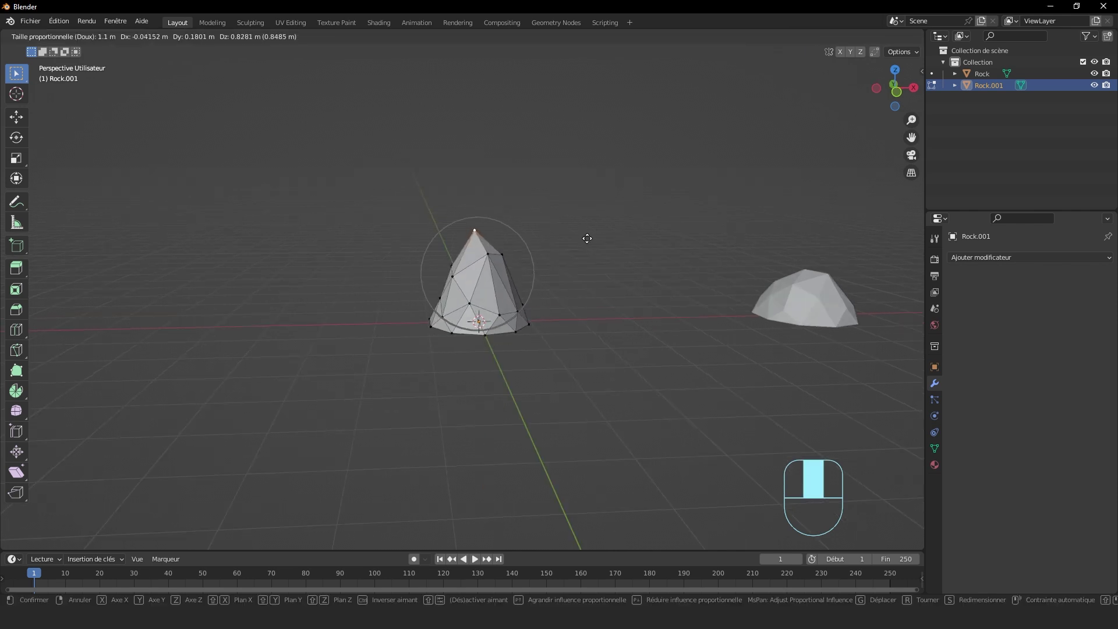
pyautogui.click(586, 198)
# Step: Cut new edges across the upper faces just below the tall rock's peak with the Knife tool
pyautogui.moveTo(437, 221); pyautogui.dragTo(466, 255, button='middle')
pyautogui.press('3')
pyautogui.keyDown('alt'); pyautogui.click(467, 254); pyautogui.keyUp('alt')
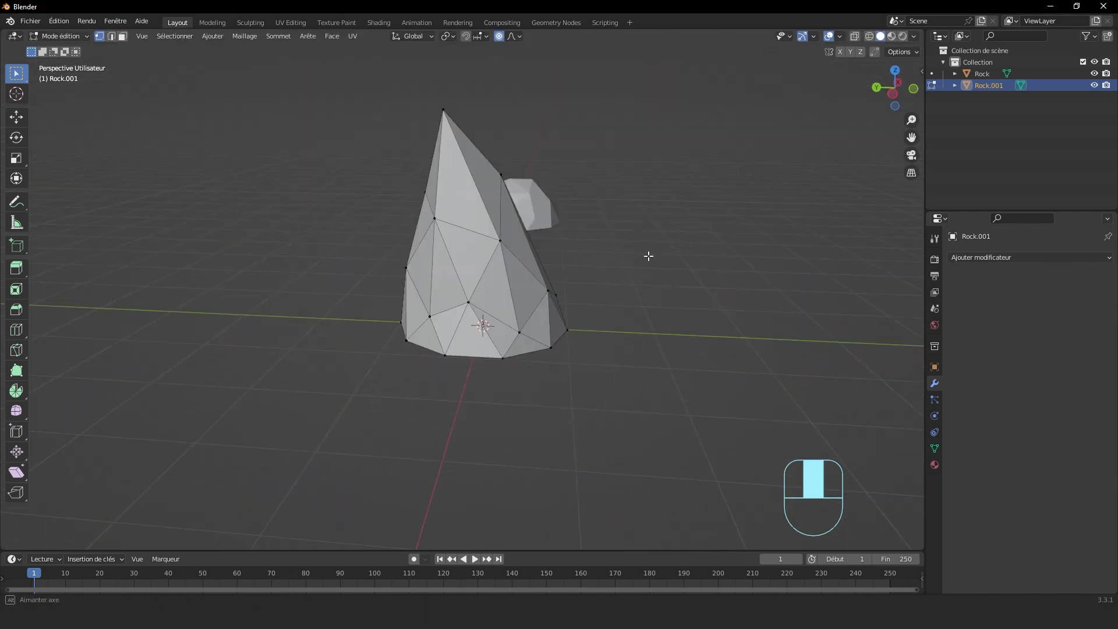
pyautogui.scroll(-1, 648, 254)
pyautogui.moveTo(485, 192); pyautogui.dragTo(512, 190, button='middle')
pyautogui.press('k')
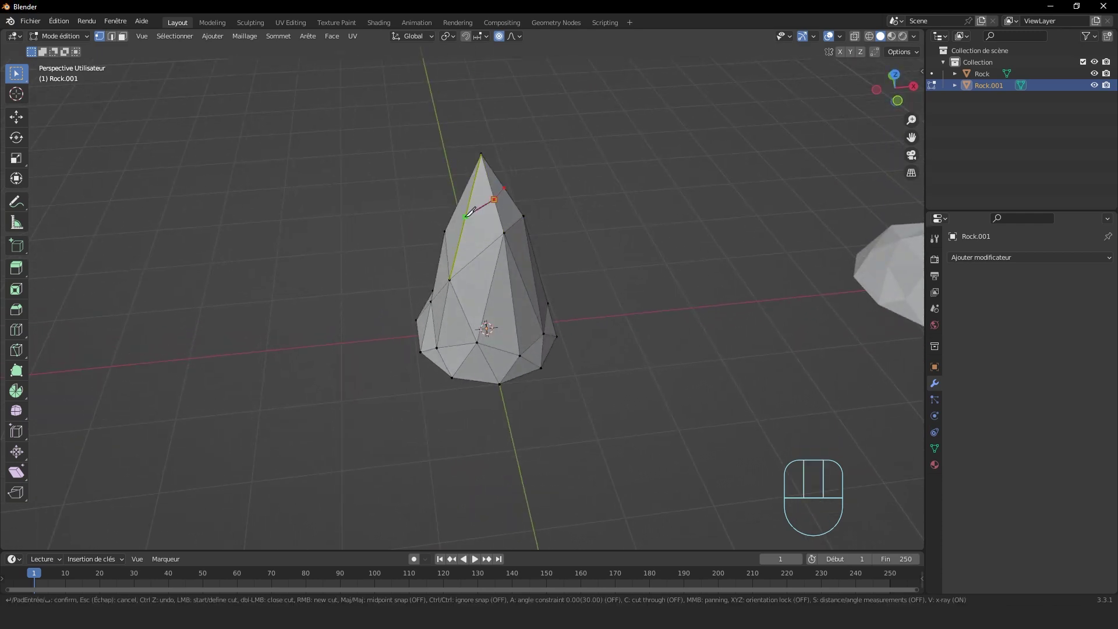
pyautogui.press('Return')
pyautogui.moveTo(458, 206); pyautogui.dragTo(339, 184, button='middle')
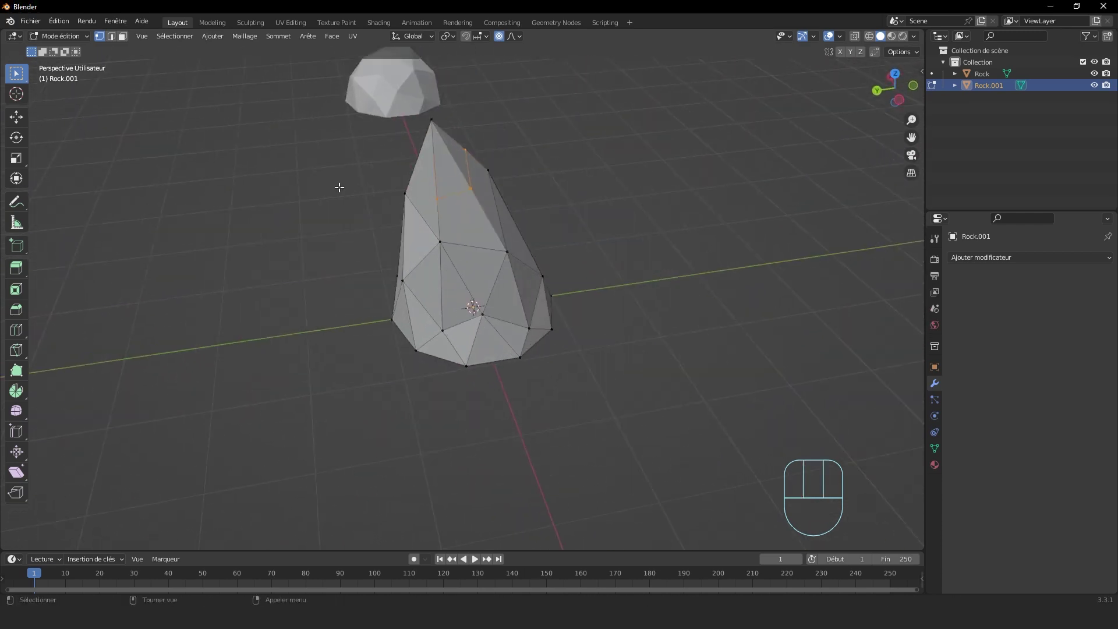
# Step: Continue the knife cut just below the peak across the faces on the other side of the tall rock
pyautogui.scroll(5, 468, 109)
pyautogui.scroll(-3, 473, 116)
pyautogui.moveTo(588, 232); pyautogui.dragTo(326, 240, button='middle')
pyautogui.moveTo(512, 200); pyautogui.dragTo(471, 180, button='middle')
pyautogui.press('k')
pyautogui.click(451, 154)
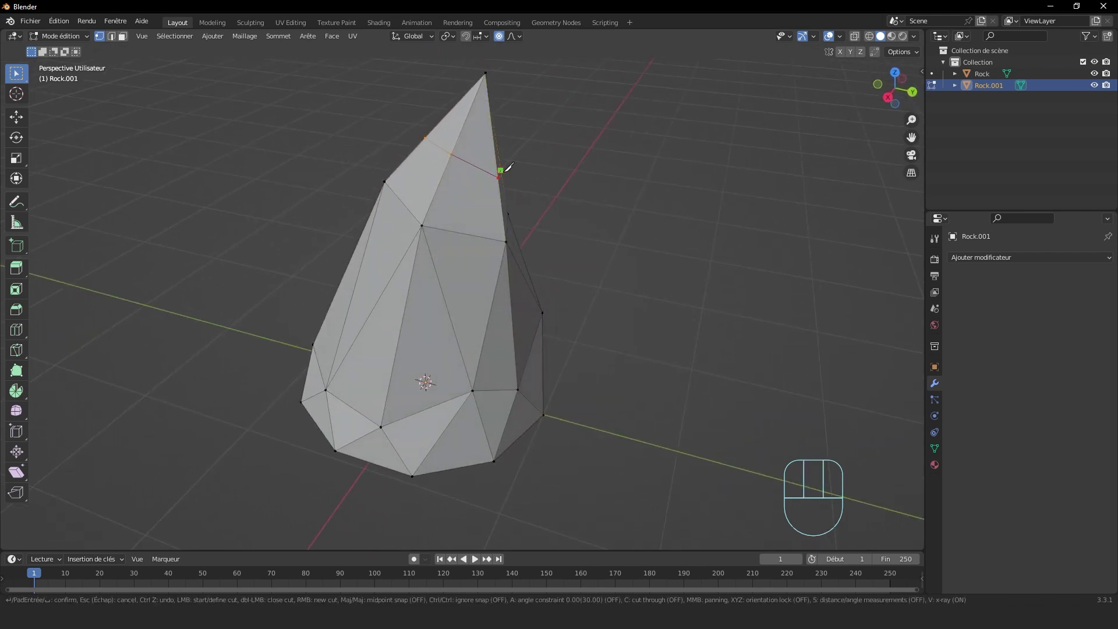
pyautogui.press('Return')
# Step: Undo the trial move of the cut edges below the peak and lower the rock's top vertex about 0.36 m in Z
pyautogui.moveTo(270, 198); pyautogui.dragTo(561, 177, button='middle')
pyautogui.hotkey('ctrl', 'z')
pyautogui.press('g')
pyautogui.click(526, 145)
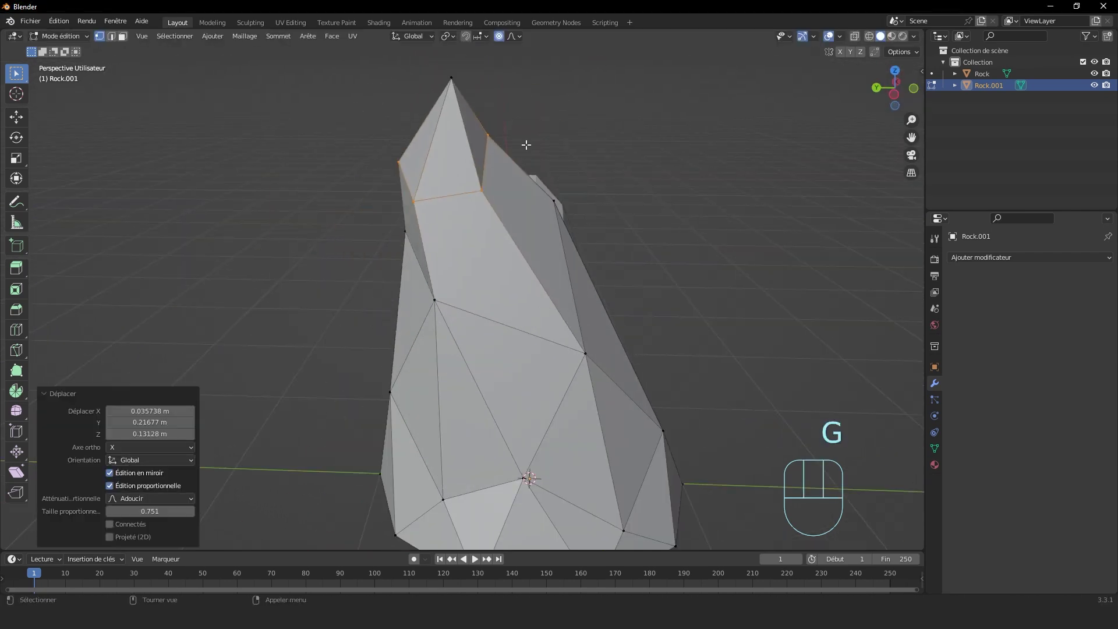
pyautogui.hotkey('ctrl', 'z')
pyautogui.scroll(-4, 599, 165)
# Step: Cut a ring of new edges around the tall rock at about mid-height with the Knife tool
pyautogui.press('k')
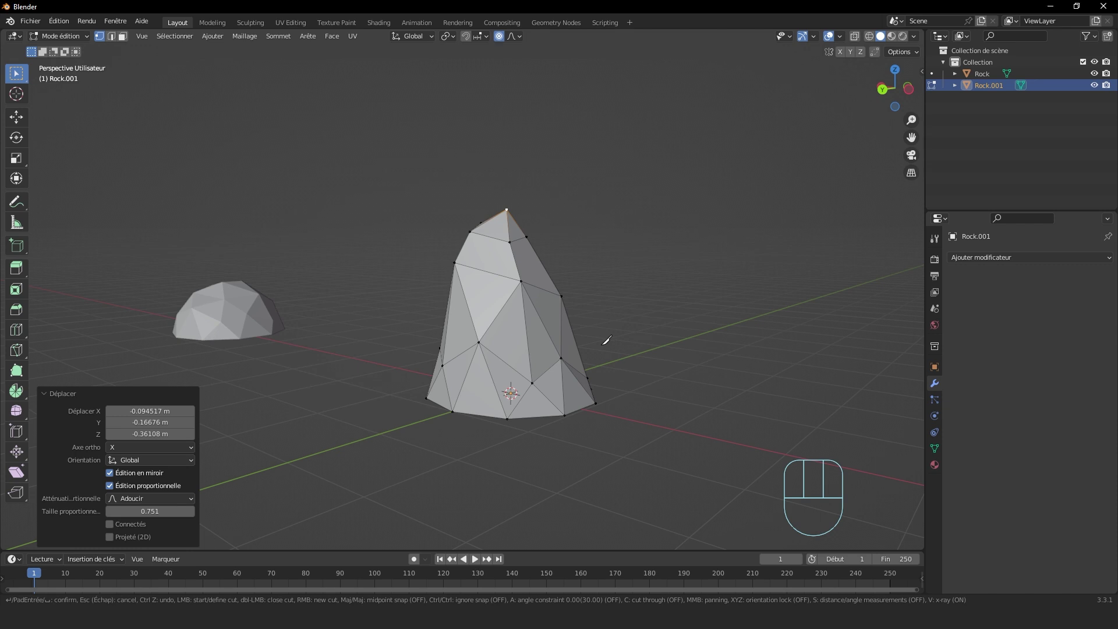
pyautogui.click(572, 329)
pyautogui.press('Return')
pyautogui.moveTo(412, 272); pyautogui.dragTo(448, 274, button='middle')
pyautogui.press('k')
pyautogui.click(512, 340)
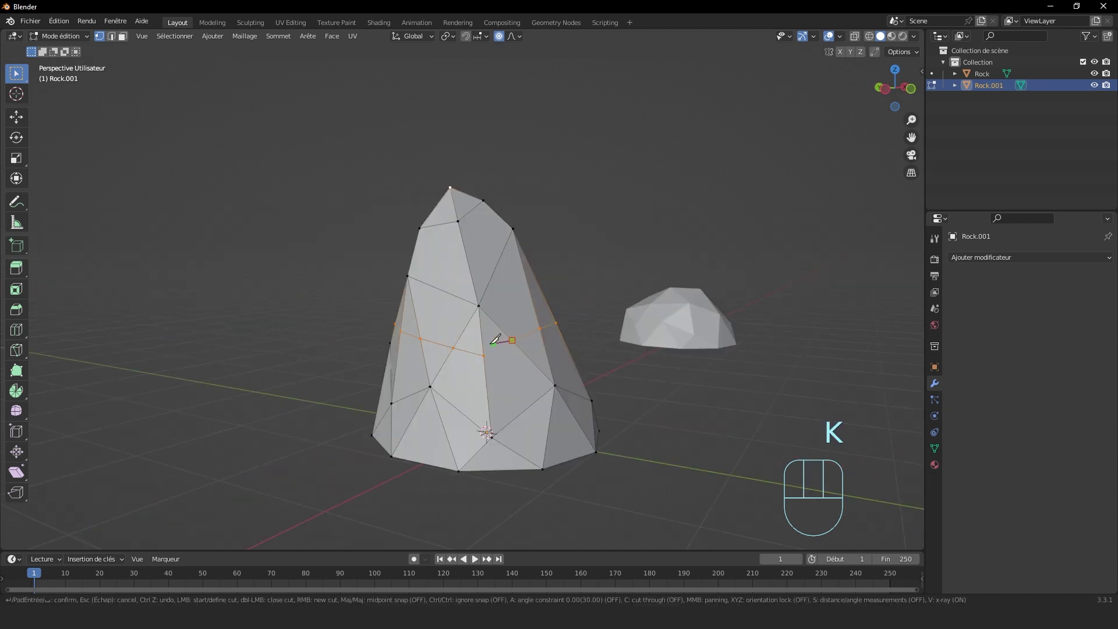
pyautogui.press('Return')
pyautogui.moveTo(489, 349); pyautogui.dragTo(371, 323, button='middle')
pyautogui.press('k')
# Step: Reposition three vertices of the tall rock one by one with proportional editing to make its surface irregular
pyautogui.moveTo(465, 303); pyautogui.dragTo(612, 206, button='middle')
pyautogui.press('g')
pyautogui.click(517, 252)
pyautogui.click(406, 307)
pyautogui.press('g')
pyautogui.click(483, 289)
pyautogui.click(574, 303)
pyautogui.press('g')
pyautogui.click(612, 260)
# Step: Cut an edge with the Knife tool from the ring below the peak down the upper flank to a lower side vertex
pyautogui.press('k')
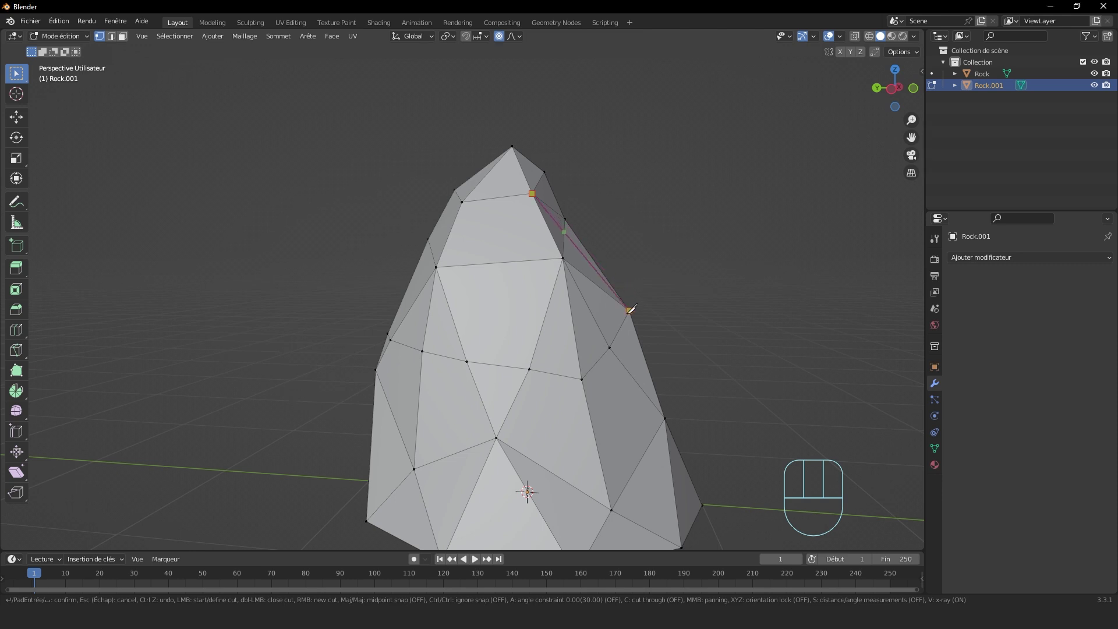
pyautogui.press('Return')
pyautogui.moveTo(630, 309); pyautogui.dragTo(604, 228, button='middle')
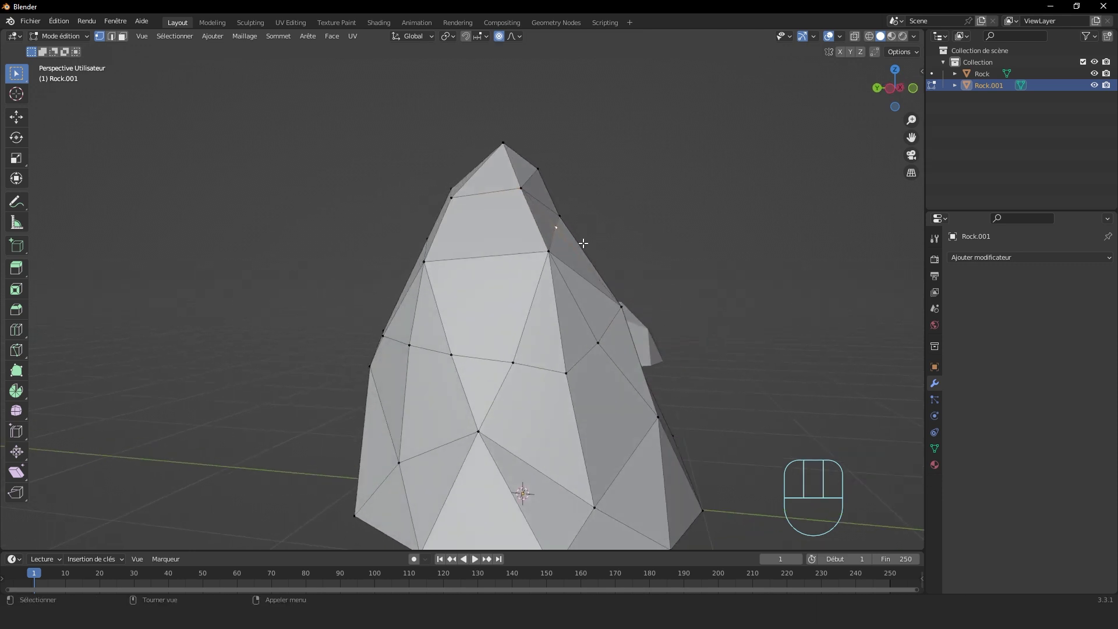
# Step: Move the newly cut flank vertex and single vertices on the adjacent sides to even out the rock's outline
pyautogui.press('g')
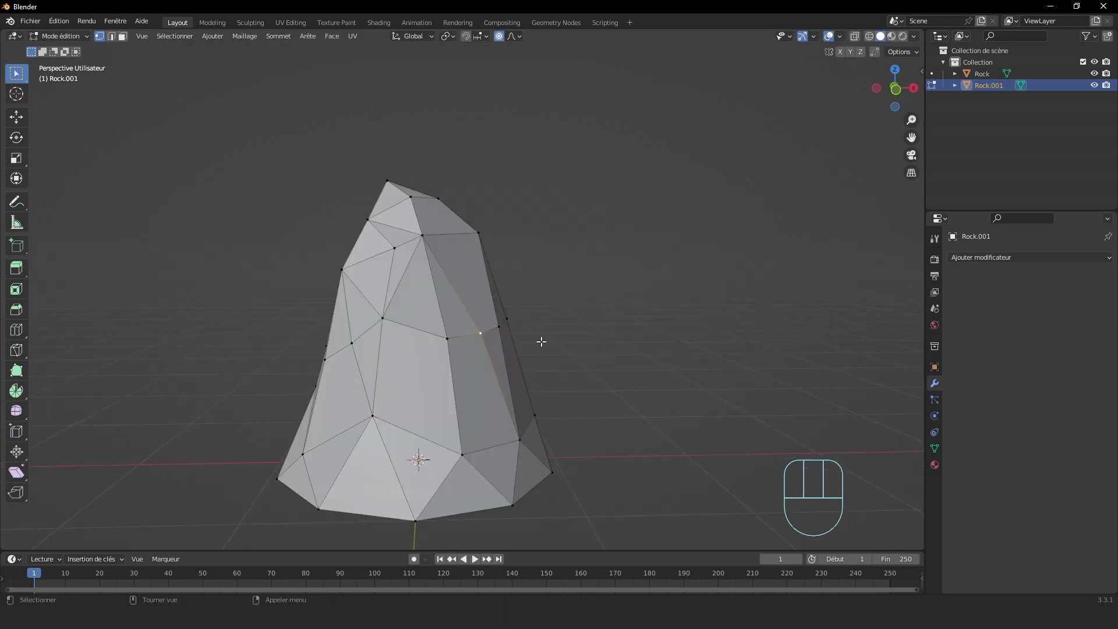
pyautogui.press('g')
pyautogui.click(546, 350)
pyautogui.moveTo(573, 341); pyautogui.dragTo(451, 261, button='middle')
pyautogui.press('g')
pyautogui.click(646, 324)
# Step: Select the vertices around the rock's upper section and scale them to about 0.75 with a proportional size of 0.62
pyautogui.click(439, 321)
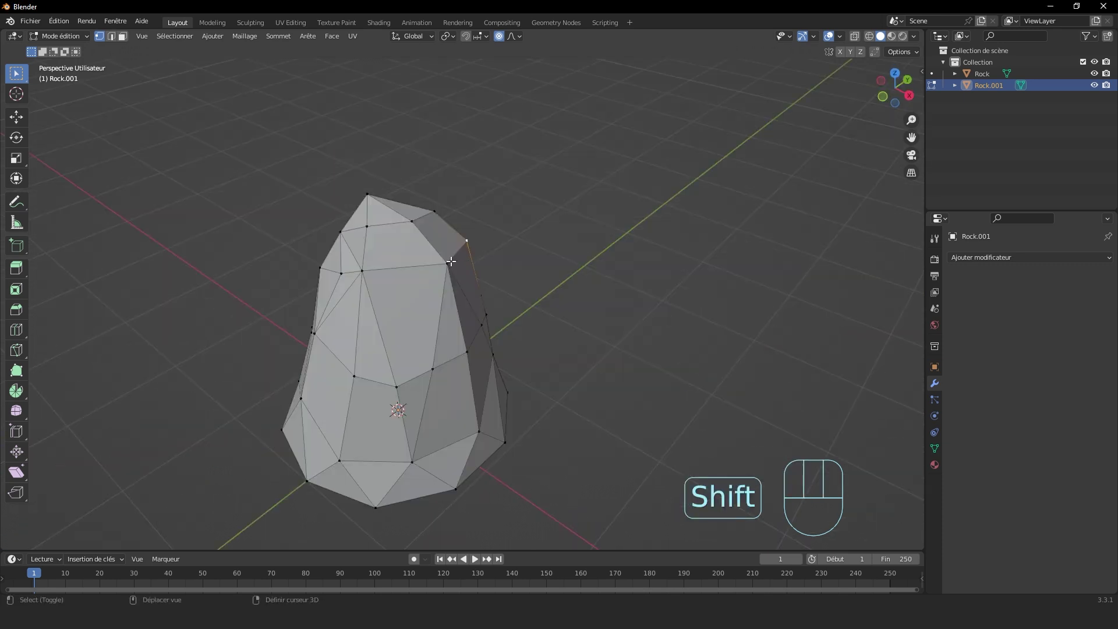
pyautogui.moveTo(342, 268); pyautogui.dragTo(497, 310, button='middle')
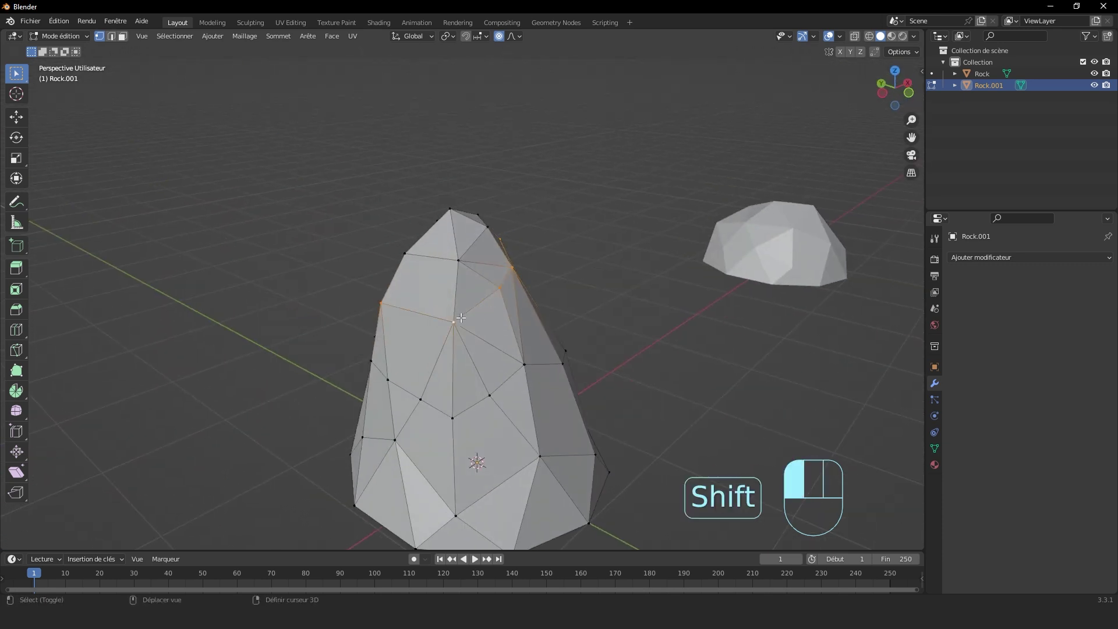
pyautogui.press('s')
pyautogui.scroll(-3, 588, 292)
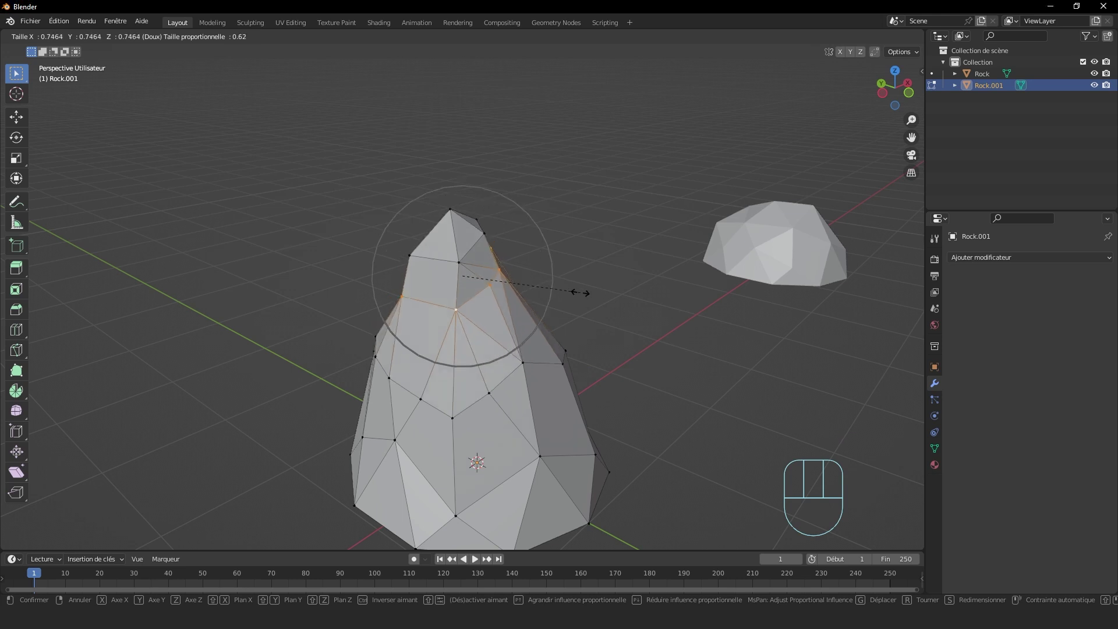
pyautogui.click(579, 292)
# Step: Select the vertex at the tall rock's tip and grow the selection by one ring
pyautogui.moveTo(579, 292); pyautogui.dragTo(494, 307, button='middle')
pyautogui.click(527, 312)
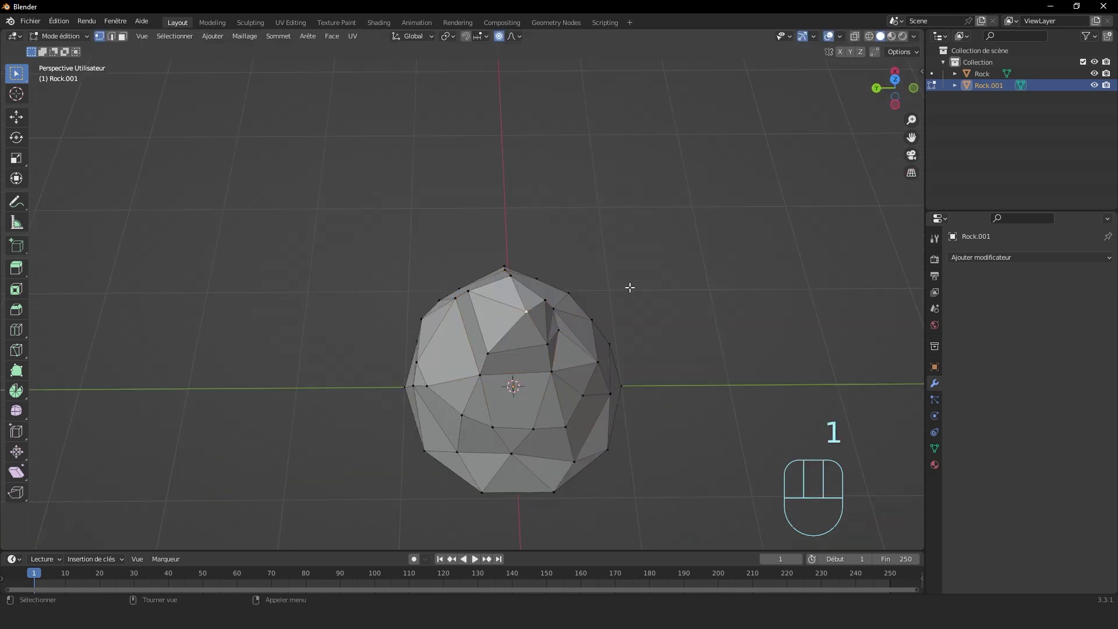
pyautogui.moveTo(628, 287); pyautogui.dragTo(460, 330, button='middle')
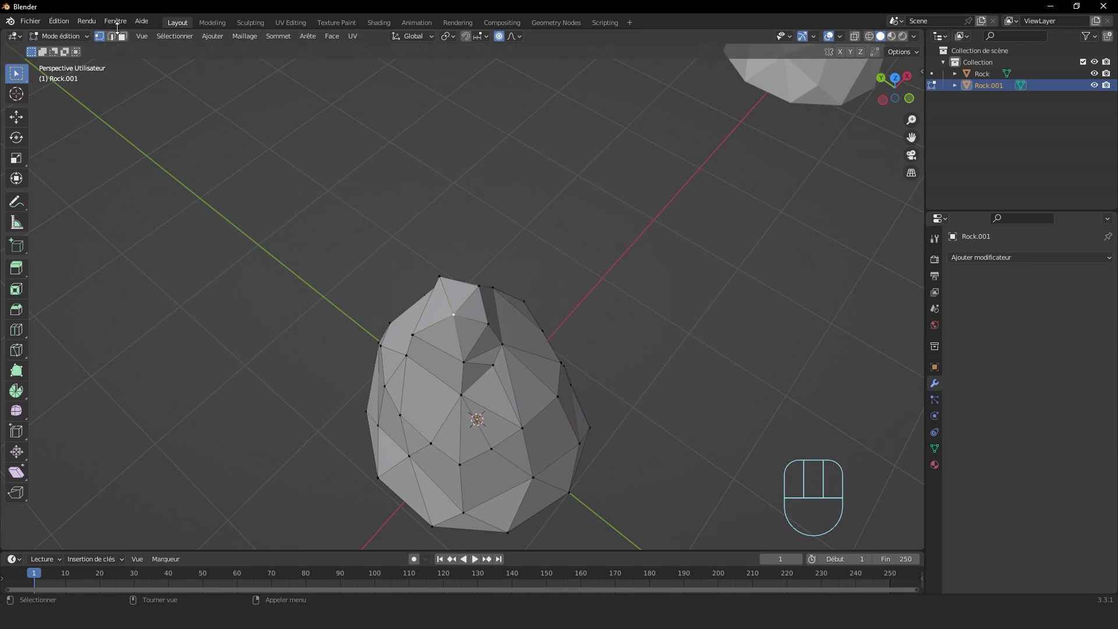
pyautogui.press('ctrl+KP_Add')
pyautogui.moveTo(431, 217); pyautogui.dragTo(553, 221, button='middle')
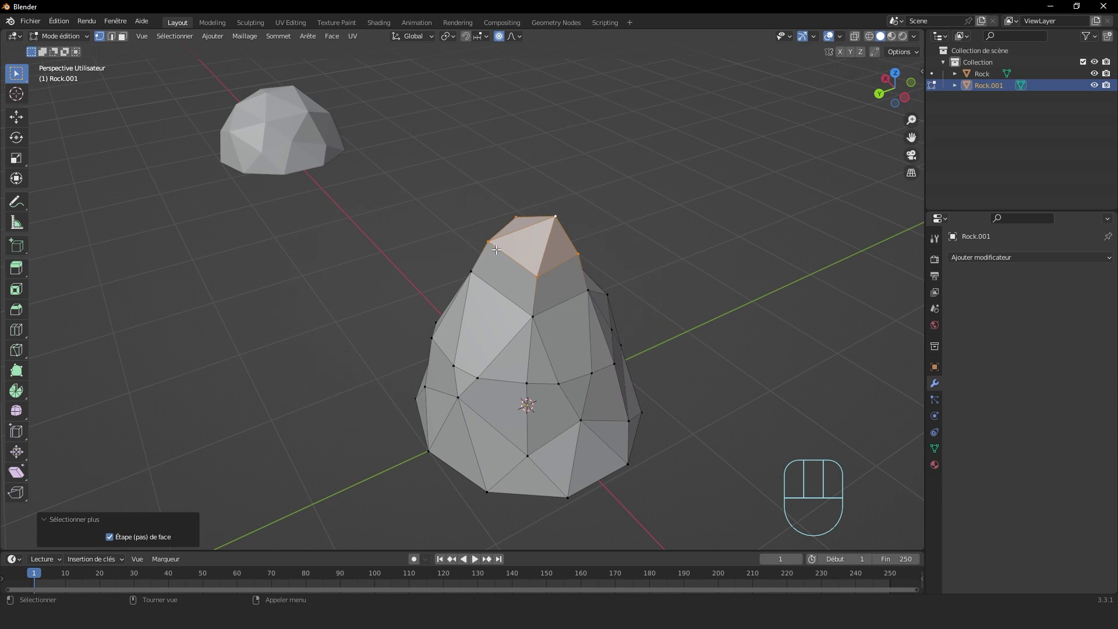
# Step: Try growing the tip selection by further rings and shrink it back to the tip faces
pyautogui.press('ctrl+KP_Add')
pyautogui.press('ctrl+KP_Add')
pyautogui.press('ctrl+KP_Subtract')
pyautogui.press('ctrl+KP_Subtract')
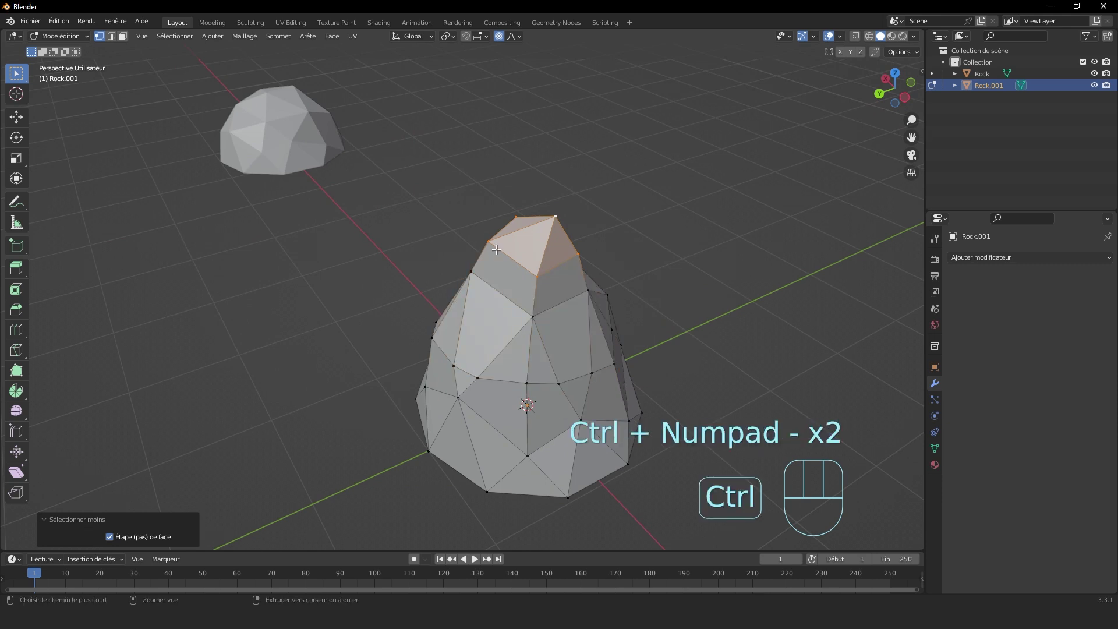
pyautogui.press('ctrl+KP_Add')
pyautogui.press('ctrl+KP_Subtract')
# Step: Scale down the selected tip faces and shift them slightly downward with proportional editing, enlarging the proportional size to 0.564
pyautogui.moveTo(496, 249); pyautogui.dragTo(421, 281, button='middle')
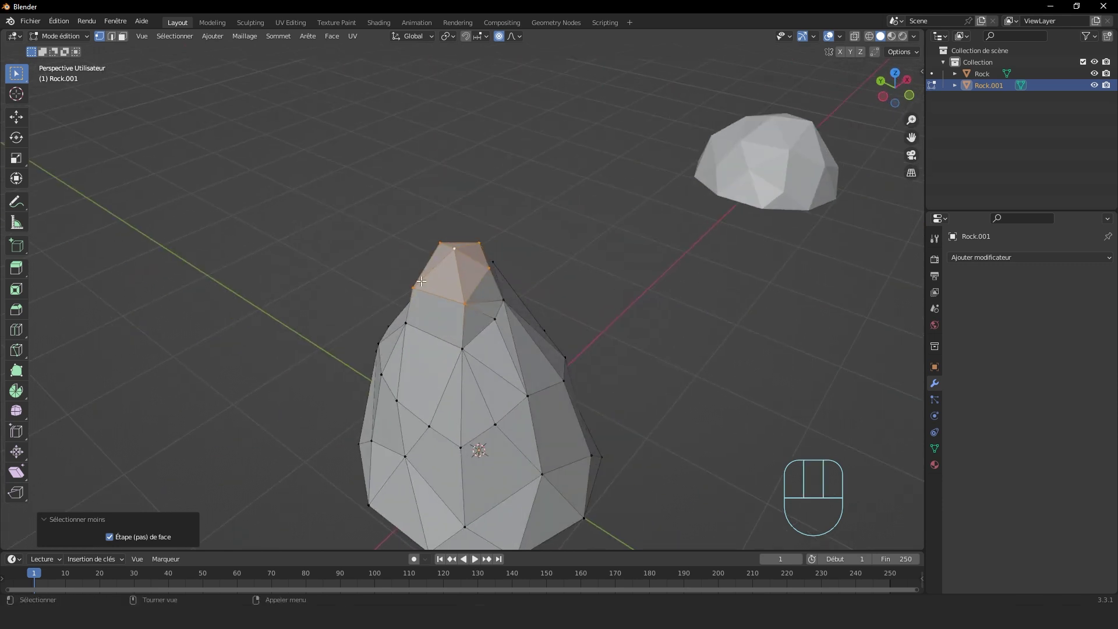
pyautogui.moveTo(571, 225); pyautogui.dragTo(630, 231, button='middle')
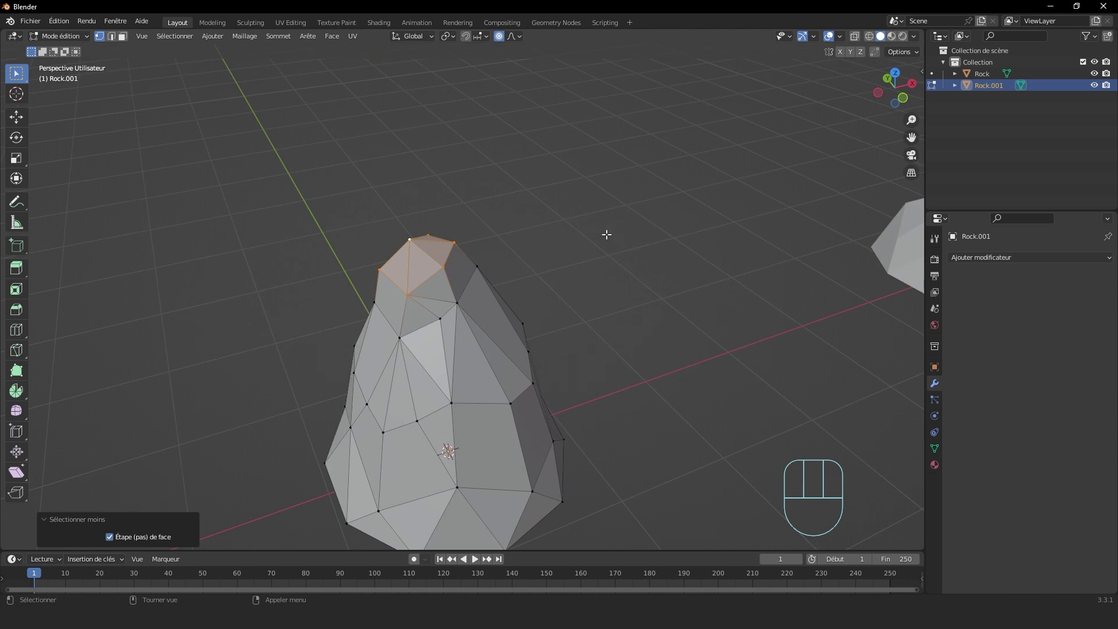
pyautogui.press('s')
pyautogui.click(547, 242)
pyautogui.press('g')
pyautogui.click(589, 234)
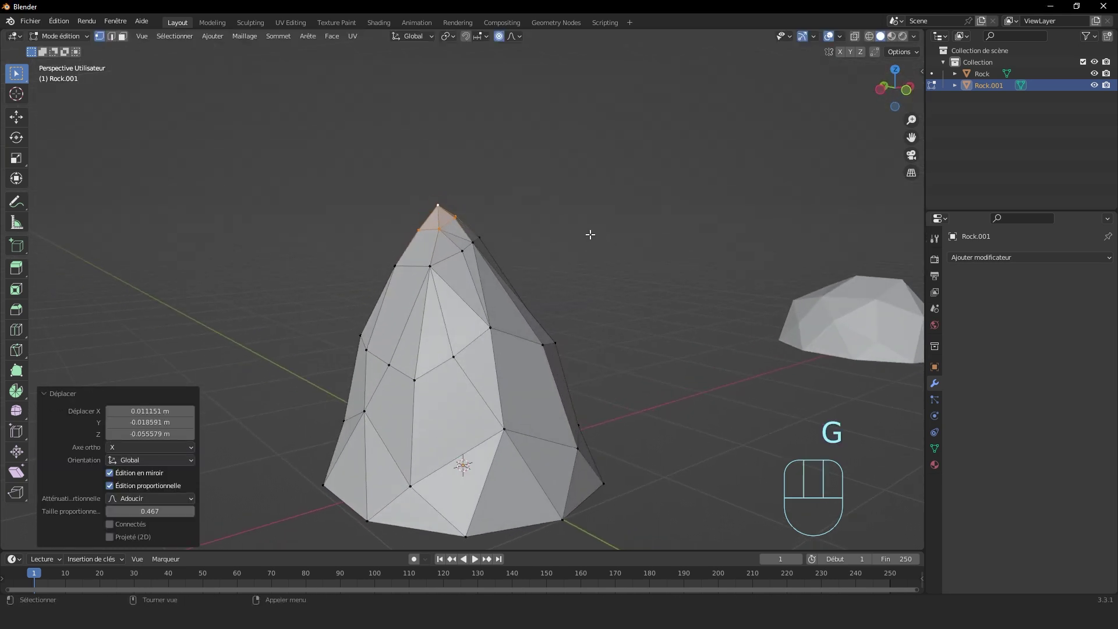
pyautogui.press('g')
pyautogui.scroll(-2, 590, 237)
pyautogui.click(603, 246)
# Step: Move two vertices on the rock's upper side separately, using a proportional size of 0.35 for the second
pyautogui.moveTo(576, 242); pyautogui.dragTo(547, 239, button='middle')
pyautogui.click(504, 253)
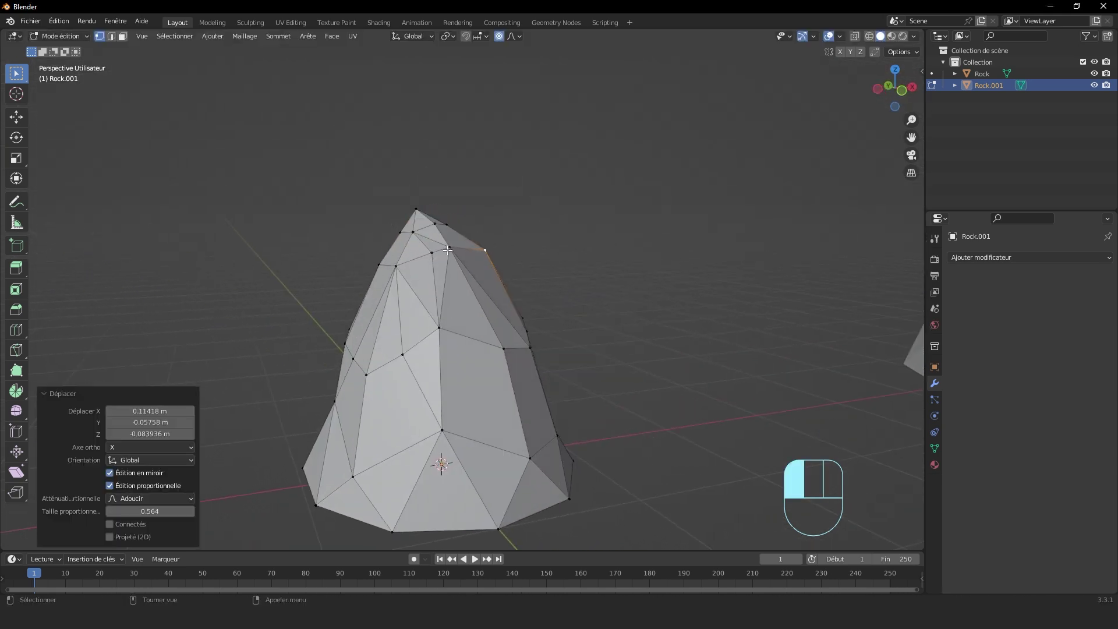
pyautogui.press('g')
pyautogui.click(466, 267)
pyautogui.press('g')
pyautogui.scroll(5, 488, 268)
pyautogui.click(499, 266)
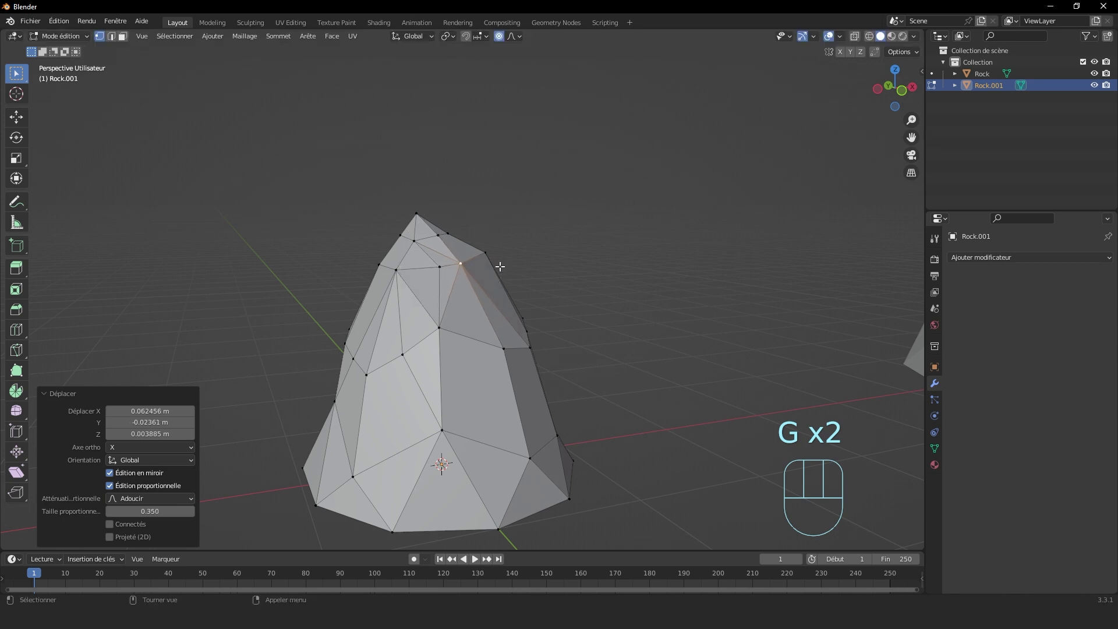
# Step: Show the tall rock in wireframe from the left orthographic view and select all vertices along its base
pyautogui.scroll(-4, 500, 266)
pyautogui.moveTo(499, 266); pyautogui.dragTo(495, 326, button='middle')
pyautogui.press('Tab')
pyautogui.press('Tab')
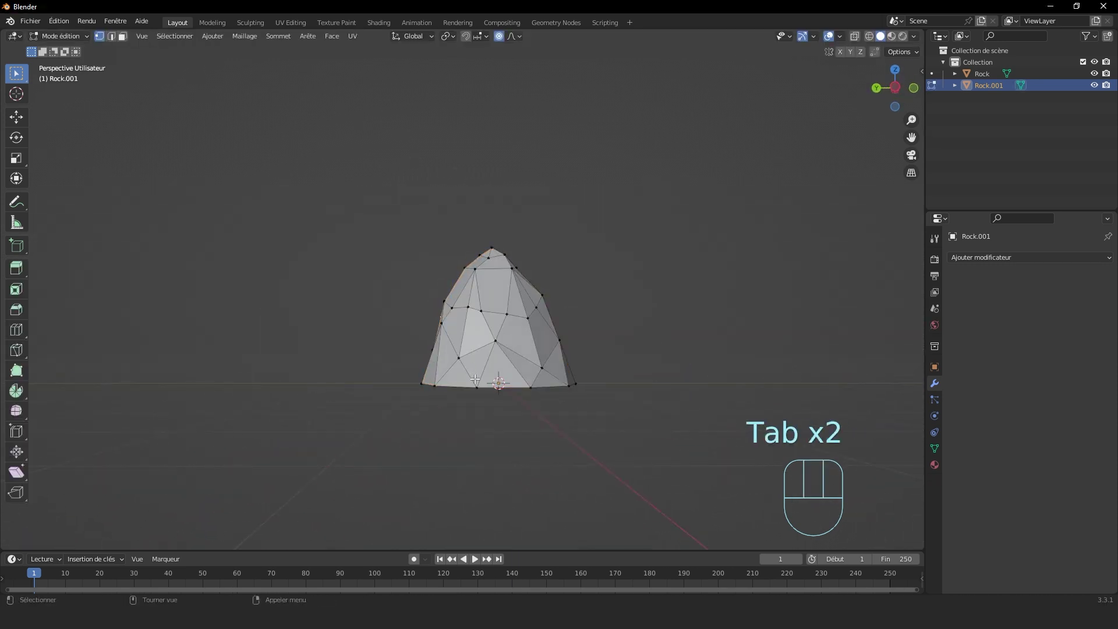
pyautogui.press('2')
pyautogui.moveTo(498, 383); pyautogui.dragTo(831, 100, button='middle')
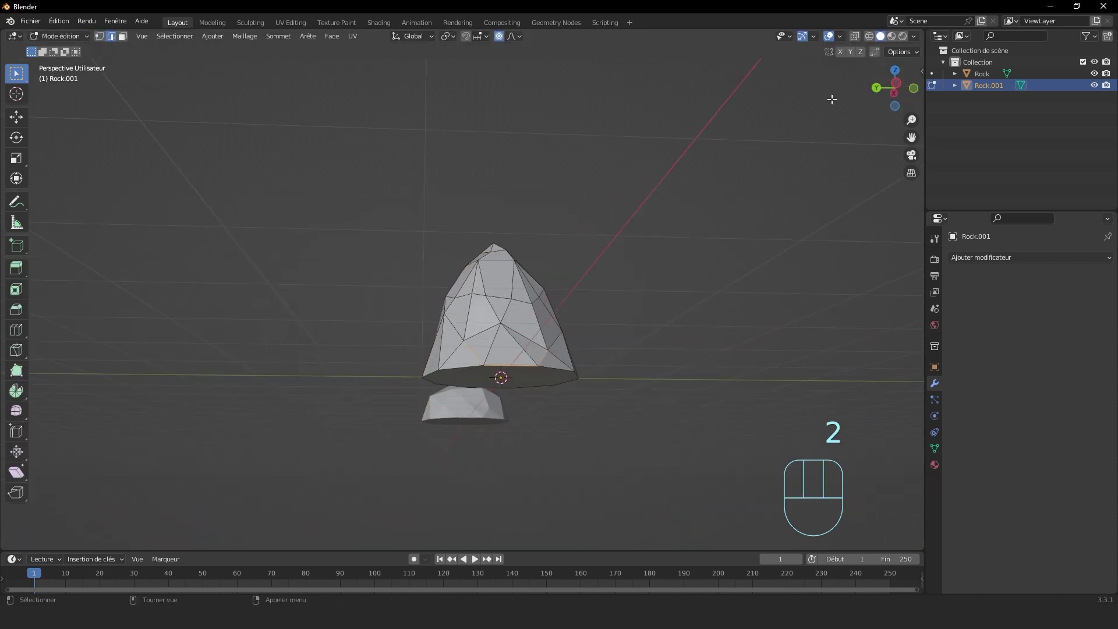
pyautogui.click(894, 93)
pyautogui.press('z')
pyautogui.click(510, 373)
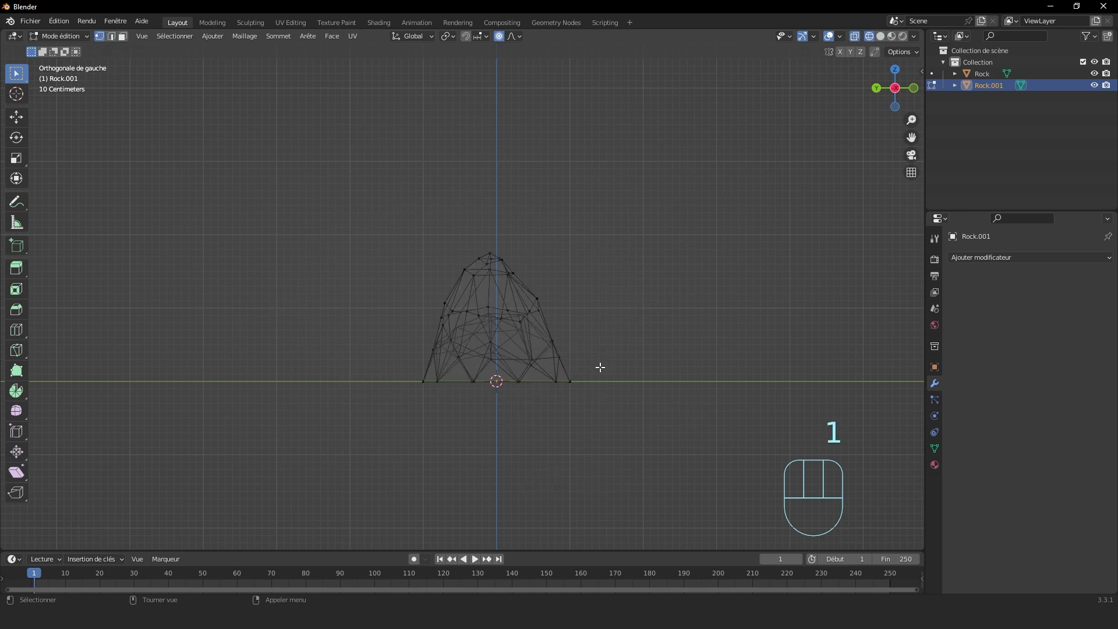
pyautogui.moveTo(599, 367); pyautogui.dragTo(402, 410)
# Step: Lower the base vertices along Z by about 0.08 m and another 0.04 m with a proportional size of 0.239, and restore solid shading
pyautogui.press('g')
pyautogui.press('z')
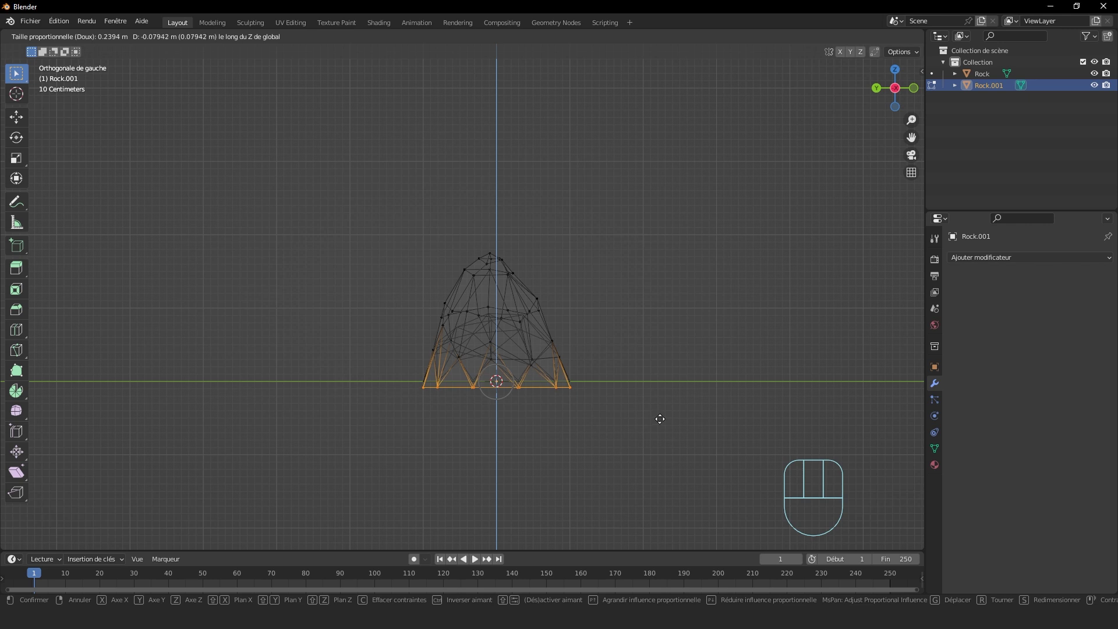
pyautogui.click(660, 418)
pyautogui.moveTo(659, 373); pyautogui.dragTo(564, 357, button='middle')
pyautogui.press('g')
pyautogui.press('z')
pyautogui.click(567, 361)
pyautogui.press('z')
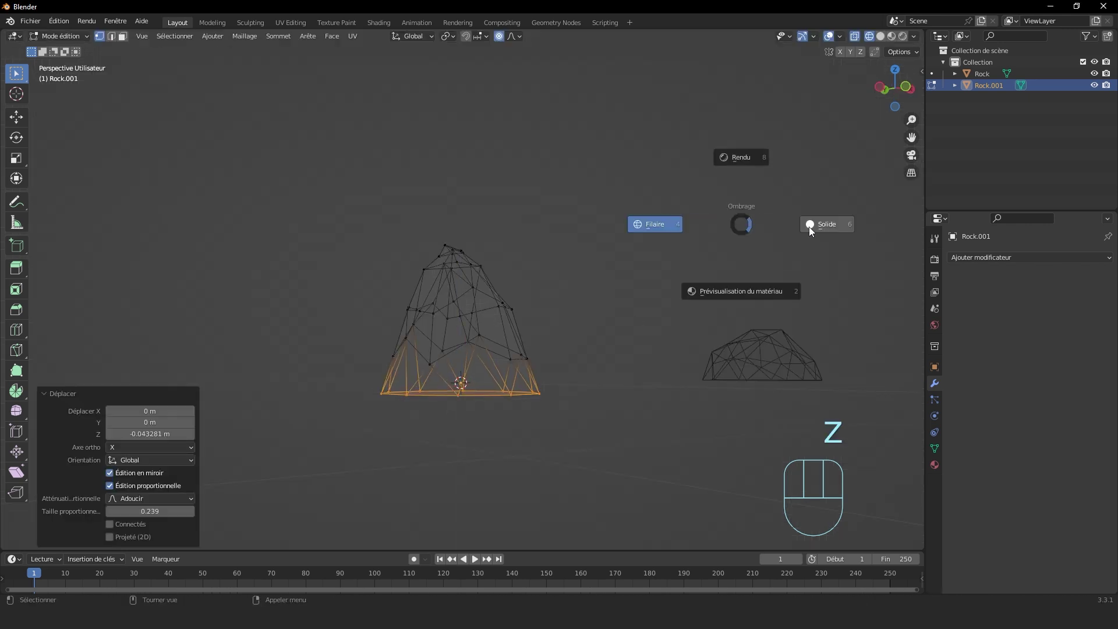
pyautogui.click(811, 227)
# Step: Return to Object Mode and scale the tall rock uniformly to about 0.838
pyautogui.moveTo(751, 247); pyautogui.dragTo(614, 278, button='middle')
pyautogui.press('Tab')
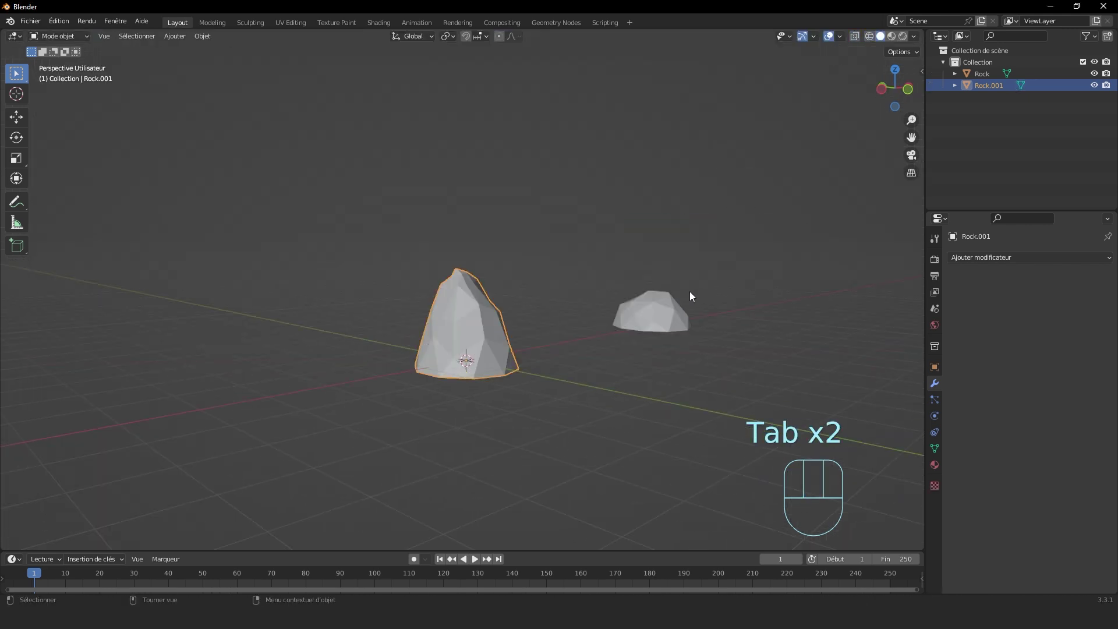
pyautogui.press('s')
pyautogui.click(644, 285)
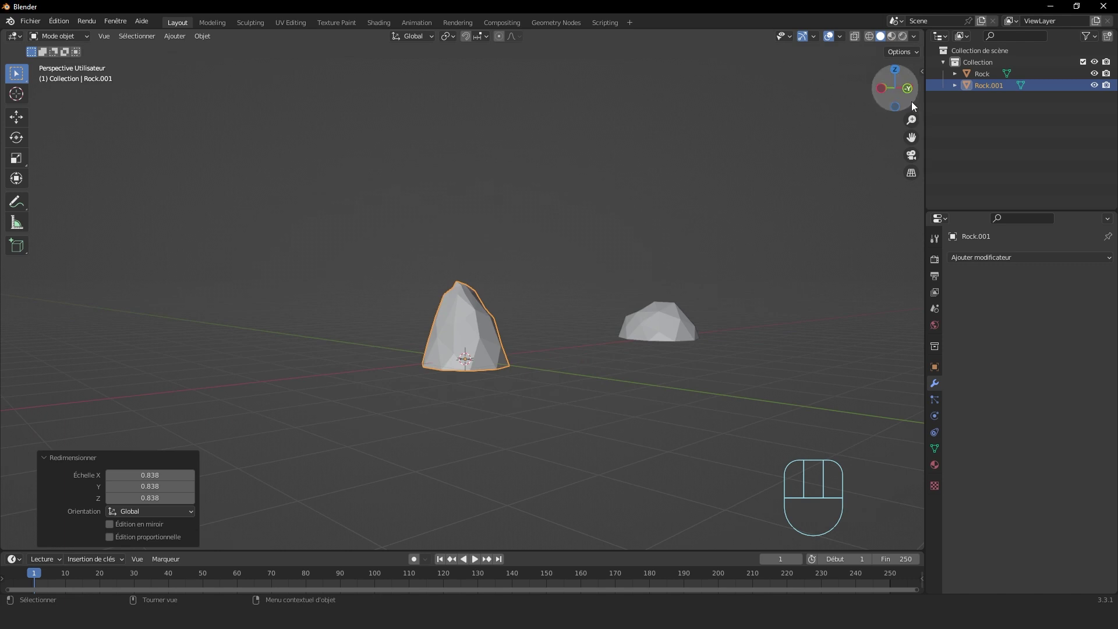
# Step: In the front orthographic view, raise the tall rock along Z until its base rests on the ground line
pyautogui.press('KP_1')
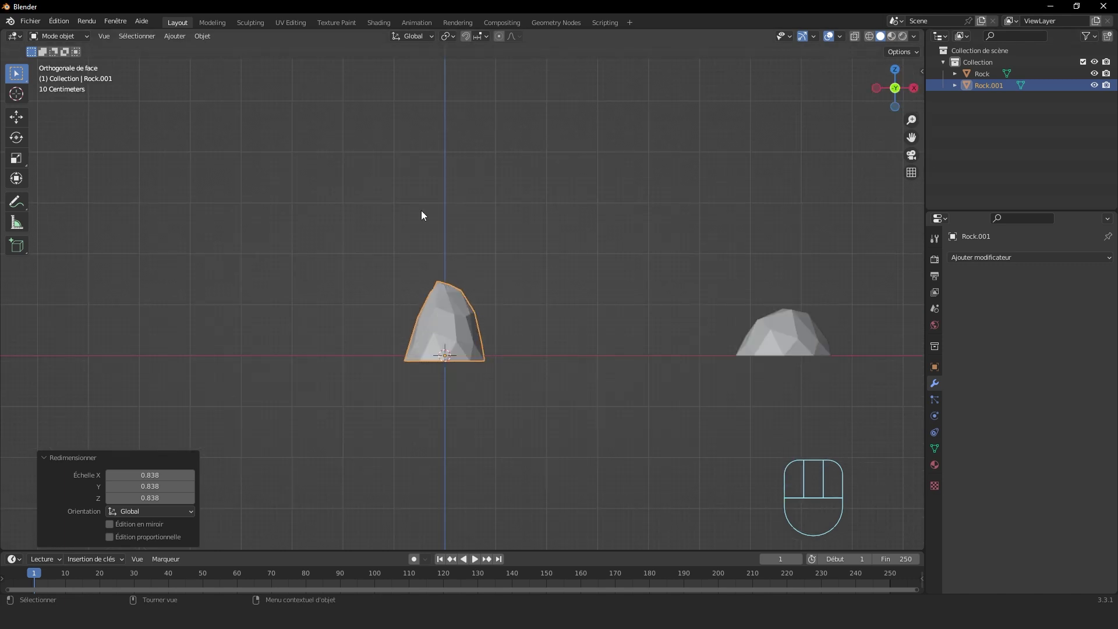
pyautogui.scroll(4, 448, 291)
pyautogui.press('g')
pyautogui.press('z')
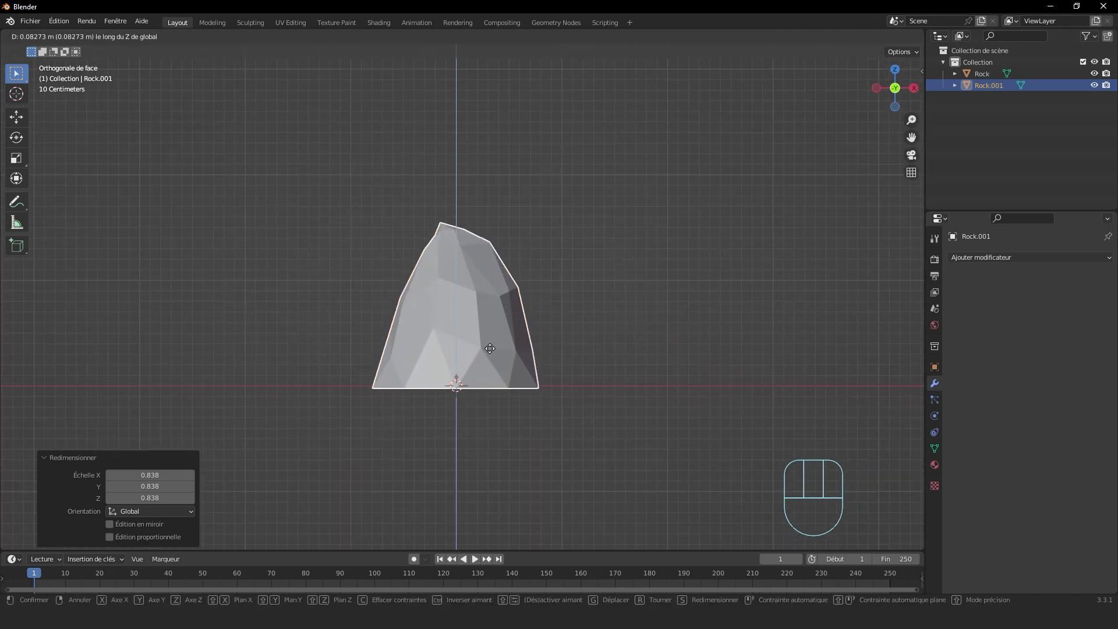
pyautogui.click(456, 385)
# Step: In Edit Mode, refine the tall rock's shape by moving individual vertices, and return to Object Mode
pyautogui.moveTo(578, 384); pyautogui.dragTo(543, 305, button='middle')
pyautogui.press('Tab')
pyautogui.press('g')
pyautogui.click(618, 282)
pyautogui.press('g')
pyautogui.click(709, 229)
pyautogui.scroll(2, 543, 254)
pyautogui.click(499, 265)
pyautogui.press('g')
pyautogui.click(557, 256)
pyautogui.press('Tab')
pyautogui.press('Tab')
pyautogui.press('Tab')
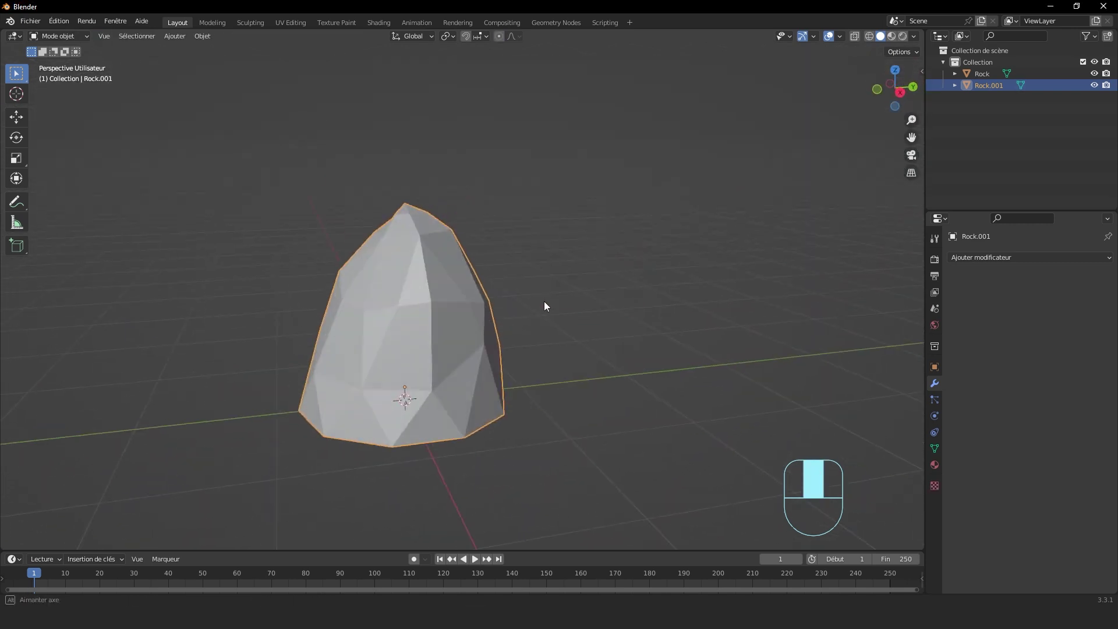
# Step: Move the tall rock along the X axis past the original rock so it stands beside it, and deselect it
pyautogui.scroll(-5, 601, 341)
pyautogui.press('g')
pyautogui.press('x')
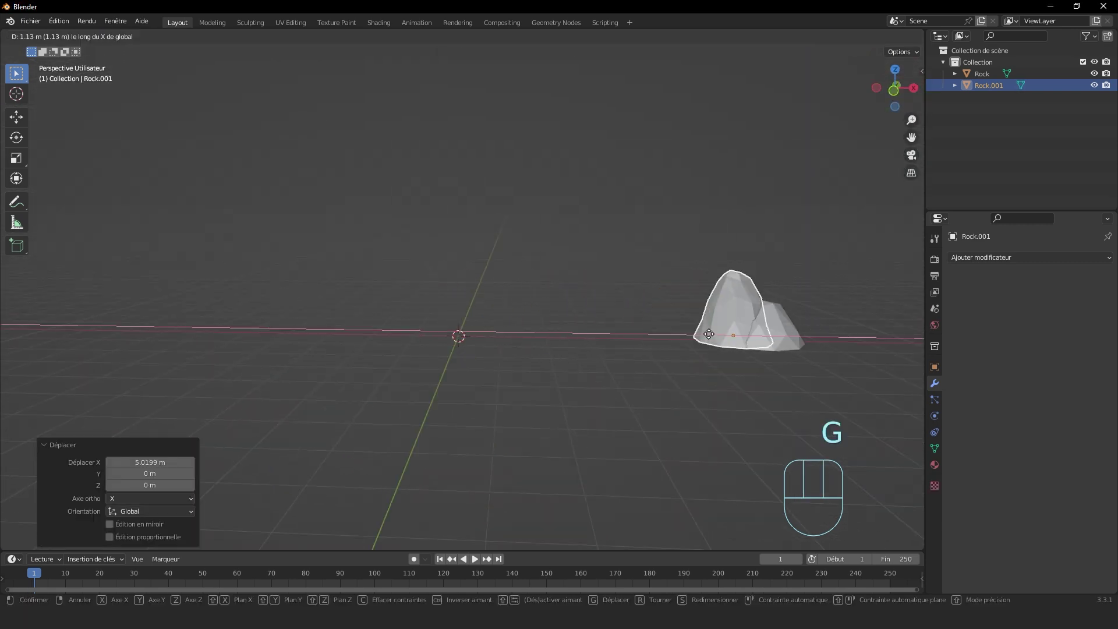
pyautogui.click(774, 194)
pyautogui.scroll(-3, 774, 194)
pyautogui.click(775, 194)
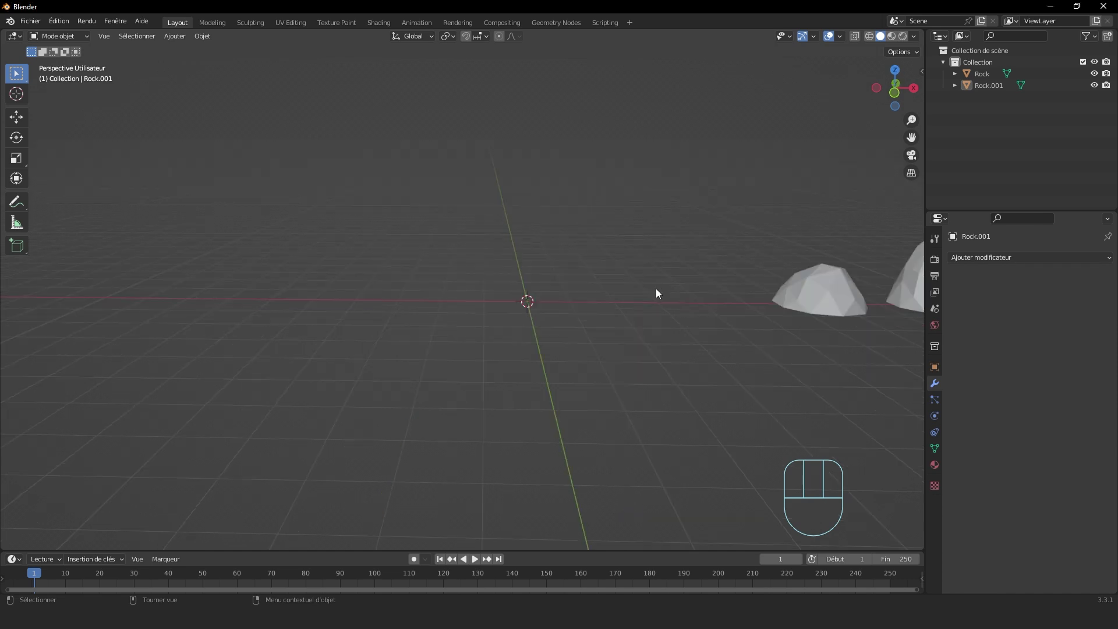
# Step: Add a cube mesh at the world origin and scale it down to a small block
pyautogui.scroll(2, 655, 289)
pyautogui.keyDown('shift'); pyautogui.moveTo(716, 287); pyautogui.dragTo(676, 292, button='middle'); pyautogui.keyUp('shift')
pyautogui.hotkey('shift', 'a')
pyautogui.moveTo(676, 292)
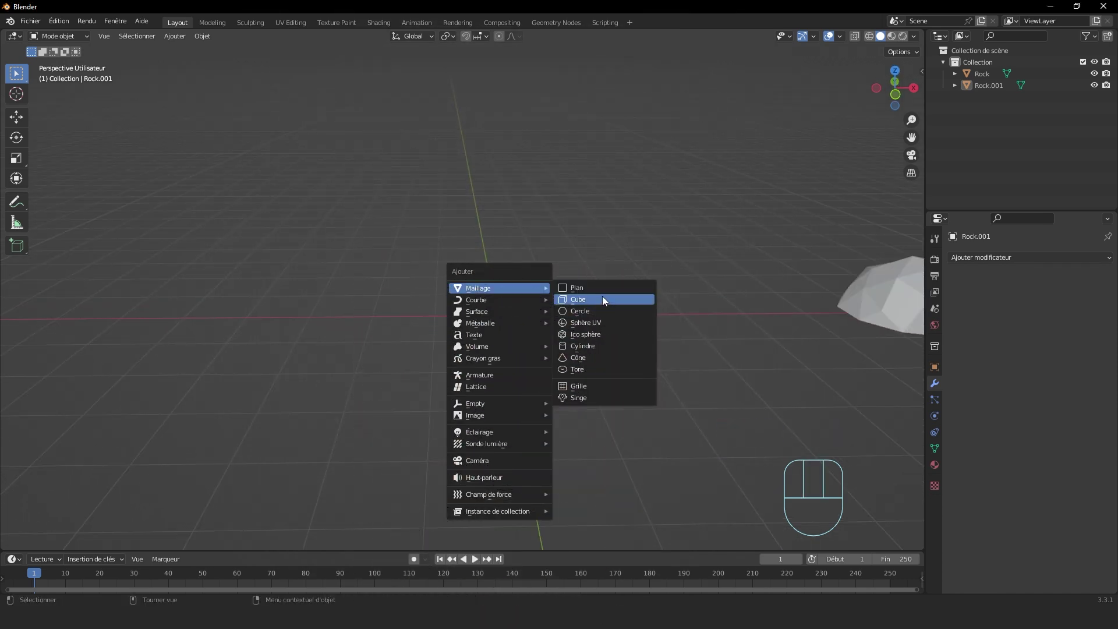
pyautogui.click(601, 297)
pyautogui.moveTo(631, 279); pyautogui.dragTo(652, 280, button='middle')
pyautogui.press('s')
pyautogui.click(532, 321)
# Step: Stretch the cube along the Z axis into a tall, narrow post
pyautogui.moveTo(532, 322); pyautogui.dragTo(627, 293, button='middle')
pyautogui.press('s')
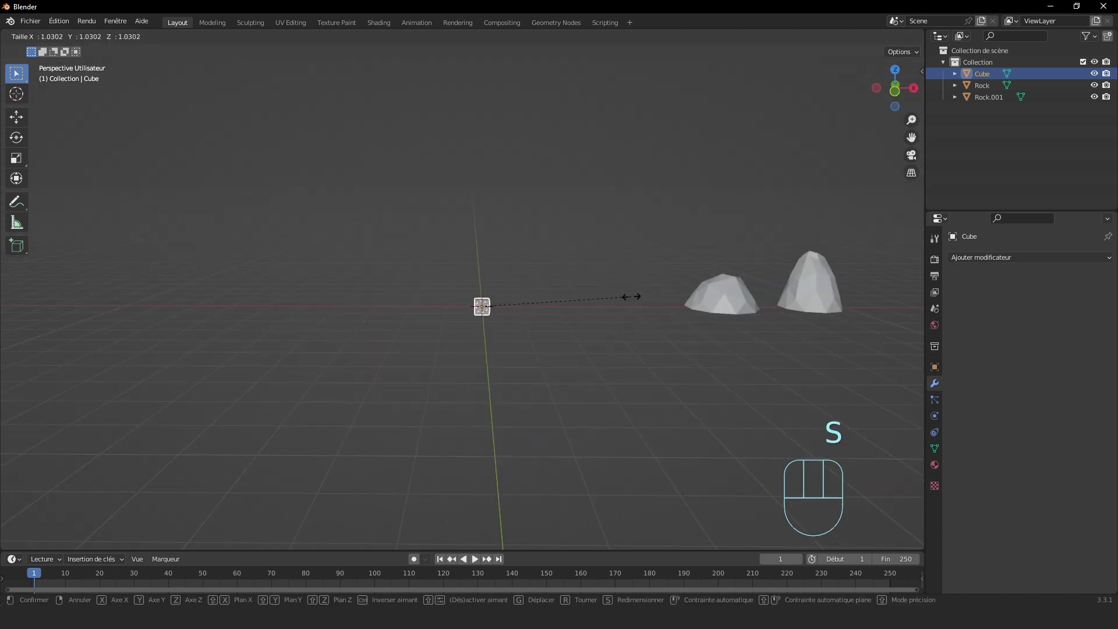
pyautogui.press('z')
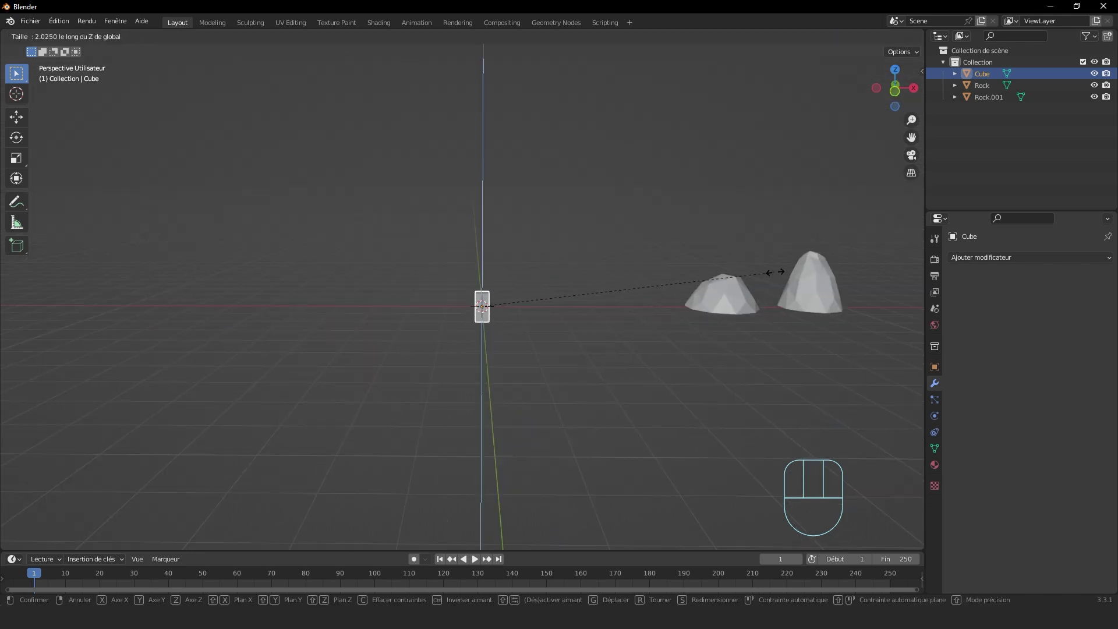
pyautogui.click(499, 269)
# Step: In front view, move the post about -1.25 m in X and 1.3 m up in Z
pyautogui.moveTo(499, 269); pyautogui.dragTo(649, 295, button='middle')
pyautogui.click(901, 94)
pyautogui.press('g')
pyautogui.click(552, 247)
pyautogui.moveTo(469, 312); pyautogui.dragTo(484, 290, button='middle')
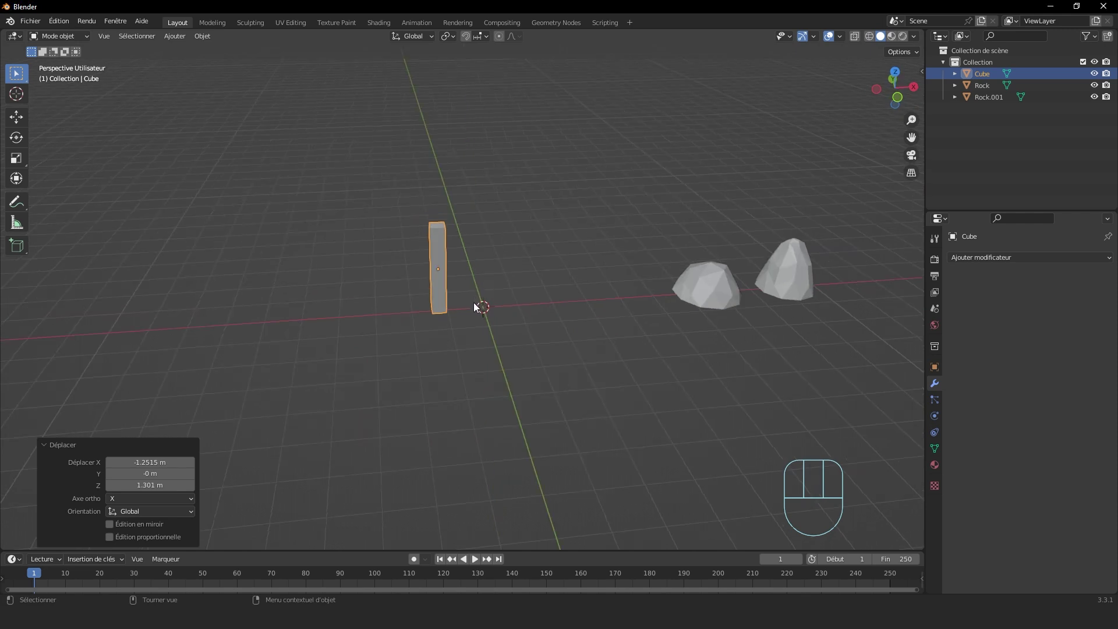
# Step: Move the post about -0.17 m in X and -0.33 m in Z, then set its base on the ground line in front view
pyautogui.press('g')
pyautogui.keyDown('shift'); pyautogui.middleClick(478, 305); pyautogui.keyUp('shift')
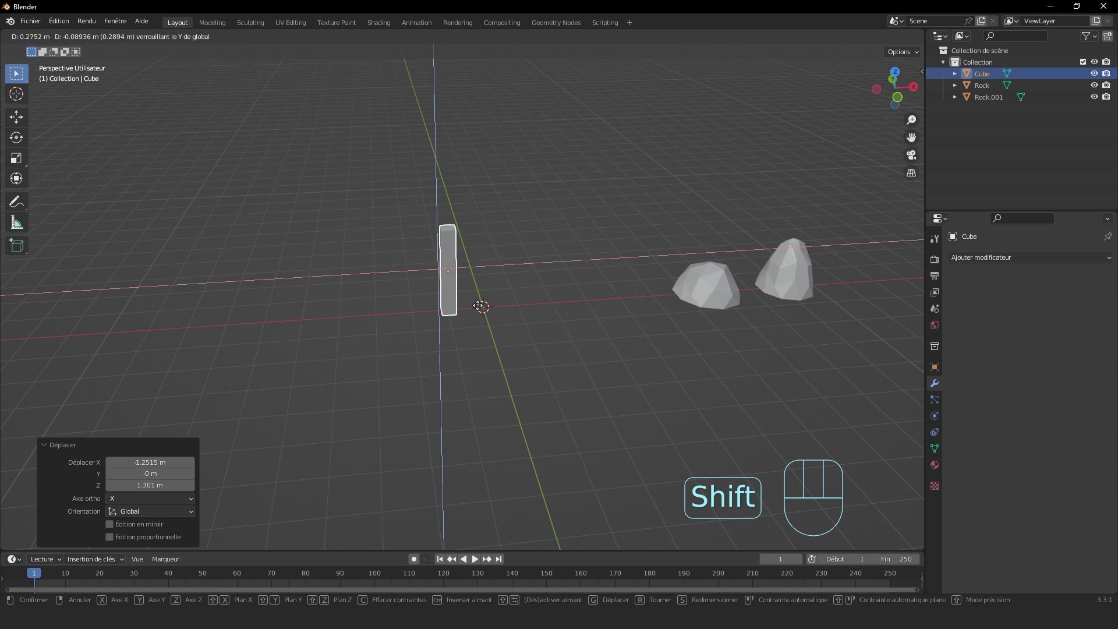
pyautogui.click(461, 315)
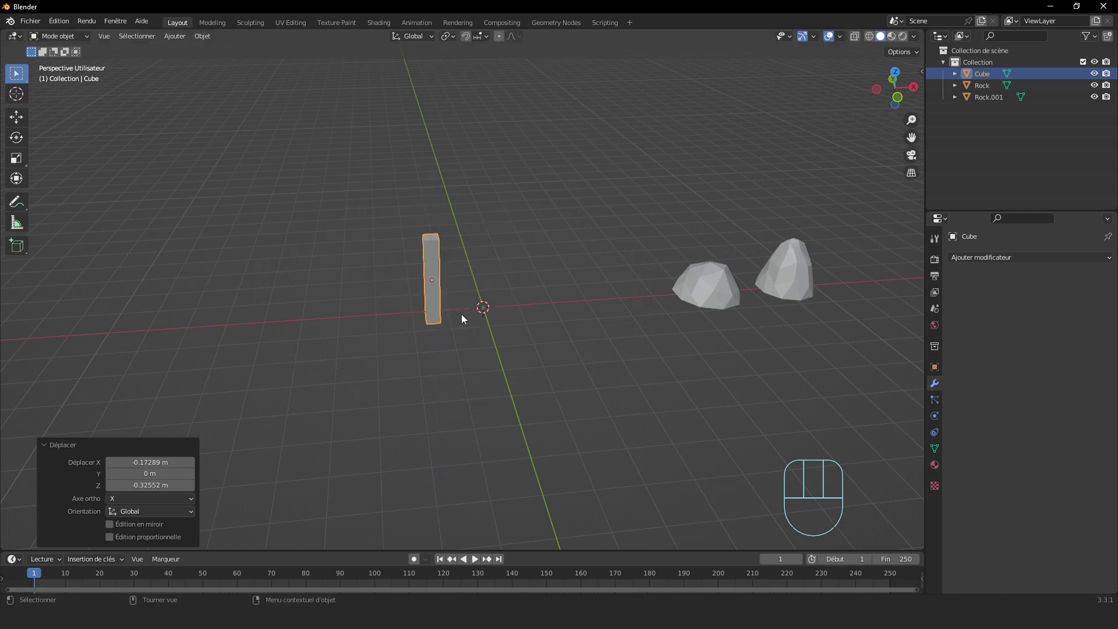
pyautogui.moveTo(501, 293); pyautogui.dragTo(505, 259, button='middle')
pyautogui.press('KP_1')
pyautogui.press('g')
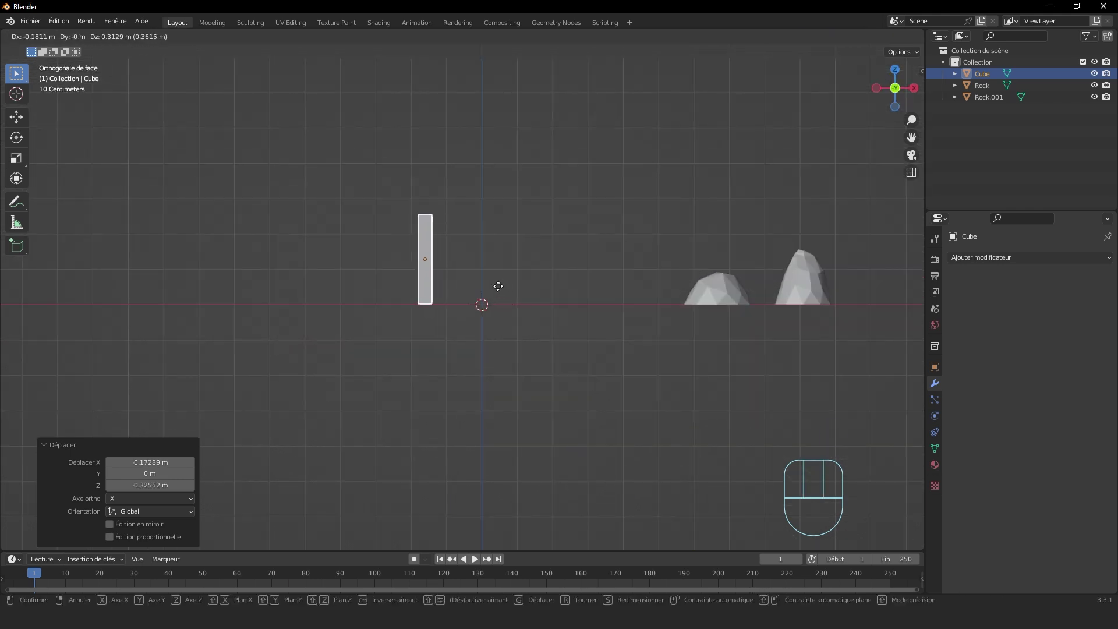
pyautogui.click(484, 286)
# Step: Scale the post uniformly to about 0.65 and move it so its base sits on the ground line
pyautogui.press('g')
pyautogui.press('s')
pyautogui.click(530, 254)
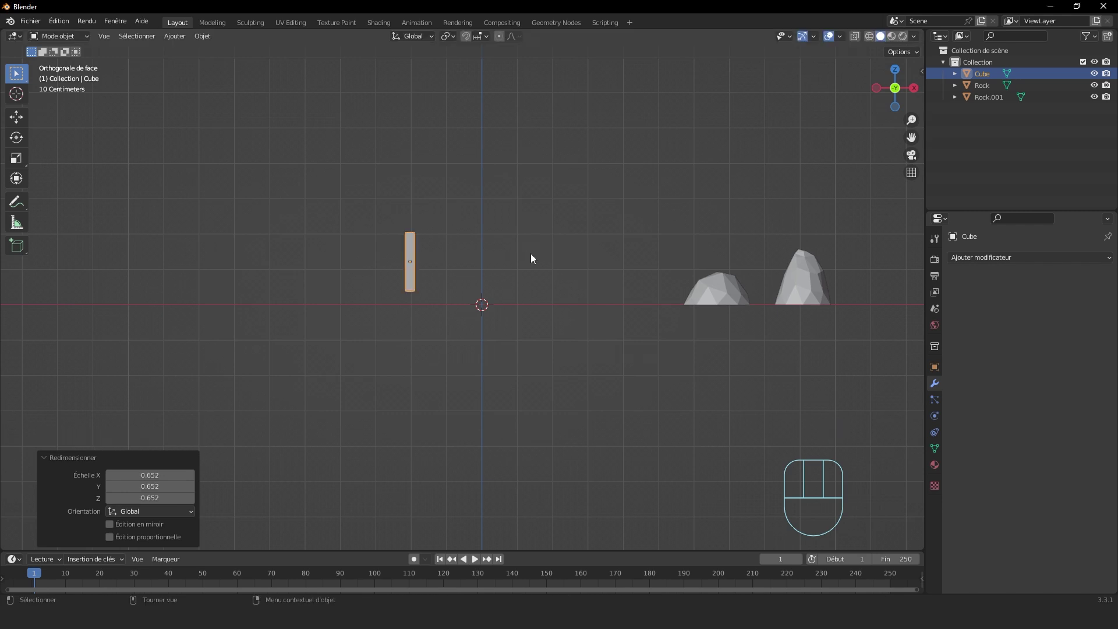
pyautogui.press('g')
pyautogui.click(529, 263)
# Step: Add three evenly spaced horizontal loop cuts across the post in edit mode
pyautogui.moveTo(529, 265); pyautogui.dragTo(449, 267, button='middle')
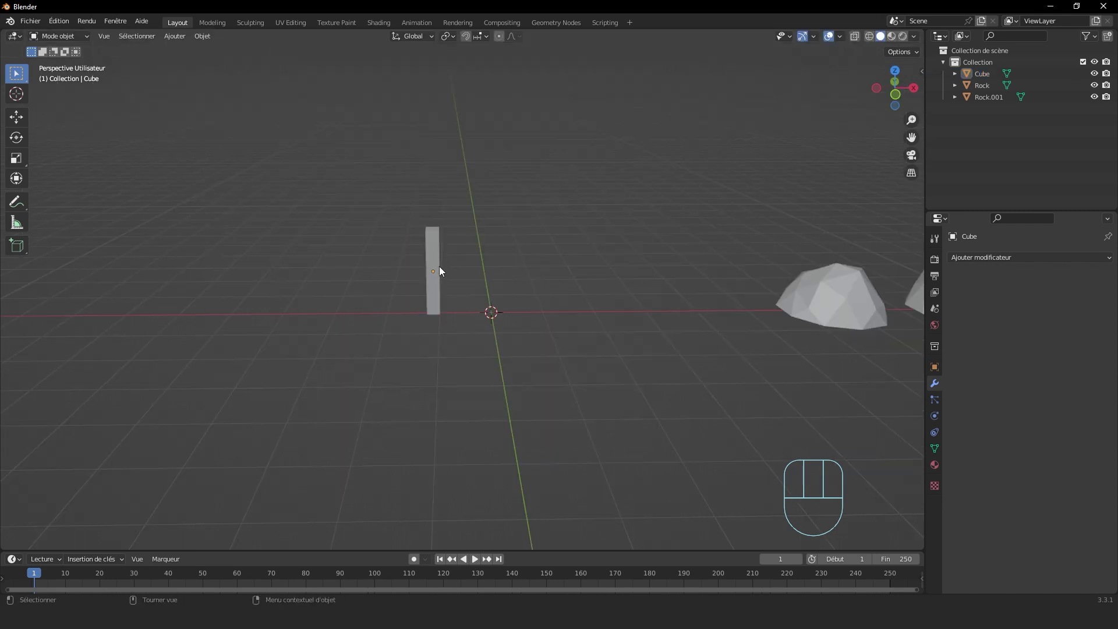
pyautogui.press('Tab')
pyautogui.scroll(1, 435, 214)
pyautogui.press('Tab')
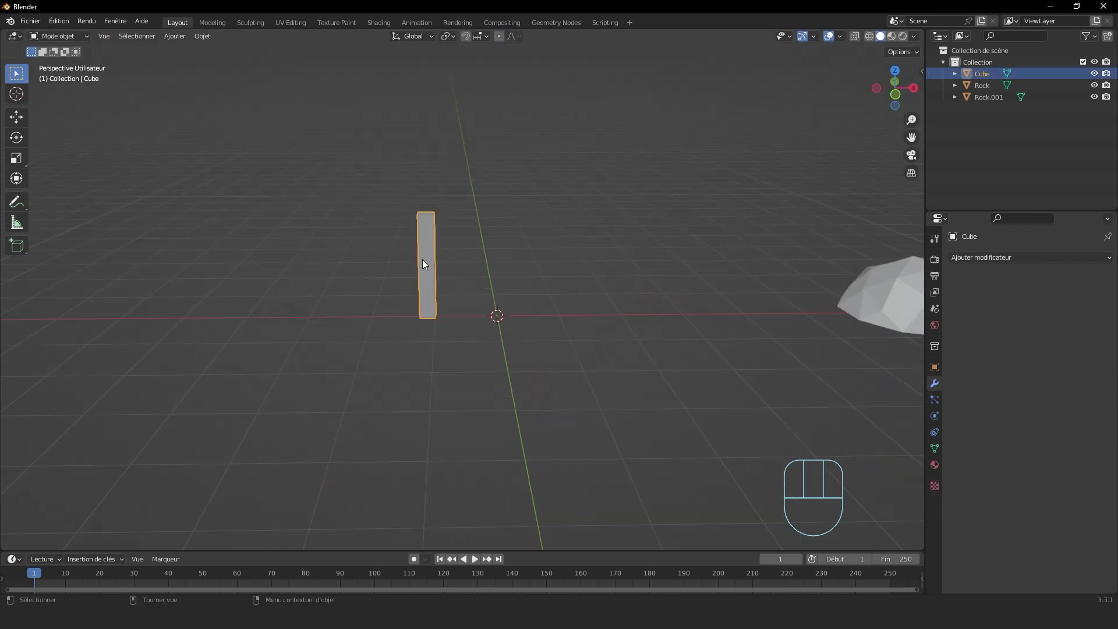
pyautogui.press('Tab')
pyautogui.keyDown('shift'); pyautogui.moveTo(452, 257); pyautogui.dragTo(481, 252, button='middle'); pyautogui.keyUp('shift')
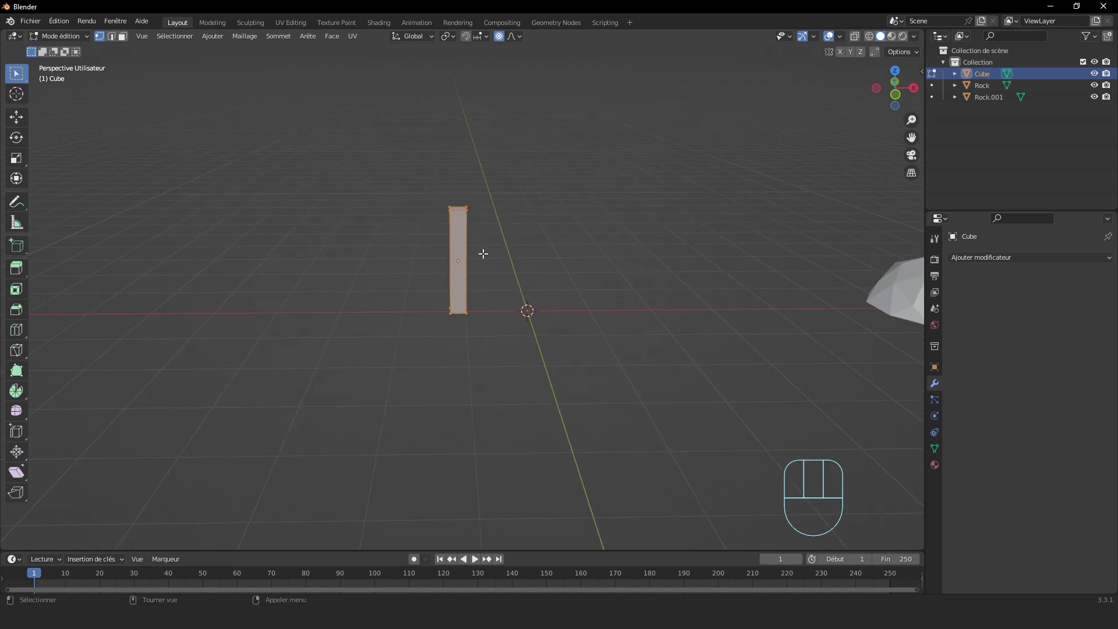
pyautogui.hotkey('ctrl', 'r')
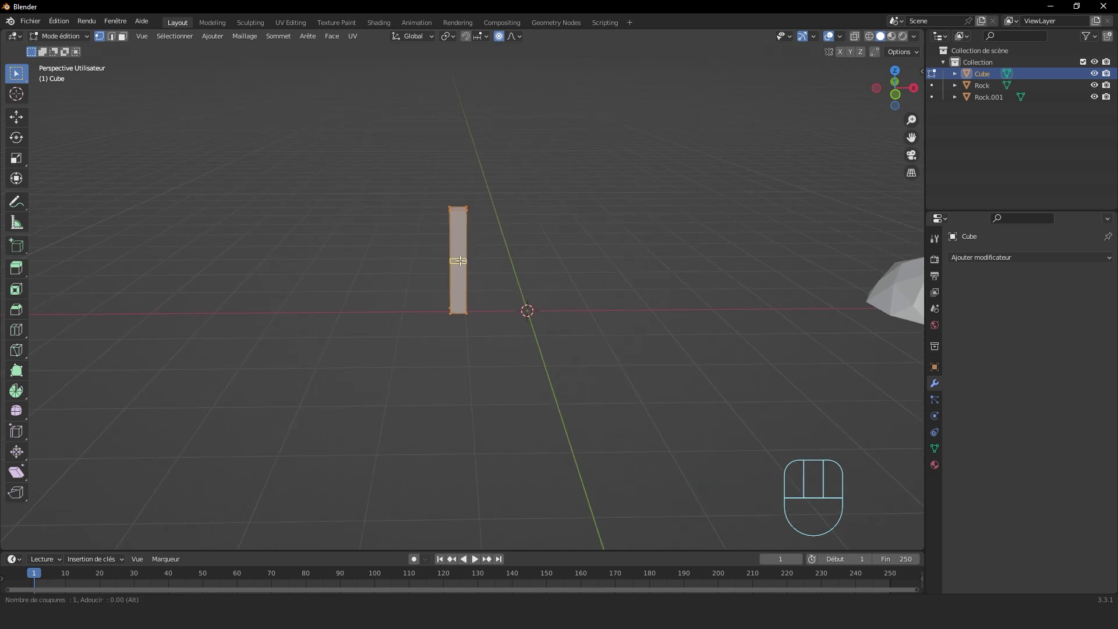
pyautogui.click(461, 263)
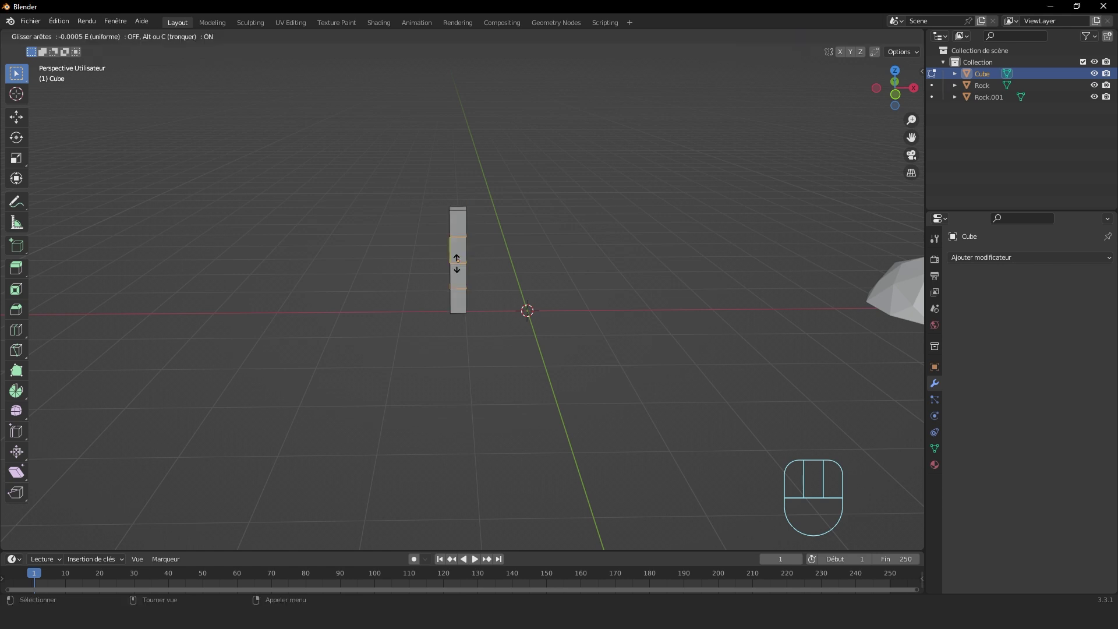
pyautogui.rightClick(457, 263)
pyautogui.moveTo(527, 258); pyautogui.dragTo(457, 152, button='middle')
pyautogui.hotkey('ctrl', 'r')
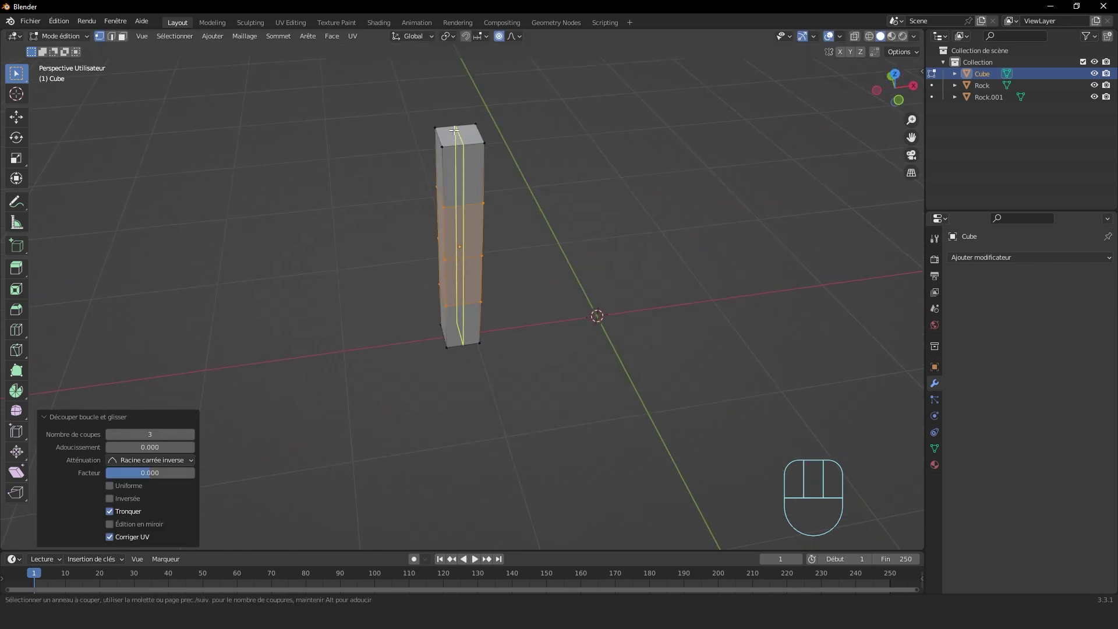
pyautogui.click(455, 131)
pyautogui.rightClick(493, 205)
pyautogui.hotkey('ctrl', 'z')
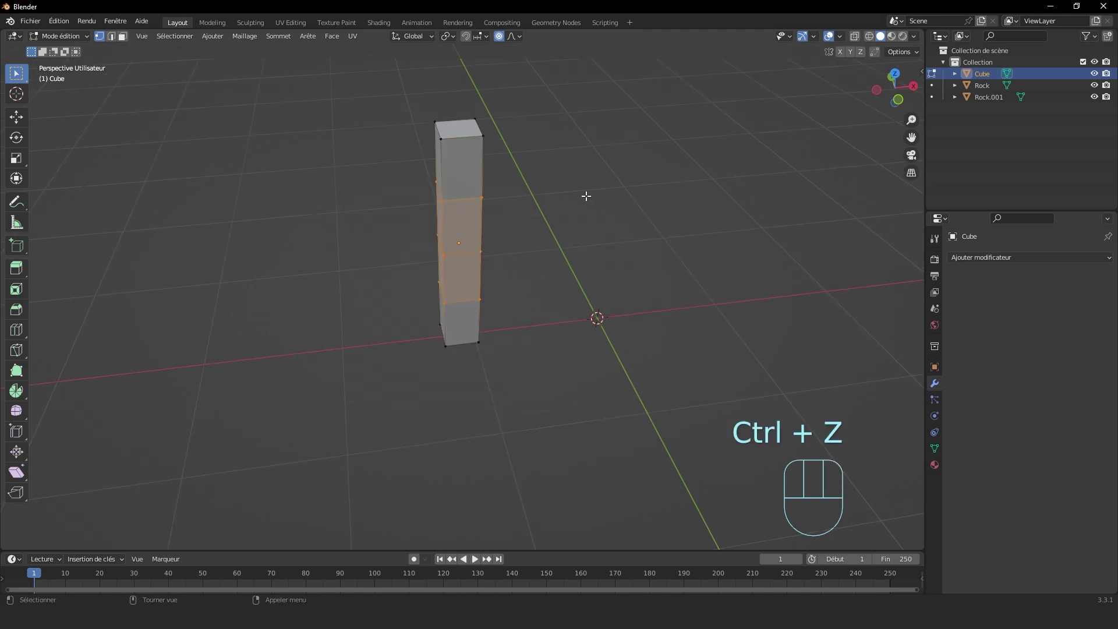
# Step: Select the post's three horizontal edge loops and scale them to about 0.77 in X and Y only, narrowing the middle
pyautogui.moveTo(586, 195); pyautogui.dragTo(537, 183, button='middle')
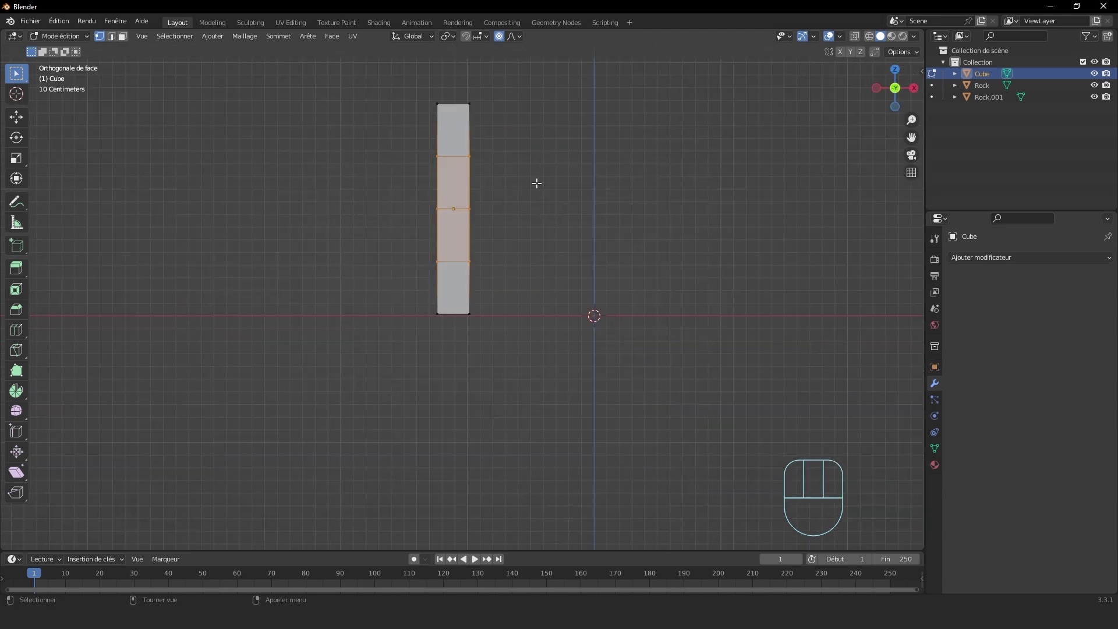
pyautogui.keyDown('alt'); pyautogui.moveTo(408, 202); pyautogui.dragTo(466, 200, button='middle'); pyautogui.keyUp('alt')
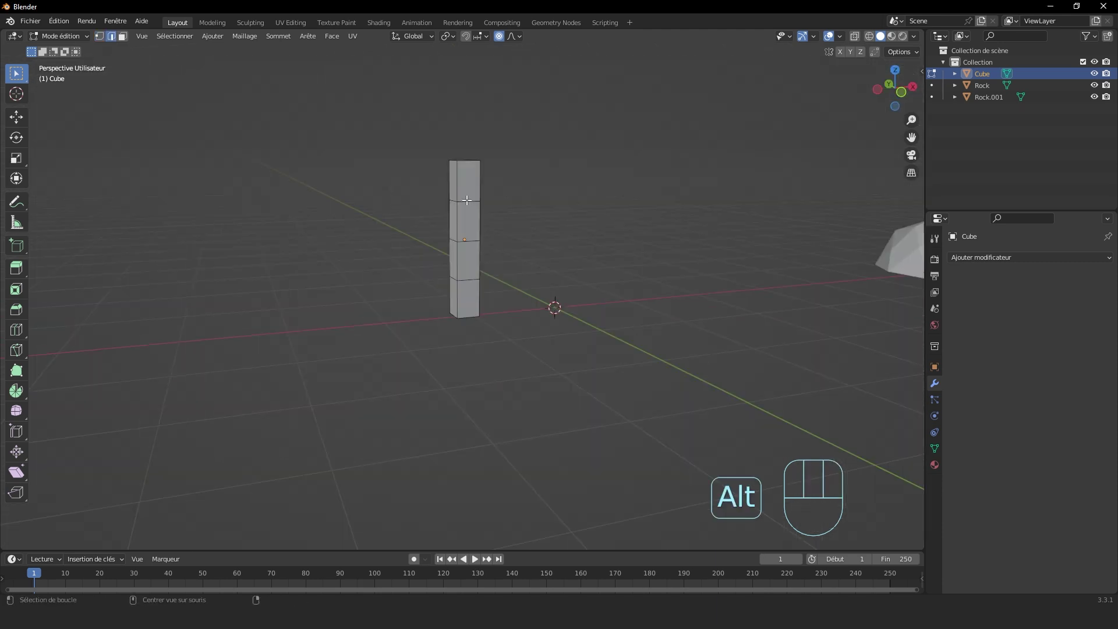
pyautogui.keyDown('alt'); pyautogui.keyDown('shift'); pyautogui.click(468, 240); pyautogui.keyUp('shift'); pyautogui.keyUp('alt')
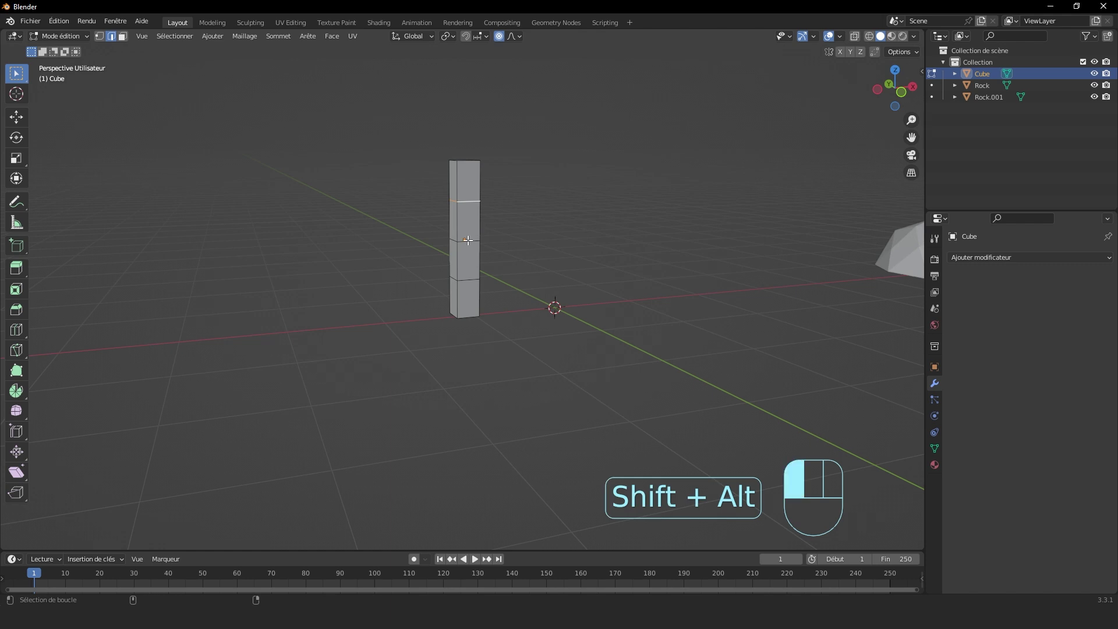
pyautogui.keyDown('alt'); pyautogui.keyDown('shift'); pyautogui.click(470, 280); pyautogui.keyUp('shift'); pyautogui.keyUp('alt')
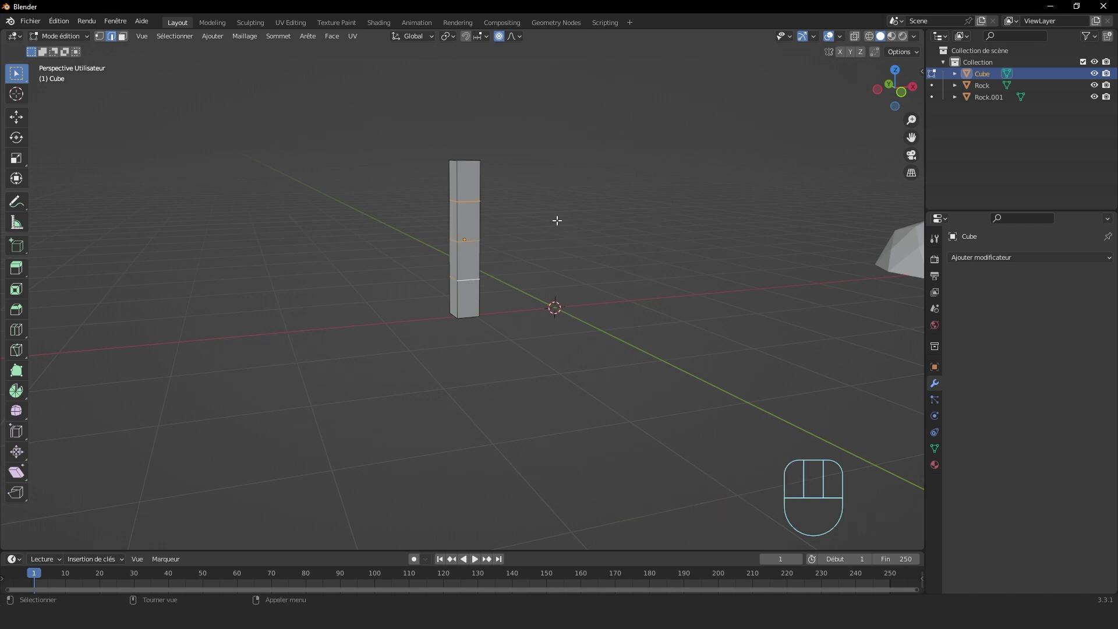
pyautogui.moveTo(577, 214); pyautogui.dragTo(596, 207, button='middle')
pyautogui.press('s')
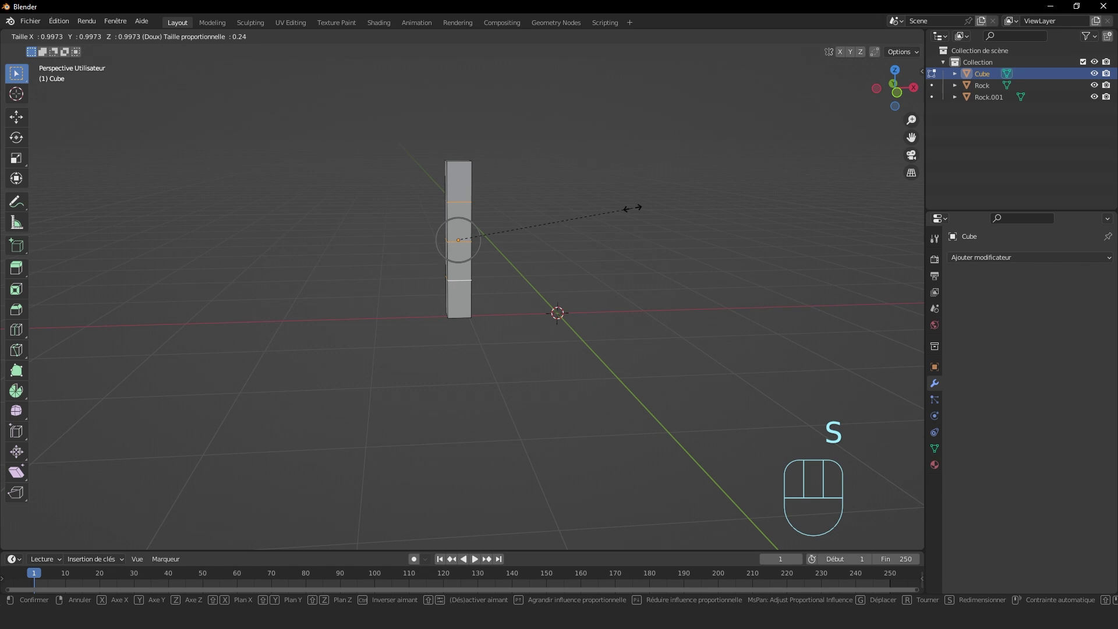
pyautogui.hotkey('shift', 'z')
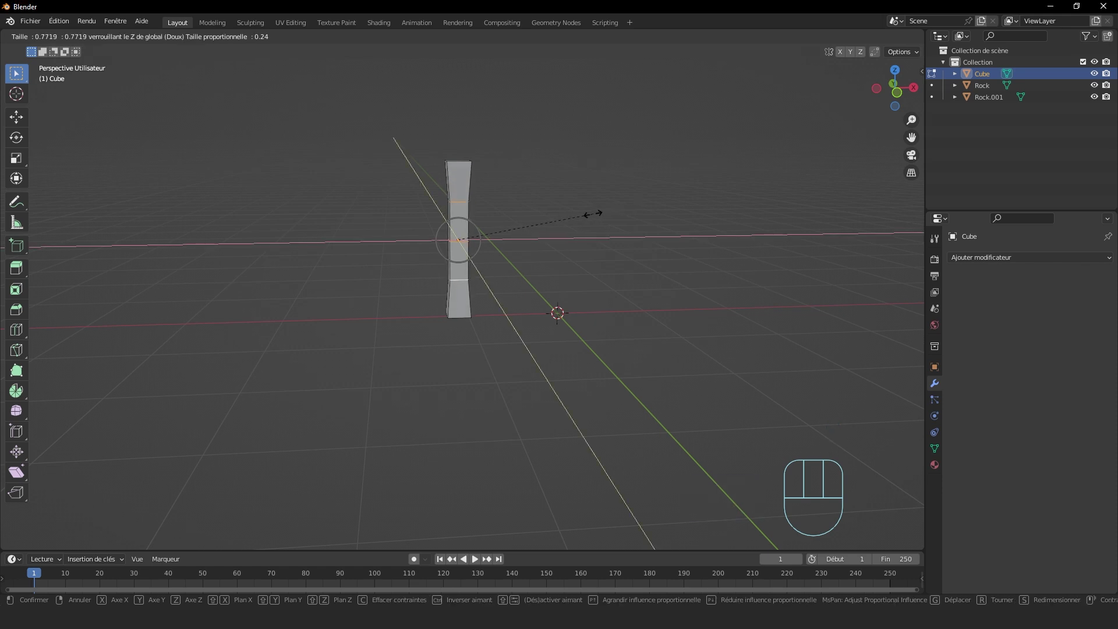
pyautogui.click(589, 214)
pyautogui.moveTo(589, 214); pyautogui.dragTo(437, 182, button='middle')
pyautogui.press('Tab')
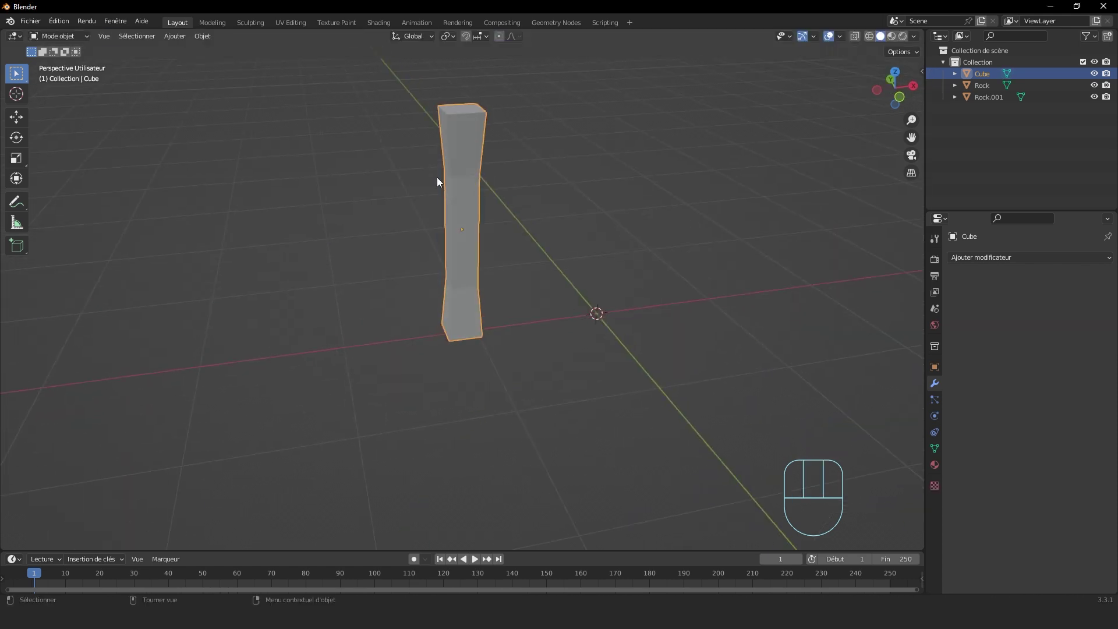
# Step: Move a corner vertex of the post's top face slightly outward to make the top irregular
pyautogui.press('Tab')
pyautogui.moveTo(419, 145); pyautogui.dragTo(499, 207, button='middle')
pyautogui.press('g')
pyautogui.click(495, 207)
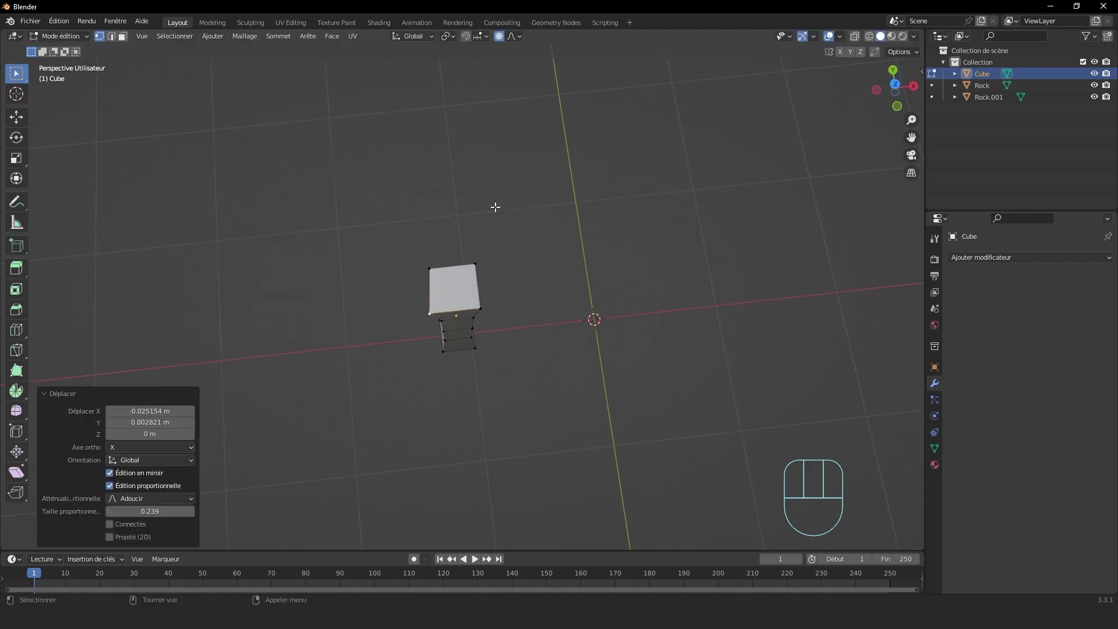
pyautogui.press('g')
pyautogui.click(511, 265)
pyautogui.press('Tab')
pyautogui.moveTo(511, 265); pyautogui.dragTo(510, 238, button='middle')
# Step: Rescale an edge loop of the post and shift a corner vertex of its bottom face in bottom view
pyautogui.press('Tab')
pyautogui.keyDown('alt'); pyautogui.click(512, 230); pyautogui.keyUp('alt')
pyautogui.press('s')
pyautogui.click(522, 231)
pyautogui.press('Tab')
pyautogui.press('Tab')
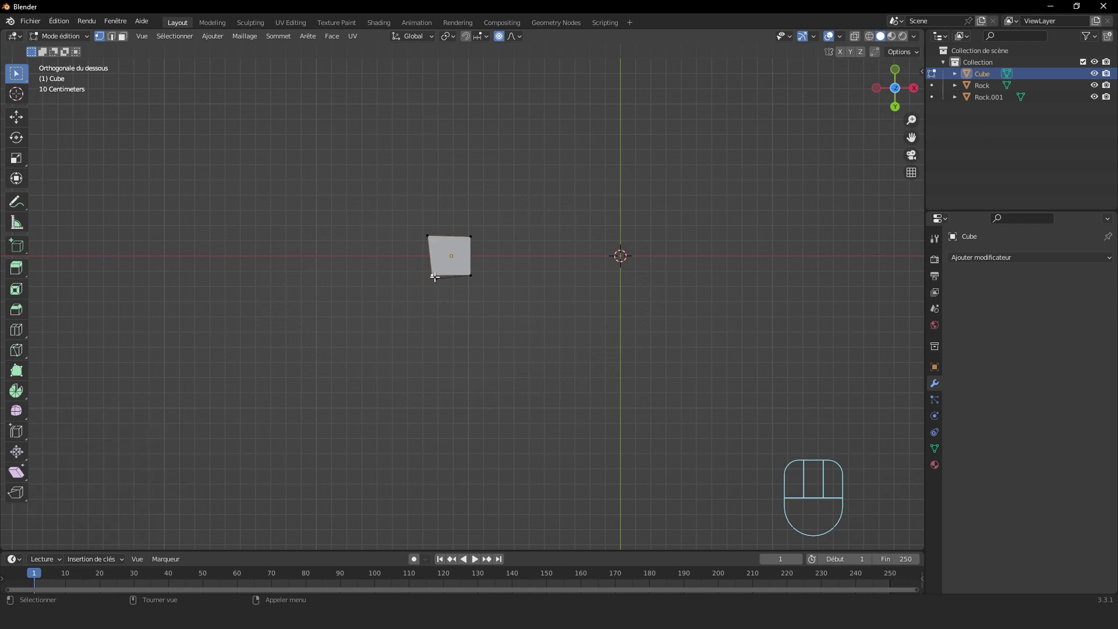
pyautogui.press('g')
pyautogui.click(534, 265)
# Step: Scale the post's lowest horizontal edge loop slightly wider and return to object mode
pyautogui.moveTo(534, 265); pyautogui.dragTo(524, 289, button='middle')
pyautogui.scroll(2, 512, 290)
pyautogui.press('s')
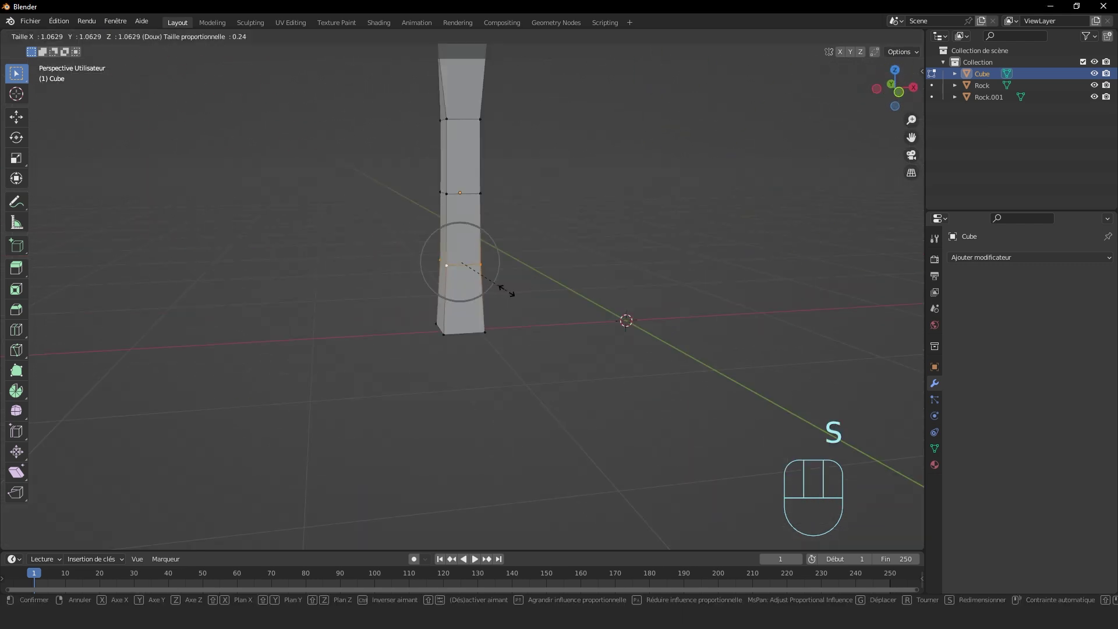
pyautogui.press('Tab')
pyautogui.moveTo(605, 270); pyautogui.dragTo(501, 85, button='middle')
# Step: Move a vertex of the post's middle edge loop about 0.02 m outward along X and return to object mode
pyautogui.press('Tab')
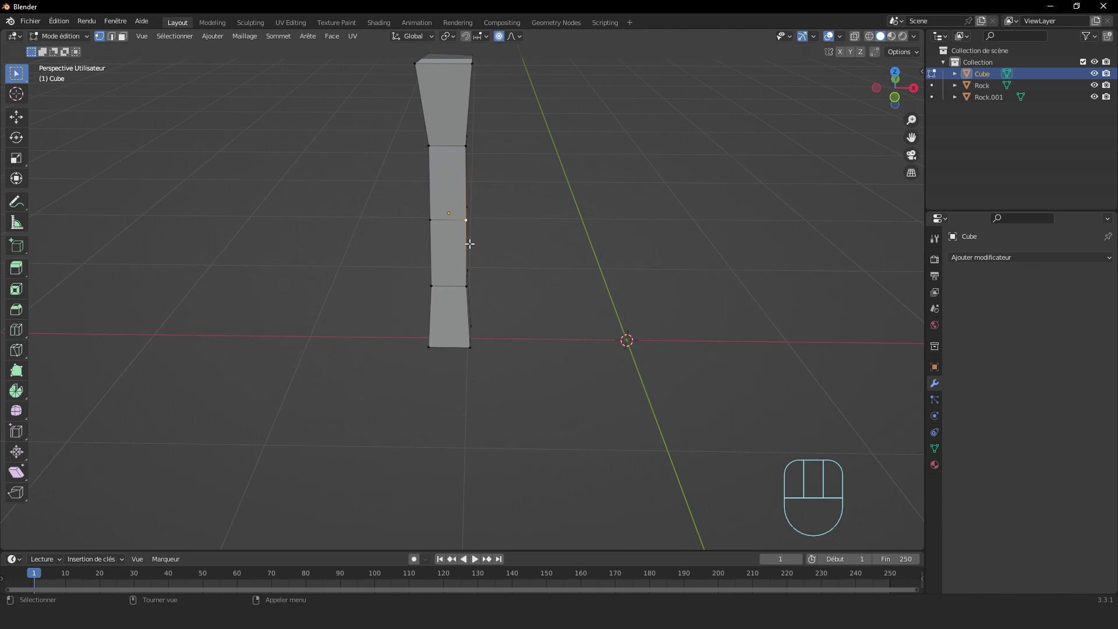
pyautogui.moveTo(469, 119); pyautogui.dragTo(474, 185, button='middle')
pyautogui.press('g')
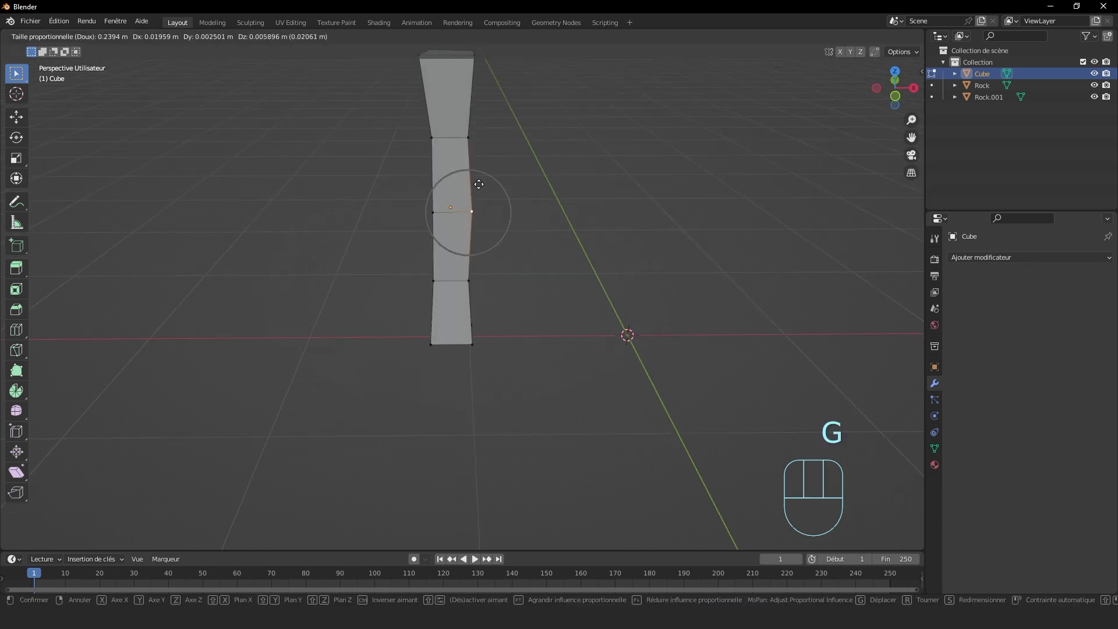
pyautogui.click(478, 185)
pyautogui.moveTo(558, 187)
pyautogui.mouseDown(button='middle')
pyautogui.moveTo(504, 175)
pyautogui.moveTo(398, 213)
pyautogui.moveTo(424, 190)
pyautogui.moveTo(545, 176)
pyautogui.mouseUp(button='middle')
pyautogui.press('Tab')
pyautogui.press('Tab')
pyautogui.press('Tab')
# Step: Duplicate the finished post and move the copy about 2.24 m along the X axis
pyautogui.moveTo(484, 201); pyautogui.dragTo(577, 220, button='middle')
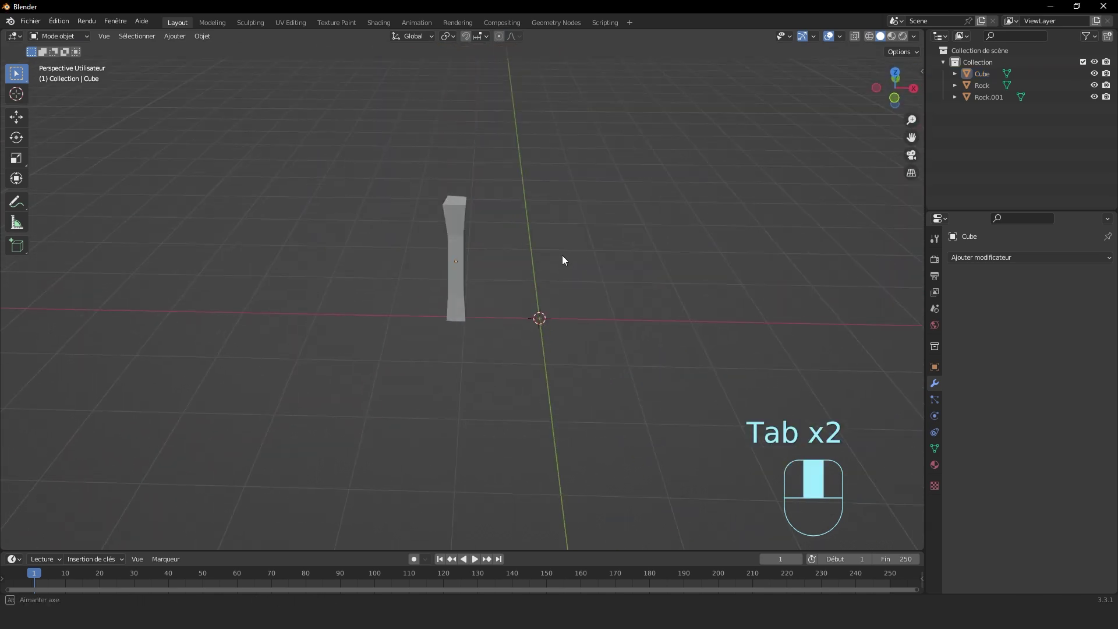
pyautogui.hotkey('ctrl', 'z')
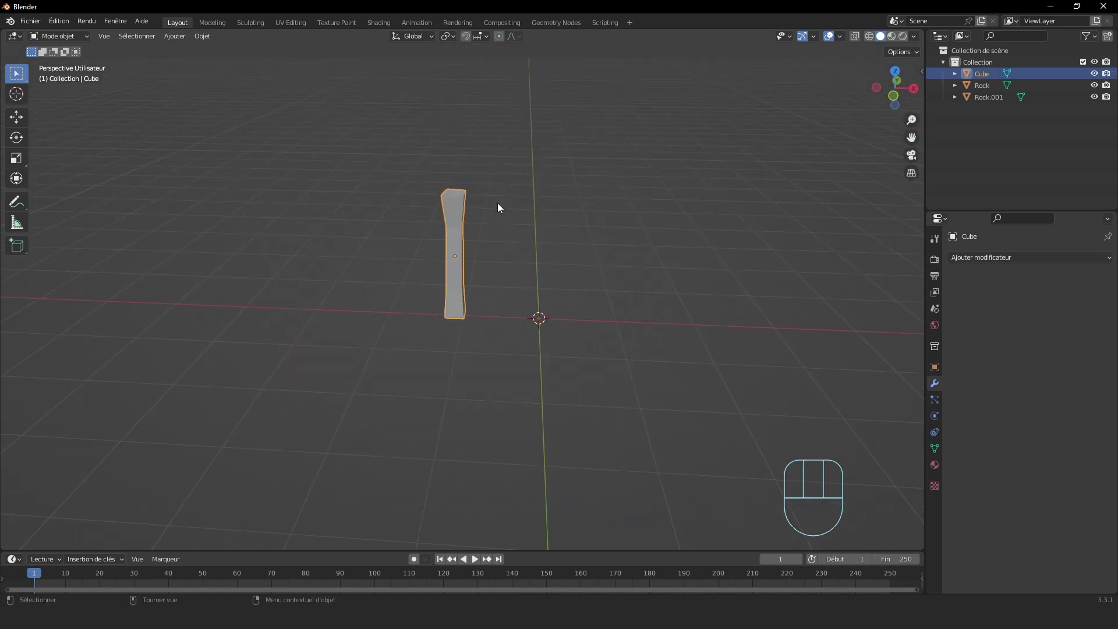
pyautogui.hotkey('shift', 'd')
pyautogui.rightClick(531, 203)
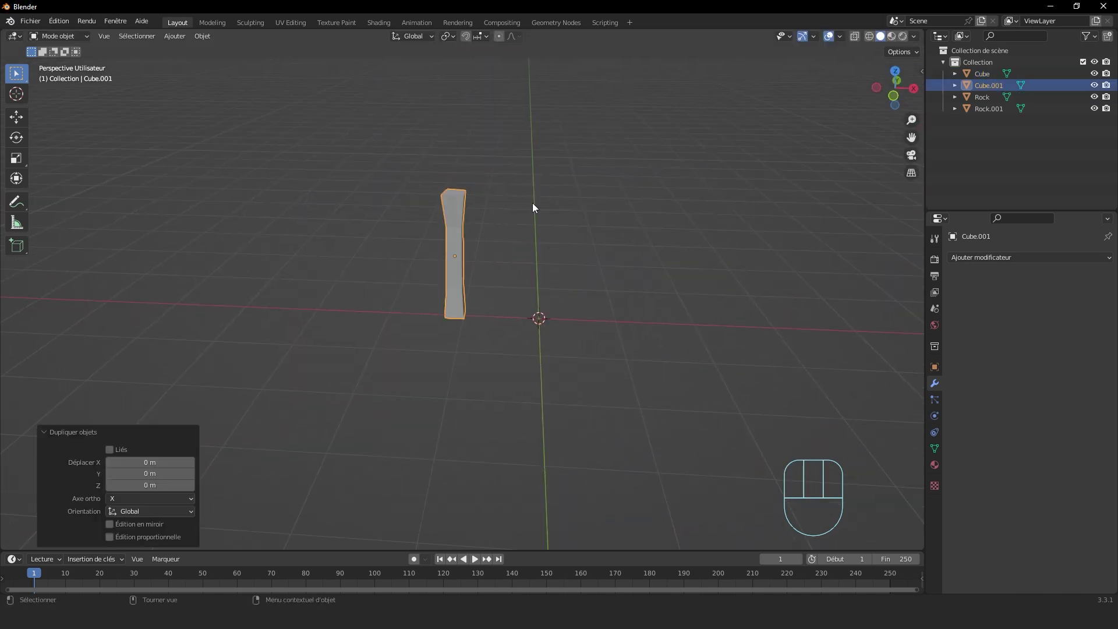
pyautogui.scroll(-5, 524, 209)
pyautogui.press('g')
pyautogui.press('x')
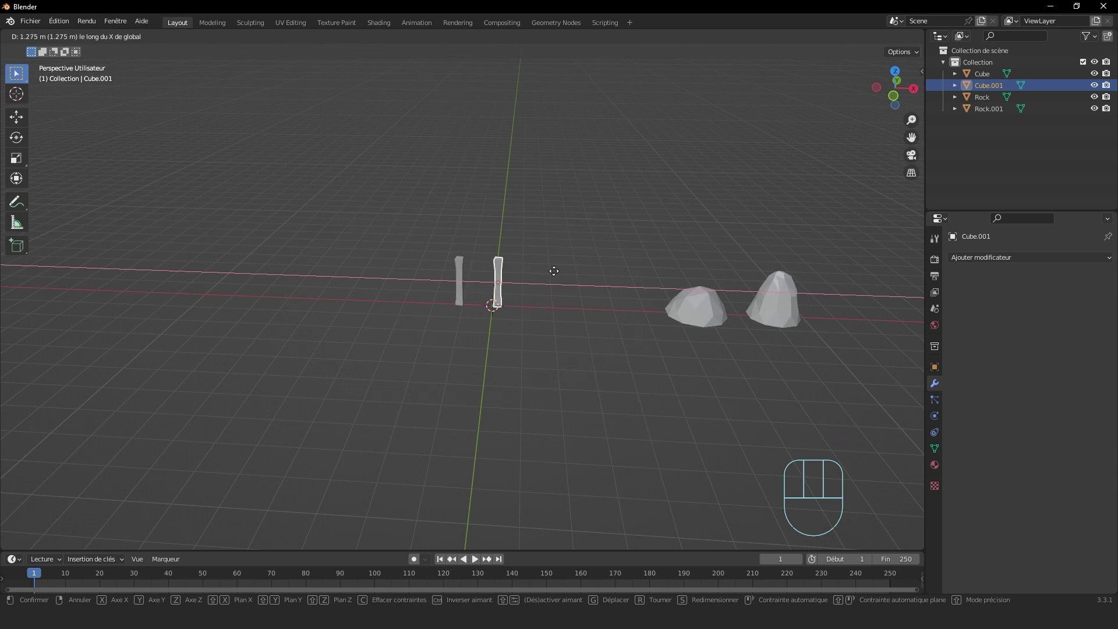
pyautogui.click(583, 277)
# Step: Mirror the duplicated post along the global X axis and deselect it
pyautogui.scroll(6, 563, 323)
pyautogui.rightClick(563, 323)
pyautogui.moveTo(645, 229)
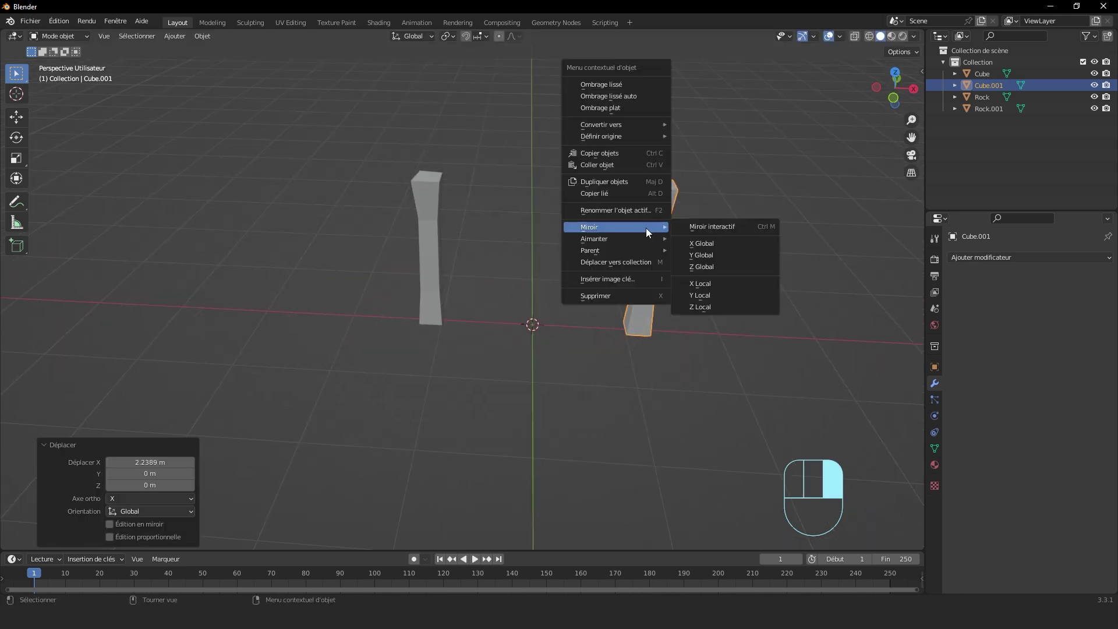
pyautogui.click(724, 245)
pyautogui.moveTo(724, 244); pyautogui.dragTo(577, 320, button='middle')
pyautogui.click(435, 315)
pyautogui.moveTo(435, 316); pyautogui.dragTo(571, 225, button='middle')
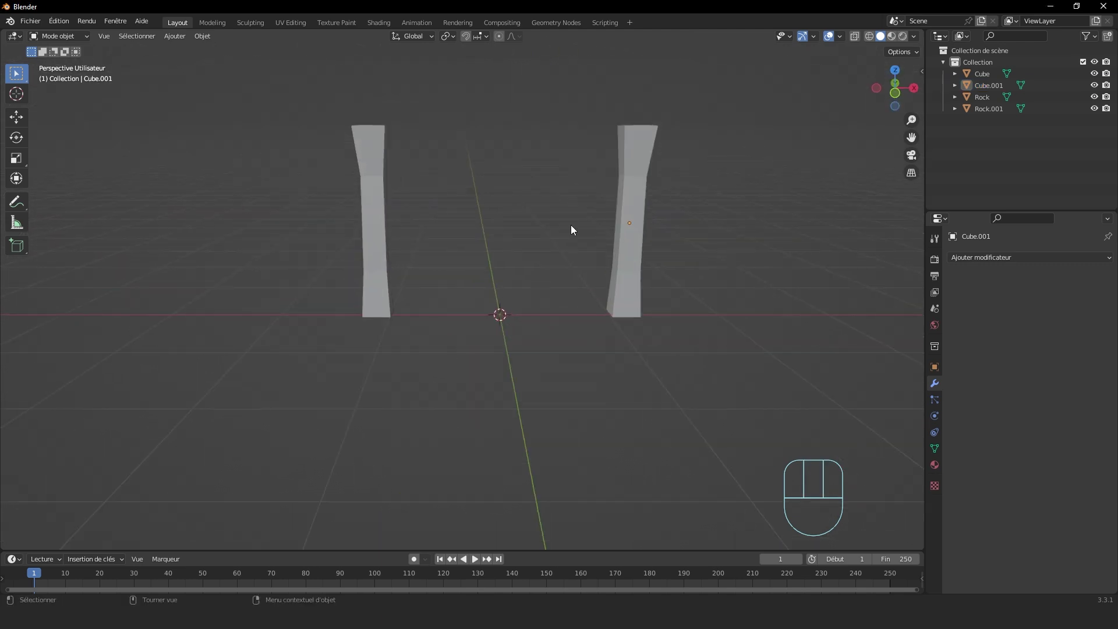
# Step: Add a cube mesh at the world origin and scale it down to a small block between the posts
pyautogui.hotkey('shift', 'a')
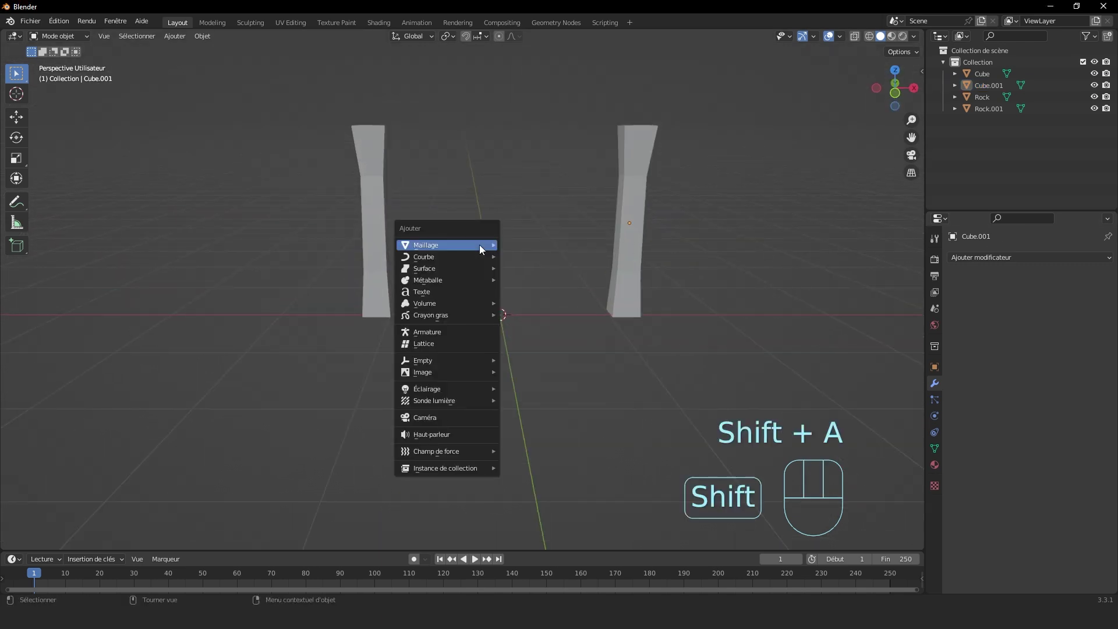
pyautogui.moveTo(481, 245)
pyautogui.click(544, 260)
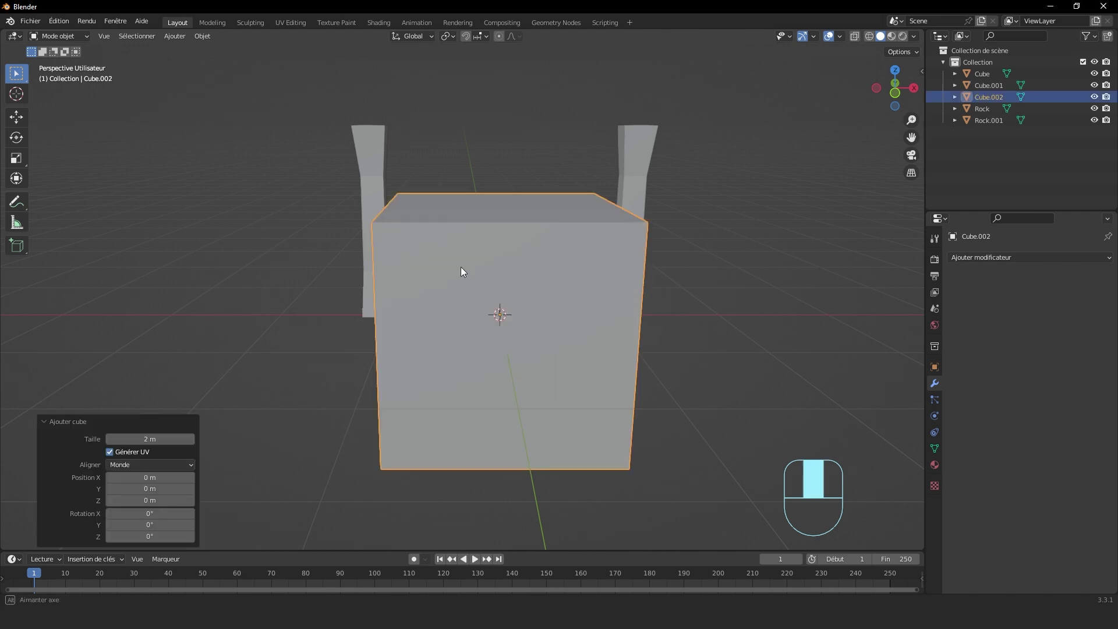
pyautogui.moveTo(460, 267); pyautogui.dragTo(579, 282, button='middle')
pyautogui.press('s')
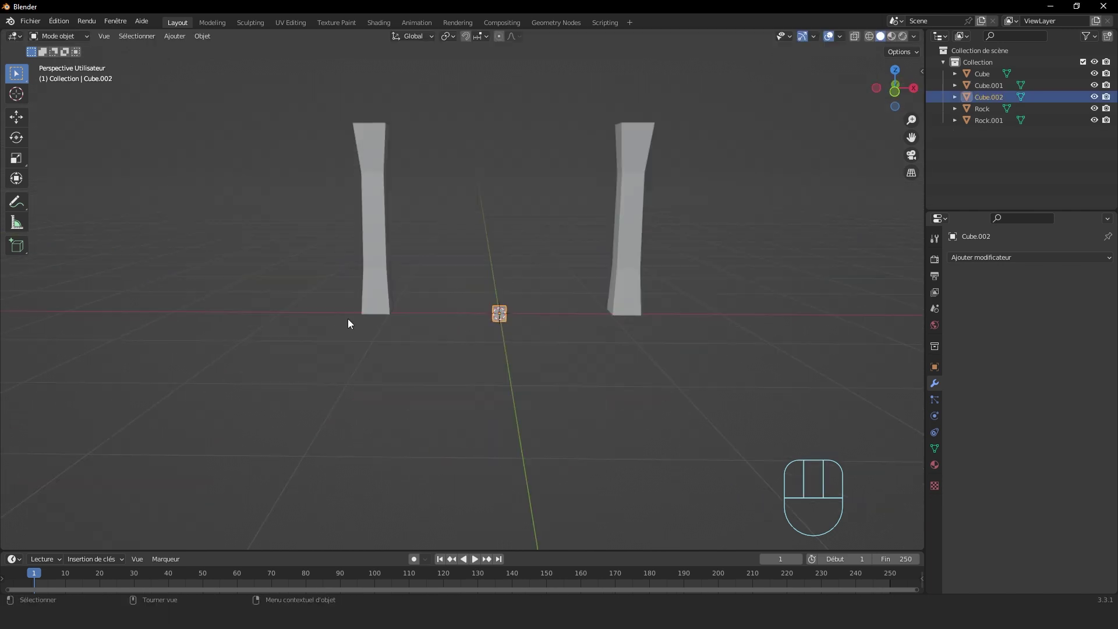
# Step: Stretch the small block along the X axis by about 18.52 to form a beam spanning the two posts
pyautogui.press('s')
pyautogui.press('x')
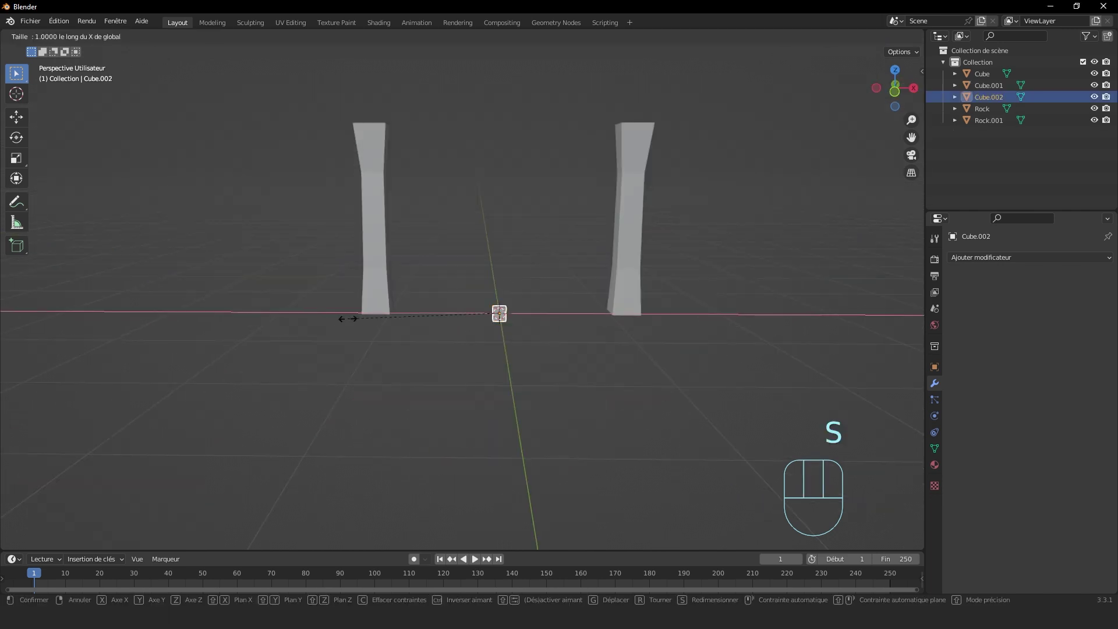
pyautogui.press('s')
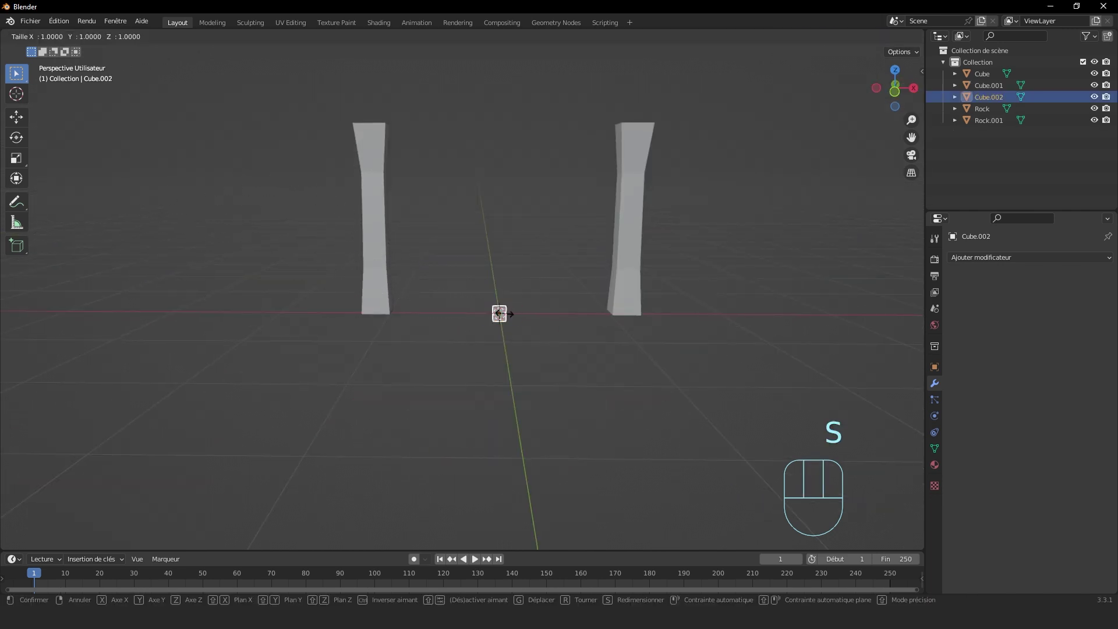
pyautogui.press('x')
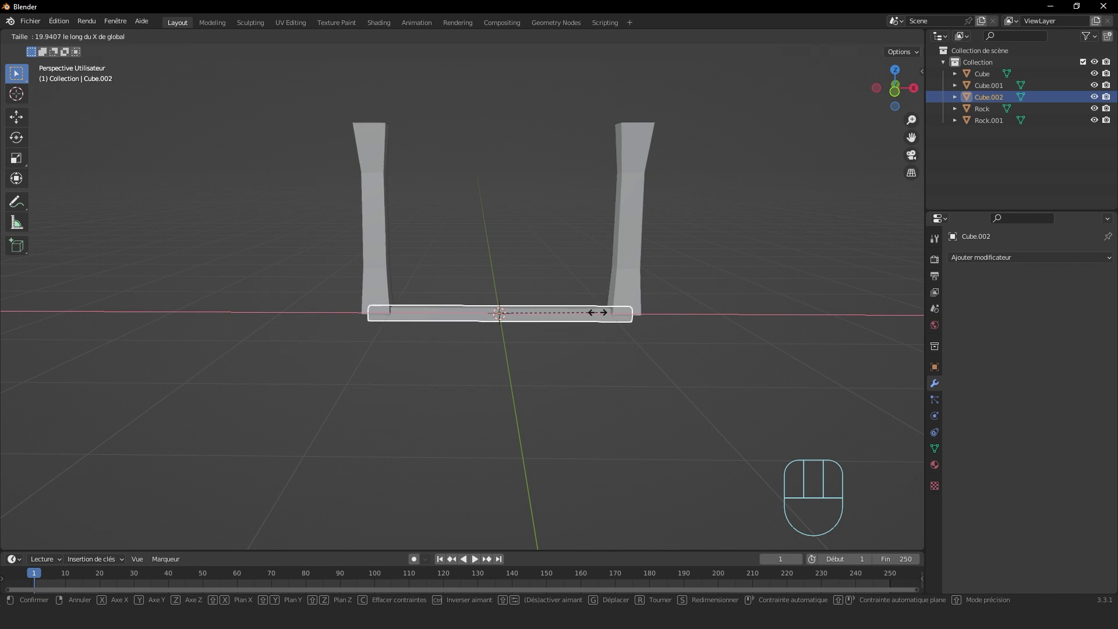
pyautogui.click(590, 312)
# Step: Increase the beam's height along Z and scale its depth along Y to about 0.499
pyautogui.moveTo(590, 312); pyautogui.dragTo(702, 317, button='middle')
pyautogui.press('s')
pyautogui.press('z')
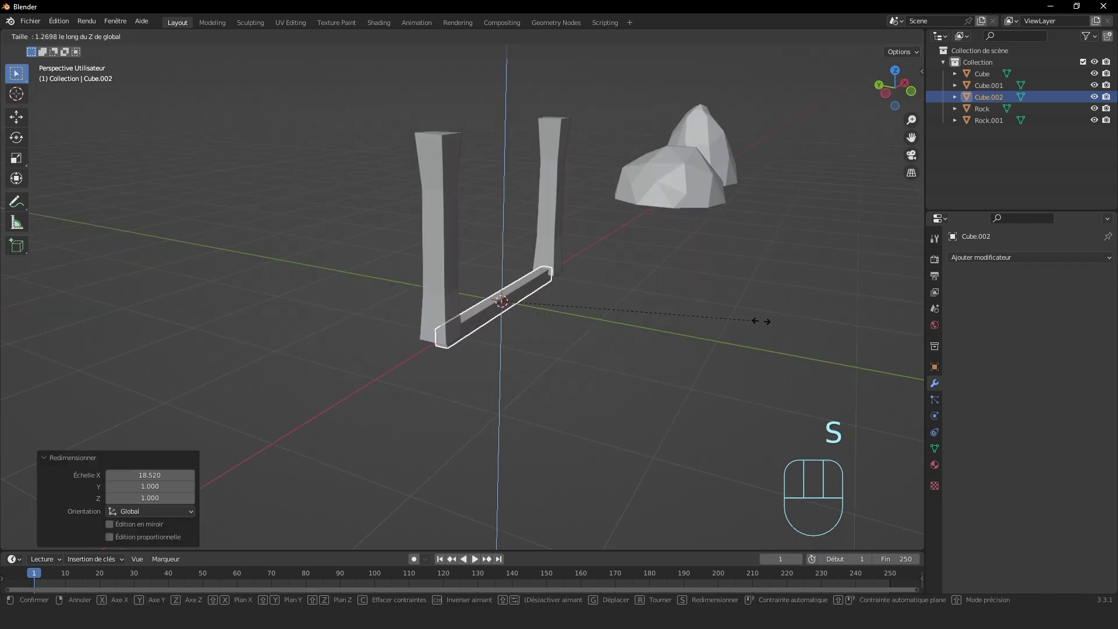
pyautogui.click(873, 316)
pyautogui.moveTo(643, 274); pyautogui.dragTo(608, 309, button='middle')
pyautogui.press('s')
pyautogui.press('y')
pyautogui.click(532, 310)
# Step: Raise the beam along Z to the upper part of the posts and scale its height by about 1.501
pyautogui.press('g')
pyautogui.press('z')
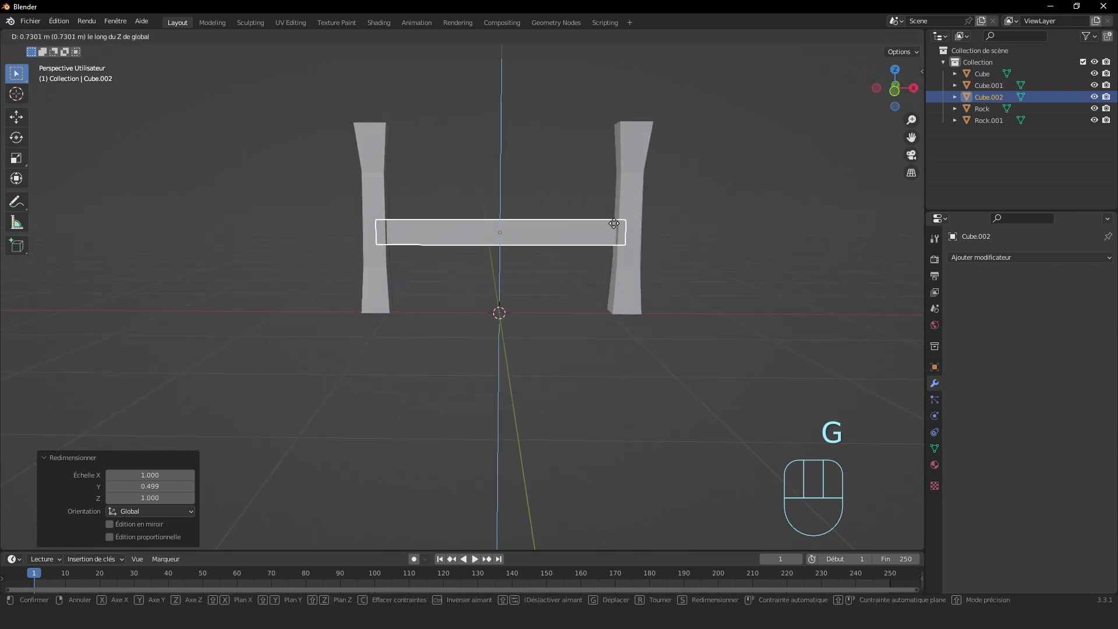
pyautogui.press('s')
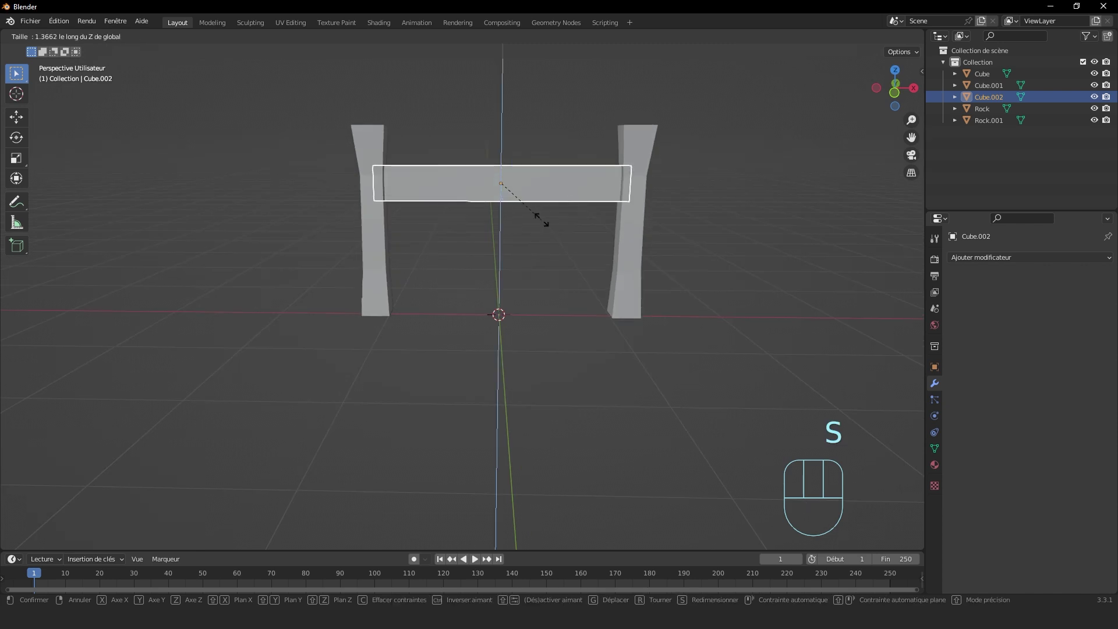
pyautogui.click(559, 219)
pyautogui.moveTo(576, 219); pyautogui.dragTo(556, 207, button='middle')
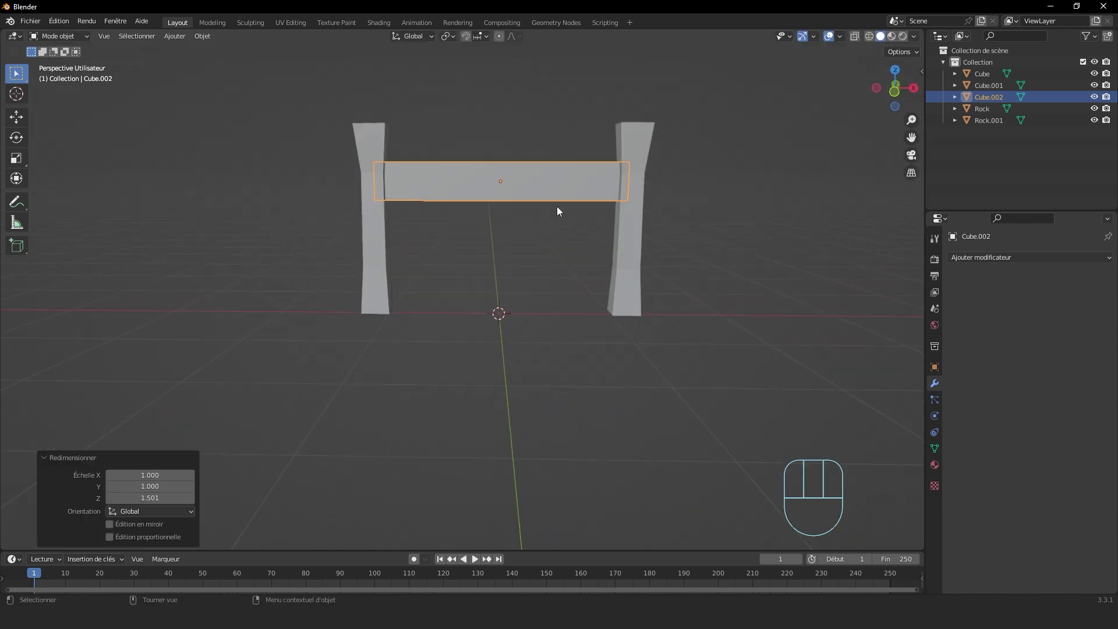
pyautogui.press('g')
pyautogui.press('z')
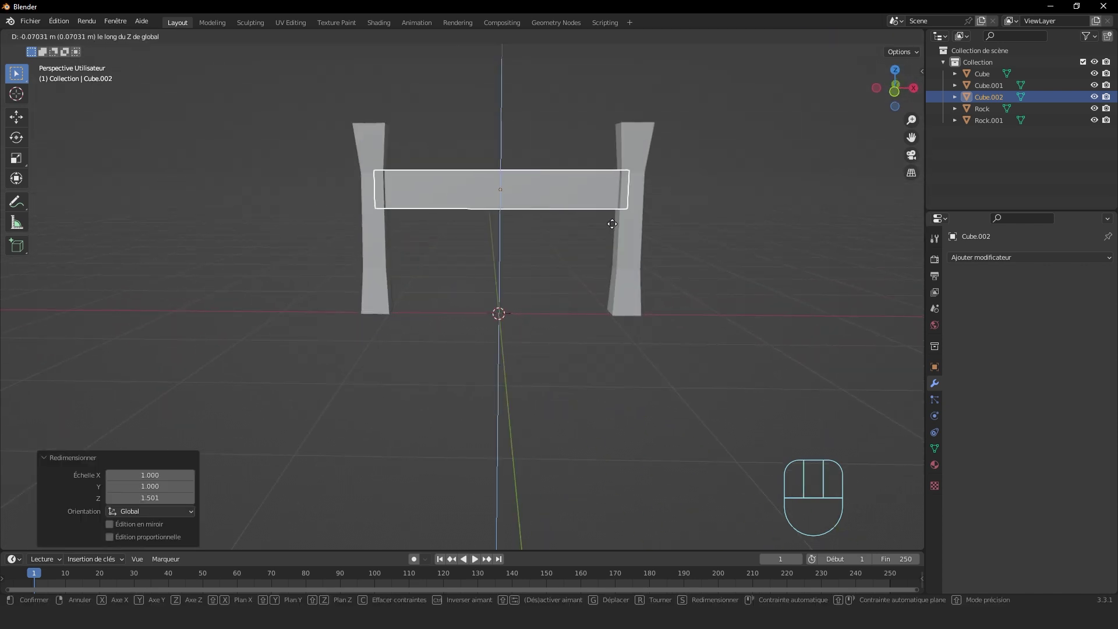
pyautogui.click(612, 221)
pyautogui.press('Tab')
pyautogui.scroll(-5, 636, 235)
pyautogui.press('Tab')
pyautogui.scroll(4, 466, 243)
pyautogui.moveTo(545, 209); pyautogui.dragTo(553, 225, button='middle')
pyautogui.press('Tab')
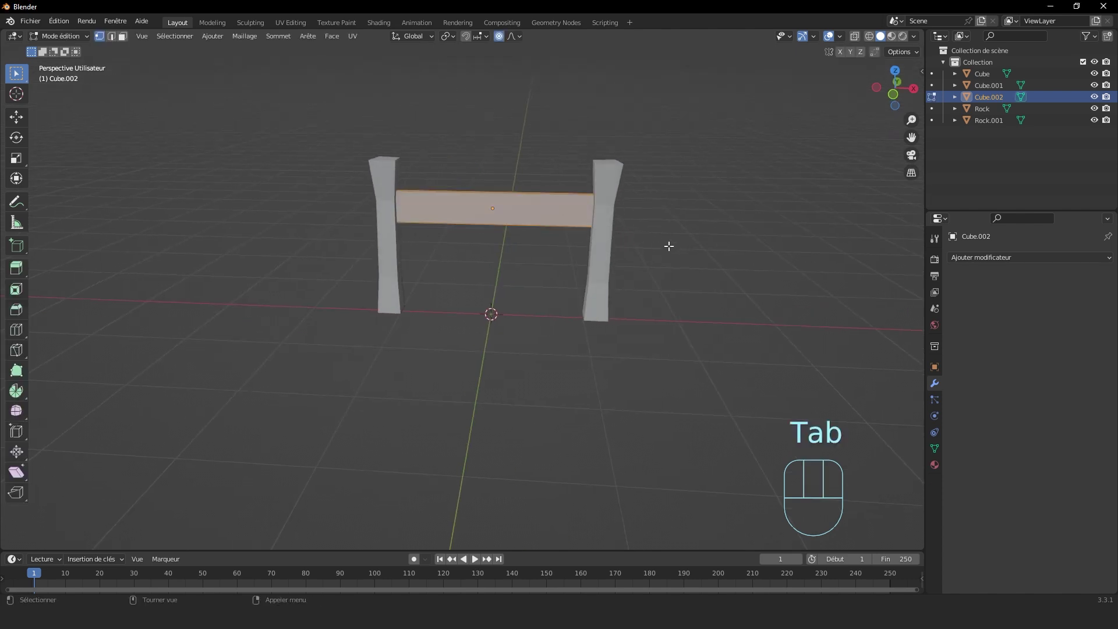
pyautogui.scroll(-5, 667, 250)
pyautogui.press('Tab')
pyautogui.scroll(4, 586, 269)
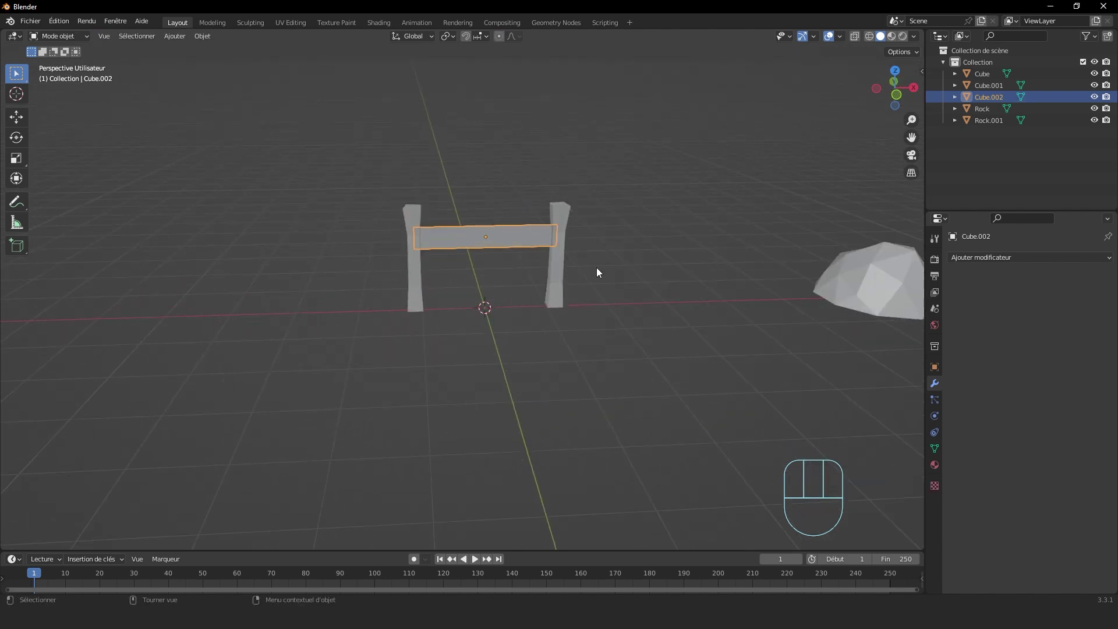
# Step: Lengthen the beam so both of its ends extend past the outer sides of the posts
pyautogui.press('s')
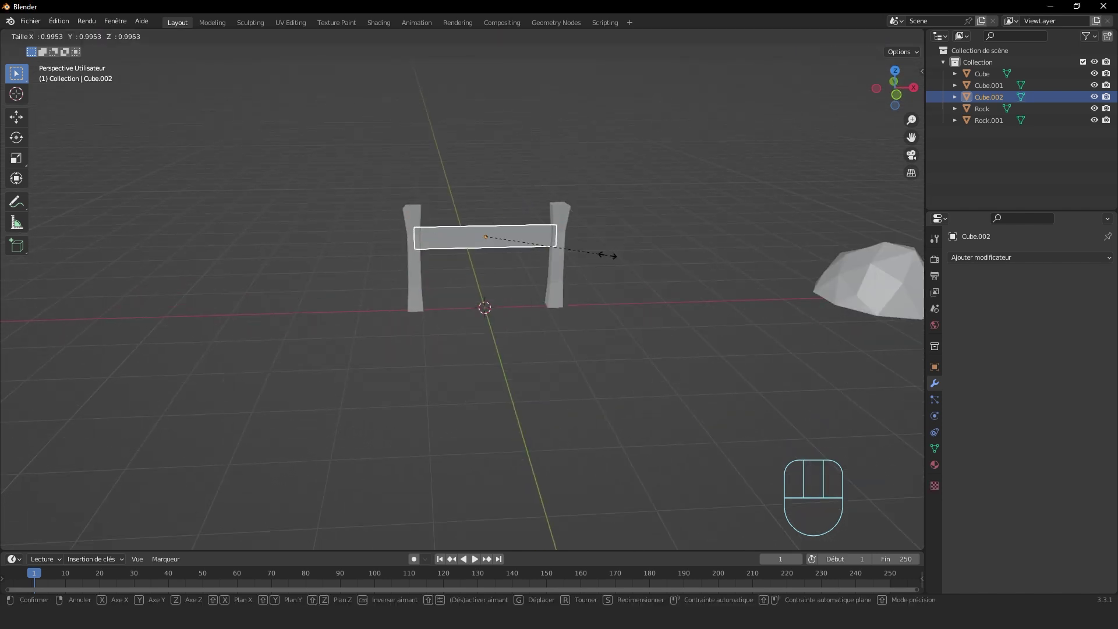
pyautogui.click(637, 257)
pyautogui.press('Tab')
pyautogui.scroll(-4, 612, 260)
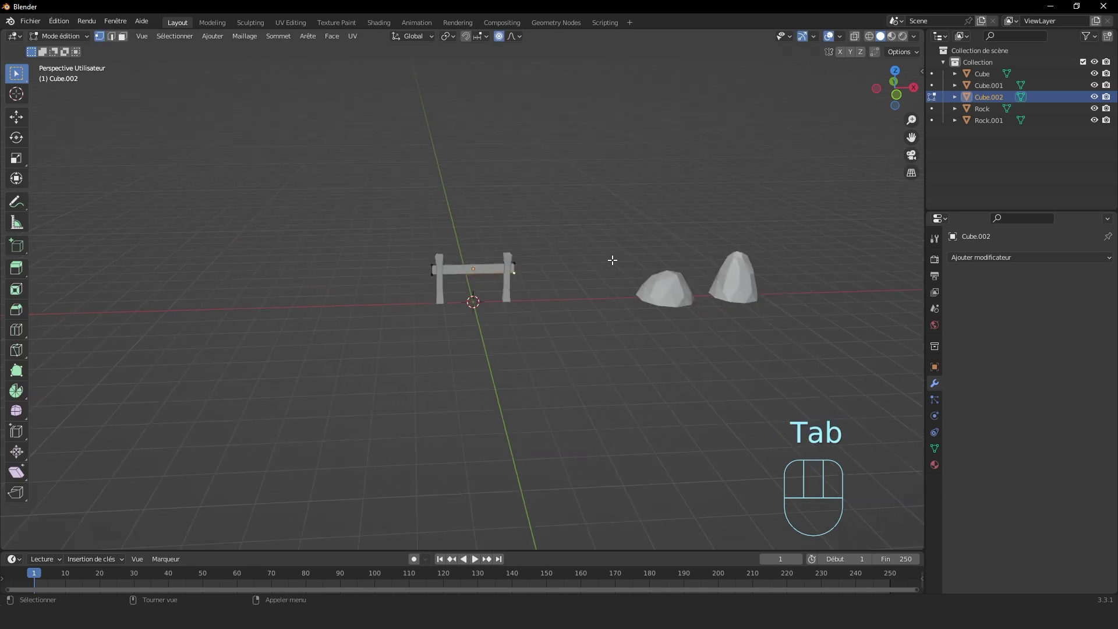
pyautogui.scroll(4, 519, 278)
pyautogui.press('Tab')
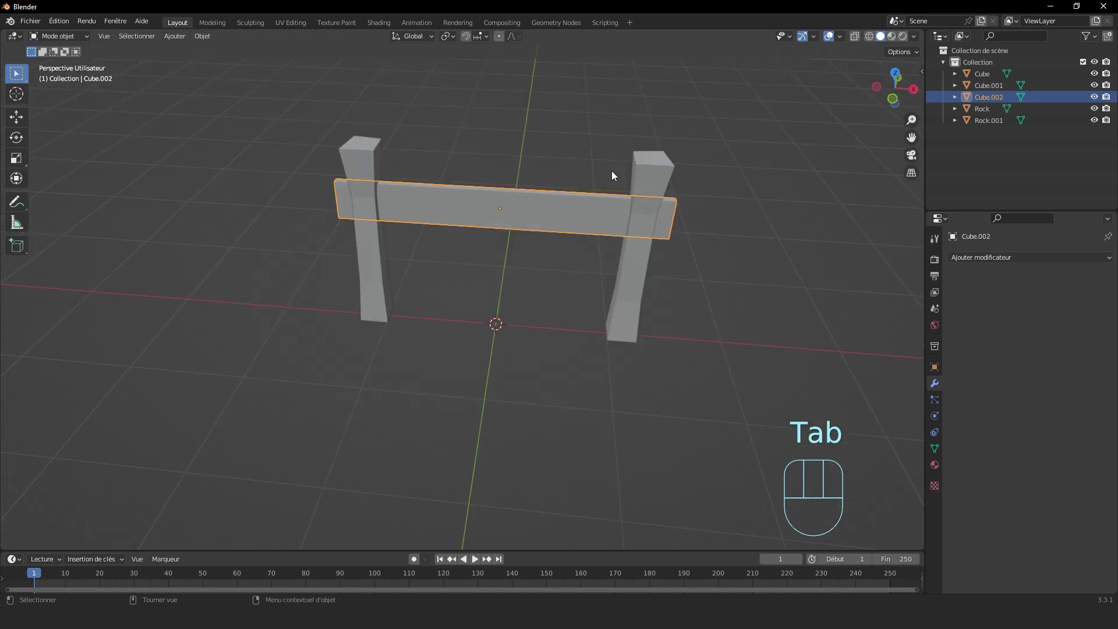
# Step: Add four evenly spaced vertical loop cuts along the beam in edit mode without sliding them
pyautogui.press('Tab')
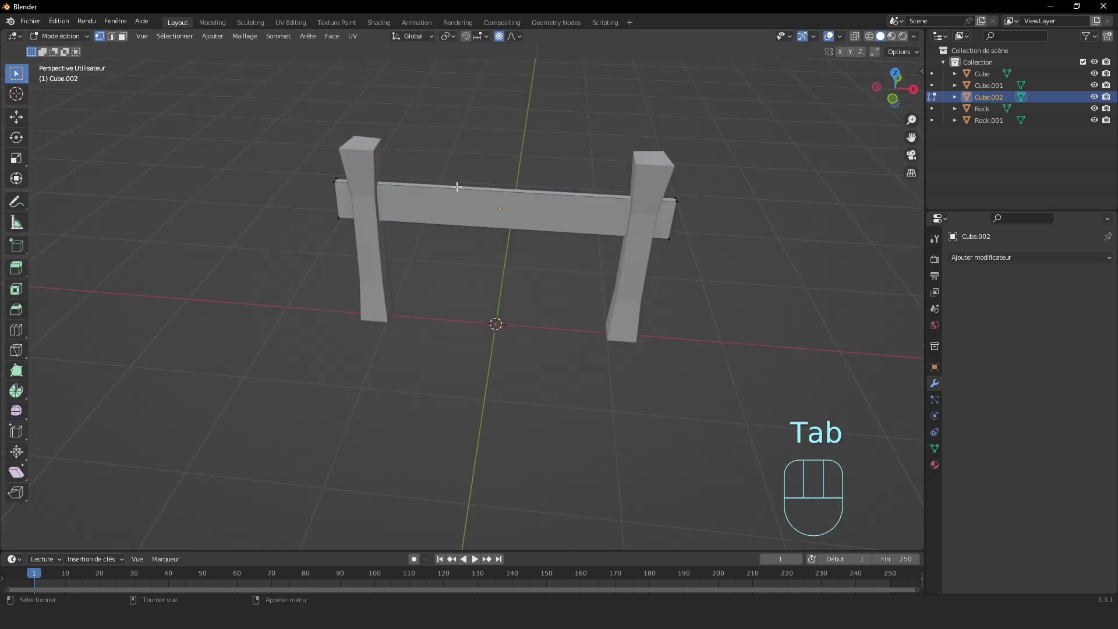
pyautogui.hotkey('ctrl', 'r')
pyautogui.scroll(2, 490, 199)
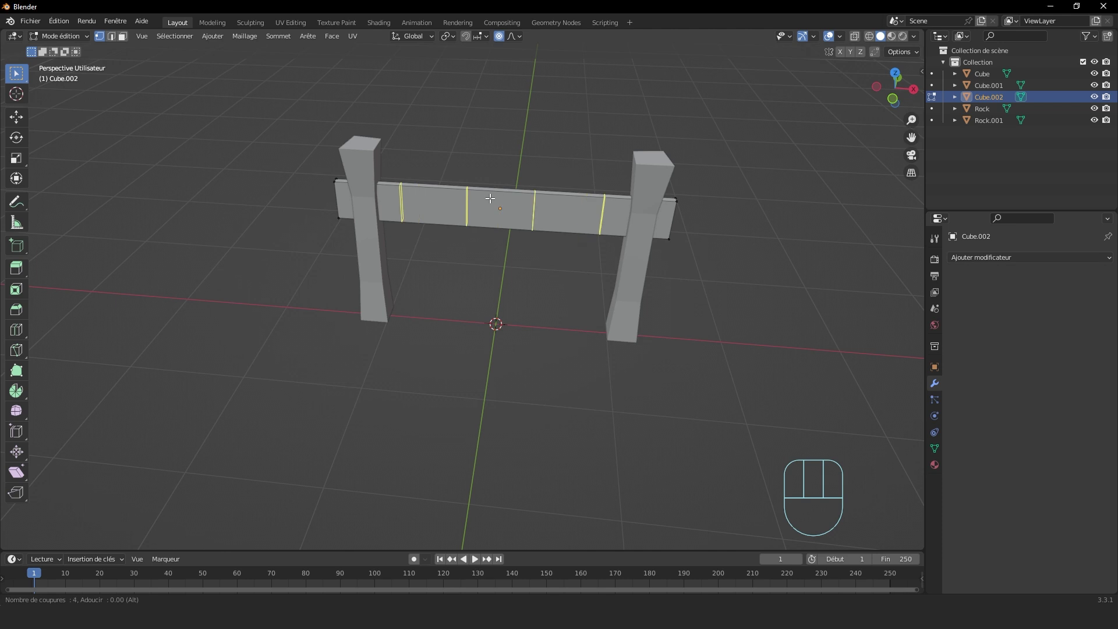
pyautogui.click(489, 199)
pyautogui.rightClick(510, 201)
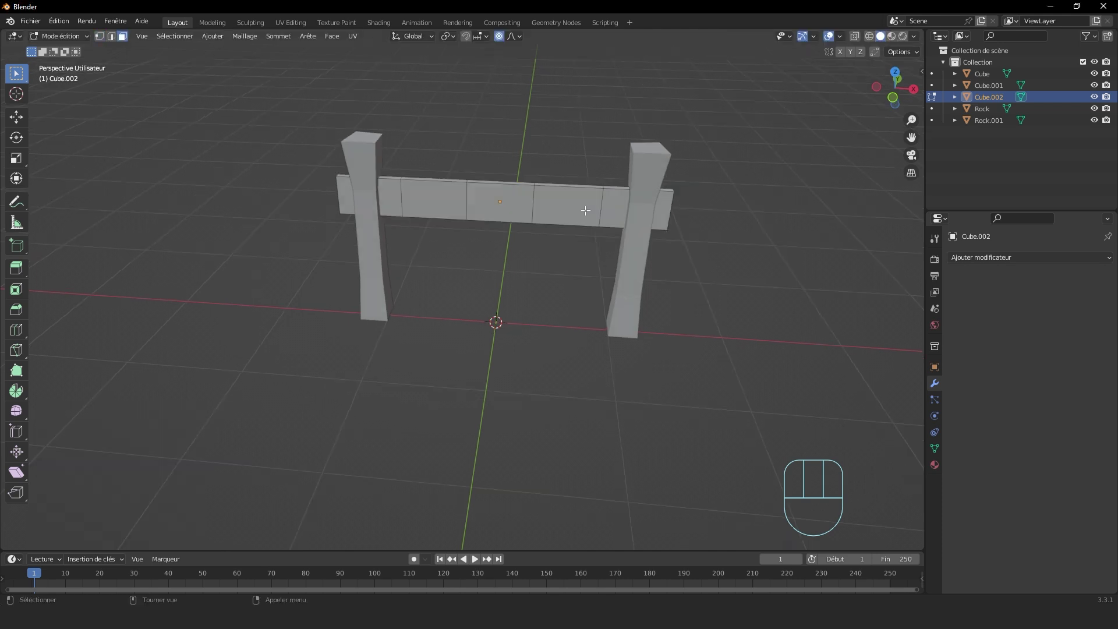
# Step: Select the end faces at both extremities of the beam
pyautogui.moveTo(408, 245); pyautogui.dragTo(501, 219, button='middle')
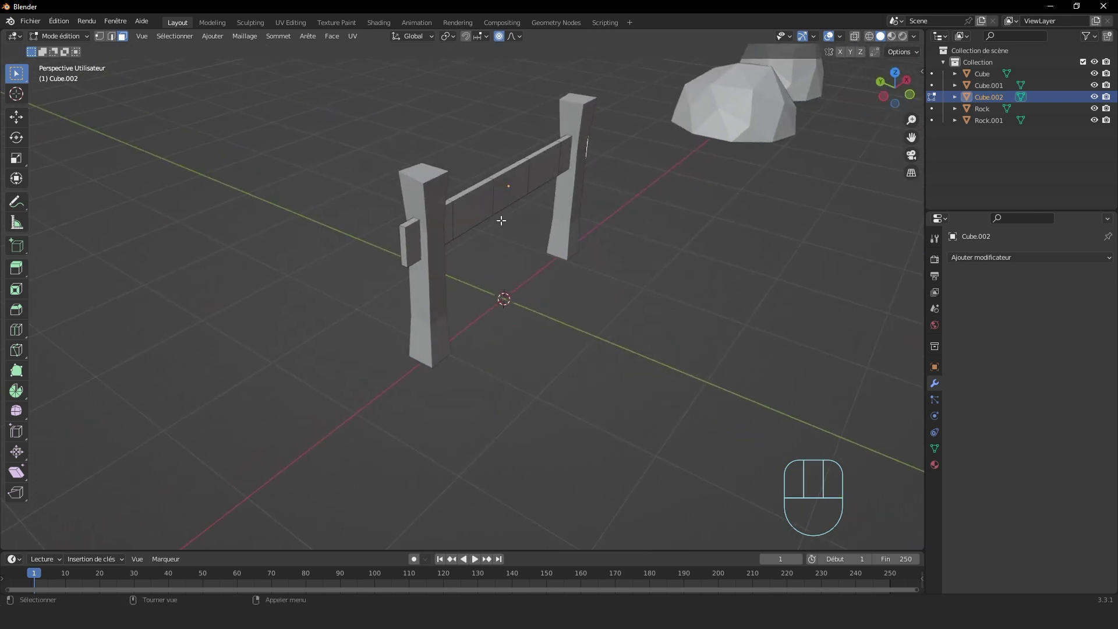
pyautogui.moveTo(592, 232); pyautogui.dragTo(519, 205, button='middle')
# Step: Try shrinking the beam's end faces with X locked and uniformly to about 0.698, and undo both scalings
pyautogui.press('s')
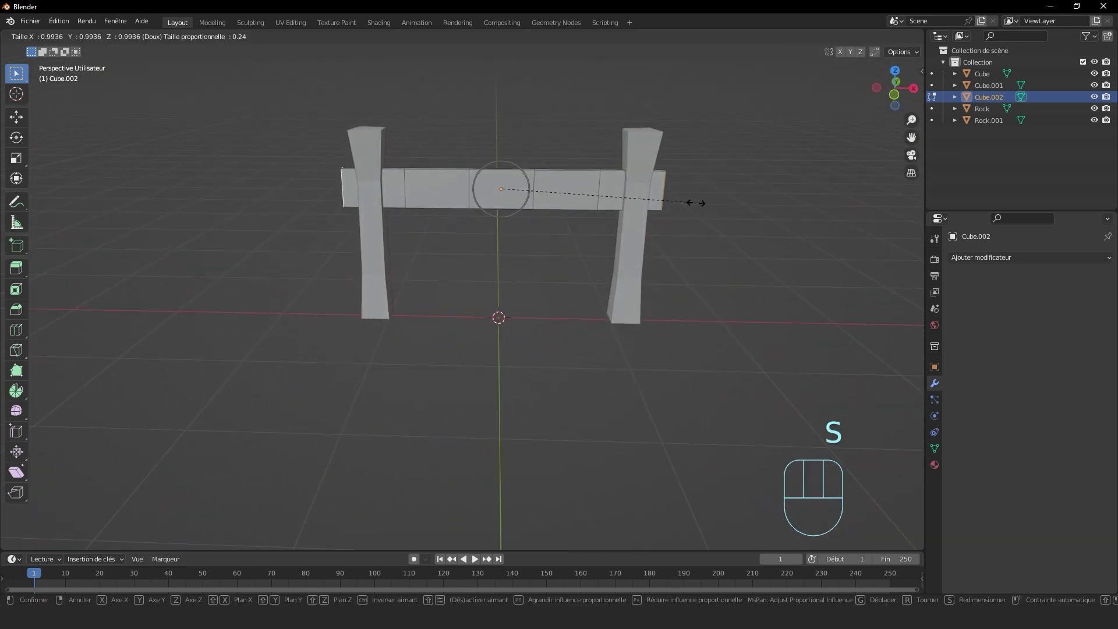
pyautogui.hotkey('shift', 'x')
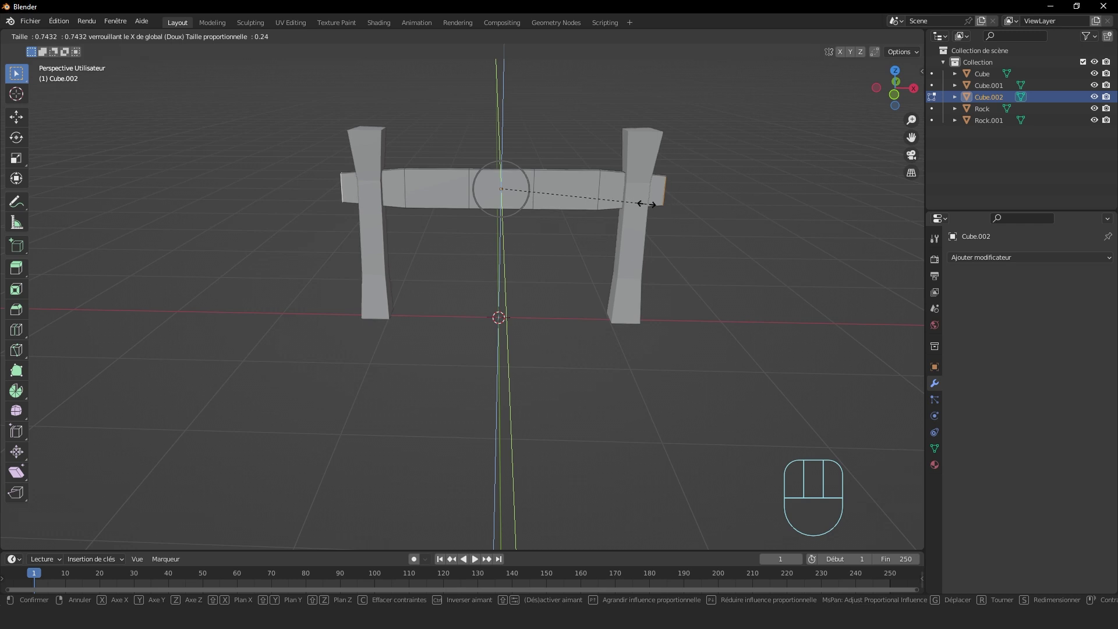
pyautogui.click(628, 202)
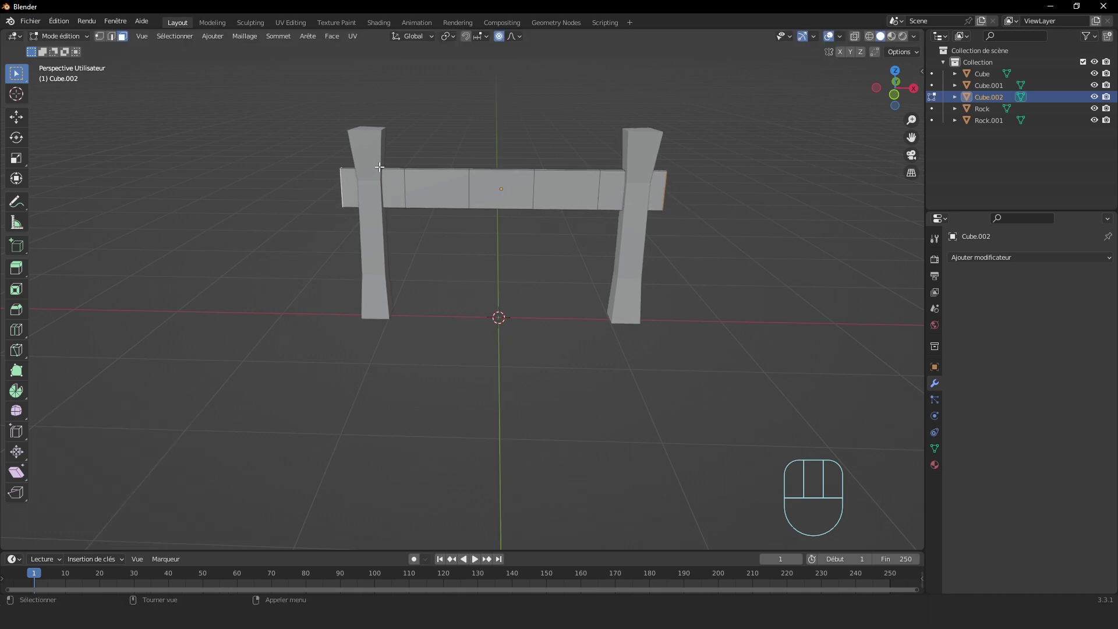
pyautogui.press('s')
pyautogui.click(711, 206)
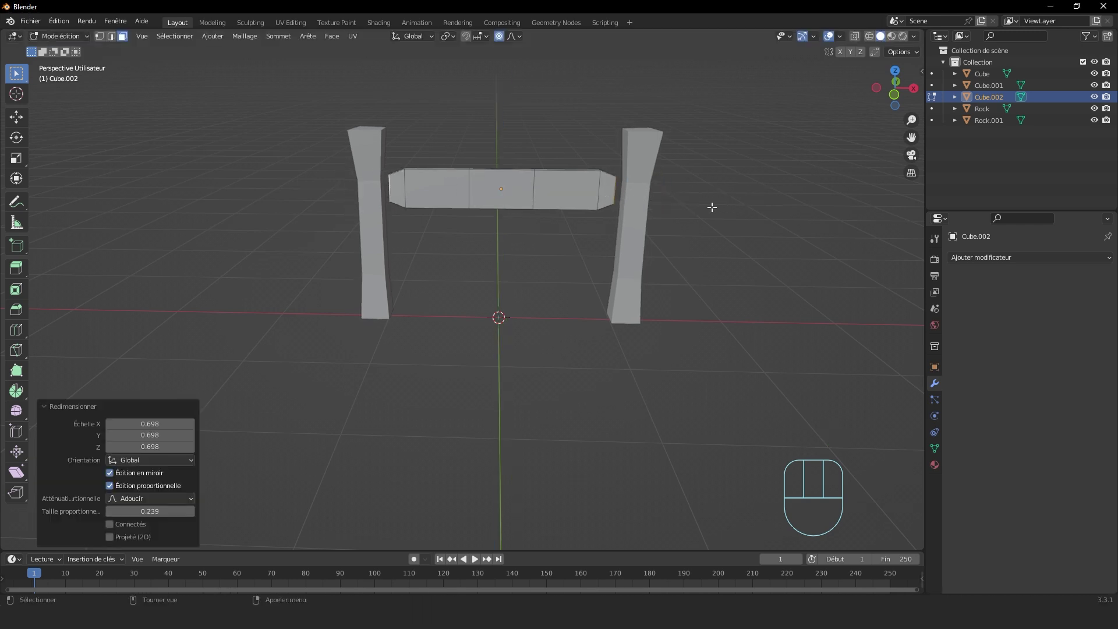
pyautogui.press('s')
pyautogui.hotkey('ctrl', 'z')
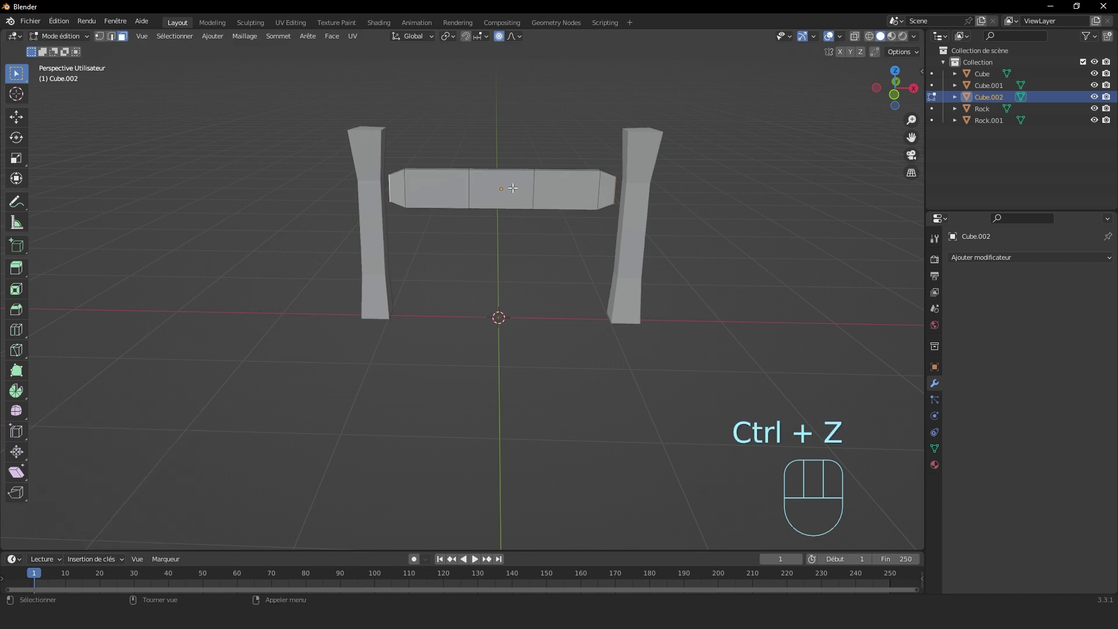
pyautogui.hotkey('ctrl', 'z')
# Step: Scale the beam's two end faces down to about 0.67 in Y and Z, keeping X locked
pyautogui.press('s')
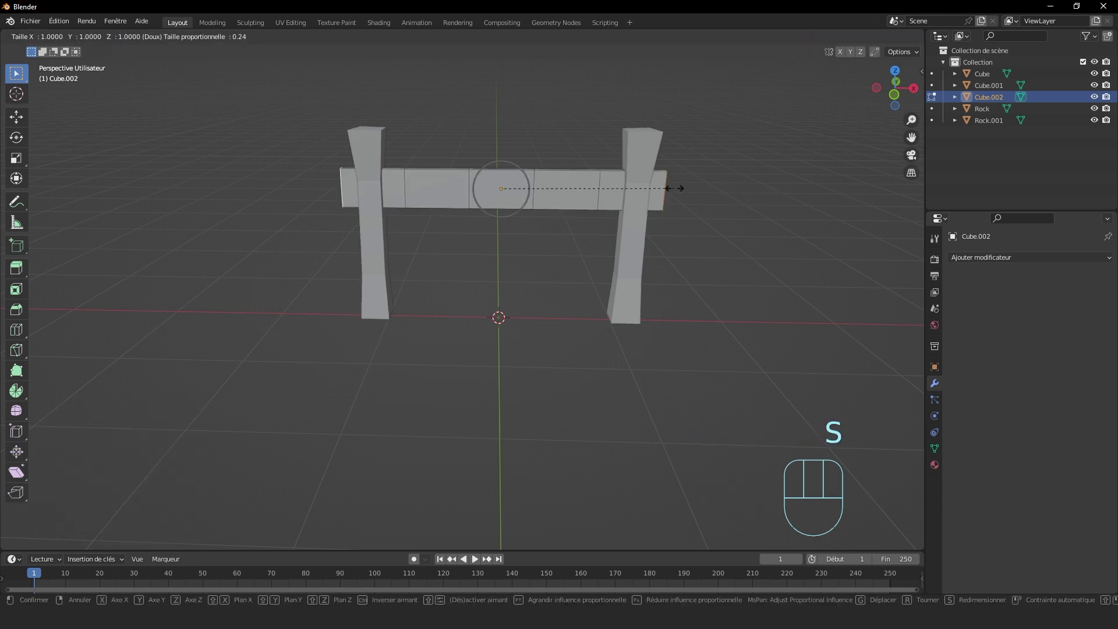
pyautogui.hotkey('shift', 'x')
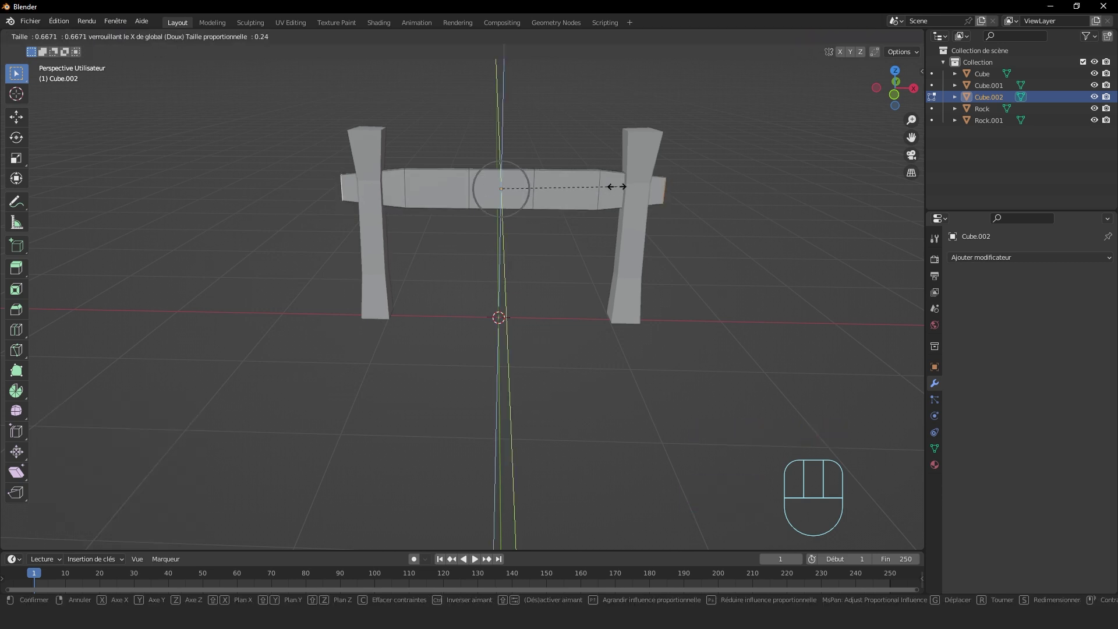
pyautogui.click(616, 186)
# Step: Select the beam's edge loop nearest the left post and slide it behind the post with a factor of about -0.472
pyautogui.scroll(6, 326, 93)
pyautogui.keyDown('shift'); pyautogui.moveTo(303, 73); pyautogui.dragTo(569, 358, button='middle'); pyautogui.keyUp('shift')
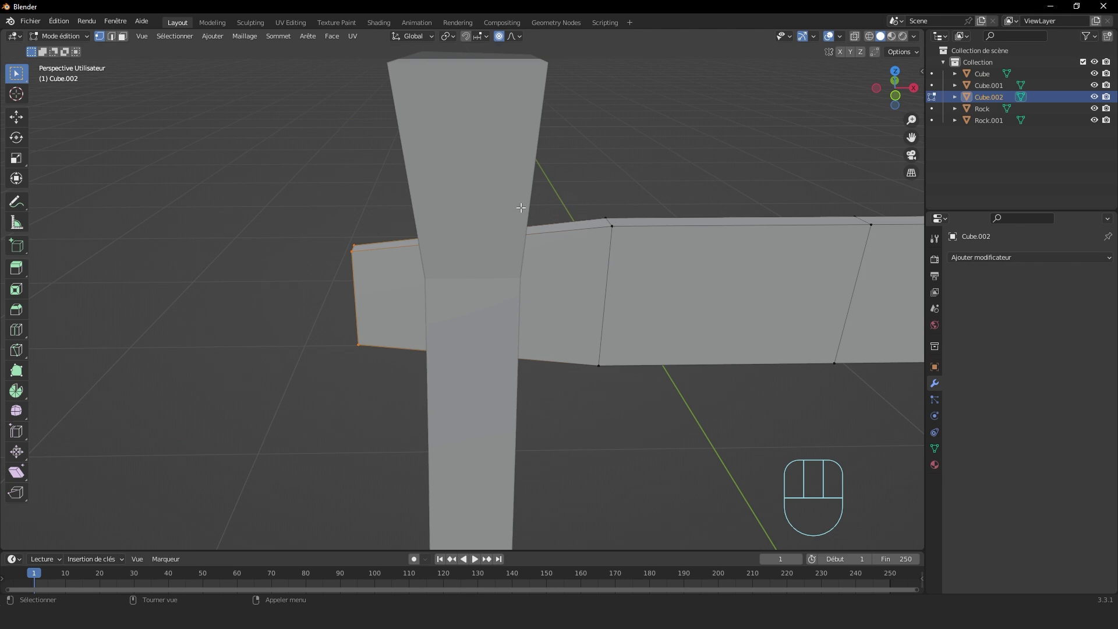
pyautogui.moveTo(520, 208); pyautogui.dragTo(521, 192, button='middle')
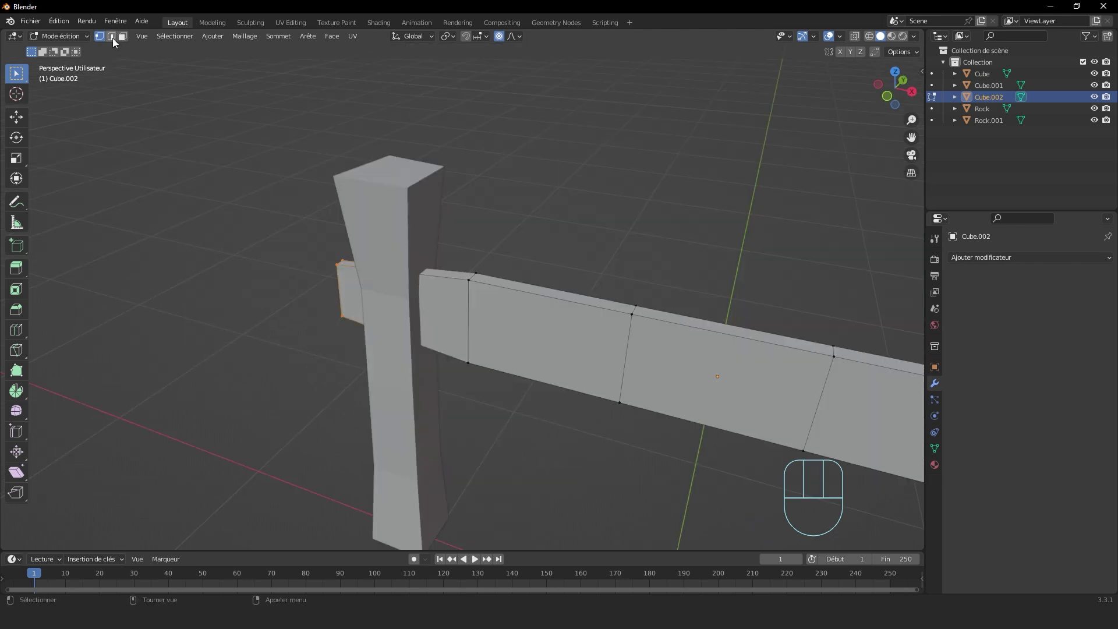
pyautogui.click(113, 37)
pyautogui.scroll(3, 459, 245)
pyautogui.keyDown('alt'); pyautogui.click(474, 281); pyautogui.keyUp('alt')
pyautogui.moveTo(474, 281); pyautogui.dragTo(534, 215, button='middle')
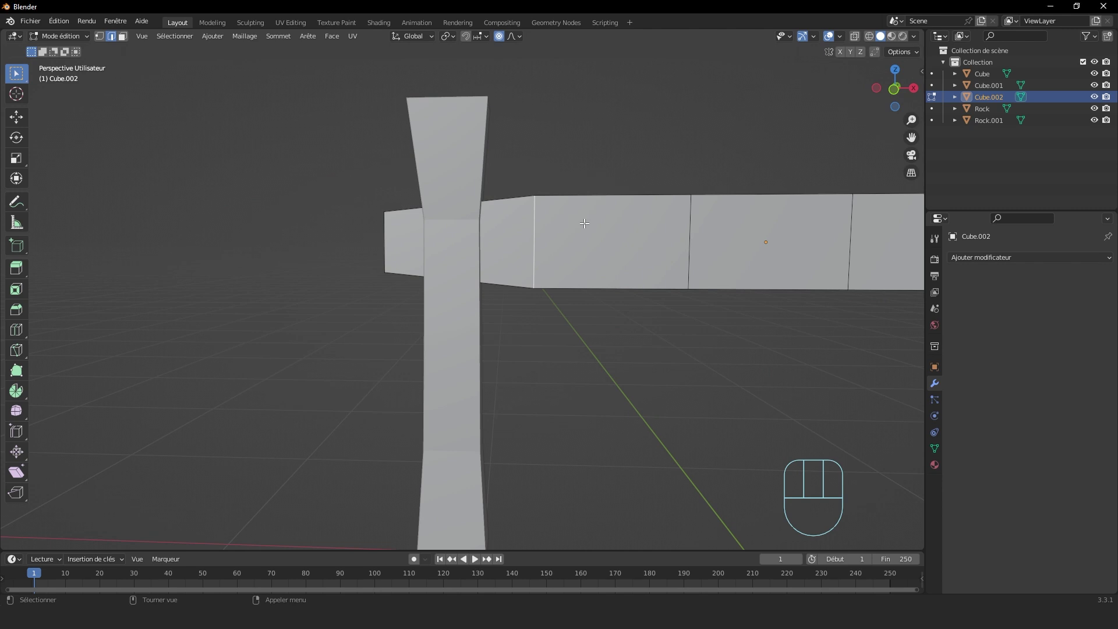
pyautogui.press('g')
pyautogui.press('g')
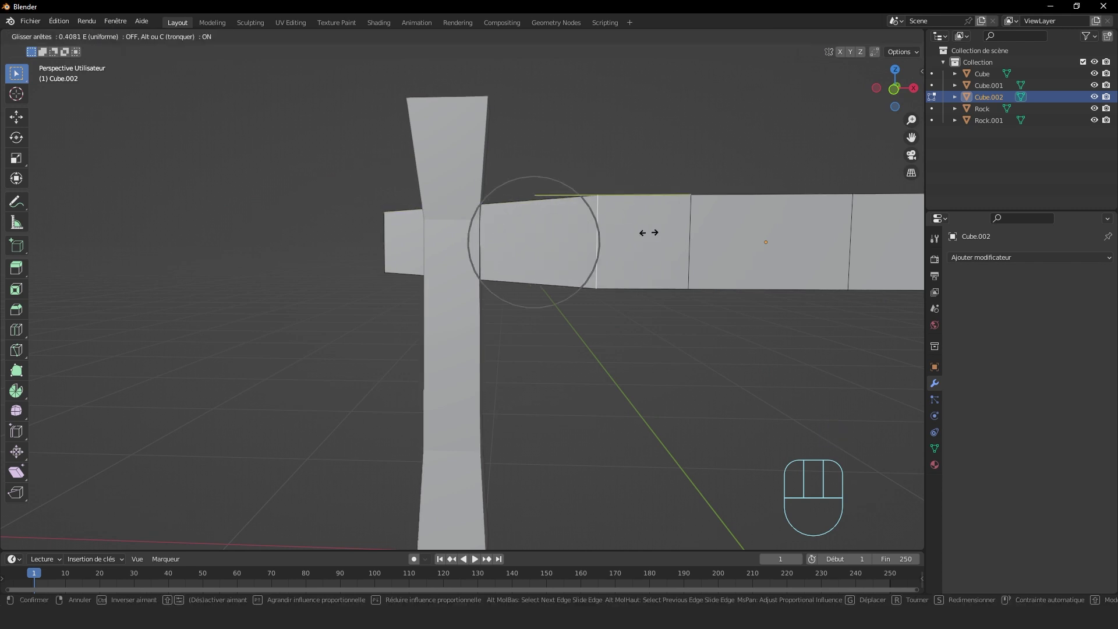
pyautogui.click(514, 223)
# Step: Scale up the edge loop behind the left post to thicken the beam there
pyautogui.press('s')
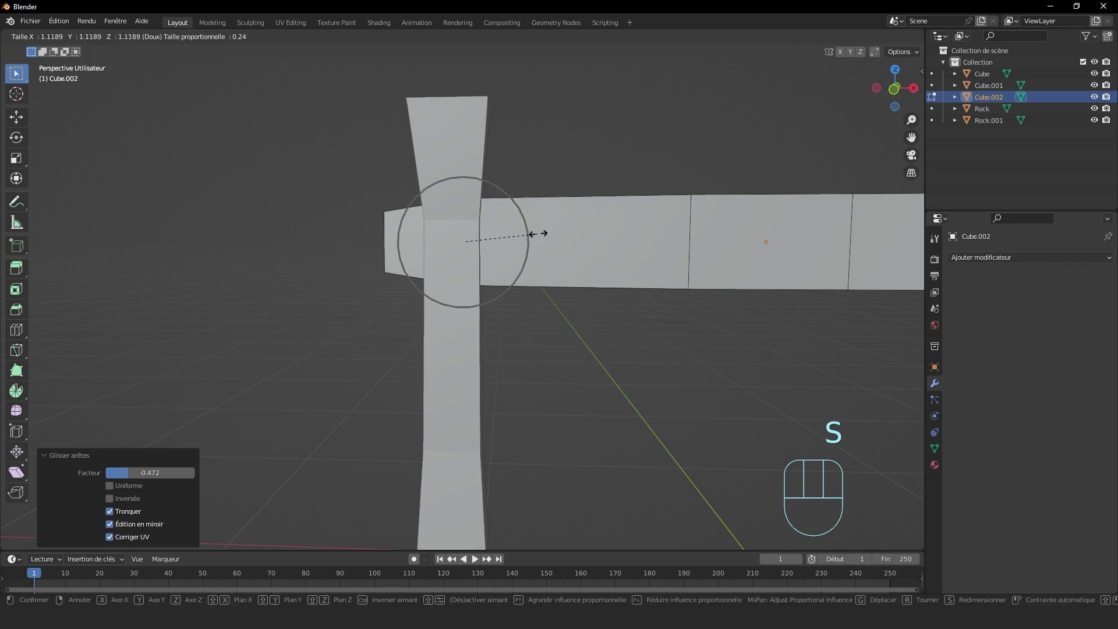
pyautogui.click(570, 234)
pyautogui.press('Tab')
pyautogui.scroll(-7, 655, 277)
pyautogui.press('Tab')
pyautogui.scroll(8, 552, 293)
# Step: Slide the beam's edge loop nearest the right post over to that post and scale it up slightly
pyautogui.moveTo(568, 262); pyautogui.dragTo(541, 245, button='middle')
pyautogui.keyDown('alt'); pyautogui.click(560, 227); pyautogui.keyUp('alt')
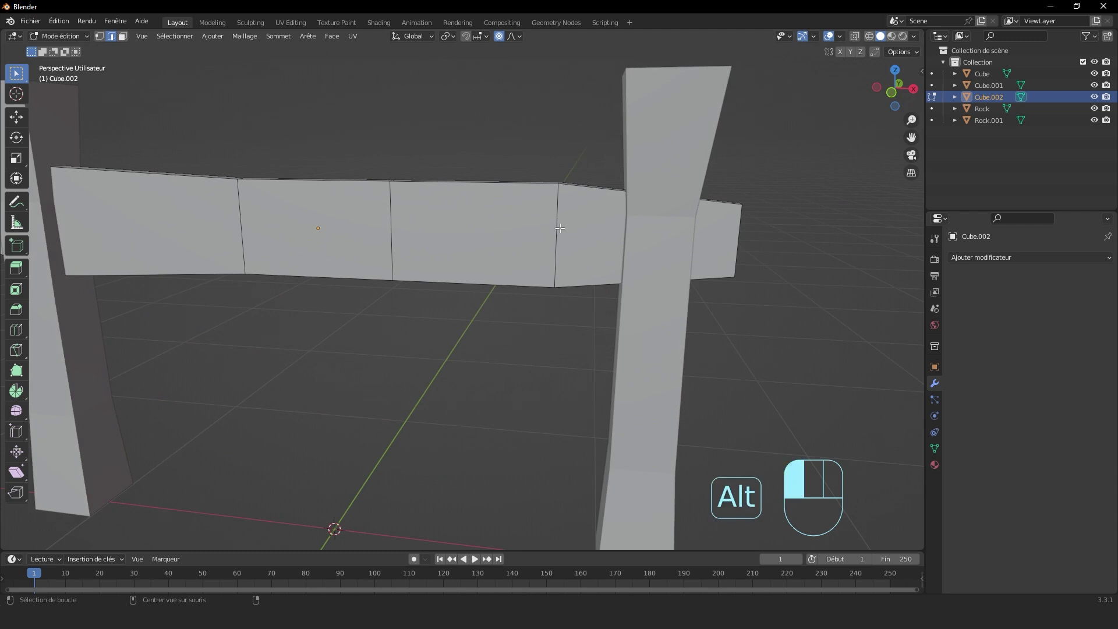
pyautogui.moveTo(622, 227); pyautogui.dragTo(610, 219, button='middle')
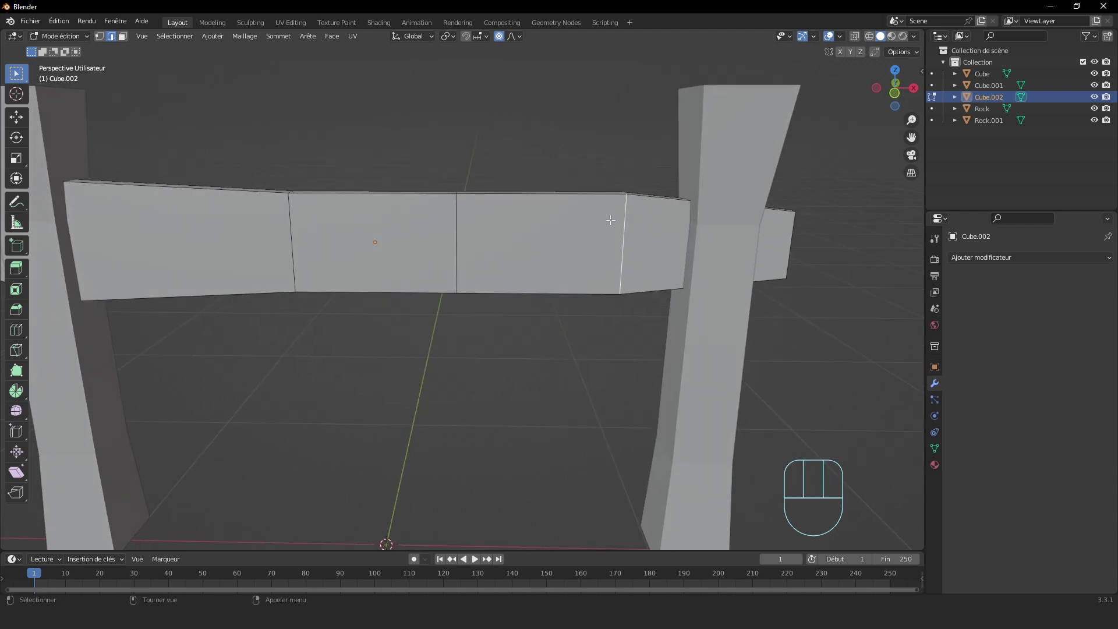
pyautogui.press('g')
pyautogui.press('g')
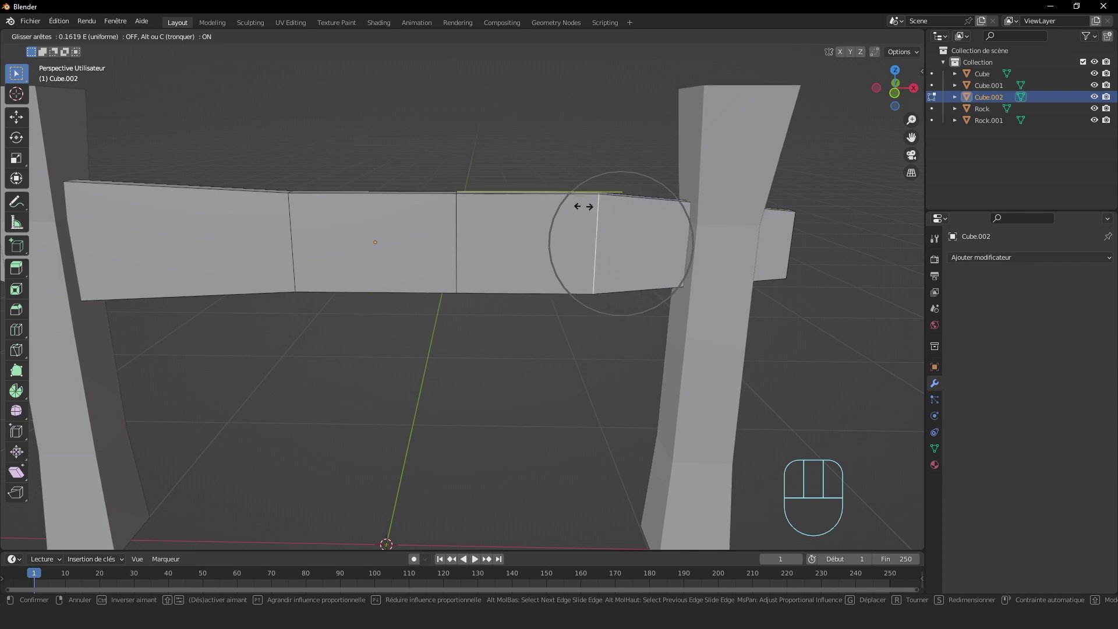
pyautogui.click(693, 231)
pyautogui.moveTo(693, 231); pyautogui.dragTo(766, 225, button='middle')
pyautogui.press('s')
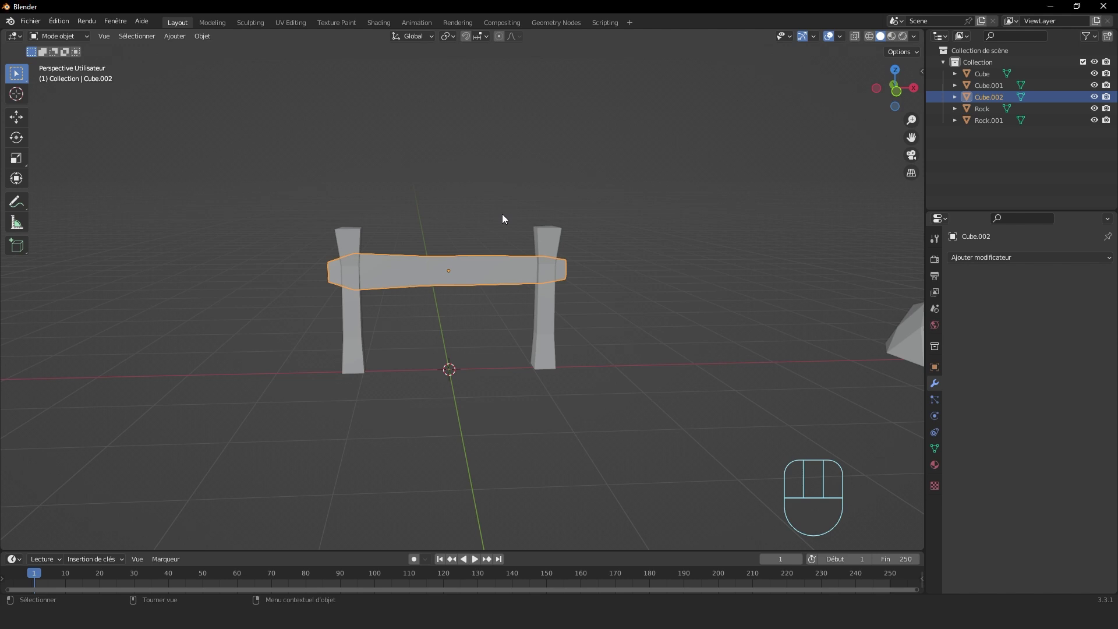
pyautogui.moveTo(502, 215); pyautogui.dragTo(520, 207, button='middle')
pyautogui.press('r')
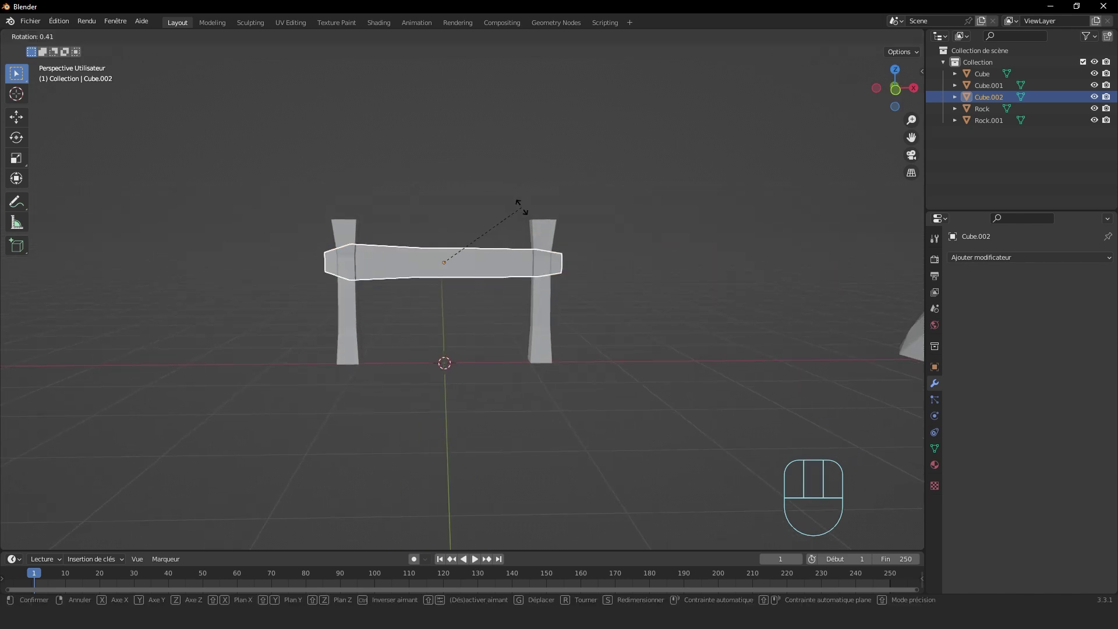
pyautogui.press('y')
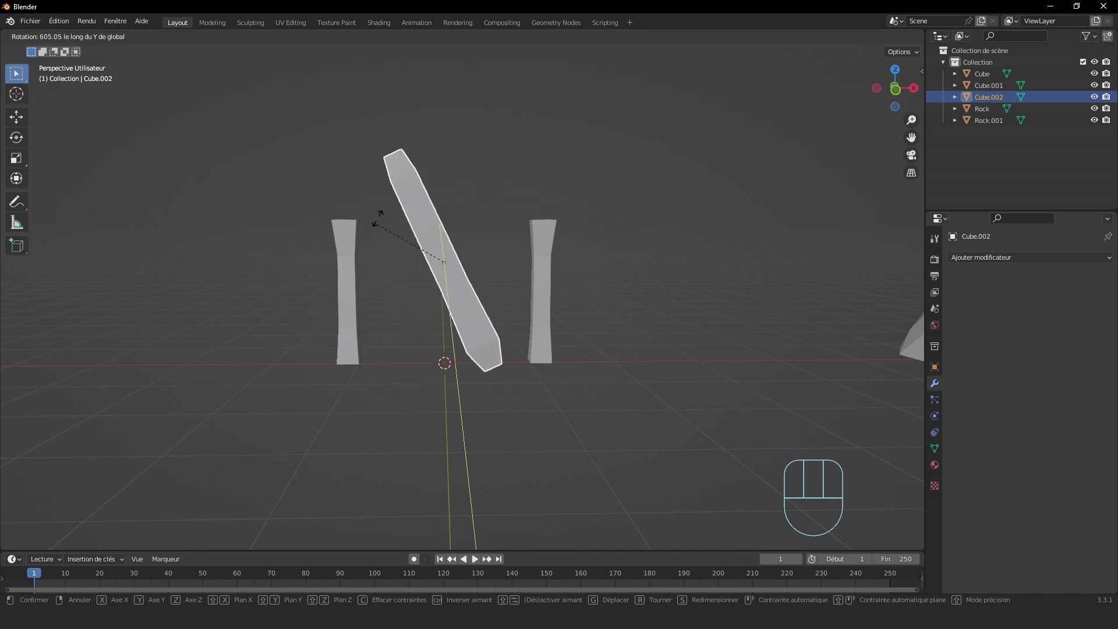
pyautogui.click(530, 214)
pyautogui.hotkey('ctrl', 'z')
# Step: Rotate the beam about 2.5° around the global Y axis so it tilts slightly between the posts
pyautogui.press('r')
pyautogui.press('y')
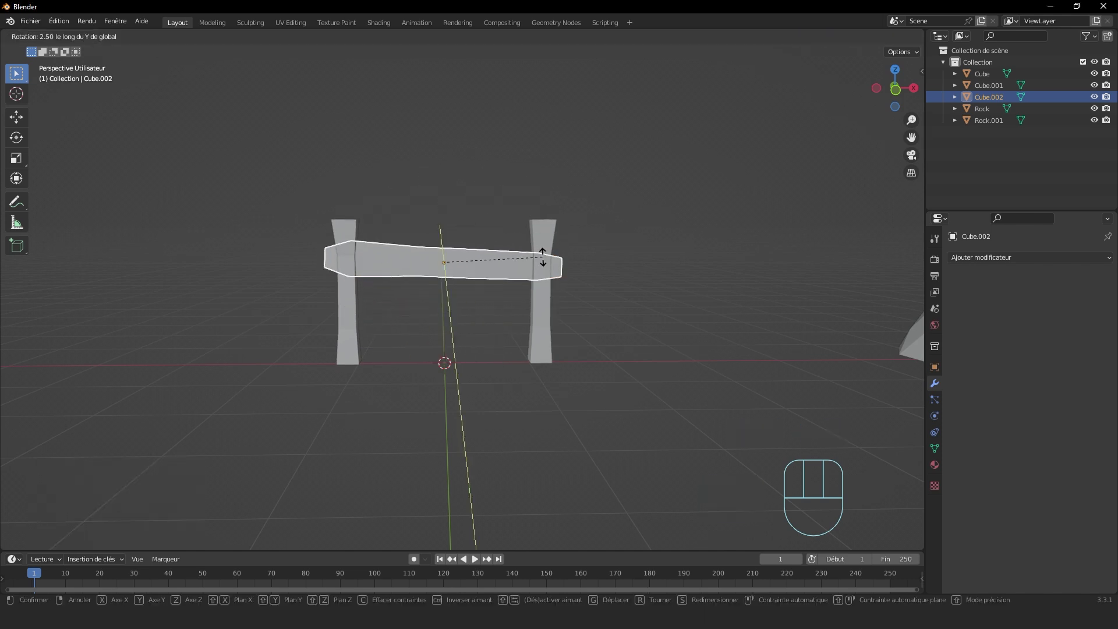
pyautogui.click(542, 256)
pyautogui.press('Tab')
pyautogui.moveTo(624, 242); pyautogui.dragTo(350, 263, button='middle')
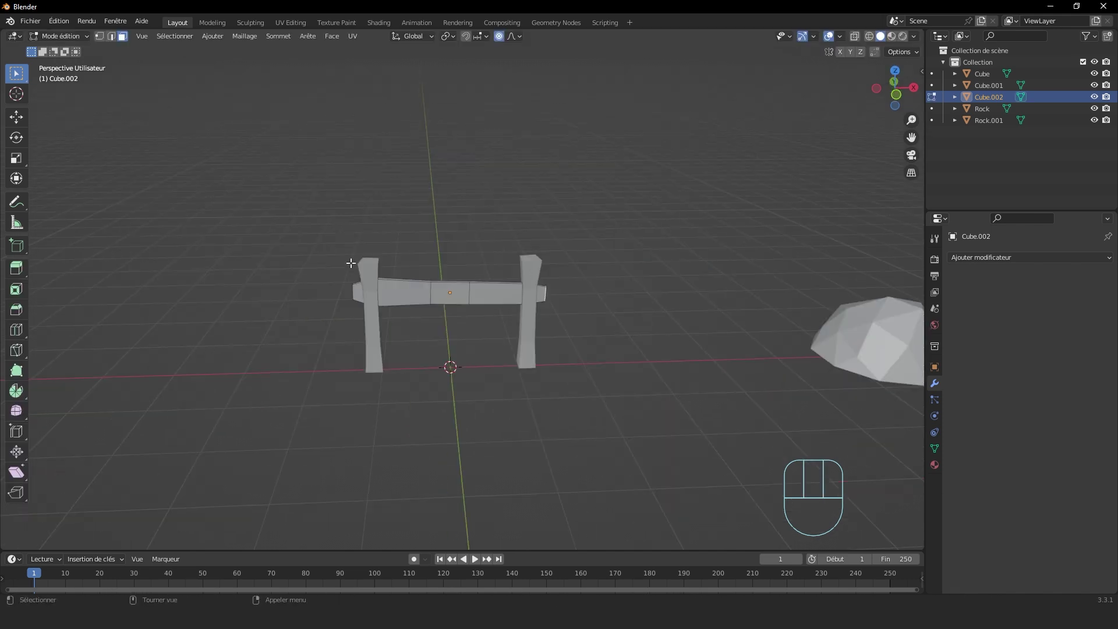
pyautogui.press('Tab')
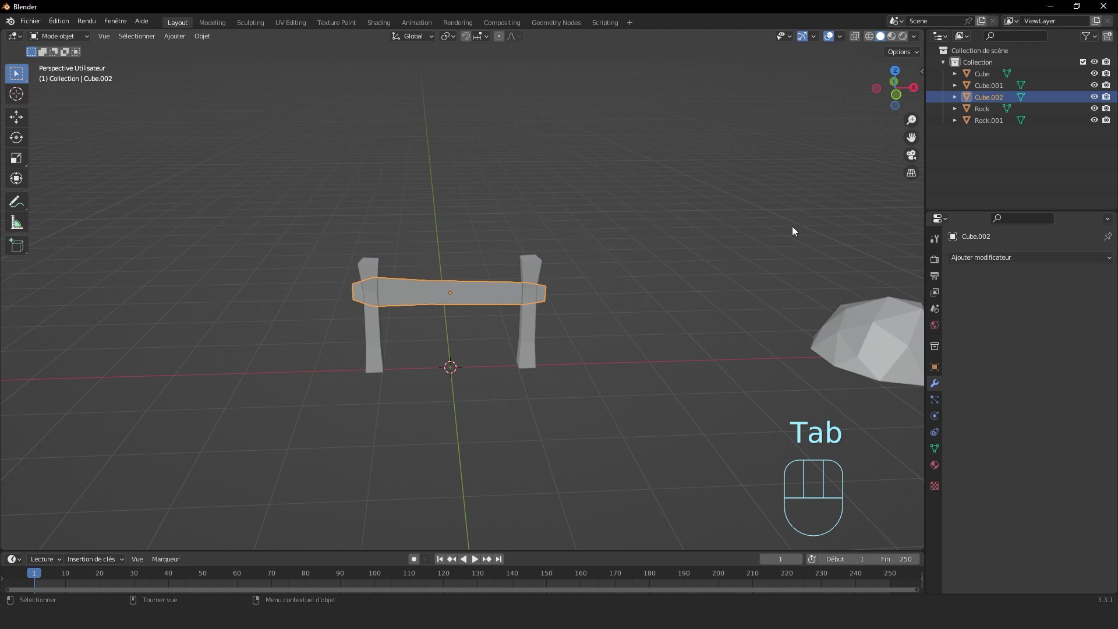
# Step: Add three centred loop cuts to the beam, one each in its right, left and middle sections between the posts
pyautogui.scroll(5, 430, 282)
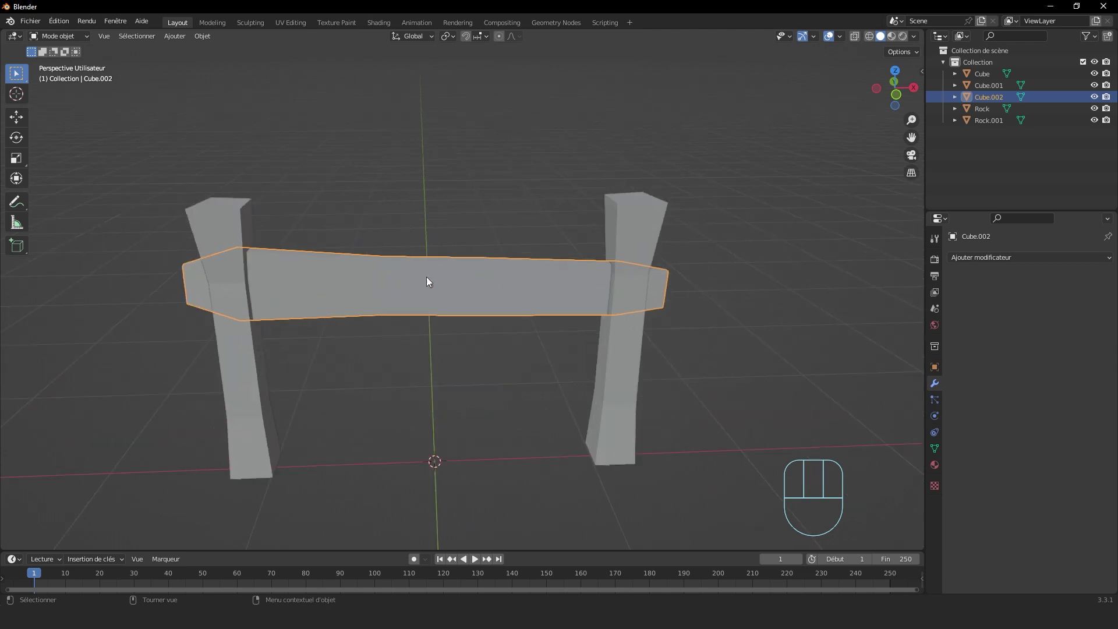
pyautogui.press('Tab')
pyautogui.hotkey('ctrl', 'r')
pyautogui.click(553, 278)
pyautogui.rightClick(550, 278)
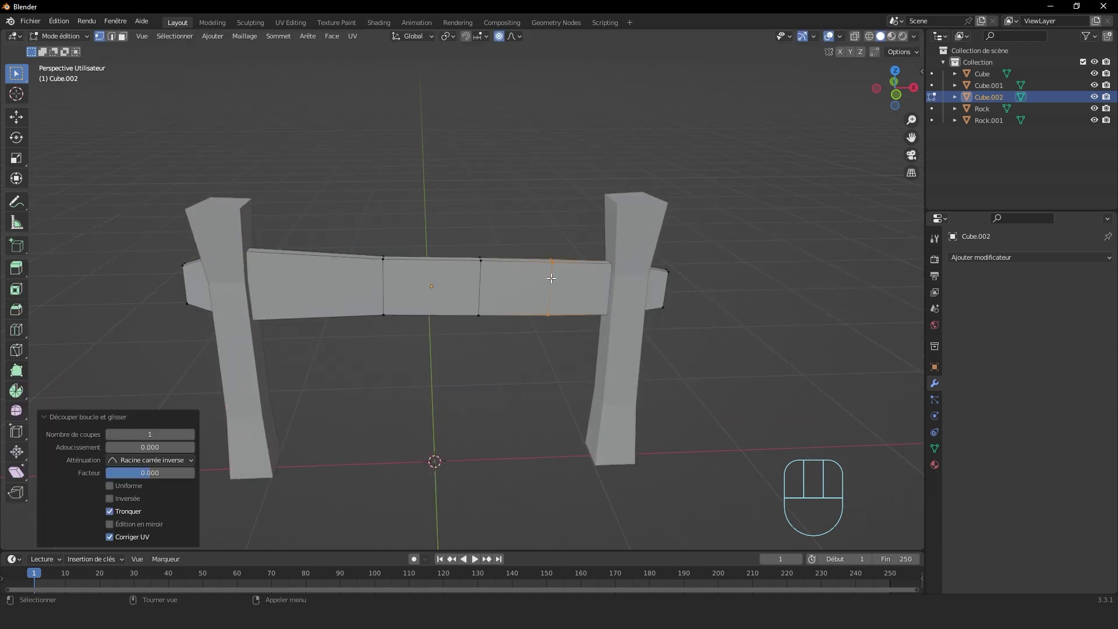
pyautogui.hotkey('ctrl', 'r')
pyautogui.click(305, 271)
pyautogui.rightClick(304, 271)
pyautogui.moveTo(294, 283); pyautogui.dragTo(318, 241, button='middle')
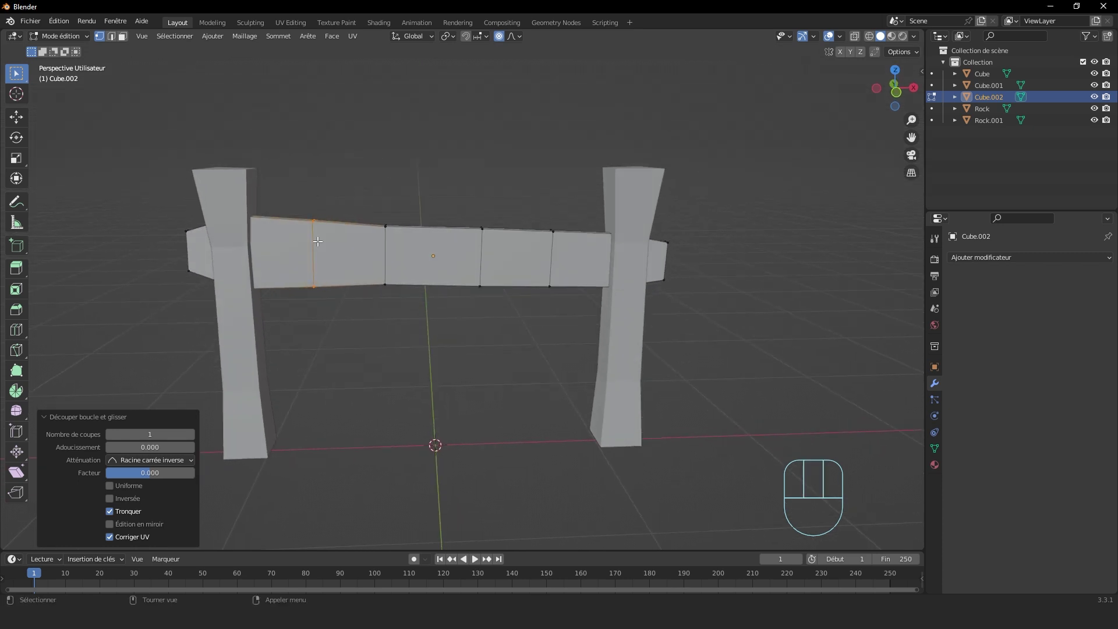
pyautogui.hotkey('ctrl', 'r')
pyautogui.click(445, 238)
pyautogui.rightClick(445, 239)
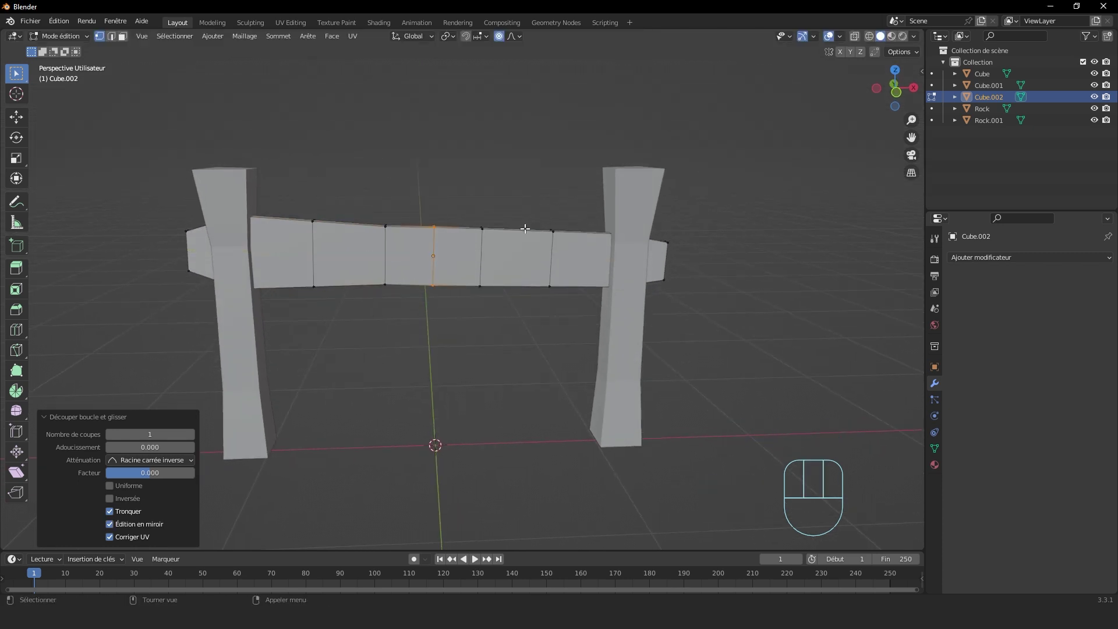
# Step: In front view, raise the top and bottom edges of the loop just right of the beam's centre by about 0.037 m
pyautogui.press('2')
pyautogui.click(895, 93)
pyautogui.press('g')
pyautogui.click(555, 245)
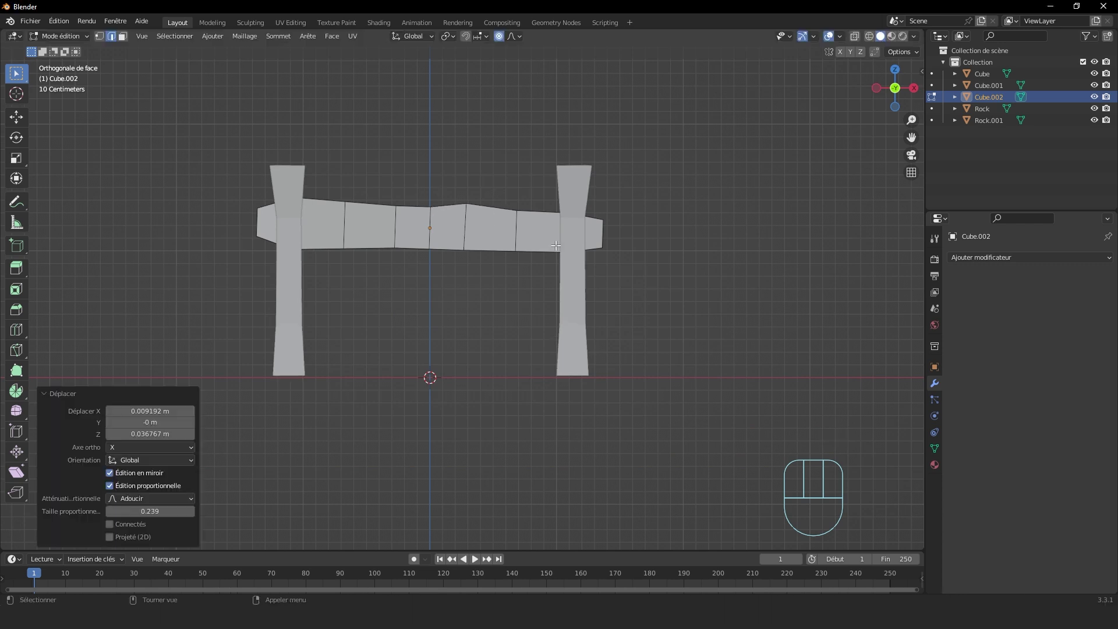
pyautogui.moveTo(464, 251); pyautogui.dragTo(487, 169, button='middle')
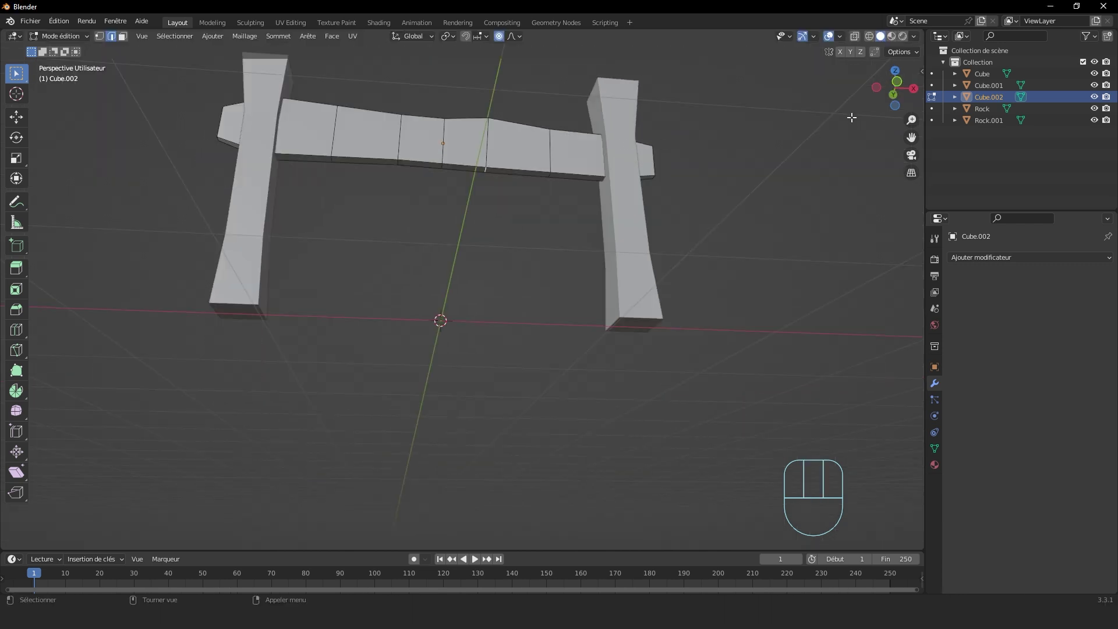
pyautogui.click(897, 84)
pyautogui.press('g')
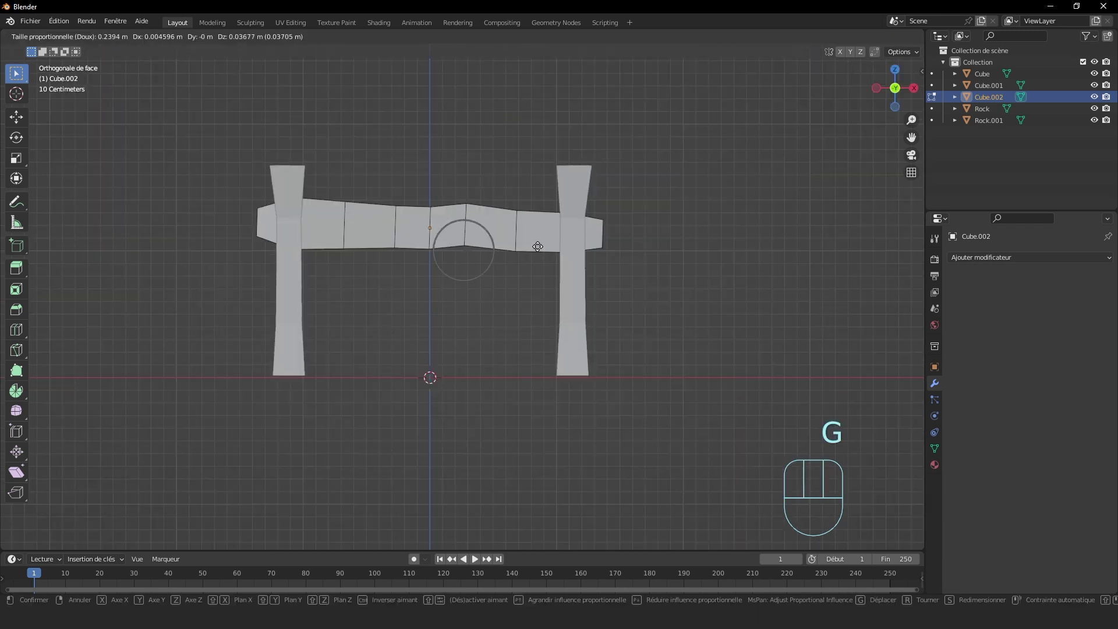
pyautogui.click(587, 242)
pyautogui.press('Tab')
pyautogui.moveTo(592, 237); pyautogui.dragTo(404, 298, button='middle')
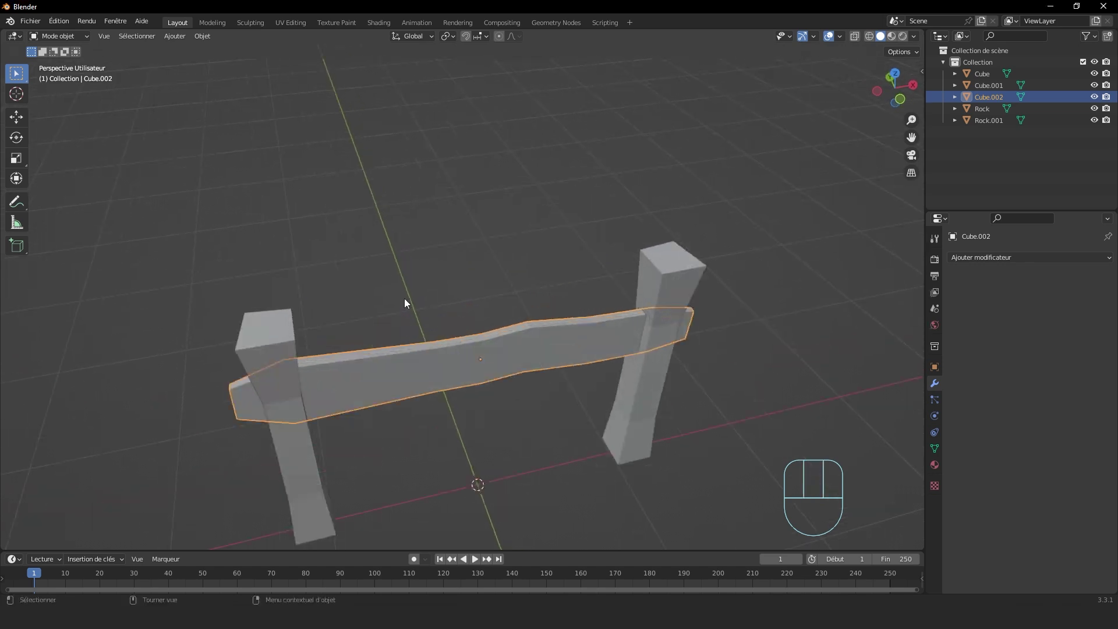
# Step: Raise the top edge of the beam's loop nearest the left post slightly along Z with proportional editing
pyautogui.press('Tab')
pyautogui.press('Tab')
pyautogui.moveTo(372, 349)
pyautogui.mouseDown(button='middle')
pyautogui.moveTo(362, 334)
pyautogui.moveTo(356, 361)
pyautogui.moveTo(357, 349)
pyautogui.mouseUp(button='middle')
pyautogui.press('Tab')
pyautogui.press('g')
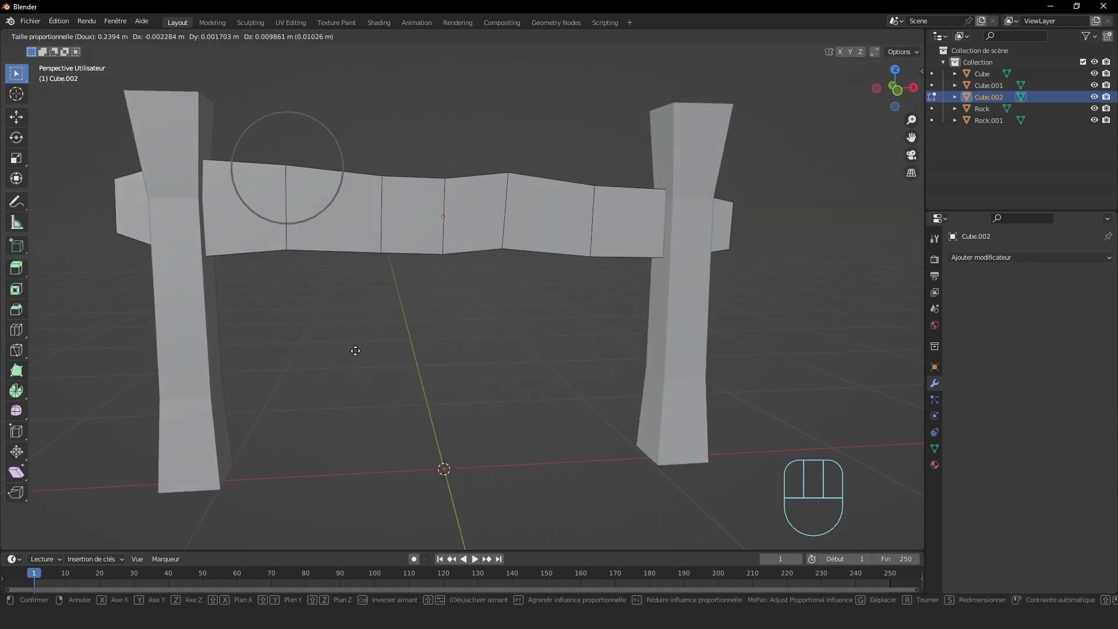
pyautogui.press('z')
pyautogui.click(357, 350)
pyautogui.press('Tab')
pyautogui.scroll(-6, 531, 333)
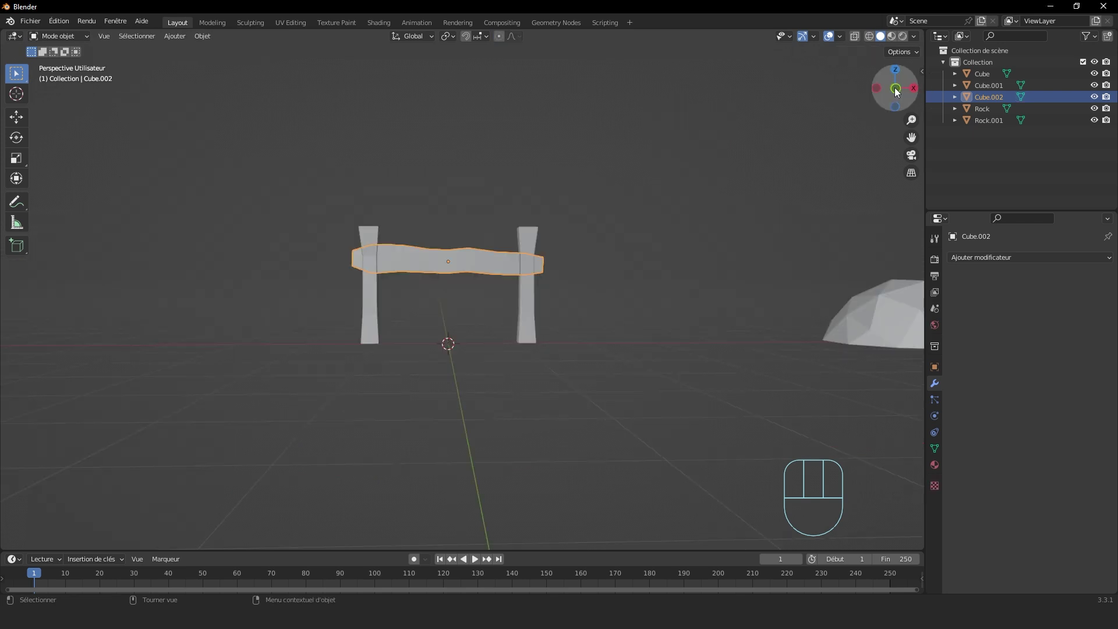
# Step: Examine the beam and the right post separately in Edit Mode by selecting all geometry of each
pyautogui.click(895, 90)
pyautogui.click(895, 88)
pyautogui.press('Tab')
pyautogui.scroll(2, 430, 267)
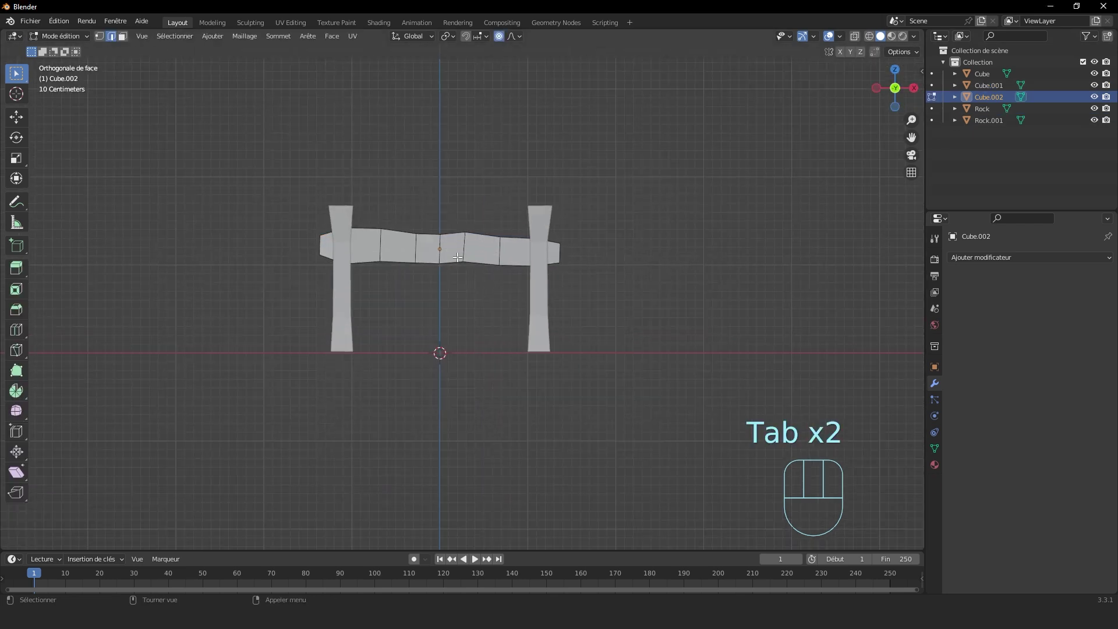
pyautogui.scroll(-1, 488, 251)
pyautogui.press('a')
pyautogui.moveTo(487, 250); pyautogui.dragTo(635, 280, button='middle')
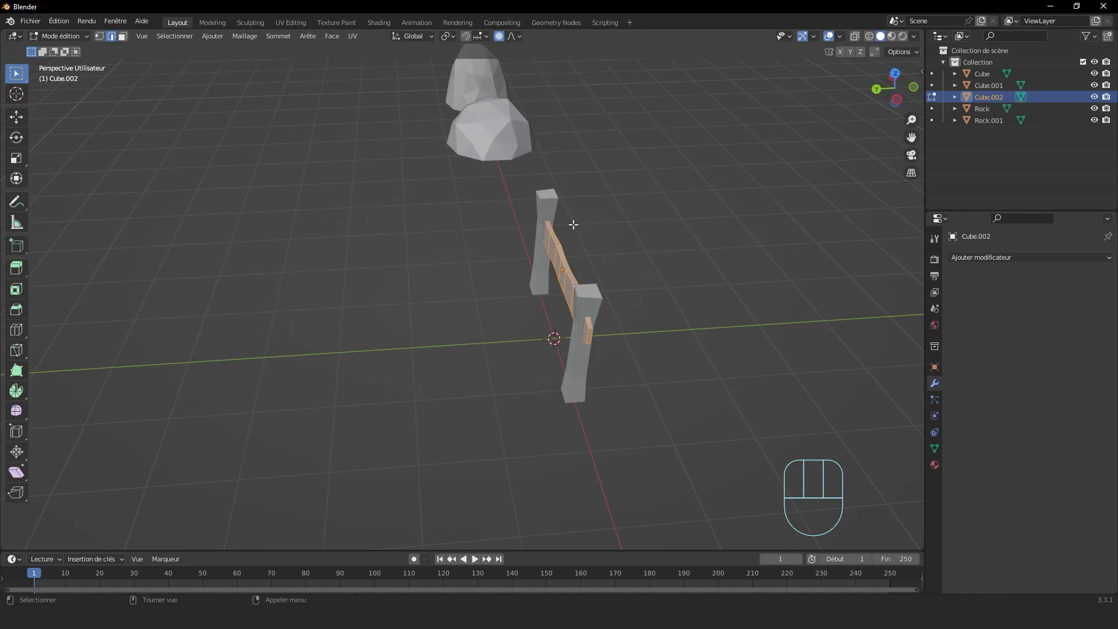
pyautogui.press('Tab')
pyautogui.moveTo(573, 224); pyautogui.dragTo(508, 259, button='middle')
pyautogui.click(581, 247)
pyautogui.press('Tab')
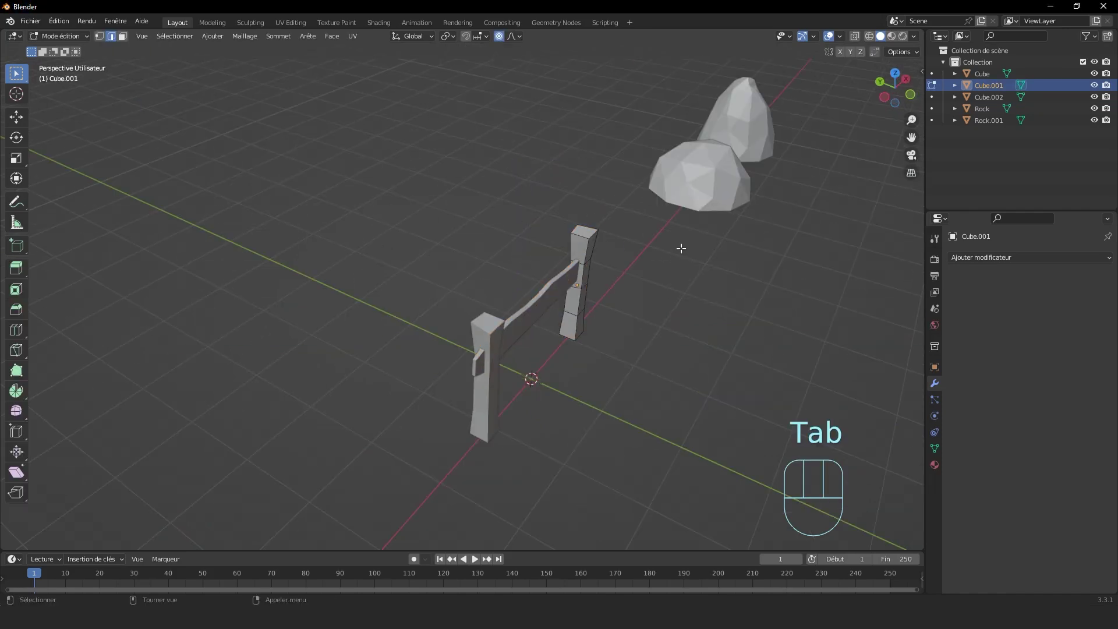
pyautogui.press('a')
pyautogui.press('Tab')
pyautogui.click(559, 222)
pyautogui.moveTo(559, 221); pyautogui.dragTo(609, 205, button='middle')
# Step: Try to move all geometry of the right post and the beam together in Edit Mode
pyautogui.click(578, 259)
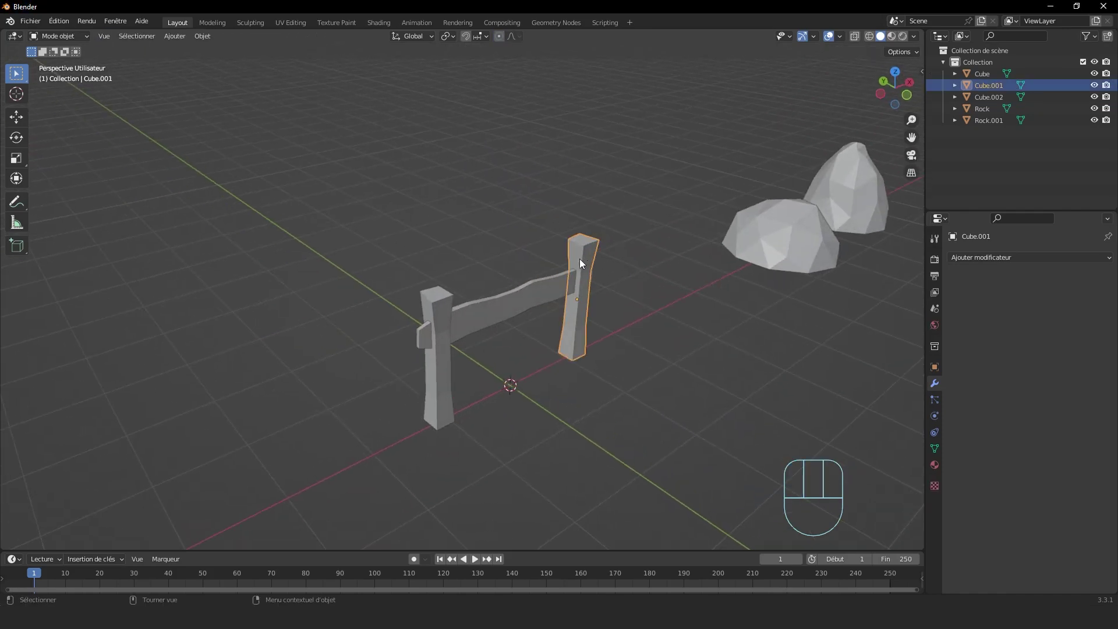
pyautogui.keyDown('shift'); pyautogui.click(524, 293); pyautogui.keyUp('shift')
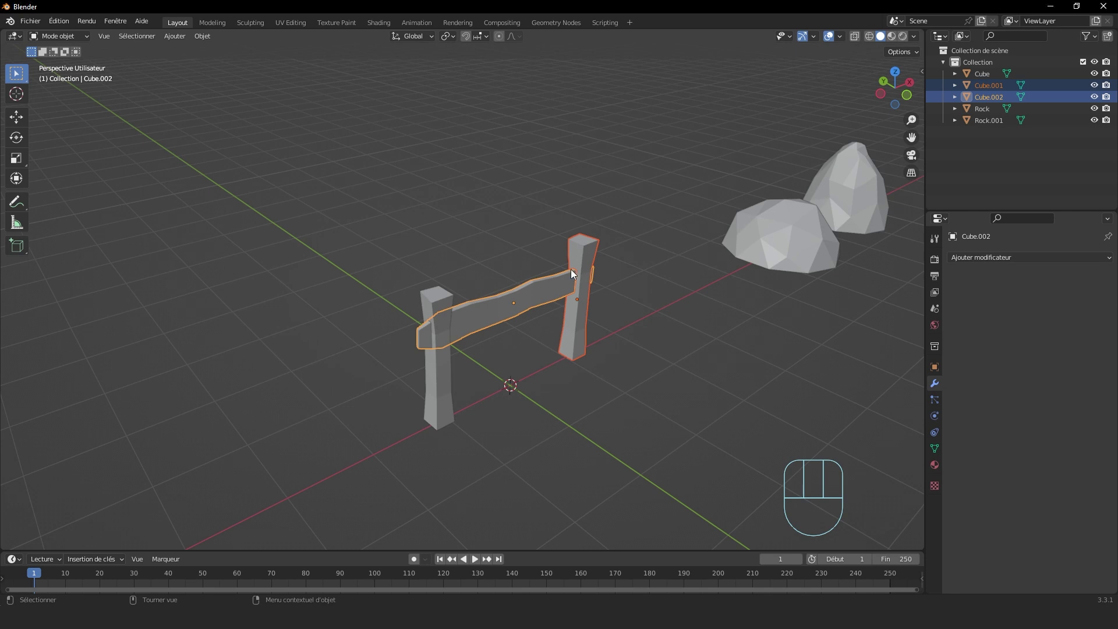
pyautogui.press('Tab')
pyautogui.moveTo(570, 269); pyautogui.dragTo(531, 262, button='middle')
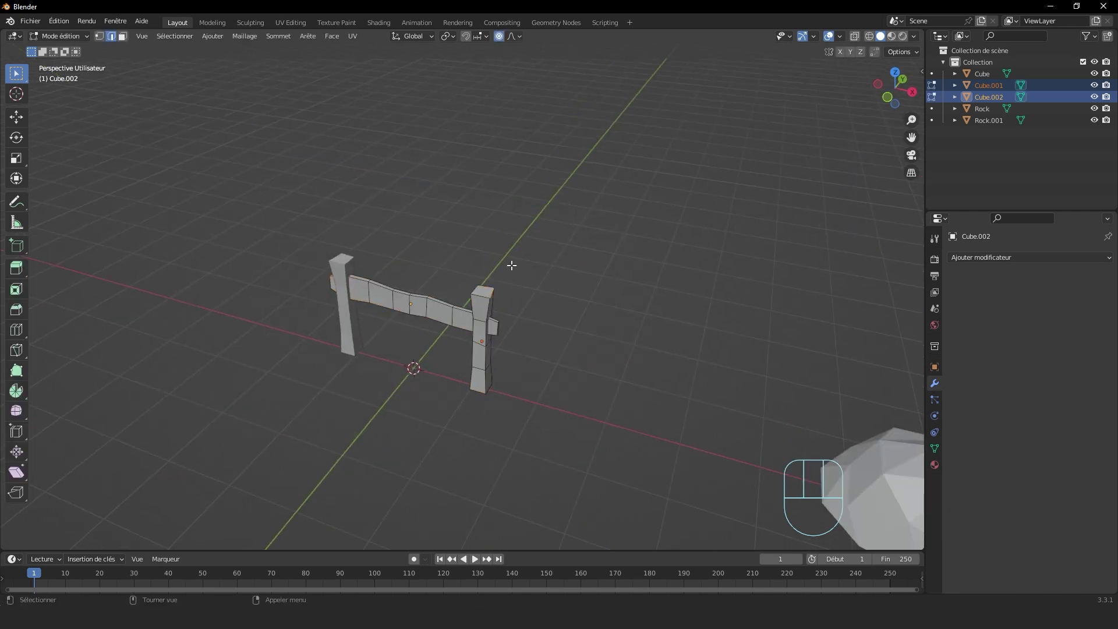
pyautogui.press('a')
pyautogui.press('g')
pyautogui.click(579, 198)
pyautogui.hotkey('ctrl', 'z')
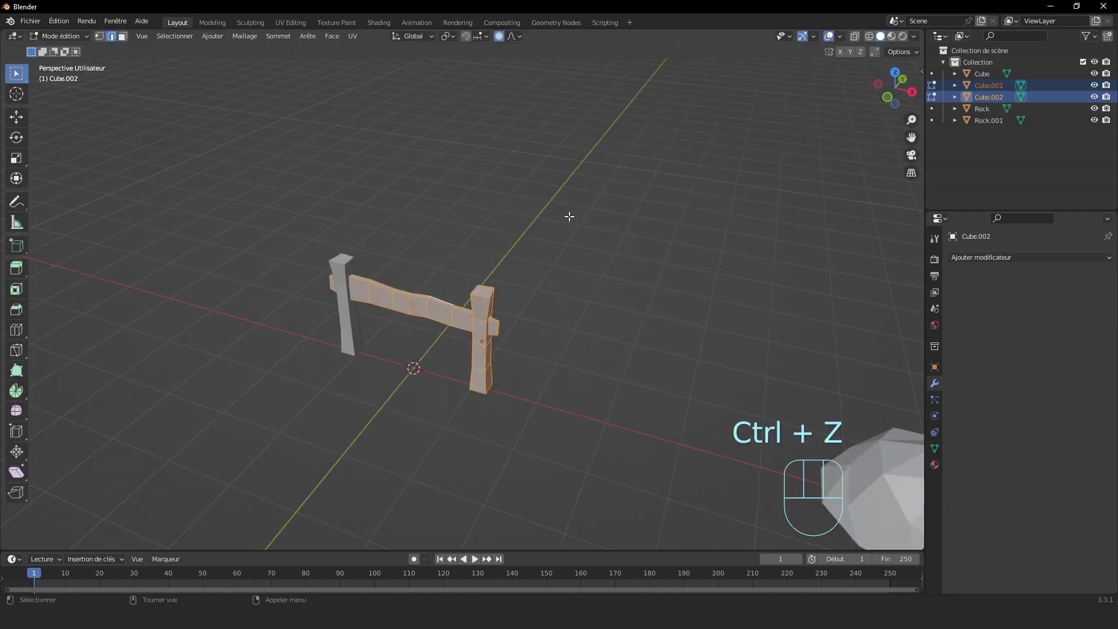
pyautogui.click(560, 218)
pyautogui.press('Tab')
pyautogui.press('Tab')
pyautogui.press('Tab')
# Step: Duplicate all of the beam's geometry in place inside the same object
pyautogui.click(415, 312)
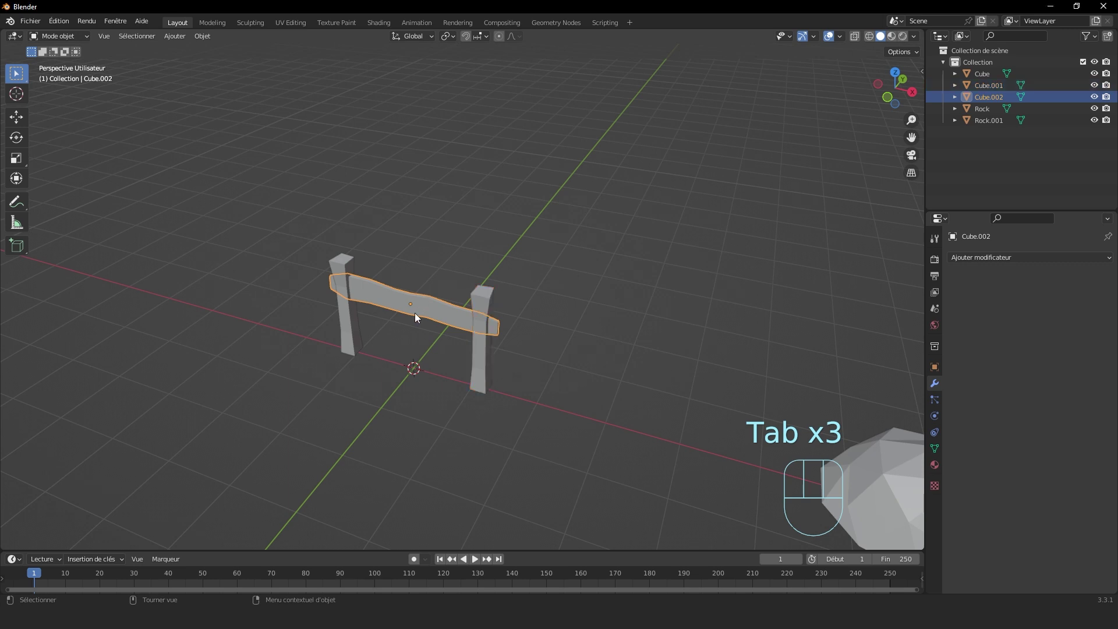
pyautogui.moveTo(485, 248); pyautogui.dragTo(504, 226, button='middle')
pyautogui.press('Tab')
pyautogui.moveTo(357, 275); pyautogui.dragTo(438, 256, button='middle')
pyautogui.press('a')
pyautogui.hotkey('shift', 'd')
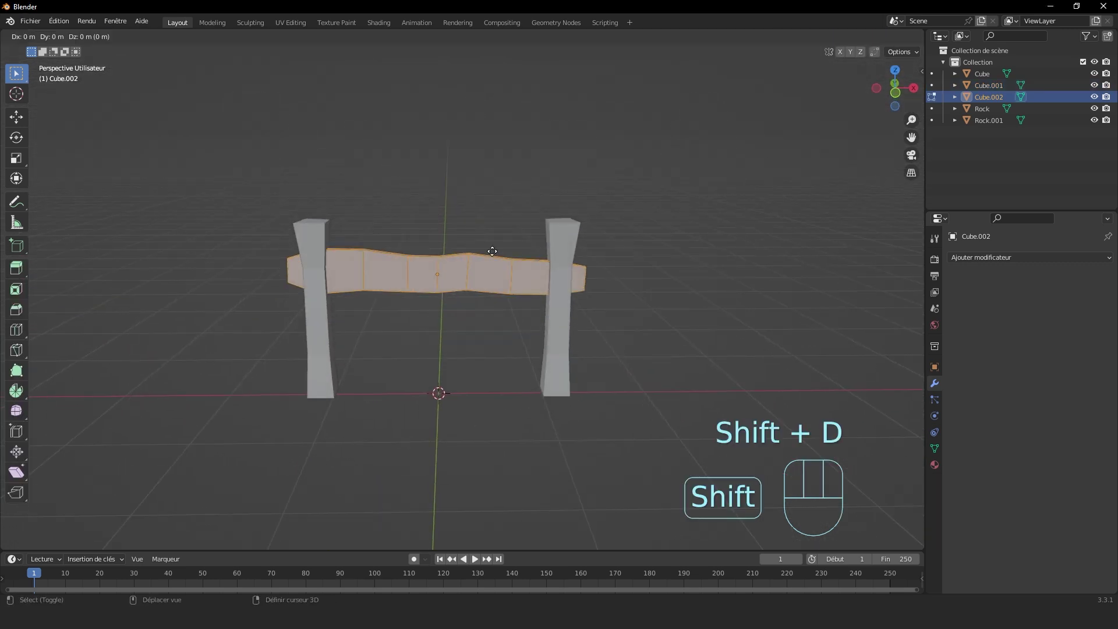
pyautogui.rightClick(499, 305)
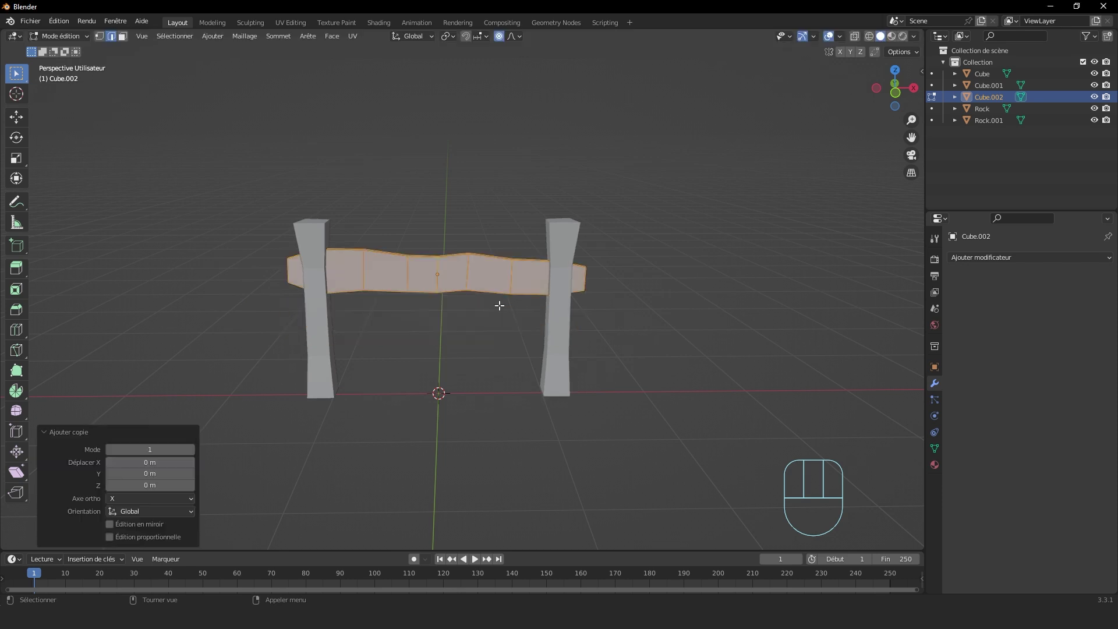
pyautogui.click(897, 101)
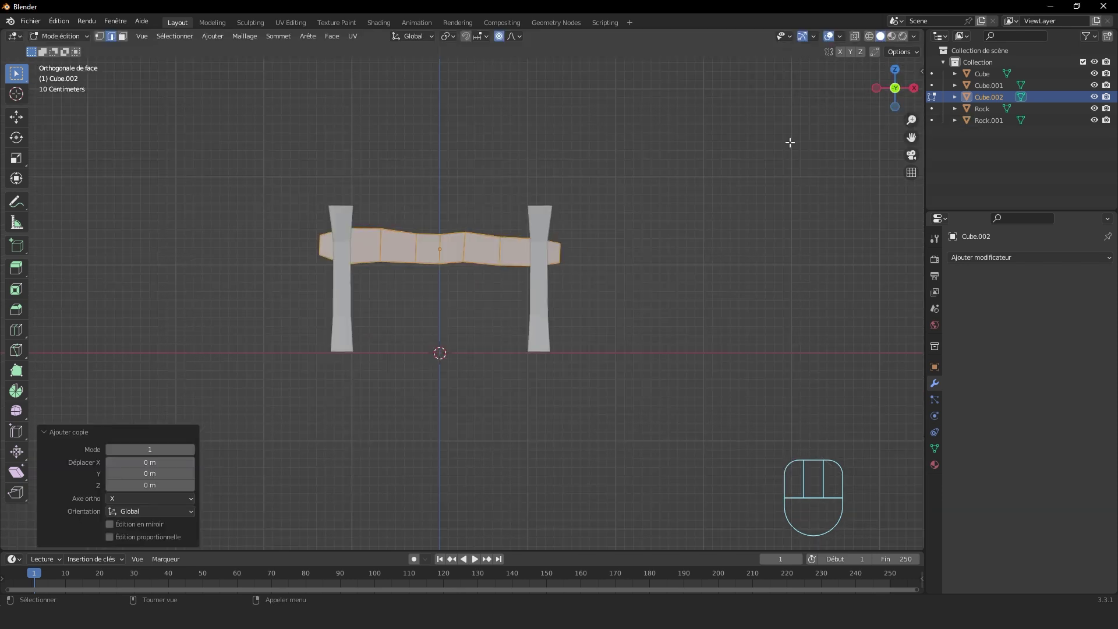
# Step: Move the duplicated beam down 0.63533 m along Z with proportional editing off to form a lower beam
pyautogui.press('g')
pyautogui.hotkey('ctrl', 'z')
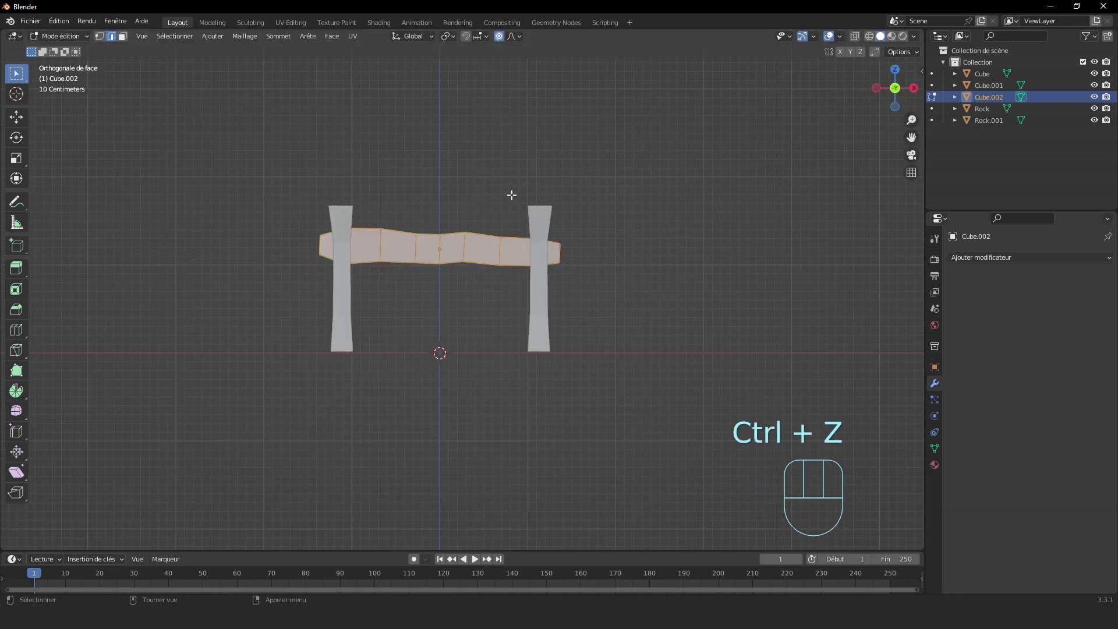
pyautogui.press('g')
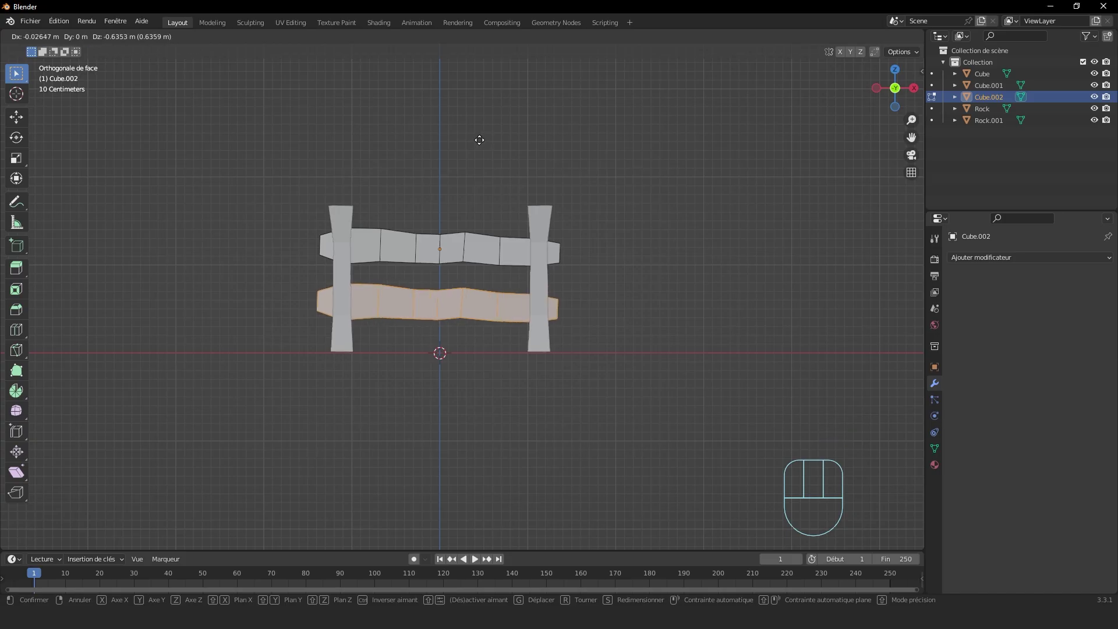
pyautogui.press('z')
pyautogui.click(480, 140)
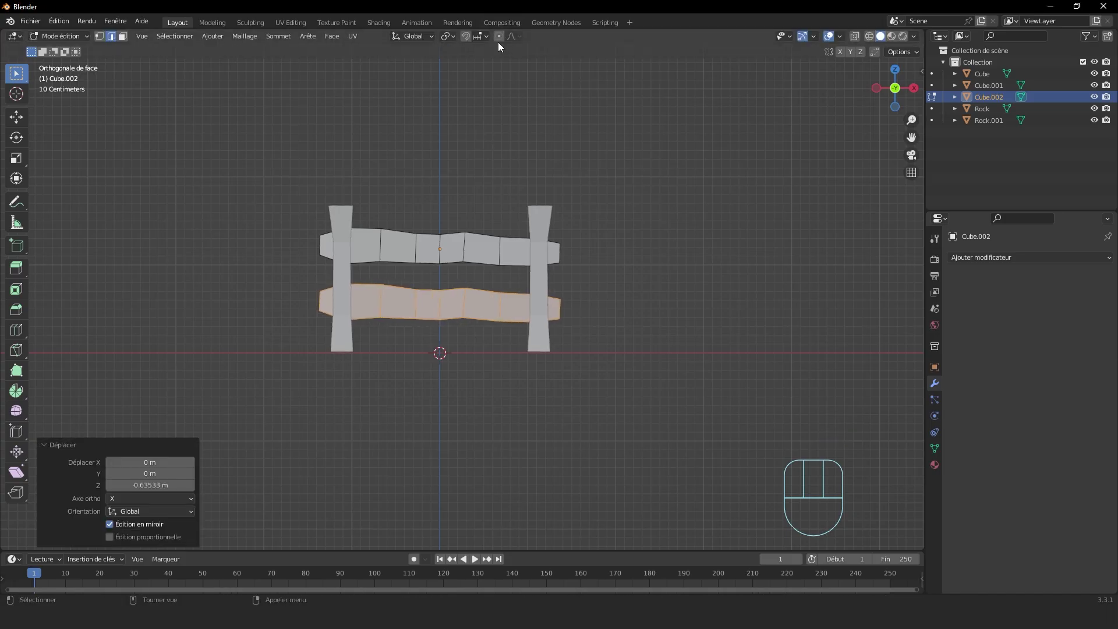
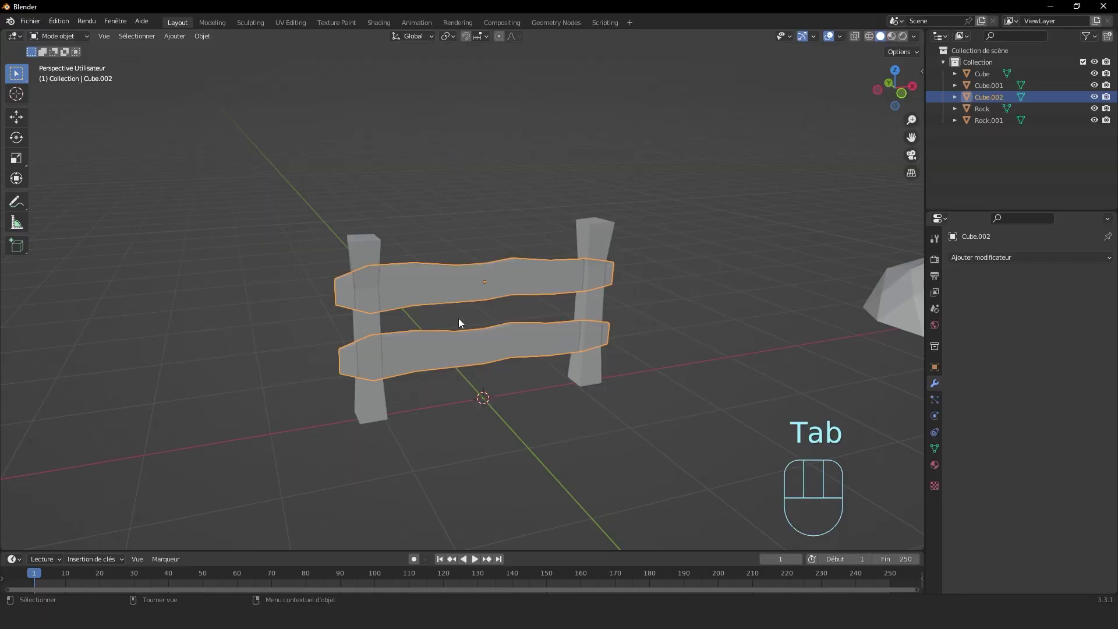
# Step: Select the two beams and each post in turn to check which parts belong to the same object
pyautogui.click(514, 219)
pyautogui.click(464, 286)
pyautogui.moveTo(465, 284); pyautogui.dragTo(502, 246, button='middle')
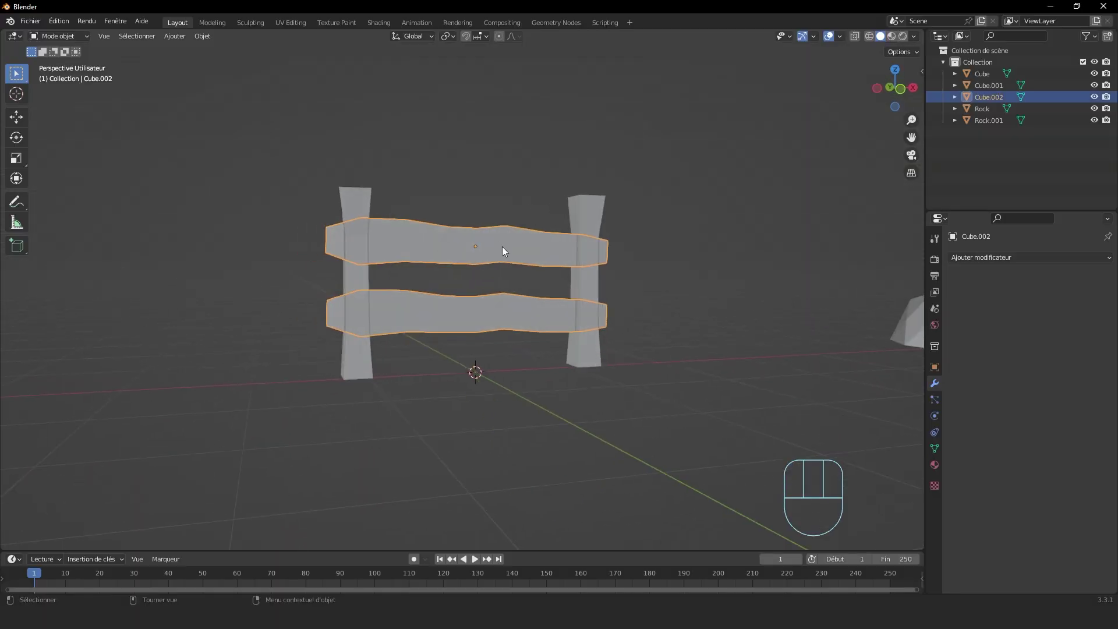
pyautogui.click(584, 248)
pyautogui.click(357, 248)
pyautogui.click(475, 217)
# Step: Compare the two beams in Object Mode and Edit Mode, and draw a selection box around the lower beam
pyautogui.press('Tab')
pyautogui.moveTo(433, 407); pyautogui.dragTo(419, 343, button='middle')
pyautogui.press('Tab')
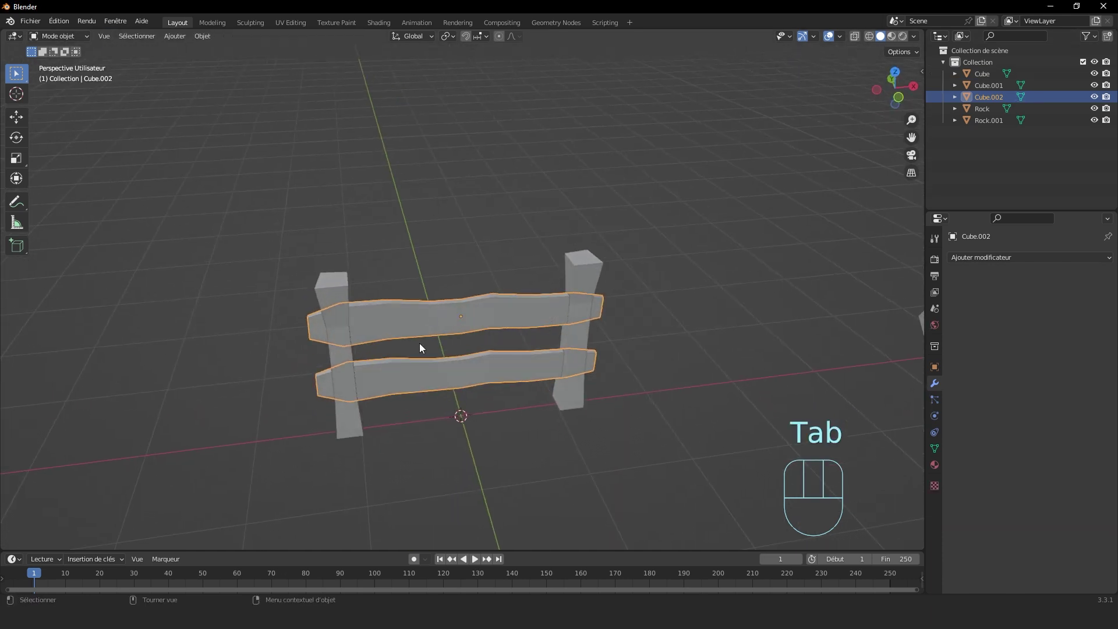
pyautogui.press('Tab')
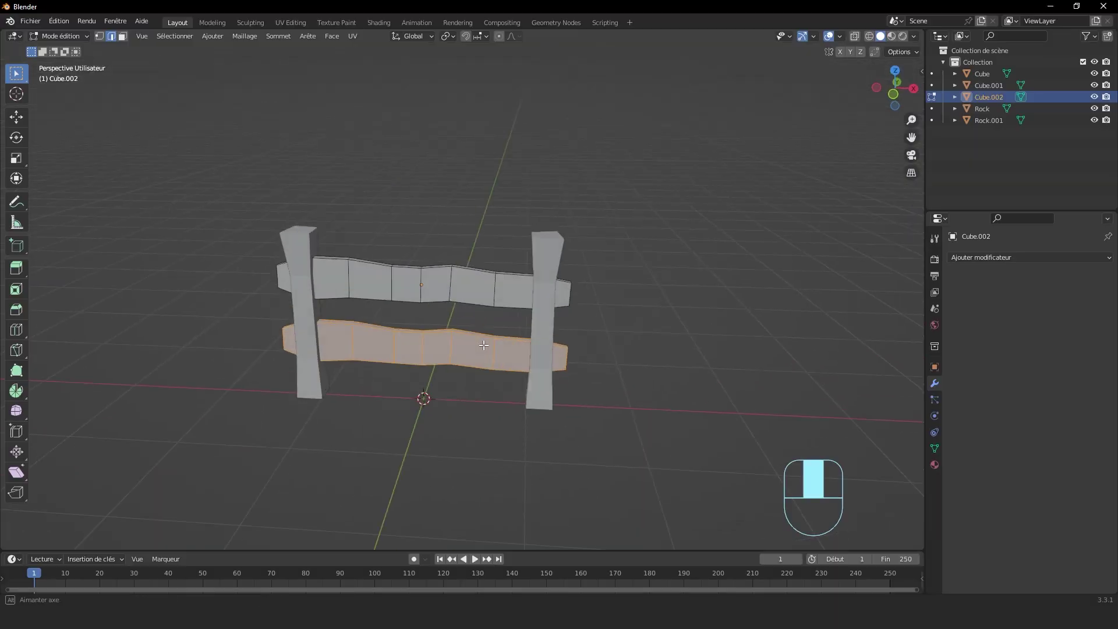
pyautogui.press('Tab')
pyautogui.press('Tab')
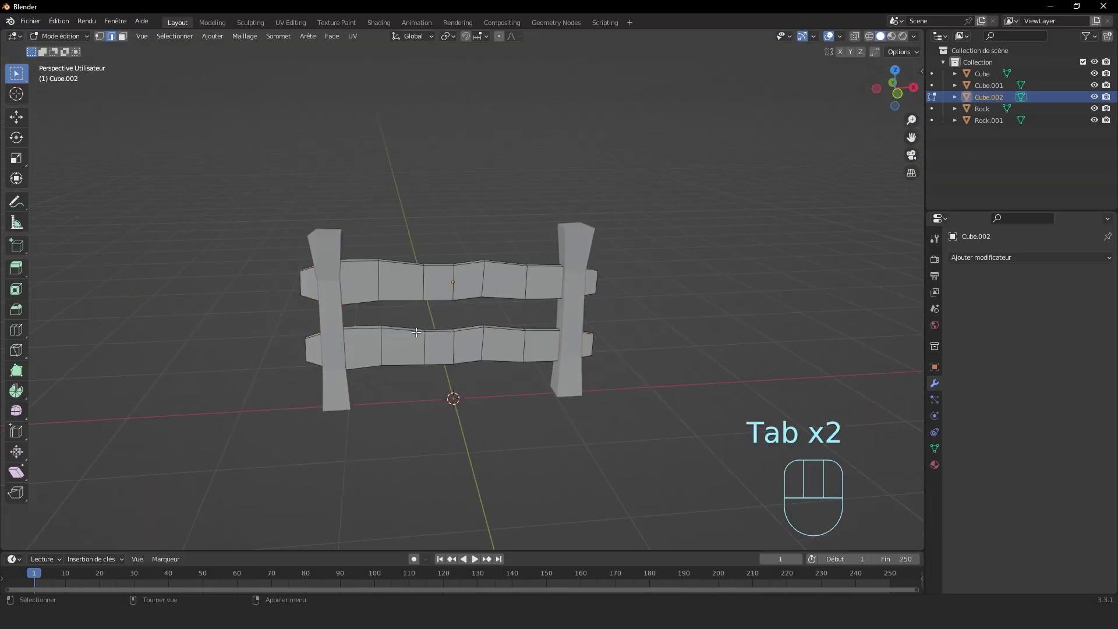
pyautogui.moveTo(274, 337); pyautogui.dragTo(781, 392)
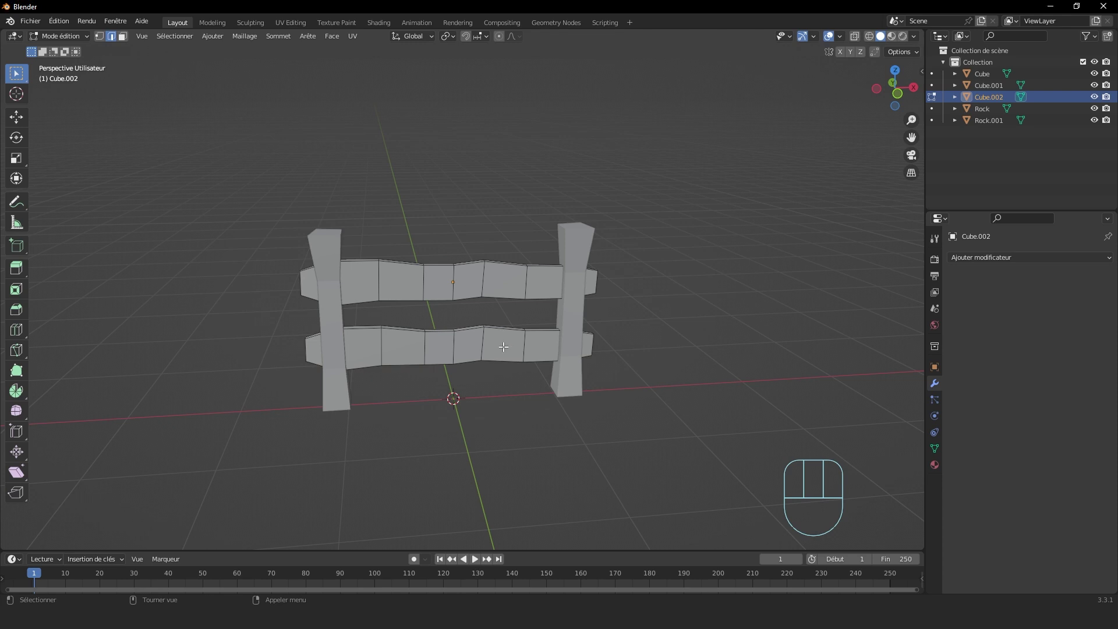
# Step: Separate the lower beam's linked geometry into its own object and select it in Object Mode
pyautogui.press('l')
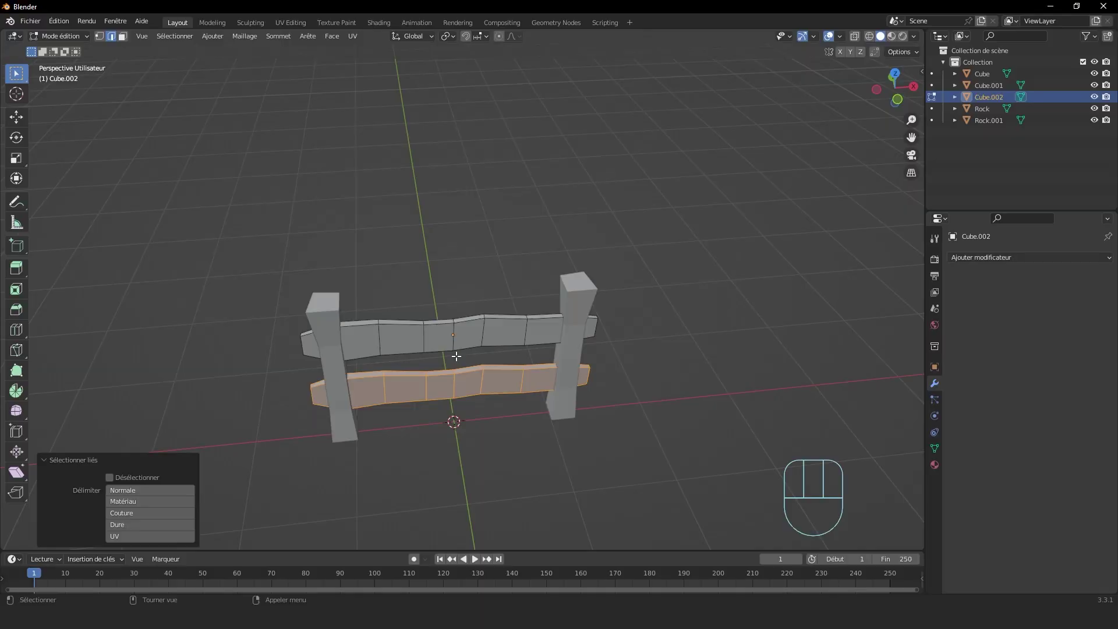
pyautogui.moveTo(456, 355); pyautogui.dragTo(398, 319, button='middle')
pyautogui.press('p')
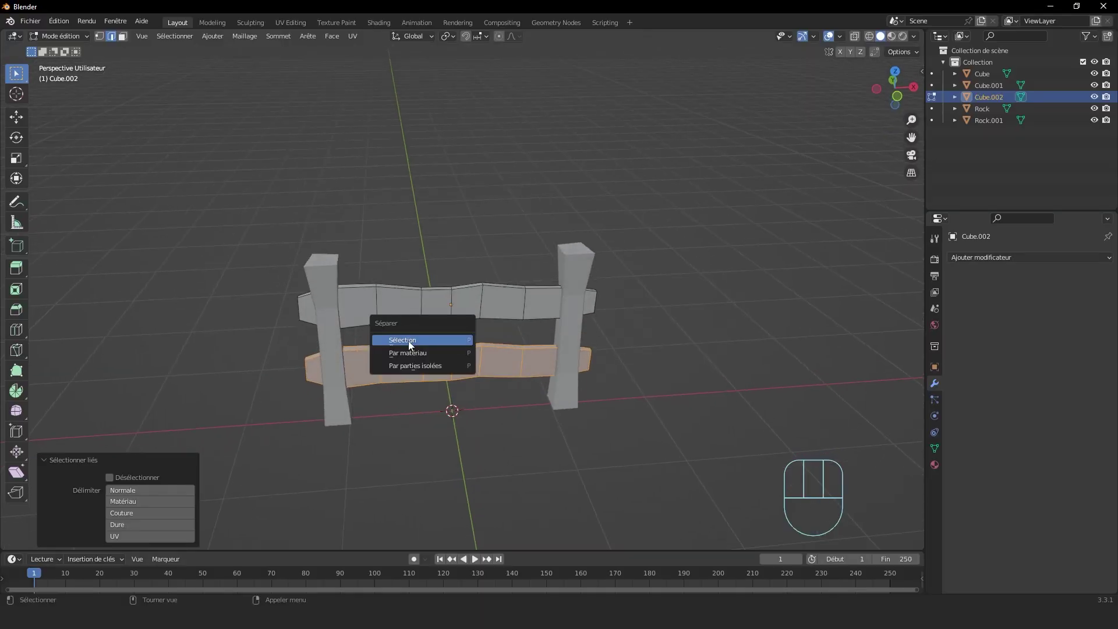
pyautogui.click(408, 340)
pyautogui.press('Tab')
pyautogui.click(568, 326)
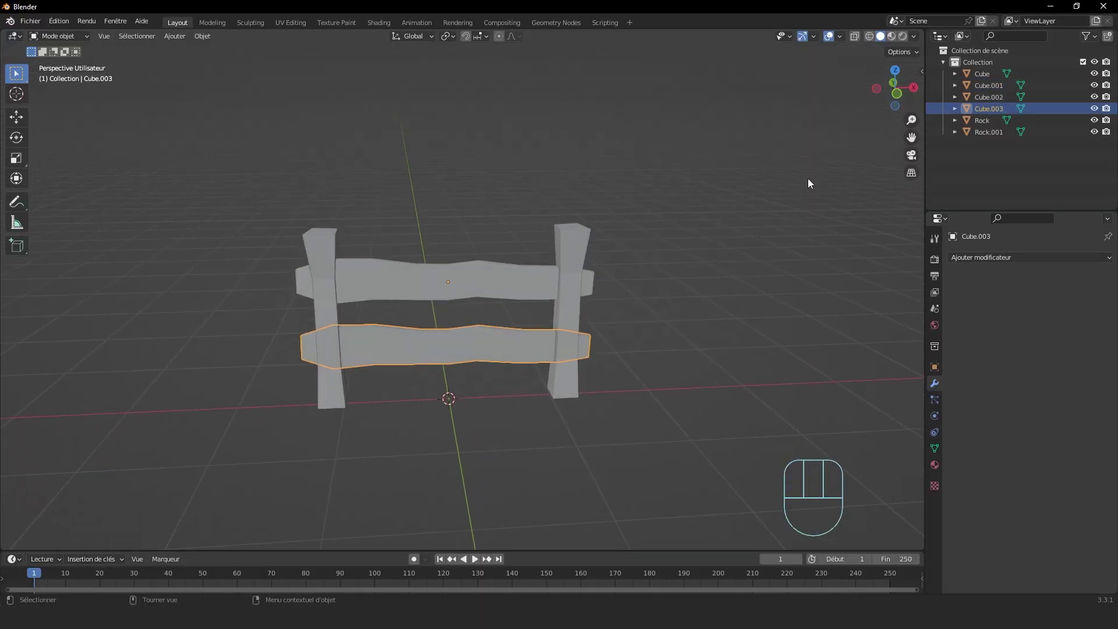
# Step: Duplicate the lower beam as a third beam across the tops of the posts, and undo the duplication
pyautogui.moveTo(639, 242); pyautogui.dragTo(642, 229, button='middle')
pyautogui.hotkey('shift', 'd')
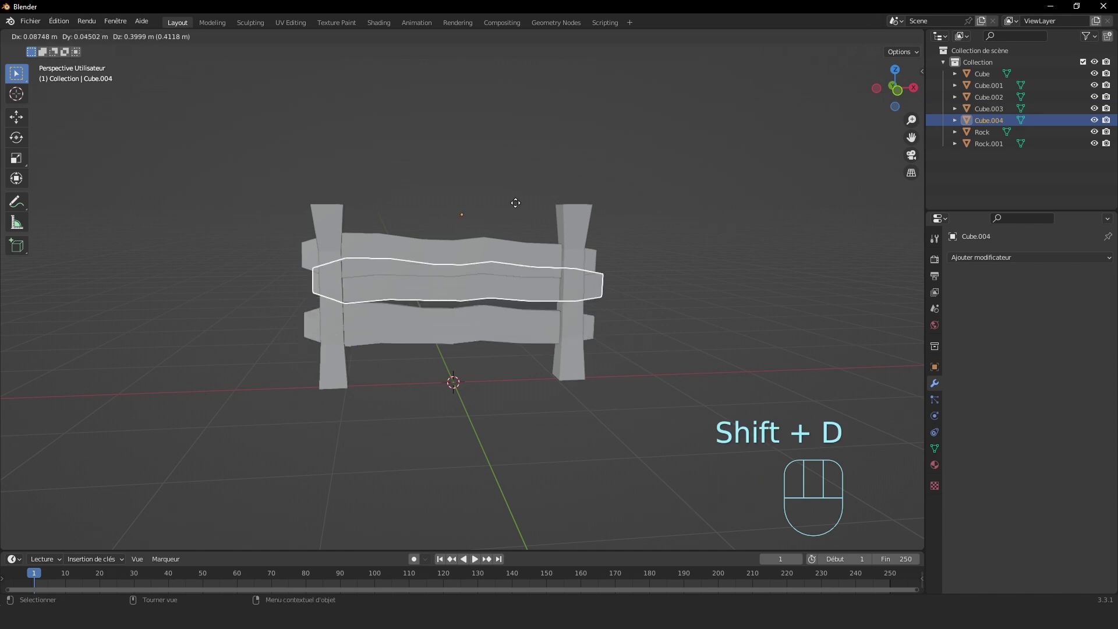
pyautogui.click(511, 129)
pyautogui.click(485, 278)
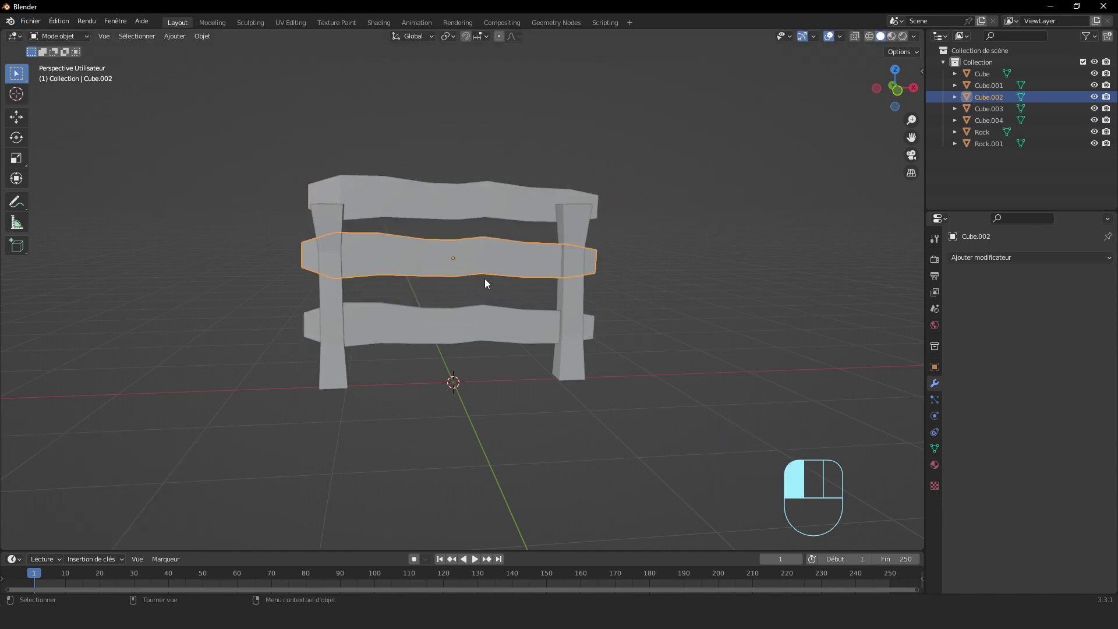
pyautogui.hotkey('ctrl', 'z')
pyautogui.hotkey('ctrl', 'z')
pyautogui.hotkey('ctrl', 'z')
pyautogui.hotkey('ctrl', 'z')
# Step: Mirror the lower beam along the global X axis so its outline differs from the upper beam
pyautogui.moveTo(587, 275); pyautogui.dragTo(409, 284, button='middle')
pyautogui.click(500, 379)
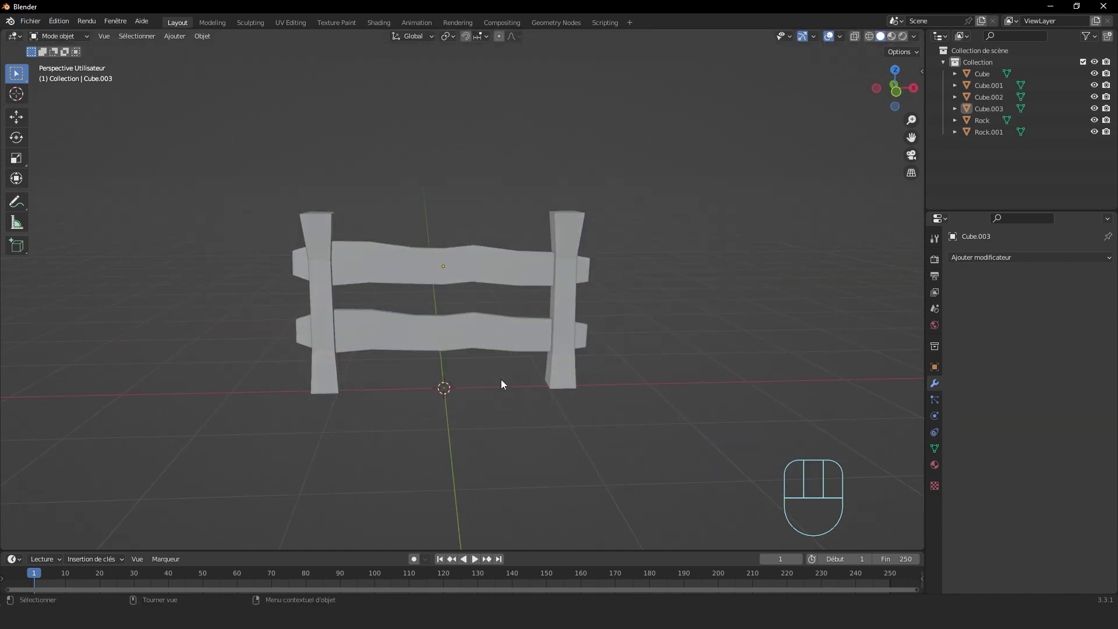
pyautogui.click(465, 332)
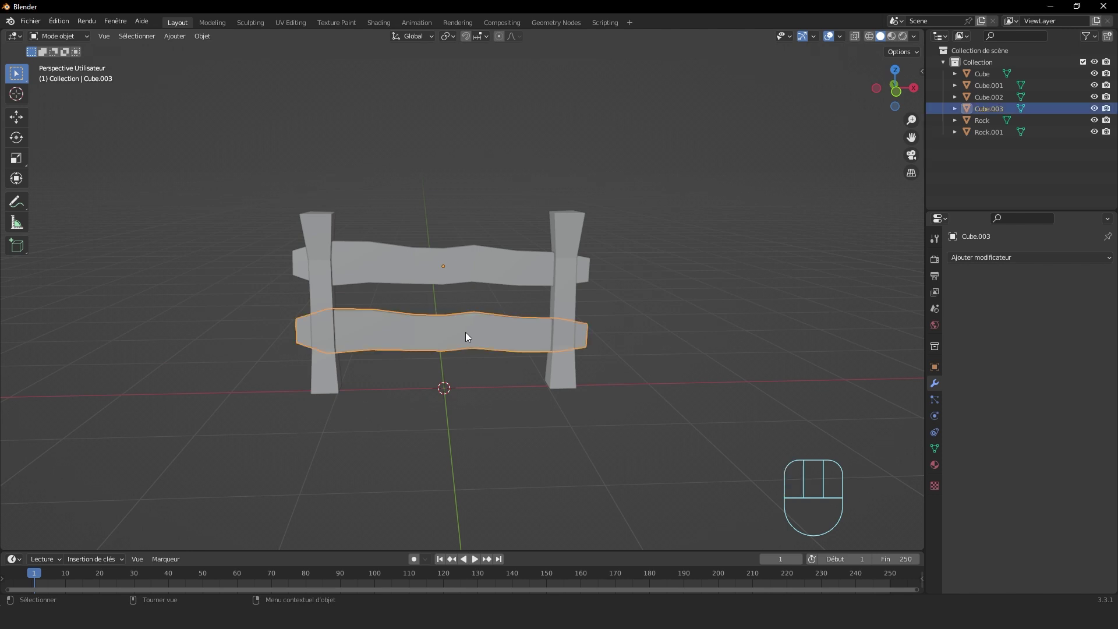
pyautogui.rightClick(465, 332)
pyautogui.moveTo(469, 333)
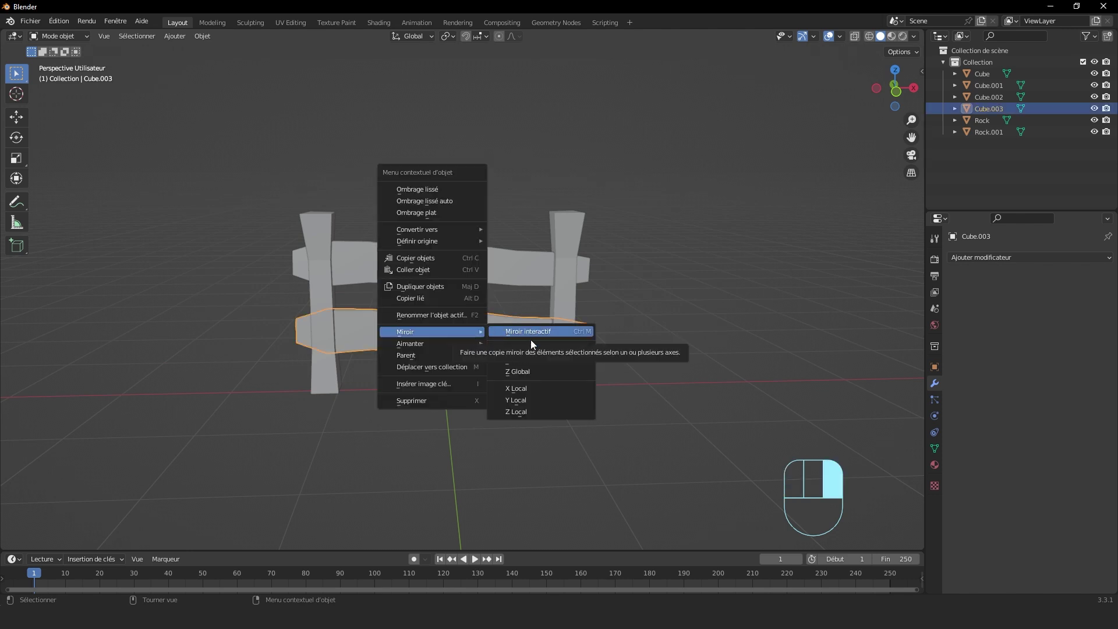
pyautogui.click(523, 352)
pyautogui.scroll(-4, 607, 347)
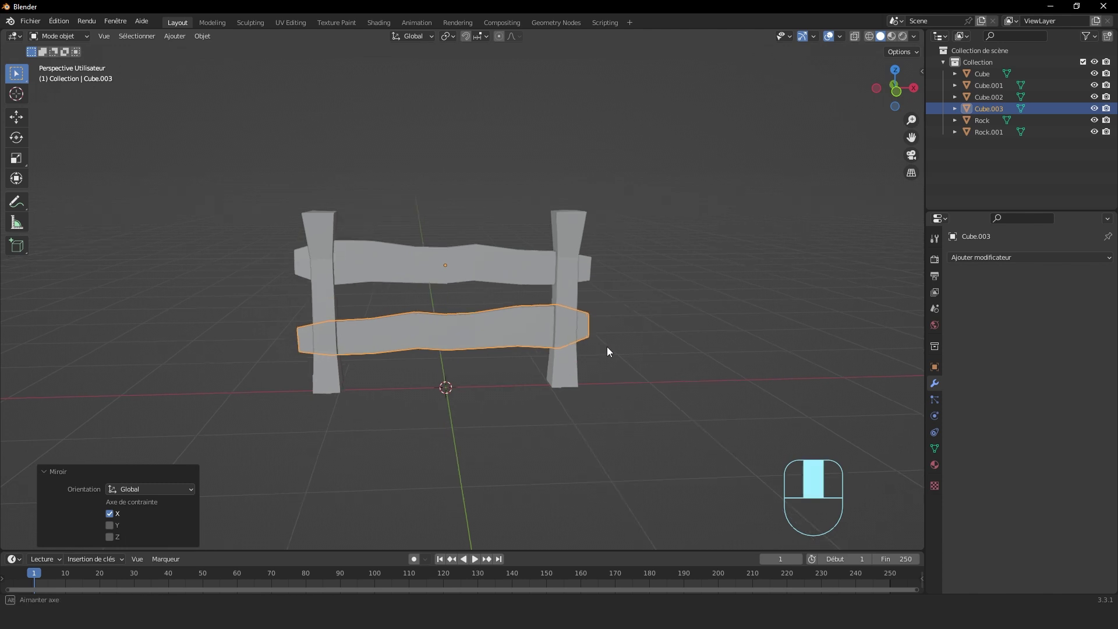
# Step: Try rotating the lower beam freely around its off-centre origin, undoing each rotation
pyautogui.press('Tab')
pyautogui.press('Tab')
pyautogui.press('r')
pyautogui.click(618, 319)
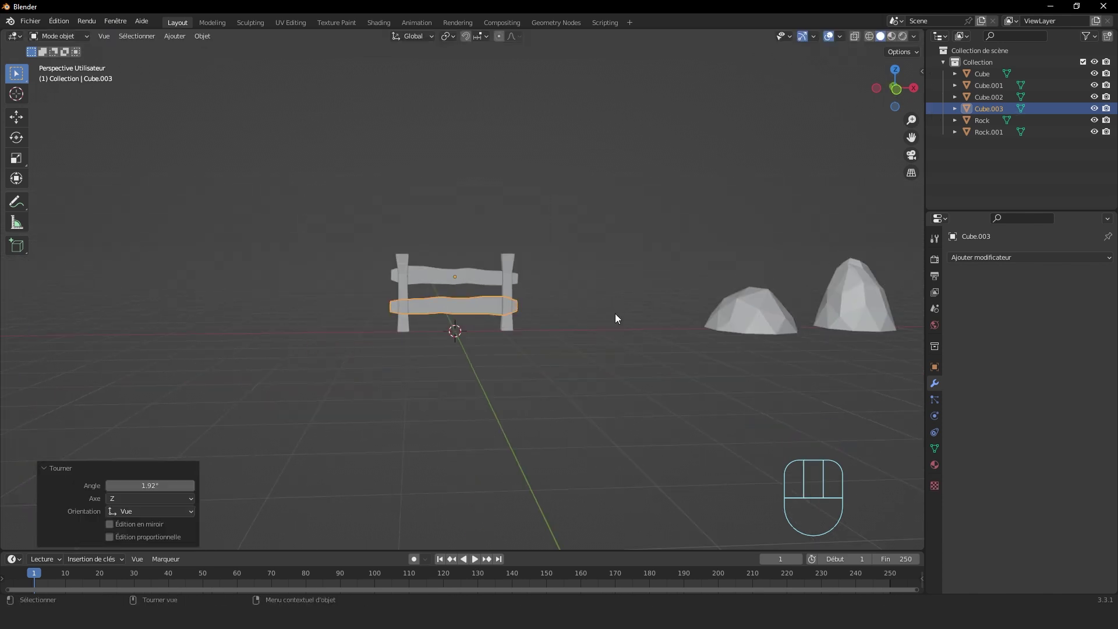
pyautogui.hotkey('ctrl', 'z')
pyautogui.scroll(6, 439, 317)
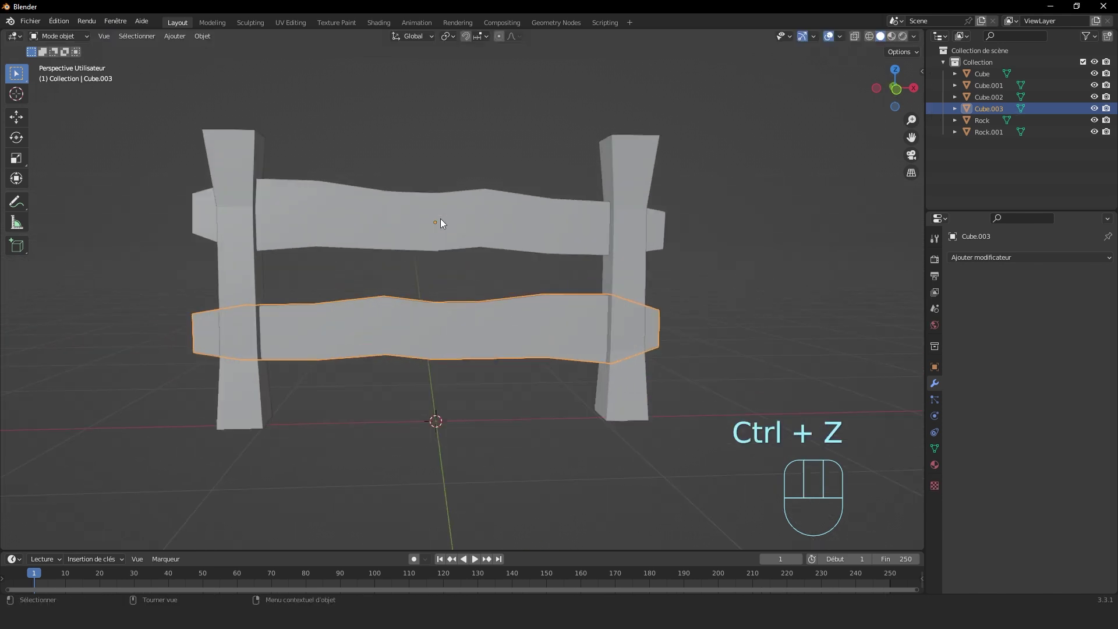
pyautogui.press('r')
pyautogui.click(427, 213)
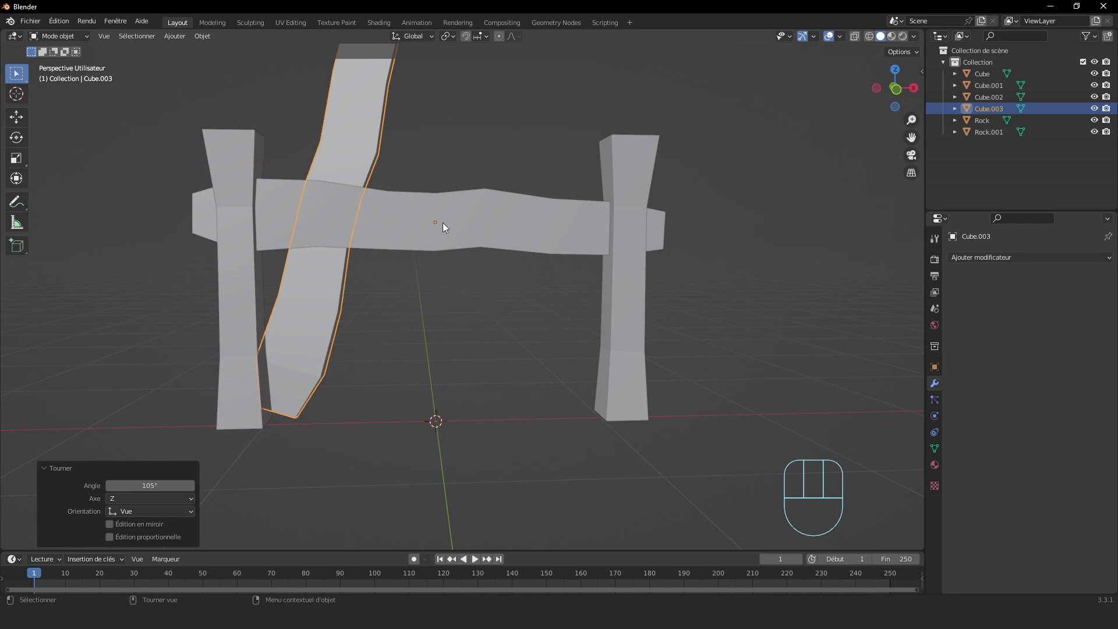
pyautogui.hotkey('ctrl', 'z')
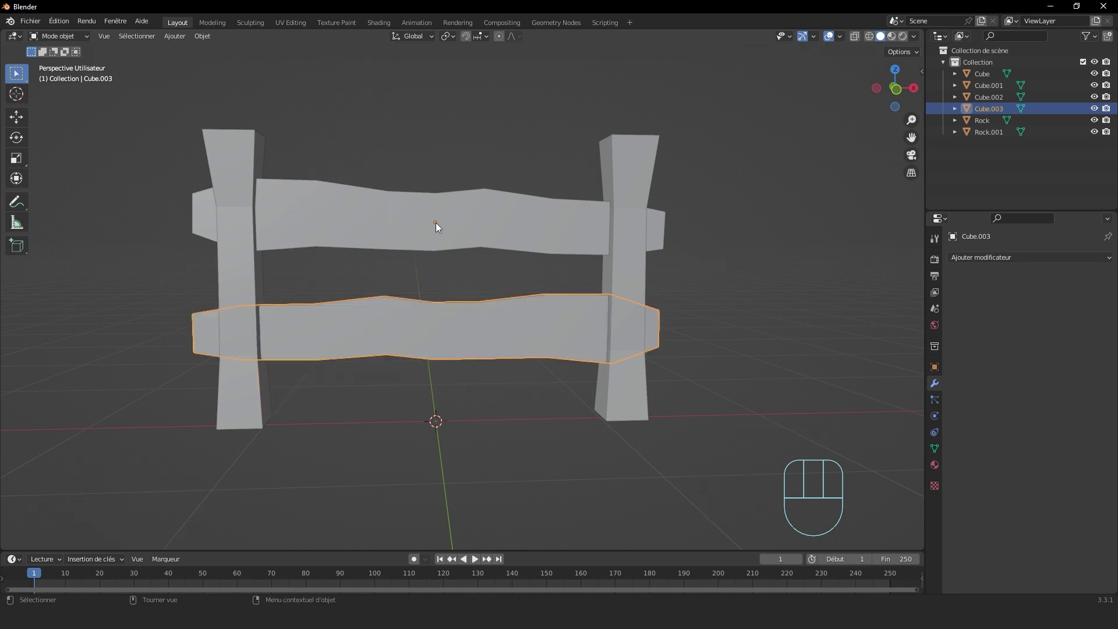
# Step: Set the lower beam's origin to its geometry
pyautogui.click(205, 38)
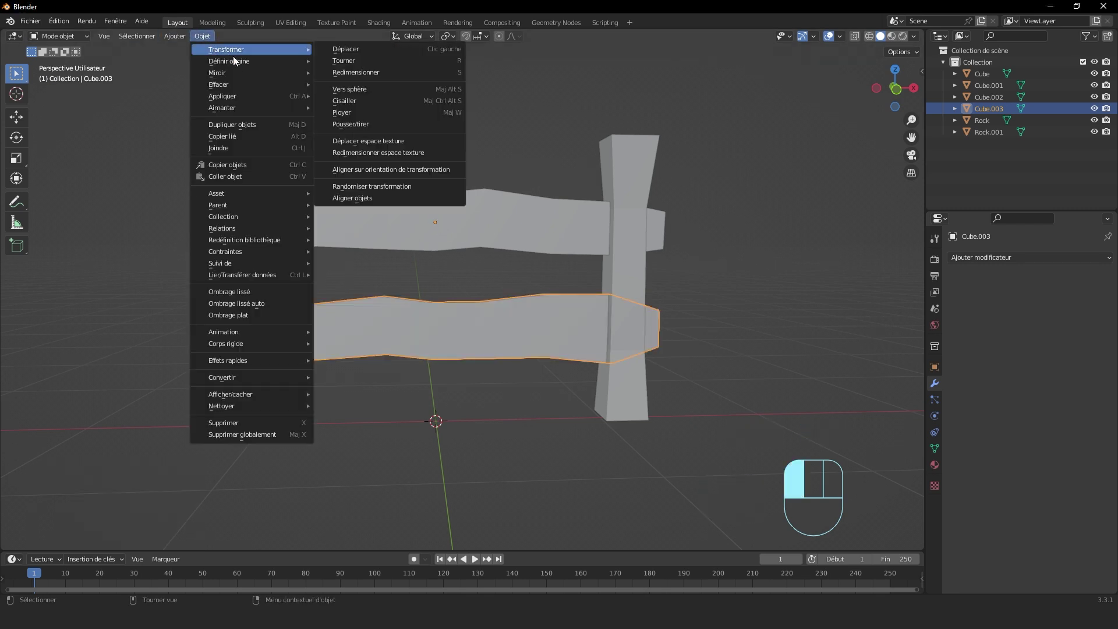
pyautogui.moveTo(237, 61)
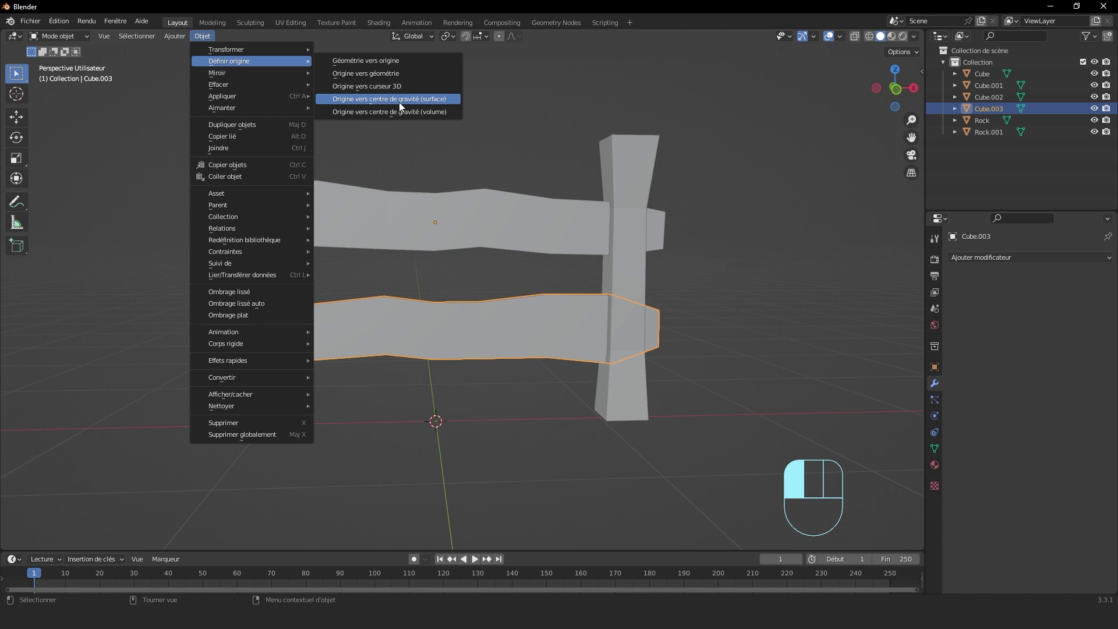
pyautogui.click(368, 75)
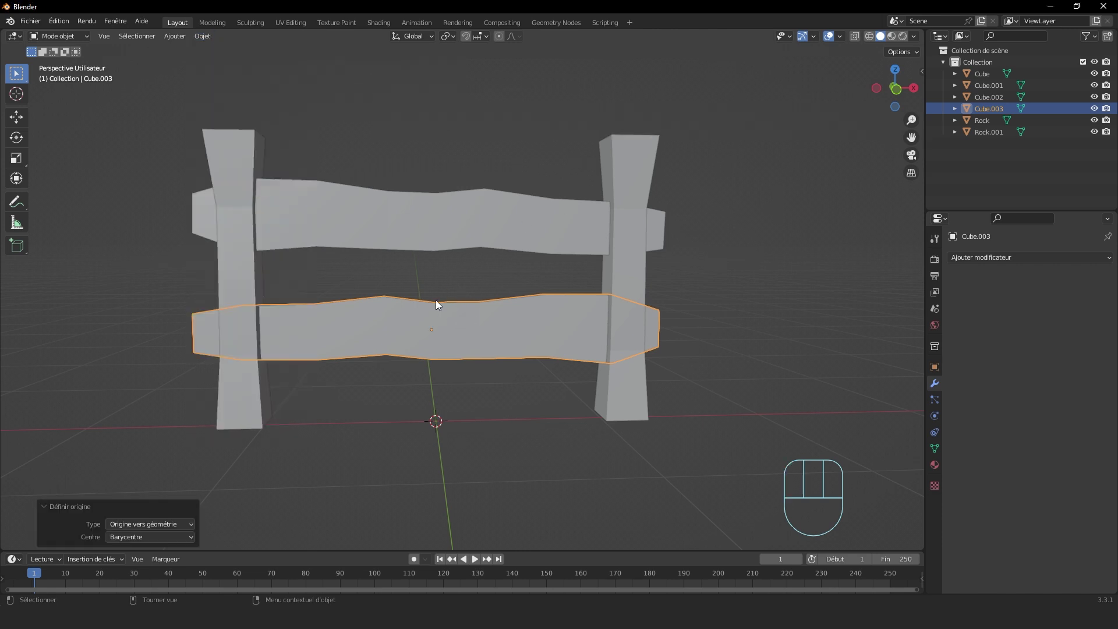
pyautogui.press('Tab')
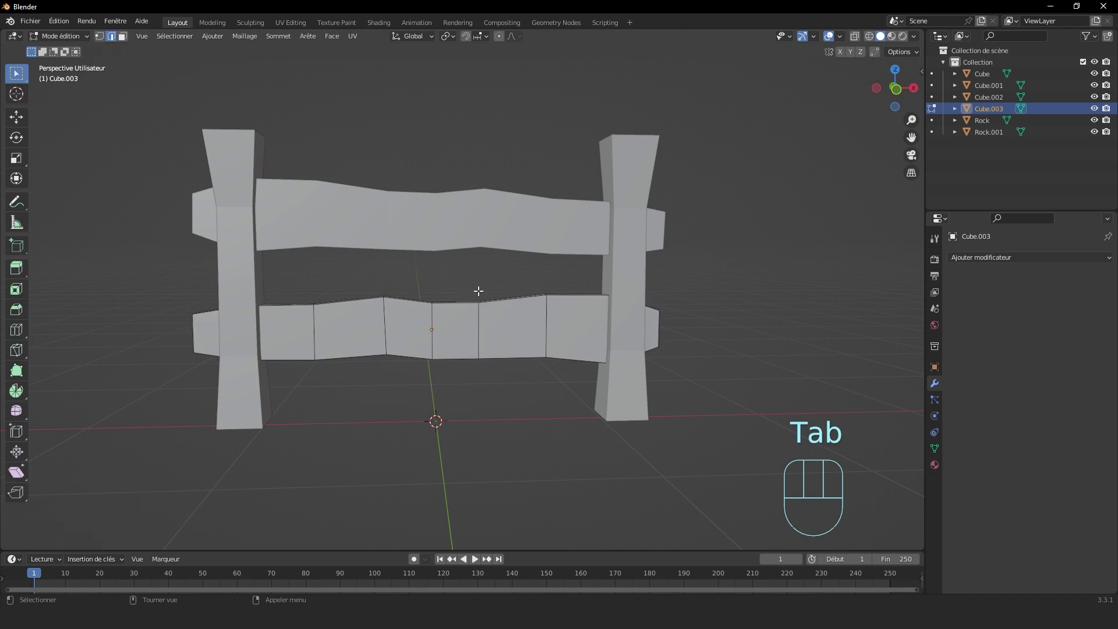
pyautogui.press('Tab')
# Step: Try a free rotation of the lower beam around its recentred origin in the perspective view, and undo it
pyautogui.press('r')
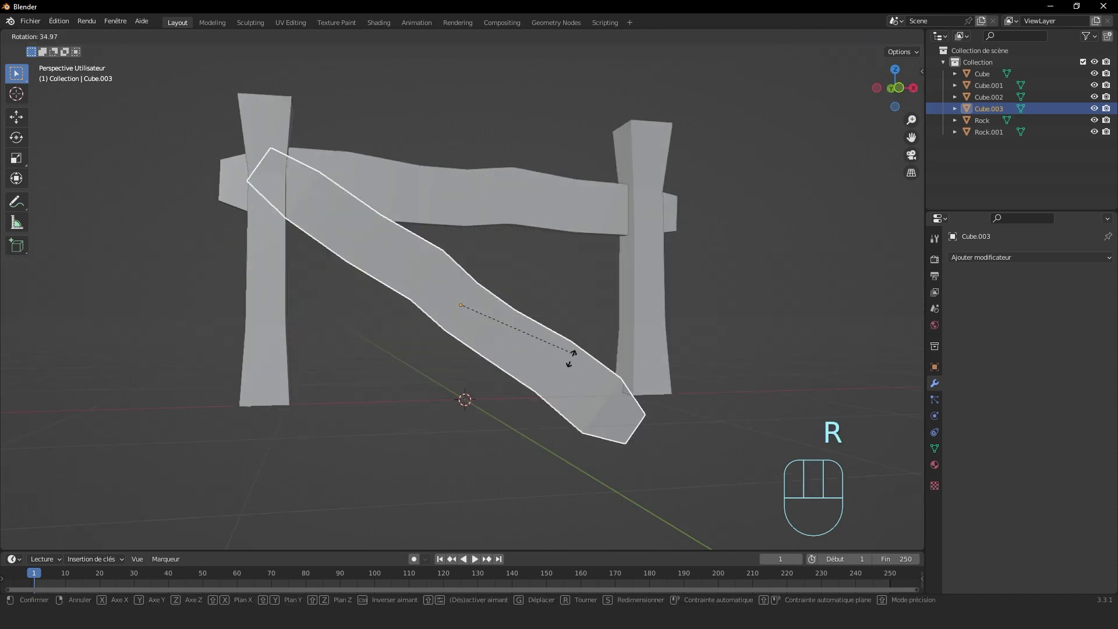
pyautogui.click(624, 243)
pyautogui.hotkey('ctrl', 'z')
# Step: In the front orthographic view, rotate the lower beam about 2.13° and shift it slightly upward between the posts
pyautogui.moveTo(634, 262); pyautogui.dragTo(715, 201, button='middle')
pyautogui.press('KP_1')
pyautogui.press('r')
pyautogui.click(660, 274)
pyautogui.press('g')
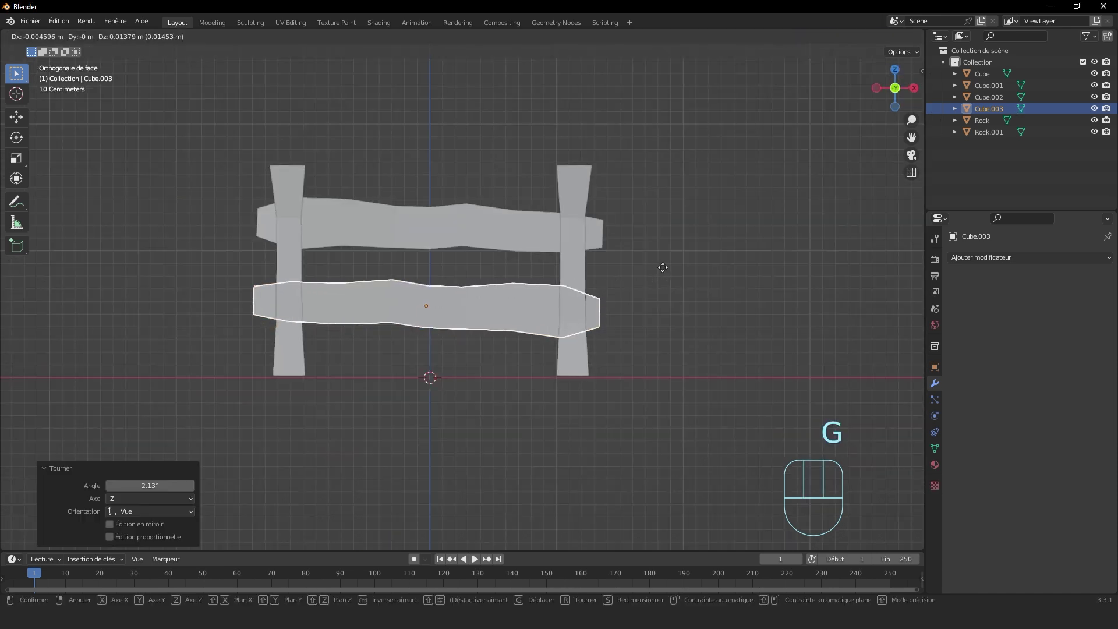
pyautogui.click(663, 267)
# Step: Rotate the lower beam about 0.85° more, move it about 0.02 m, fine-tune its tilt and deselect it
pyautogui.press('r')
pyautogui.click(663, 270)
pyautogui.press('g')
pyautogui.click(669, 269)
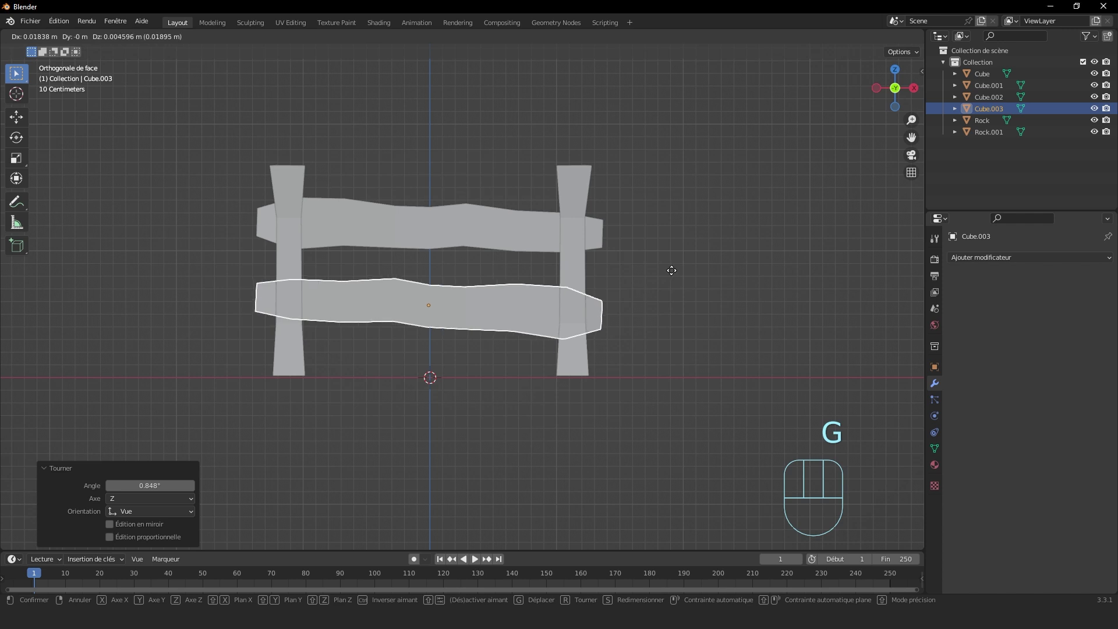
pyautogui.scroll(-1, 698, 262)
pyautogui.press('r')
pyautogui.click(694, 274)
pyautogui.press('Tab')
pyautogui.scroll(-3, 650, 281)
pyautogui.click(651, 281)
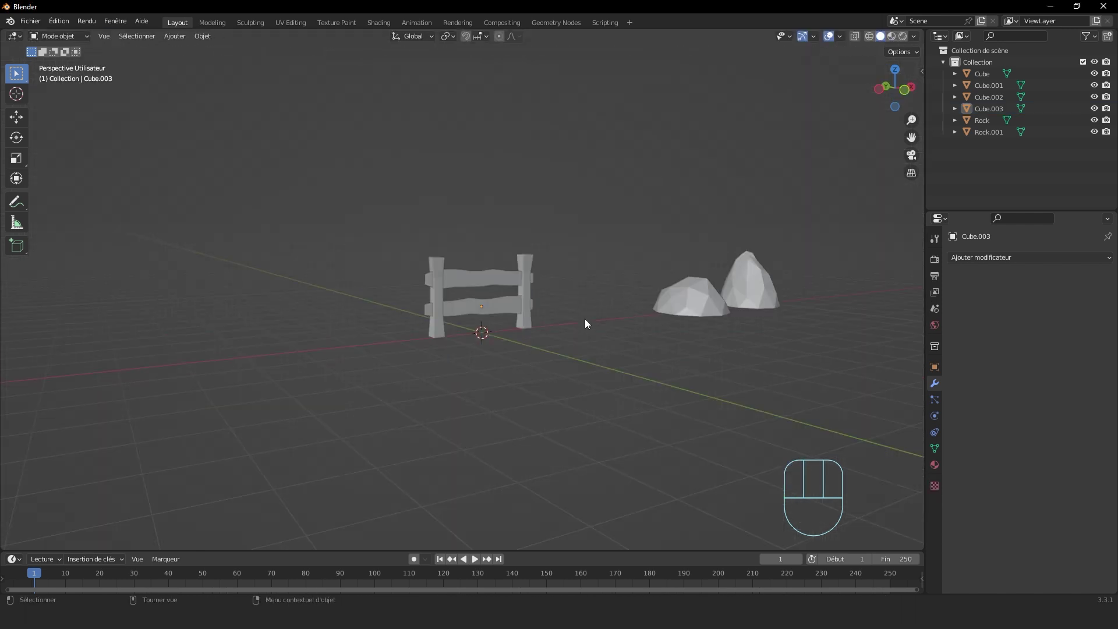
# Step: In Edit Mode, nudge two short top edges near the middle of the lower beam slightly to vary its outline
pyautogui.scroll(1, 585, 319)
pyautogui.moveTo(489, 306); pyautogui.dragTo(483, 306, button='middle')
pyautogui.click(511, 306)
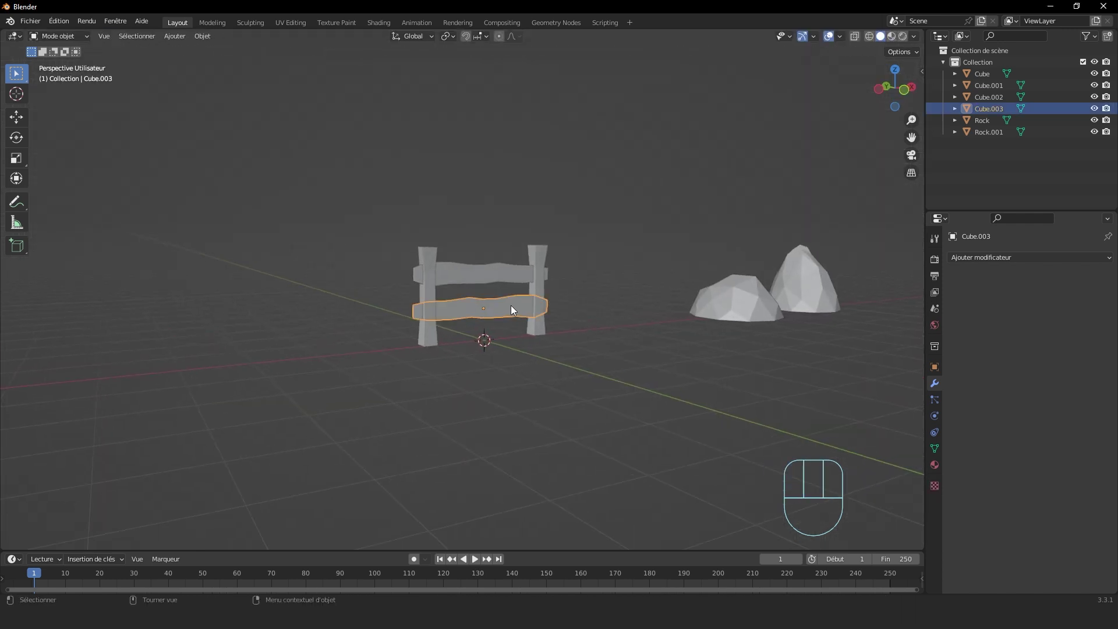
pyautogui.press('Tab')
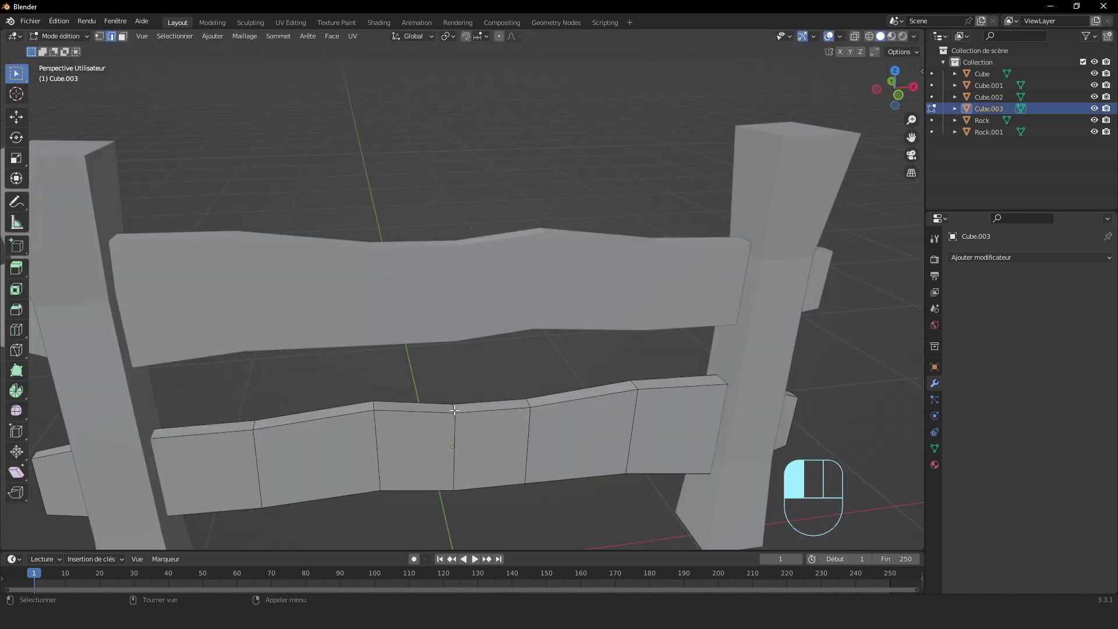
pyautogui.moveTo(455, 411); pyautogui.dragTo(488, 342, button='middle')
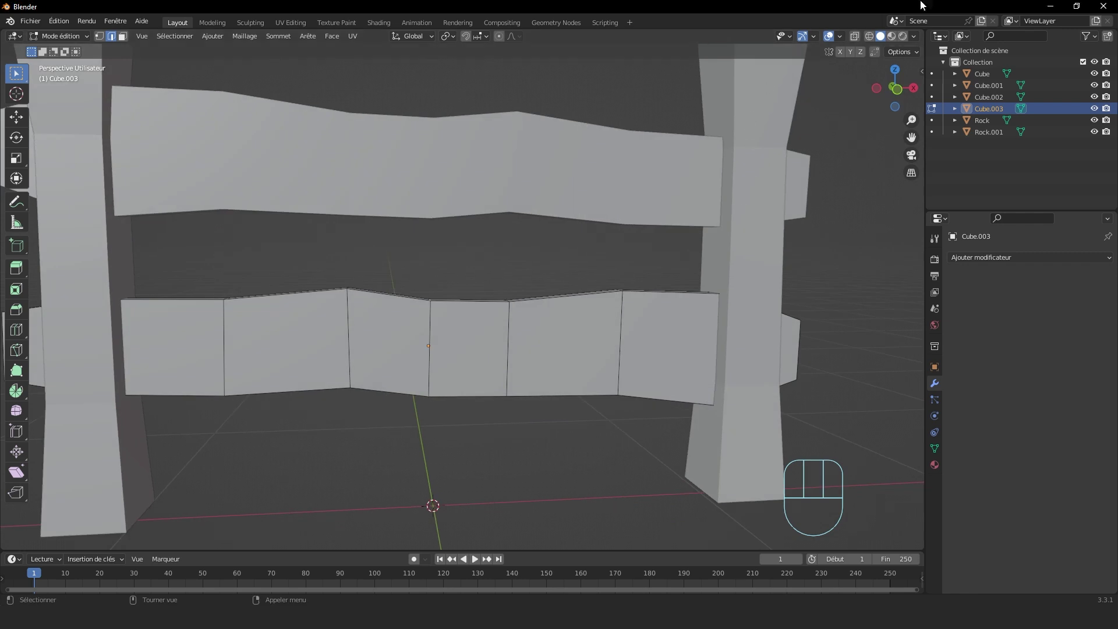
pyautogui.click(892, 98)
pyautogui.press('g')
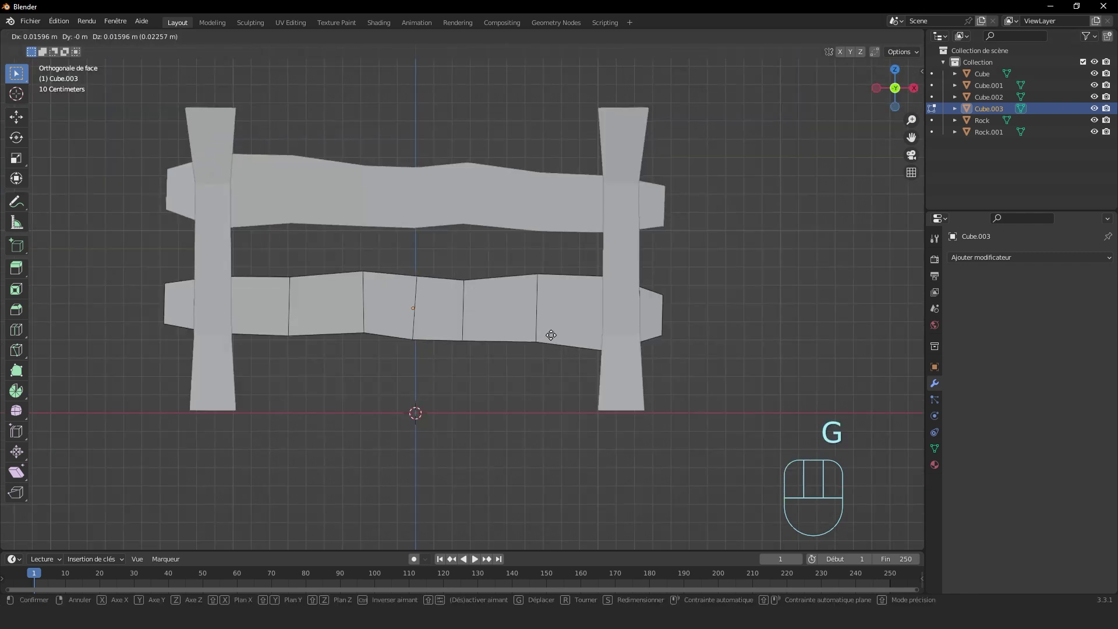
pyautogui.click(549, 333)
pyautogui.moveTo(549, 332); pyautogui.dragTo(492, 312, button='middle')
pyautogui.press('g')
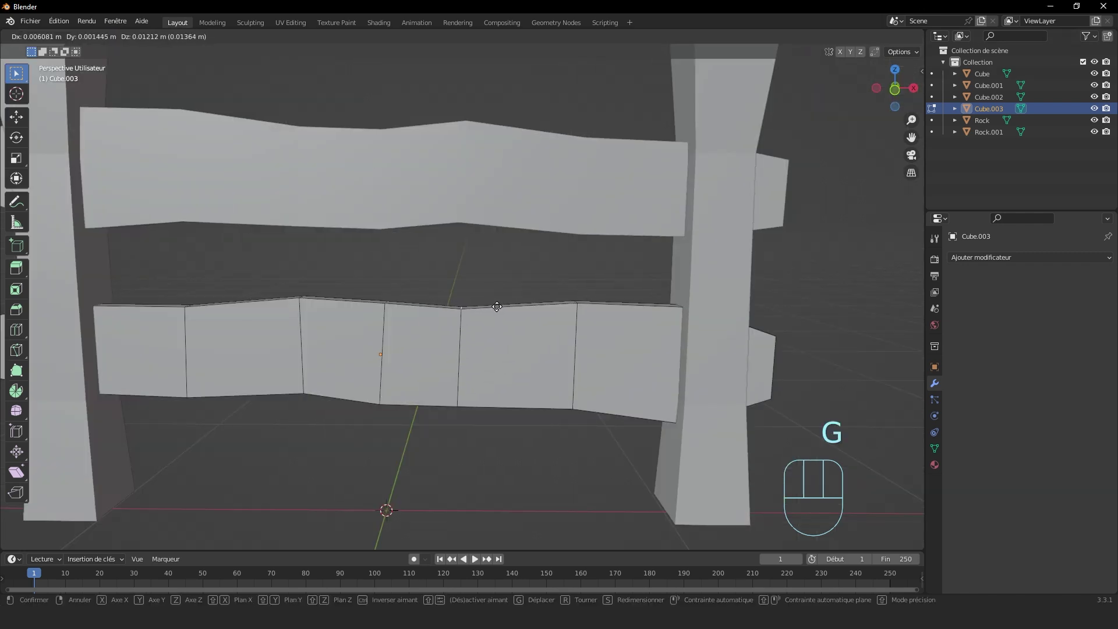
pyautogui.click(506, 305)
# Step: Reposition an edge on the lower beam's underside to make its bottom outline less regular
pyautogui.press('Tab')
pyautogui.moveTo(563, 304); pyautogui.dragTo(438, 264, button='middle')
pyautogui.press('Tab')
pyautogui.click(438, 267)
pyautogui.press('g')
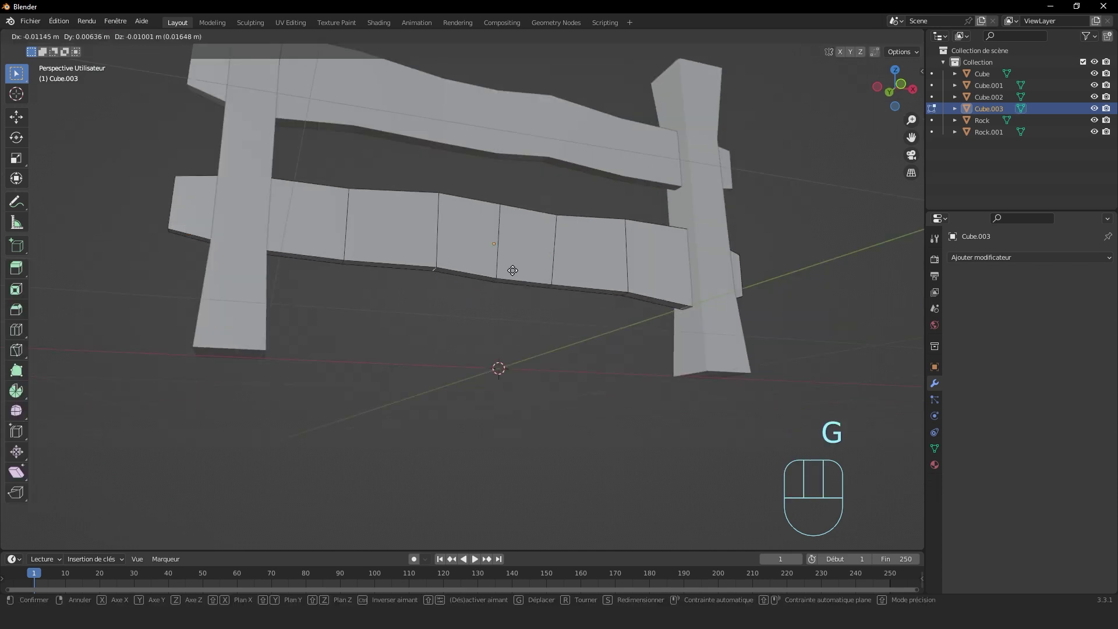
pyautogui.click(518, 266)
pyautogui.hotkey('ctrl', 'z')
pyautogui.press('g')
pyautogui.click(553, 254)
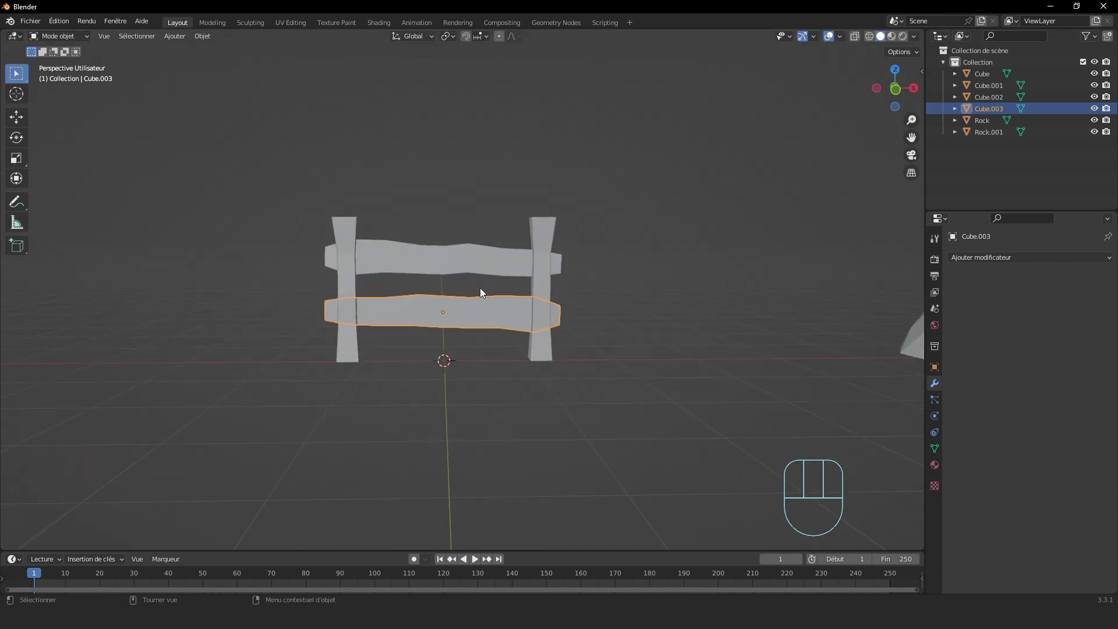
# Step: In face selection mode, move the lower beam's left end face toward the post and scale its right end face
pyautogui.scroll(1, 351, 212)
pyautogui.scroll(2, 351, 211)
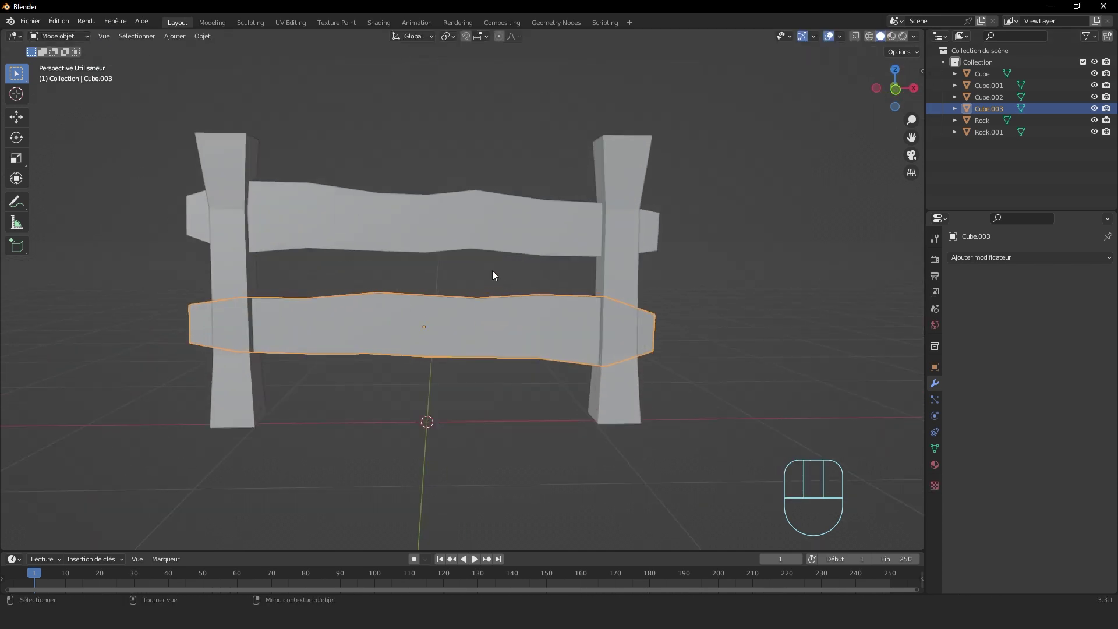
pyautogui.moveTo(491, 270); pyautogui.dragTo(553, 280, button='middle')
pyautogui.press('Tab')
pyautogui.press('3')
pyautogui.click(351, 322)
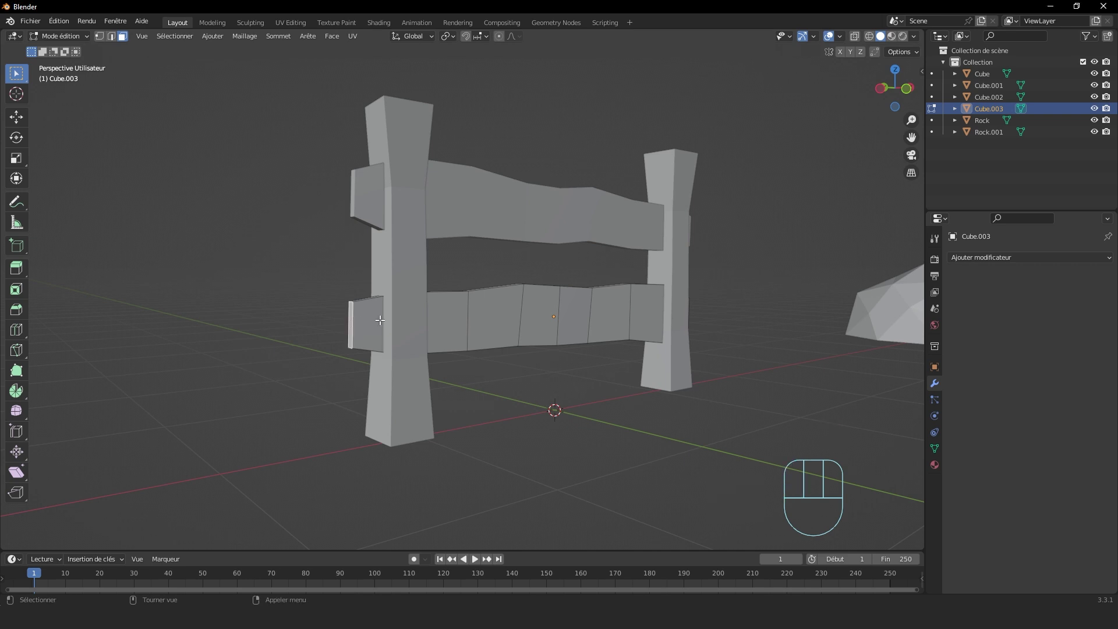
pyautogui.press('g')
pyautogui.click(429, 320)
pyautogui.moveTo(429, 319); pyautogui.dragTo(506, 320, button='middle')
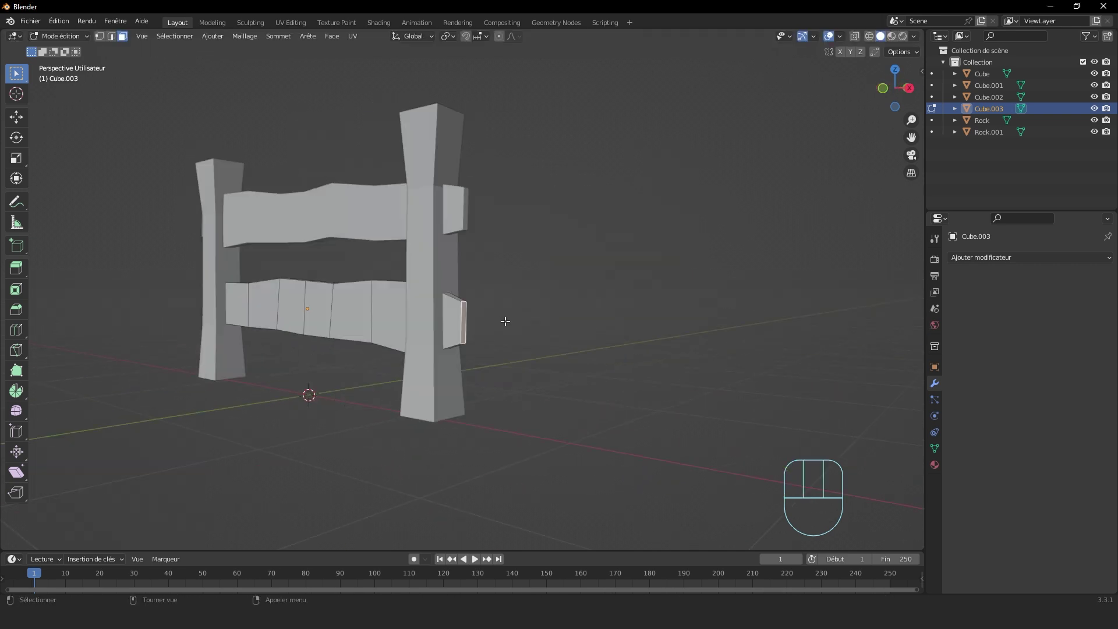
pyautogui.press('s')
pyautogui.click(513, 323)
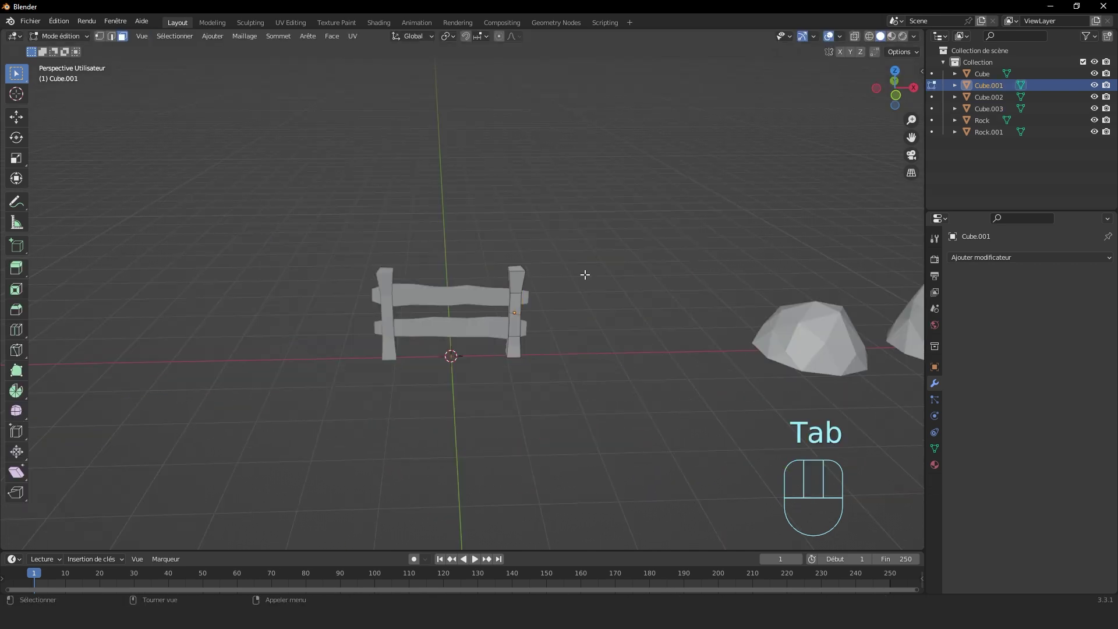
# Step: Return to Object Mode and select both fence posts together
pyautogui.press('Tab')
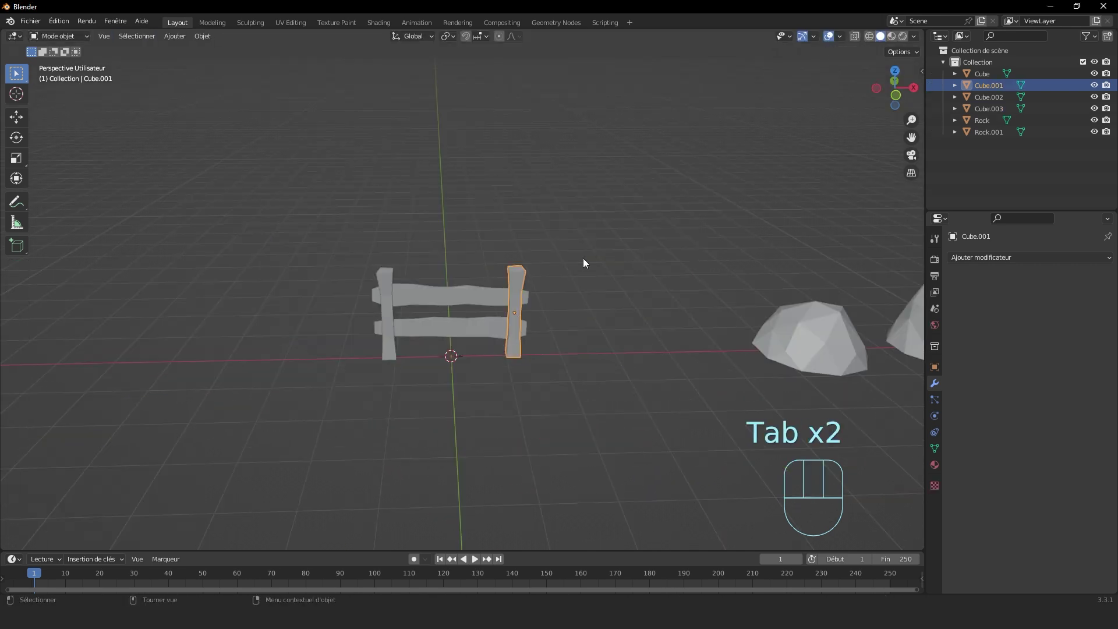
pyautogui.scroll(3, 515, 268)
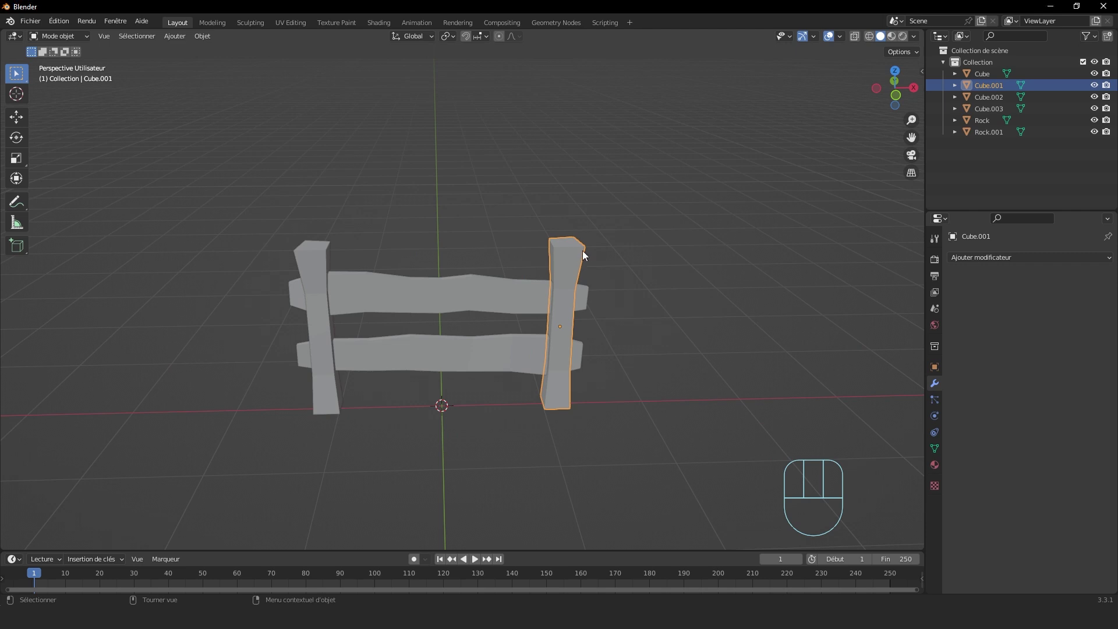
pyautogui.press('Tab')
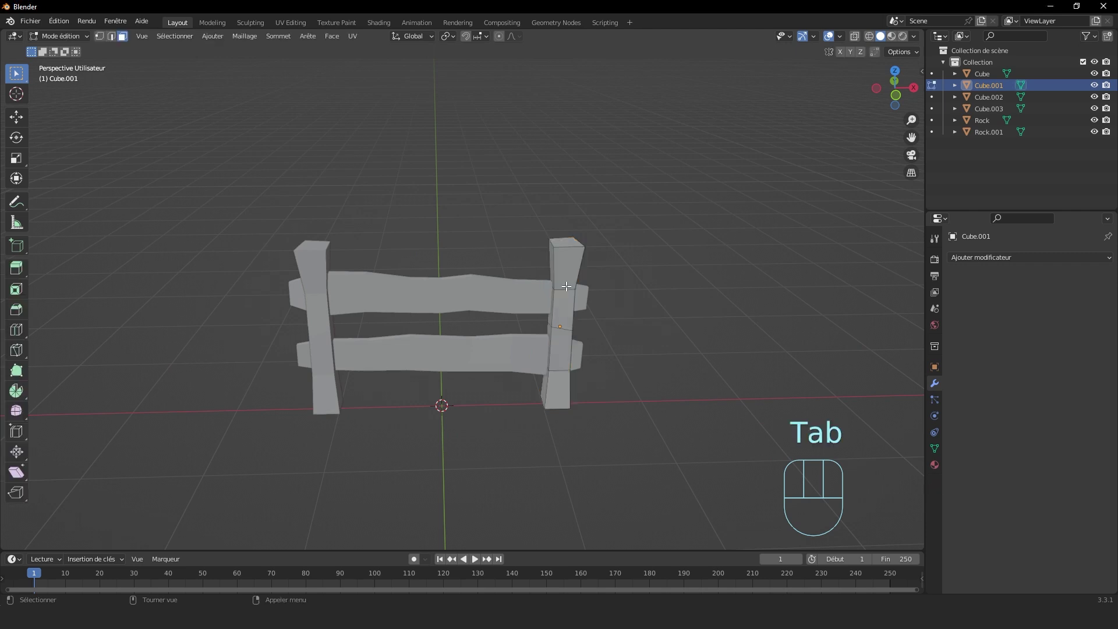
pyautogui.press('Tab')
pyautogui.moveTo(641, 255); pyautogui.dragTo(480, 285, button='middle')
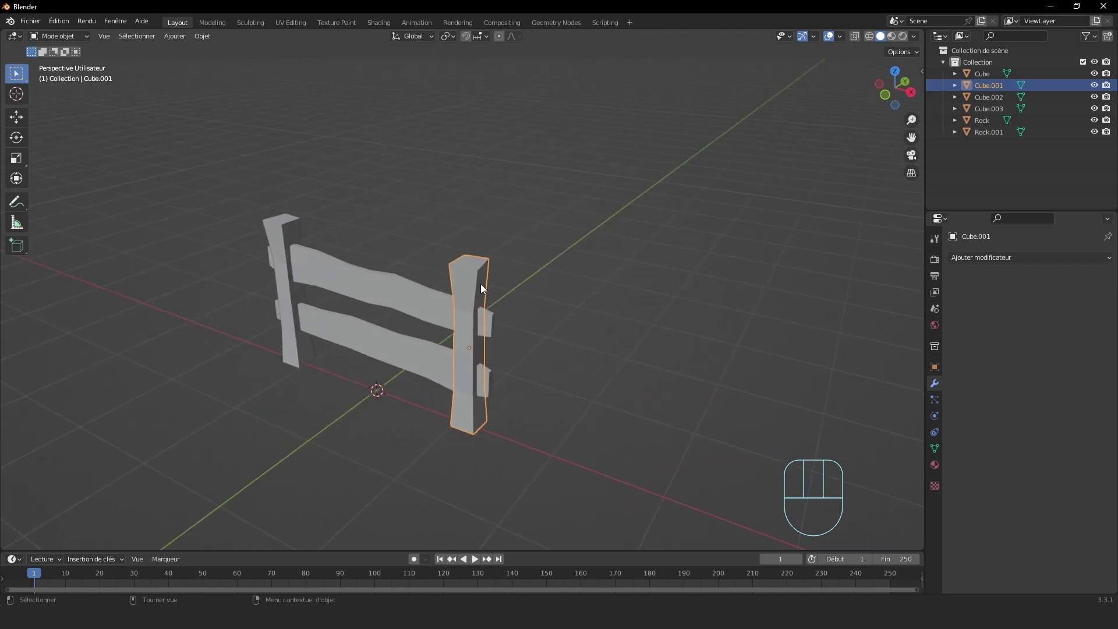
pyautogui.keyDown('shift'); pyautogui.click(275, 232); pyautogui.keyUp('shift')
pyautogui.moveTo(442, 229); pyautogui.dragTo(482, 241, button='middle')
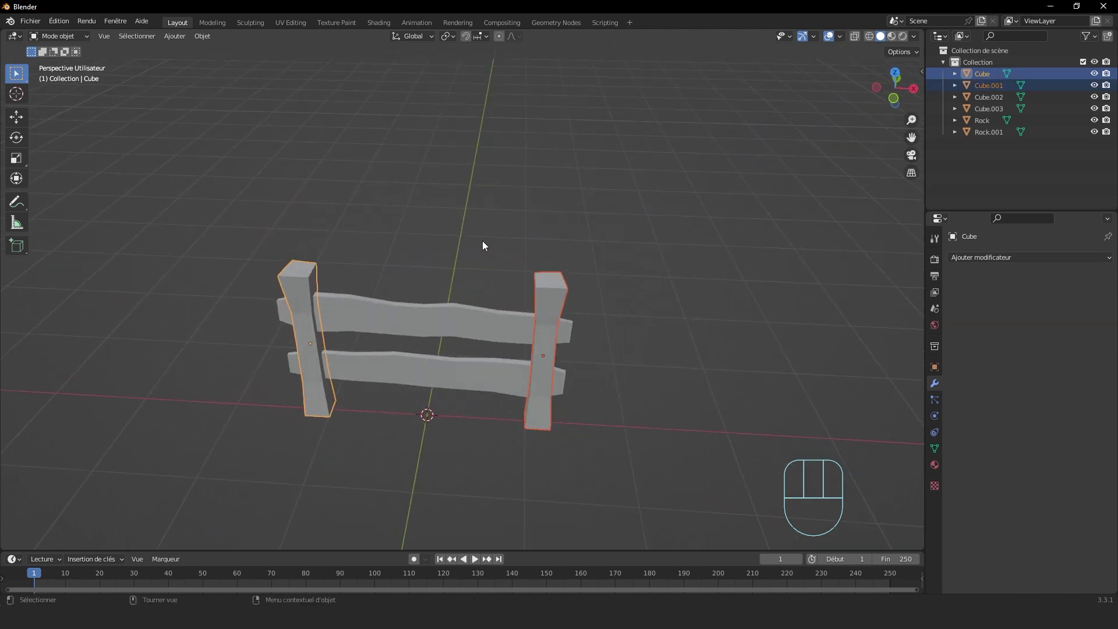
# Step: Edit both posts together, select their top faces and bevel the top edges
pyautogui.press('Tab')
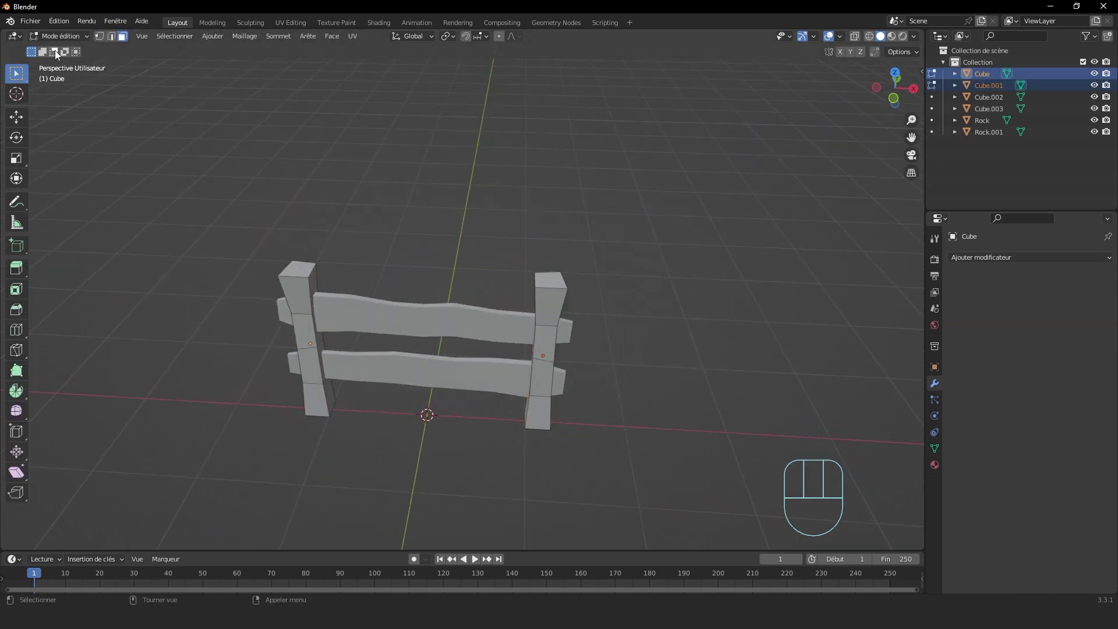
pyautogui.moveTo(306, 270); pyautogui.dragTo(305, 280, button='middle')
pyautogui.click(303, 283)
pyautogui.keyDown('shift'); pyautogui.click(557, 301); pyautogui.keyUp('shift')
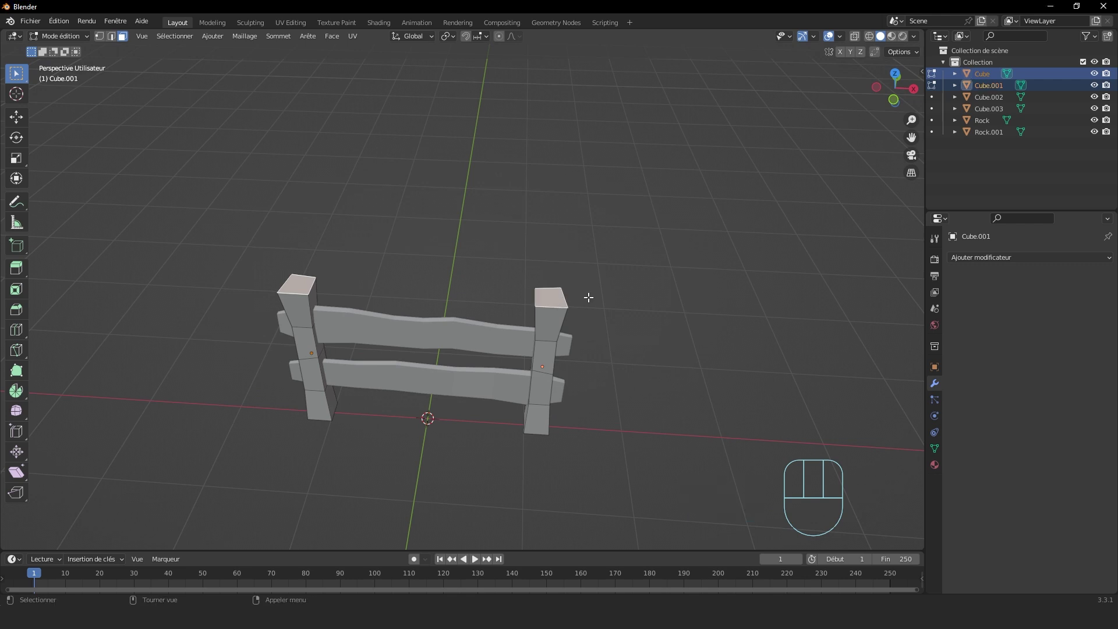
pyautogui.moveTo(589, 297); pyautogui.dragTo(608, 258, button='middle')
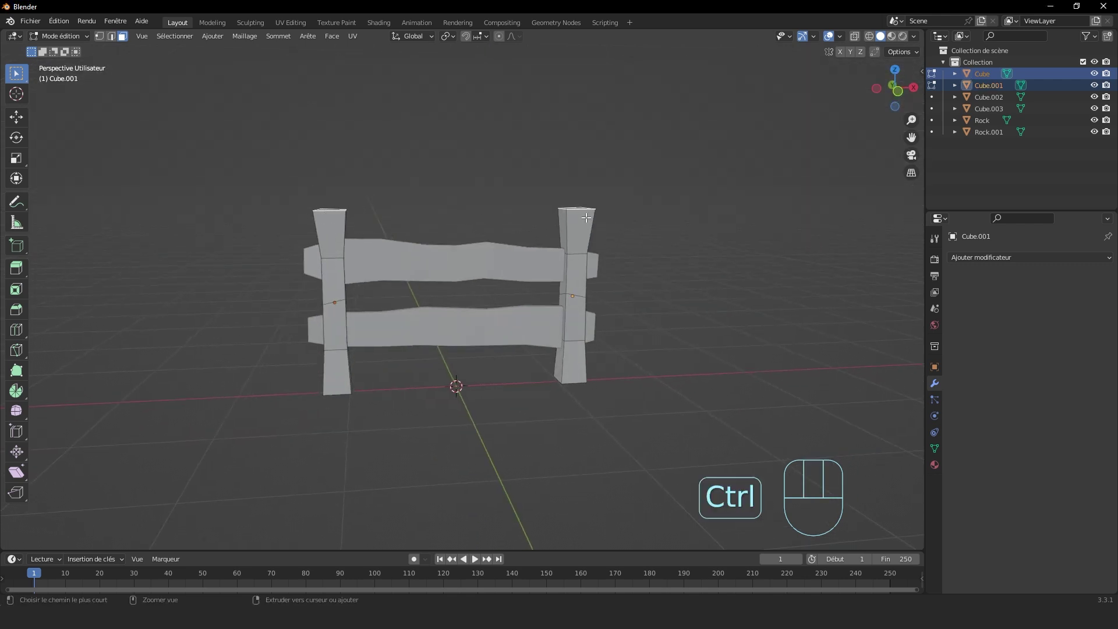
pyautogui.hotkey('ctrl', 'b')
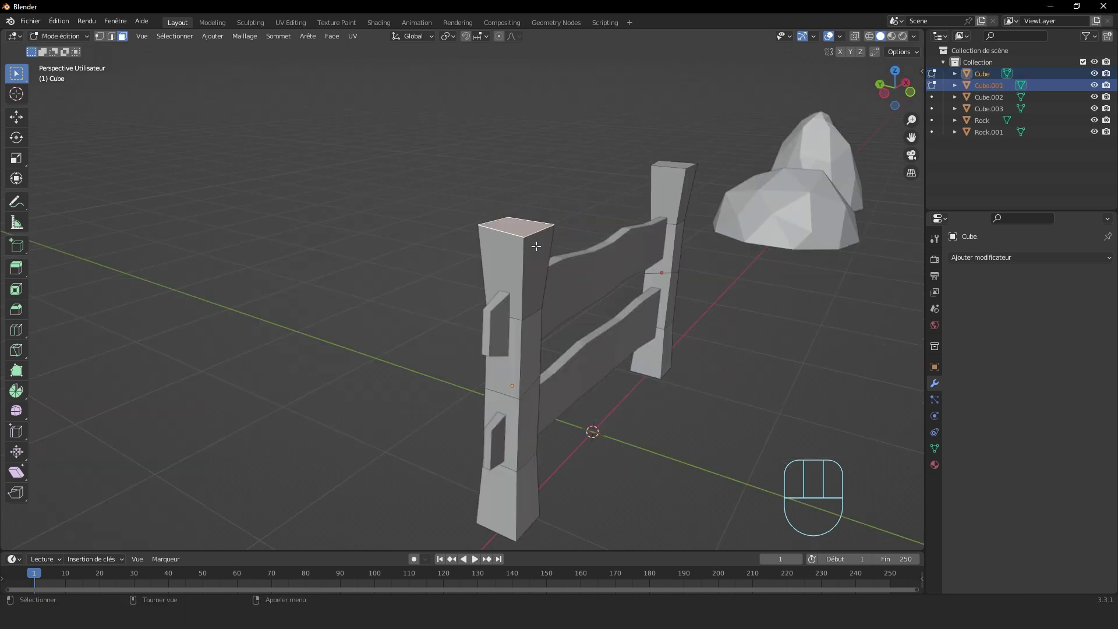
pyautogui.hotkey('ctrl', 'b')
pyautogui.click(503, 231)
# Step: Scale down the left post's top face to narrow its bevelled cap
pyautogui.moveTo(503, 231); pyautogui.dragTo(407, 218, button='middle')
pyautogui.press('s')
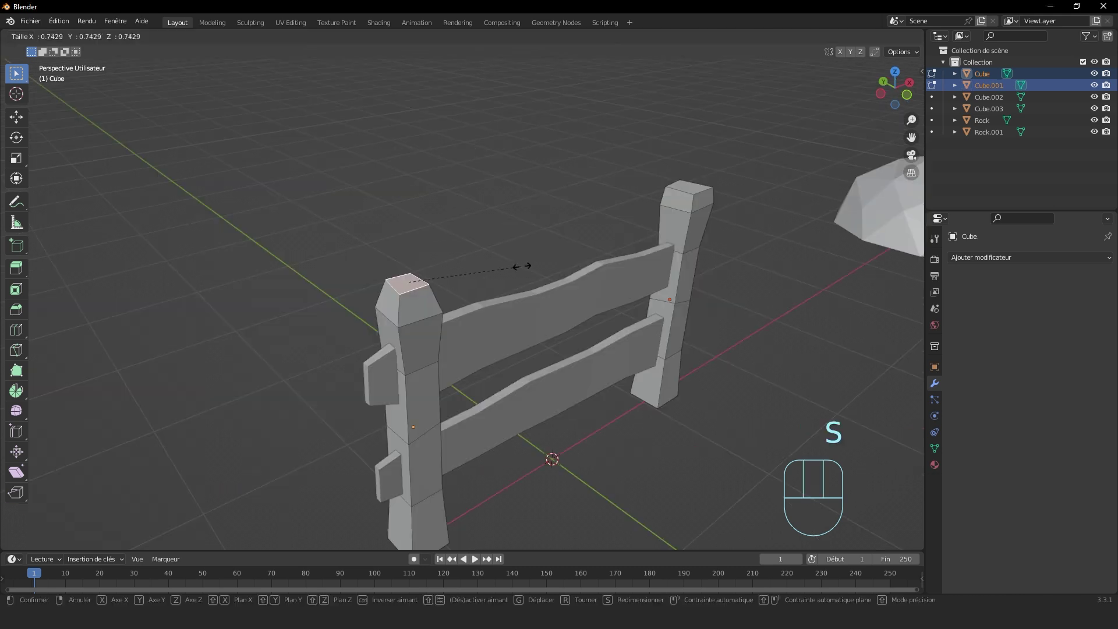
pyautogui.click(560, 267)
pyautogui.press('s')
pyautogui.click(562, 258)
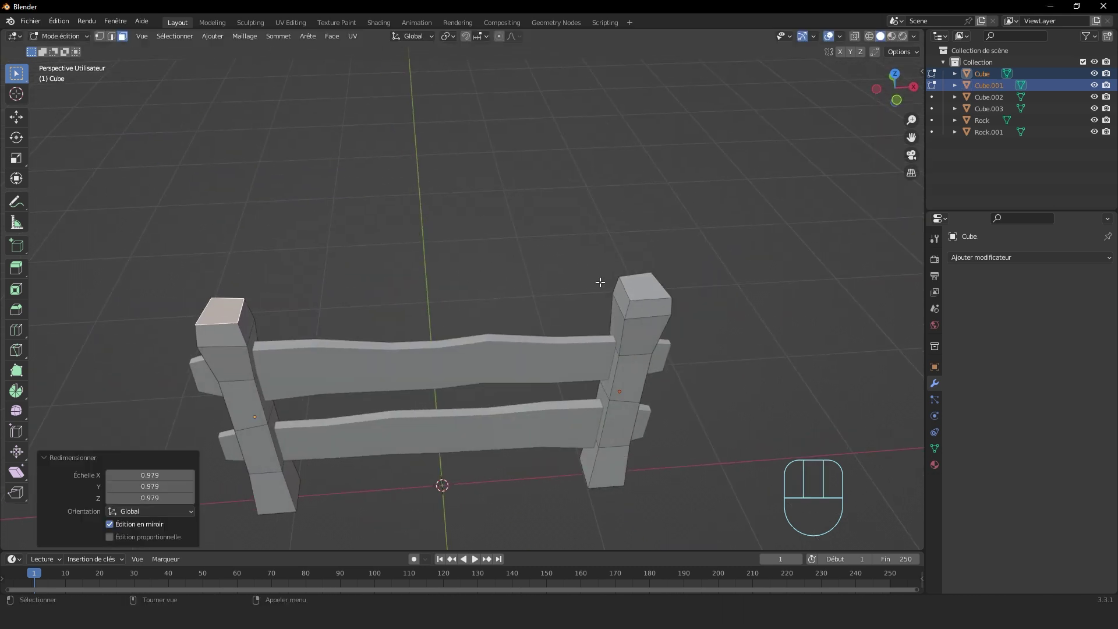
pyautogui.press('s')
pyautogui.click(741, 285)
# Step: Lower the left post's top face about 0.09 m along Z
pyautogui.moveTo(741, 286); pyautogui.dragTo(268, 247, button='middle')
pyautogui.press('g')
pyautogui.press('z')
pyautogui.press('Escape')
pyautogui.click(271, 250)
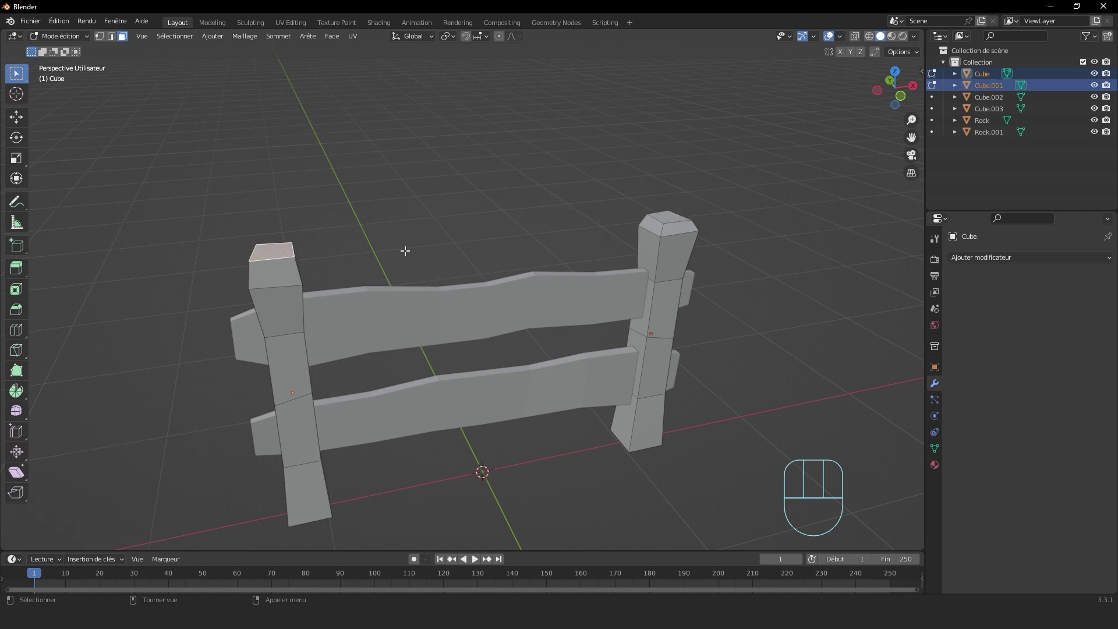
pyautogui.press('g')
pyautogui.press('z')
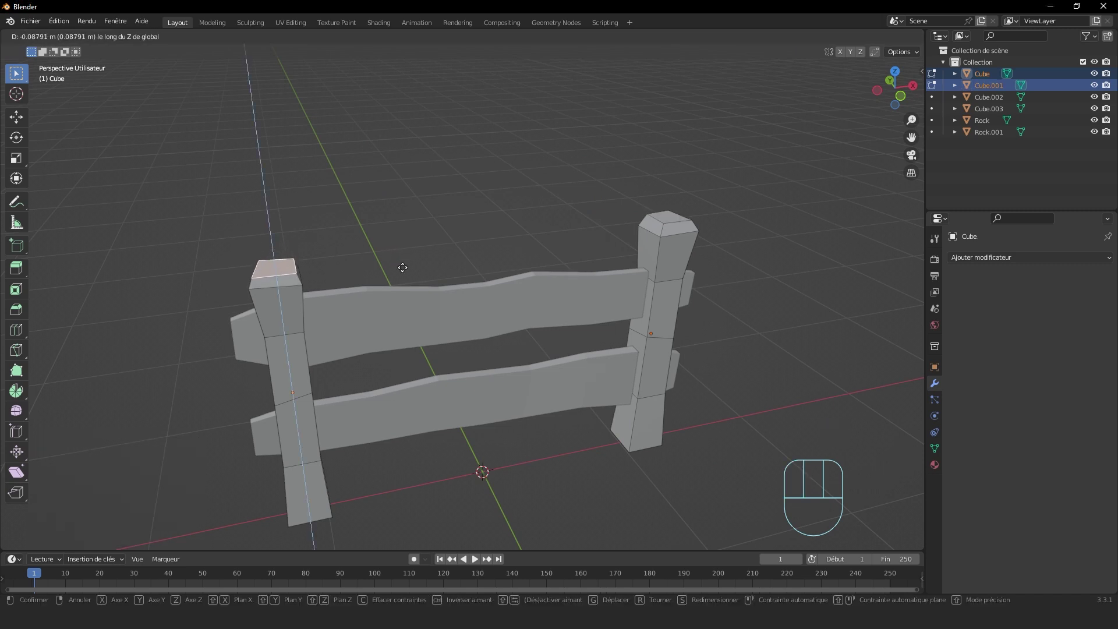
pyautogui.click(402, 267)
# Step: Select the top faces of both posts and move them along Z with proportional editing enabled
pyautogui.moveTo(402, 268); pyautogui.dragTo(451, 274, button='middle')
pyautogui.press('Tab')
pyautogui.scroll(-4, 451, 274)
pyautogui.press('Tab')
pyautogui.click(553, 293)
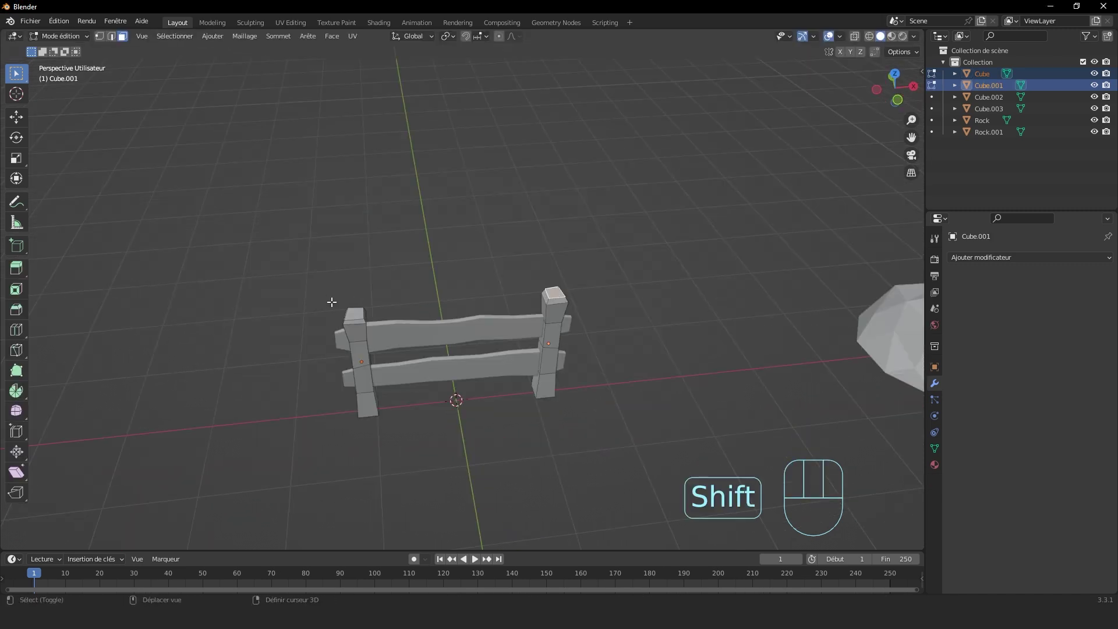
pyautogui.moveTo(584, 138); pyautogui.dragTo(691, 183, button='middle')
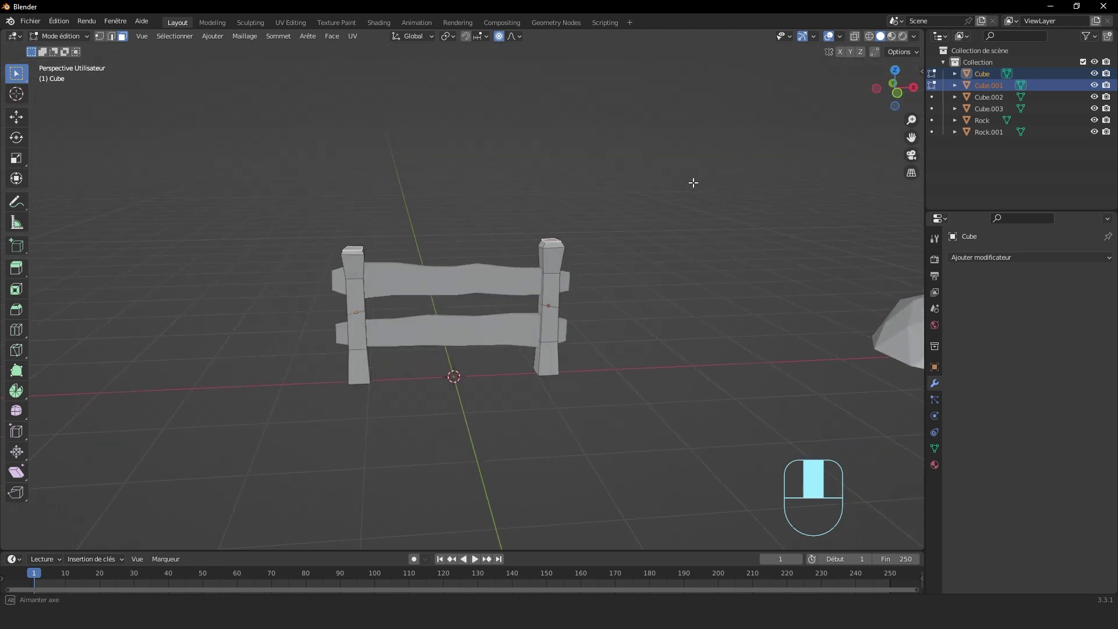
pyautogui.press('g')
pyautogui.press('z')
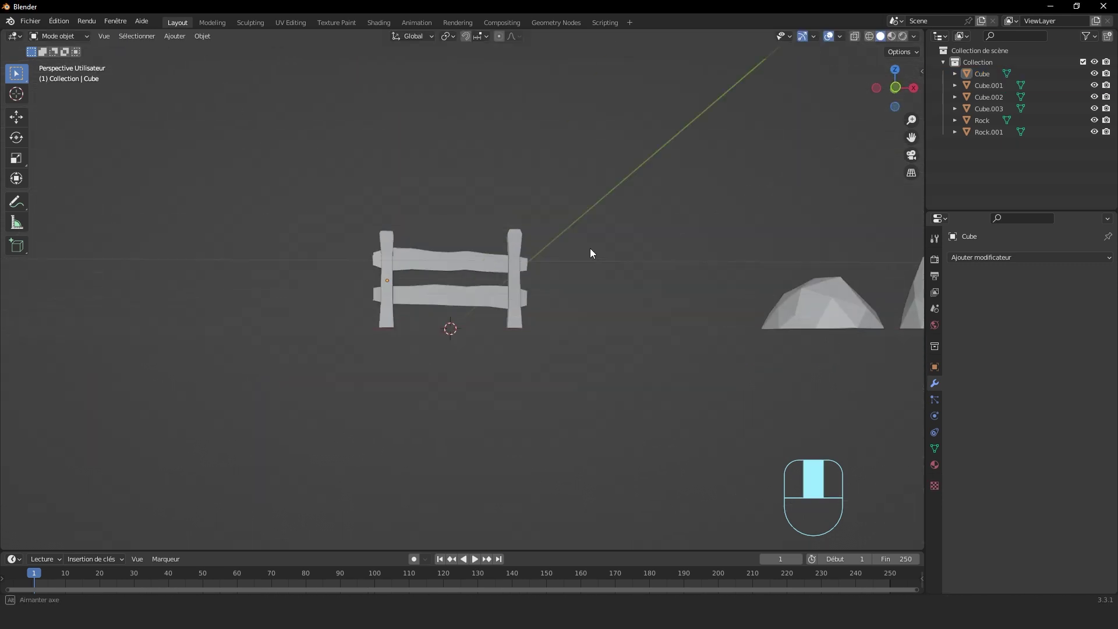
# Step: Try smooth shading on the two posts and two beams, and undo it
pyautogui.moveTo(588, 252); pyautogui.dragTo(524, 269, button='middle')
pyautogui.scroll(3, 500, 269)
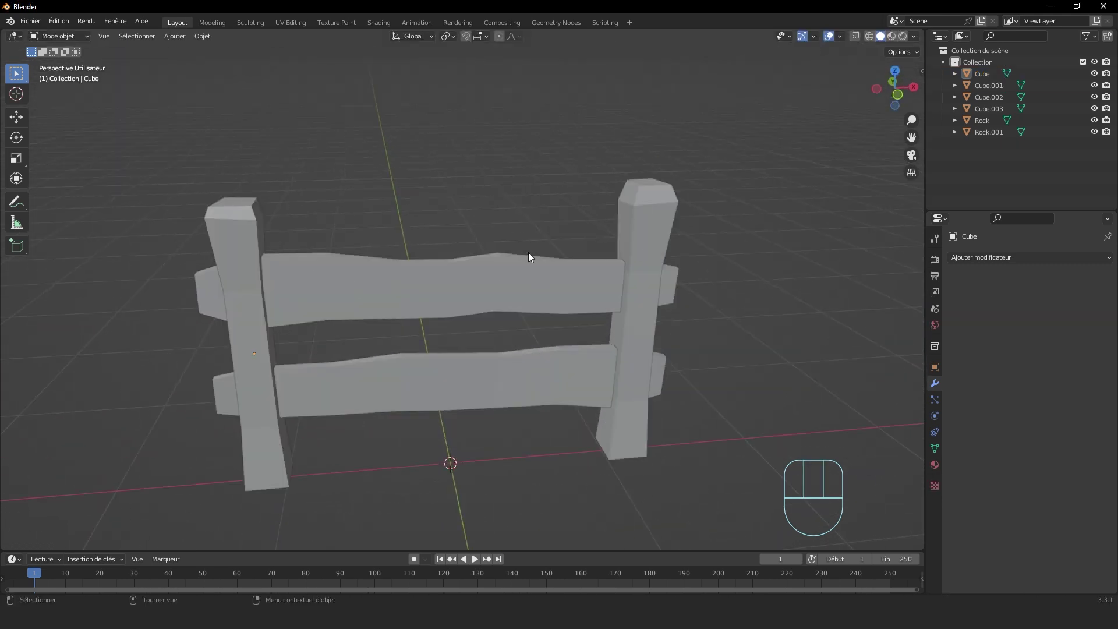
pyautogui.moveTo(778, 114); pyautogui.dragTo(63, 513)
pyautogui.rightClick(469, 268)
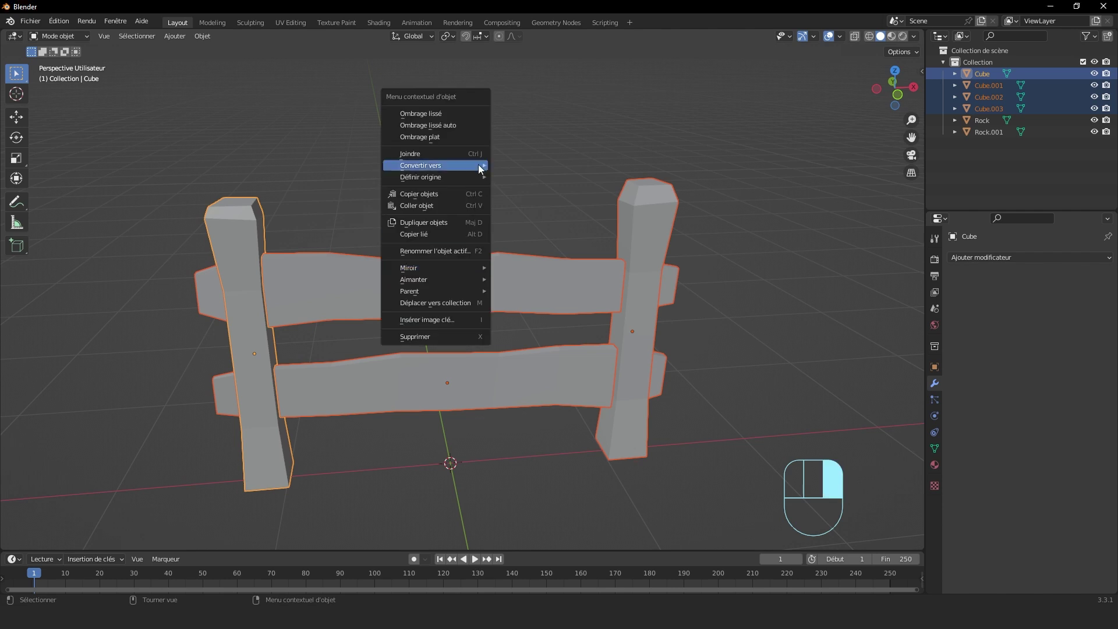
pyautogui.click(447, 116)
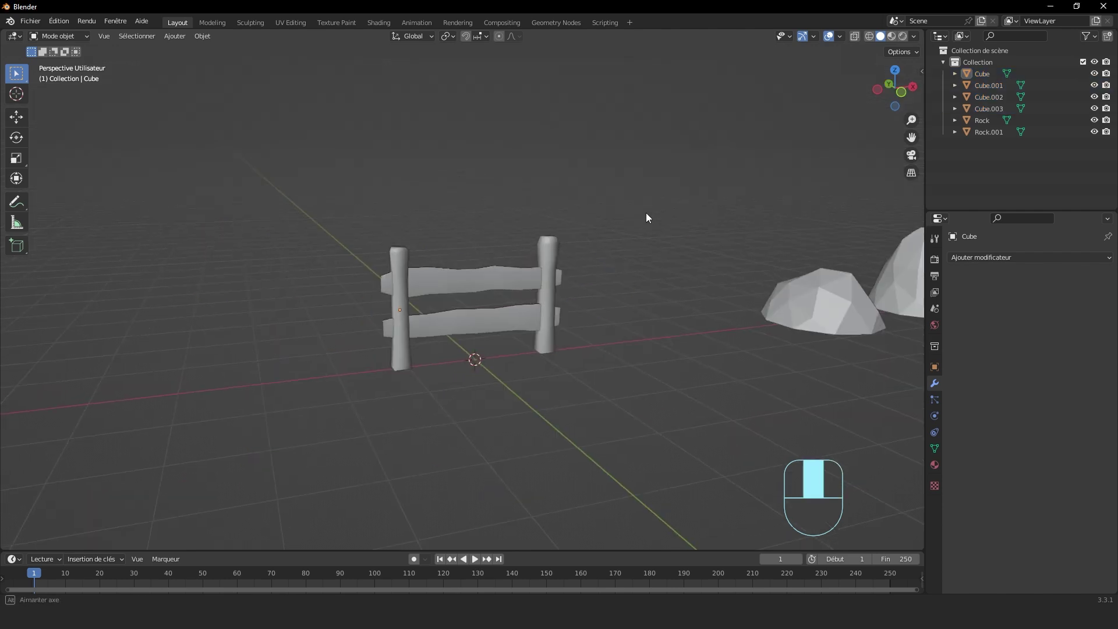
pyautogui.moveTo(645, 213); pyautogui.dragTo(384, 254, button='middle')
pyautogui.scroll(4, 523, 229)
pyautogui.hotkey('ctrl', 'z')
pyautogui.hotkey('ctrl', 'z')
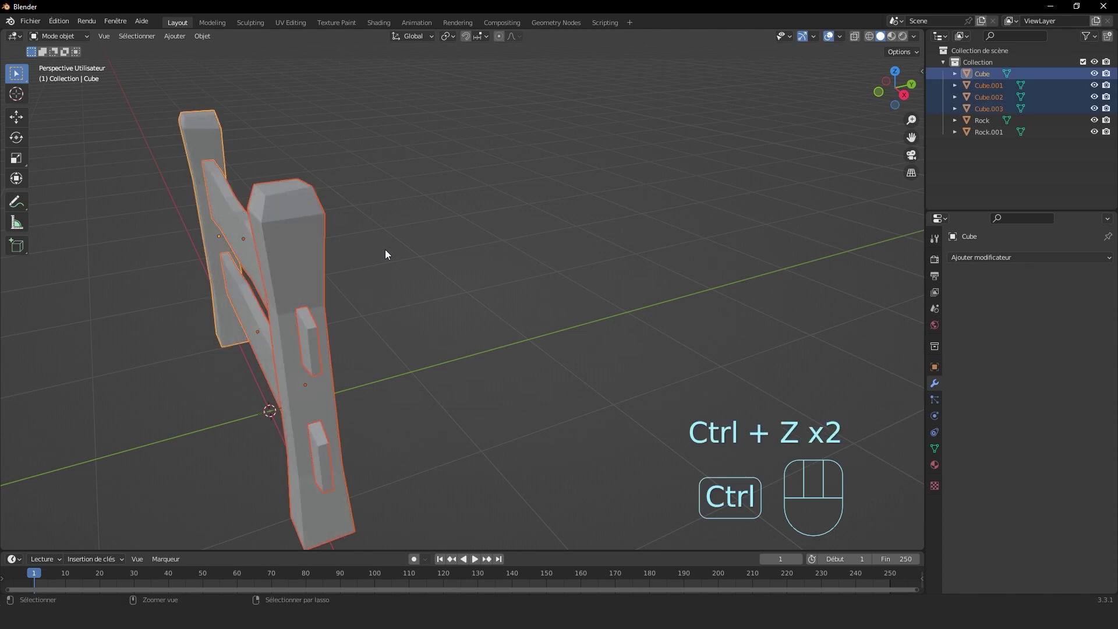
pyautogui.hotkey('ctrl', 'shift', 'z')
# Step: Examine the shapes of the fence's posts and beams from several angles
pyautogui.moveTo(507, 235); pyautogui.dragTo(497, 301, button='middle')
pyautogui.press('Tab')
pyautogui.press('Tab')
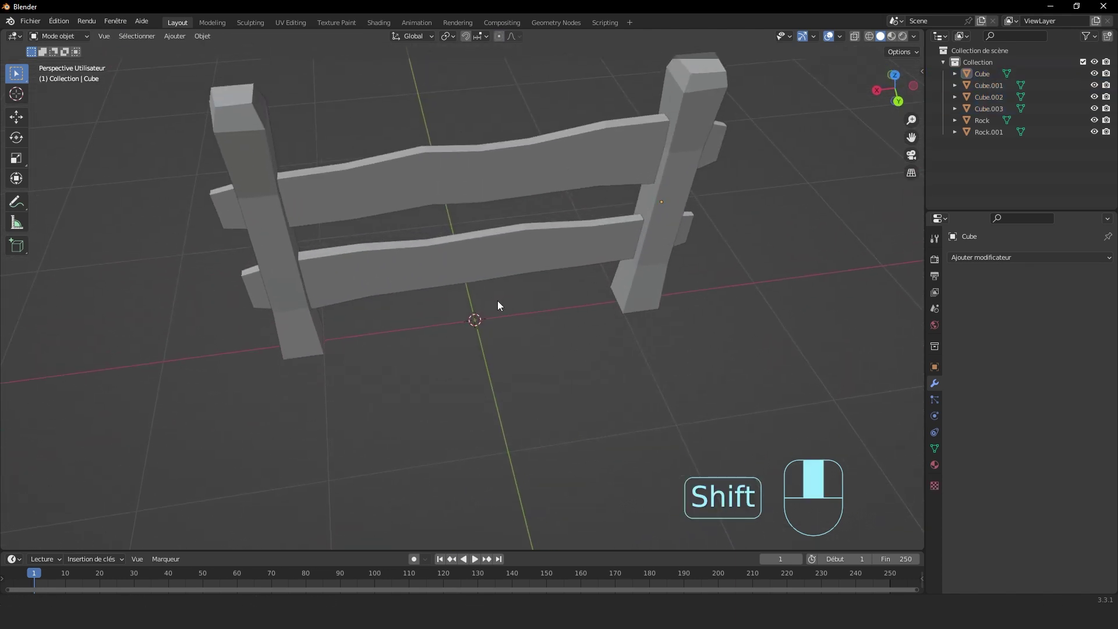
pyautogui.click(471, 151)
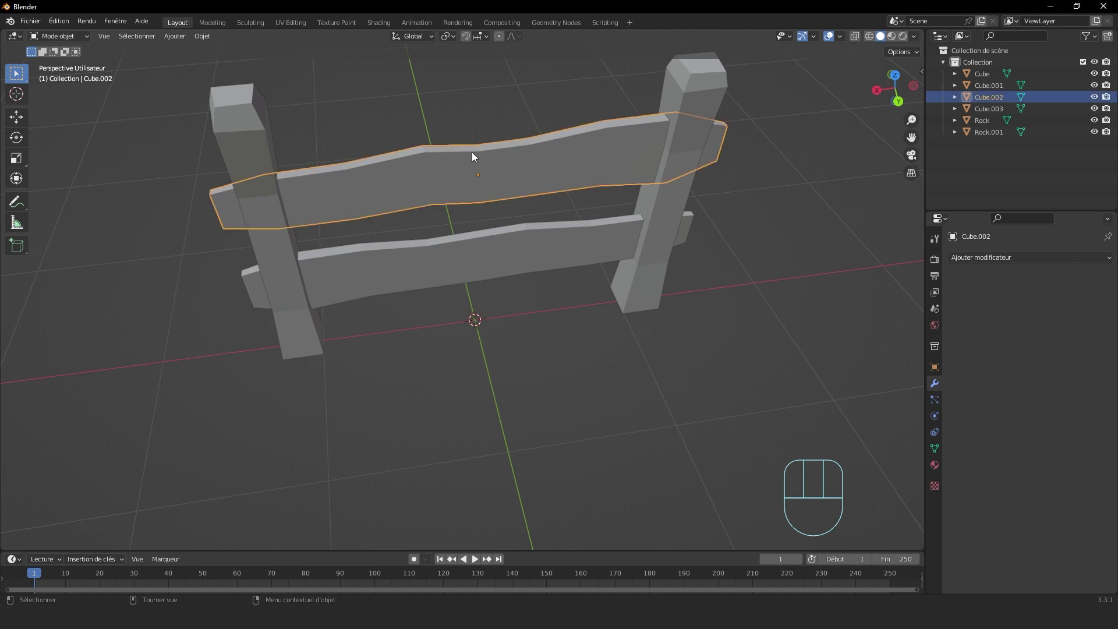
pyautogui.moveTo(472, 152); pyautogui.dragTo(280, 315, button='middle')
pyautogui.press('Tab')
pyautogui.press('Tab')
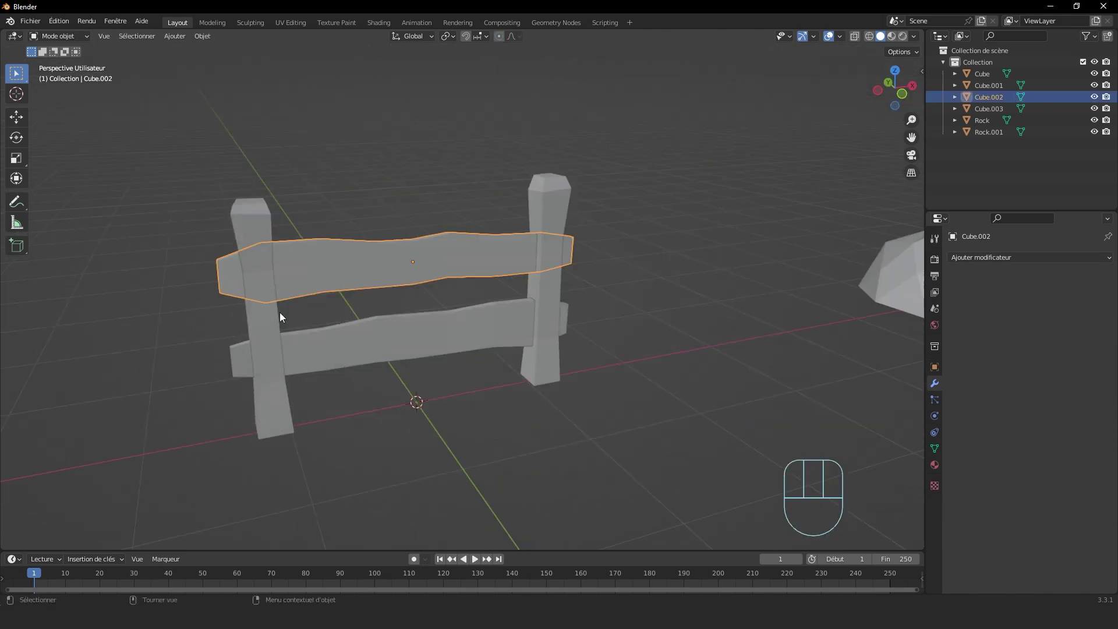
pyautogui.click(276, 314)
pyautogui.click(406, 335)
# Step: Edit the upper beam and bevel the short top edge nearest the right post by about 0.04 m
pyautogui.click(449, 256)
pyautogui.moveTo(453, 252); pyautogui.dragTo(480, 302, button='middle')
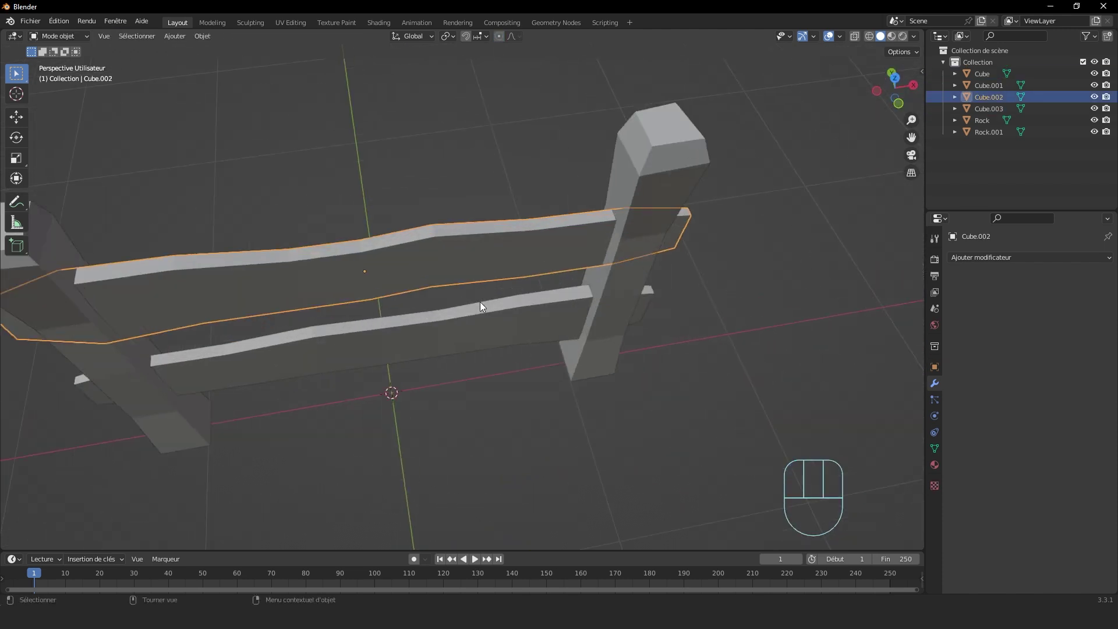
pyautogui.scroll(1, 481, 299)
pyautogui.moveTo(499, 185); pyautogui.dragTo(558, 296, button='middle')
pyautogui.hotkey('ctrl', 'z')
pyautogui.scroll(4, 599, 279)
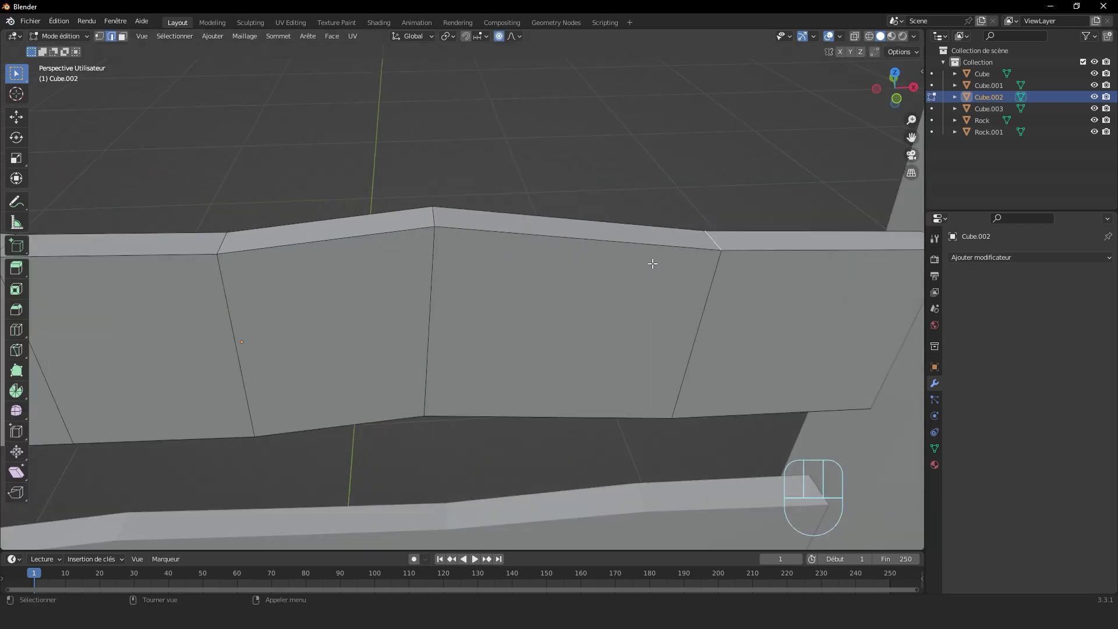
pyautogui.keyDown('shift'); pyautogui.moveTo(652, 262); pyautogui.dragTo(542, 261, button='middle'); pyautogui.keyUp('shift')
pyautogui.scroll(-2, 609, 257)
pyautogui.hotkey('ctrl', 'b')
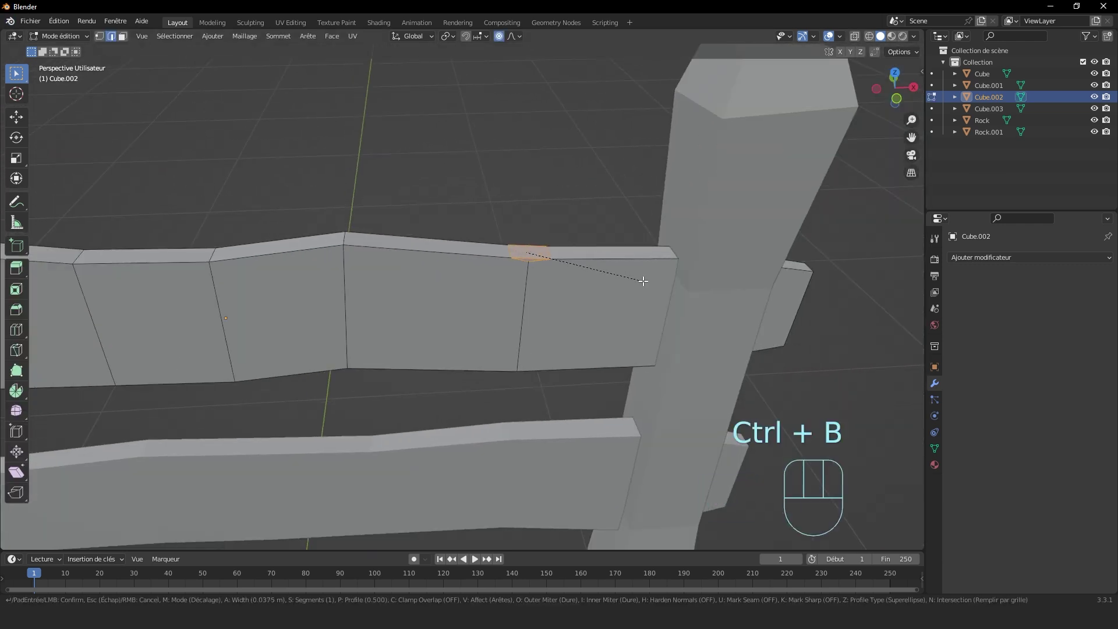
pyautogui.click(658, 283)
# Step: In face selection mode, delete the bevelled faces on the upper beam's top edge to open a gap
pyautogui.moveTo(658, 282); pyautogui.dragTo(466, 256, button='middle')
pyautogui.press('Tab')
pyautogui.press('Tab')
pyautogui.press('3')
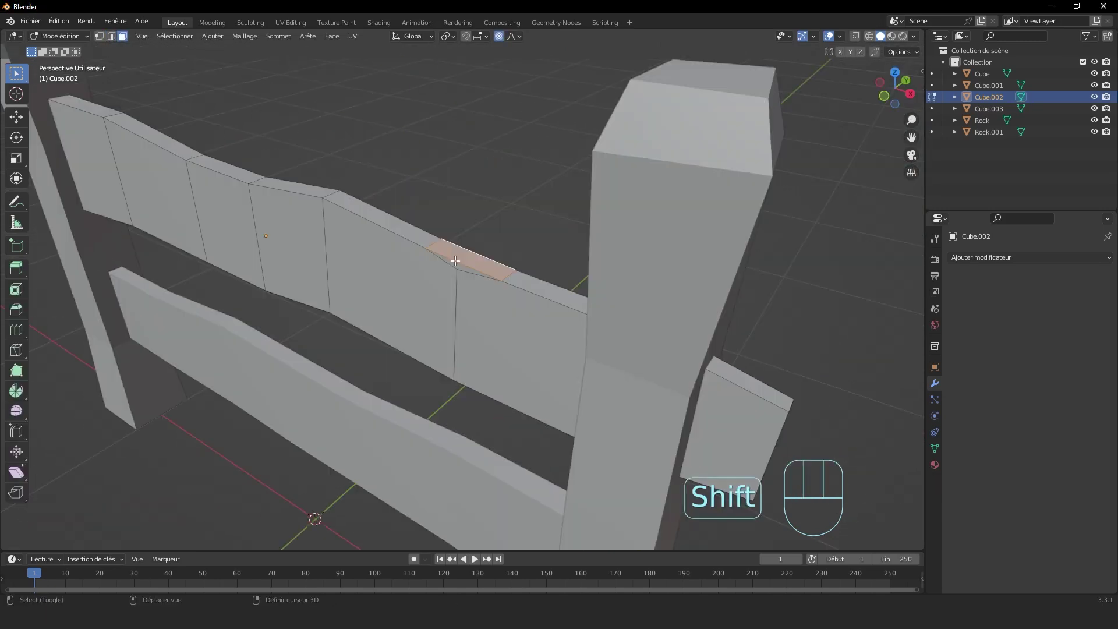
pyautogui.press('Delete')
pyautogui.press('Delete')
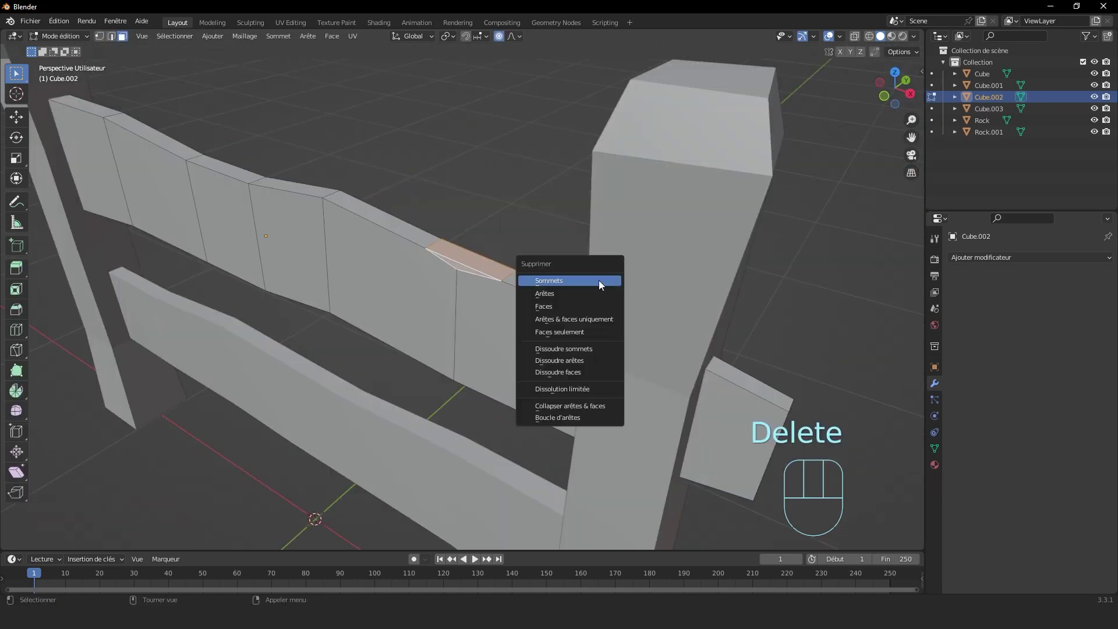
pyautogui.click(543, 306)
# Step: Fill the gap in the upper beam with two faces that form a V-shaped notch
pyautogui.moveTo(544, 305); pyautogui.dragTo(474, 270, button='middle')
pyautogui.press('2')
pyautogui.keyDown('shift'); pyautogui.click(446, 284); pyautogui.keyUp('shift')
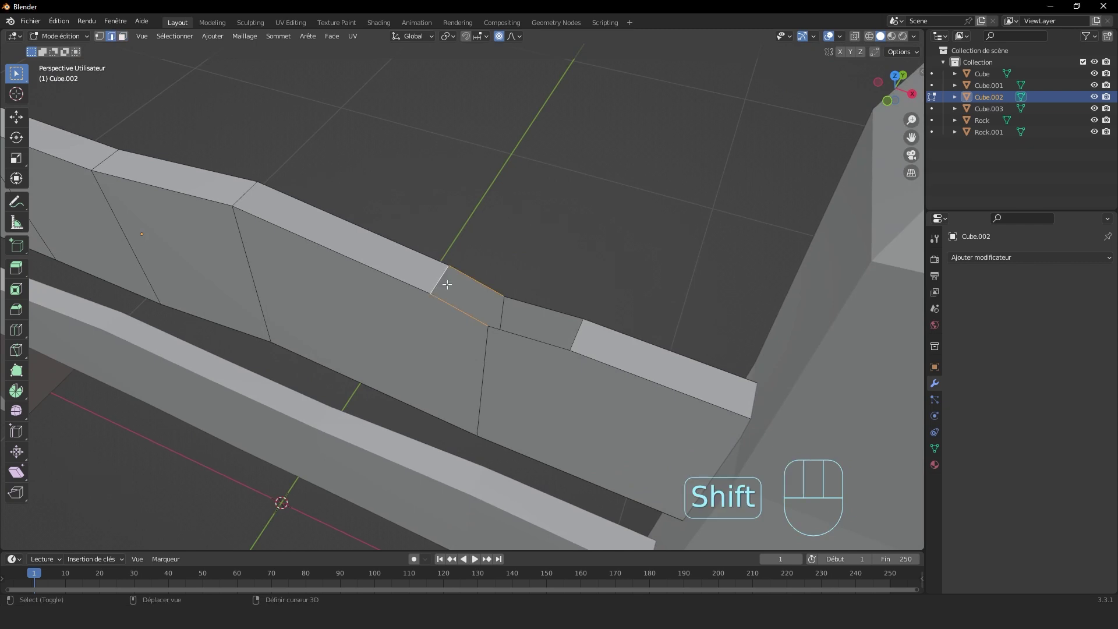
pyautogui.press('f')
pyautogui.keyDown('shift'); pyautogui.click(513, 330); pyautogui.keyUp('shift')
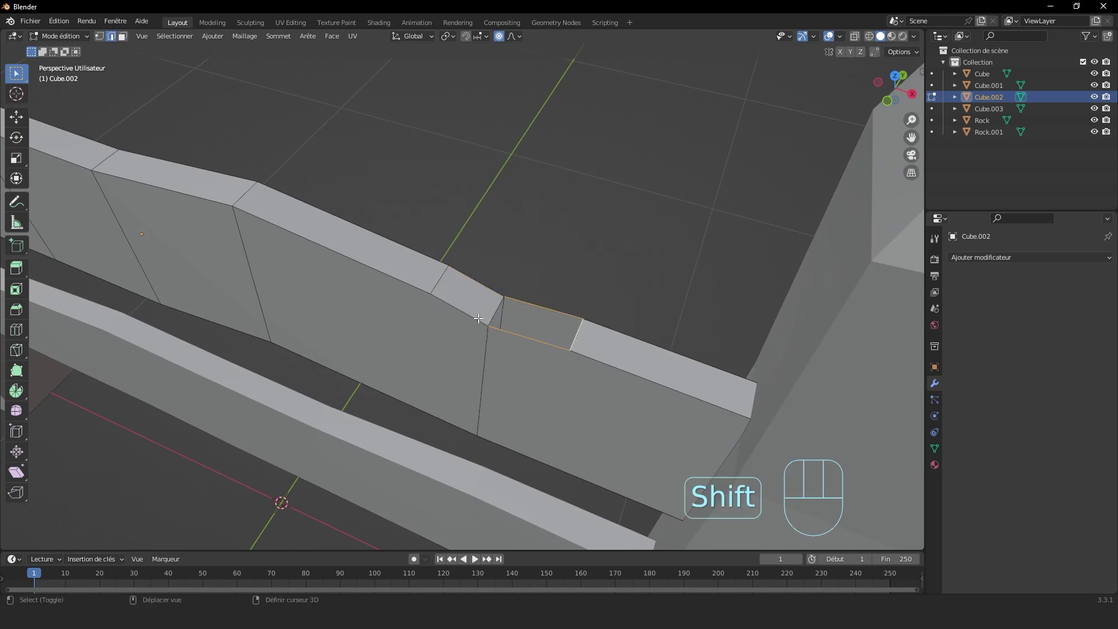
pyautogui.press('f')
# Step: Scale the two outer edges of the upper beam's top notch closer together, excluding the Y axis, to narrow the notch
pyautogui.moveTo(492, 314); pyautogui.dragTo(588, 388, button='middle')
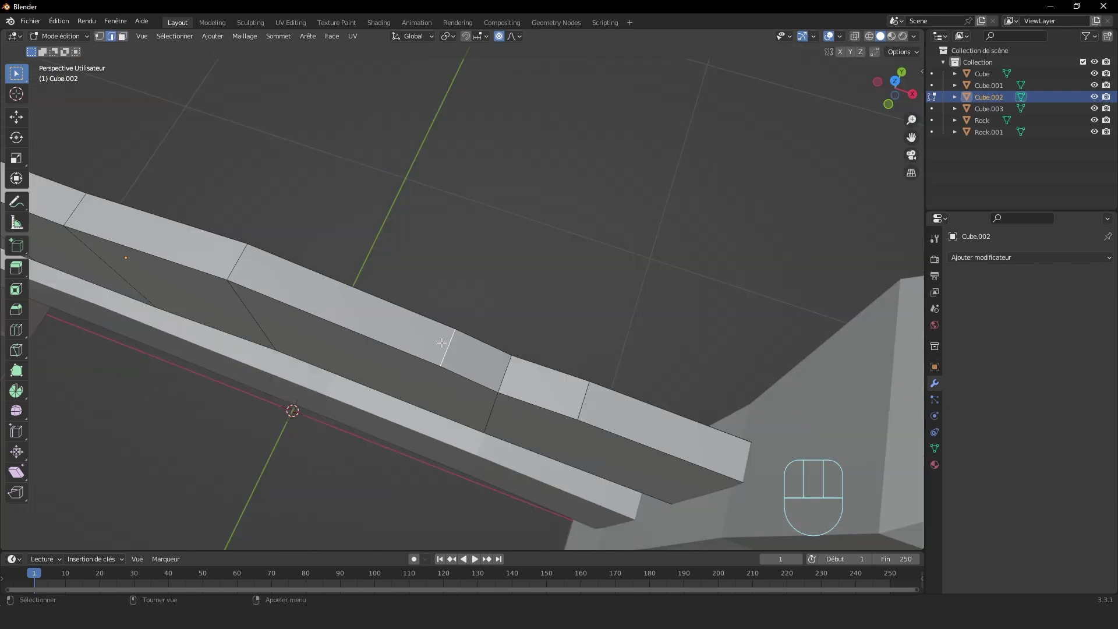
pyautogui.keyDown('shift'); pyautogui.click(578, 401); pyautogui.keyUp('shift')
pyautogui.moveTo(393, 287); pyautogui.dragTo(491, 257, button='middle')
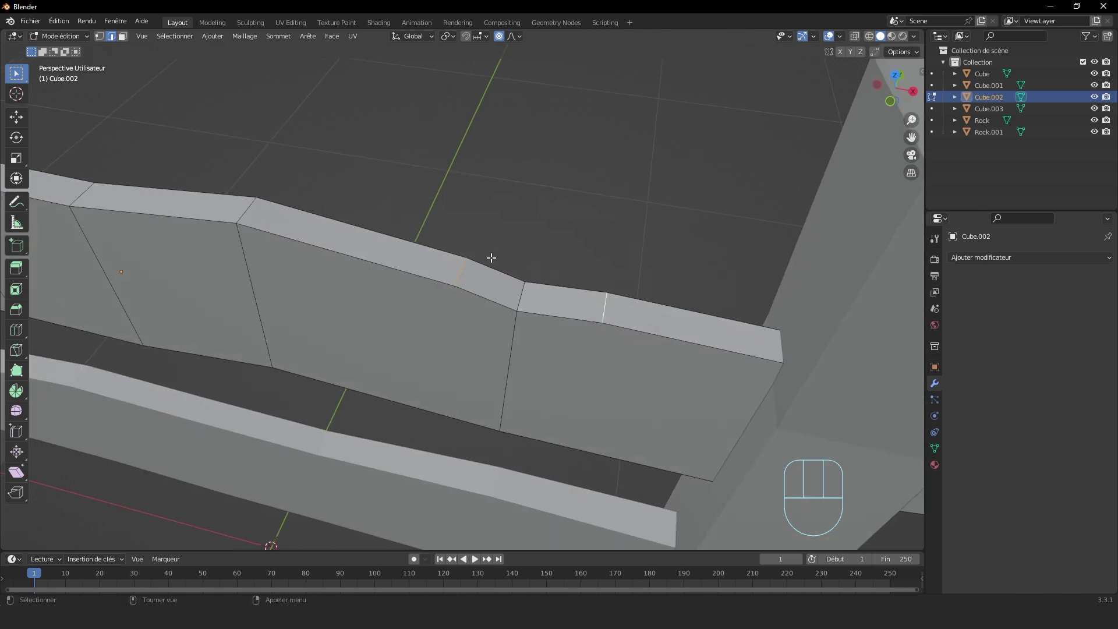
pyautogui.press('s')
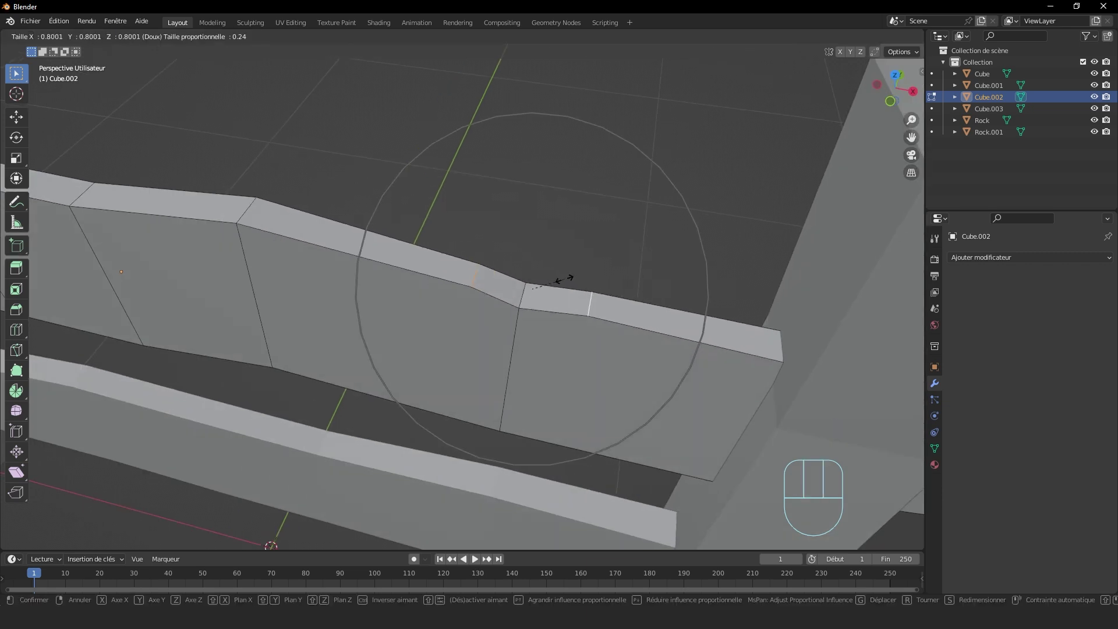
pyautogui.rightClick(559, 148)
pyautogui.press('s')
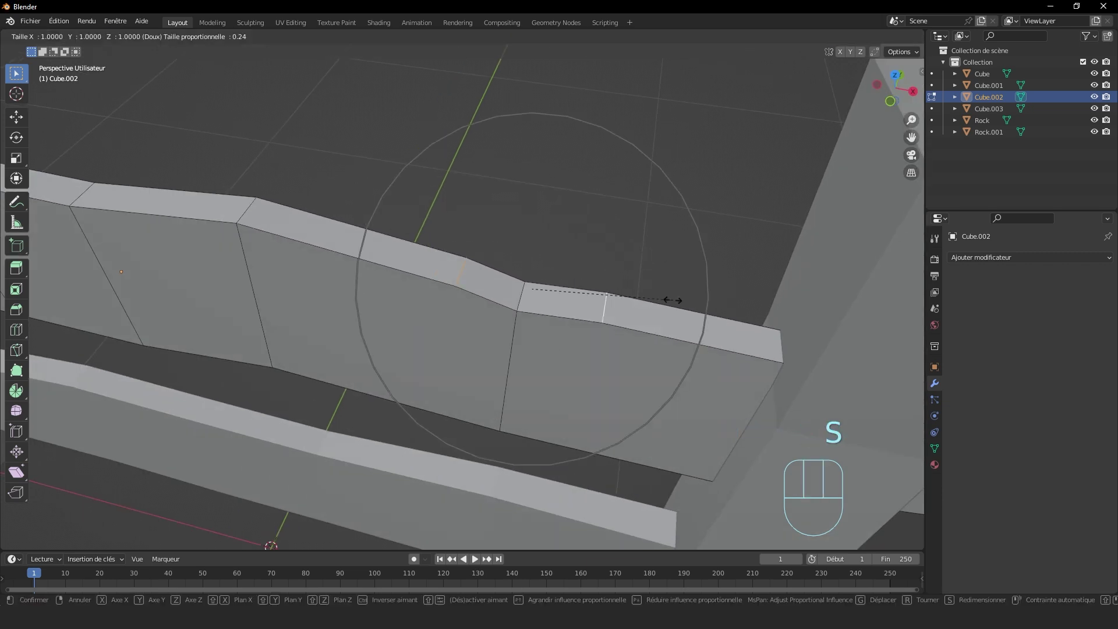
pyautogui.hotkey('shift', 'y')
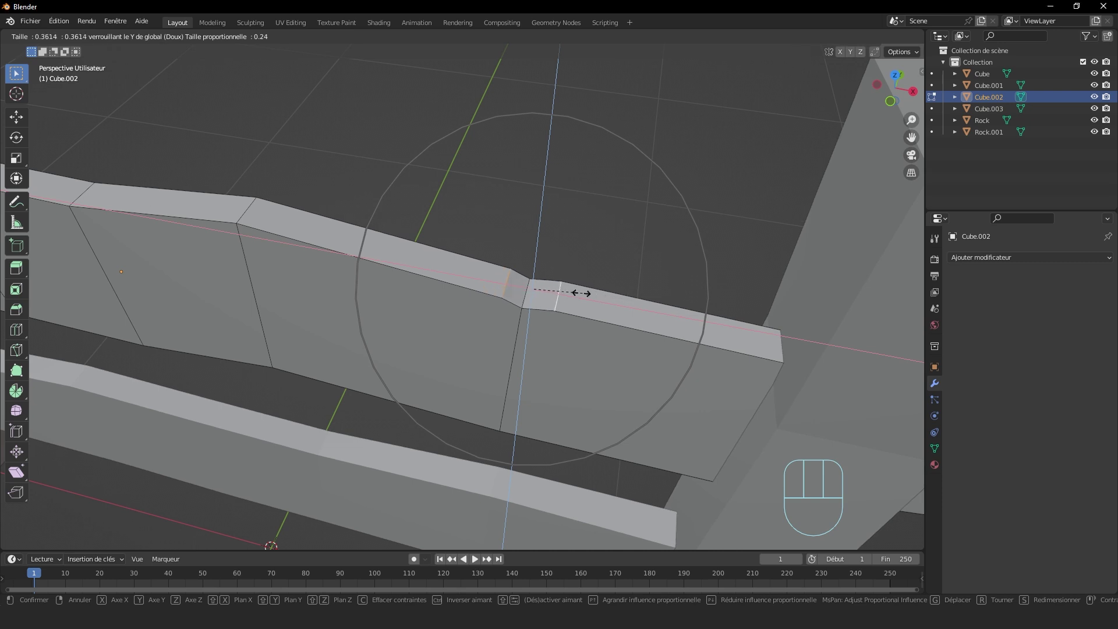
pyautogui.click(552, 290)
# Step: Move the inner edge of the top notch slightly down to deepen it, and return to Object mode
pyautogui.moveTo(552, 290); pyautogui.dragTo(597, 192, button='middle')
pyautogui.press('1')
pyautogui.click(547, 252)
pyautogui.press('2')
pyautogui.click(536, 216)
pyautogui.press('g')
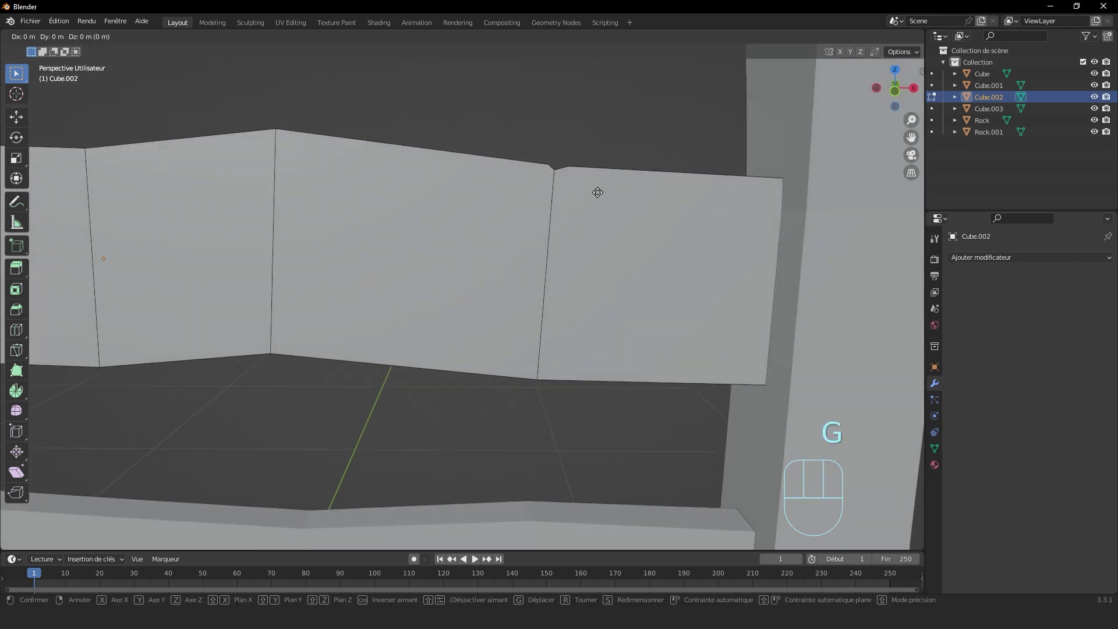
pyautogui.click(598, 204)
pyautogui.press('Tab')
pyautogui.scroll(-9, 619, 237)
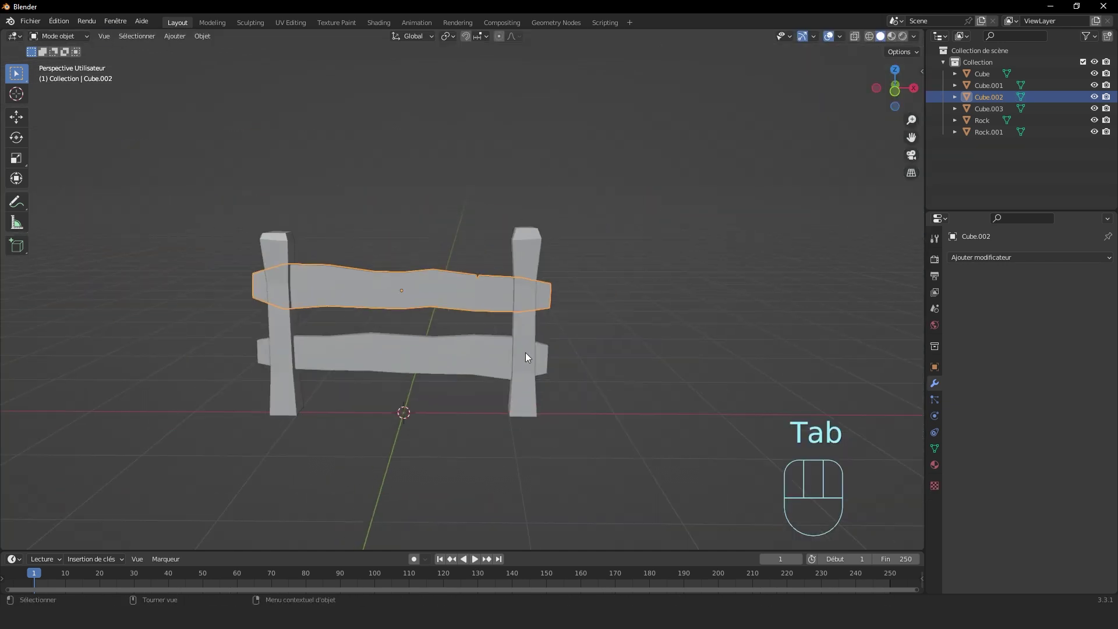
# Step: Bevel a short crosswise edge on the upper beam's underside, left of its middle, by about 0.02 m
pyautogui.hotkey('ctrl', 'z')
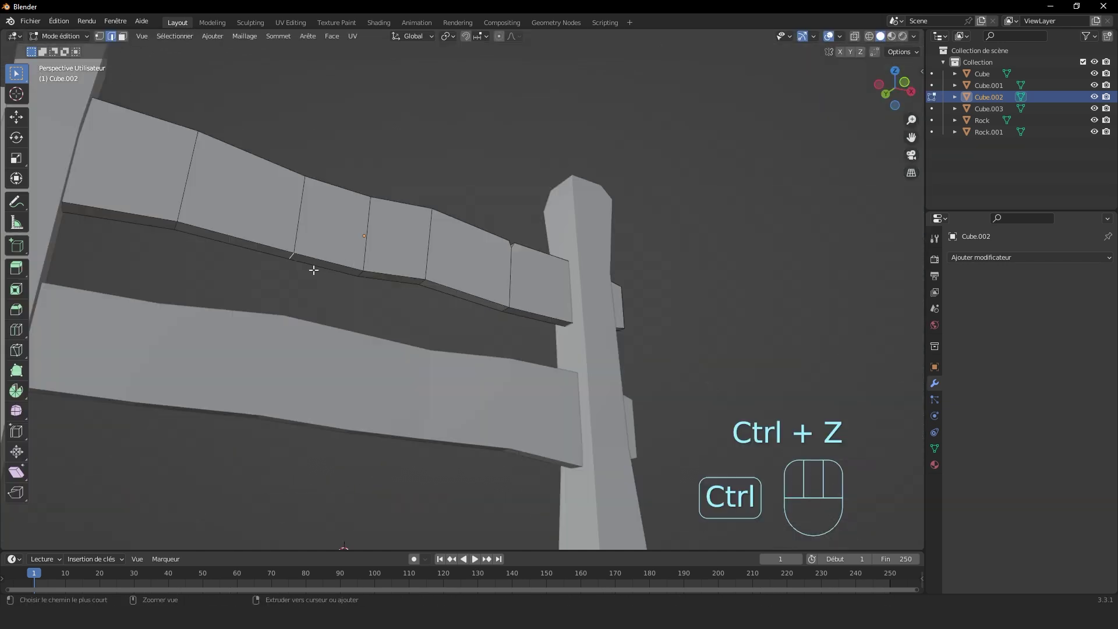
pyautogui.hotkey('ctrl', 'b')
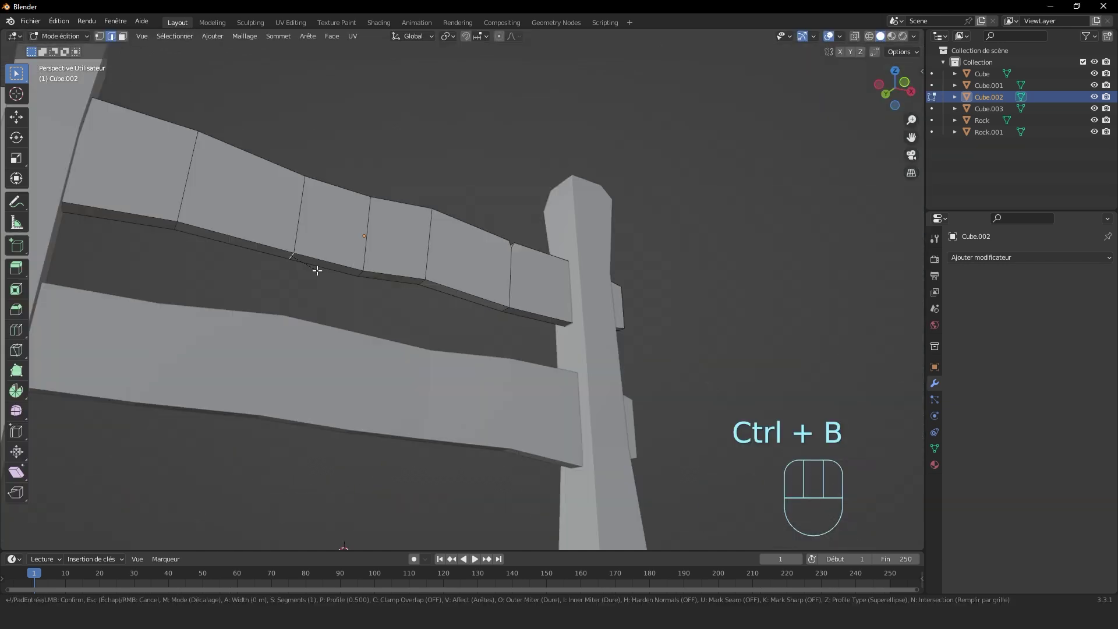
pyautogui.click(325, 271)
pyautogui.keyDown('shift'); pyautogui.moveTo(325, 270); pyautogui.dragTo(641, 285, button='middle'); pyautogui.keyUp('shift')
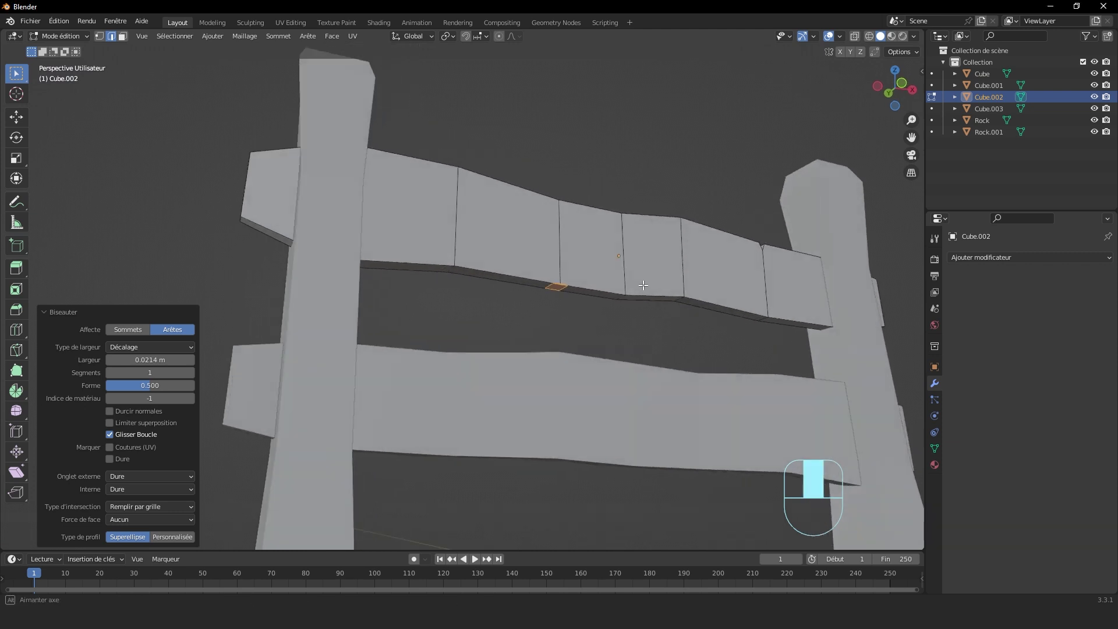
# Step: Delete the small bevelled faces on the upper beam's underside to open a gap
pyautogui.keyDown('shift'); pyautogui.click(586, 234); pyautogui.keyUp('shift')
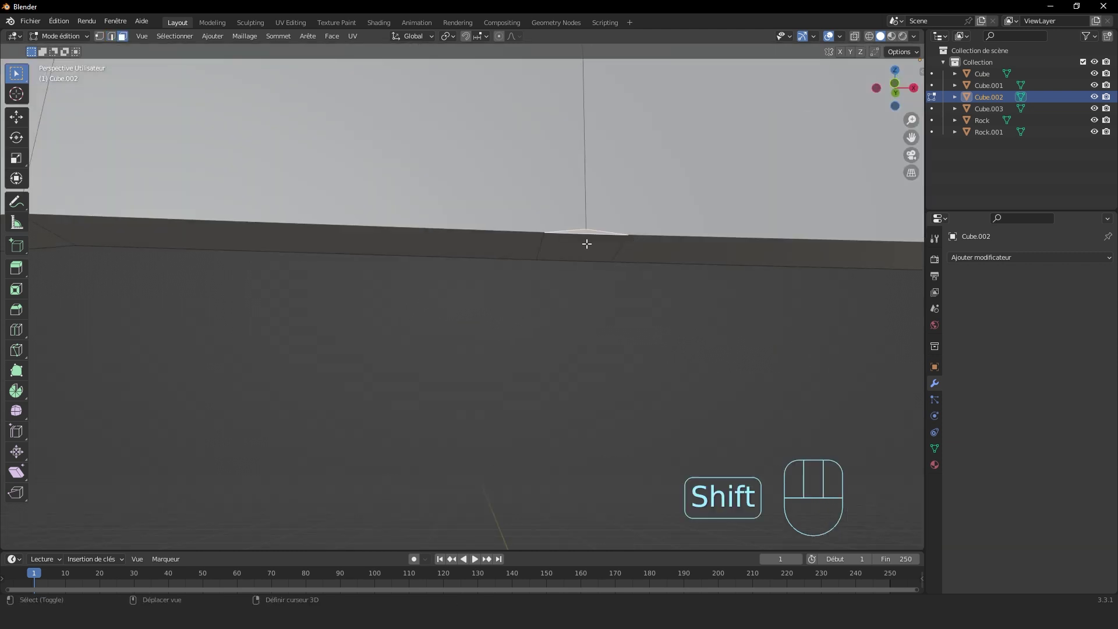
pyautogui.scroll(-5, 586, 243)
pyautogui.moveTo(586, 244); pyautogui.dragTo(697, 302, button='middle')
pyautogui.scroll(1, 696, 303)
pyautogui.keyDown('shift'); pyautogui.click(787, 370); pyautogui.keyUp('shift')
pyautogui.keyDown('shift'); pyautogui.click(788, 372); pyautogui.keyUp('shift')
pyautogui.moveTo(789, 373); pyautogui.dragTo(559, 263, button='middle')
pyautogui.press('Delete')
# Step: Fill the underside gap with two faces and move their shared inner edge up into the beam to deepen the notch
pyautogui.press('2')
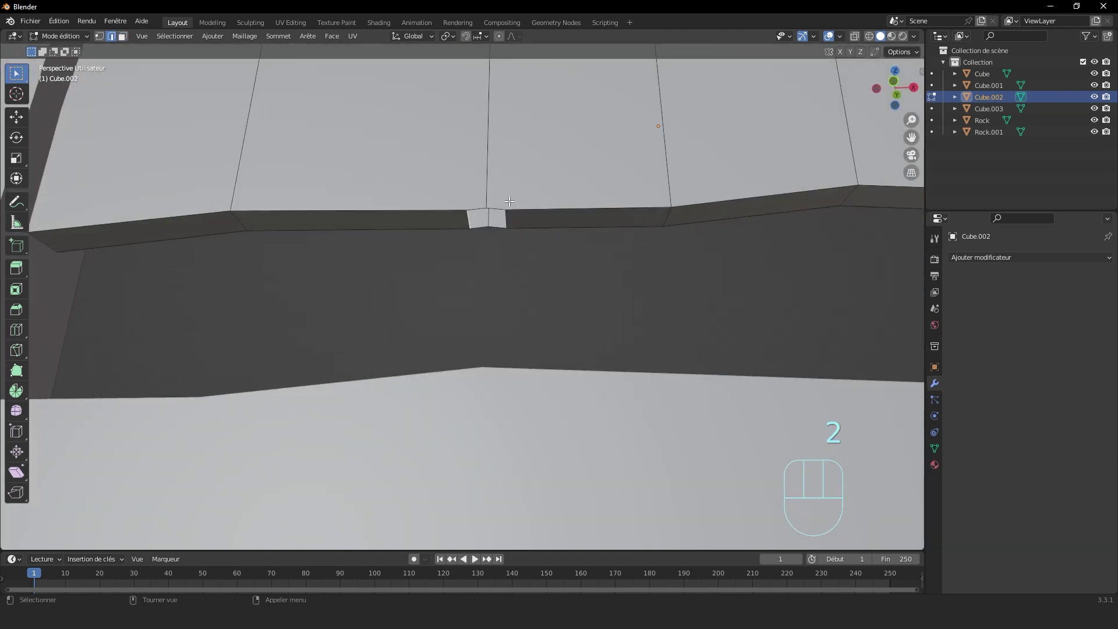
pyautogui.click(479, 227)
pyautogui.press('f')
pyautogui.click(496, 228)
pyautogui.press('g')
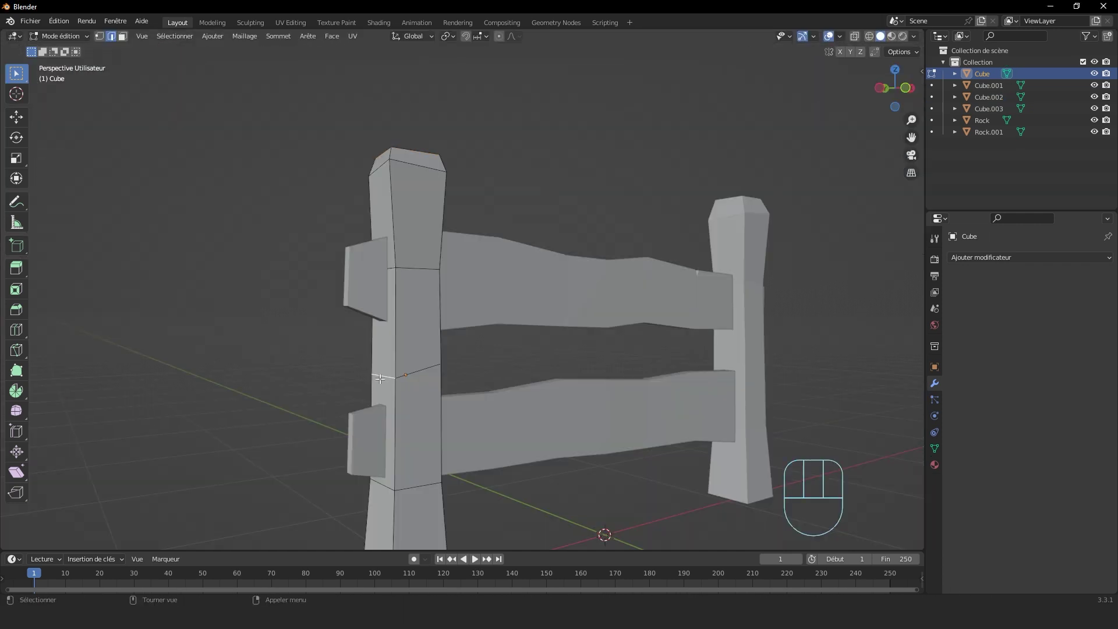
# Step: Bevel the short horizontal edge on the left post's outer side, between the two beams, by about 0.14 m
pyautogui.hotkey('ctrl', 'b')
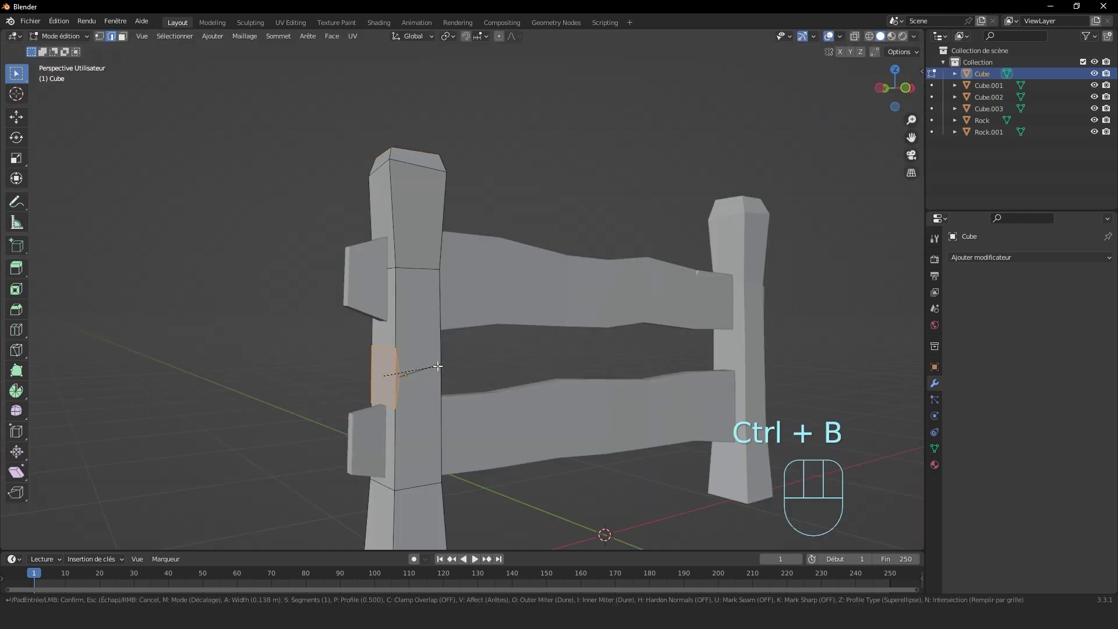
pyautogui.click(437, 364)
pyautogui.scroll(2, 329, 405)
pyautogui.moveTo(350, 401); pyautogui.dragTo(560, 378, button='middle')
# Step: In face selection mode, delete the bevelled faces on the left post's outer side to open a gap
pyautogui.press('3')
pyautogui.keyDown('shift'); pyautogui.click(383, 403); pyautogui.keyUp('shift')
pyautogui.scroll(1, 560, 378)
pyautogui.scroll(2, 560, 377)
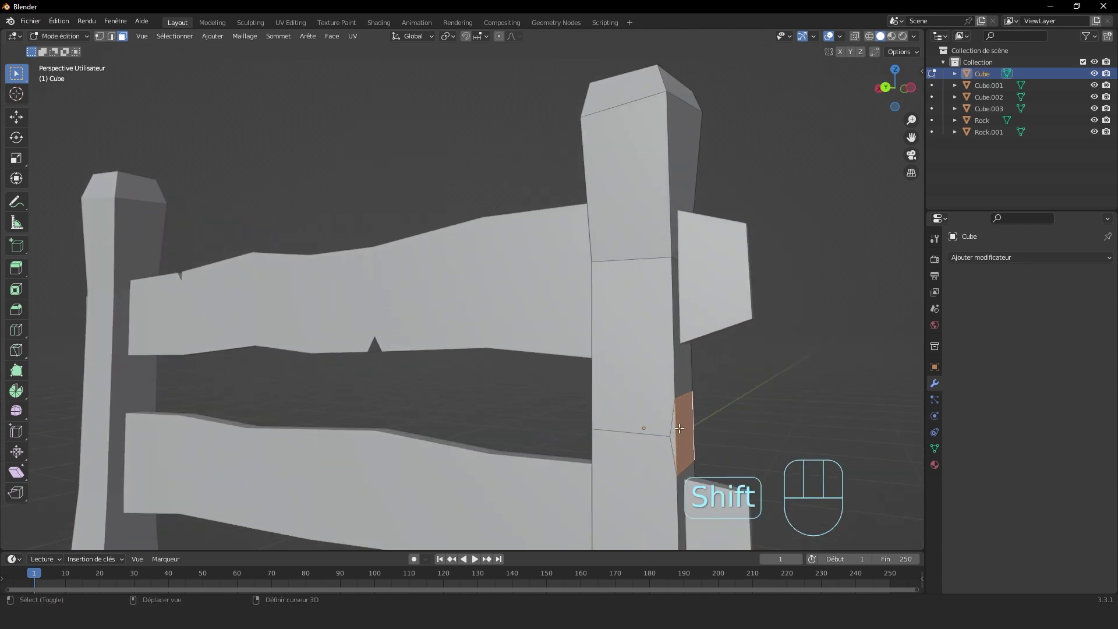
pyautogui.press('x')
pyautogui.click(763, 449)
# Step: Fill the gap in the post's outer side with two faces that form a V-shaped notch
pyautogui.moveTo(761, 449); pyautogui.dragTo(708, 459, button='middle')
pyautogui.press('2')
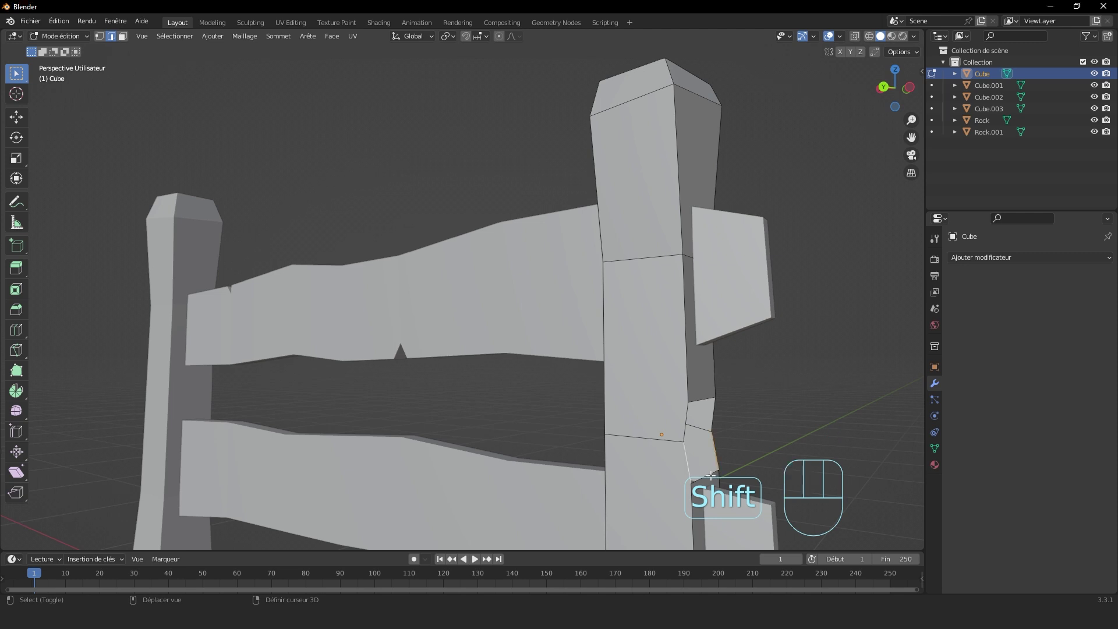
pyautogui.keyDown('shift'); pyautogui.click(712, 474); pyautogui.keyUp('shift')
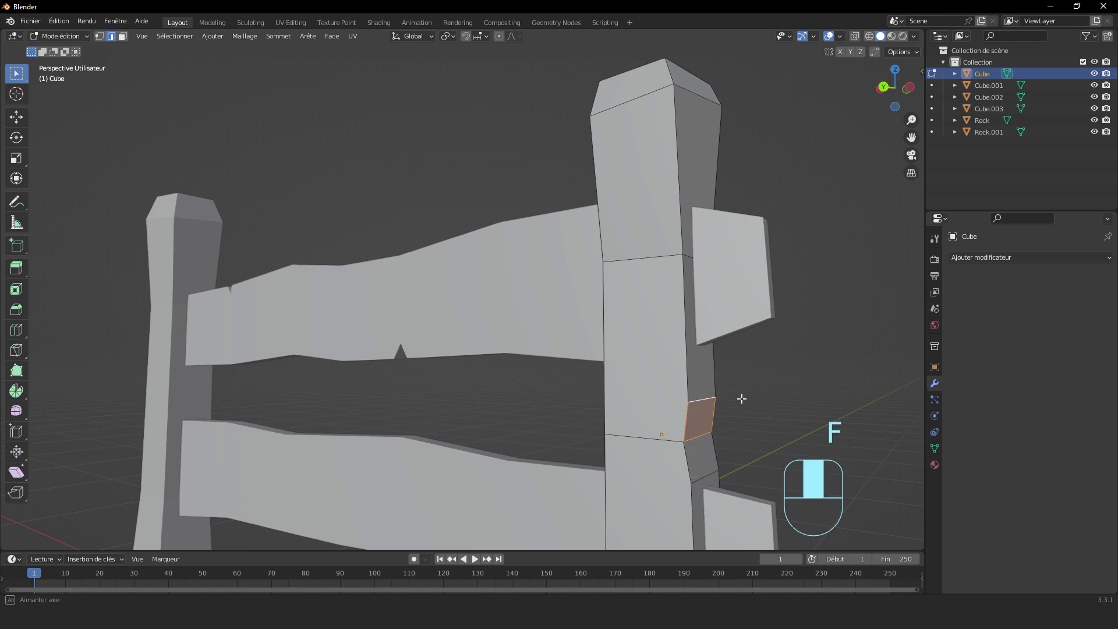
# Step: Select the upper and lower outer edges of the notch in the left post
pyautogui.moveTo(742, 398); pyautogui.dragTo(756, 397, button='middle')
pyautogui.moveTo(648, 441); pyautogui.dragTo(666, 439, button='middle')
pyautogui.press('2')
pyautogui.moveTo(666, 394); pyautogui.dragTo(683, 438, button='middle')
pyautogui.keyDown('shift'); pyautogui.click(674, 470); pyautogui.keyUp('shift')
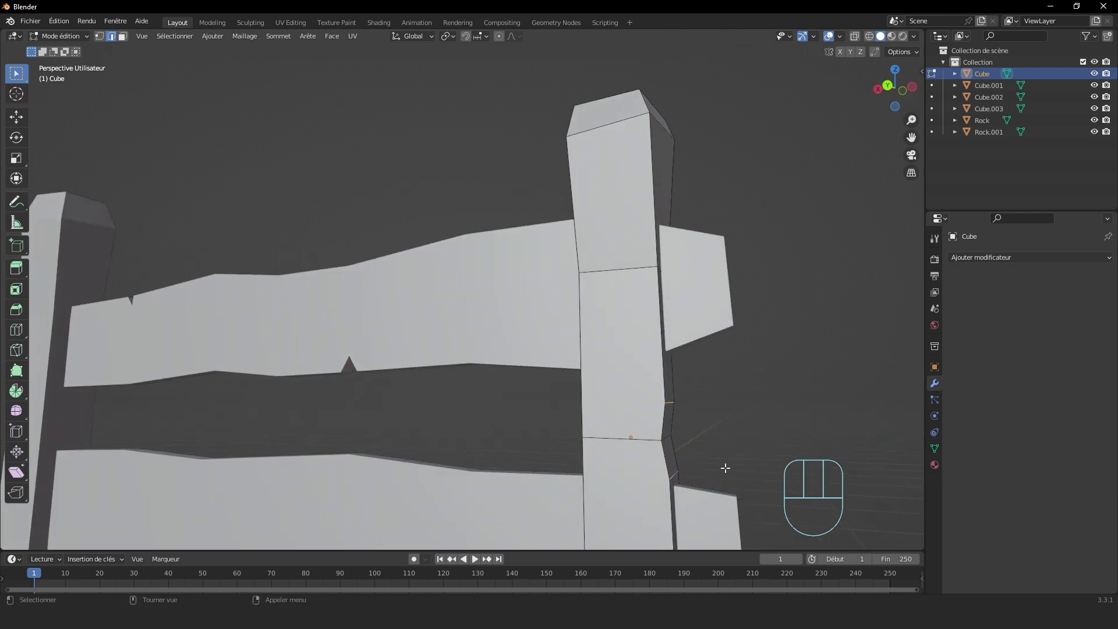
# Step: Scale the selected notch edges on the fence post along Z to 0.44
pyautogui.press('s')
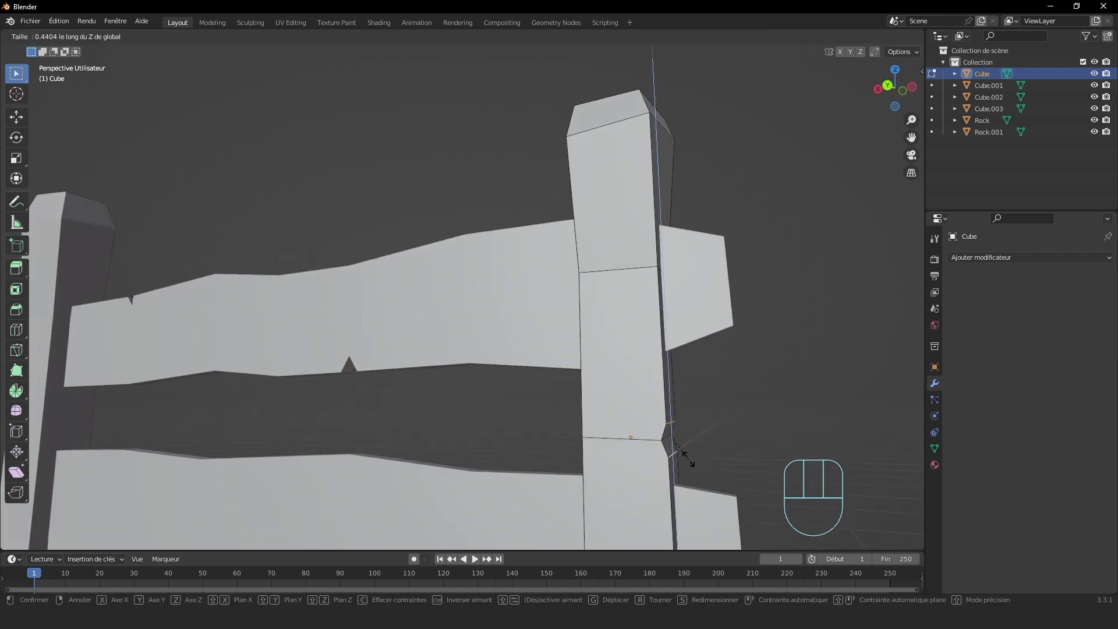
pyautogui.click(686, 457)
pyautogui.moveTo(686, 457); pyautogui.dragTo(646, 410, button='middle')
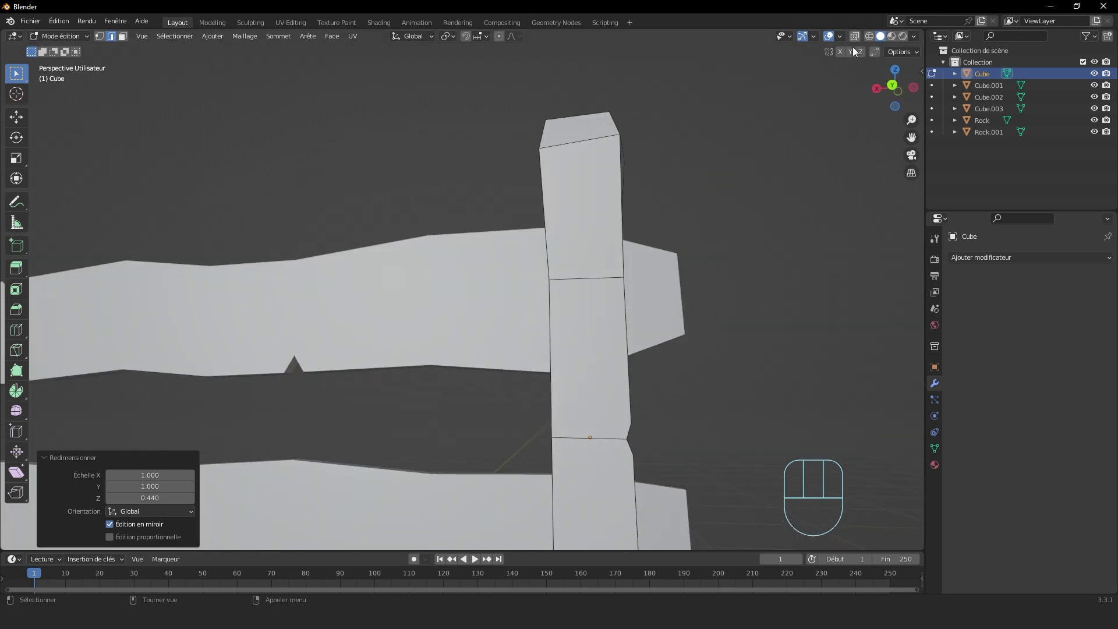
# Step: Try scaling the post's notch edges uniformly to 0.404 and undo that scaling
pyautogui.press('s')
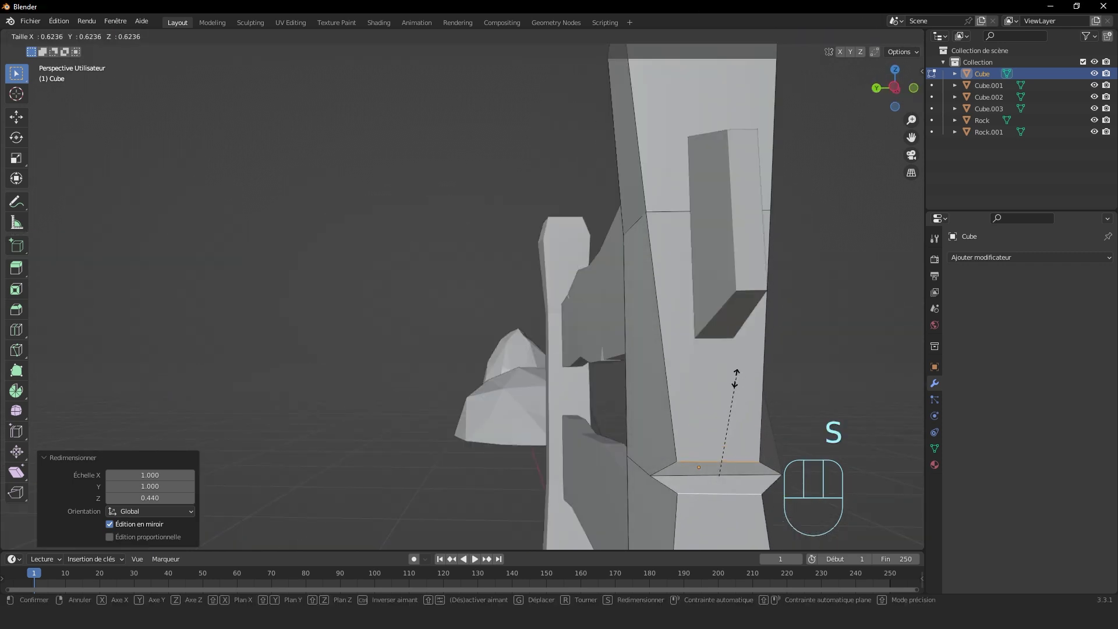
pyautogui.click(734, 436)
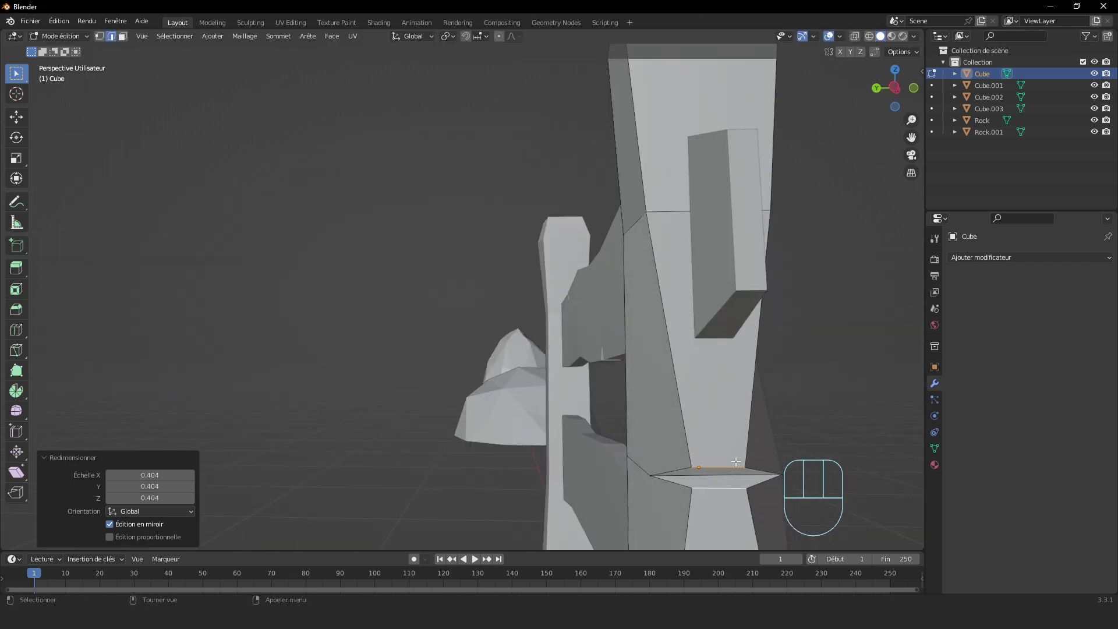
pyautogui.moveTo(752, 452); pyautogui.dragTo(786, 462, button='middle')
pyautogui.hotkey('ctrl', 'z')
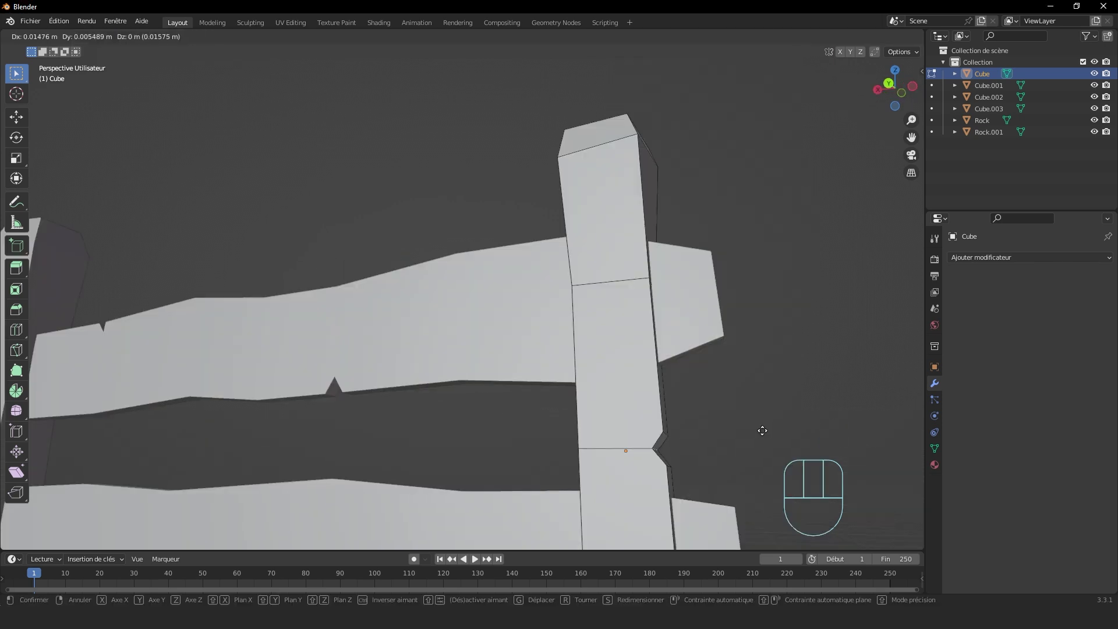
# Step: Move the post notch's inner edge along X and narrow the notch opening by scaling its outer edges along Z
pyautogui.press('x')
pyautogui.click(752, 429)
pyautogui.keyDown('shift'); pyautogui.click(708, 421); pyautogui.keyUp('shift')
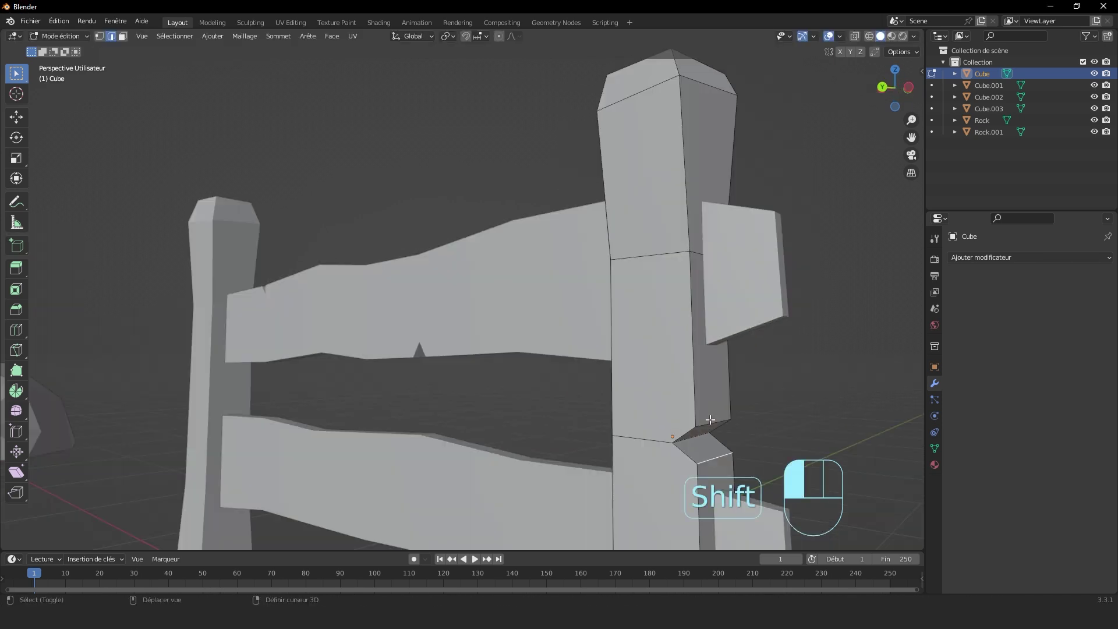
pyautogui.moveTo(709, 420); pyautogui.dragTo(548, 378, button='middle')
pyautogui.press('g')
pyautogui.press('z')
pyautogui.rightClick(779, 407)
pyautogui.press('s')
pyautogui.press('z')
pyautogui.click(739, 407)
pyautogui.press('Tab')
# Step: Nudge the selected notch edge on the fence post slightly and return to object mode
pyautogui.scroll(-5, 698, 390)
pyautogui.scroll(2, 408, 340)
pyautogui.scroll(1, 430, 324)
pyautogui.scroll(-2, 477, 320)
pyautogui.moveTo(518, 320); pyautogui.dragTo(541, 321, button='middle')
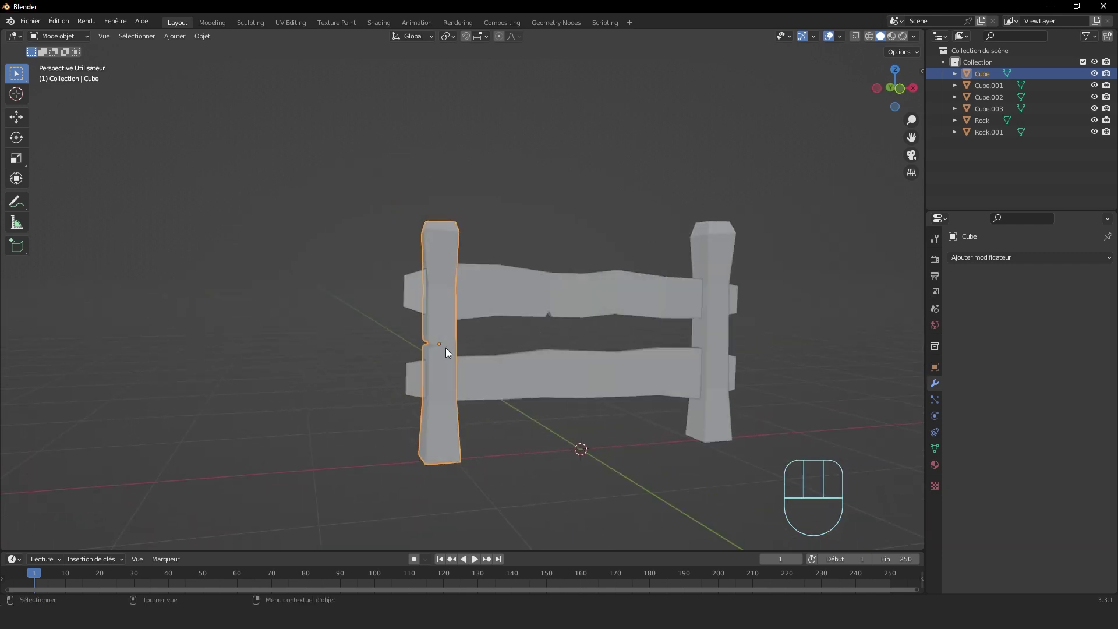
pyautogui.scroll(1, 445, 344)
pyautogui.moveTo(454, 324); pyautogui.dragTo(442, 326, button='middle')
pyautogui.press('Tab')
pyautogui.scroll(5, 497, 407)
pyautogui.press('g')
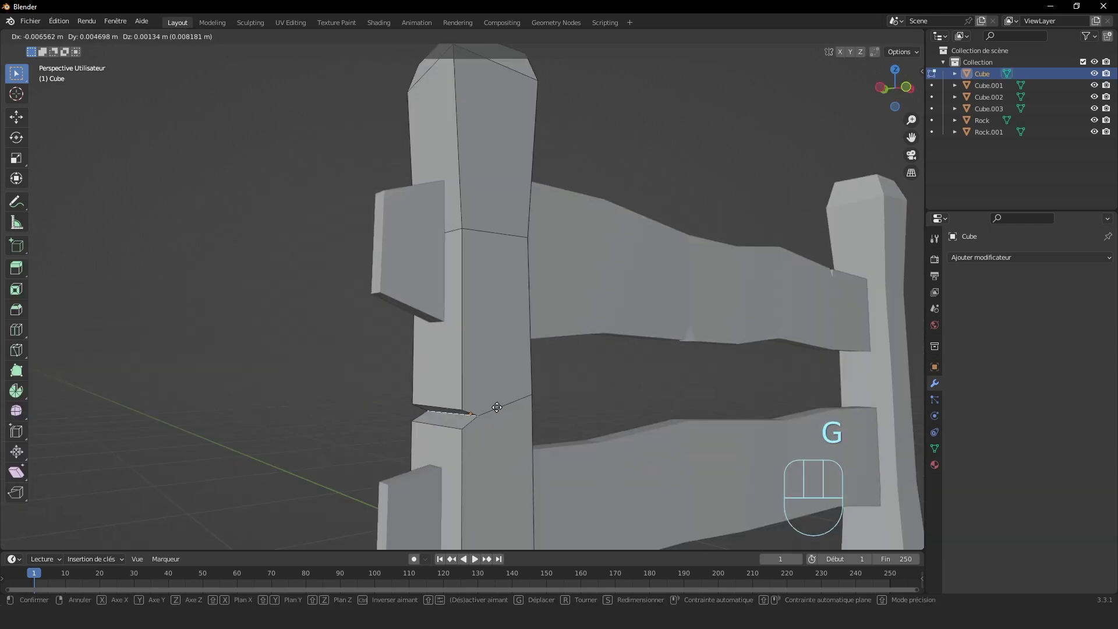
pyautogui.click(489, 407)
pyautogui.press('Tab')
pyautogui.scroll(-5, 533, 375)
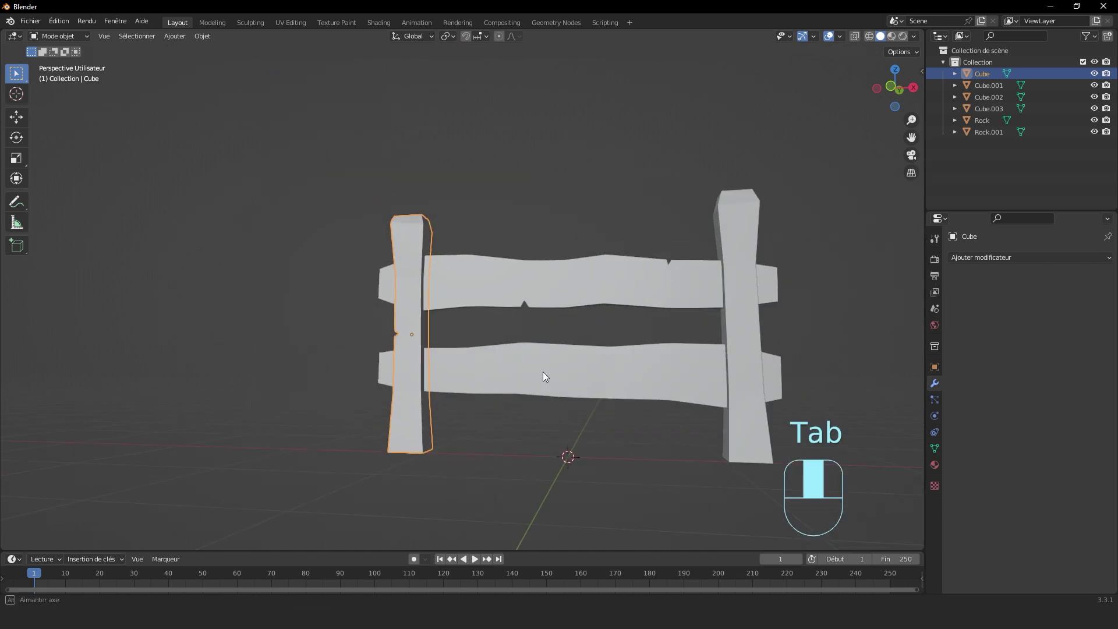
pyautogui.moveTo(543, 372); pyautogui.dragTo(431, 331, button='middle')
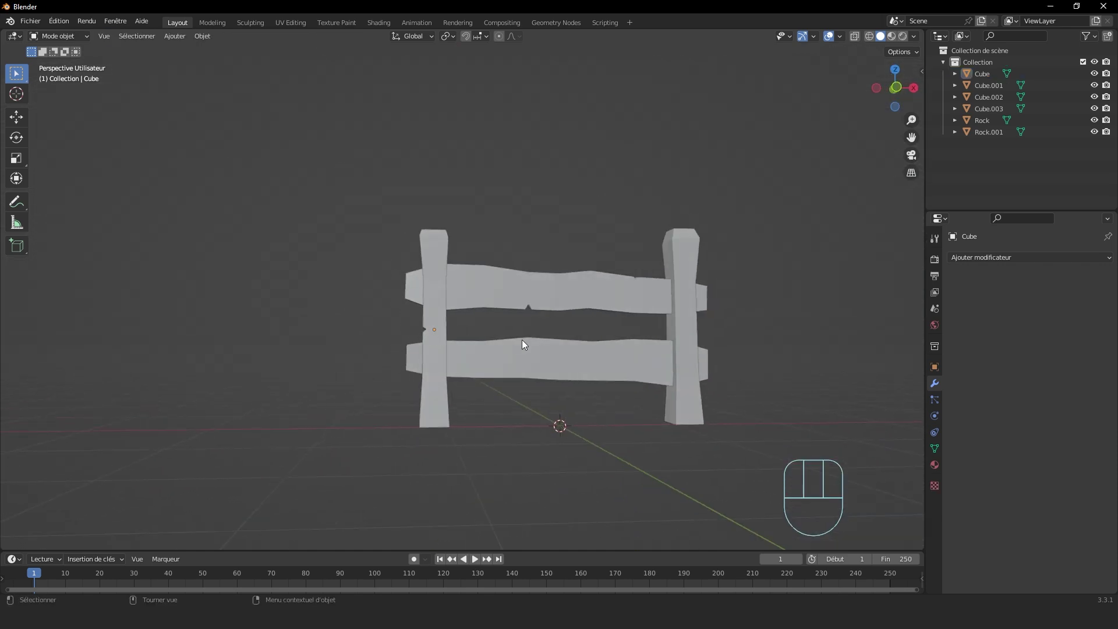
# Step: Bevel a crosswise edge on the upper side of the lower plank, near one post
pyautogui.moveTo(521, 344); pyautogui.dragTo(252, 354, button='middle')
pyautogui.click(563, 368)
pyautogui.scroll(3, 436, 354)
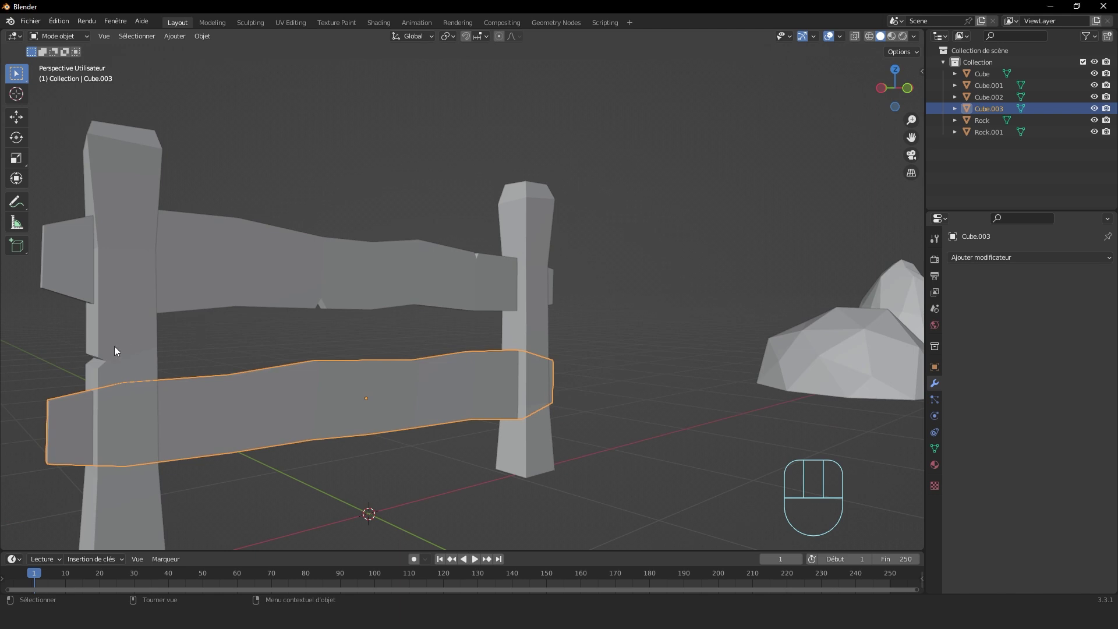
pyautogui.moveTo(115, 348); pyautogui.dragTo(572, 400, button='middle')
pyautogui.press('Tab')
pyautogui.click(478, 371)
pyautogui.hotkey('ctrl', 'b')
pyautogui.click(536, 379)
# Step: Delete the bevelled faces on the plank's upper side and fill the gap between the selected edges
pyautogui.press('3')
pyautogui.press('x')
pyautogui.press('2')
pyautogui.keyDown('shift'); pyautogui.click(409, 404); pyautogui.keyUp('shift')
pyautogui.press('f')
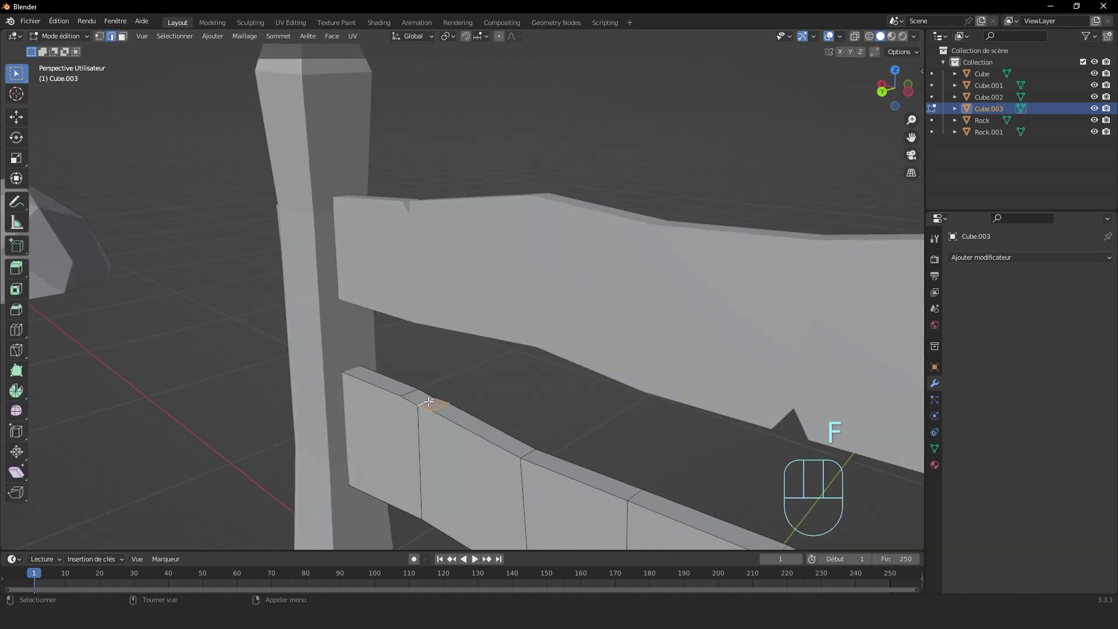
# Step: Scale the upper notch's edges with Y locked and slide an edge to shape the notch in the lower plank
pyautogui.press('s')
pyautogui.hotkey('shift', 'y')
pyautogui.click(446, 401)
pyautogui.scroll(3, 461, 403)
pyautogui.moveTo(402, 403); pyautogui.dragTo(632, 305, button='middle')
pyautogui.press('g')
pyautogui.press('g')
pyautogui.click(461, 487)
pyautogui.press('Tab')
pyautogui.scroll(-6, 516, 390)
# Step: Bevel a crosswise edge on the underside of the lower plank
pyautogui.press('Tab')
pyautogui.press('2')
pyautogui.click(550, 386)
pyautogui.hotkey('ctrl', 'b')
pyautogui.click(536, 384)
# Step: Delete the bevelled faces on the plank's underside and fill the opening with new faces to form a notch
pyautogui.press('3')
pyautogui.moveTo(536, 385); pyautogui.dragTo(417, 458, button='middle')
pyautogui.press('Delete')
pyautogui.click(428, 448)
pyautogui.scroll(2, 365, 452)
pyautogui.press('2')
pyautogui.keyDown('shift'); pyautogui.click(336, 435); pyautogui.keyUp('shift')
pyautogui.press('f')
pyautogui.click(367, 437)
pyautogui.press('f')
# Step: Scale the underside notch's two outer edges to about 0.26 with the Y axis locked
pyautogui.press('2')
pyautogui.click(384, 451)
pyautogui.keyDown('shift'); pyautogui.click(337, 429); pyautogui.keyUp('shift')
pyautogui.press('s')
pyautogui.press('z')
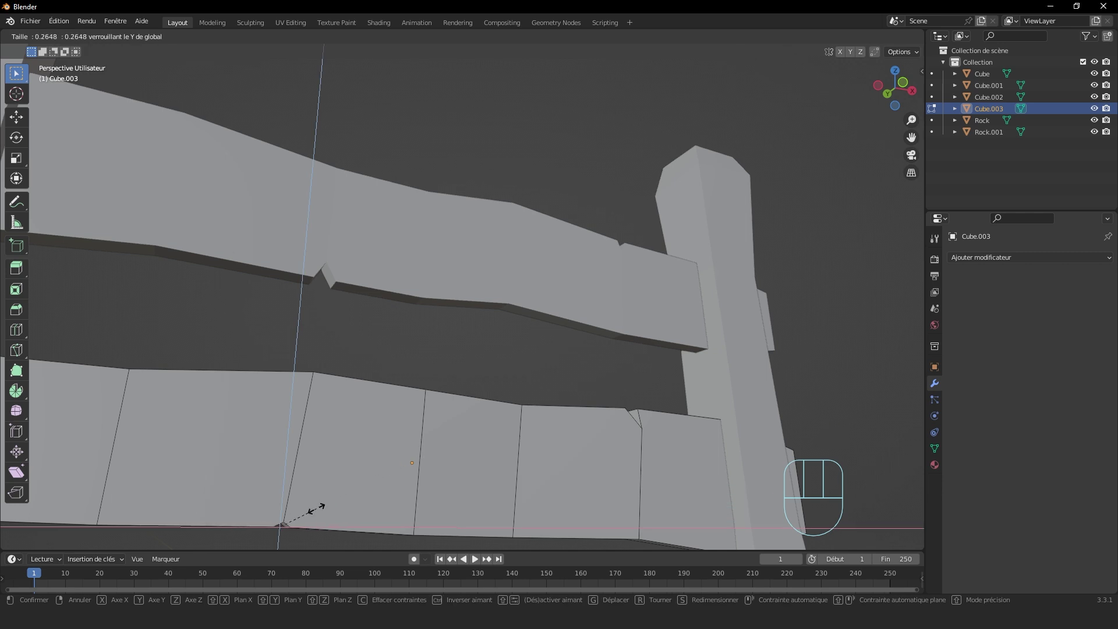
pyautogui.click(317, 507)
# Step: Reposition the underside notch's edge to refine its shape and leave edit mode
pyautogui.moveTo(316, 506); pyautogui.dragTo(380, 450, button='middle')
pyautogui.press('g')
pyautogui.click(351, 386)
pyautogui.press('g')
pyautogui.click(370, 394)
pyautogui.scroll(-3, 407, 440)
pyautogui.press('Tab')
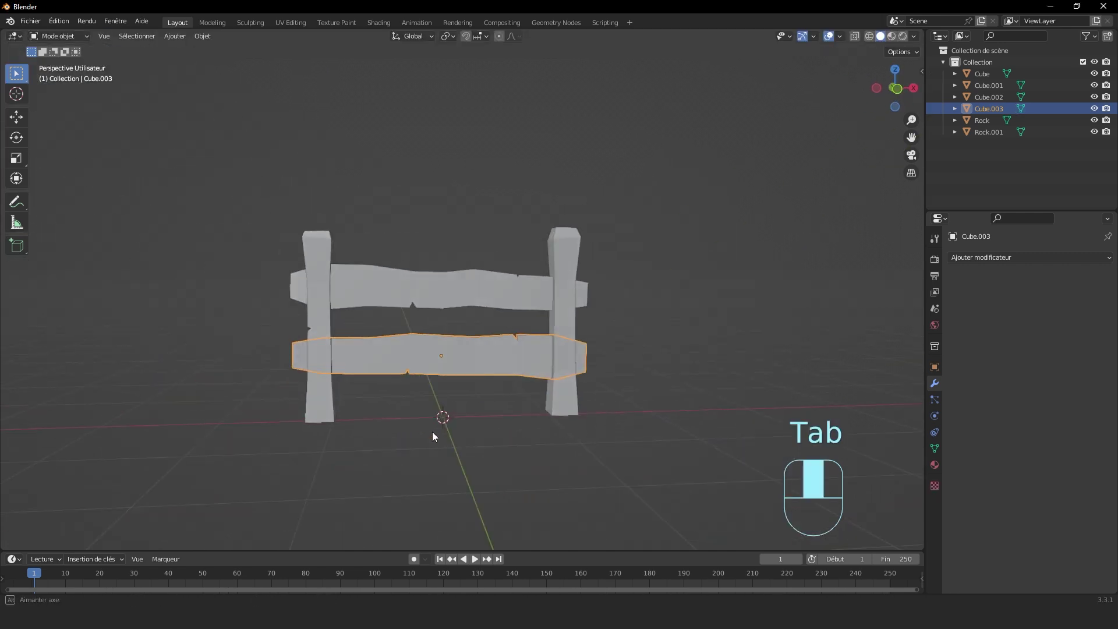
pyautogui.scroll(2, 417, 344)
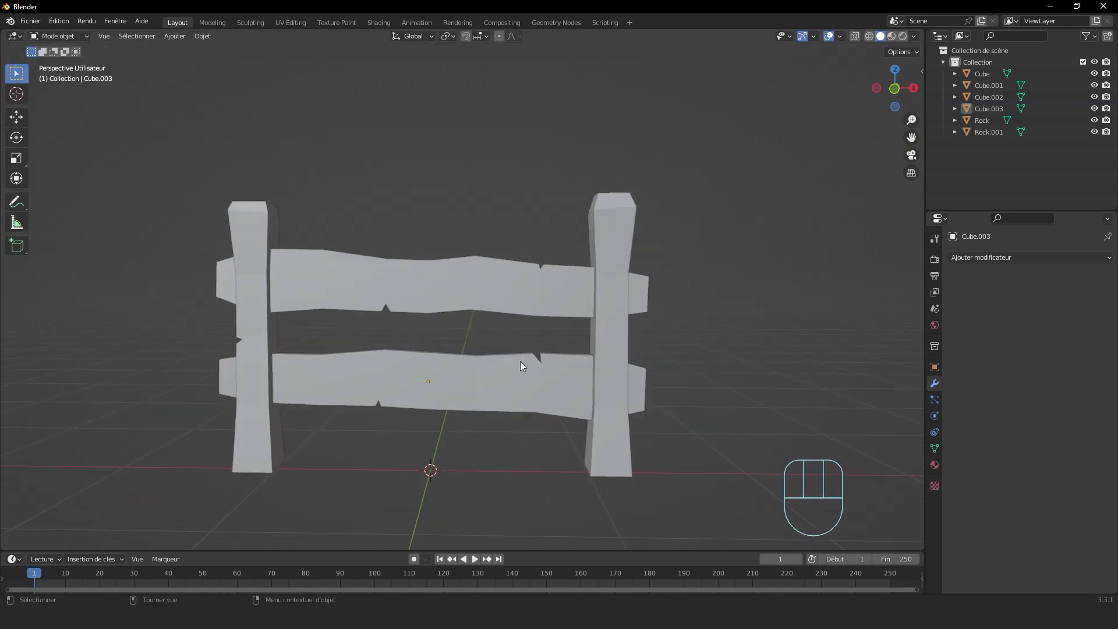
# Step: Select both posts and both planks of the fence and join them into a single object
pyautogui.click(464, 399)
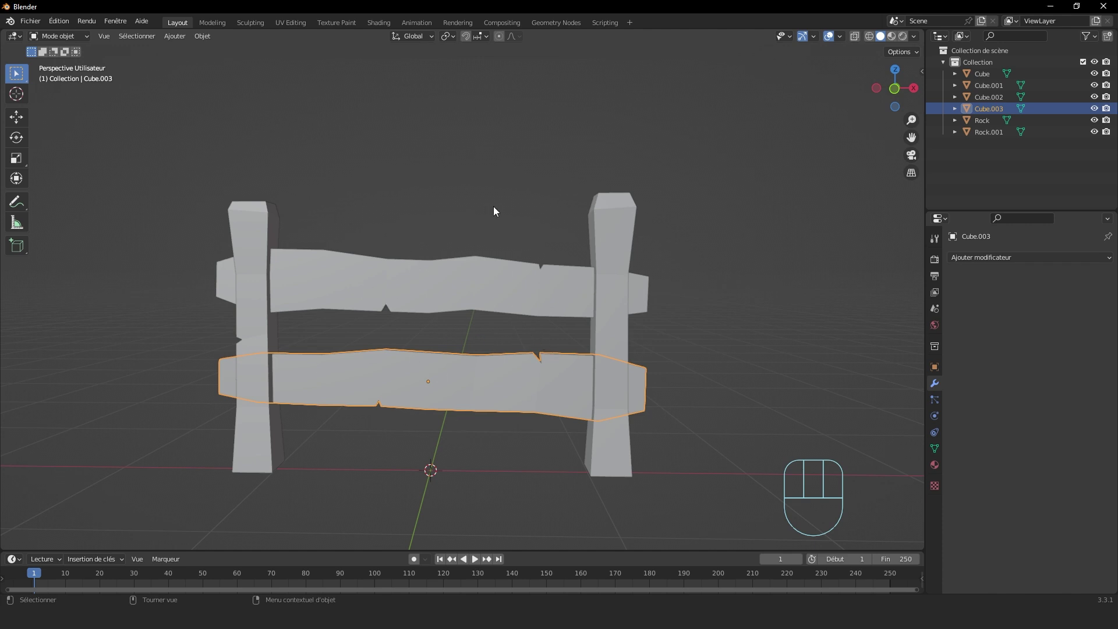
pyautogui.scroll(-4, 444, 244)
pyautogui.press('Tab')
pyautogui.press('Tab')
pyautogui.click(617, 323)
pyautogui.moveTo(617, 324); pyautogui.dragTo(540, 295, button='middle')
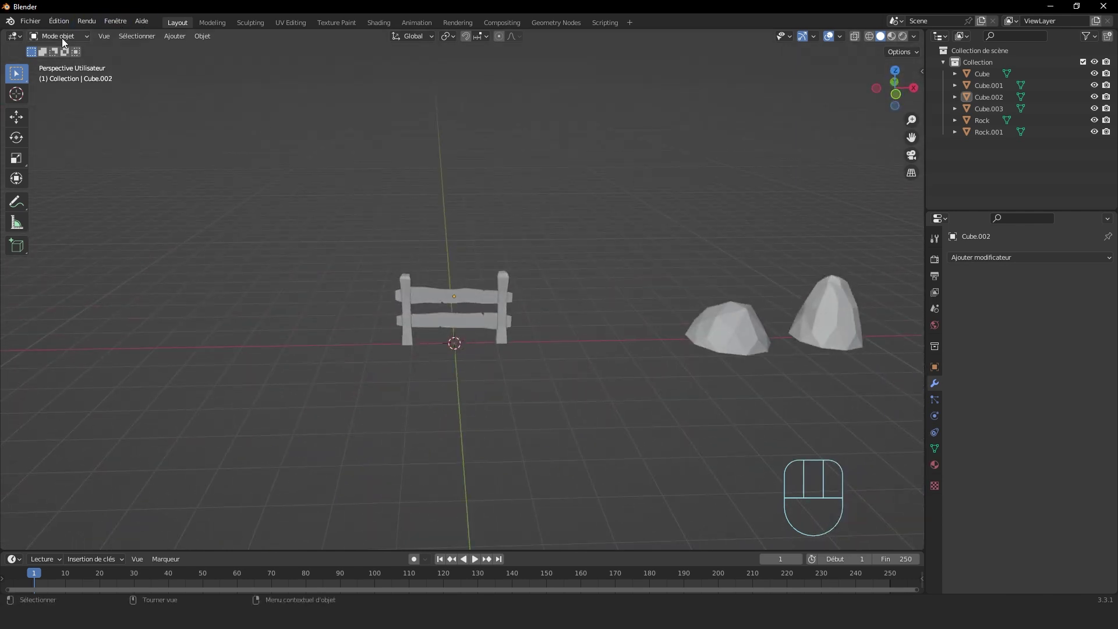
pyautogui.moveTo(593, 232); pyautogui.dragTo(333, 363)
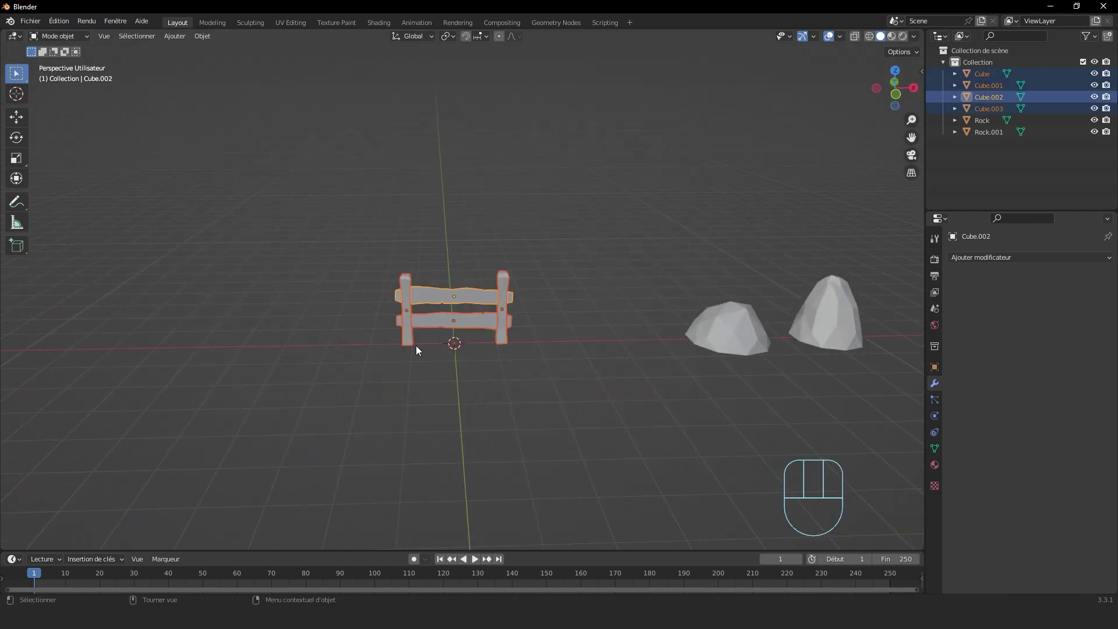
pyautogui.moveTo(416, 344); pyautogui.dragTo(423, 340, button='middle')
pyautogui.hotkey('ctrl', 'j')
# Step: Select the joined fence object and move it along the X axis, away from the origin toward the rocks
pyautogui.click(981, 85)
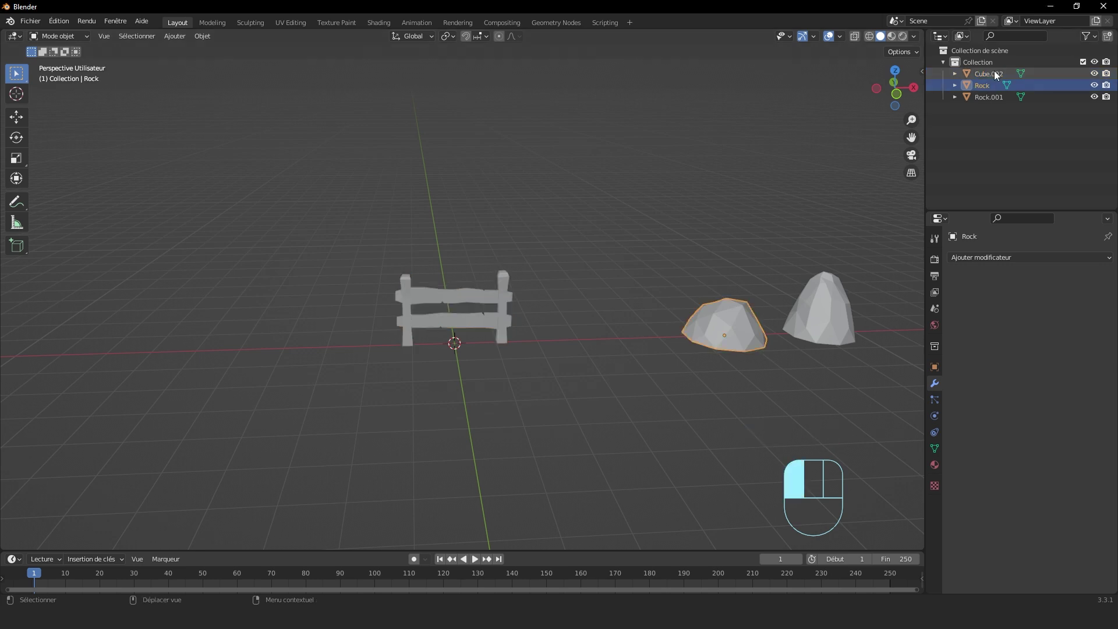
pyautogui.click(988, 73)
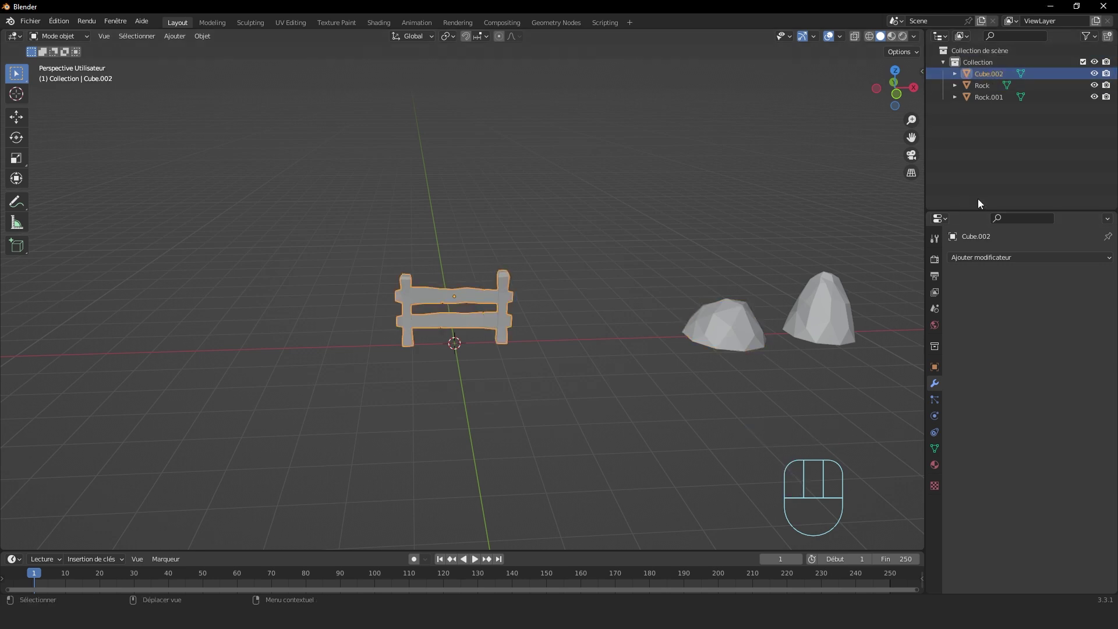
pyautogui.moveTo(983, 119); pyautogui.dragTo(962, 63)
pyautogui.click(1001, 115)
pyautogui.click(946, 77)
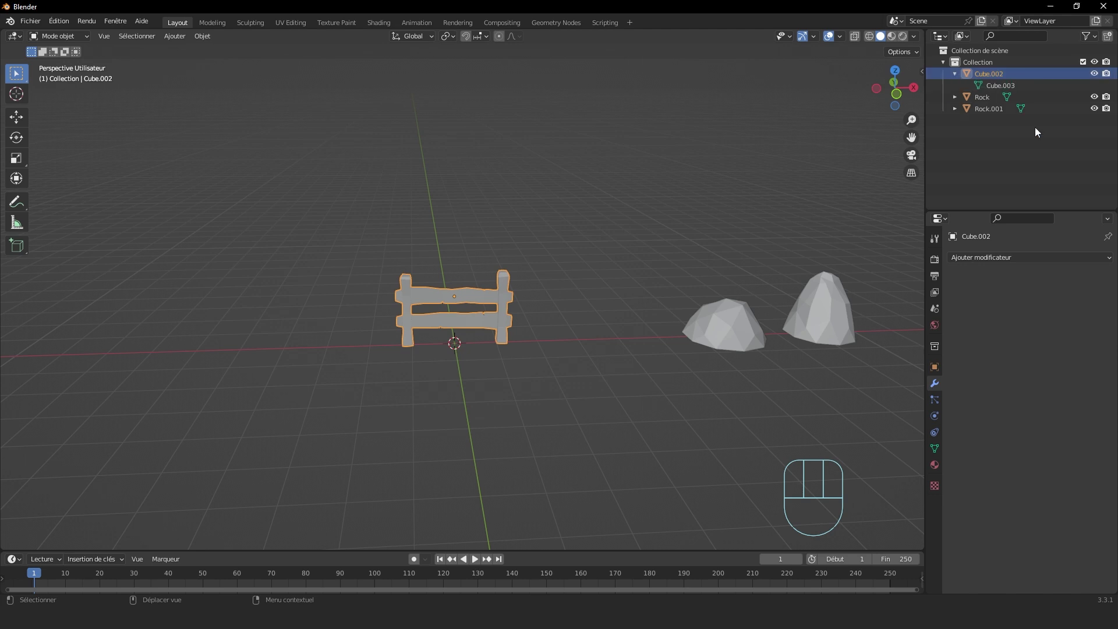
pyautogui.click(955, 73)
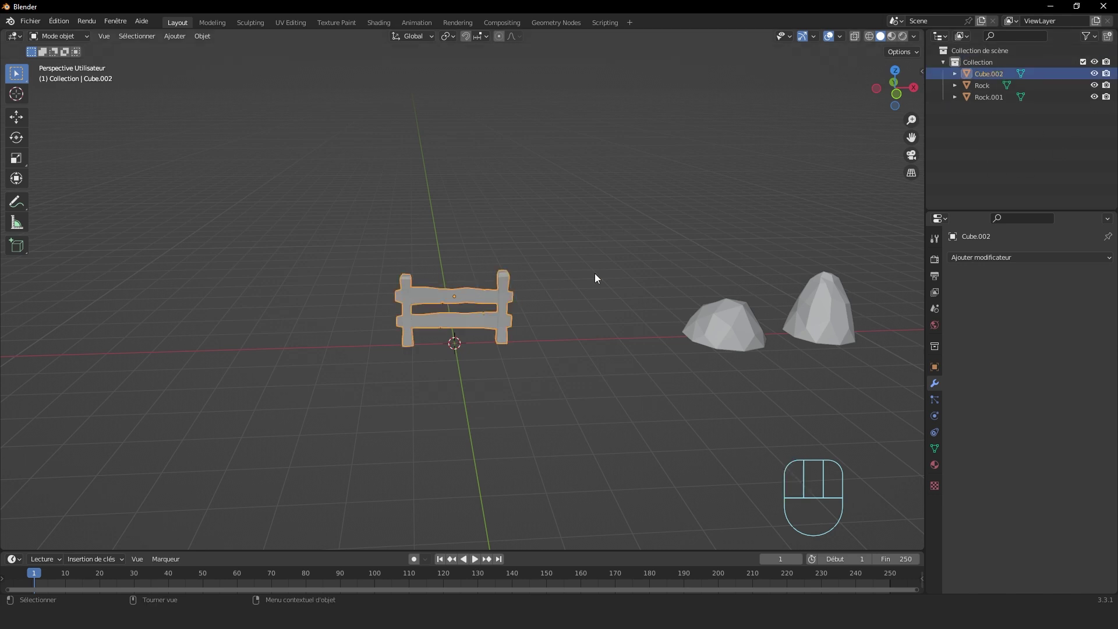
pyautogui.scroll(-3, 606, 229)
pyautogui.press('g')
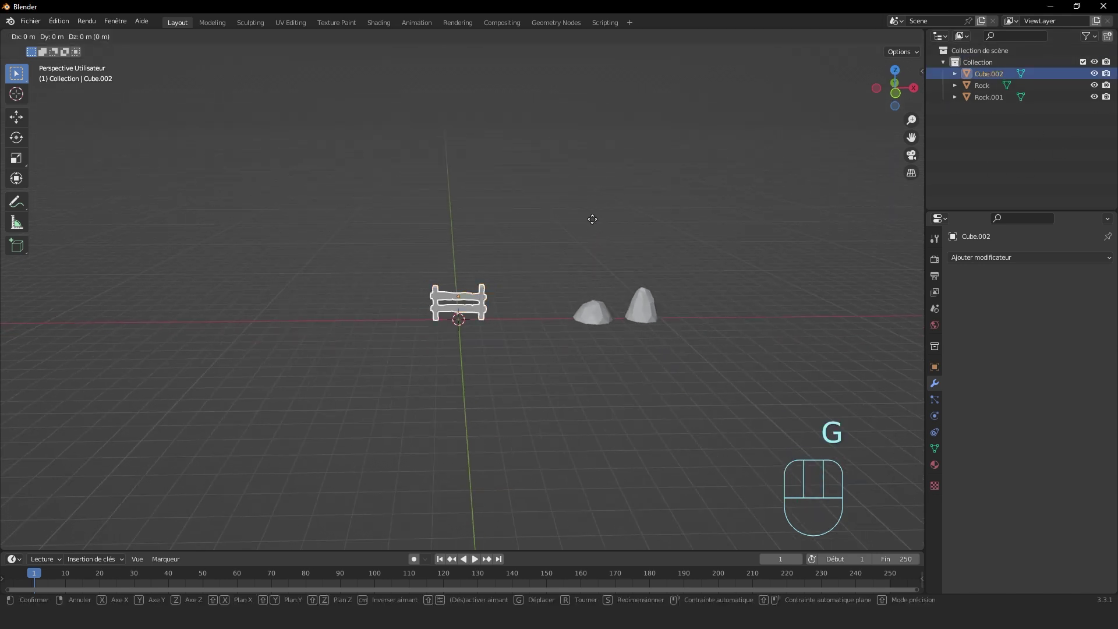
pyautogui.press('x')
pyautogui.click(857, 229)
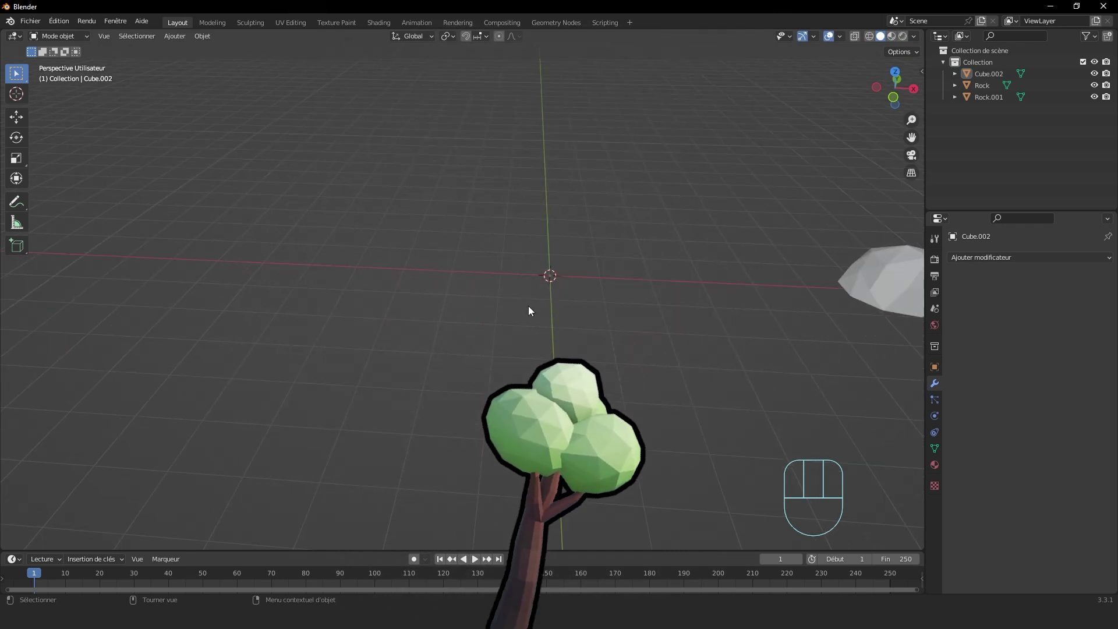
# Step: Add a cylinder mesh at the origin and adjust its vertex count for a low-poly look
pyautogui.keyDown('shift'); pyautogui.moveTo(529, 305); pyautogui.dragTo(568, 327, button='middle'); pyautogui.keyUp('shift')
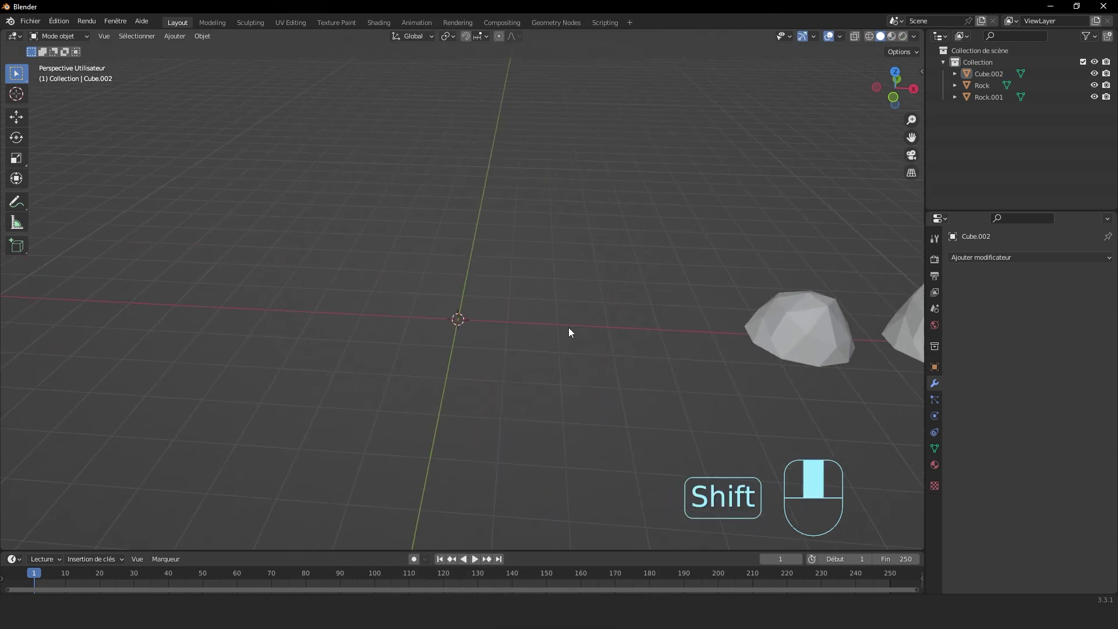
pyautogui.hotkey('shift', 'a')
pyautogui.moveTo(616, 350)
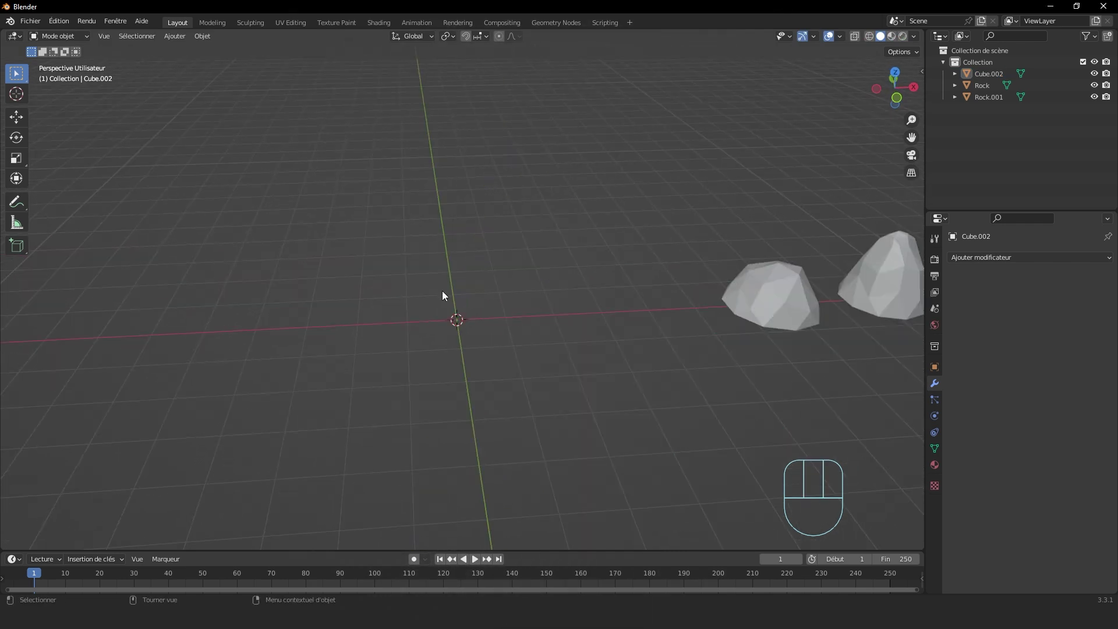
pyautogui.hotkey('shift', 'a')
pyautogui.moveTo(431, 293)
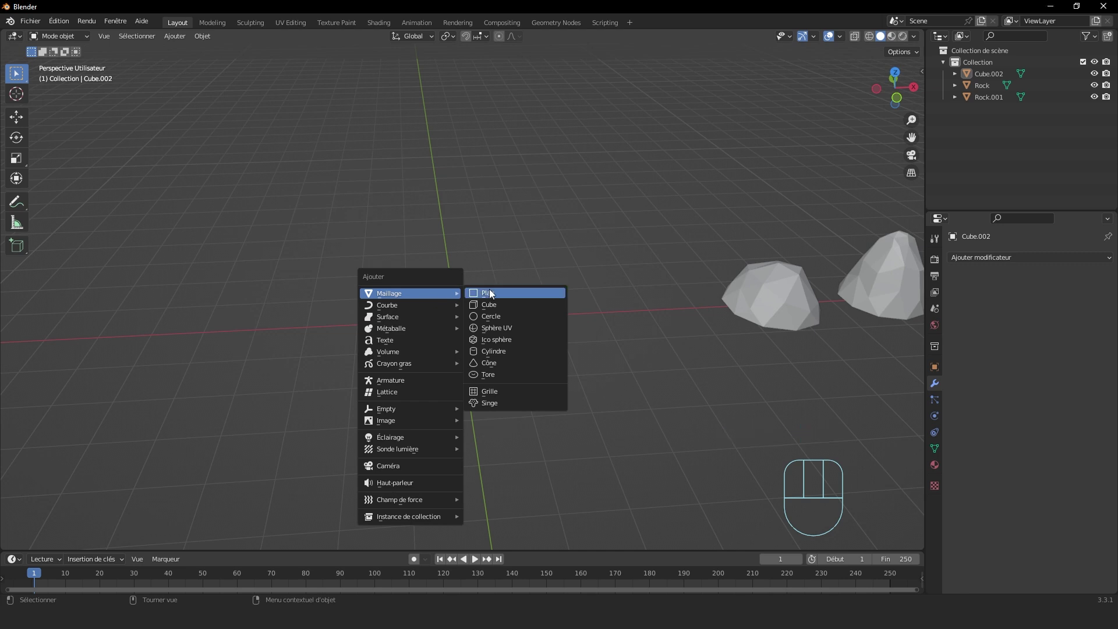
pyautogui.click(515, 351)
pyautogui.moveTo(114, 403)
pyautogui.mouseDown()
pyautogui.moveTo(64, 403)
pyautogui.moveTo(126, 403)
pyautogui.mouseUp()
# Step: Scale the cylinder's mesh uniformly to 0.494 in edit mode
pyautogui.moveTo(541, 341)
pyautogui.mouseDown(button='middle')
pyautogui.moveTo(559, 364)
pyautogui.moveTo(559, 344)
pyautogui.mouseUp(button='middle')
pyautogui.press('Tab')
pyautogui.press('s')
pyautogui.click(565, 320)
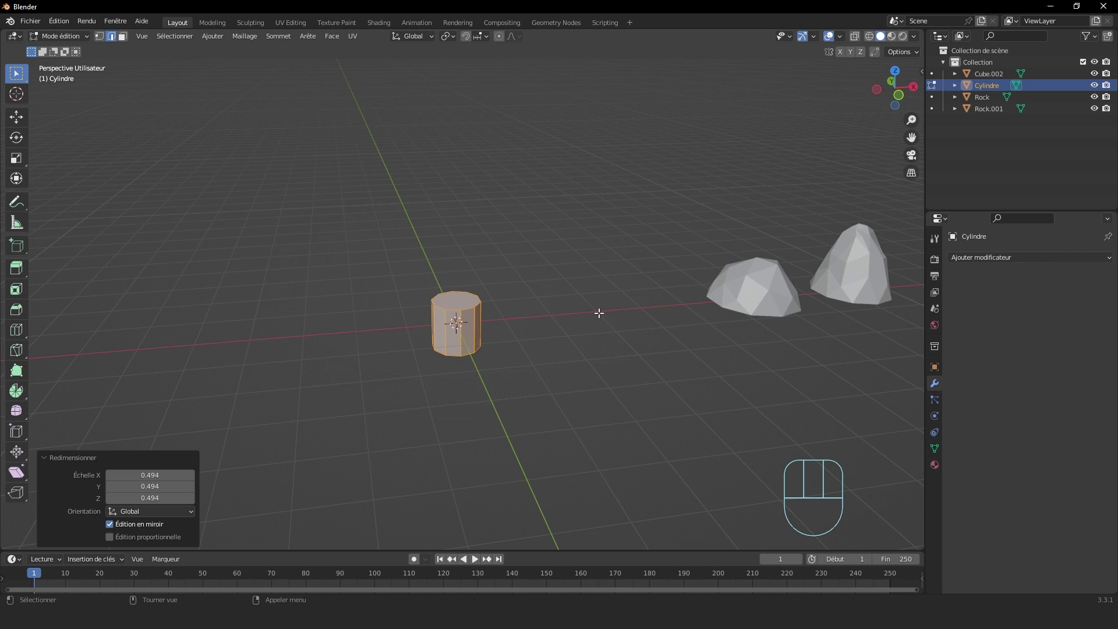
# Step: From the front orthographic view, raise the cylinder's mesh along Z until its base sits on the ground at the origin
pyautogui.moveTo(599, 313); pyautogui.dragTo(595, 311, button='middle')
pyautogui.click(897, 94)
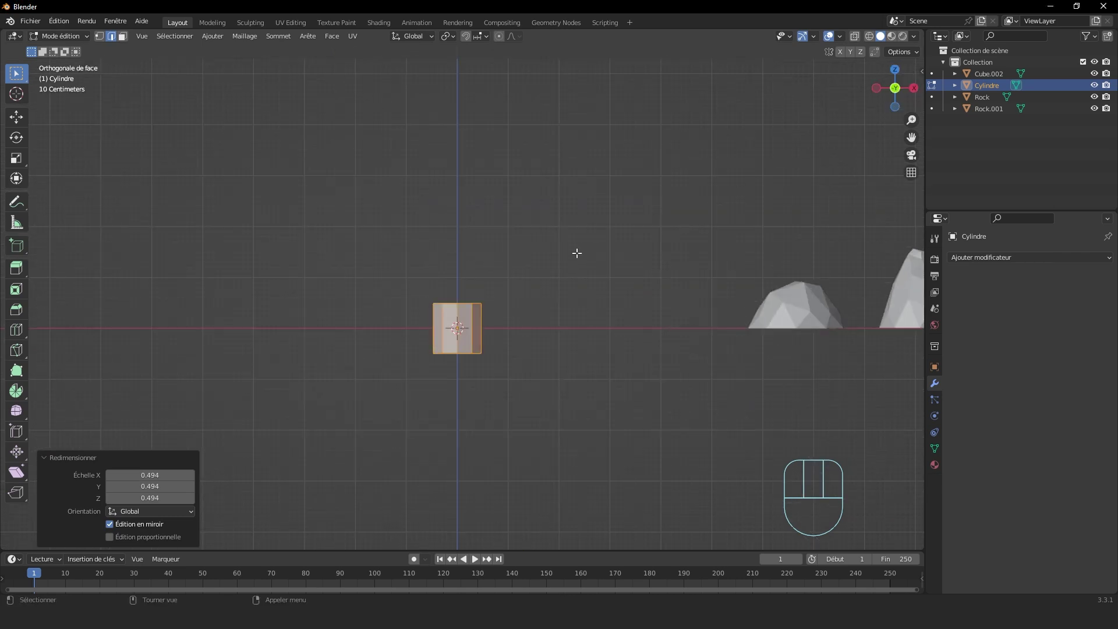
pyautogui.rightClick(489, 327)
pyautogui.press('g')
pyautogui.press('z')
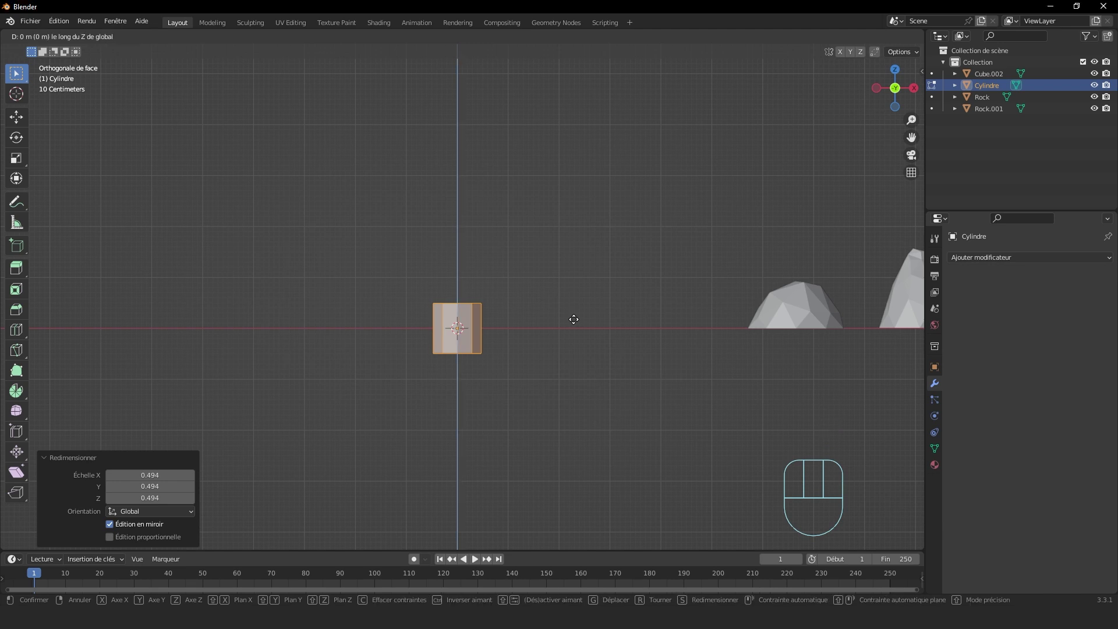
pyautogui.click(574, 299)
pyautogui.press('Tab')
# Step: Scale the cylinder object down to about 0.38, then enlarge it by 1.144
pyautogui.moveTo(518, 317); pyautogui.dragTo(462, 317, button='middle')
pyautogui.moveTo(595, 305); pyautogui.dragTo(524, 311, button='middle')
pyautogui.press('s')
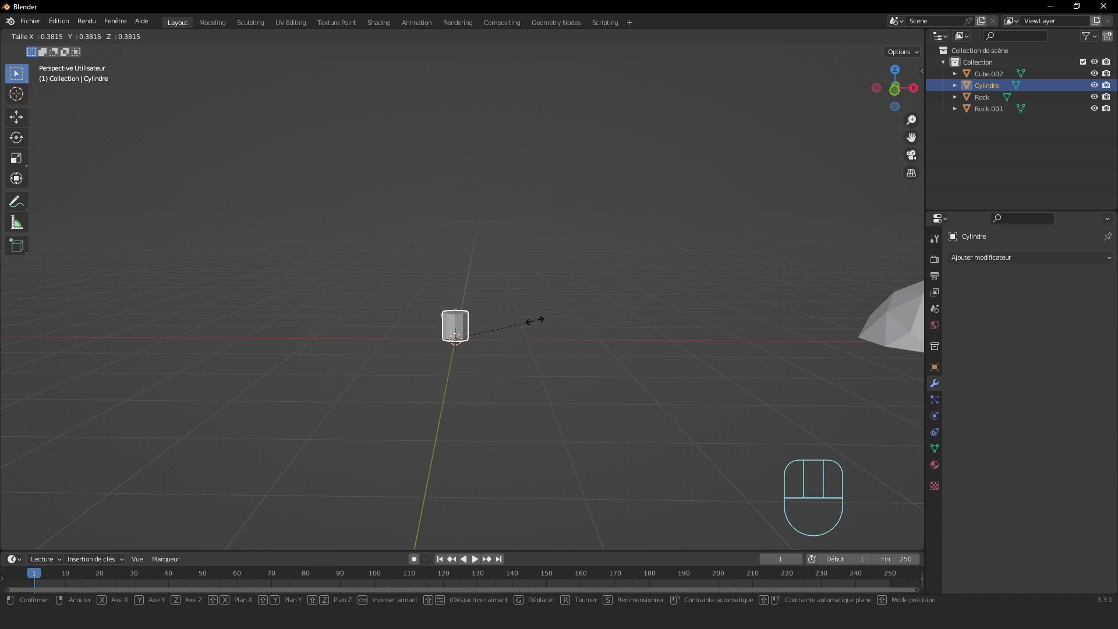
pyautogui.click(532, 320)
pyautogui.press('Tab')
pyautogui.press('Tab')
pyautogui.press('s')
pyautogui.click(578, 324)
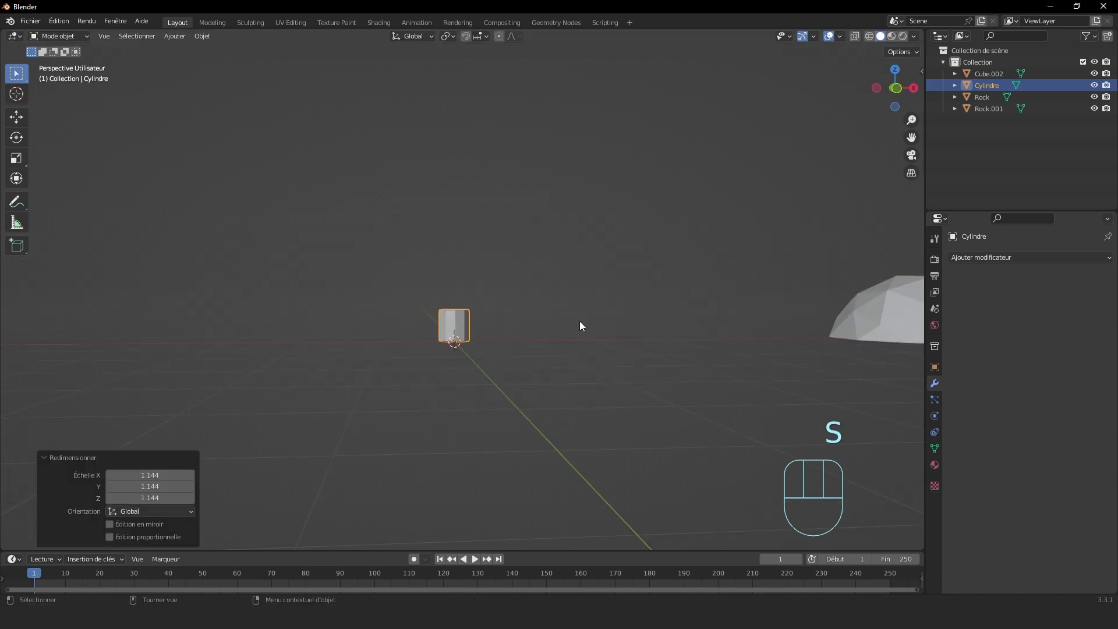
# Step: Extrude the cylinder's top face upward by about 0.317 m
pyautogui.press('Tab')
pyautogui.press('3')
pyautogui.moveTo(572, 336); pyautogui.dragTo(512, 316, button='middle')
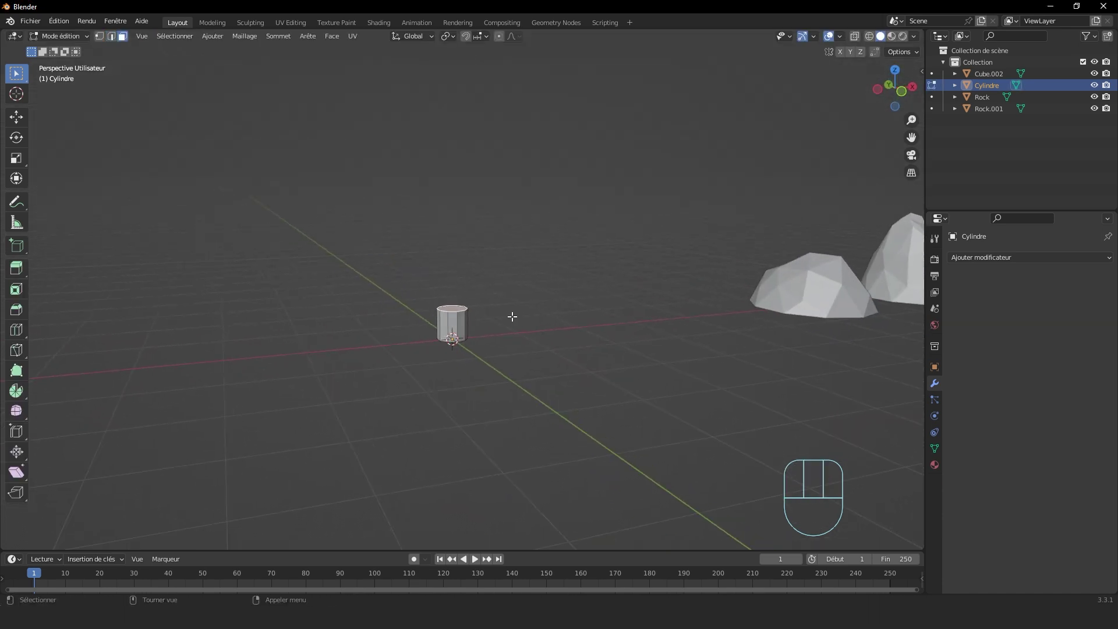
pyautogui.moveTo(510, 263)
pyautogui.mouseDown(button='middle')
pyautogui.moveTo(486, 247)
pyautogui.moveTo(496, 273)
pyautogui.mouseUp(button='middle')
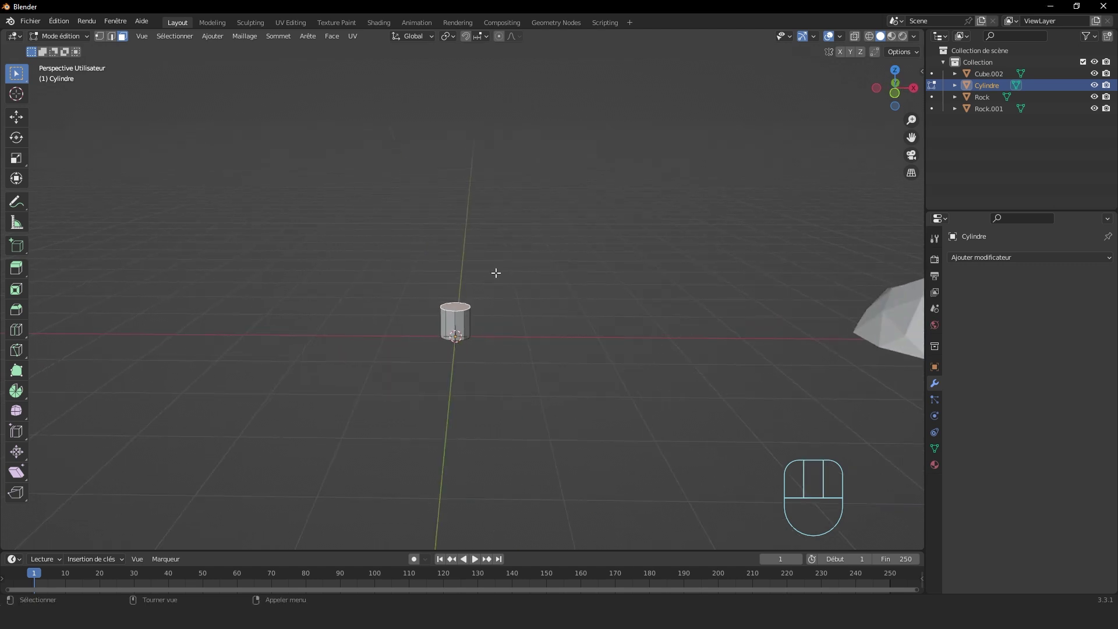
pyautogui.press('e')
pyautogui.click(532, 245)
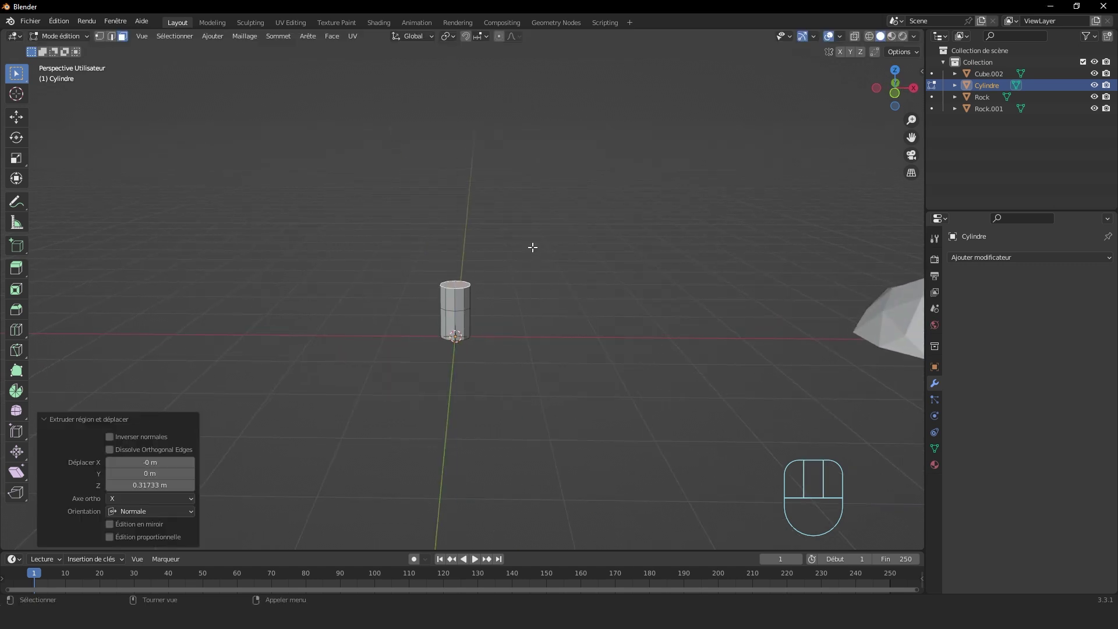
pyautogui.scroll(8, 531, 245)
pyautogui.press('e')
pyautogui.click(488, 154)
pyautogui.press('e')
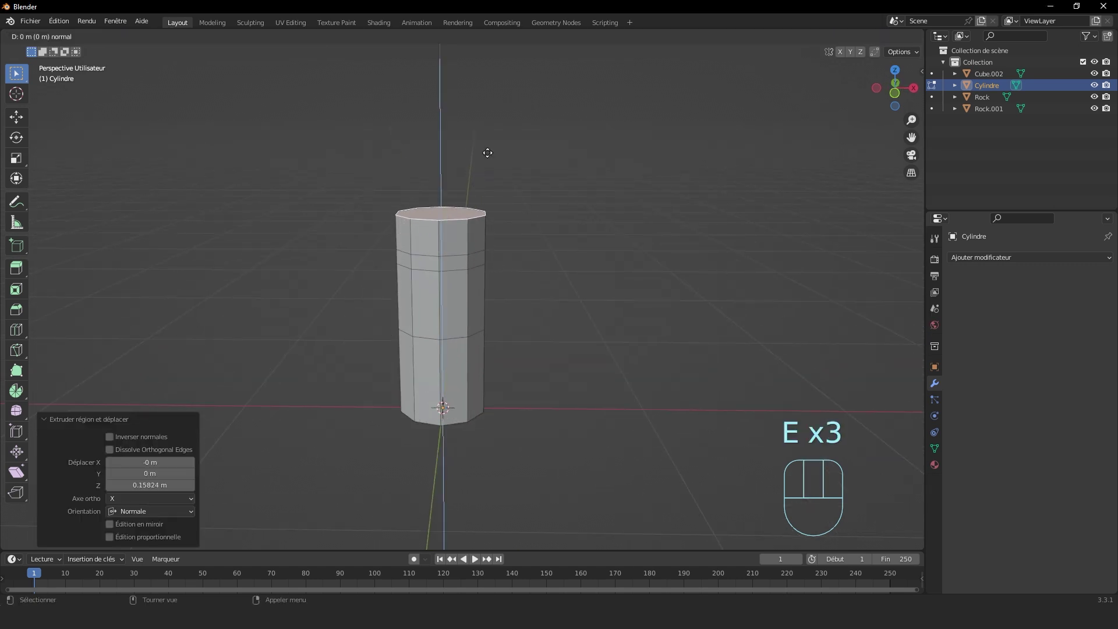
pyautogui.click(496, 94)
pyautogui.hotkey('ctrl', 'z')
pyautogui.hotkey('ctrl', 'z')
pyautogui.hotkey('ctrl', 'z')
pyautogui.hotkey('ctrl', 'z')
pyautogui.hotkey('ctrl', 'z')
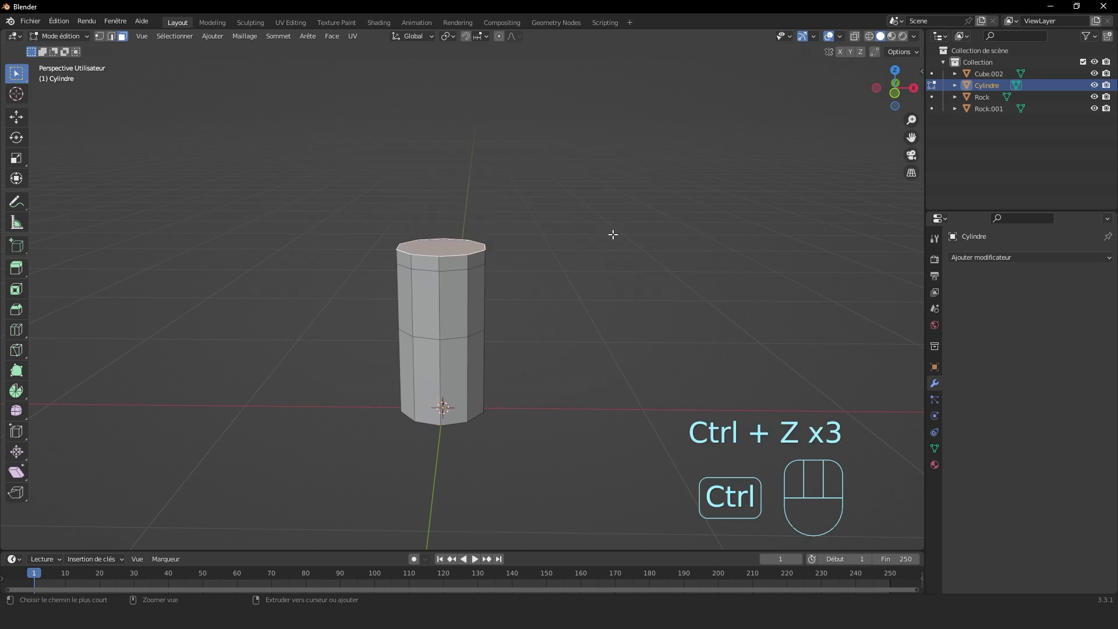
# Step: Extrude the cylinder's top face upward by about 0.38 m and tilt it by about -7° in the front view
pyautogui.press('e')
pyautogui.click(486, 254)
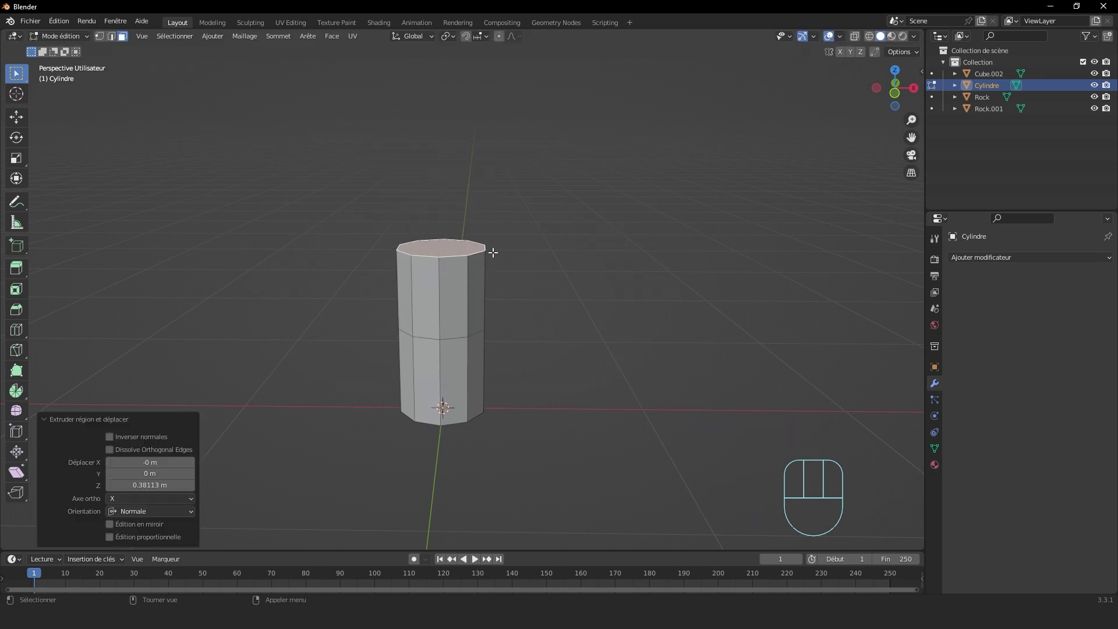
pyautogui.press('KP_1')
pyautogui.press('r')
pyautogui.click(582, 182)
# Step: Scale the tilted top face down slightly and nudge it upward and sideways in the front view
pyautogui.press('g')
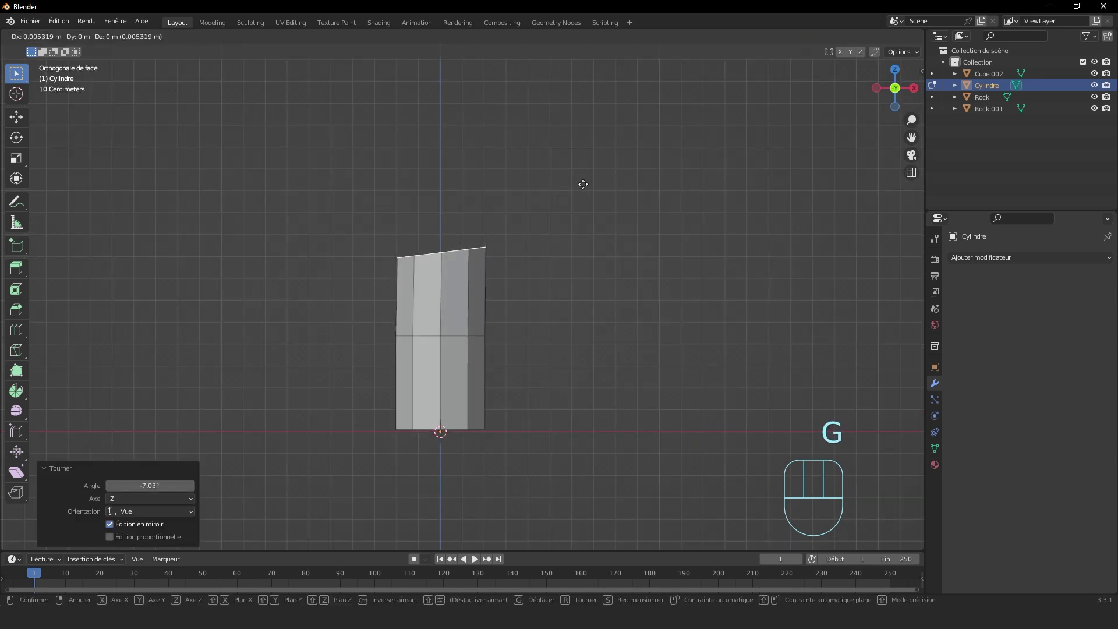
pyautogui.click(585, 184)
pyautogui.press('s')
pyautogui.click(598, 193)
pyautogui.press('g')
pyautogui.click(598, 193)
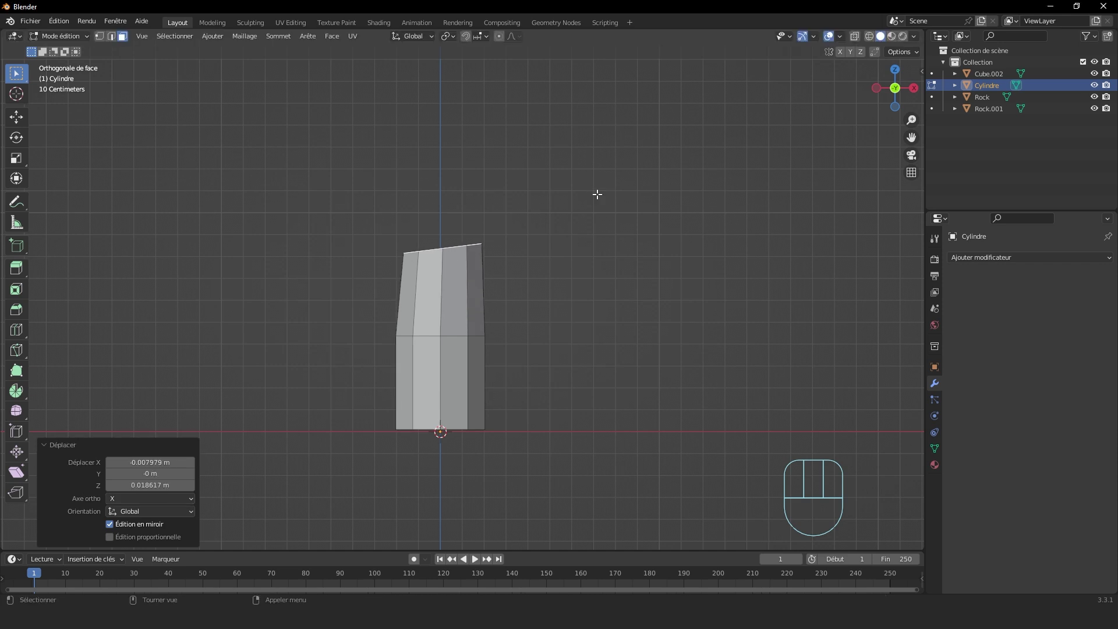
# Step: Extrude the top face by about 0.35 m for the next trunk segment, shrink it and rotate it by about 12°
pyautogui.moveTo(557, 227); pyautogui.dragTo(512, 262, button='middle')
pyautogui.press('Tab')
pyautogui.press('Tab')
pyautogui.scroll(-7, 524, 254)
pyautogui.scroll(2, 524, 255)
pyautogui.press('e')
pyautogui.click(524, 227)
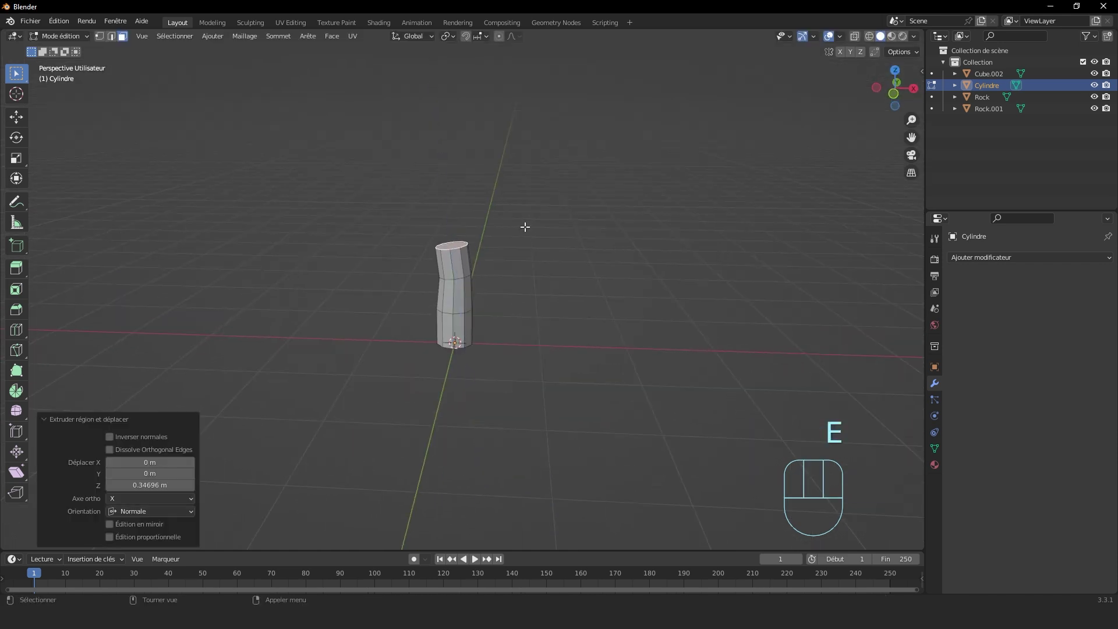
pyautogui.press('s')
pyautogui.click(576, 247)
pyautogui.press('r')
pyautogui.click(577, 271)
# Step: From another viewing angle, rotate the top face by about 1.3° and shift it to bend the trunk
pyautogui.moveTo(578, 272); pyautogui.dragTo(585, 249, button='middle')
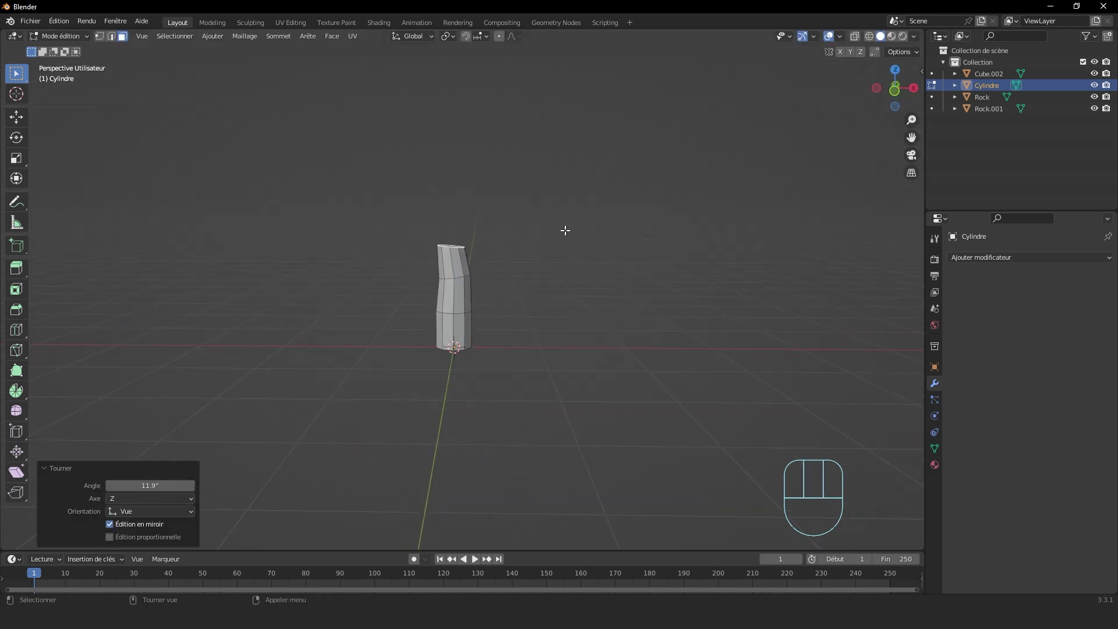
pyautogui.moveTo(483, 239); pyautogui.dragTo(416, 259, button='middle')
pyautogui.press('r')
pyautogui.click(571, 235)
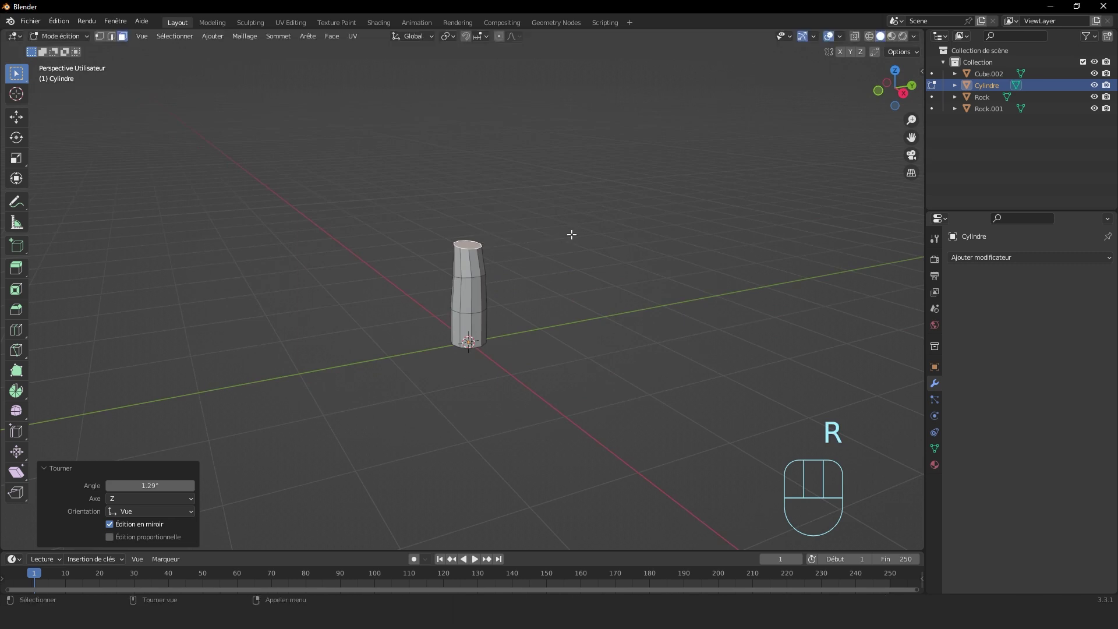
pyautogui.moveTo(571, 234); pyautogui.dragTo(574, 216, button='middle')
pyautogui.press('g')
pyautogui.click(575, 223)
pyautogui.press('g')
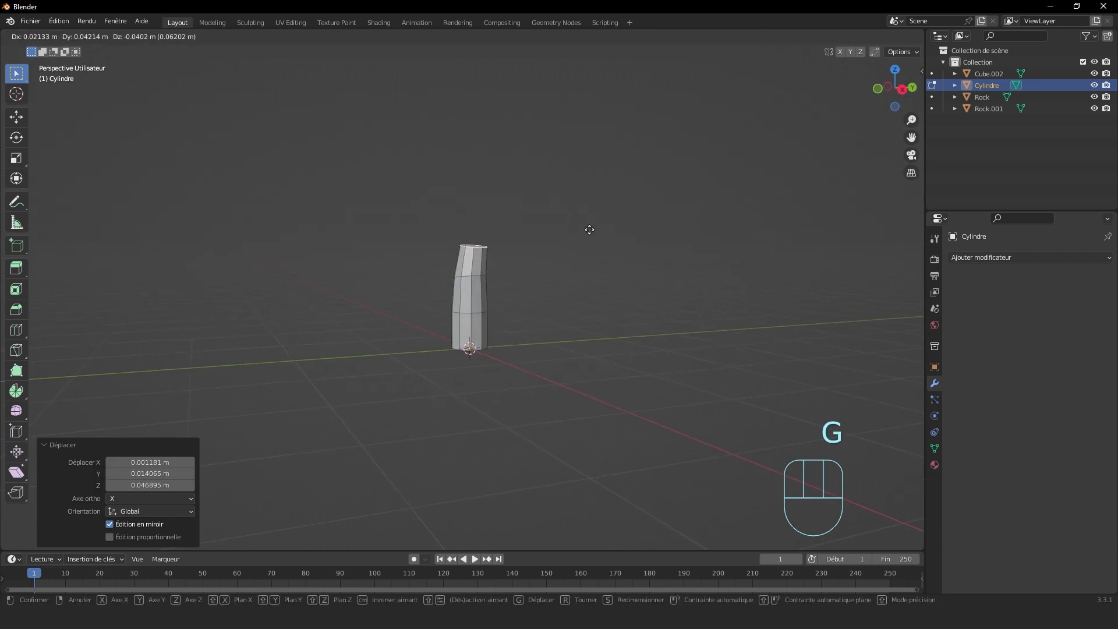
pyautogui.click(589, 230)
# Step: Extrude another trunk segment, slightly shrink and tilt its top face, and offset it about 0.1 m along X
pyautogui.press('e')
pyautogui.click(611, 209)
pyautogui.press('s')
pyautogui.click(603, 208)
pyautogui.moveTo(604, 208)
pyautogui.mouseDown(button='middle')
pyautogui.moveTo(601, 219)
pyautogui.moveTo(617, 212)
pyautogui.mouseUp(button='middle')
pyautogui.press('r')
pyautogui.click(621, 204)
pyautogui.press('g')
pyautogui.click(638, 213)
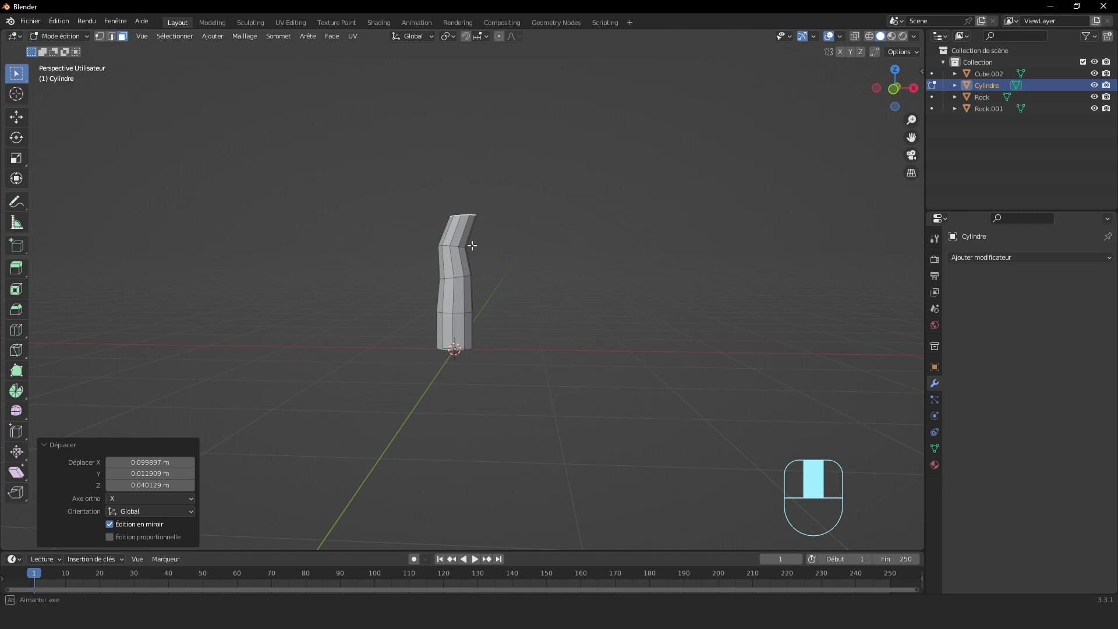
pyautogui.moveTo(472, 245); pyautogui.dragTo(423, 265, button='middle')
pyautogui.press('Tab')
pyautogui.press('Tab')
pyautogui.press('s')
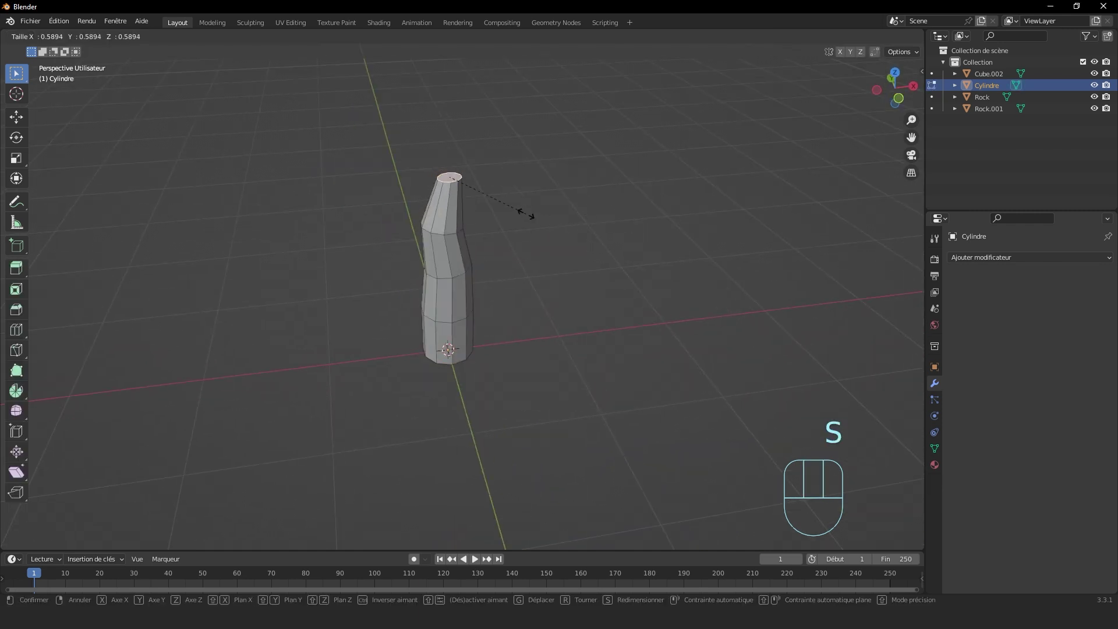
pyautogui.click(487, 198)
pyautogui.moveTo(631, 204); pyautogui.dragTo(678, 142, button='middle')
pyautogui.press('Tab')
pyautogui.moveTo(604, 269); pyautogui.dragTo(514, 277, button='middle')
pyautogui.press('Tab')
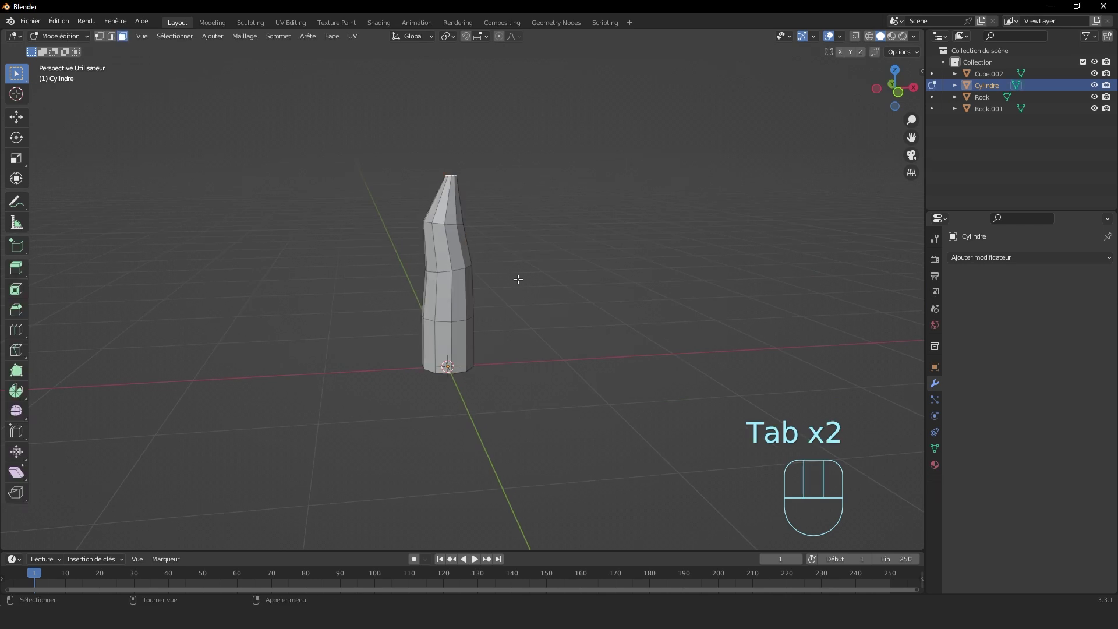
pyautogui.hotkey('ctrl', 'z')
pyautogui.hotkey('ctrl', 'z')
pyautogui.hotkey('ctrl', 'z')
# Step: Extrude a fifth trunk segment by about 0.34 m, scale its top face to about 0.81 and rotate it
pyautogui.press('e')
pyautogui.press('s')
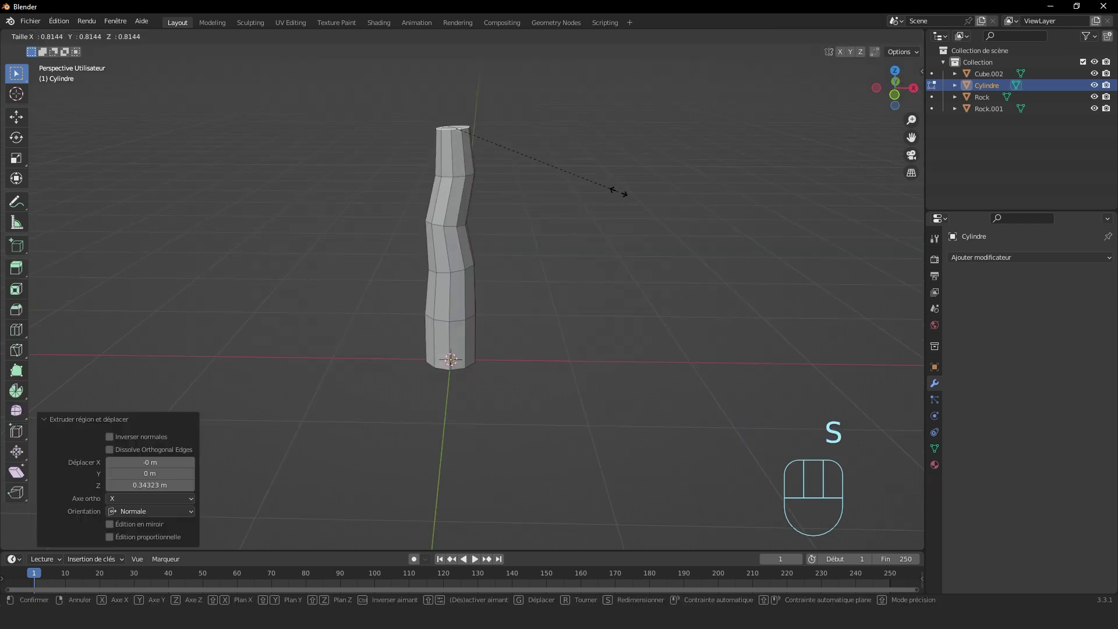
pyautogui.click(618, 193)
pyautogui.press('r')
pyautogui.moveTo(574, 192); pyautogui.dragTo(539, 220, button='middle')
pyautogui.click(582, 209)
# Step: Rotate the fifth segment's top face again from a side angle and reposition it to bend the trunk
pyautogui.press('r')
pyautogui.click(684, 233)
pyautogui.press('g')
pyautogui.click(637, 256)
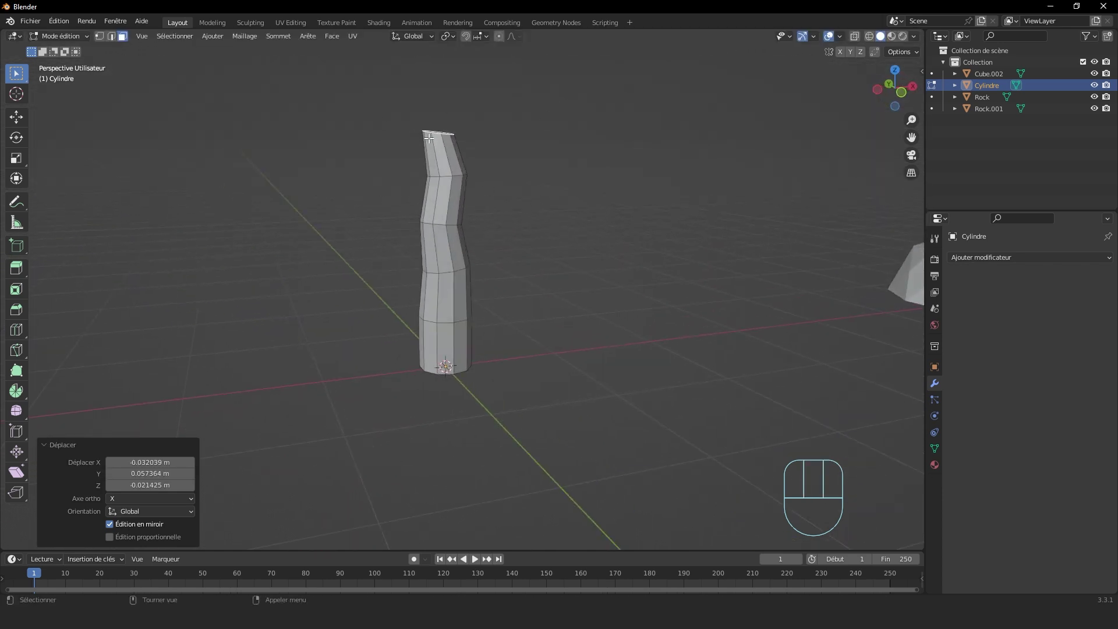
pyautogui.press('g')
pyautogui.moveTo(428, 138); pyautogui.dragTo(528, 189, button='middle')
pyautogui.click(612, 146)
# Step: Extrude the next segment from the trunk's top, then rotate, shift and rescale its end face
pyautogui.press('e')
pyautogui.click(529, 148)
pyautogui.moveTo(529, 148); pyautogui.dragTo(384, 133, button='middle')
pyautogui.press('r')
pyautogui.click(637, 128)
pyautogui.press('g')
pyautogui.click(608, 133)
pyautogui.press('s')
pyautogui.click(613, 137)
# Step: Extrude the trunk by about 0.44 m, narrow the new top face, rotate it by about -11° and reposition it
pyautogui.press('Tab')
pyautogui.scroll(-4, 609, 141)
pyautogui.moveTo(609, 141); pyautogui.dragTo(461, 186, button='middle')
pyautogui.press('Tab')
pyautogui.moveTo(458, 143); pyautogui.dragTo(594, 194, button='middle')
pyautogui.scroll(-1, 592, 211)
pyautogui.press('e')
pyautogui.click(613, 167)
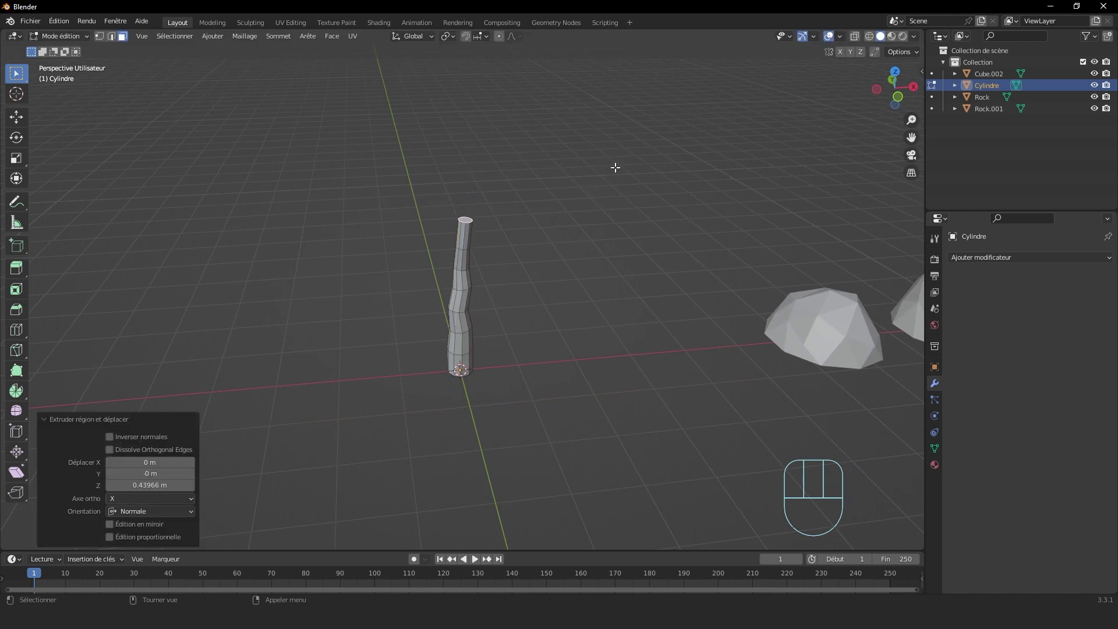
pyautogui.press('s')
pyautogui.click(554, 194)
pyautogui.press('s')
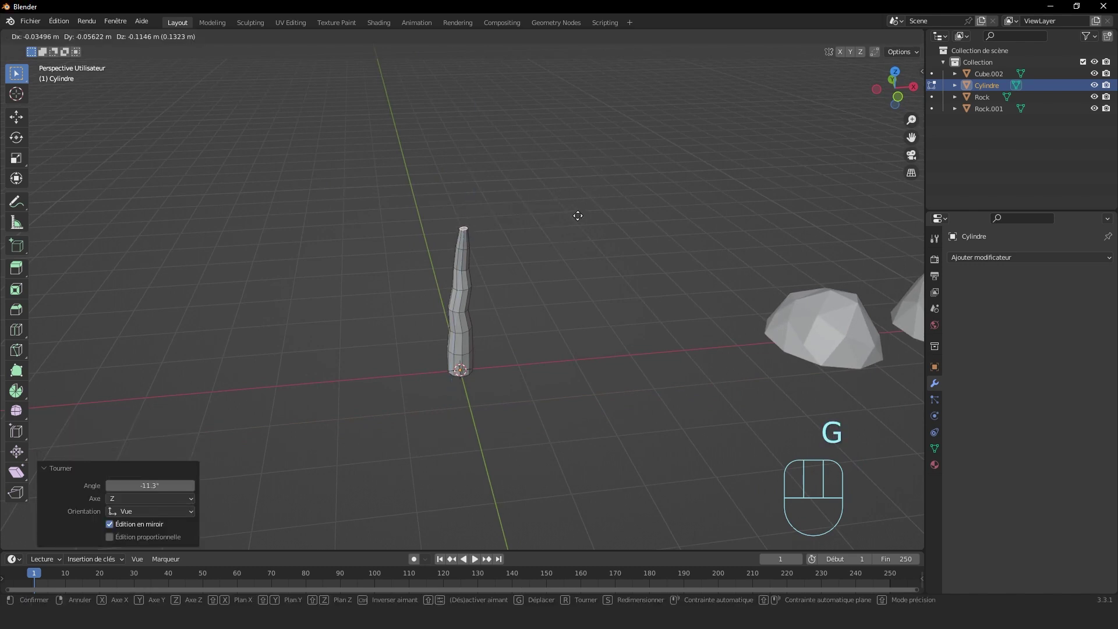
pyautogui.click(594, 212)
# Step: Extrude a further segment by about 0.48 m, then shrink, rotate and shift its top face to taper the trunk
pyautogui.press('e')
pyautogui.click(522, 190)
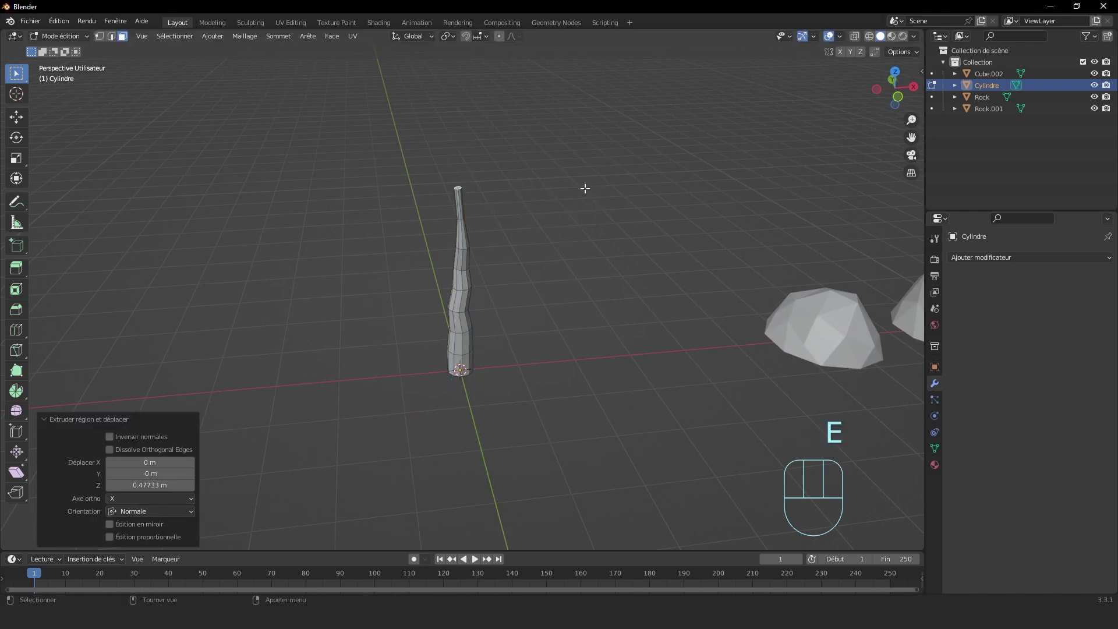
pyautogui.press('s')
pyautogui.click(516, 199)
pyautogui.press('r')
pyautogui.click(545, 227)
pyautogui.press('g')
pyautogui.click(564, 237)
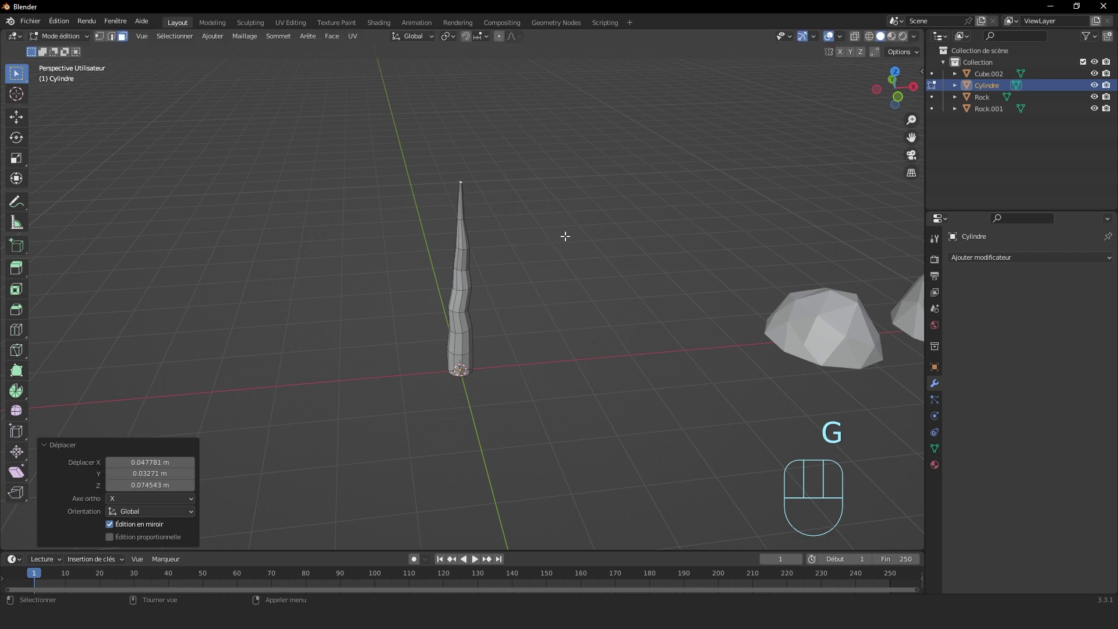
pyautogui.press('s')
pyautogui.click(600, 224)
# Step: Extrude the trunk's narrow end face by about 0.32 m to form a final thin segment
pyautogui.scroll(5, 559, 227)
pyautogui.keyDown('shift'); pyautogui.moveTo(533, 227); pyautogui.dragTo(518, 381, button='middle'); pyautogui.keyUp('shift')
pyautogui.scroll(5, 496, 246)
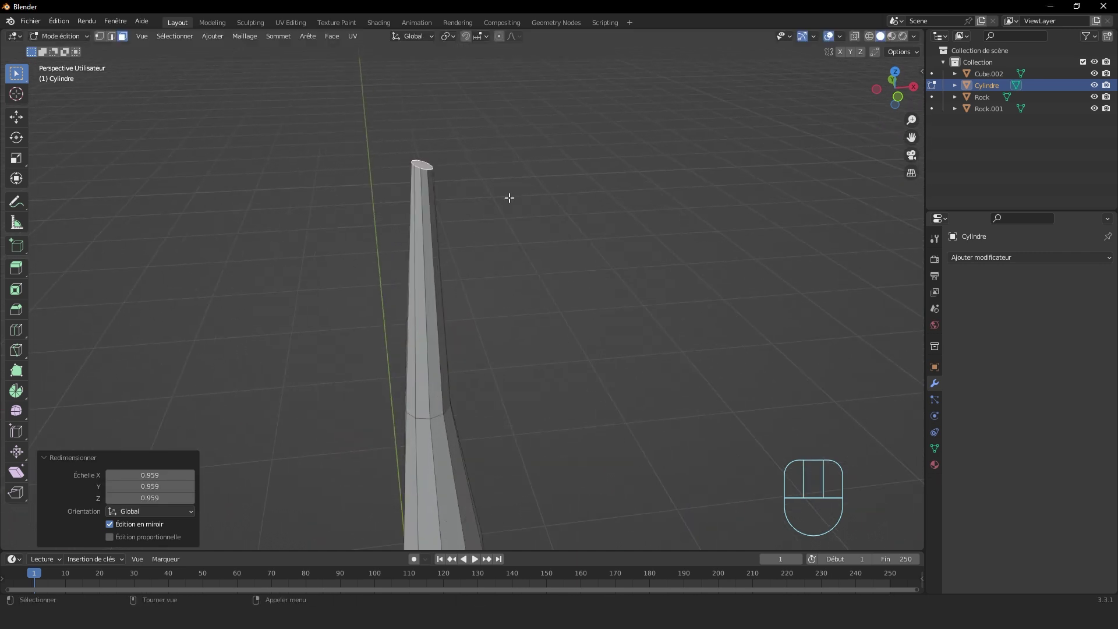
pyautogui.scroll(-2, 468, 256)
pyautogui.moveTo(439, 188); pyautogui.dragTo(504, 332, button='middle')
pyautogui.press('e')
pyautogui.click(541, 227)
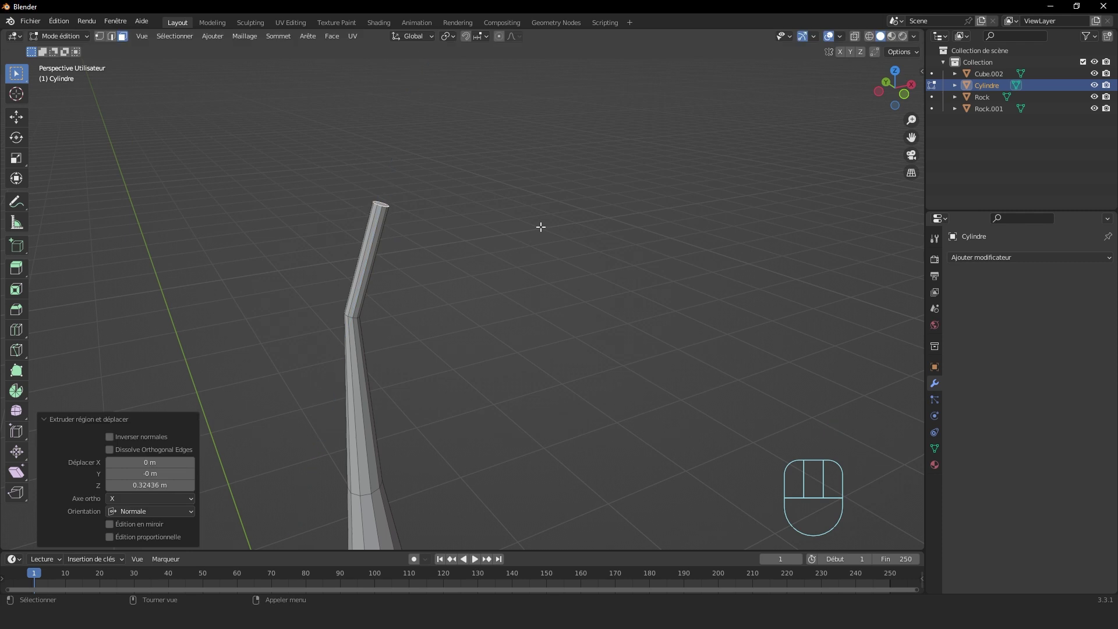
# Step: Merge the end face's vertices at their centre to close the trunk in a sharp tip
pyautogui.press('m')
pyautogui.moveTo(383, 204); pyautogui.dragTo(294, 346, button='middle')
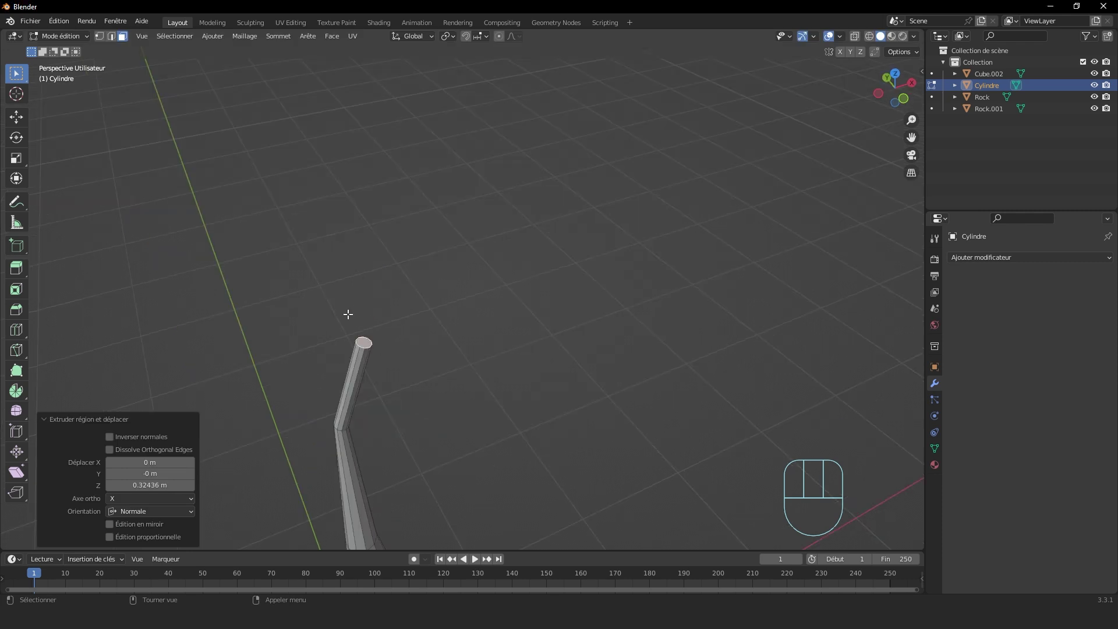
pyautogui.press('m')
pyautogui.click(308, 315)
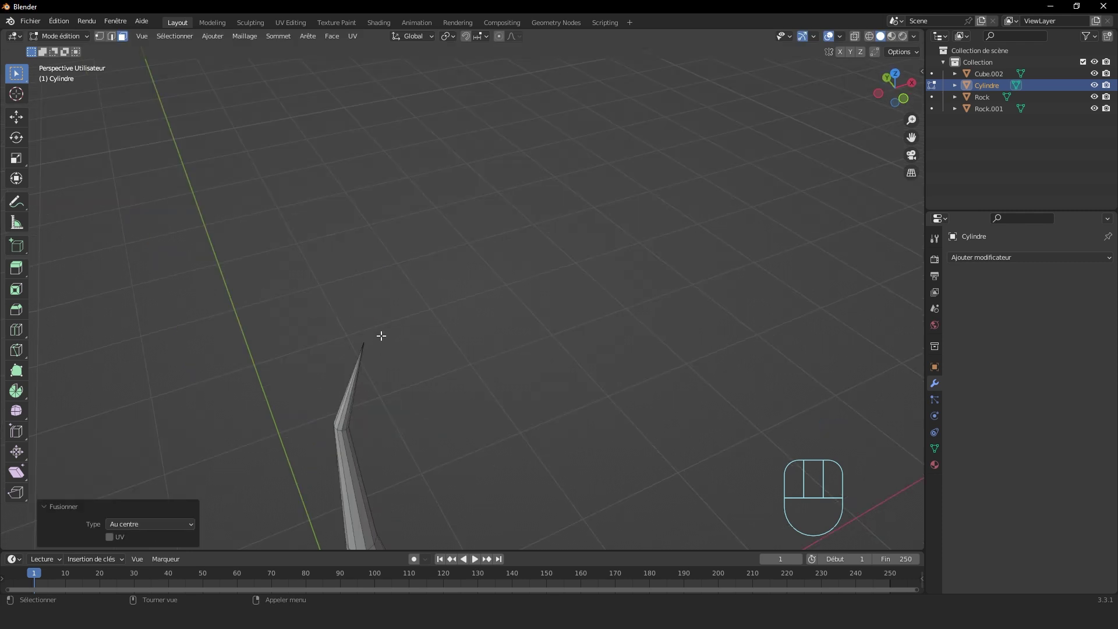
# Step: Examine the trunk's overall shape in object mode, both close up and from a distance
pyautogui.moveTo(374, 329); pyautogui.dragTo(380, 456, button='middle')
pyautogui.press('1')
pyautogui.press('Tab')
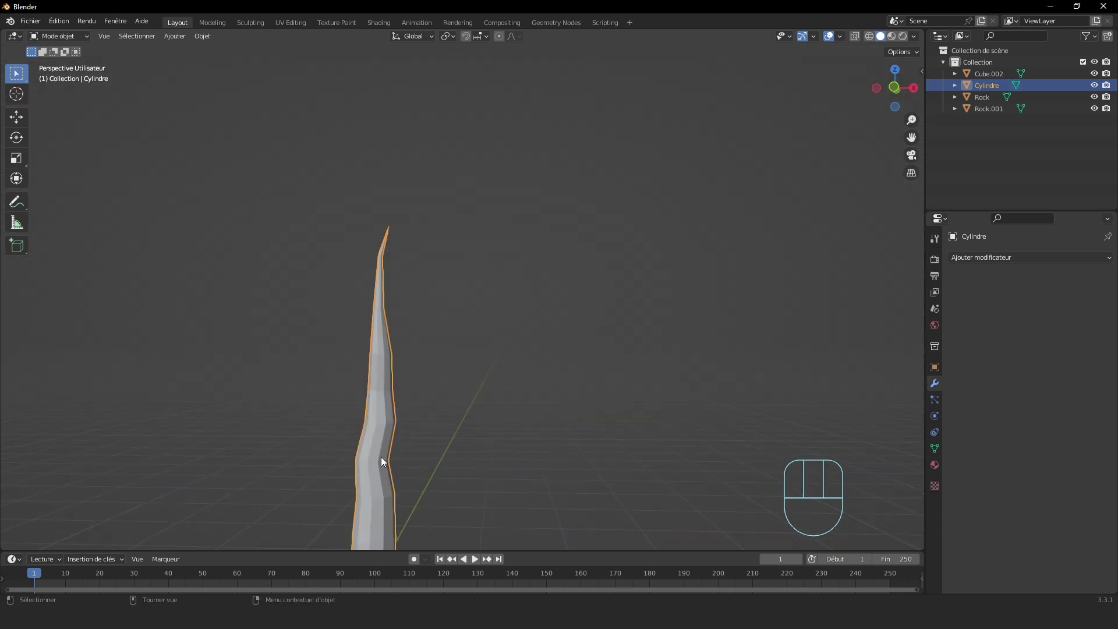
pyautogui.press('Tab')
pyautogui.press('Tab')
pyautogui.moveTo(354, 296); pyautogui.dragTo(391, 328, button='middle')
pyautogui.scroll(-8, 503, 363)
pyautogui.scroll(5, 512, 358)
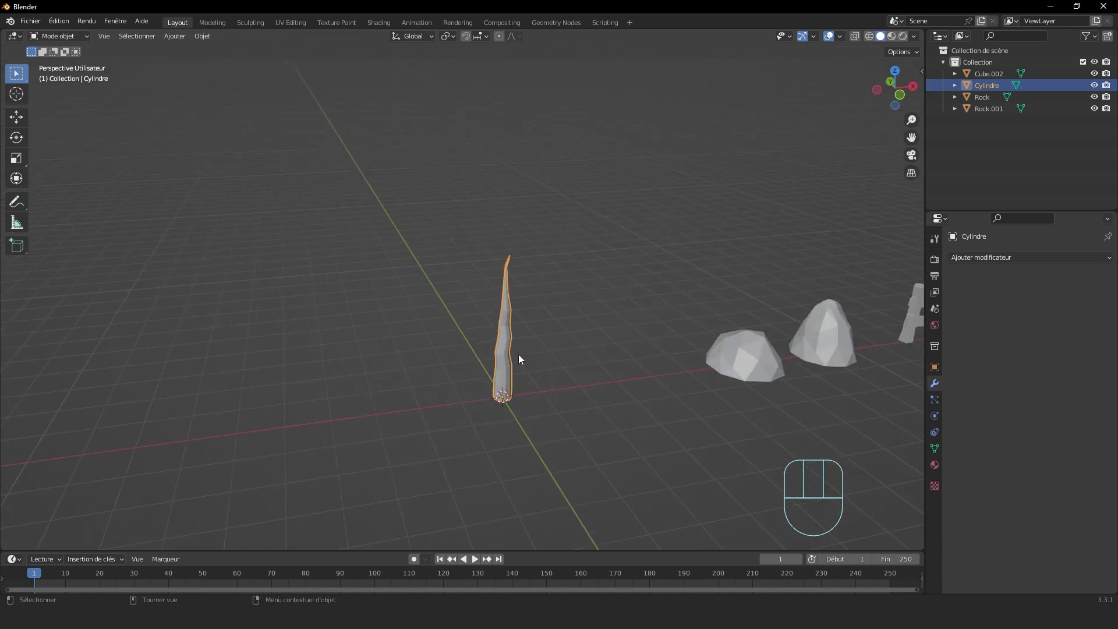
# Step: Select the edges on one side of the third ring below the trunk's tip and extrude them diagonally outward as a branch
pyautogui.keyDown('shift'); pyautogui.moveTo(518, 354); pyautogui.dragTo(601, 357, button='middle'); pyautogui.keyUp('shift')
pyautogui.press('z')
pyautogui.press('Tab')
pyautogui.press('2')
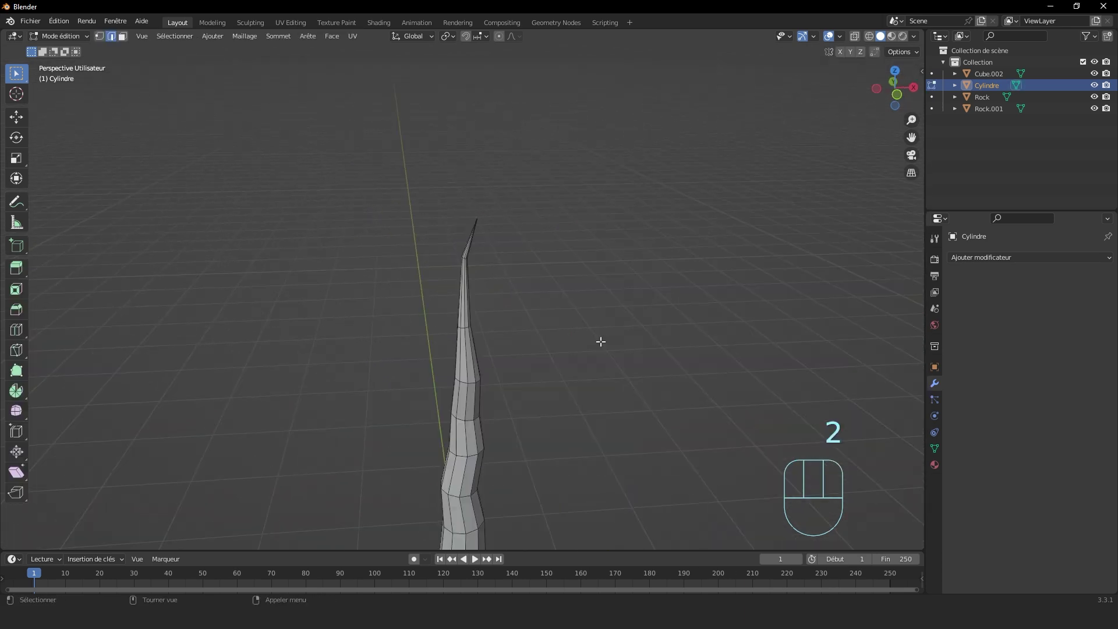
pyautogui.moveTo(601, 341); pyautogui.dragTo(506, 362, button='middle')
pyautogui.keyDown('shift'); pyautogui.moveTo(574, 395); pyautogui.dragTo(538, 420, button='middle'); pyautogui.keyUp('shift')
pyautogui.moveTo(512, 362); pyautogui.dragTo(524, 383, button='middle')
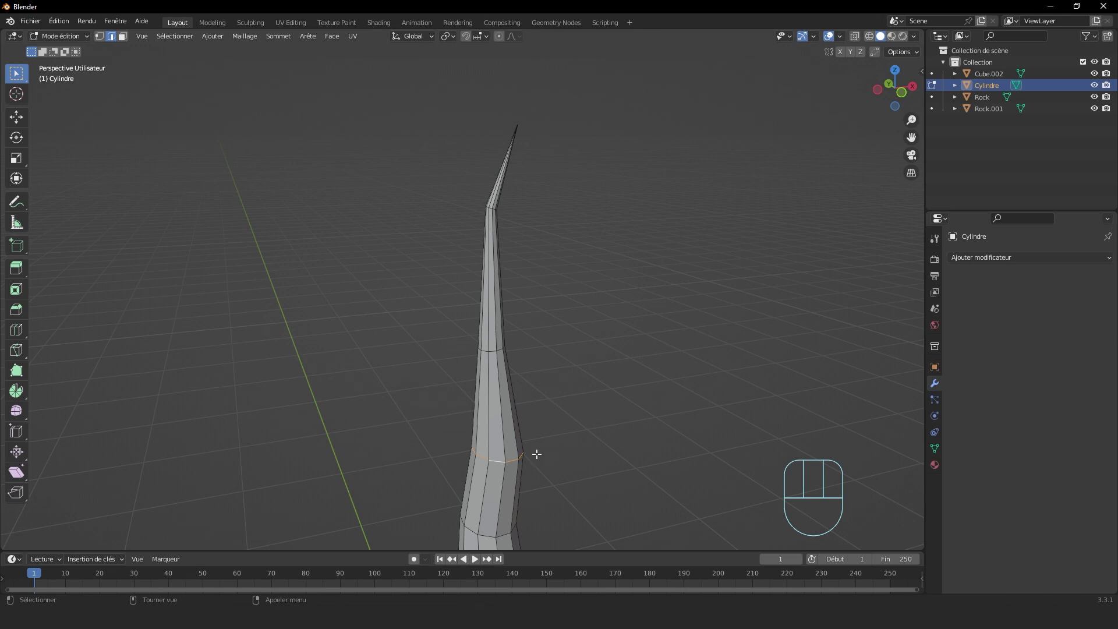
pyautogui.moveTo(540, 472); pyautogui.dragTo(537, 425, button='middle')
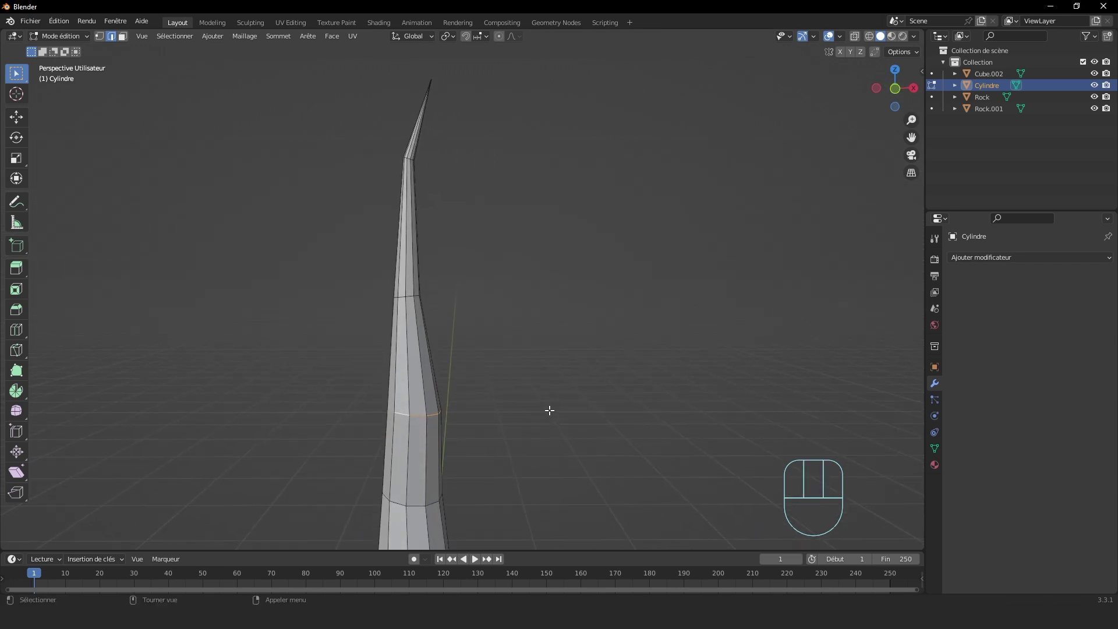
pyautogui.press('e')
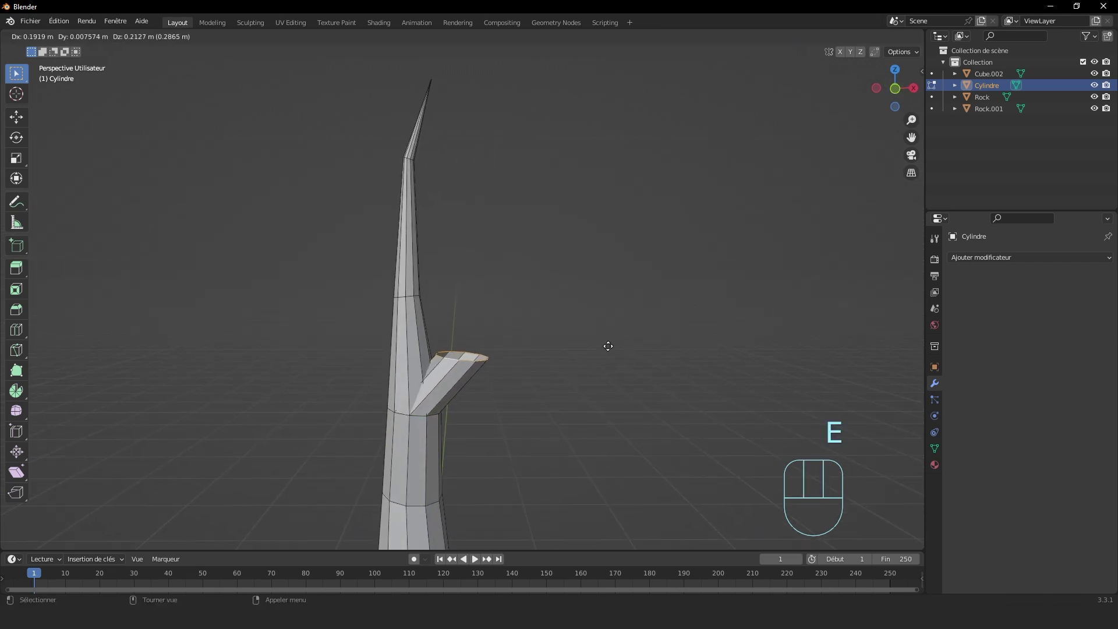
pyautogui.click(630, 329)
# Step: Rotate the branch's end by about 31°, reposition it and scale it to about 0.338
pyautogui.scroll(-2, 617, 347)
pyautogui.press('r')
pyautogui.click(654, 395)
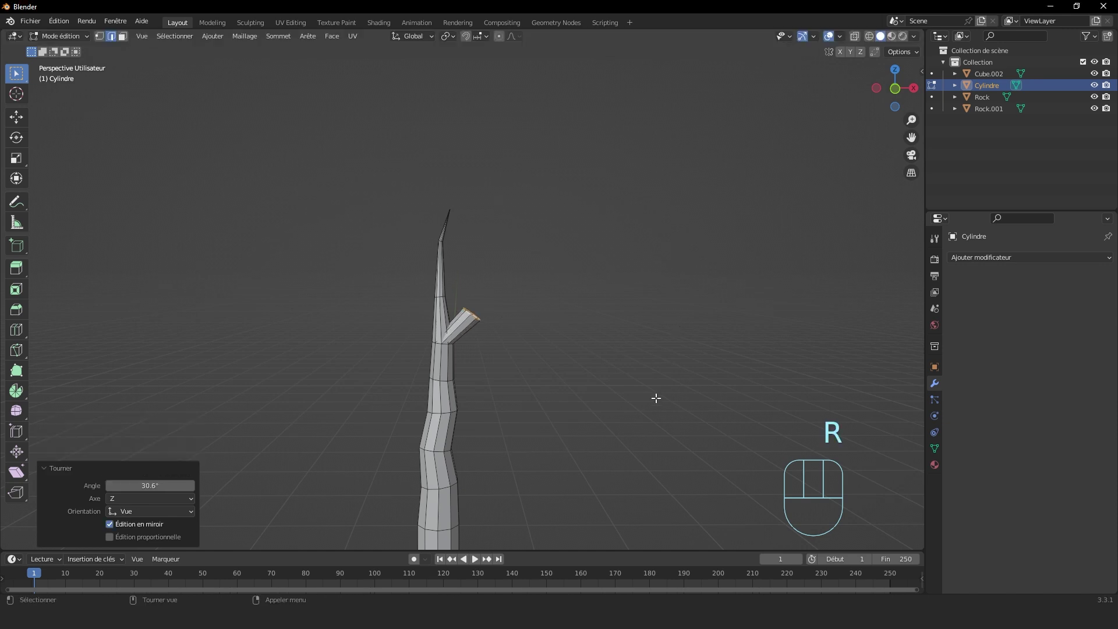
pyautogui.moveTo(651, 409); pyautogui.dragTo(641, 235, button='middle')
pyautogui.press('g')
pyautogui.click(614, 197)
pyautogui.press('s')
pyautogui.click(605, 281)
# Step: Rotate the branch's end, move it about 0.1 m outward along X and scale it to 0.725
pyautogui.moveTo(606, 281); pyautogui.dragTo(619, 281, button='middle')
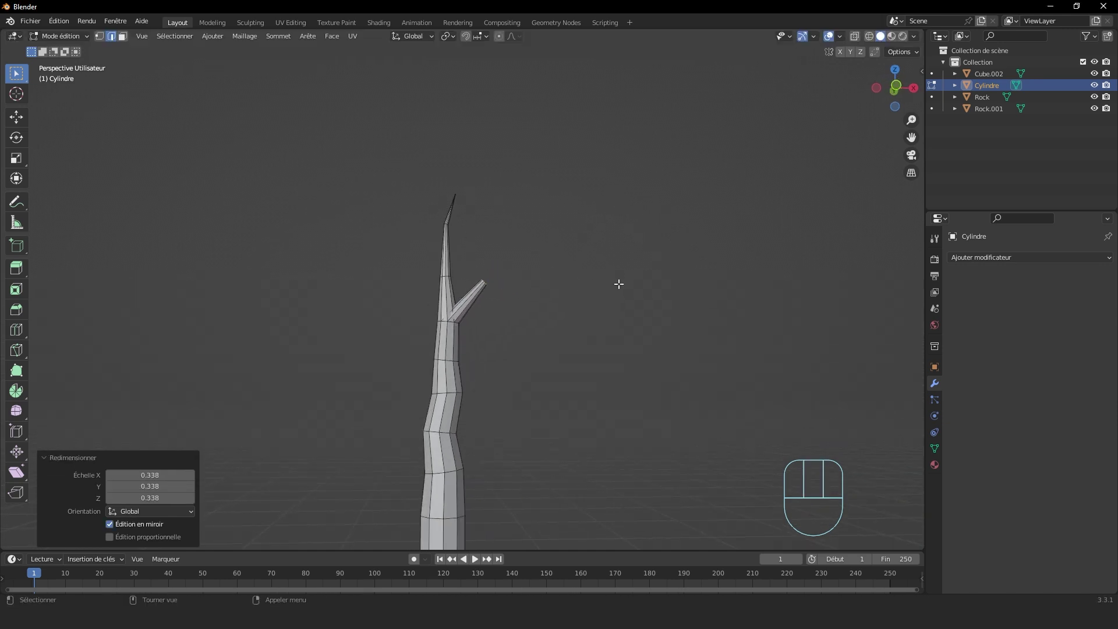
pyautogui.press('r')
pyautogui.click(621, 295)
pyautogui.press('g')
pyautogui.click(636, 307)
pyautogui.moveTo(575, 330); pyautogui.dragTo(569, 329, button='middle')
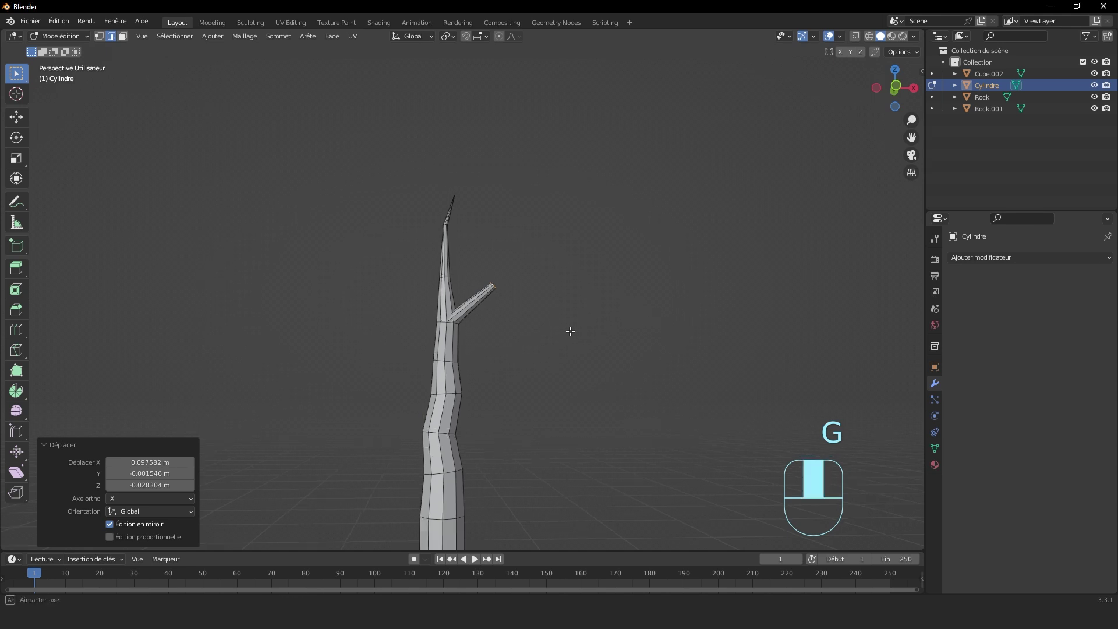
pyautogui.scroll(3, 429, 359)
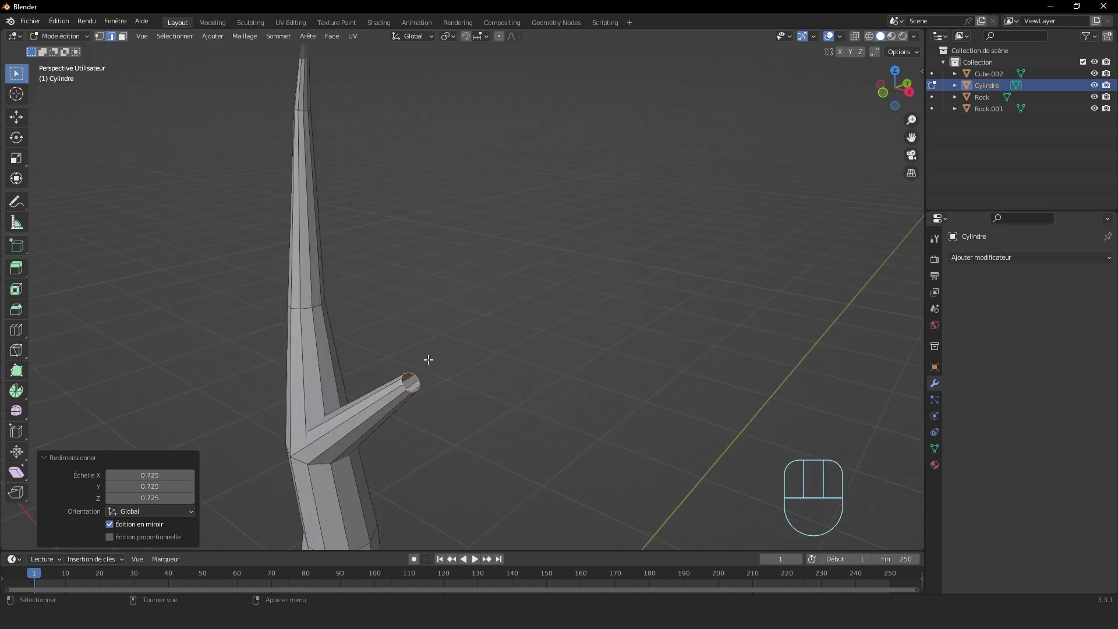
pyautogui.scroll(3, 428, 359)
pyautogui.keyDown('shift'); pyautogui.moveTo(379, 419); pyautogui.dragTo(791, 314, button='middle'); pyautogui.keyUp('shift')
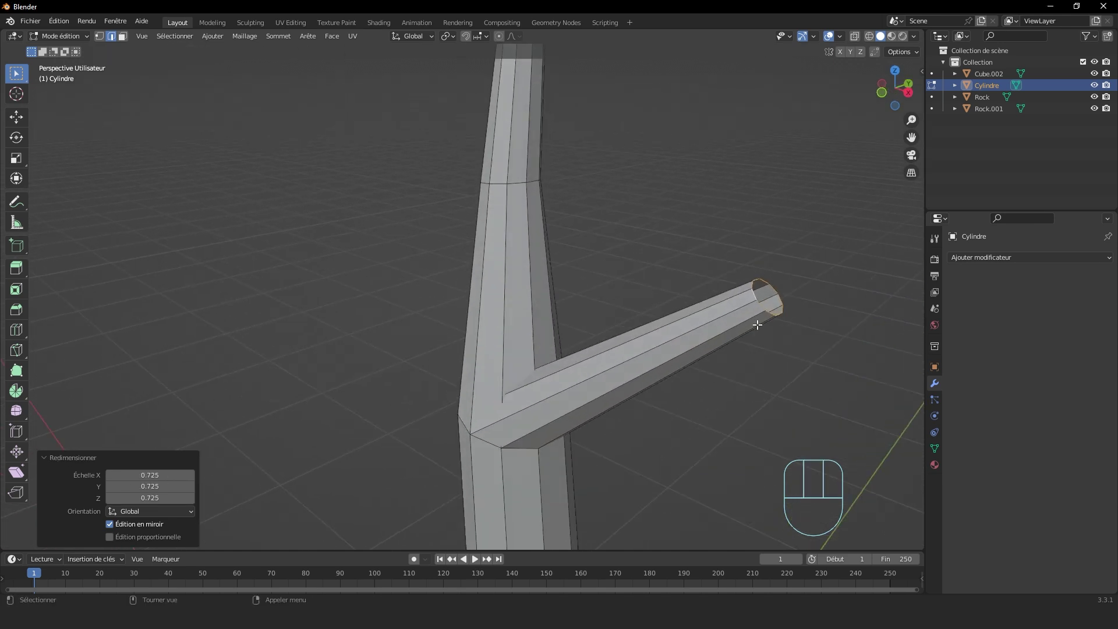
pyautogui.press('f')
pyautogui.hotkey('ctrl', 'z')
# Step: Extrude a second segment from the branch's open end, rotate it more upright and scale its end to 0.746
pyautogui.press('e')
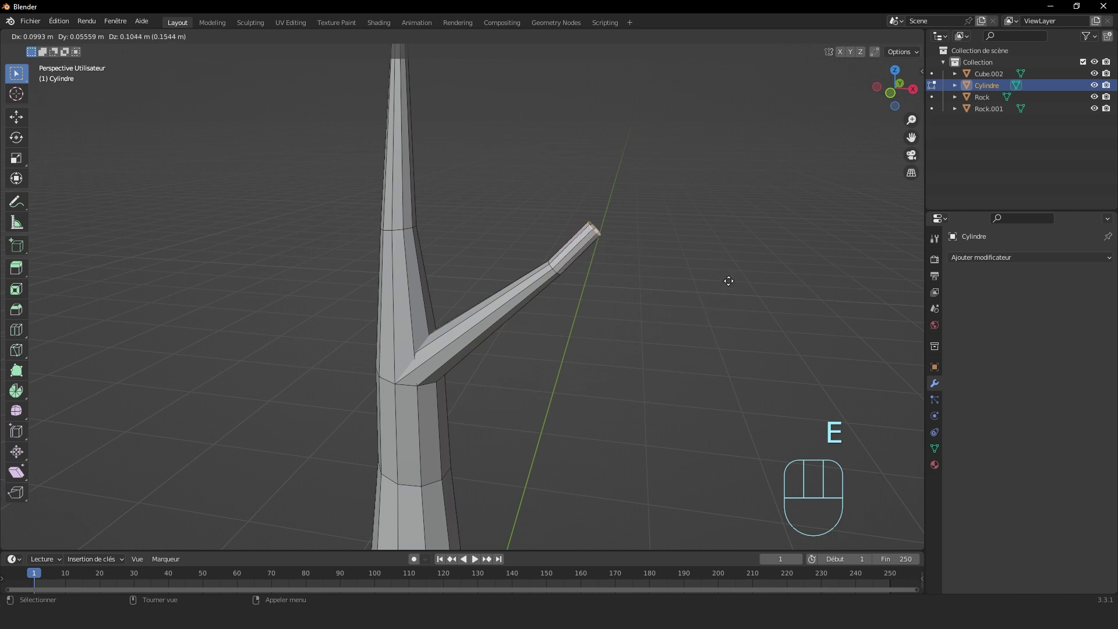
pyautogui.click(738, 259)
pyautogui.press('r')
pyautogui.click(723, 210)
pyautogui.press('s')
pyautogui.click(699, 227)
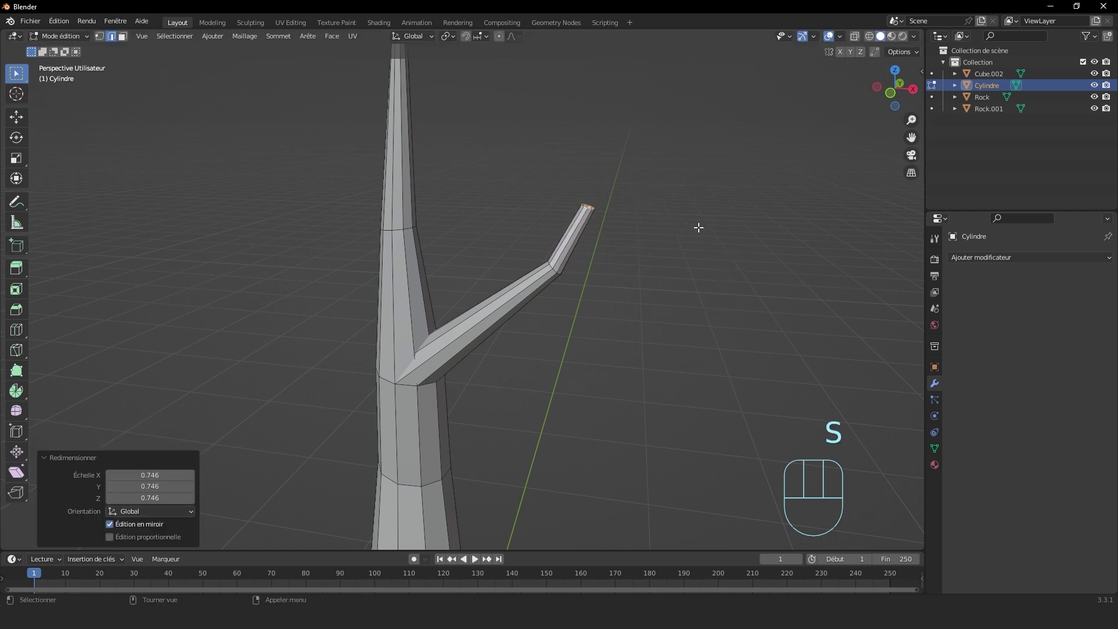
# Step: Reposition the first branch's end, rotate it by about 11.6° and shift it slightly to correct the branch's direction
pyautogui.moveTo(698, 227); pyautogui.dragTo(571, 242, button='middle')
pyautogui.press('g')
pyautogui.click(554, 242)
pyautogui.press('r')
pyautogui.click(549, 281)
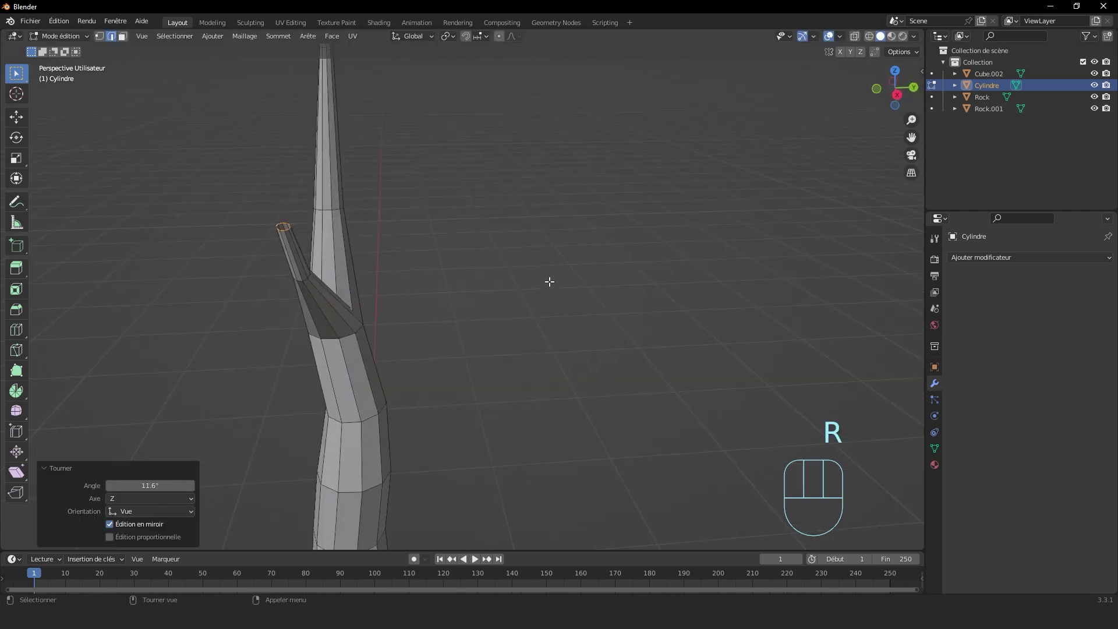
pyautogui.press('g')
pyautogui.click(529, 280)
# Step: Select the first branch's end loop, rotate it from several angles to align with the segment, and rescale it
pyautogui.moveTo(538, 278); pyautogui.dragTo(699, 256, button='middle')
pyautogui.keyDown('alt'); pyautogui.click(584, 213); pyautogui.keyUp('alt')
pyautogui.scroll(3, 640, 216)
pyautogui.keyDown('shift'); pyautogui.moveTo(689, 208); pyautogui.dragTo(524, 343, button='middle'); pyautogui.keyUp('shift')
pyautogui.press('r')
pyautogui.click(677, 423)
pyautogui.press('r')
pyautogui.click(704, 278)
pyautogui.press('r')
pyautogui.click(564, 271)
pyautogui.press('r')
pyautogui.click(611, 192)
pyautogui.scroll(-2, 549, 317)
pyautogui.press('s')
pyautogui.click(547, 310)
# Step: Select the first branch's open end loop and scale it to 0.676
pyautogui.keyDown('alt'); pyautogui.click(456, 313); pyautogui.keyUp('alt')
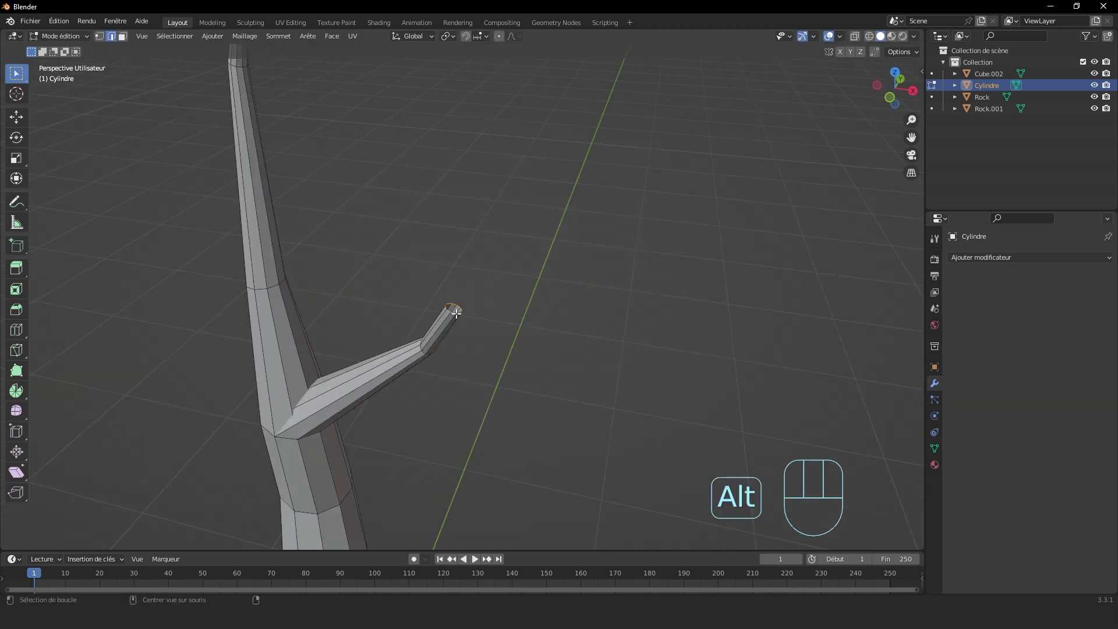
pyautogui.scroll(5, 544, 319)
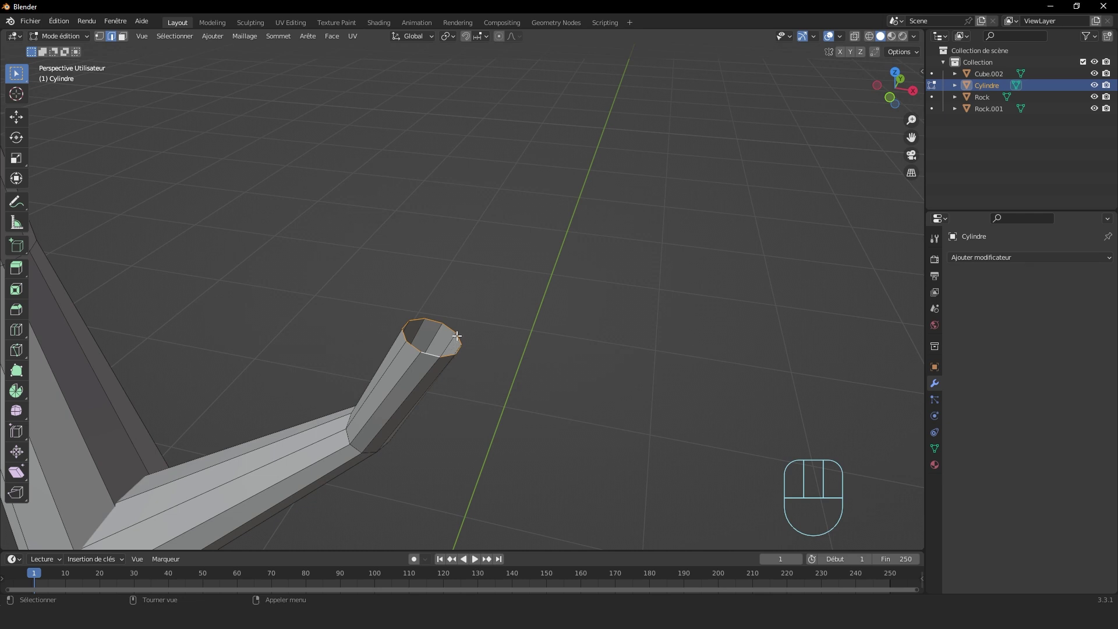
pyautogui.press('s')
pyautogui.click(571, 312)
pyautogui.scroll(-4, 571, 312)
# Step: Extrude a last segment from the first branch's end, scale its end to 0.314 and merge it into a point
pyautogui.moveTo(571, 312); pyautogui.dragTo(577, 285, button='middle')
pyautogui.press('e')
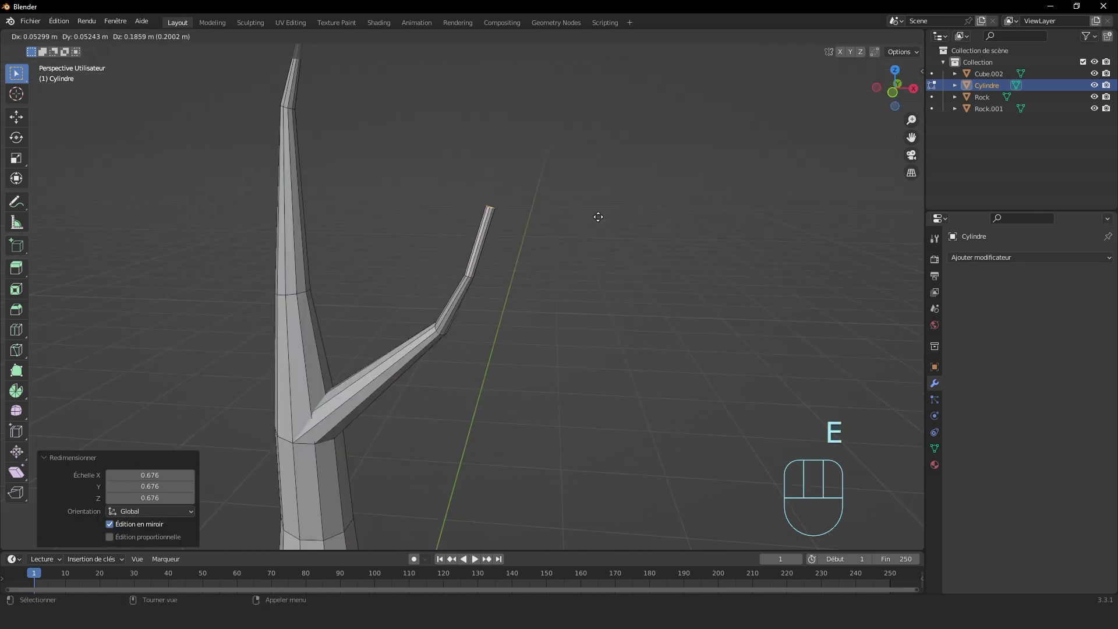
pyautogui.click(663, 220)
pyautogui.press('s')
pyautogui.click(589, 242)
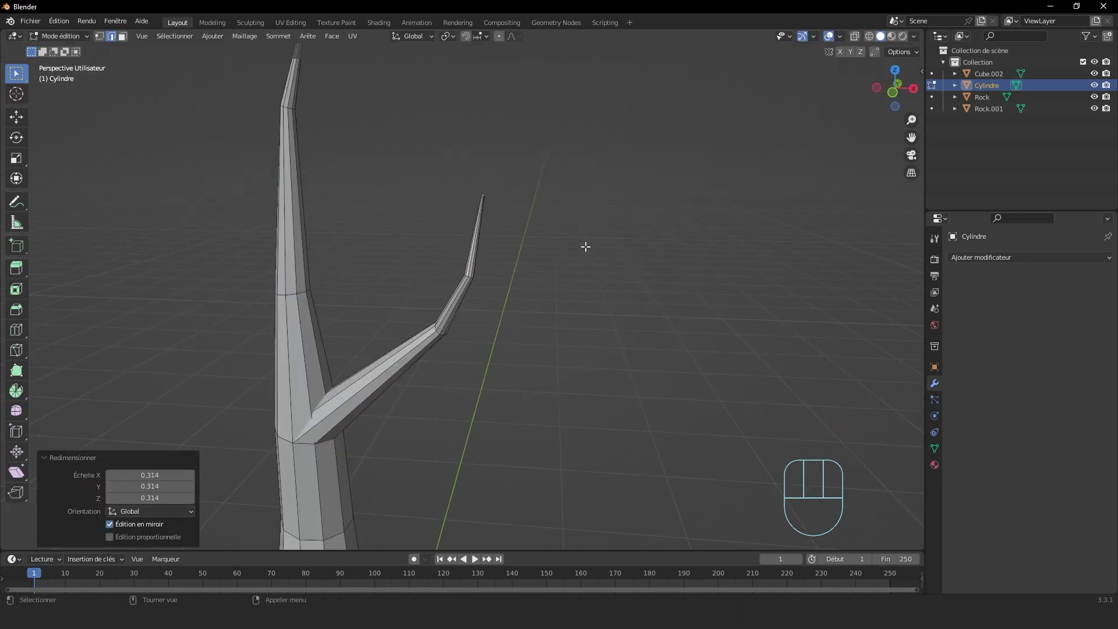
pyautogui.press('m')
pyautogui.click(561, 250)
# Step: Extrude part of the ring below the first branch diagonally outward as a second branch, about 0.5 m along X and 0.31 m up
pyautogui.scroll(-7, 561, 249)
pyautogui.press('Tab')
pyautogui.scroll(5, 443, 301)
pyautogui.moveTo(355, 294); pyautogui.dragTo(466, 373, button='middle')
pyautogui.press('Tab')
pyautogui.keyDown('alt'); pyautogui.click(470, 392); pyautogui.keyUp('alt')
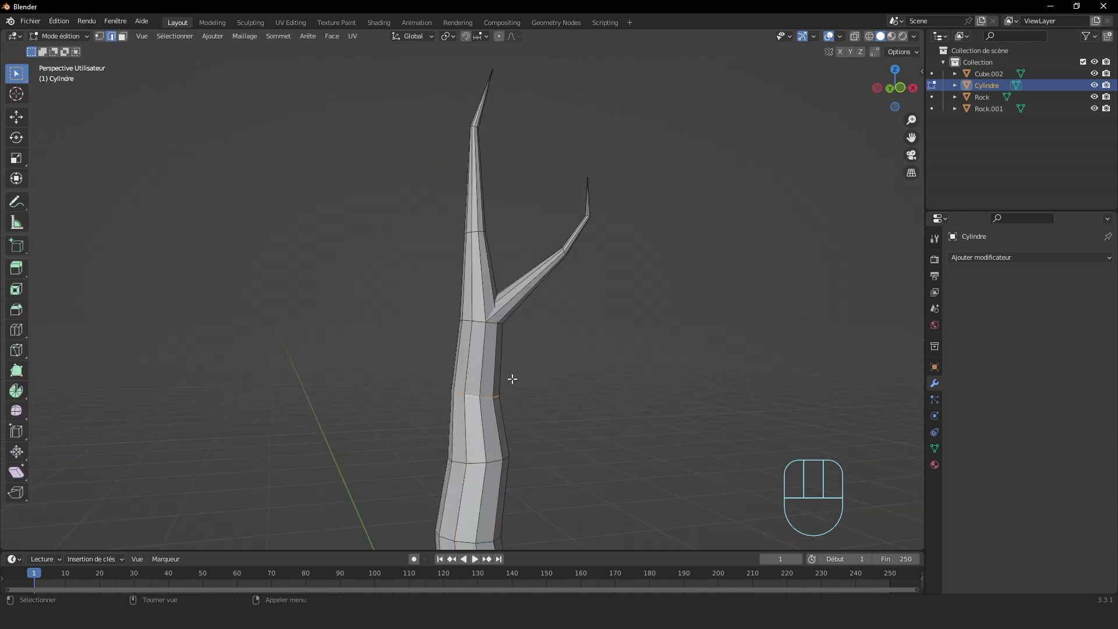
pyautogui.press('e')
pyautogui.click(411, 308)
# Step: Rotate the second branch's end, move it about 0.27 m back toward the trunk along X and scale it to 0.676
pyautogui.press('r')
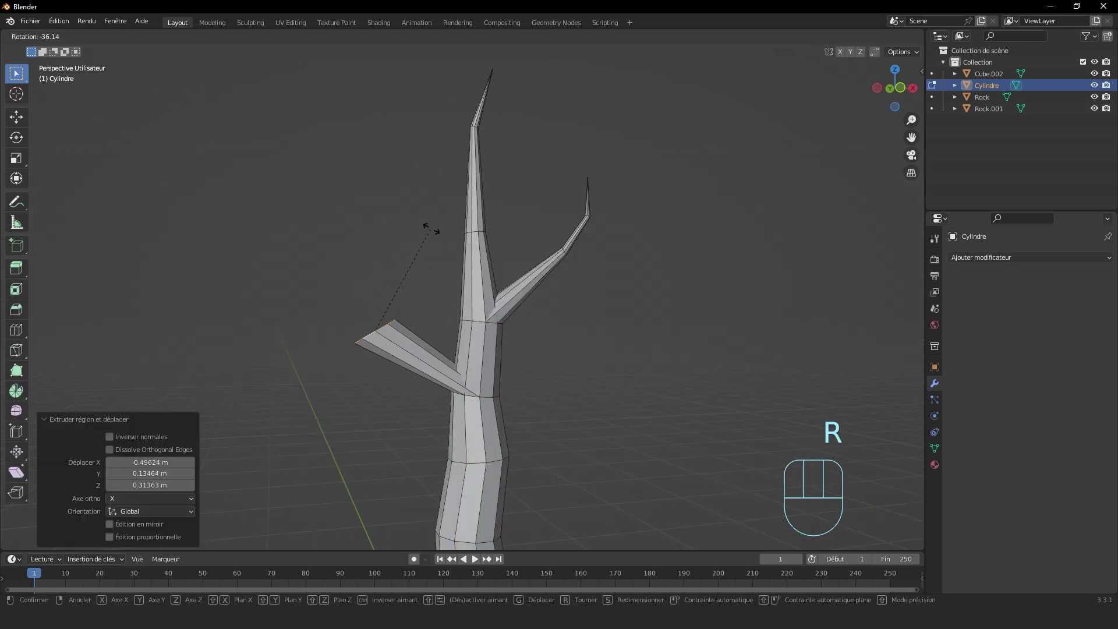
pyautogui.click(430, 229)
pyautogui.press('g')
pyautogui.click(501, 241)
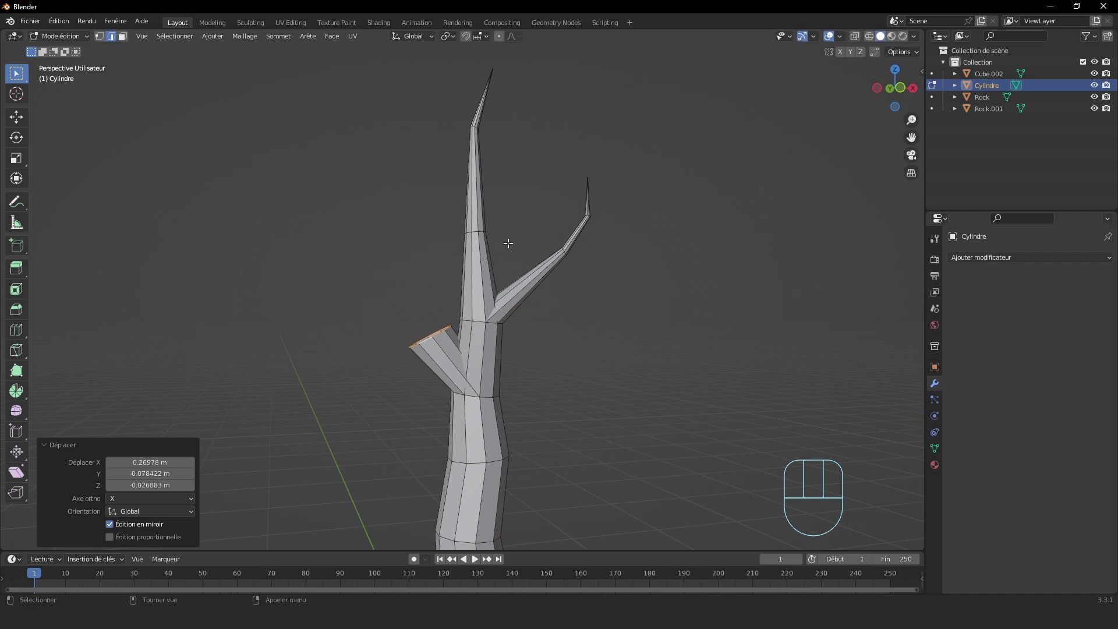
pyautogui.press('r')
pyautogui.click(516, 238)
pyautogui.press('s')
pyautogui.click(512, 309)
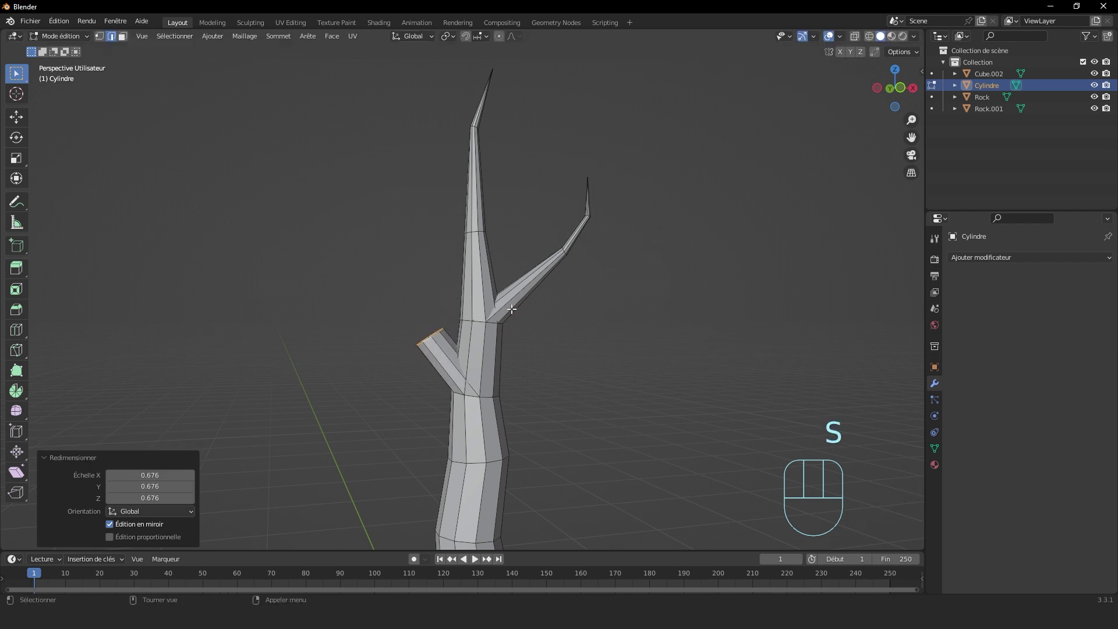
# Step: Extrude a second segment about 0.33 m upward, then scale down its end, rotate it by 25.8° and reposition it
pyautogui.press('e')
pyautogui.click(505, 265)
pyautogui.press('s')
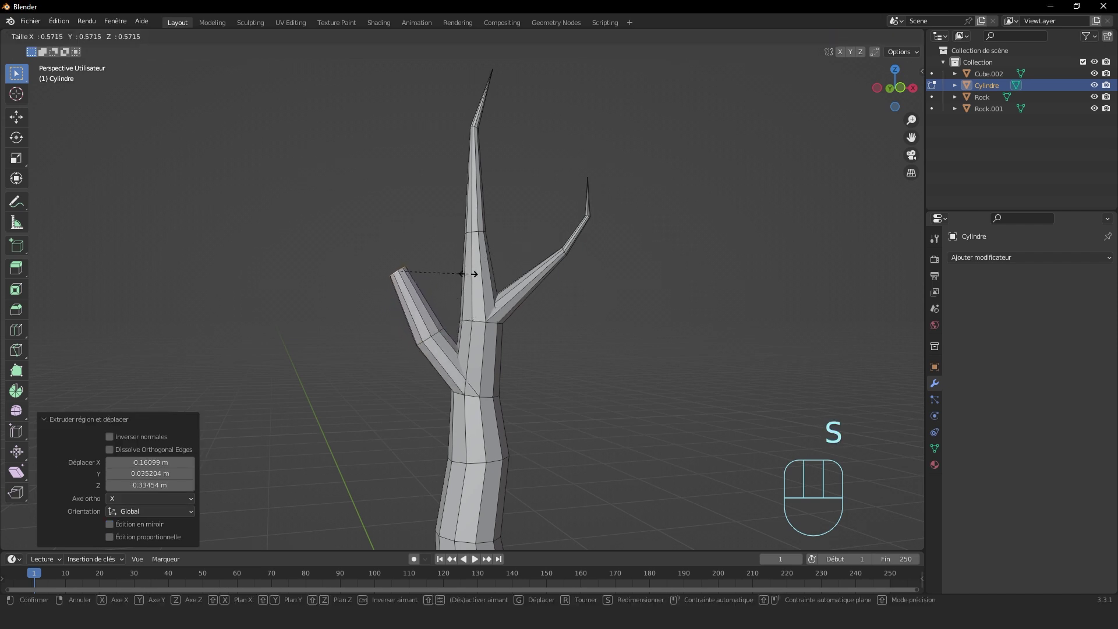
pyautogui.click(469, 274)
pyautogui.press('r')
pyautogui.click(520, 318)
pyautogui.press('g')
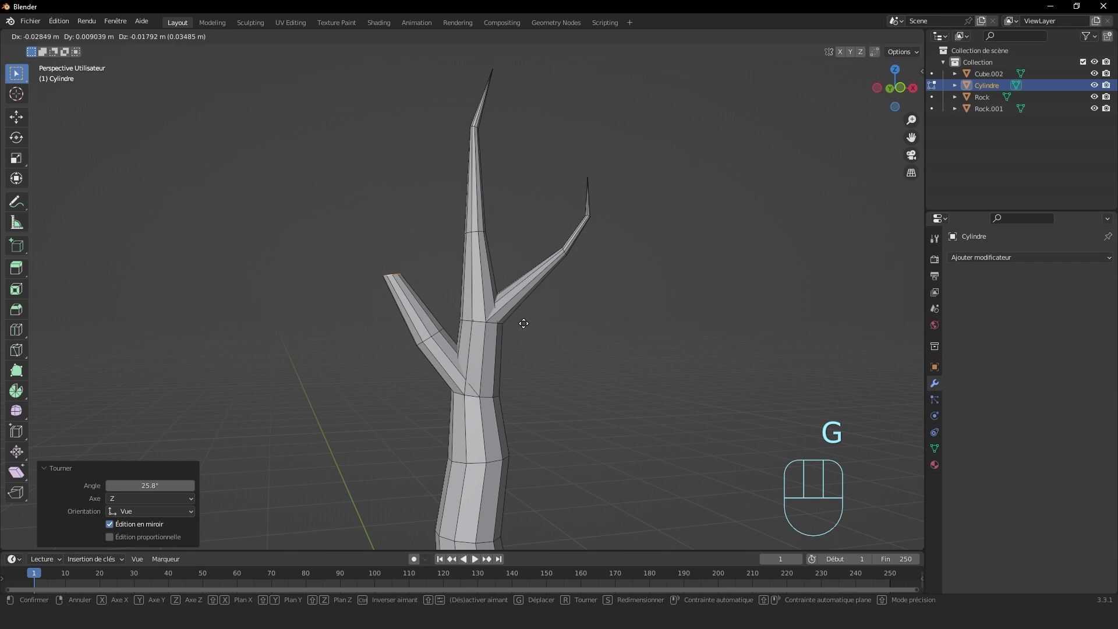
pyautogui.click(523, 323)
# Step: Extrude a third segment about 0.23 m upward from the second branch's end and scale down its end
pyautogui.press('e')
pyautogui.click(552, 272)
pyautogui.press('s')
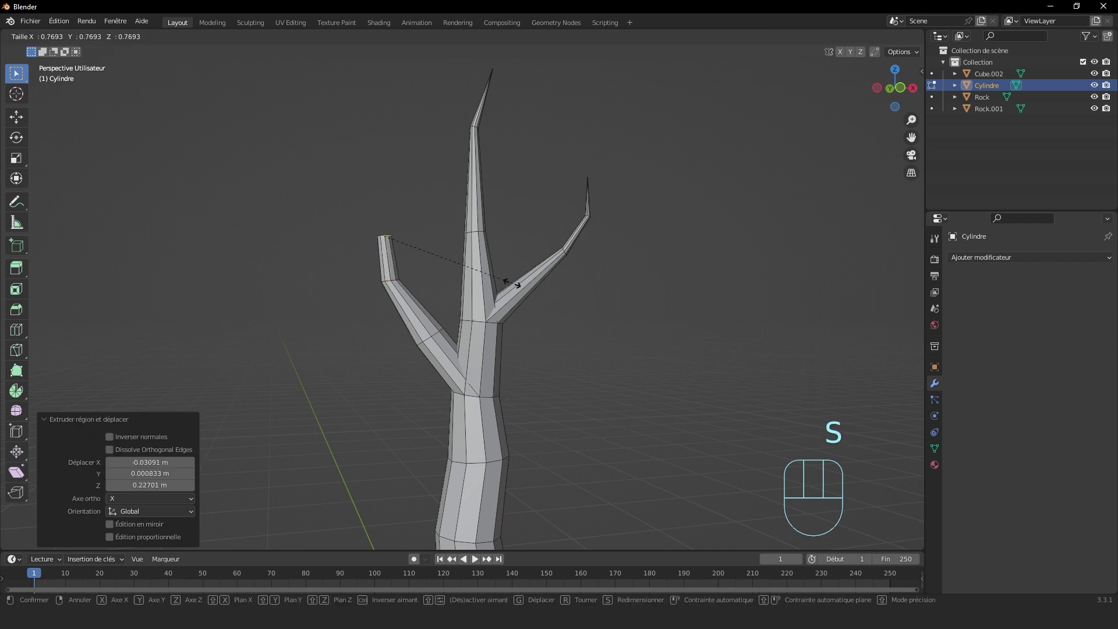
pyautogui.click(468, 271)
# Step: Reposition the second branch's end as seen from the side and rotate its end loops to follow the bend
pyautogui.moveTo(469, 270); pyautogui.dragTo(554, 263, button='middle')
pyautogui.press('g')
pyautogui.click(591, 319)
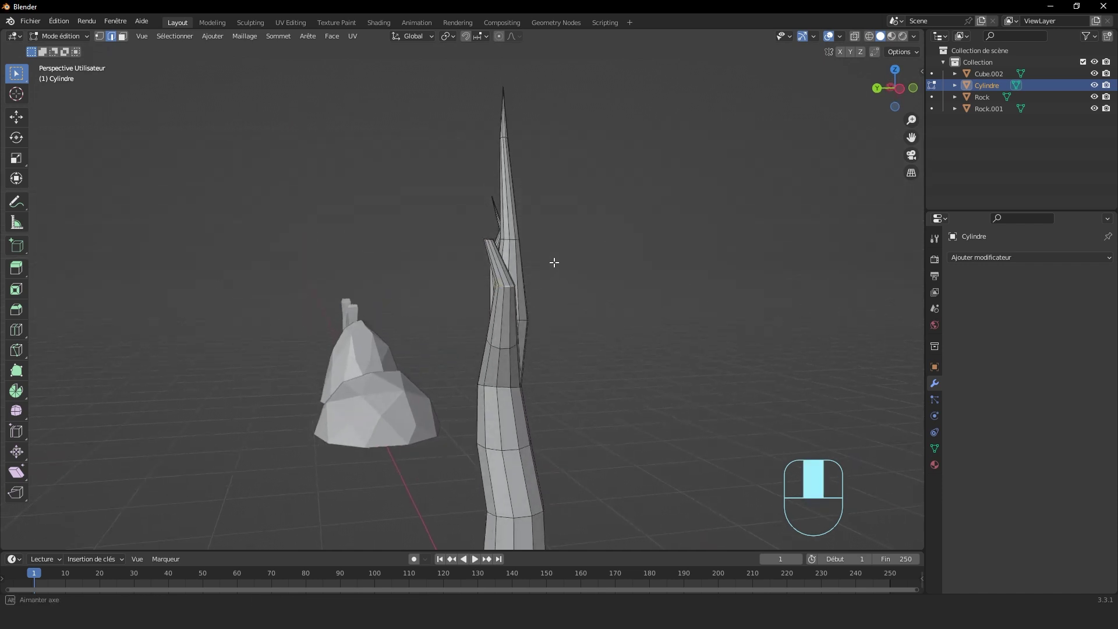
pyautogui.click(900, 89)
pyautogui.press('r')
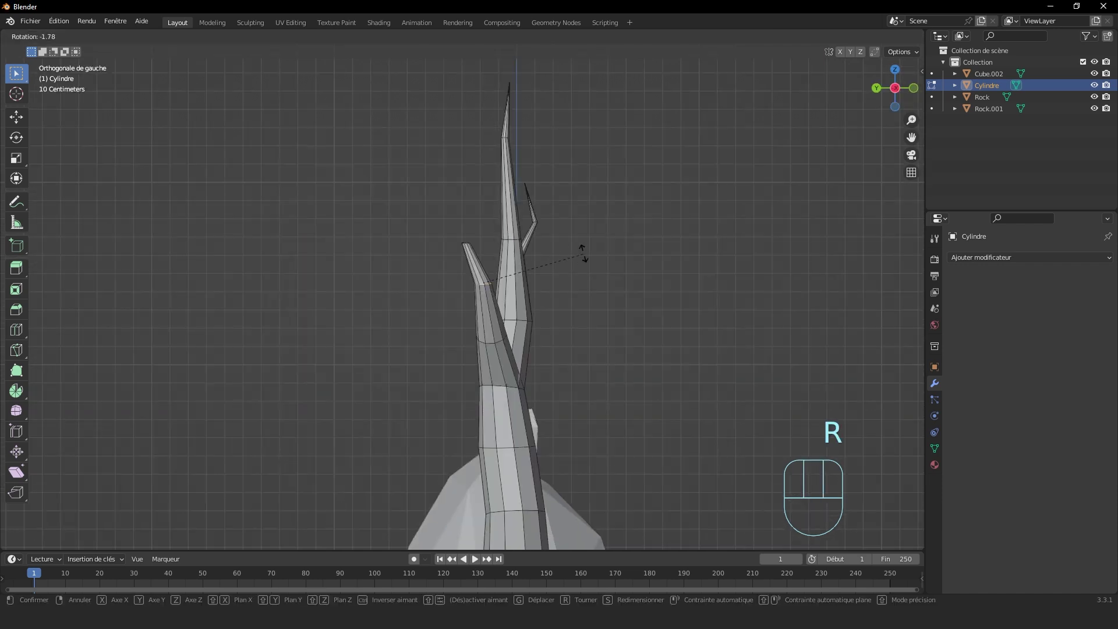
pyautogui.click(574, 211)
pyautogui.moveTo(574, 211)
pyautogui.mouseDown(button='middle')
pyautogui.moveTo(531, 224)
pyautogui.moveTo(564, 247)
pyautogui.moveTo(564, 292)
pyautogui.moveTo(574, 233)
pyautogui.mouseUp(button='middle')
pyautogui.keyDown('alt'); pyautogui.click(504, 299); pyautogui.keyUp('alt')
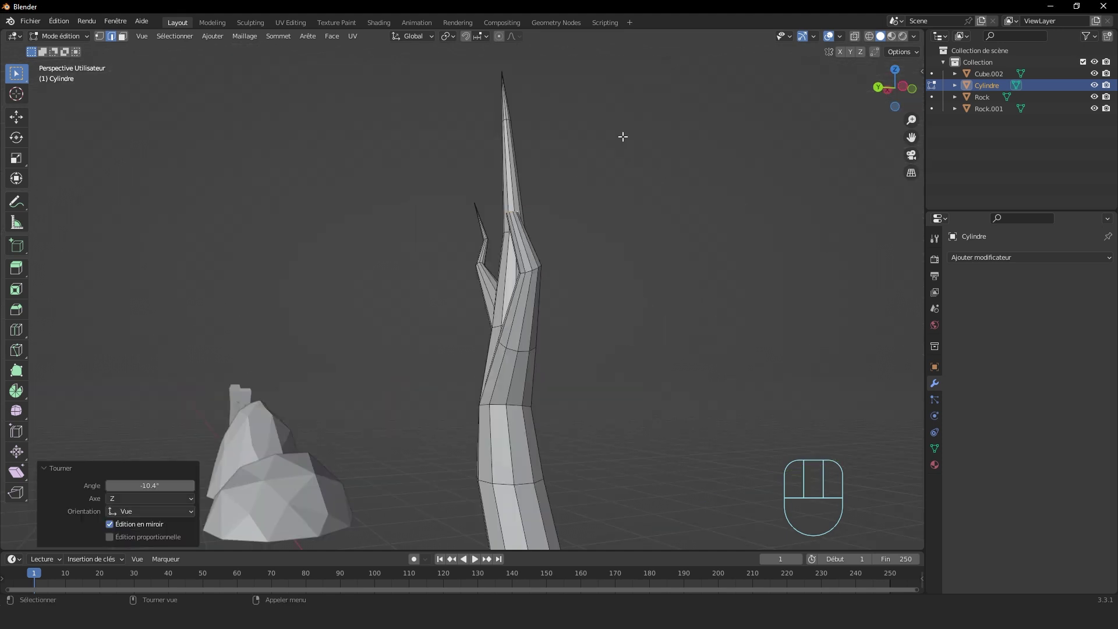
pyautogui.press('r')
pyautogui.click(603, 111)
# Step: Extrude another segment from the second branch's end, about 0.13 m upward, and scale down its end
pyautogui.moveTo(640, 189); pyautogui.dragTo(648, 204, button='middle')
pyautogui.press('e')
pyautogui.click(629, 173)
pyautogui.press('s')
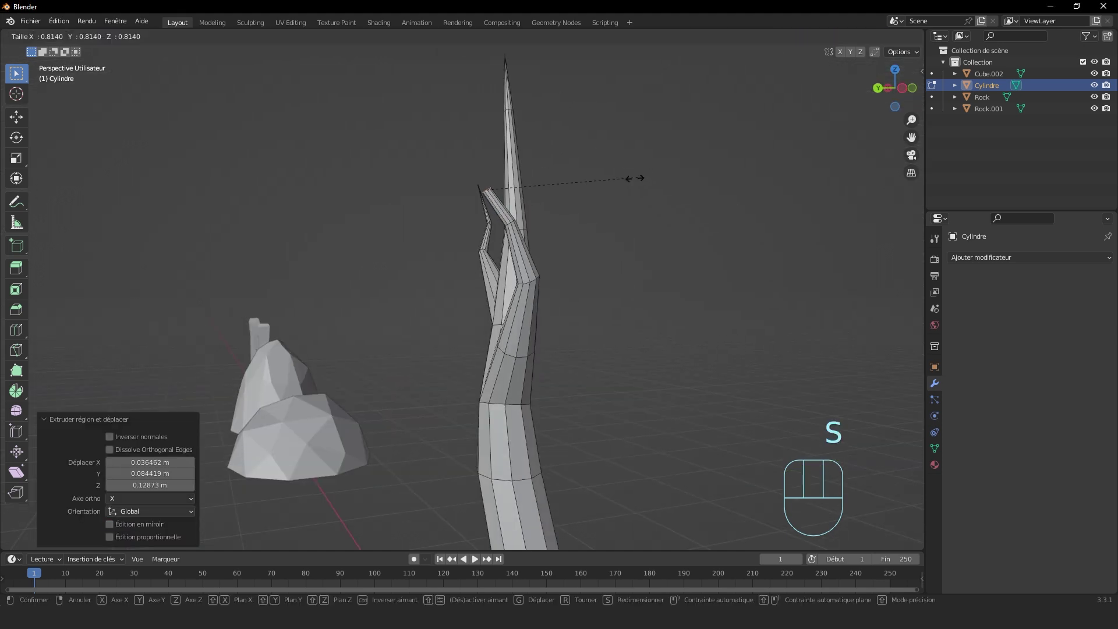
pyautogui.click(594, 190)
# Step: Extrude a final segment from the second branch, about 0.12 m along Y and 0.09 m up, and merge its end into a point
pyautogui.press('e')
pyautogui.click(576, 175)
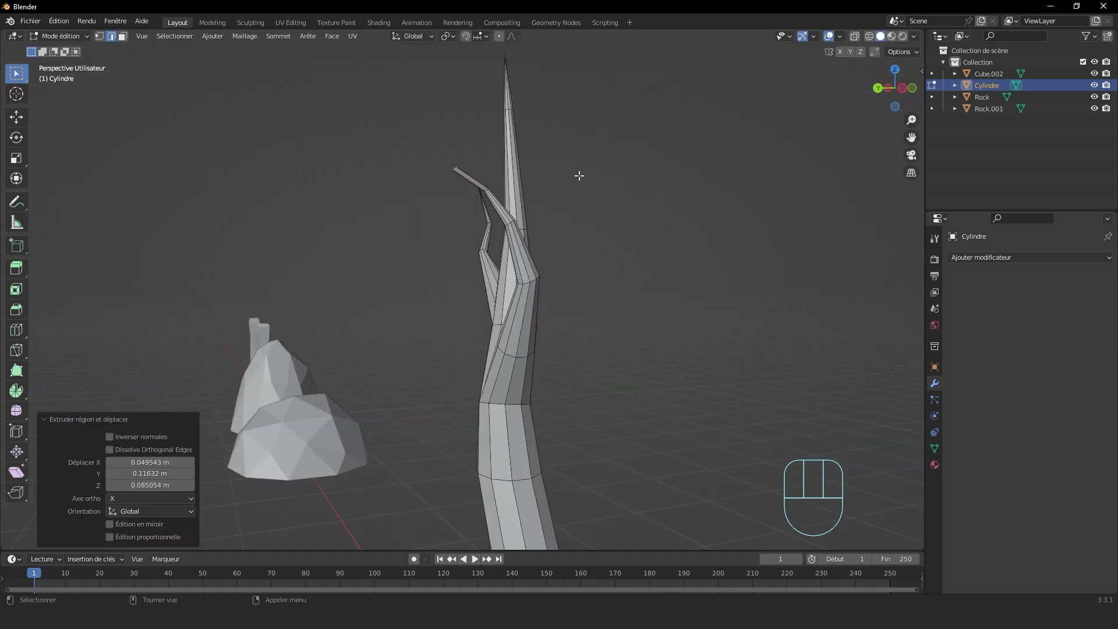
pyautogui.press('m')
pyautogui.click(579, 177)
# Step: Extrude edges of the ring at the second branch's base as a third branch, about 0.4 m outward along Y and 0.3 m up
pyautogui.press('Tab')
pyautogui.press('Tab')
pyautogui.press('Tab')
pyautogui.scroll(-8, 587, 283)
pyautogui.moveTo(655, 219); pyautogui.dragTo(532, 244, button='middle')
pyautogui.scroll(8, 543, 290)
pyautogui.press('Tab')
pyautogui.click(510, 395)
pyautogui.moveTo(514, 398); pyautogui.dragTo(607, 392, button='middle')
pyautogui.press('e')
pyautogui.click(649, 350)
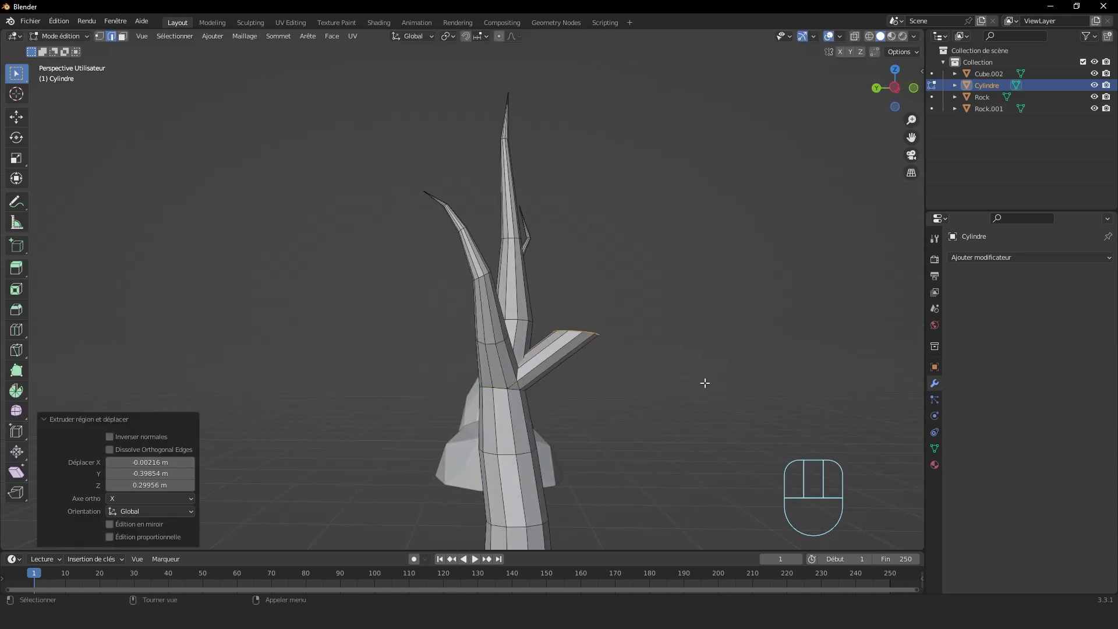
# Step: Rotate the third branch's end by 56.3°, rotate it by -12.4° in the left orthographic view and scale it down
pyautogui.press('r')
pyautogui.click(668, 418)
pyautogui.click(892, 89)
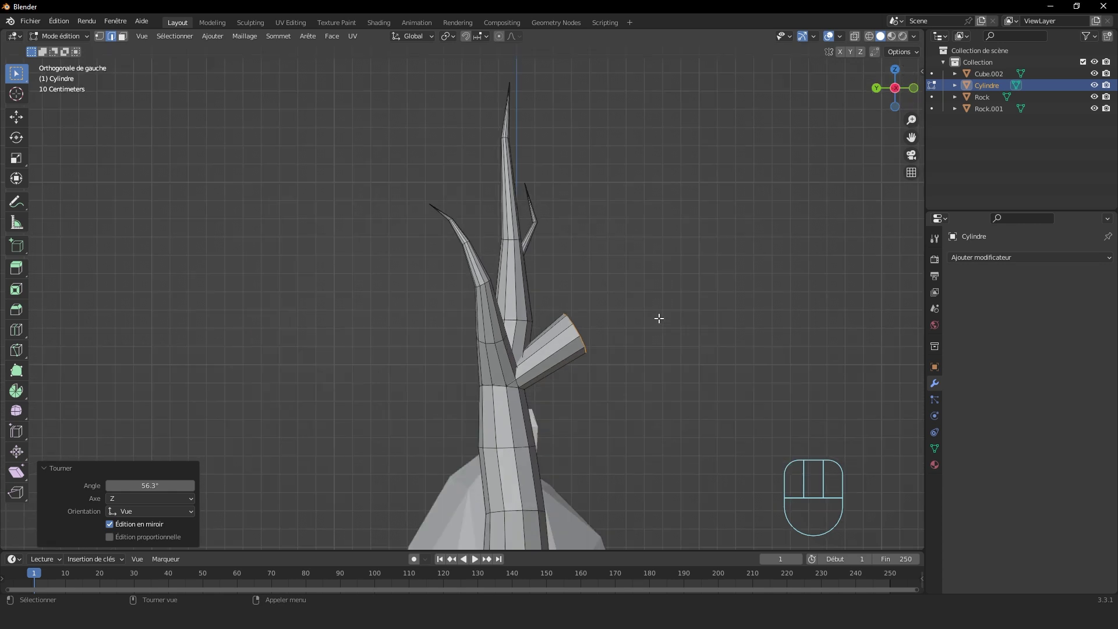
pyautogui.press('r')
pyautogui.click(691, 323)
pyautogui.press('s')
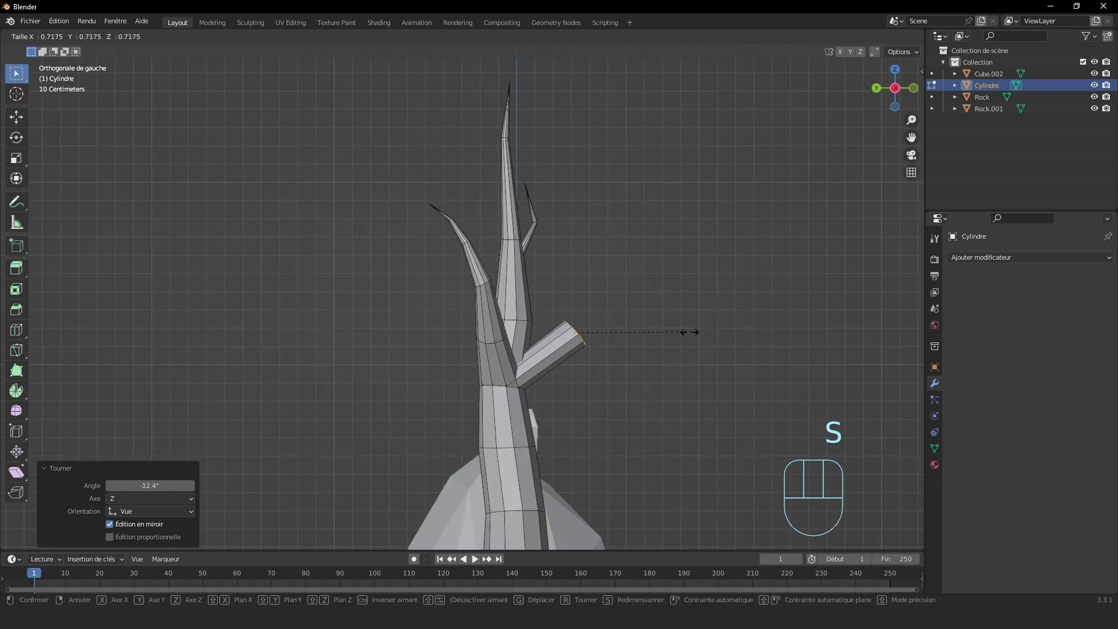
pyautogui.click(674, 332)
# Step: Reposition the third branch's end, rotate it by -14.2° and scale it to 0.882
pyautogui.press('g')
pyautogui.click(669, 324)
pyautogui.press('r')
pyautogui.click(739, 298)
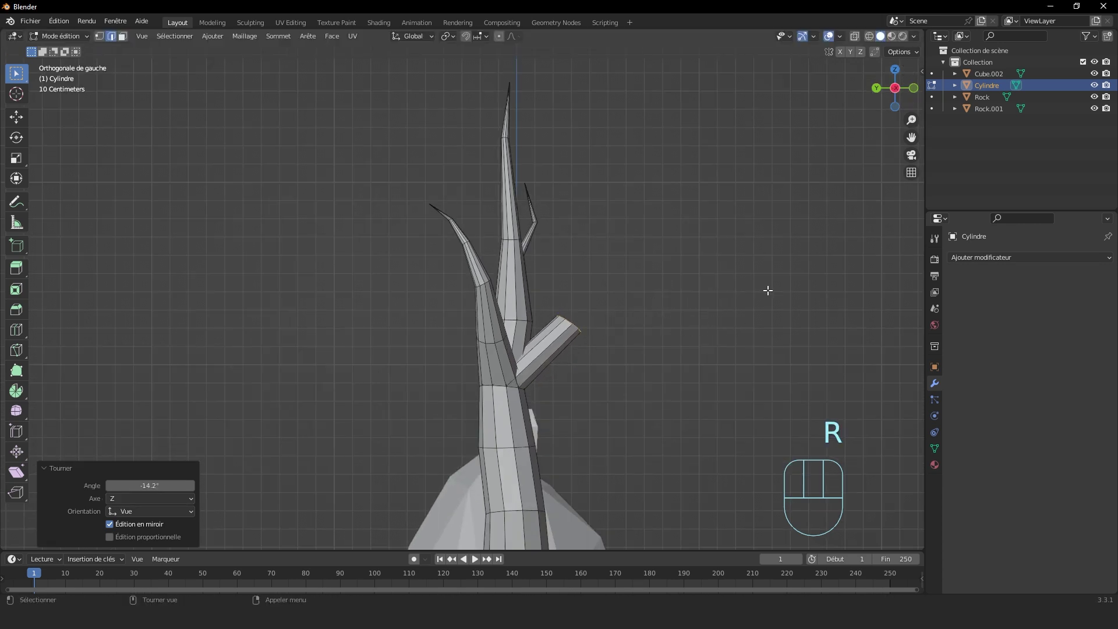
pyautogui.press('s')
pyautogui.click(741, 302)
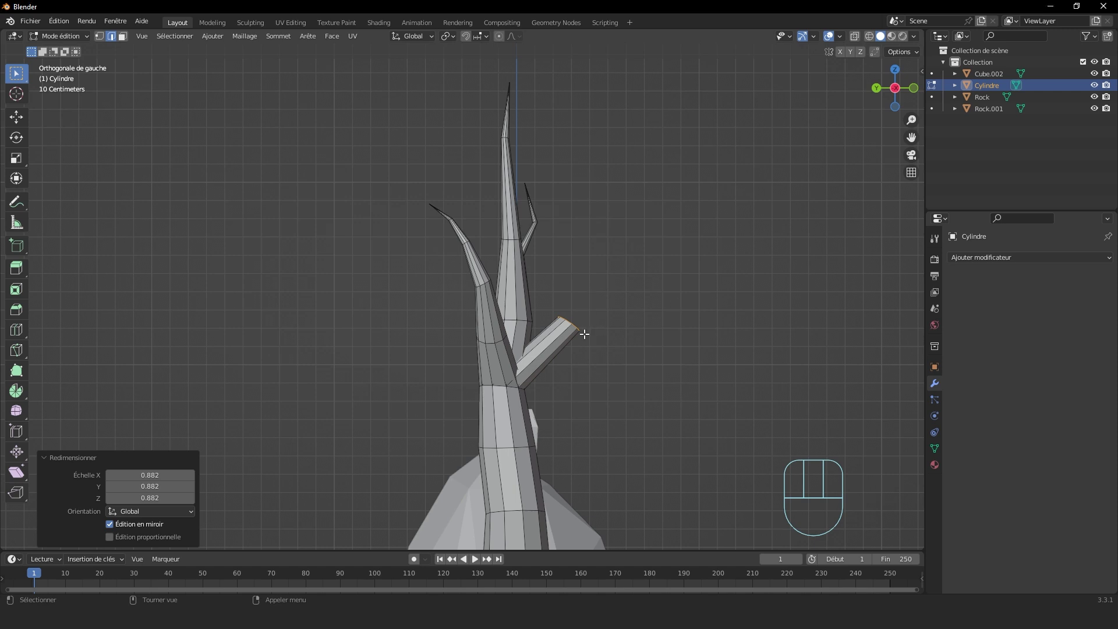
# Step: Extrude a second segment about 0.31 m upward from the third branch, rotate its end by -30.2° and scale it down
pyautogui.press('e')
pyautogui.click(578, 229)
pyautogui.press('s')
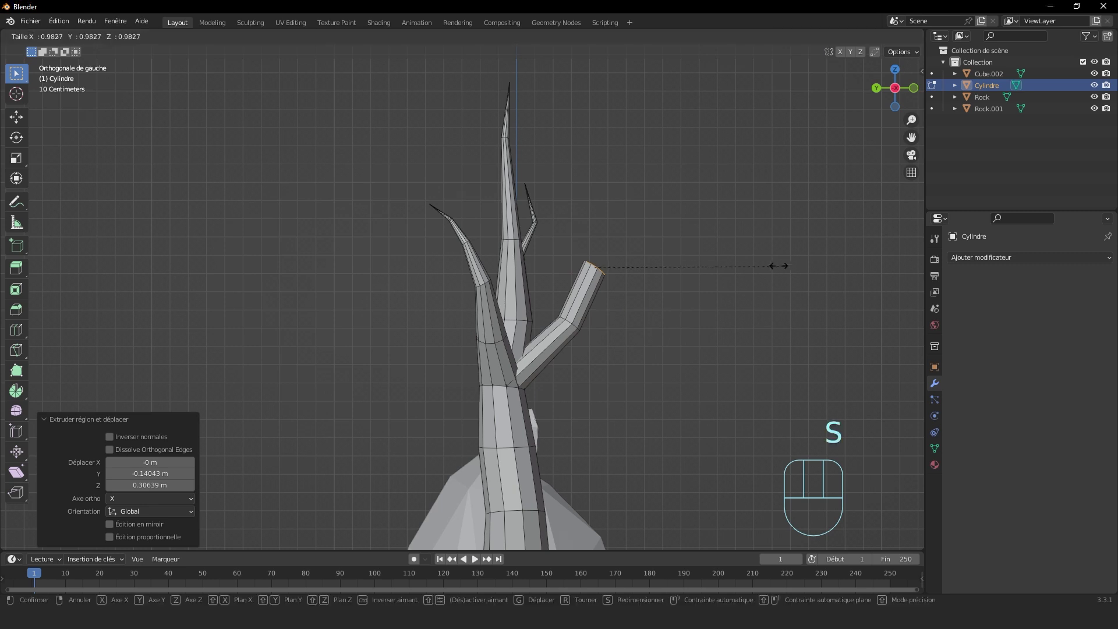
pyautogui.click(727, 233)
pyautogui.press('r')
pyautogui.click(716, 247)
pyautogui.press('s')
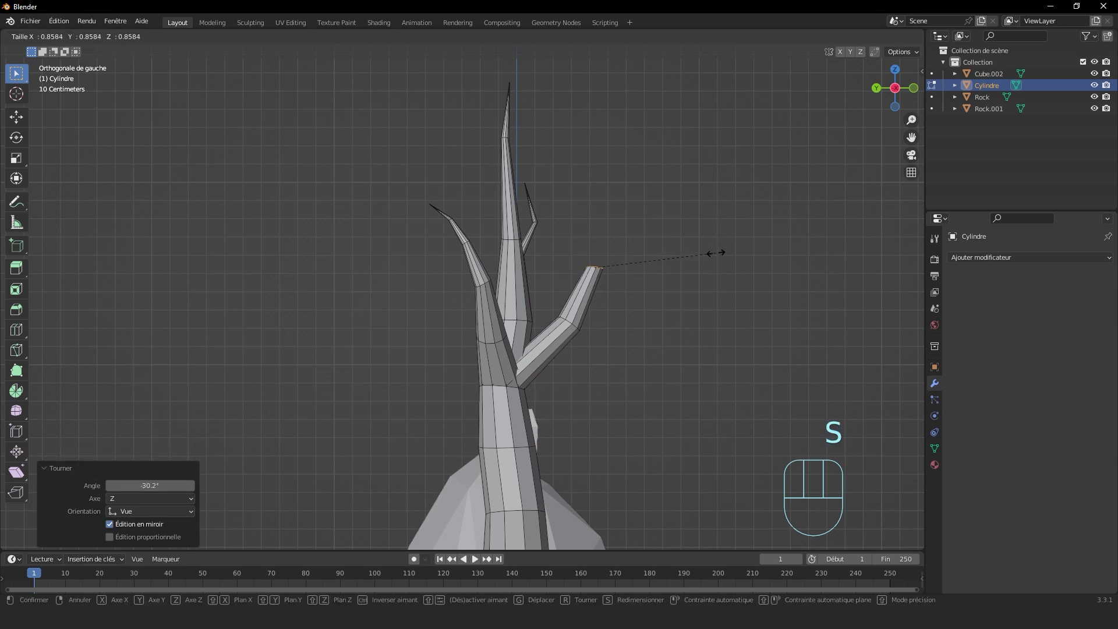
pyautogui.click(712, 256)
# Step: Reposition the third branch's end in the side view and shift it about 0.05 m along X
pyautogui.press('g')
pyautogui.click(702, 256)
pyautogui.moveTo(702, 256); pyautogui.dragTo(586, 279, button='middle')
pyautogui.press('g')
pyautogui.click(551, 293)
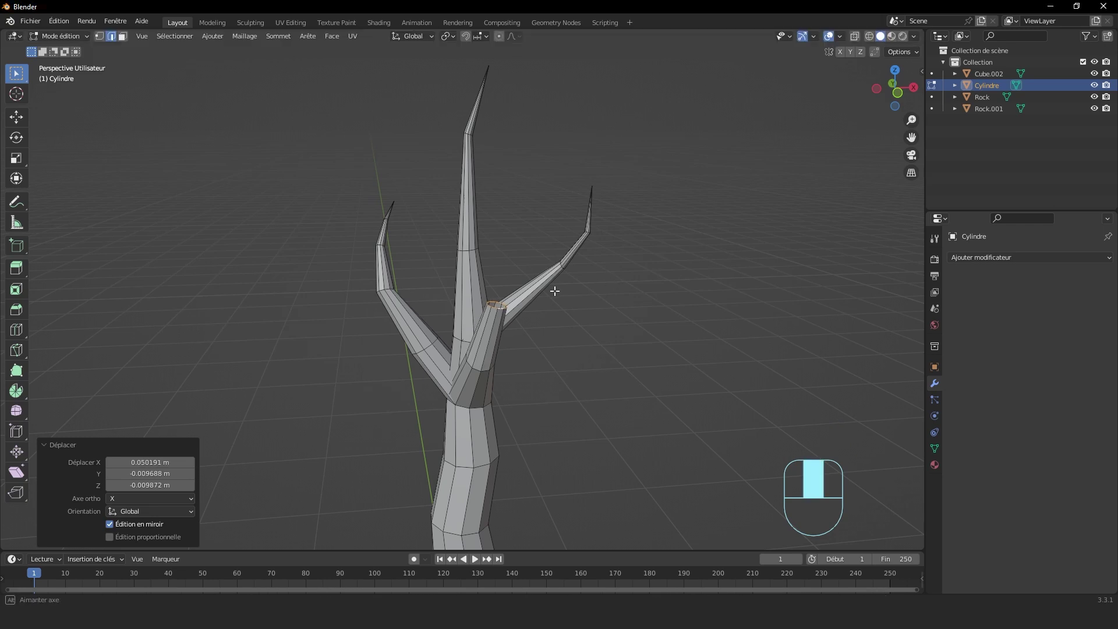
# Step: Extrude a third segment upward from the third branch's end and move its end slightly up and outward
pyautogui.press('e')
pyautogui.click(701, 250)
pyautogui.moveTo(701, 250); pyautogui.dragTo(669, 254, button='middle')
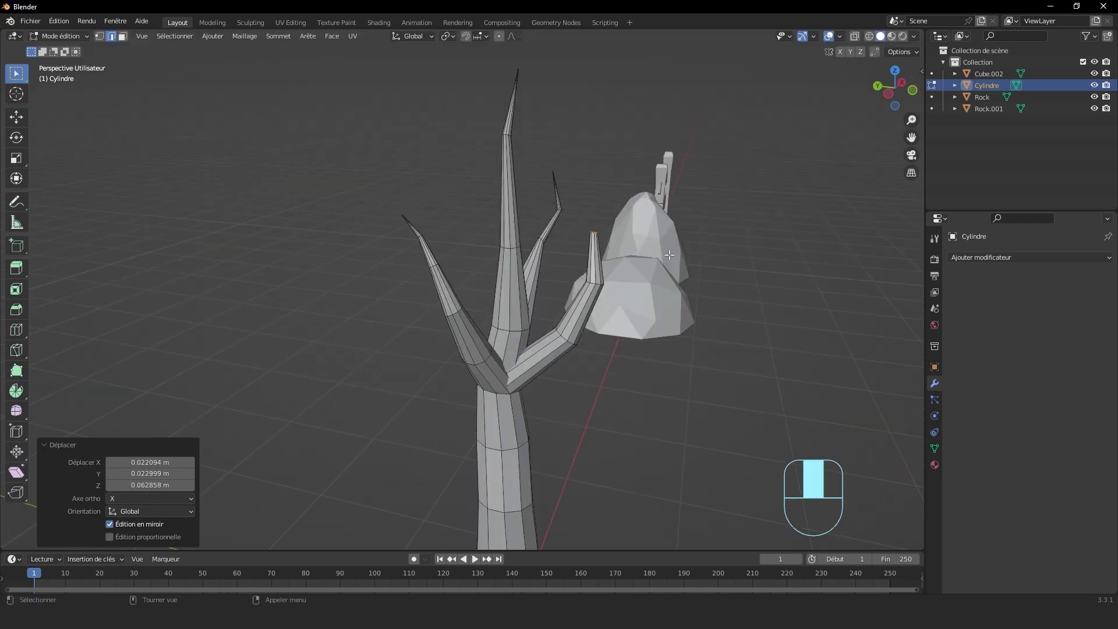
pyautogui.press('g')
pyautogui.click(702, 269)
# Step: Scale down the two bend rings of the third branch, the upper one to 0.399
pyautogui.scroll(3, 649, 385)
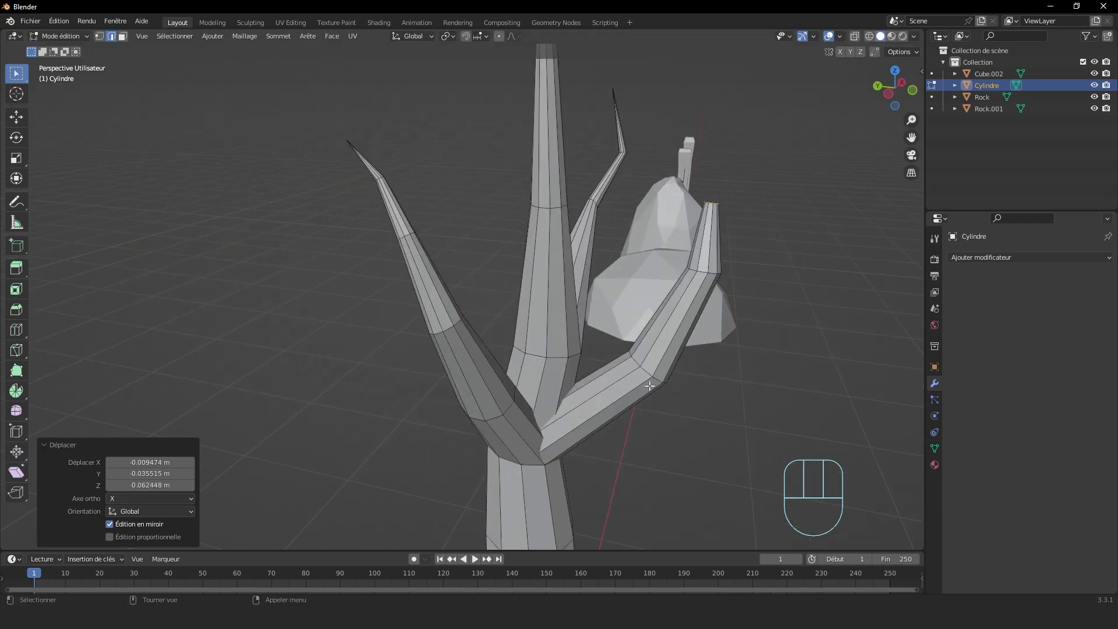
pyautogui.keyDown('alt'); pyautogui.click(644, 366); pyautogui.keyUp('alt')
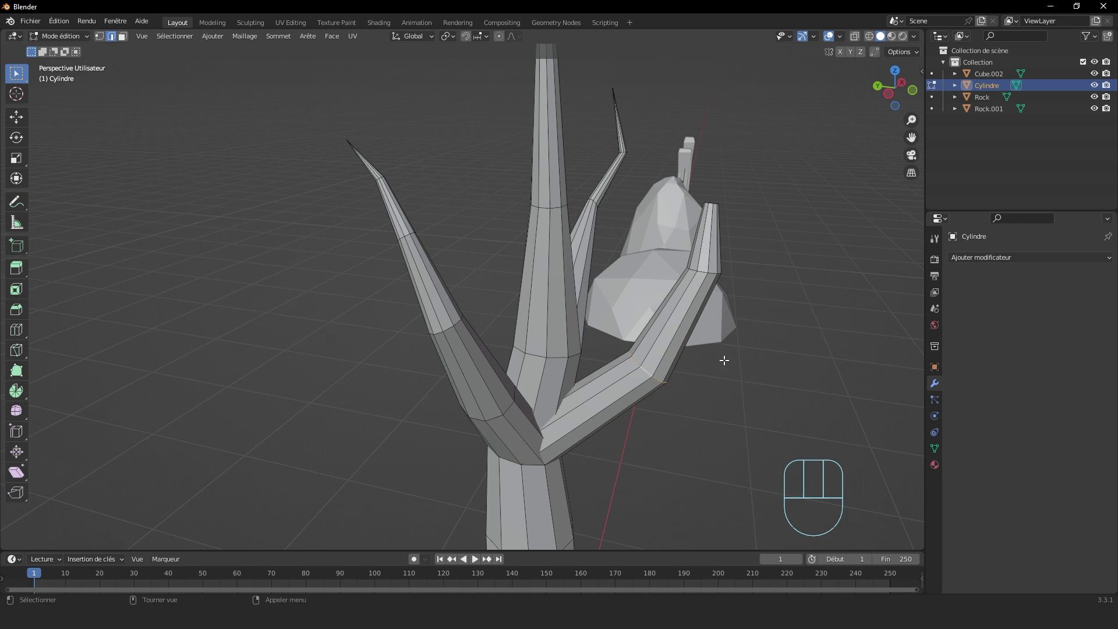
pyautogui.press('s')
pyautogui.click(692, 350)
pyautogui.keyDown('alt'); pyautogui.click(713, 272); pyautogui.keyUp('alt')
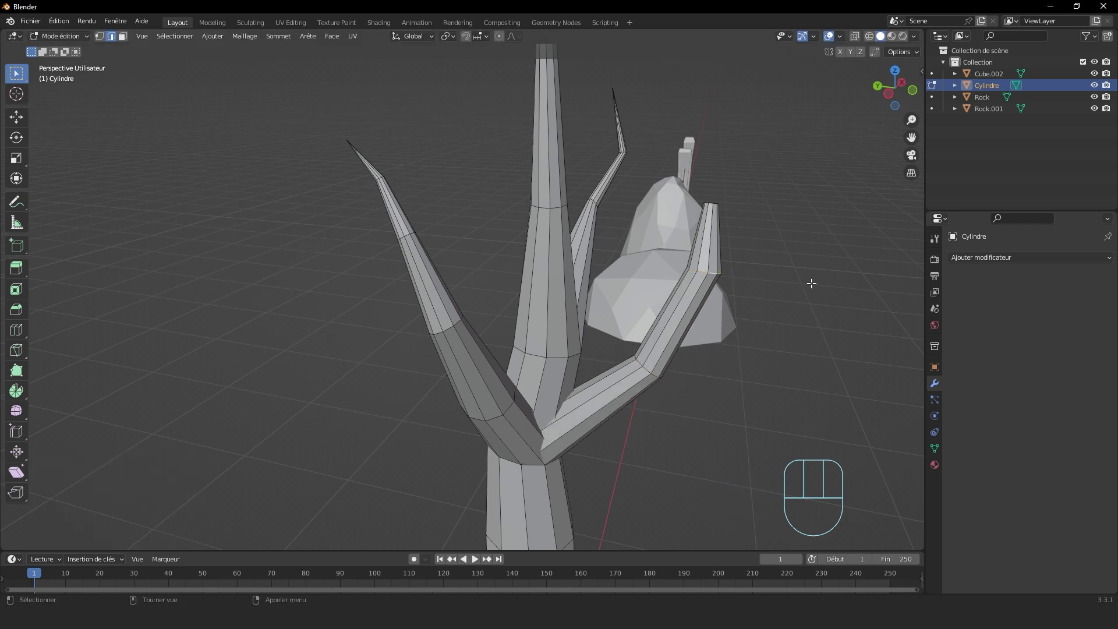
pyautogui.press('s')
pyautogui.click(743, 278)
# Step: Merge the third branch's end loop at its centre and move the tip vertex about 0.03 m along X and 0.04 m up
pyautogui.keyDown('alt'); pyautogui.click(720, 227); pyautogui.keyUp('alt')
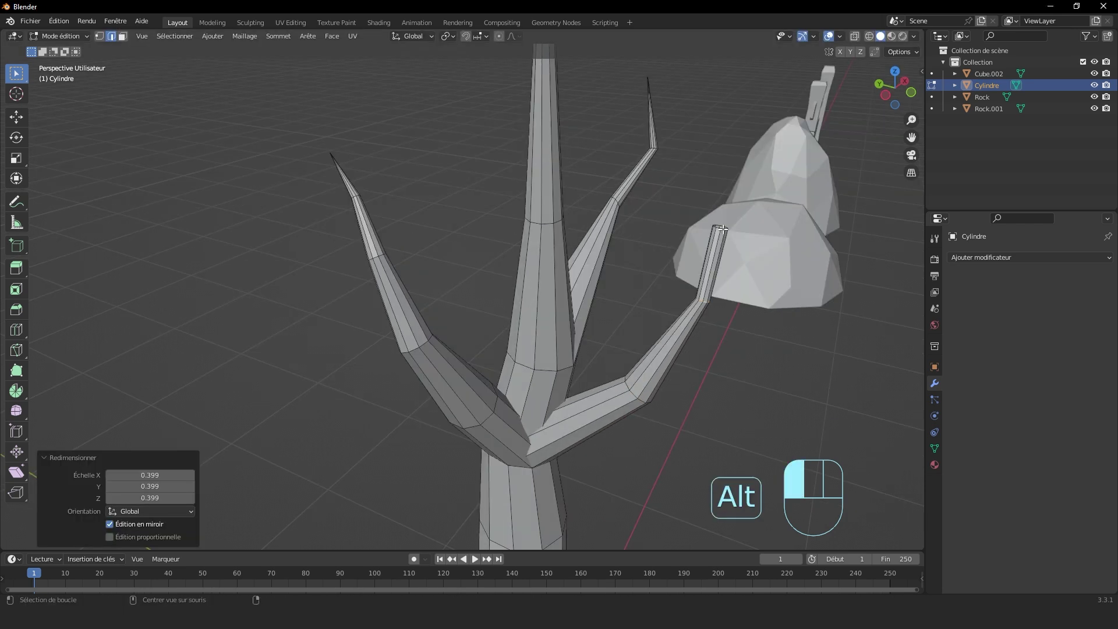
pyautogui.press('m')
pyautogui.click(816, 249)
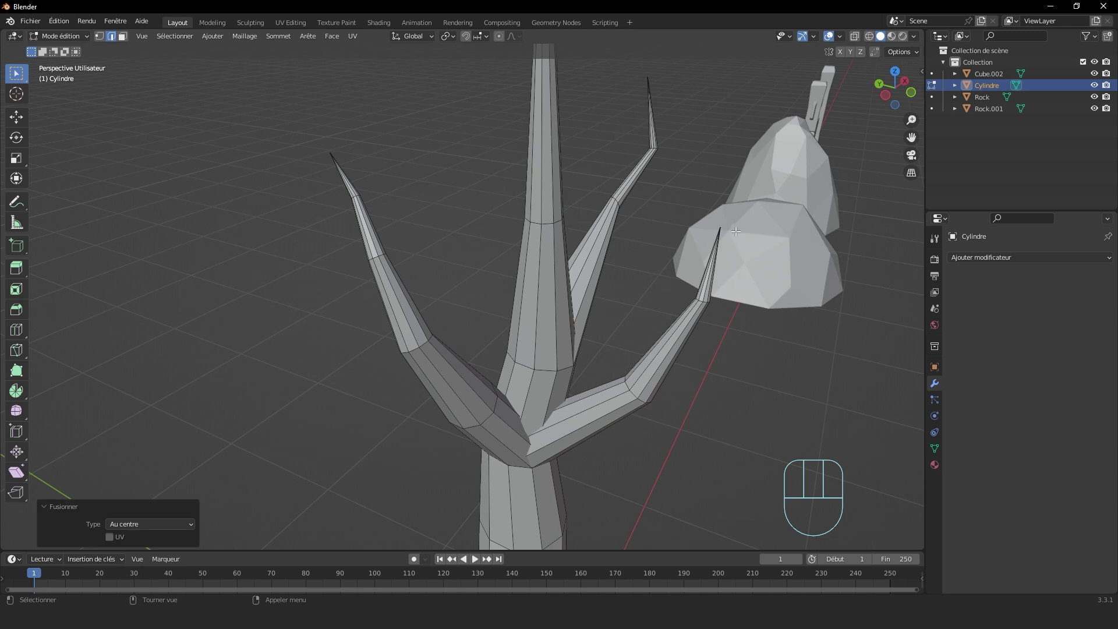
pyautogui.press('1')
pyautogui.click(729, 229)
pyautogui.press('g')
pyautogui.click(737, 219)
# Step: Pull the third branch's tip vertex further outward, about 0.1 m along Y
pyautogui.moveTo(786, 237); pyautogui.dragTo(708, 243, button='middle')
pyautogui.scroll(-2, 708, 243)
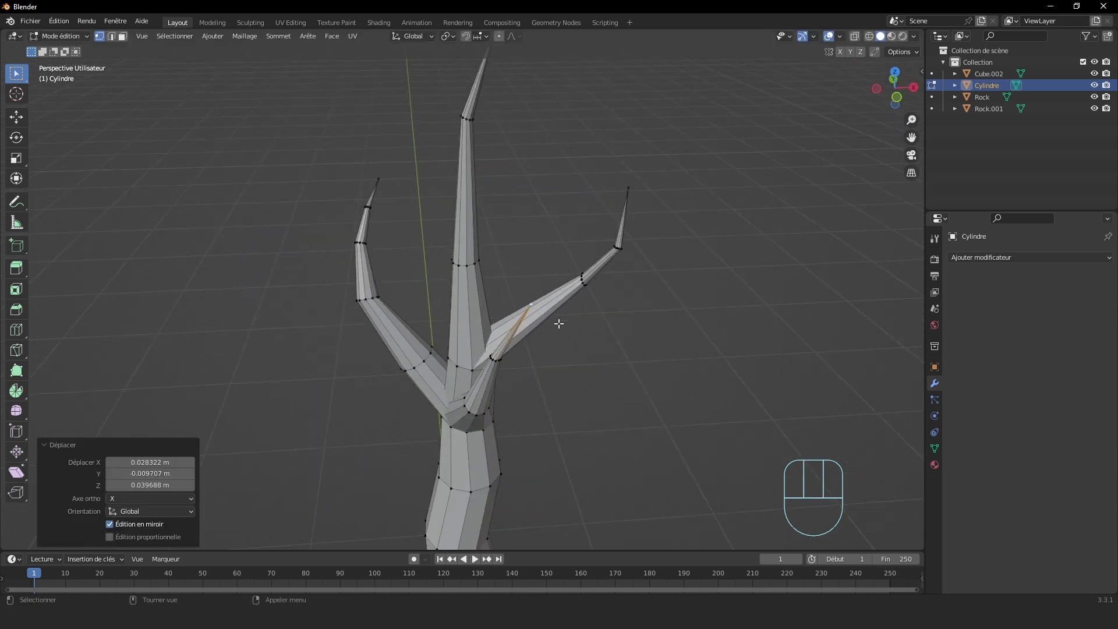
pyautogui.press('g')
pyautogui.click(563, 313)
pyautogui.moveTo(567, 312); pyautogui.dragTo(612, 299, button='middle')
pyautogui.scroll(-1, 612, 299)
pyautogui.press('Tab')
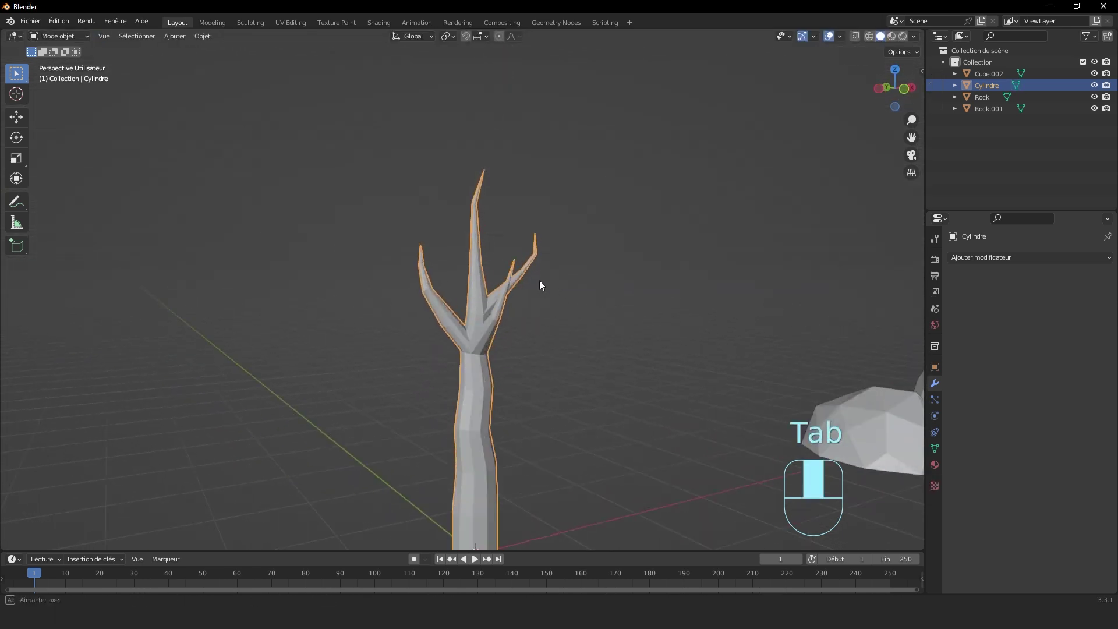
pyautogui.press('Tab')
pyautogui.moveTo(539, 280); pyautogui.dragTo(428, 291, button='middle')
pyautogui.press('g')
pyautogui.scroll(6, 379, 314)
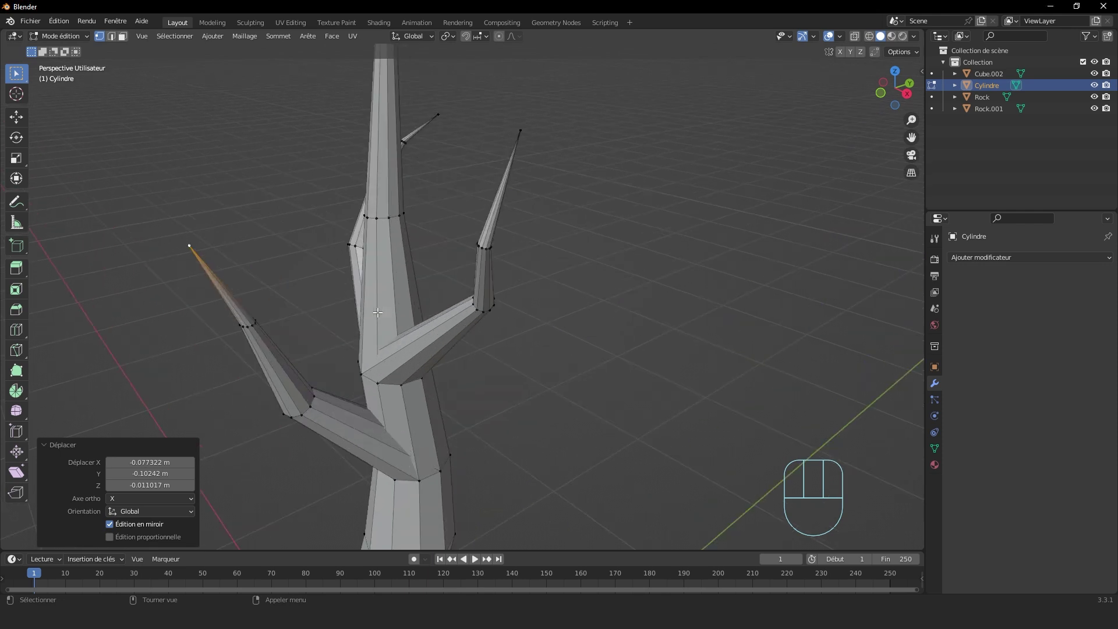
# Step: Move and rotate the edge ring just below the third branch's tip to refine the branch's bend
pyautogui.moveTo(396, 310); pyautogui.dragTo(409, 276, button='middle')
pyautogui.scroll(1, 331, 236)
pyautogui.press('2')
pyautogui.scroll(-4, 361, 246)
pyautogui.moveTo(419, 198); pyautogui.dragTo(274, 319, button='middle')
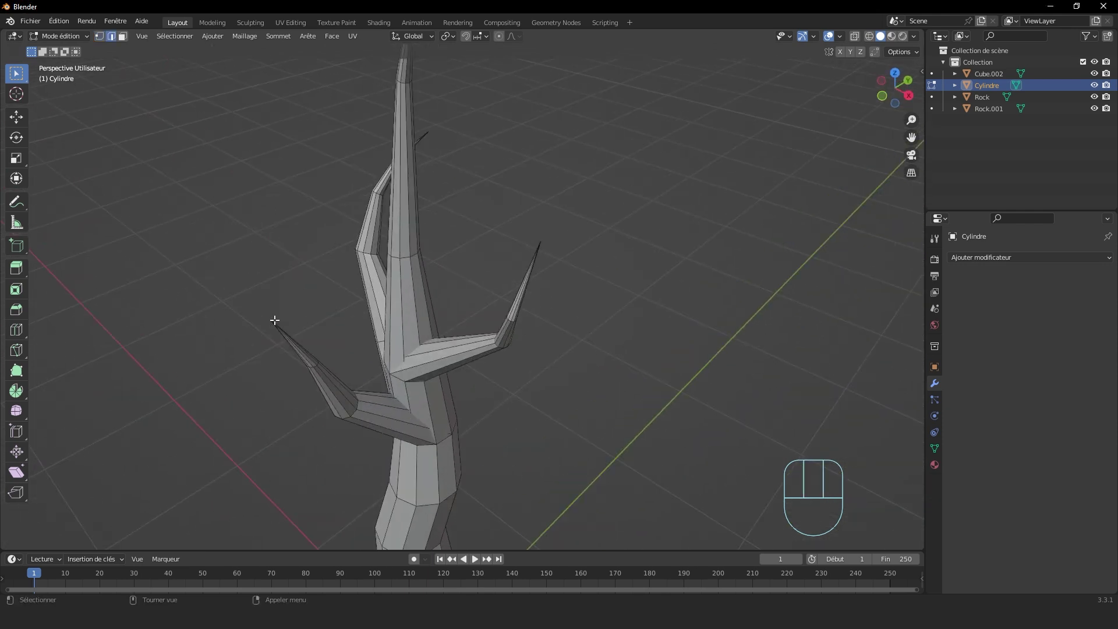
pyautogui.press('2')
pyautogui.moveTo(321, 367); pyautogui.dragTo(386, 300, button='middle')
pyautogui.keyDown('alt'); pyautogui.click(355, 311); pyautogui.keyUp('alt')
pyautogui.press('g')
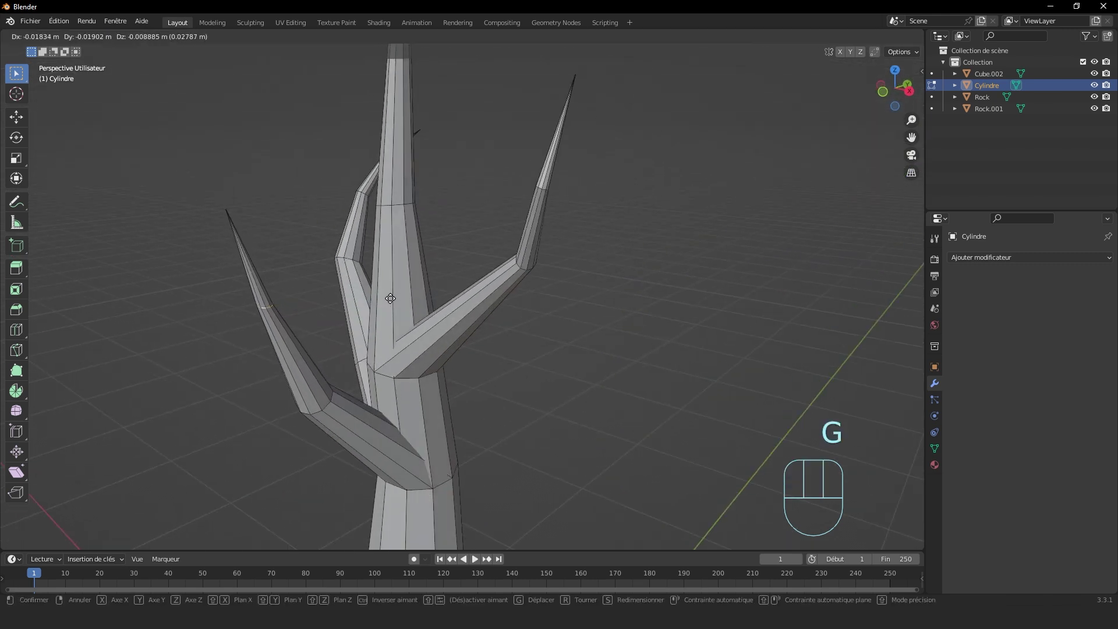
pyautogui.click(386, 300)
pyautogui.press('r')
# Step: Reposition the third branch's tip vertex so the point follows the adjusted bend
pyautogui.press('1')
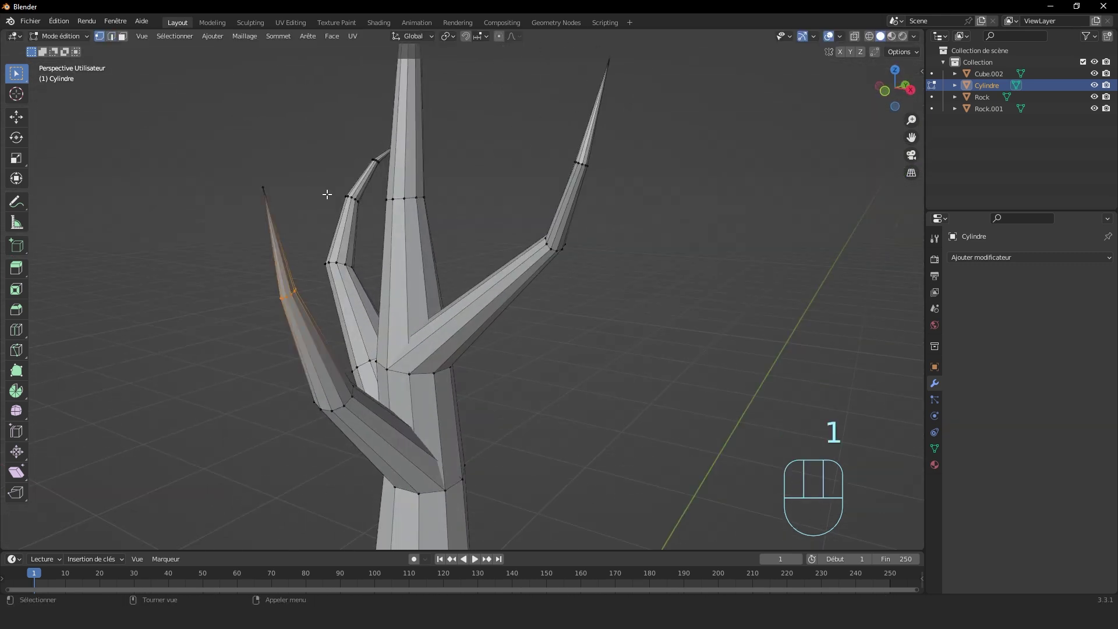
pyautogui.click(265, 184)
pyautogui.press('g')
pyautogui.click(347, 181)
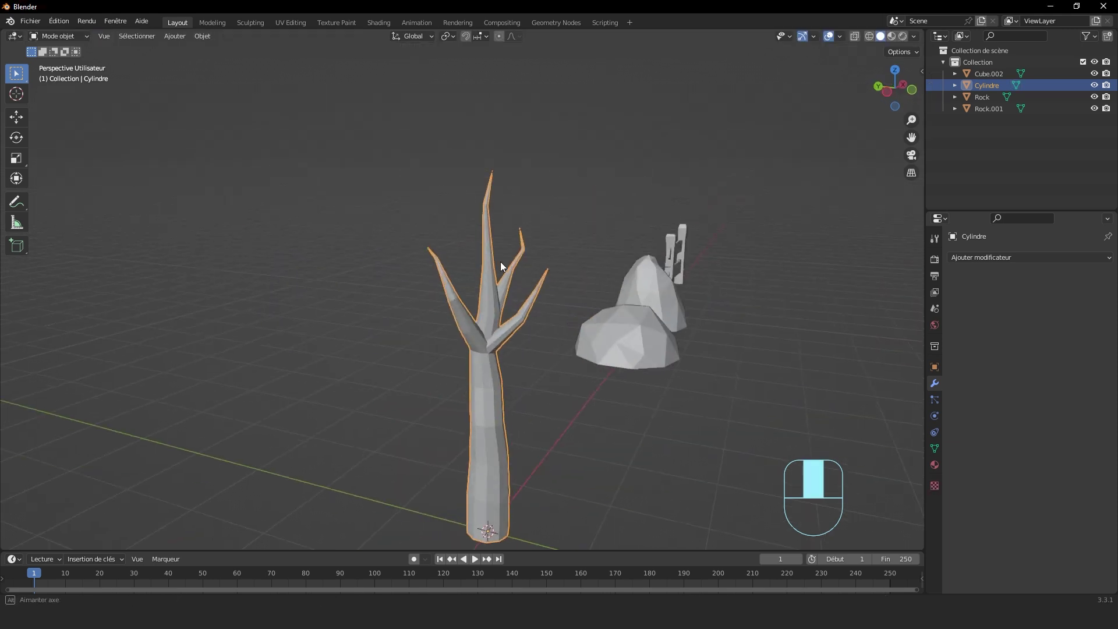
# Step: Inspect the whole tree from several angles, checking the trunk and branch proportions against the rocks and fence
pyautogui.moveTo(501, 261); pyautogui.dragTo(463, 212, button='middle')
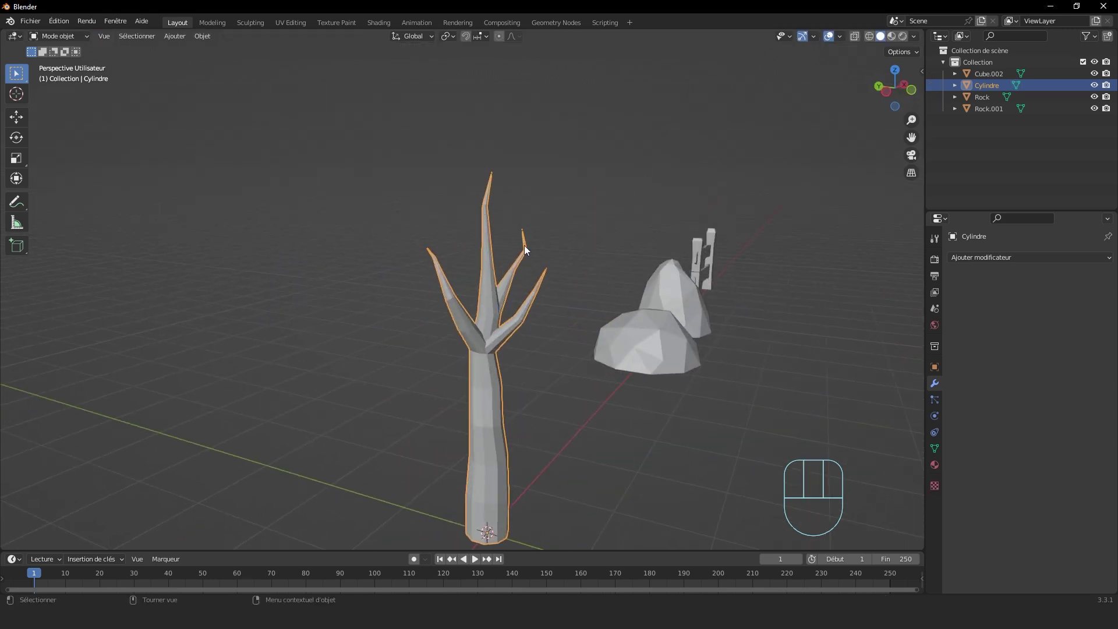
pyautogui.moveTo(521, 186); pyautogui.dragTo(645, 233, button='middle')
pyautogui.click(645, 233)
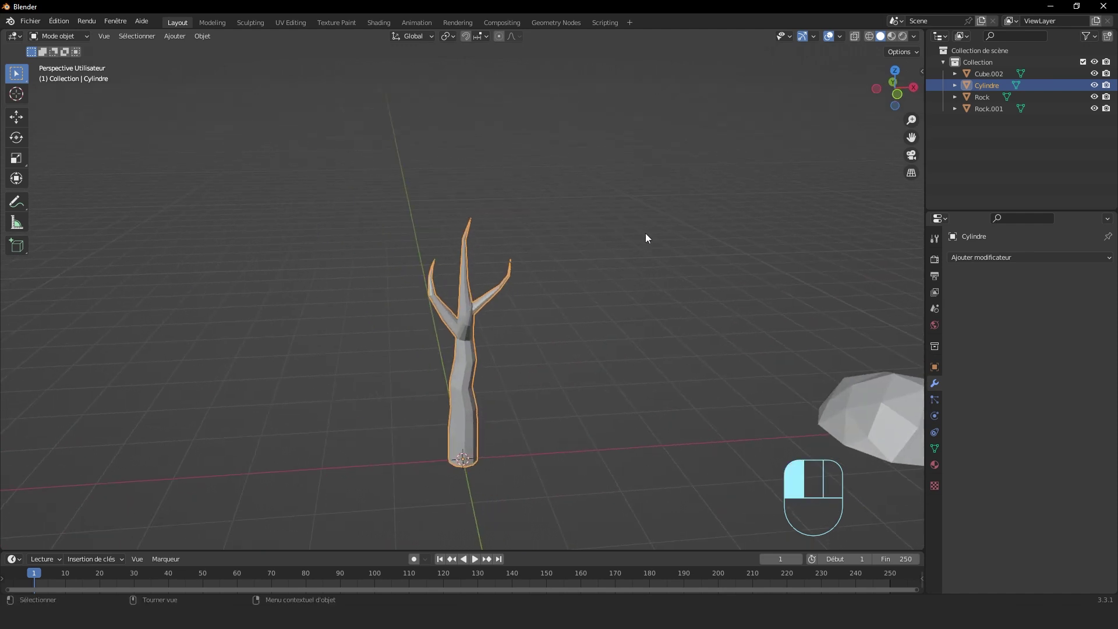
pyautogui.press('Tab')
pyautogui.press('Tab')
pyautogui.scroll(-2, 639, 238)
pyautogui.scroll(5, 639, 238)
pyautogui.moveTo(454, 477); pyautogui.dragTo(431, 452, button='middle')
pyautogui.scroll(-2, 474, 441)
pyautogui.scroll(-1, 430, 452)
pyautogui.scroll(-5, 454, 431)
pyautogui.moveTo(476, 407); pyautogui.dragTo(567, 237, button='middle')
pyautogui.scroll(6, 476, 342)
# Step: Shorten the trunk by deleting the vertices of its lowest ring, selected in wireframe display
pyautogui.press('Tab')
pyautogui.scroll(-3, 501, 439)
pyautogui.moveTo(624, 291); pyautogui.dragTo(640, 309, button='middle')
pyautogui.scroll(-5, 758, 341)
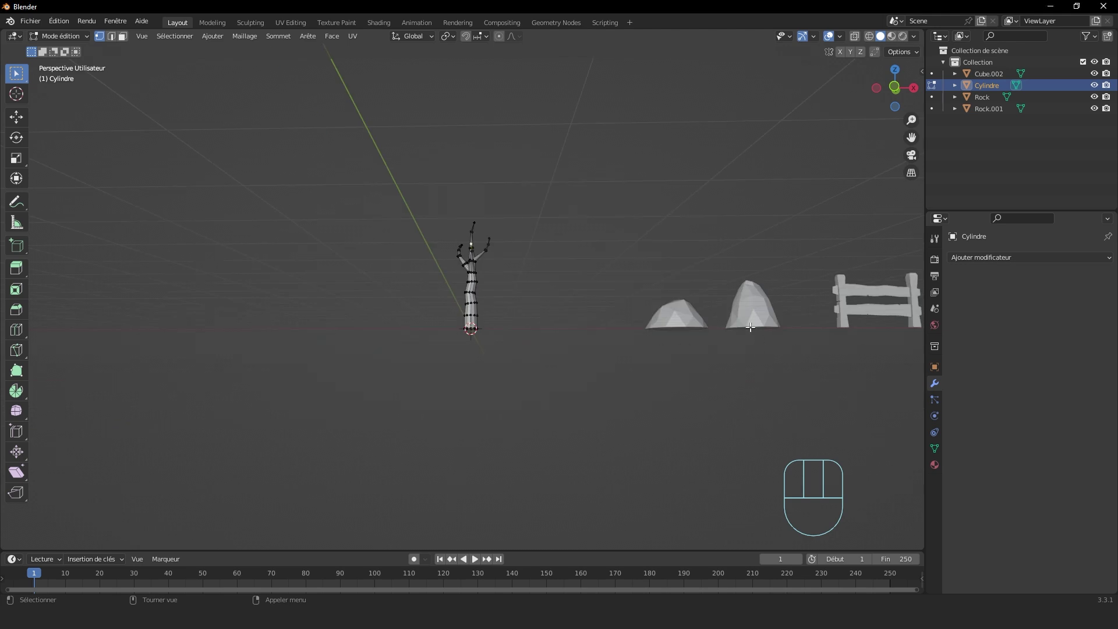
pyautogui.scroll(4, 751, 327)
pyautogui.click(421, 319)
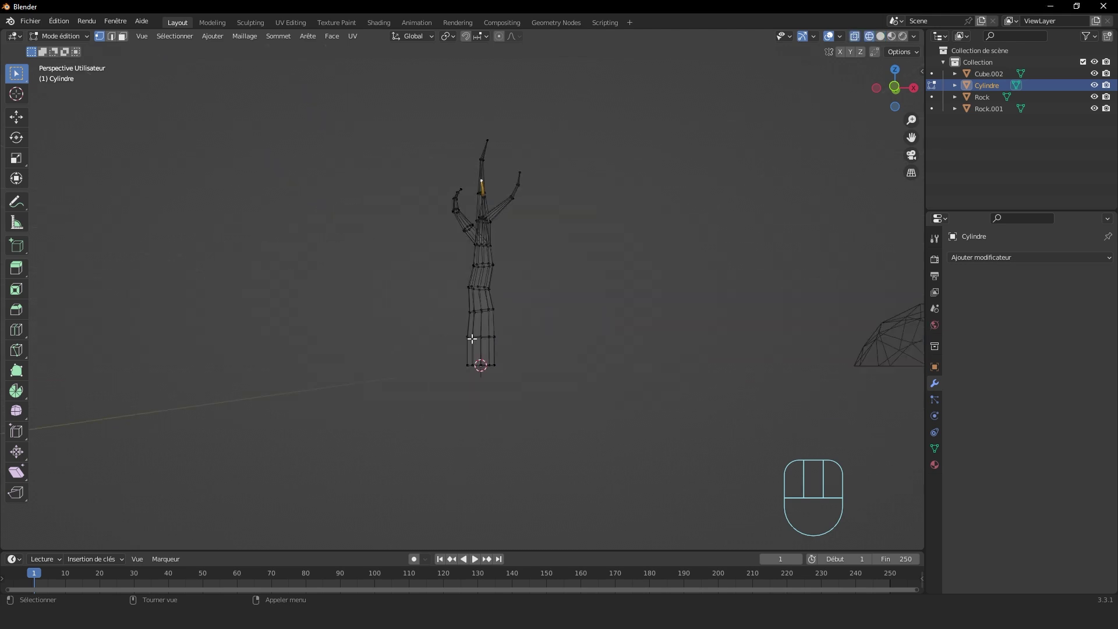
pyautogui.scroll(4, 551, 377)
pyautogui.moveTo(575, 416); pyautogui.dragTo(409, 507)
pyautogui.press('Delete')
pyautogui.press('Delete')
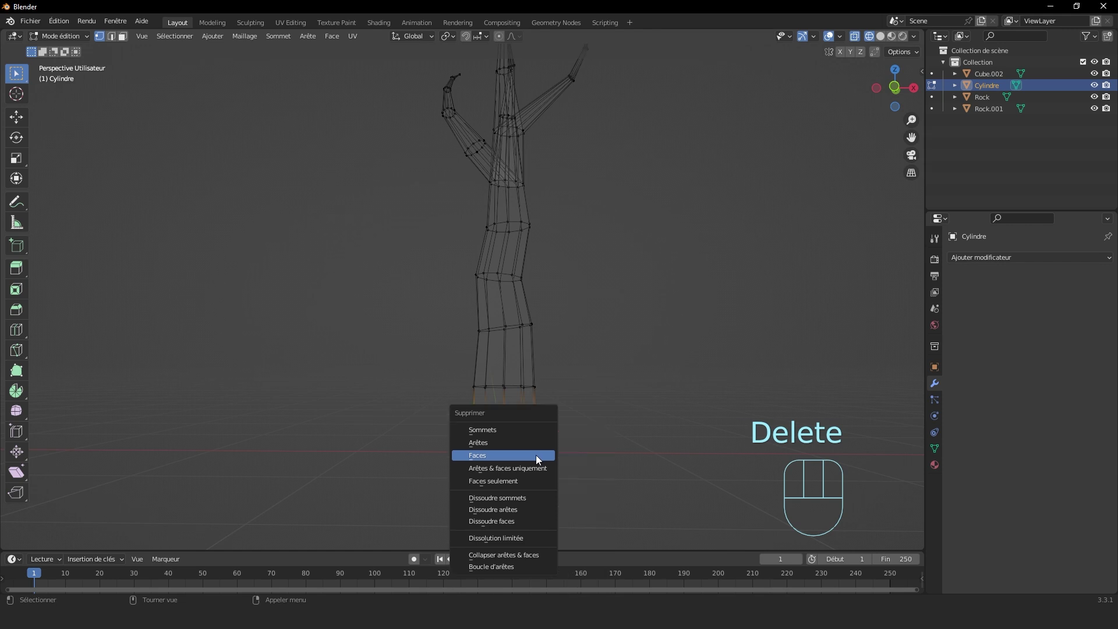
pyautogui.click(516, 431)
pyautogui.press('z')
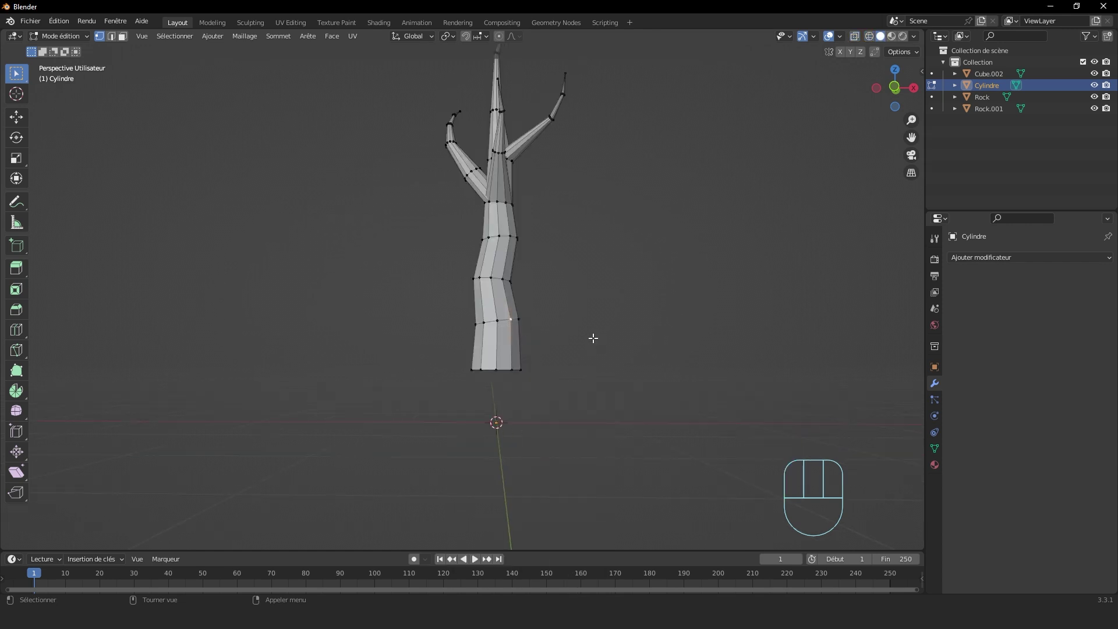
# Step: Move the shortened tree about 0.41 m down along Z so its base sits at ground level
pyautogui.press('Tab')
pyautogui.press('g')
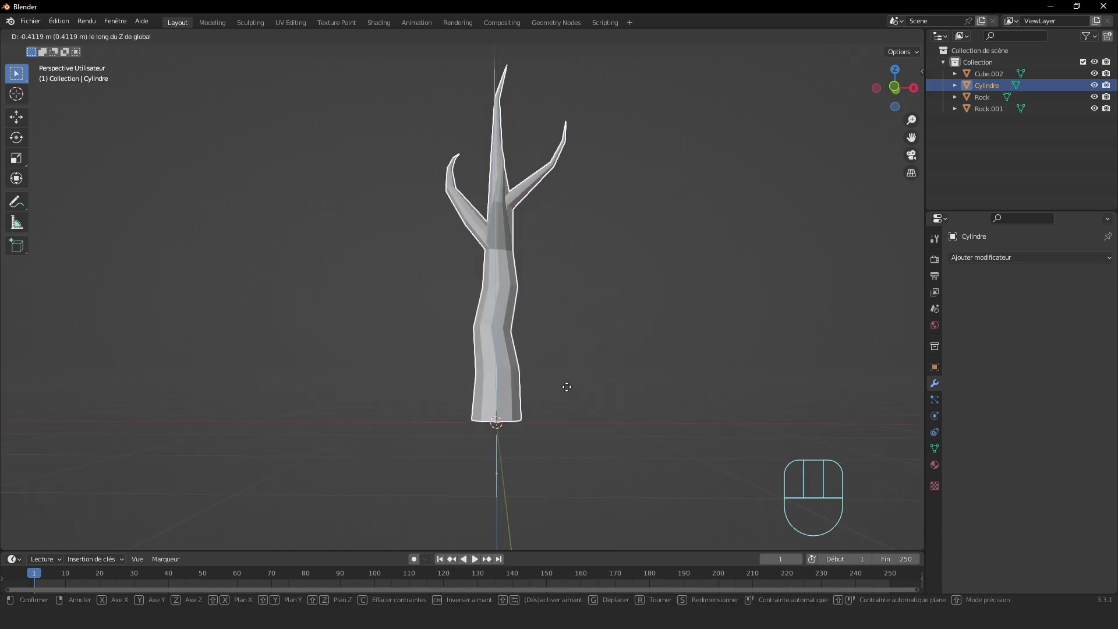
pyautogui.click(566, 388)
# Step: Fill the open edge loop at the trunk's base with a face
pyautogui.moveTo(567, 387); pyautogui.dragTo(497, 393, button='middle')
pyautogui.press('Tab')
pyautogui.press('2')
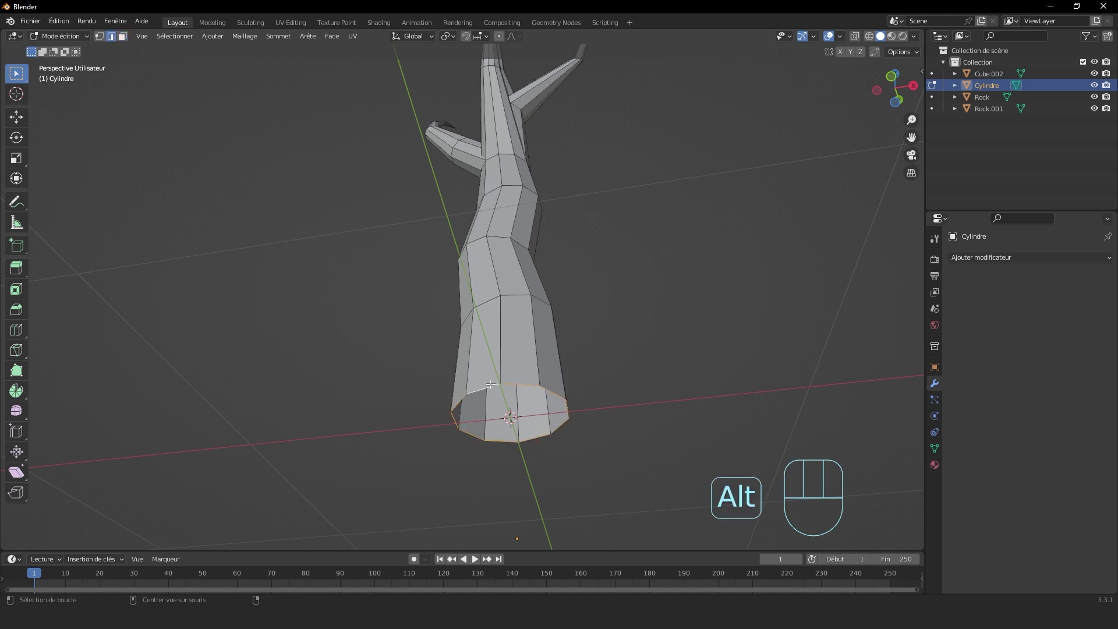
pyautogui.press('f')
pyautogui.scroll(-5, 668, 375)
pyautogui.press('Tab')
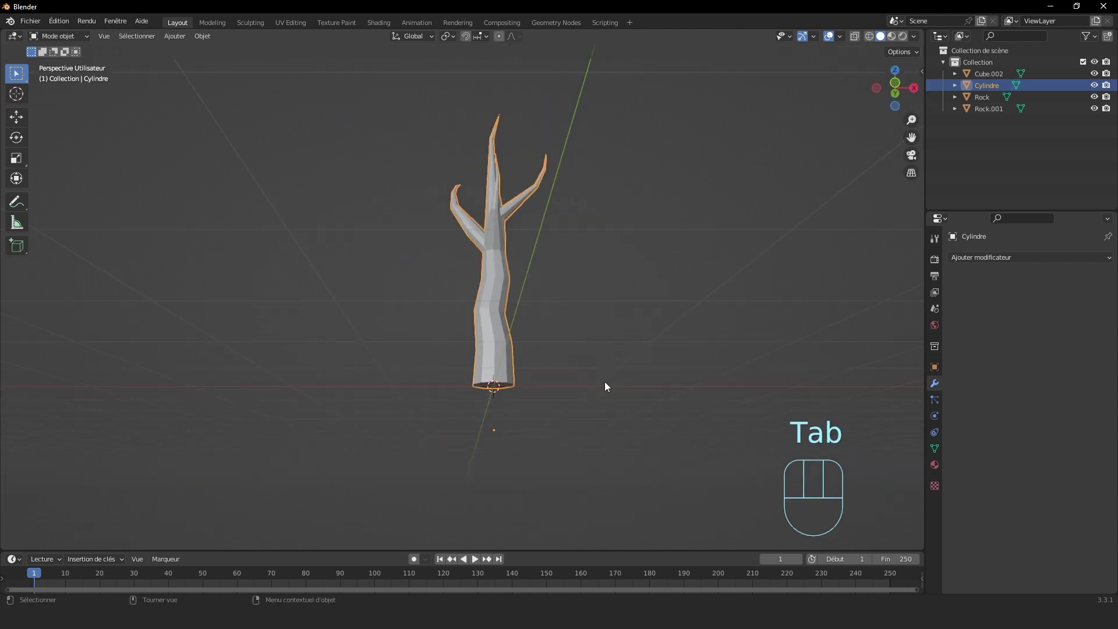
# Step: Add an icosphere with 2 subdivisions and a 1 m radius for the foliage and scale it to about 0.471
pyautogui.moveTo(604, 382); pyautogui.dragTo(888, 410, button='middle')
pyautogui.scroll(4, 447, 330)
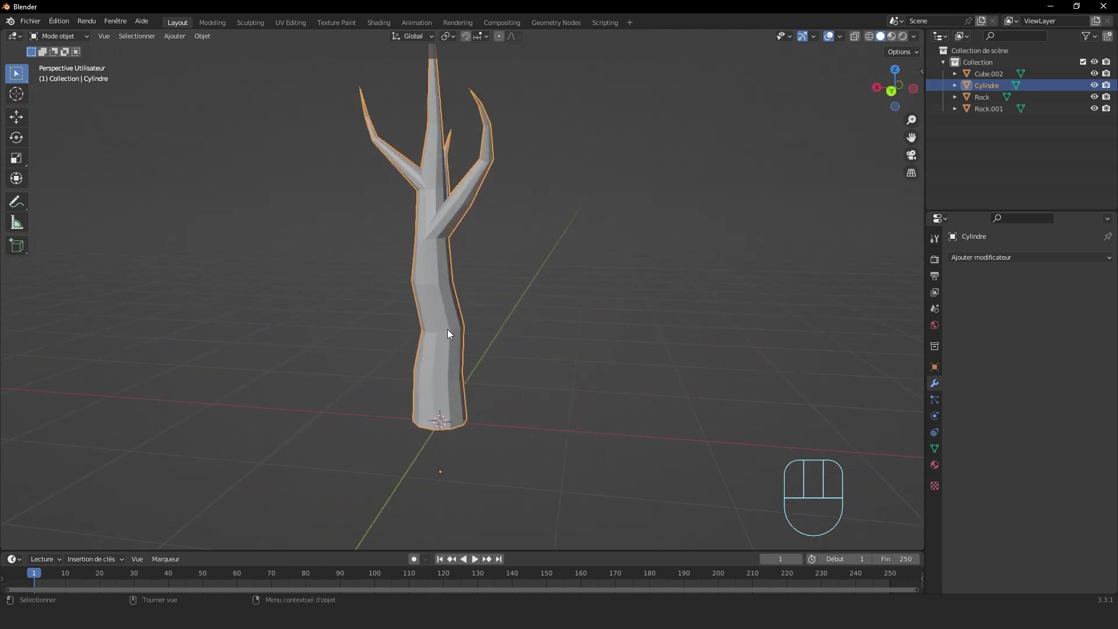
pyautogui.moveTo(447, 329); pyautogui.dragTo(576, 249, button='middle')
pyautogui.scroll(-2, 576, 249)
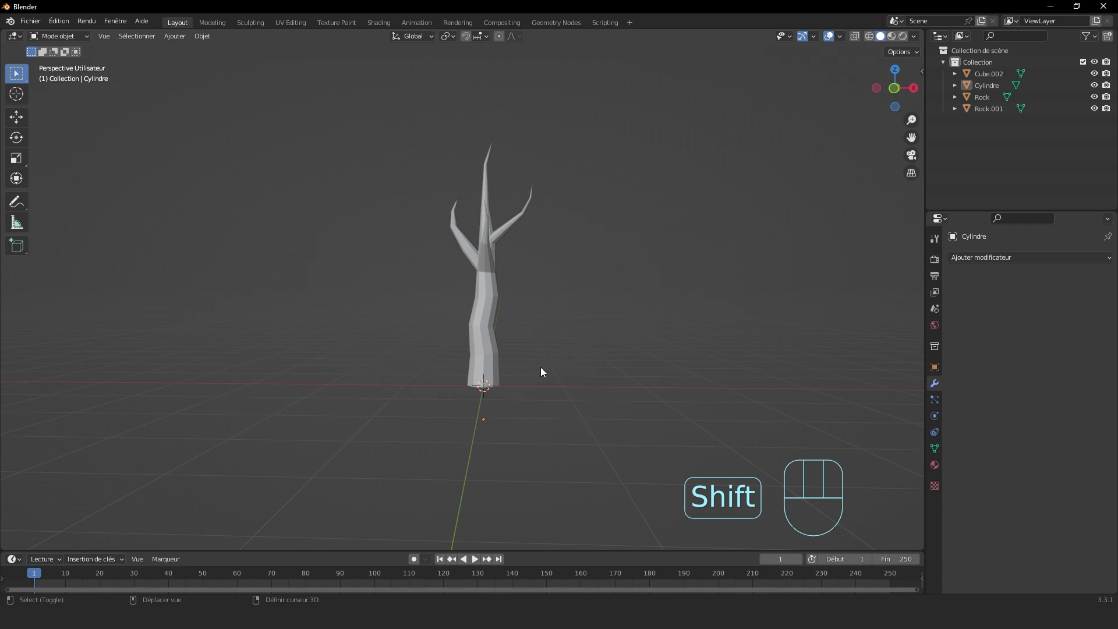
pyautogui.hotkey('shift', 'a')
pyautogui.moveTo(541, 367)
pyautogui.click(610, 414)
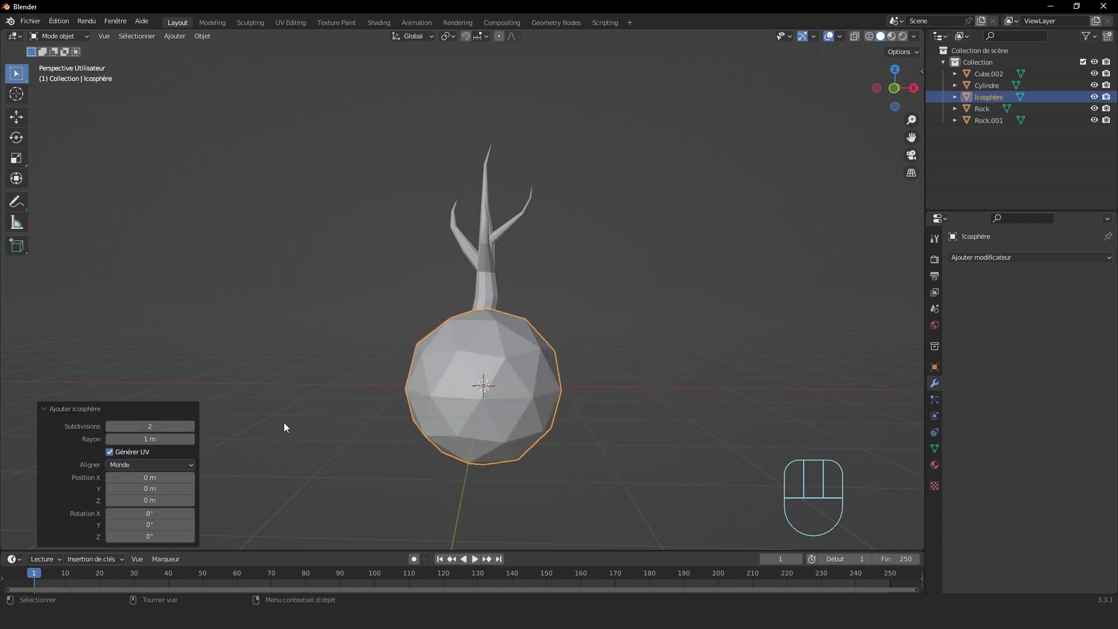
pyautogui.click(652, 360)
pyautogui.press('s')
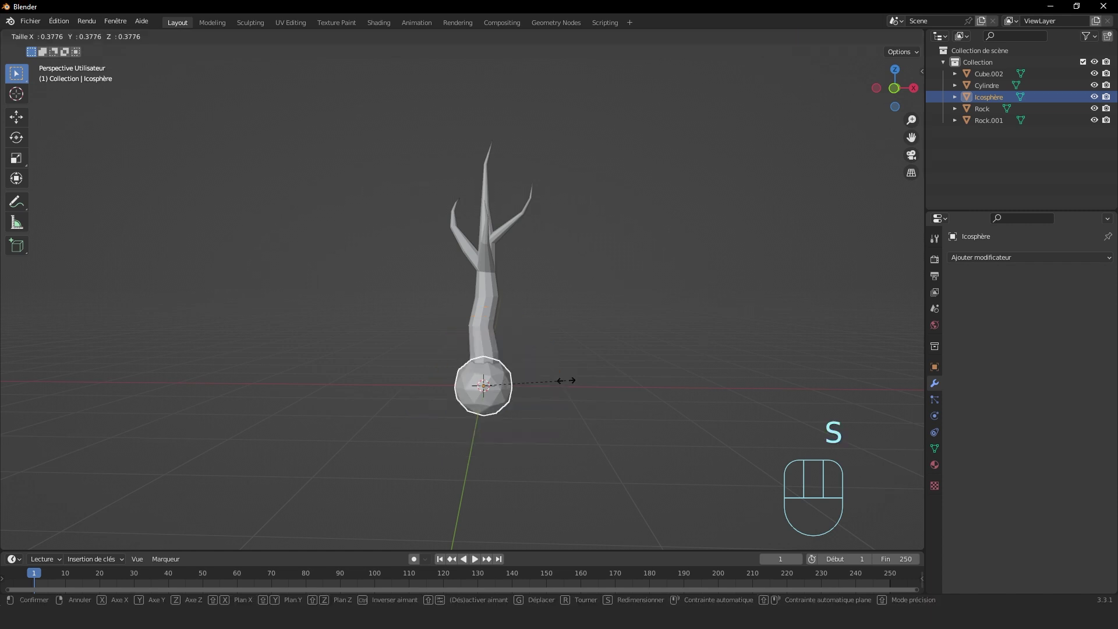
pyautogui.click(587, 383)
# Step: In front view, move the icosphere about 0.35 m toward negative X and 2.52 m up onto a side branch, then fine-tune its position and scale
pyautogui.click(893, 88)
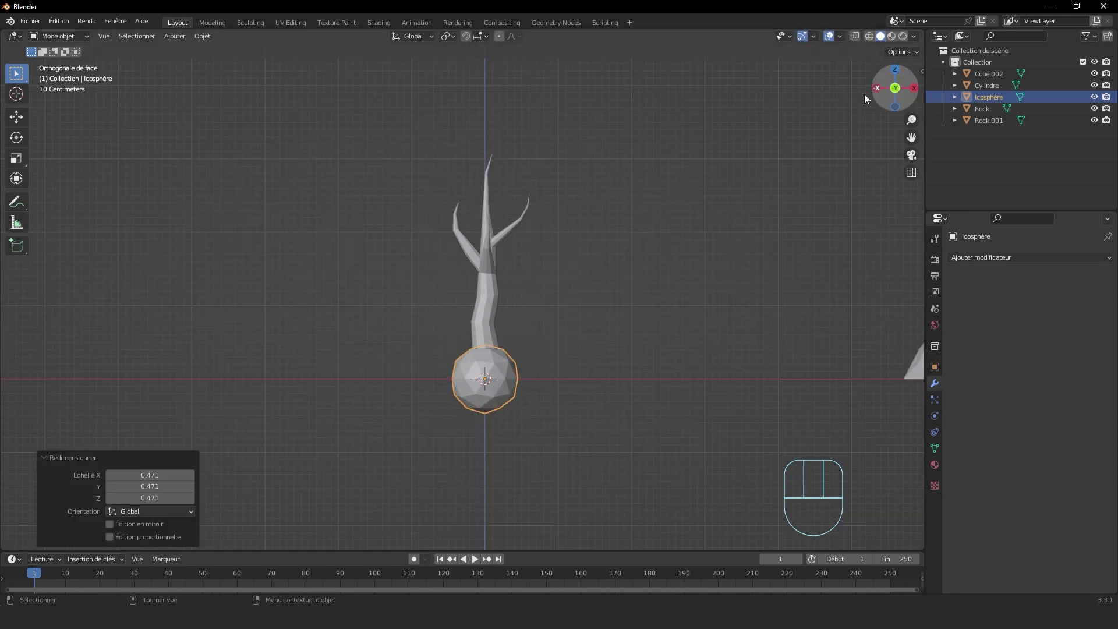
pyautogui.click(537, 168)
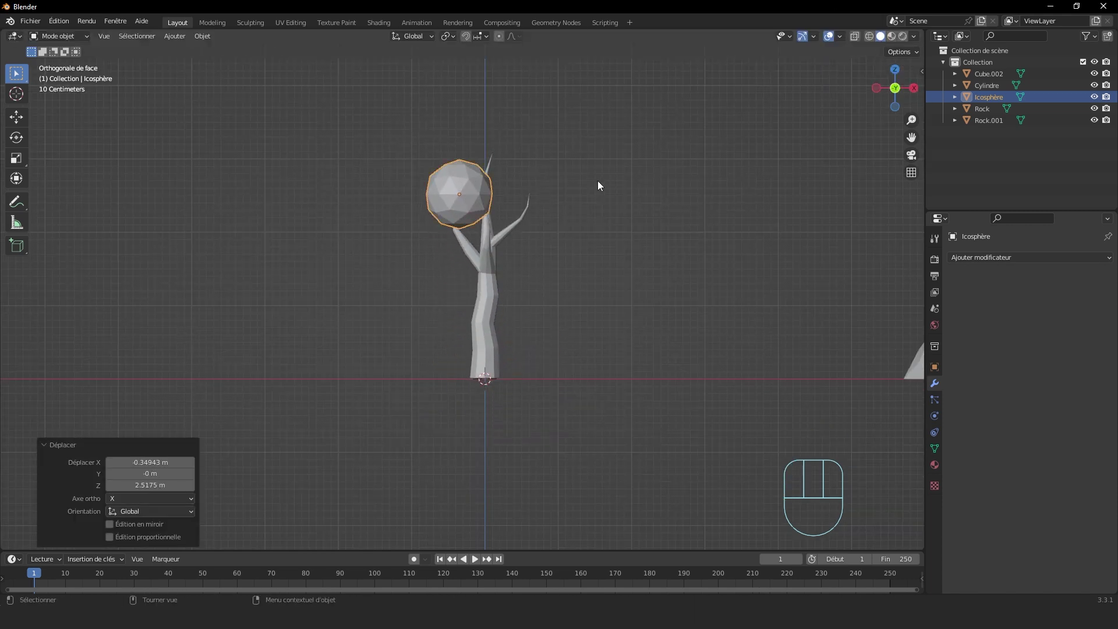
pyautogui.press('g')
pyautogui.click(591, 187)
pyautogui.press('s')
pyautogui.click(567, 197)
pyautogui.press('Tab')
pyautogui.moveTo(567, 198); pyautogui.dragTo(525, 328, button='middle')
pyautogui.press('Tab')
pyautogui.scroll(-4, 603, 245)
pyautogui.scroll(4, 468, 248)
# Step: Enable proportional editing with smooth falloff and stretch the foliage ball sideways by pulling vertices, one about 0.15 m along X
pyautogui.press('Tab')
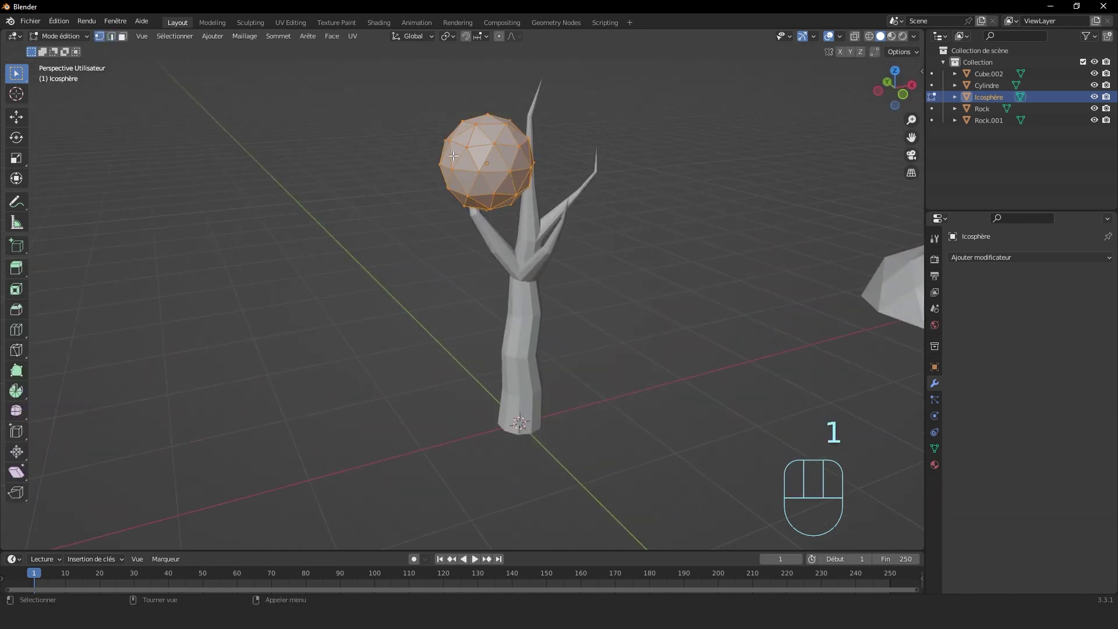
pyautogui.click(517, 36)
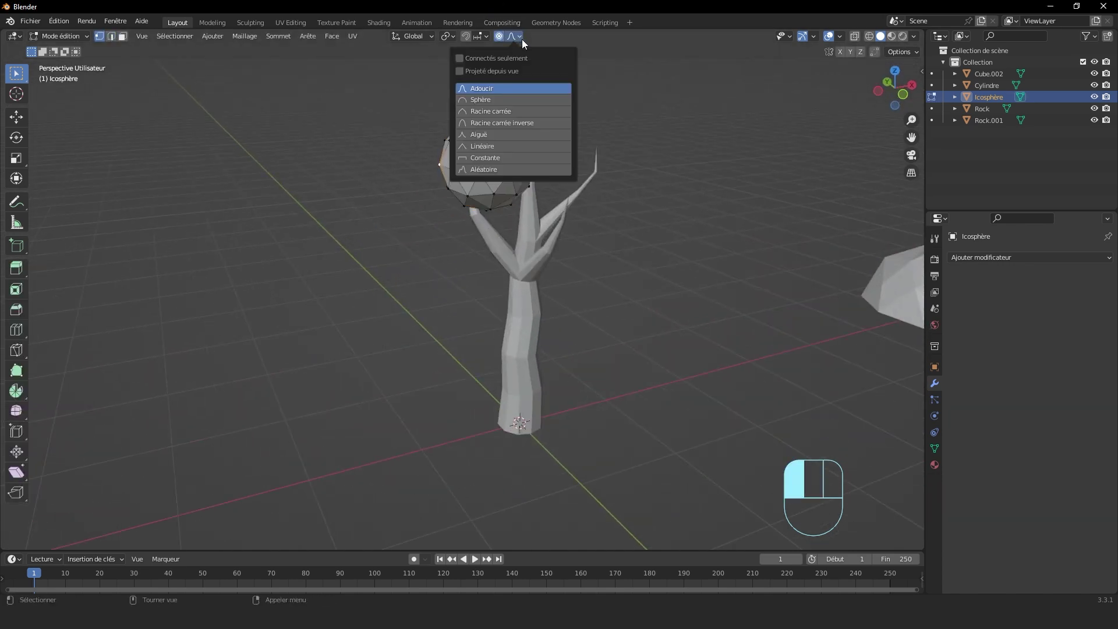
pyautogui.press('g')
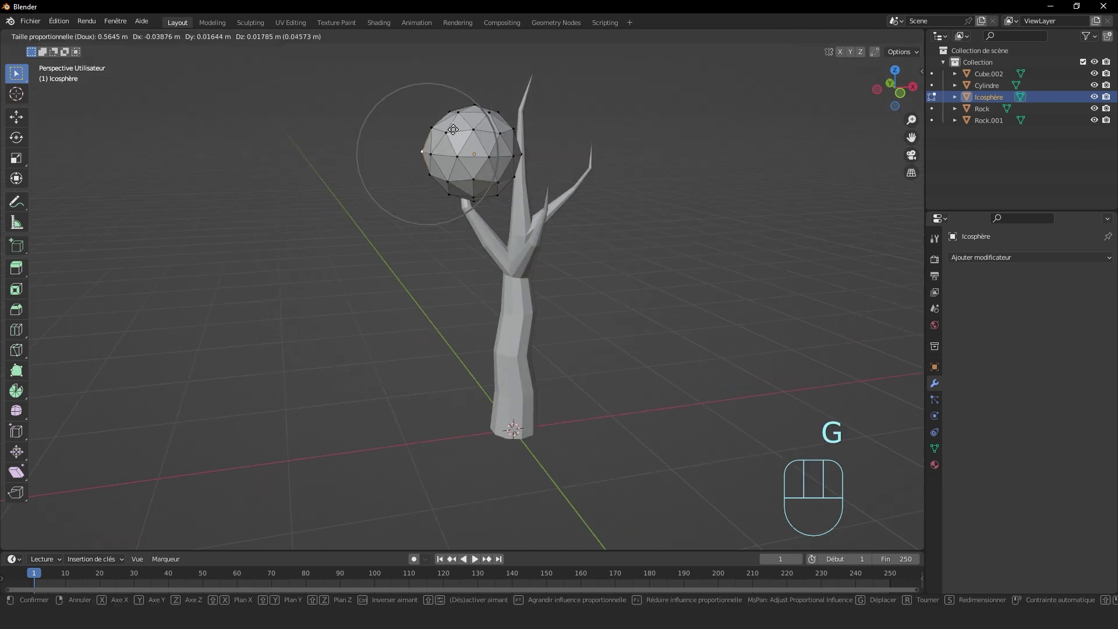
pyautogui.click(443, 131)
pyautogui.press('g')
pyautogui.click(494, 175)
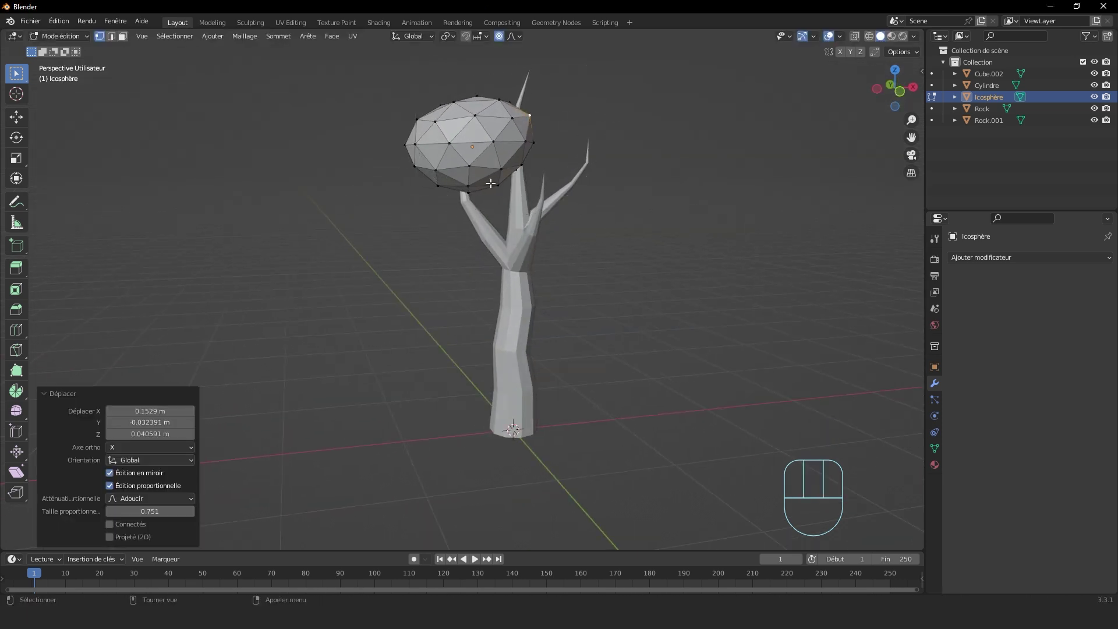
# Step: Pull further vertices of the first foliage ball with proportional editing to make its shape more irregular
pyautogui.press('g')
pyautogui.click(508, 185)
pyautogui.moveTo(508, 185)
pyautogui.mouseDown(button='middle')
pyautogui.moveTo(541, 185)
pyautogui.moveTo(524, 175)
pyautogui.mouseUp(button='middle')
pyautogui.click(524, 175)
pyautogui.press('g')
pyautogui.click(566, 155)
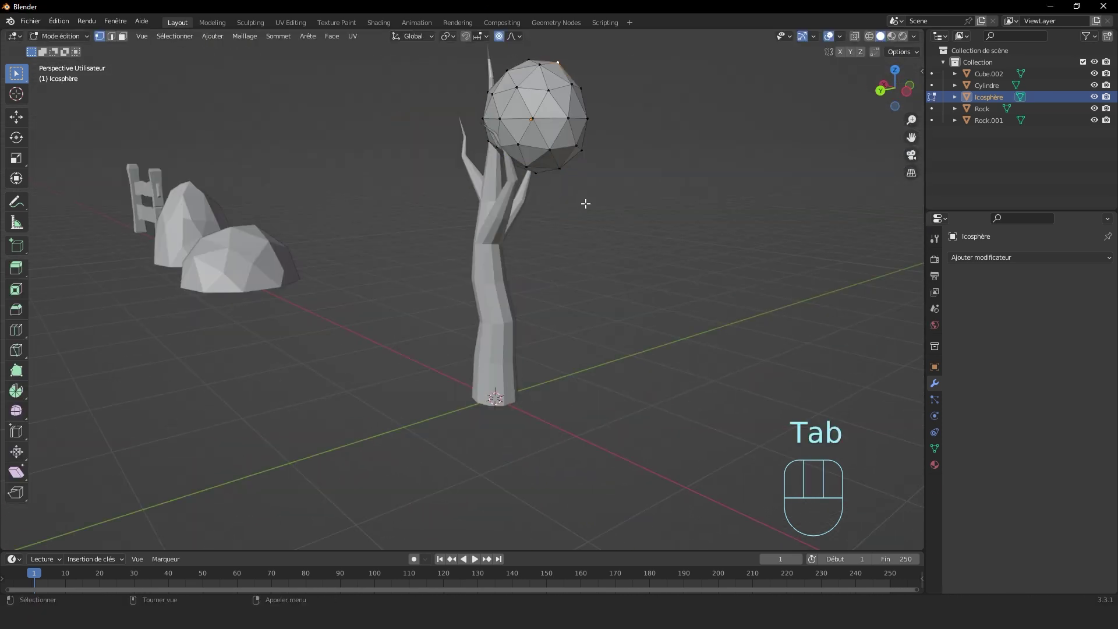
# Step: Move the foliage ball about 0.15 m along X, 0.18 m along Y and 0.03 m up
pyautogui.keyDown('shift'); pyautogui.moveTo(585, 203); pyautogui.dragTo(586, 237, button='middle'); pyautogui.keyUp('shift')
pyautogui.scroll(4, 587, 237)
pyautogui.press('Tab')
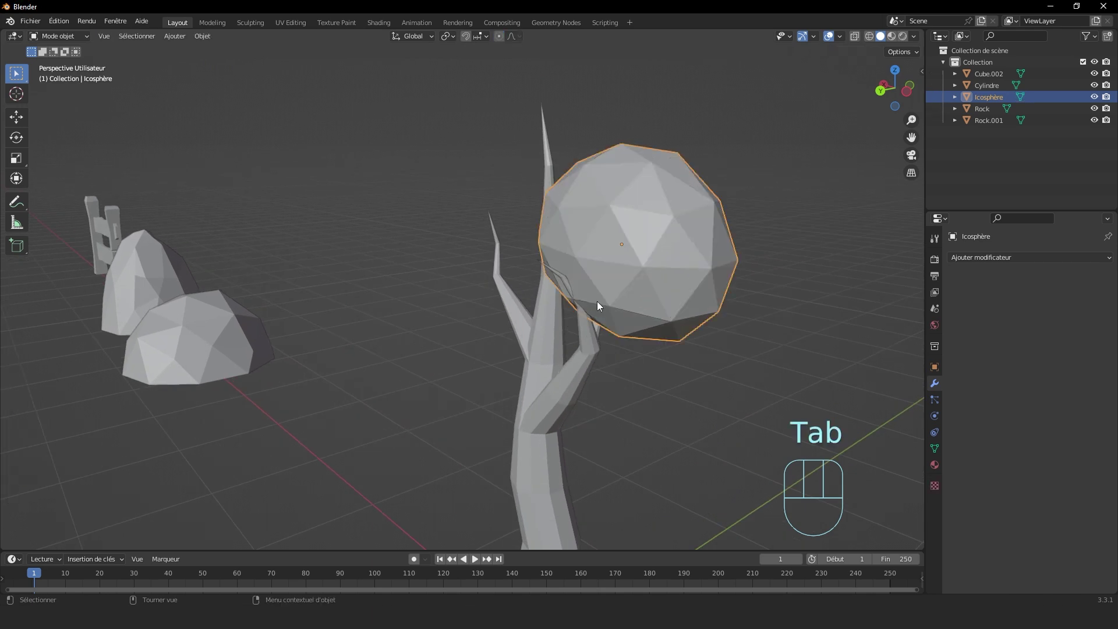
pyautogui.press('g')
pyautogui.click(595, 251)
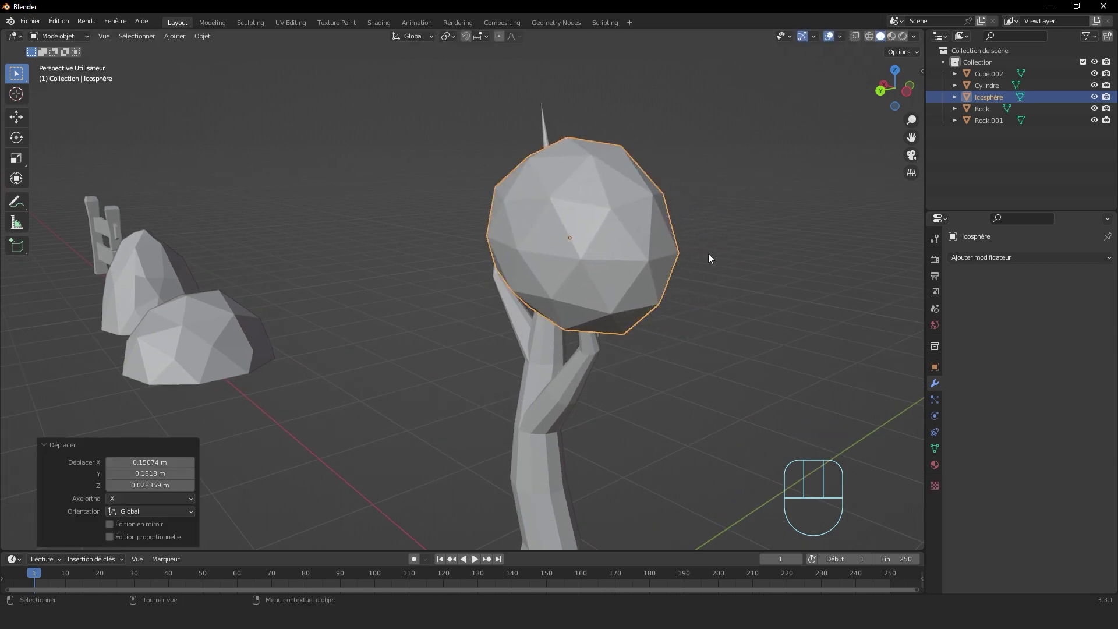
# Step: Rotate the foliage ball in top view and move it about 0.13 m along X and 0.34 m along Y over its branch
pyautogui.moveTo(902, 85); pyautogui.dragTo(791, 167)
pyautogui.click(896, 82)
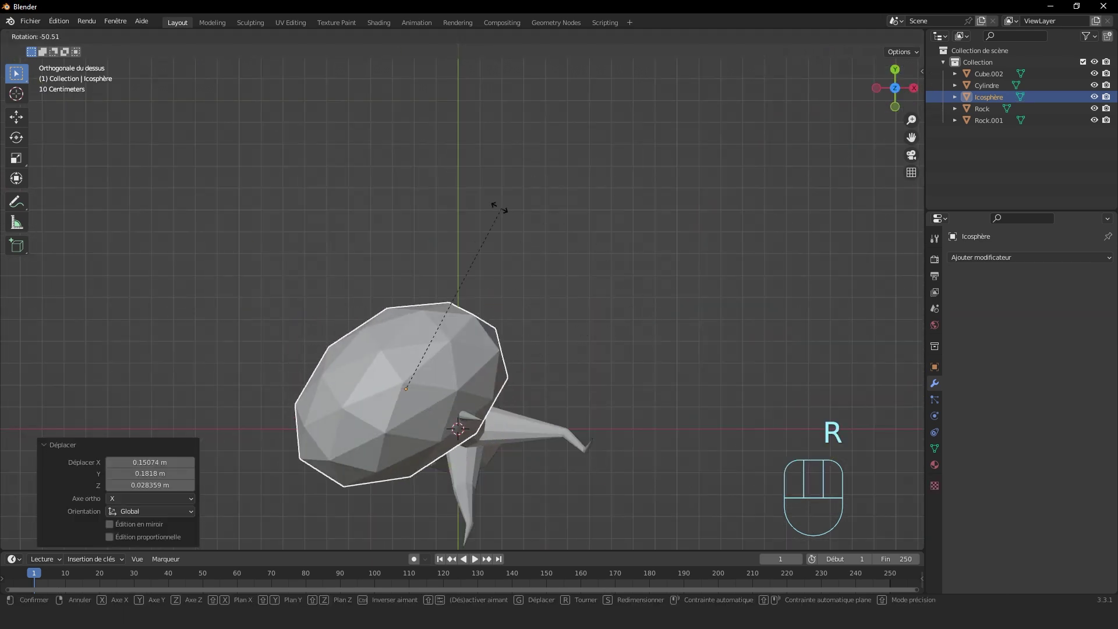
pyautogui.click(431, 220)
pyautogui.press('g')
pyautogui.click(534, 143)
pyautogui.moveTo(535, 143); pyautogui.dragTo(566, 88, button='middle')
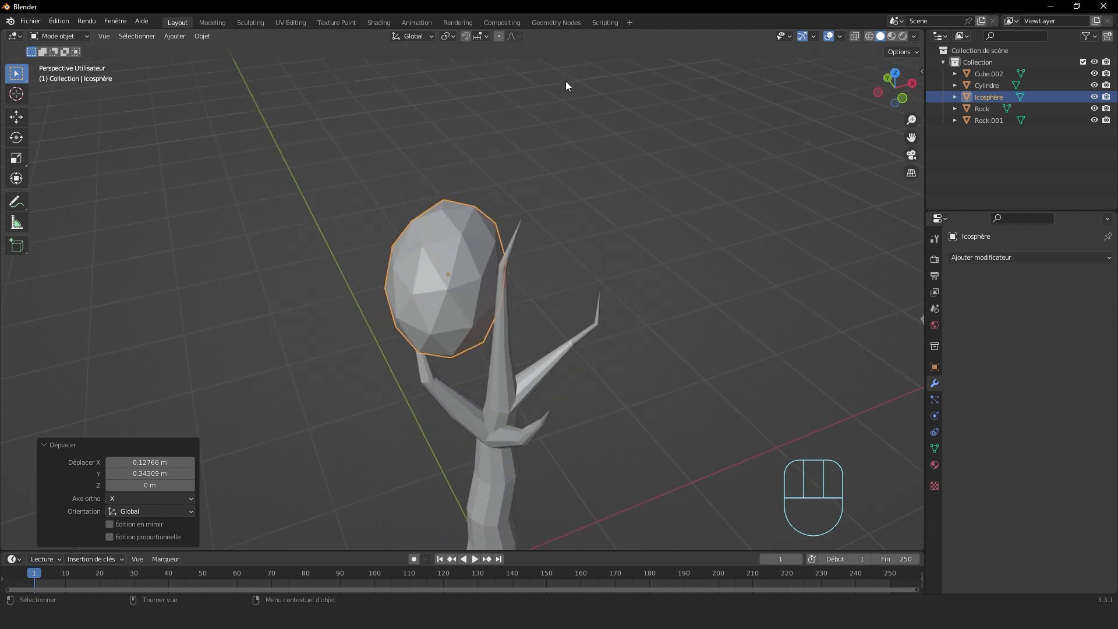
pyautogui.press('g')
pyautogui.moveTo(480, 227); pyautogui.dragTo(612, 200, button='middle')
# Step: Duplicate the foliage ball about 0.45 m along X, -0.2 m along Y and 0.7 m up onto the central tip, then reposition and rotate the copy
pyautogui.hotkey('shift', 'd')
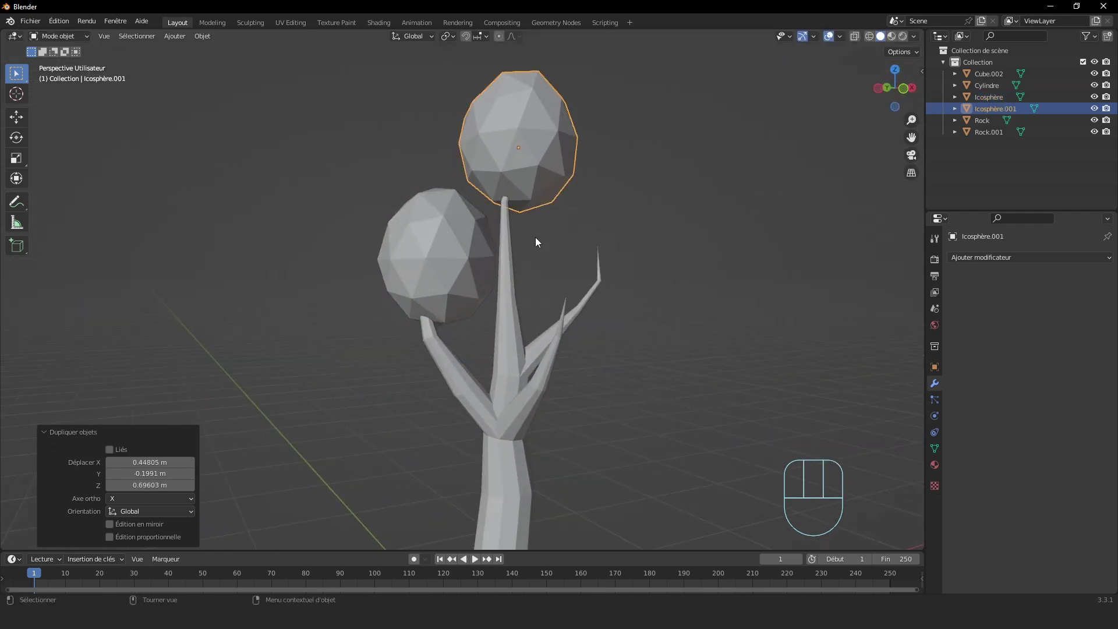
pyautogui.moveTo(536, 238); pyautogui.dragTo(541, 349, button='middle')
pyautogui.press('g')
pyautogui.click(467, 276)
pyautogui.moveTo(541, 350); pyautogui.dragTo(643, 274, button='middle')
pyautogui.press('r')
pyautogui.click(493, 540)
# Step: Reshape the upper foliage ball with proportional editing by pulling two side vertices about 0.09 m and 0.1 m toward negative Y
pyautogui.moveTo(543, 467); pyautogui.dragTo(626, 348, button='middle')
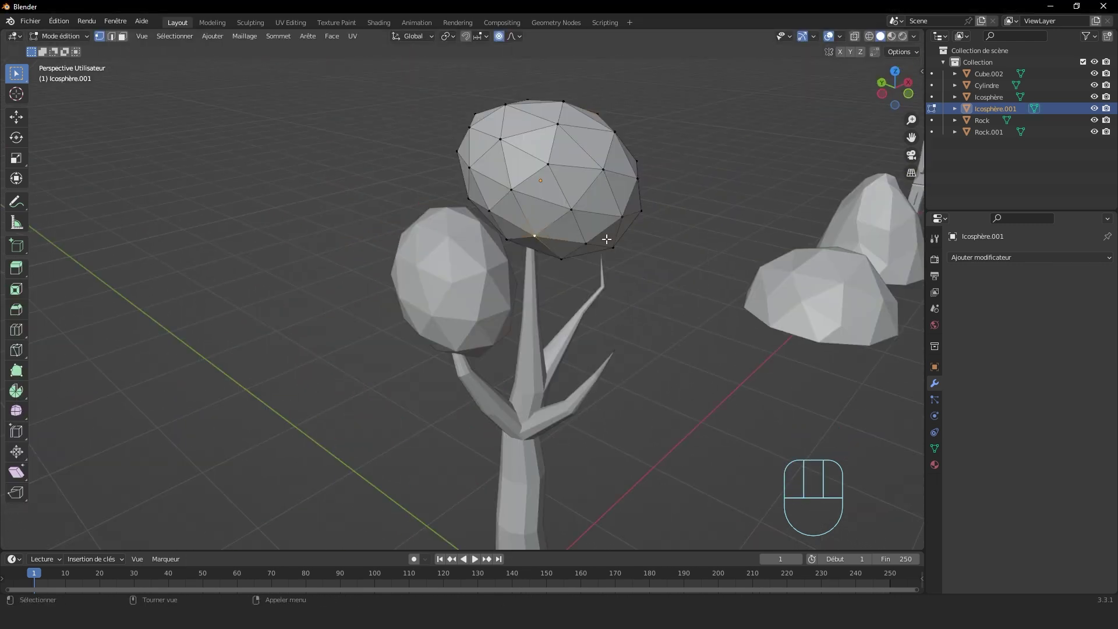
pyautogui.moveTo(607, 239); pyautogui.dragTo(716, 244, button='middle')
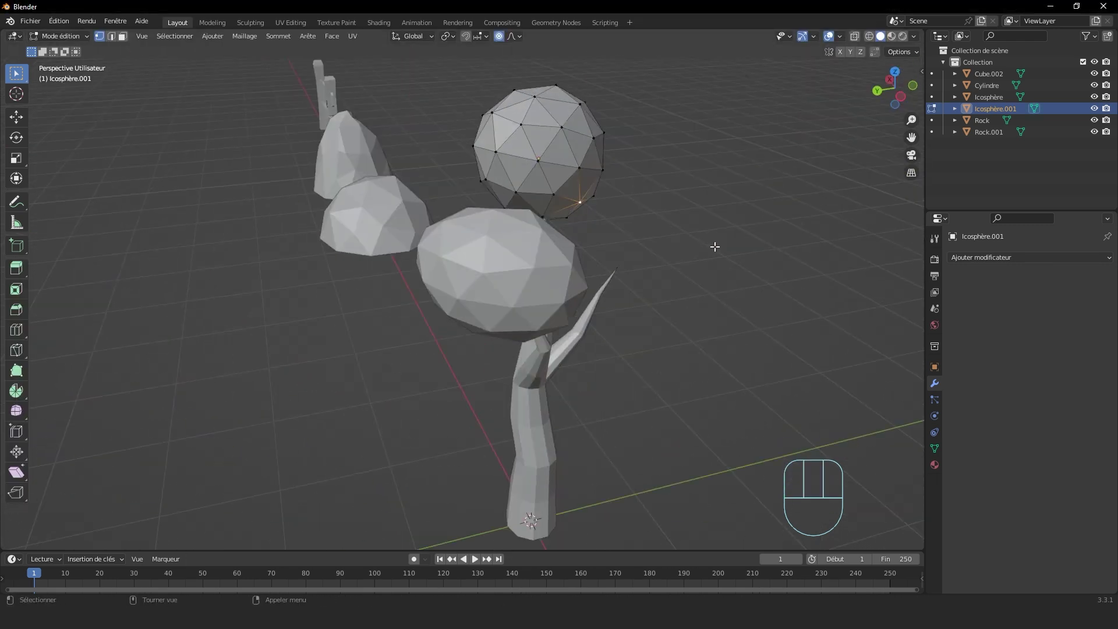
pyautogui.press('g')
pyautogui.click(733, 250)
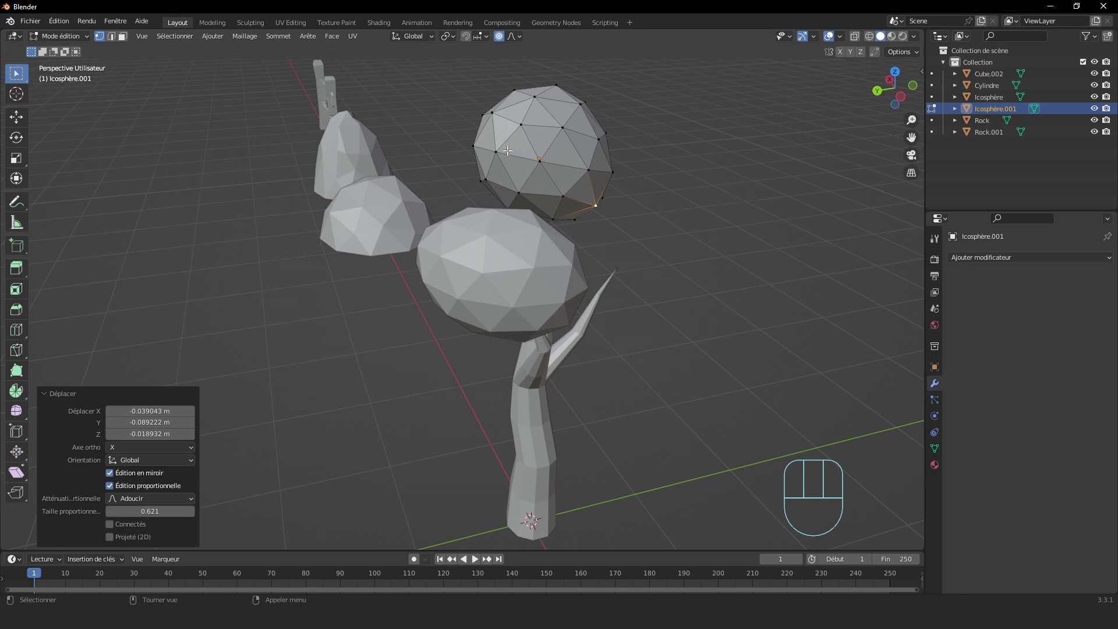
pyautogui.click(497, 152)
pyautogui.press('g')
pyautogui.click(688, 204)
# Step: Move two more vertices on the top of the upper foliage ball with proportional editing to make its outline irregular
pyautogui.moveTo(687, 205); pyautogui.dragTo(627, 263, button='middle')
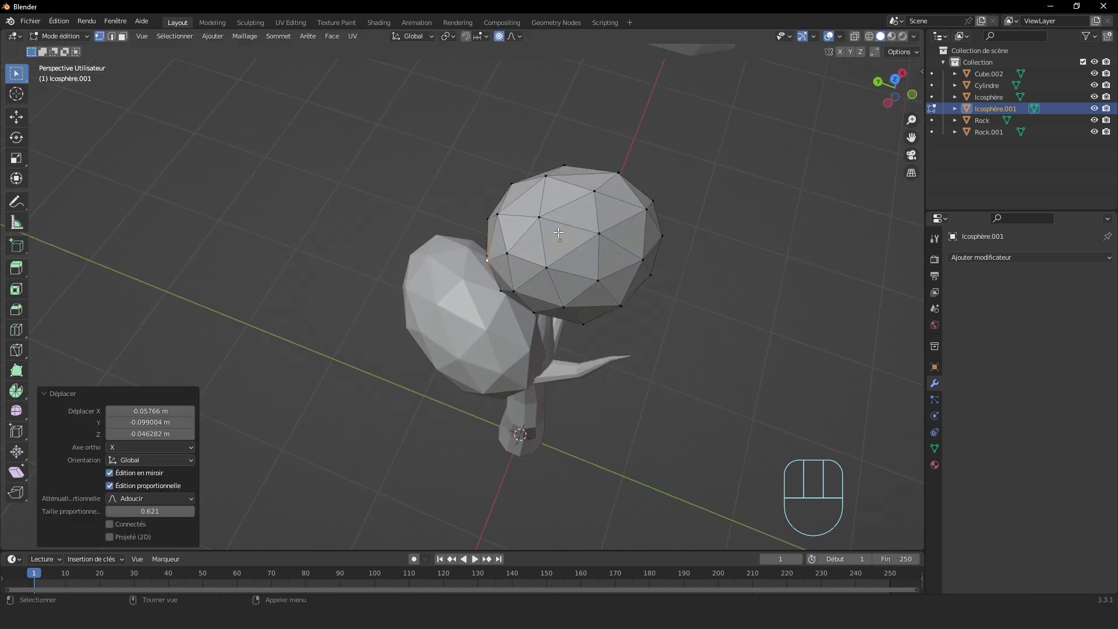
pyautogui.press('g')
pyautogui.click(619, 182)
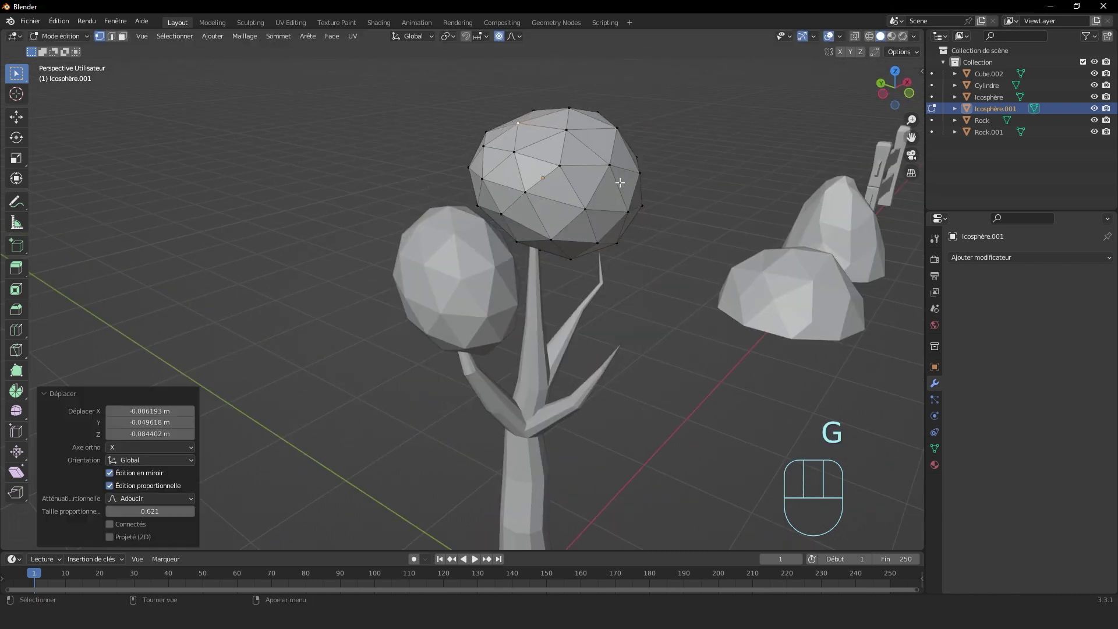
pyautogui.moveTo(619, 182); pyautogui.dragTo(606, 157, button='middle')
pyautogui.click(552, 115)
pyautogui.press('g')
pyautogui.click(582, 134)
# Step: Reshape the upper foliage ball's outer side by moving vertices about 0.02 m along X and up with proportional size 0.386
pyautogui.click(597, 159)
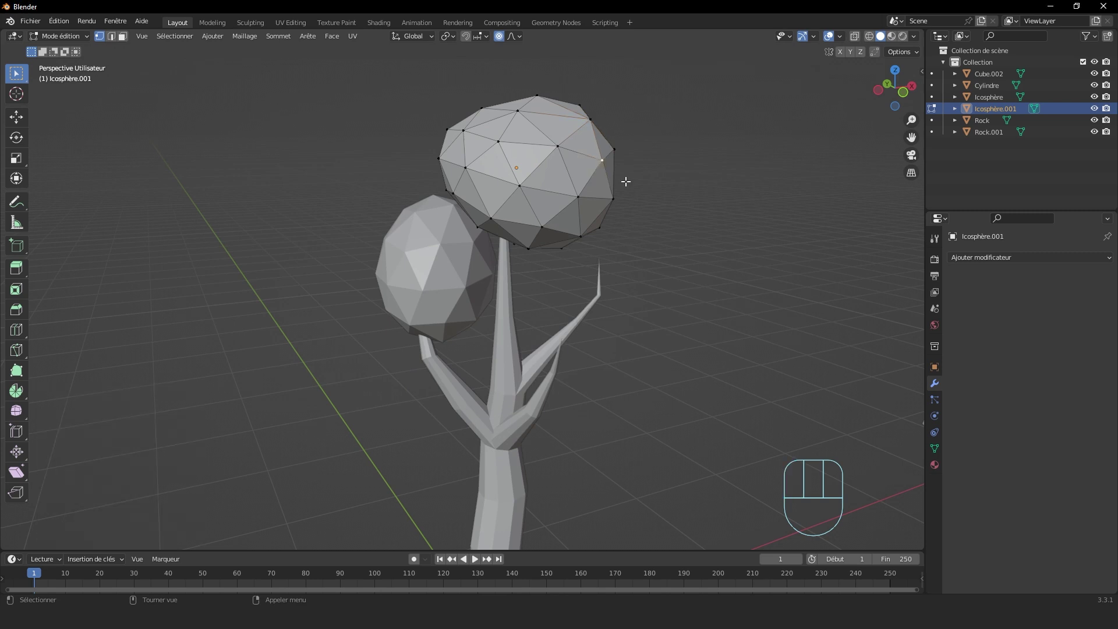
pyautogui.press('g')
pyautogui.click(605, 187)
pyautogui.press('g')
pyautogui.click(698, 166)
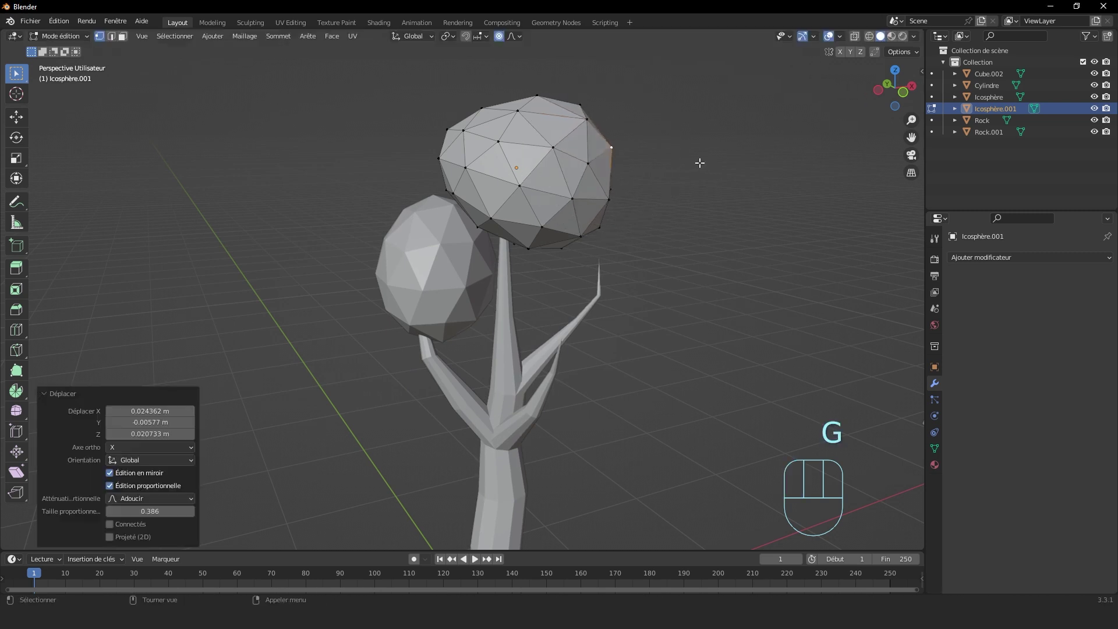
# Step: Reposition and rotate the upper foliage ball as a whole on the central branch tip
pyautogui.press('Tab')
pyautogui.scroll(-5, 703, 196)
pyautogui.moveTo(634, 203)
pyautogui.mouseDown(button='middle')
pyautogui.moveTo(587, 213)
pyautogui.moveTo(678, 182)
pyautogui.moveTo(627, 217)
pyautogui.mouseUp(button='middle')
pyautogui.press('g')
pyautogui.click(652, 200)
pyautogui.press('r')
pyautogui.click(622, 195)
pyautogui.press('Tab')
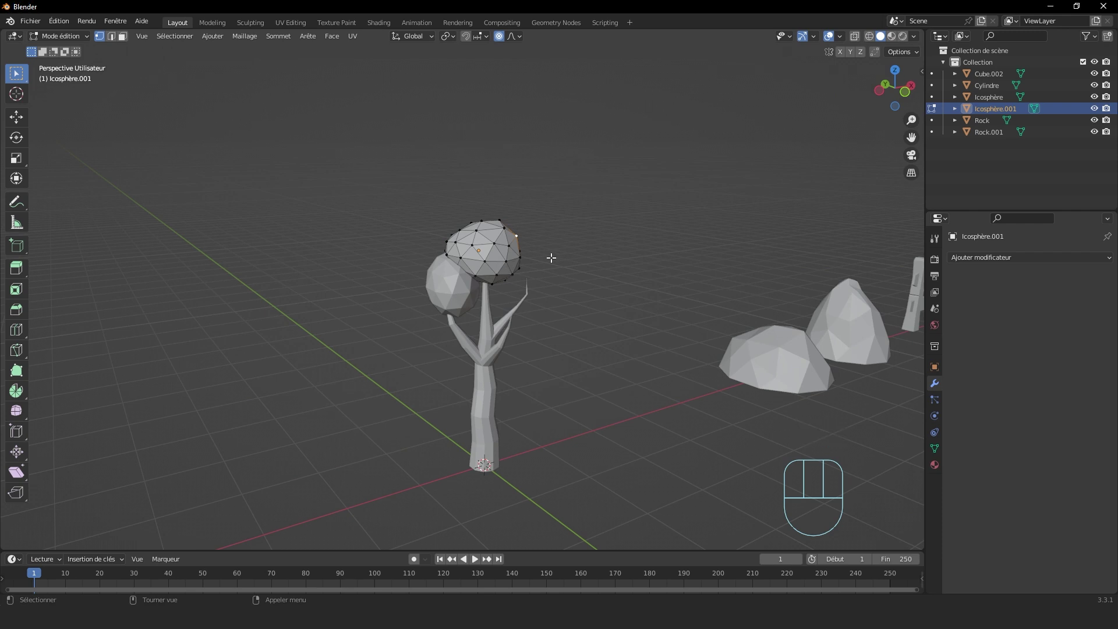
pyautogui.press('Tab')
pyautogui.moveTo(551, 257); pyautogui.dragTo(434, 234, button='middle')
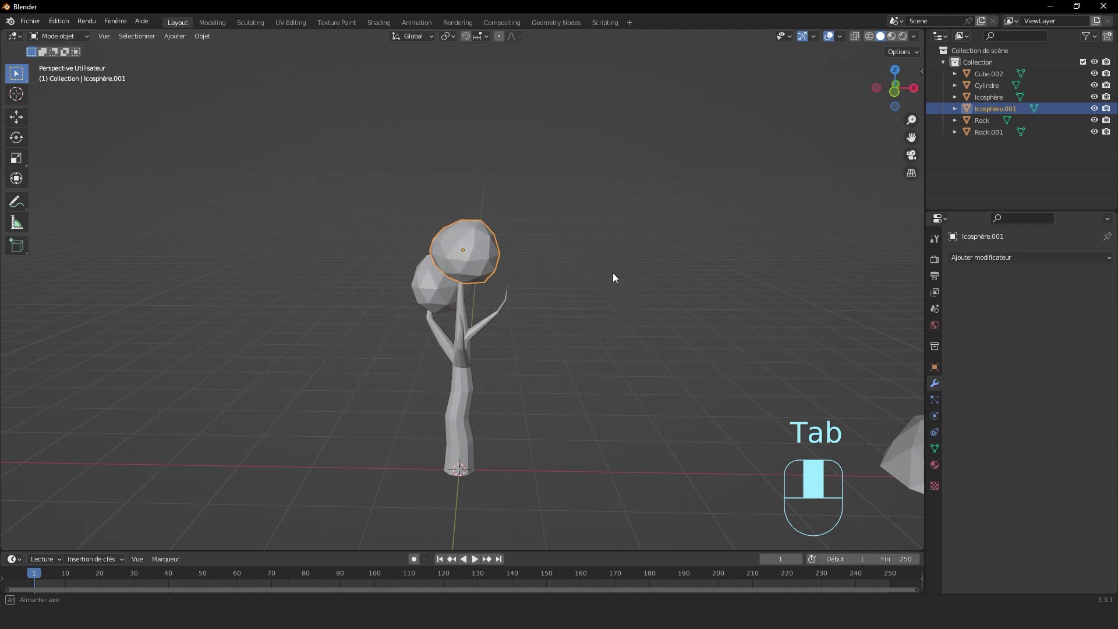
pyautogui.scroll(2, 582, 291)
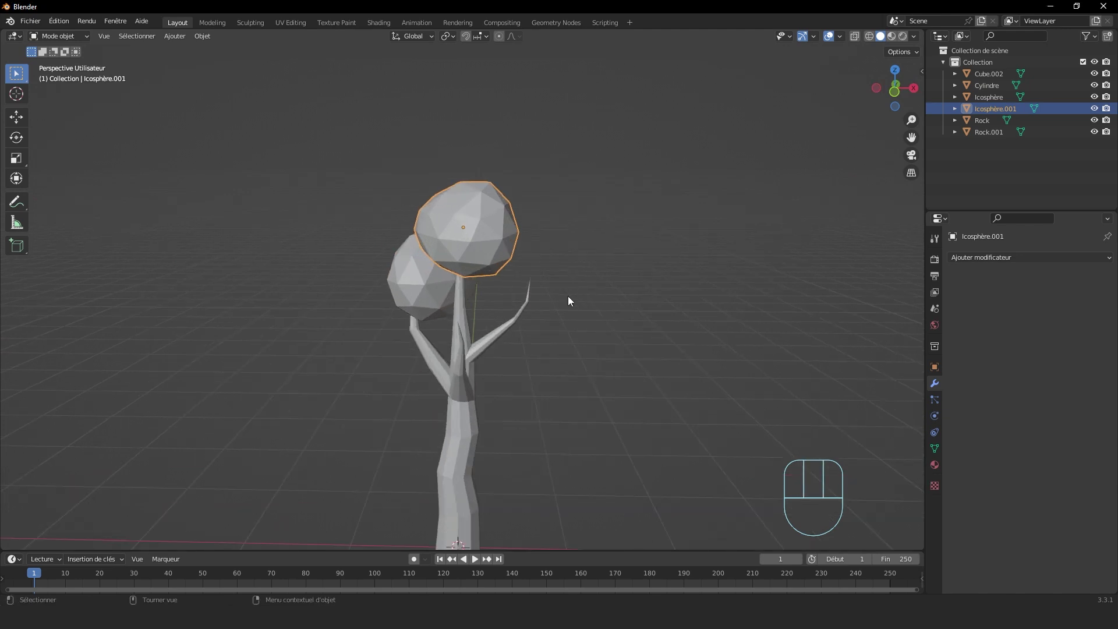
# Step: Duplicate the upper foliage ball toward the bare branch on the opposite side of the tree and rotate the copy
pyautogui.hotkey('shift', 'd')
pyautogui.click(634, 340)
pyautogui.moveTo(634, 339); pyautogui.dragTo(657, 365, button='middle')
pyautogui.press('g')
pyautogui.click(756, 306)
pyautogui.press('r')
pyautogui.click(680, 287)
# Step: Refine the copy's position and rotation so the third foliage ball sits on its branch tip
pyautogui.moveTo(680, 288); pyautogui.dragTo(643, 210, button='middle')
pyautogui.press('g')
pyautogui.click(589, 281)
pyautogui.press('r')
pyautogui.click(571, 319)
pyautogui.press('g')
pyautogui.click(649, 210)
# Step: Pull the third foliage ball's outer vertex about 0.1 m along X, -0.09 m along Y and 0.04 m up with proportional editing
pyautogui.press('Tab')
pyautogui.press('g')
pyautogui.click(704, 240)
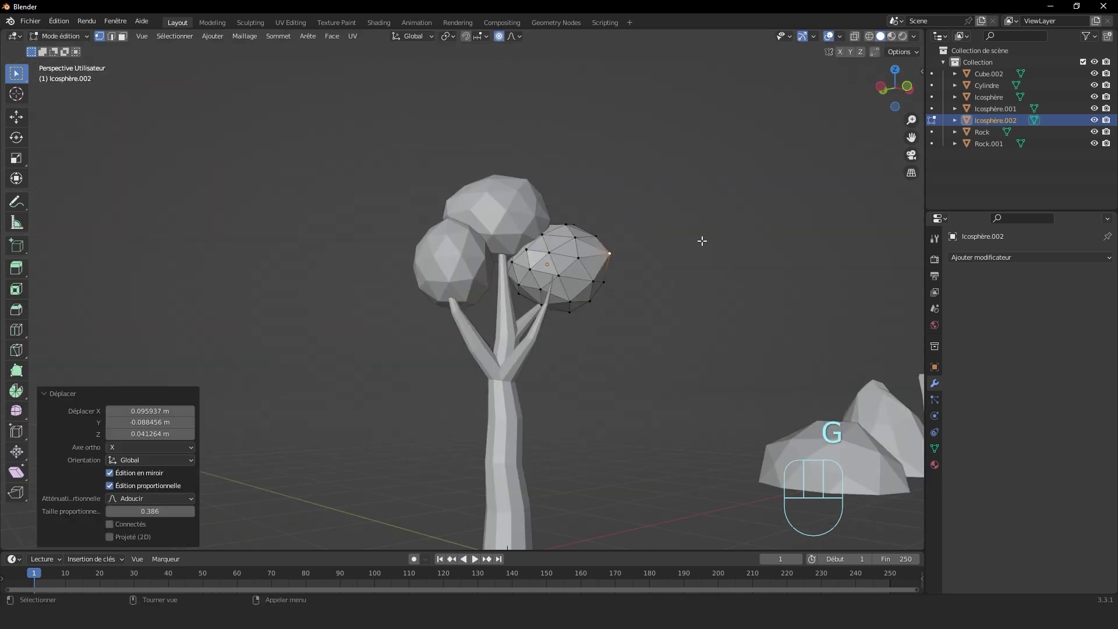
# Step: Pull out the dented vertex on the side of the third foliage ball with proportional editing
pyautogui.moveTo(672, 248); pyautogui.dragTo(385, 239, button='middle')
pyautogui.click(486, 270)
pyautogui.press('Tab')
pyautogui.press('Tab')
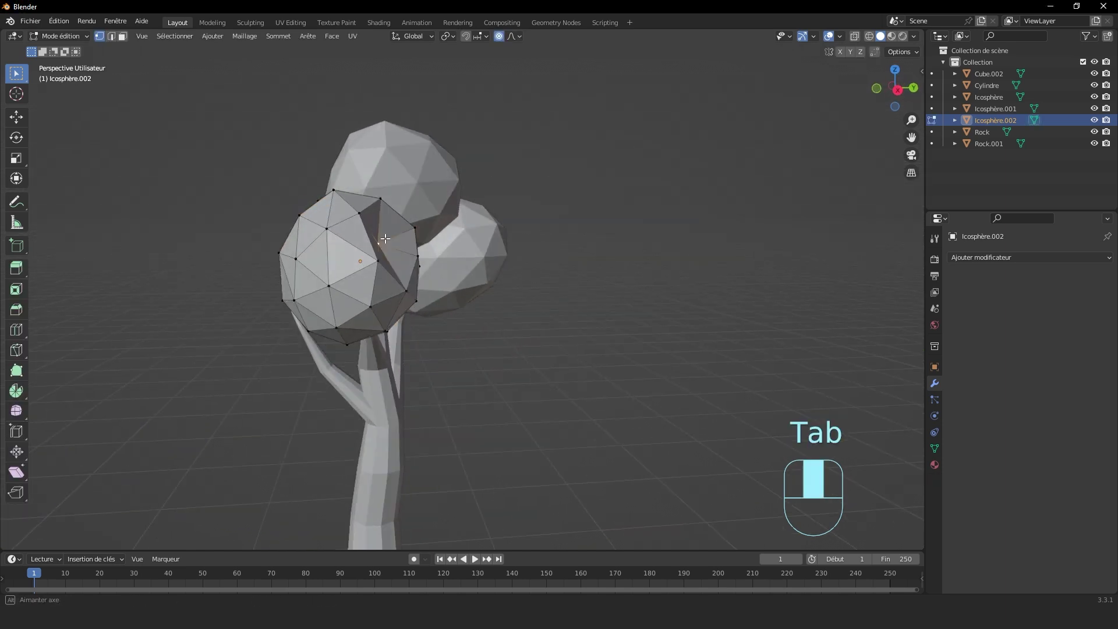
pyautogui.press('g')
pyautogui.click(558, 175)
# Step: Adjust the vertices on the third foliage ball's lower inner side and return to object mode
pyautogui.moveTo(541, 186); pyautogui.dragTo(574, 257, button='middle')
pyautogui.press('g')
pyautogui.click(584, 307)
pyautogui.moveTo(584, 307); pyautogui.dragTo(571, 276, button='middle')
pyautogui.click(545, 272)
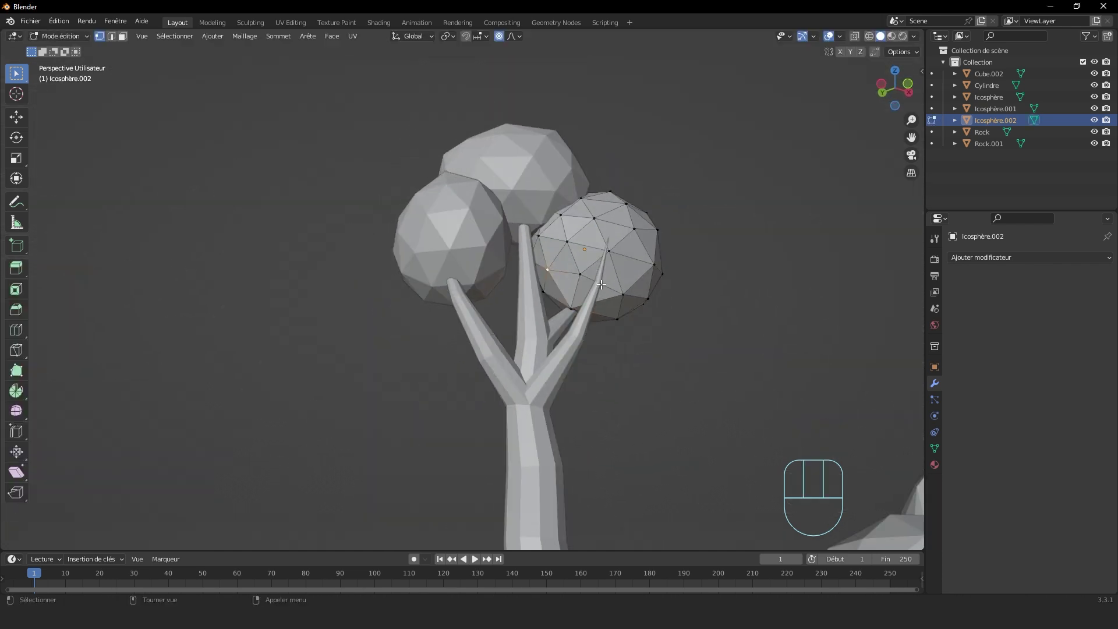
pyautogui.press('Tab')
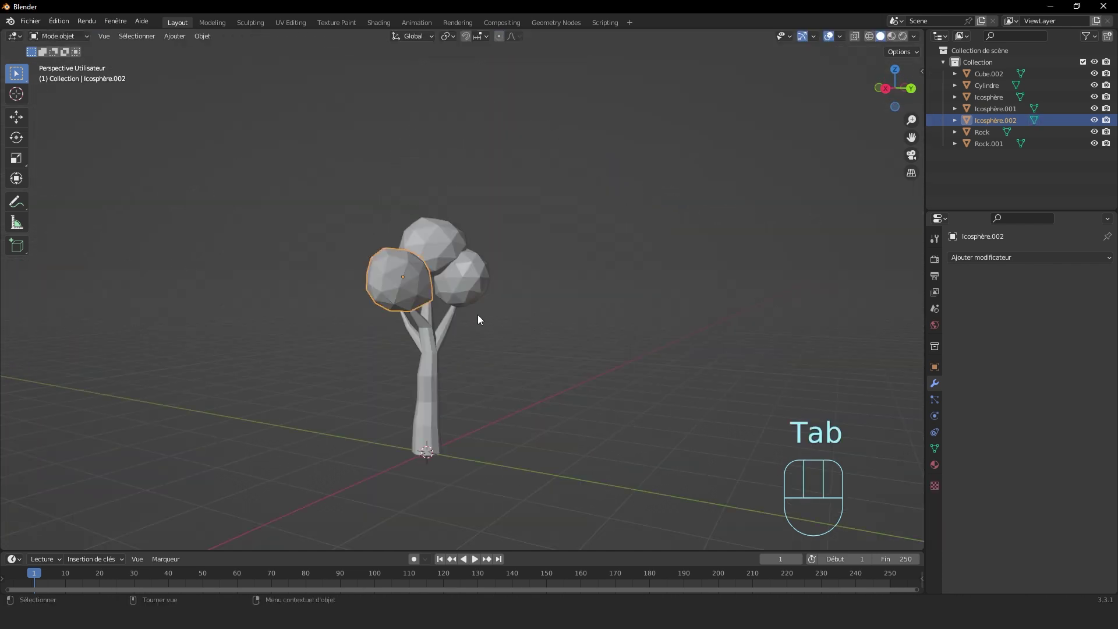
# Step: Duplicate the third foliage ball onto the remaining bare branch, then rotate and reposition the copy
pyautogui.moveTo(478, 317); pyautogui.dragTo(624, 437, button='middle')
pyautogui.hotkey('shift', 'd')
pyautogui.click(767, 330)
pyautogui.press('r')
pyautogui.click(646, 446)
pyautogui.press('r')
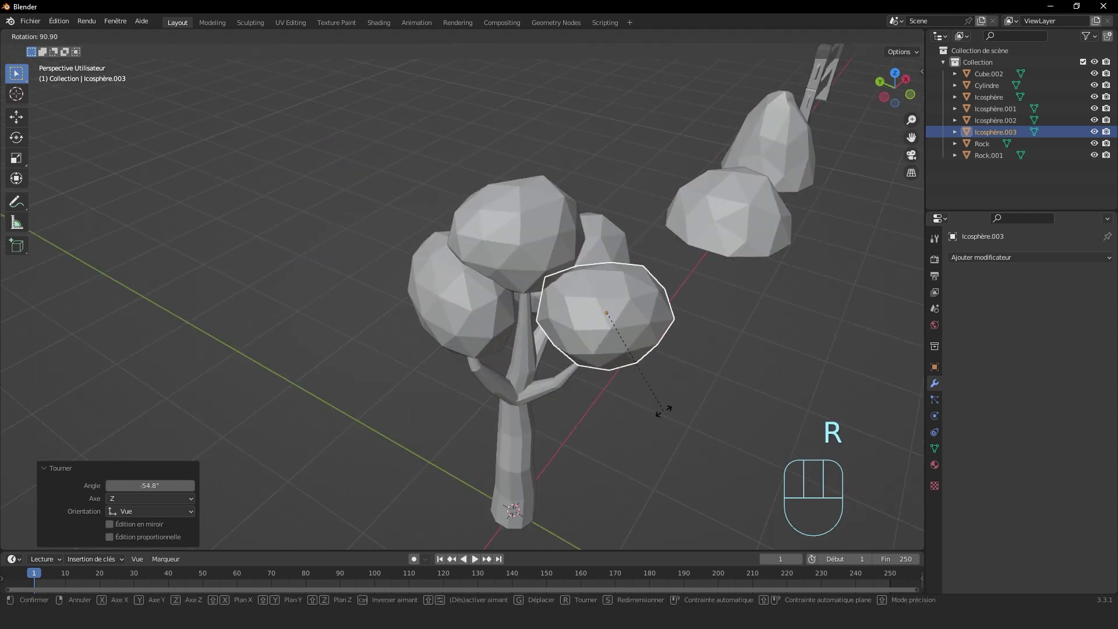
pyautogui.click(663, 407)
pyautogui.press('g')
pyautogui.click(664, 345)
# Step: Rescale the fourth foliage ball and shift it about 0.02 m along X, 0.01 m along Y and -0.03 m along Z
pyautogui.moveTo(664, 344); pyautogui.dragTo(550, 355, button='middle')
pyautogui.press('s')
pyautogui.click(554, 354)
pyautogui.press('s')
pyautogui.click(568, 324)
pyautogui.press('g')
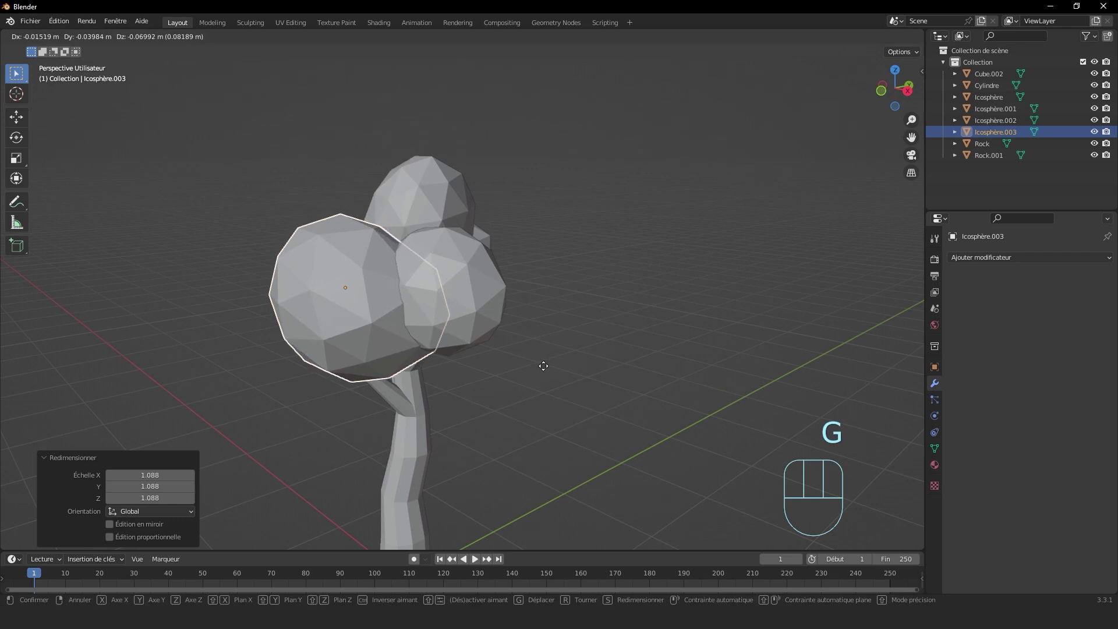
pyautogui.press('s')
pyautogui.click(524, 364)
pyautogui.press('g')
pyautogui.click(523, 361)
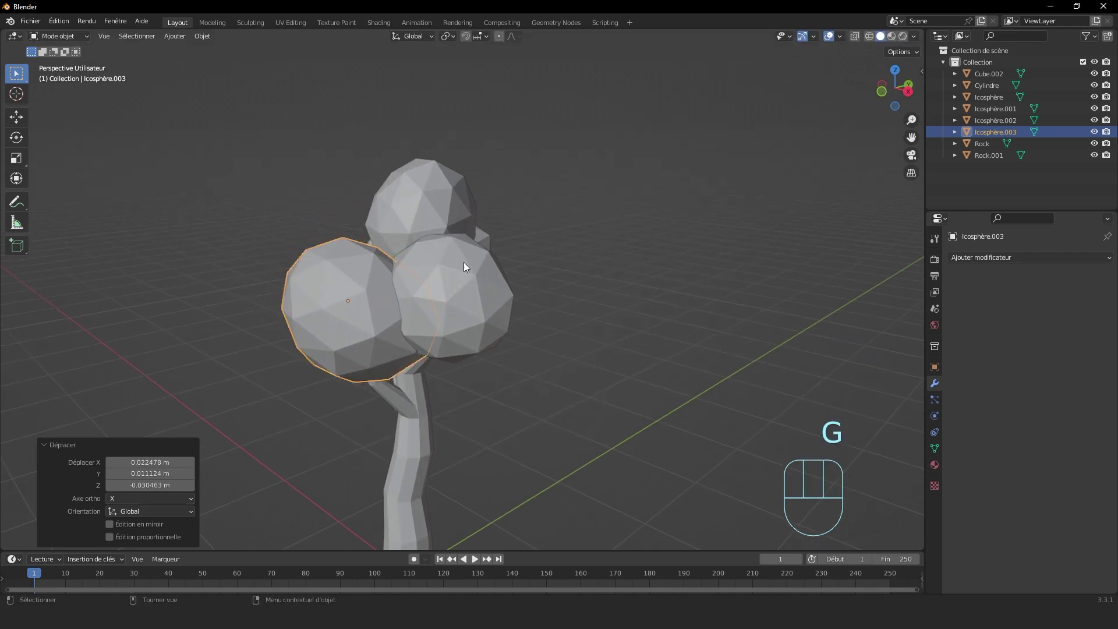
# Step: Rescale and reposition the foliage ball next to the fourth one to balance the crown
pyautogui.click(466, 259)
pyautogui.press('s')
pyautogui.click(539, 239)
pyautogui.press('g')
pyautogui.moveTo(539, 239); pyautogui.dragTo(442, 246, button='middle')
pyautogui.click(559, 264)
pyautogui.click(444, 247)
pyautogui.press('s')
pyautogui.click(557, 264)
pyautogui.moveTo(556, 265); pyautogui.dragTo(450, 298, button='middle')
pyautogui.scroll(-4, 449, 298)
pyautogui.click(449, 298)
pyautogui.scroll(5, 449, 298)
# Step: Edit the fourth foliage ball's mesh and move an upper outer vertex with proportional editing
pyautogui.click(486, 282)
pyautogui.press('Tab')
pyautogui.press('g')
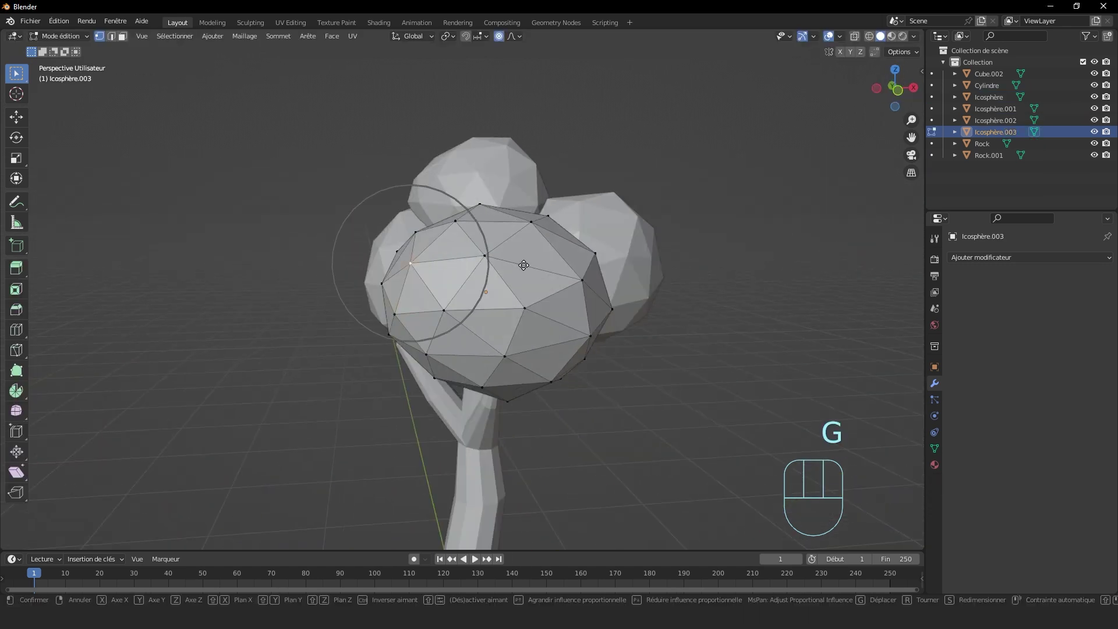
pyautogui.hotkey('ctrl', 'z')
pyautogui.moveTo(343, 289); pyautogui.dragTo(259, 291, button='middle')
pyautogui.press('g')
pyautogui.click(256, 285)
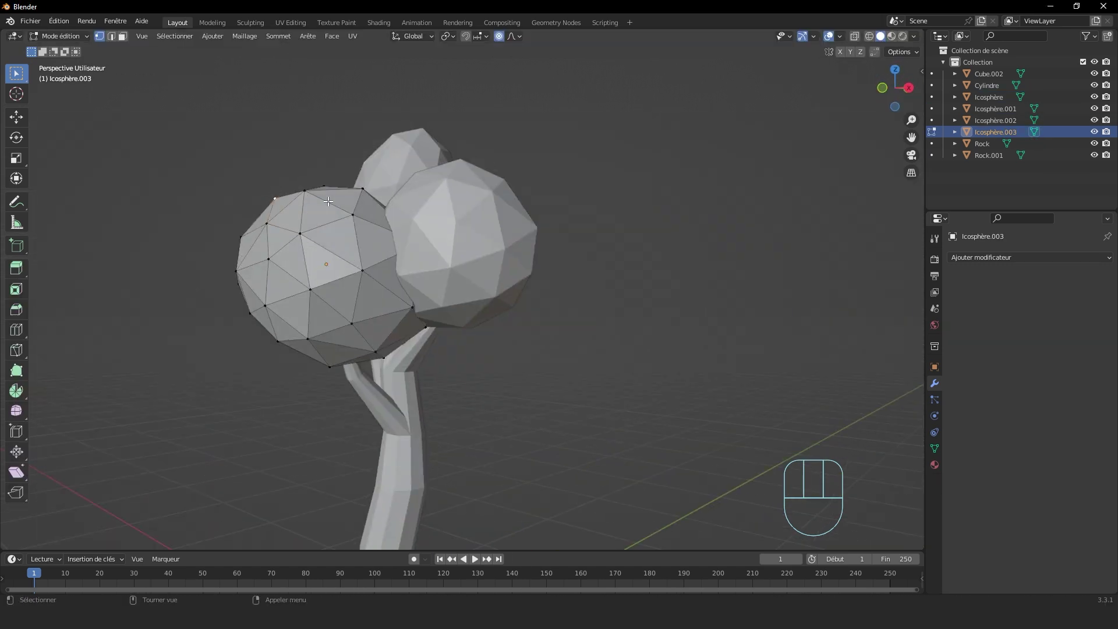
# Step: Move the vertices on the fourth ball's outer side, the last one about 0.03 m along X with proportional size 0.350
pyautogui.press('g')
pyautogui.click(325, 256)
pyautogui.moveTo(324, 256)
pyautogui.mouseDown(button='middle')
pyautogui.moveTo(421, 244)
pyautogui.moveTo(629, 269)
pyautogui.moveTo(330, 273)
pyautogui.mouseUp(button='middle')
pyautogui.press('g')
pyautogui.click(634, 269)
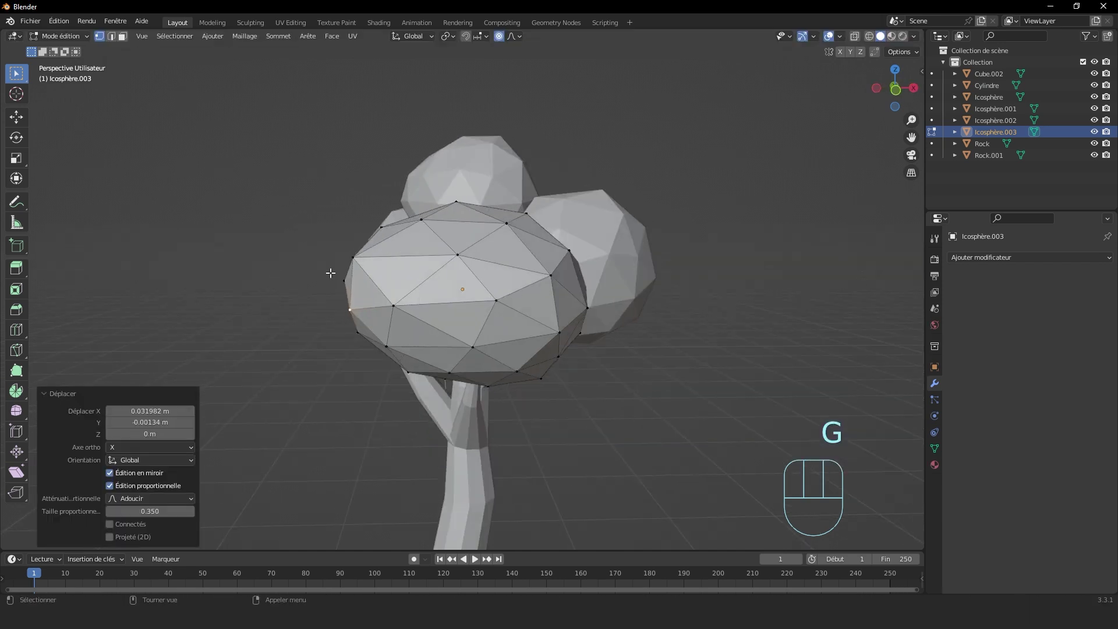
# Step: Reshape the side of the fourth ball facing its neighbour by moving vertices inward, one about 0.08 m toward negative X
pyautogui.click(589, 310)
pyautogui.press('g')
pyautogui.click(640, 302)
pyautogui.click(553, 277)
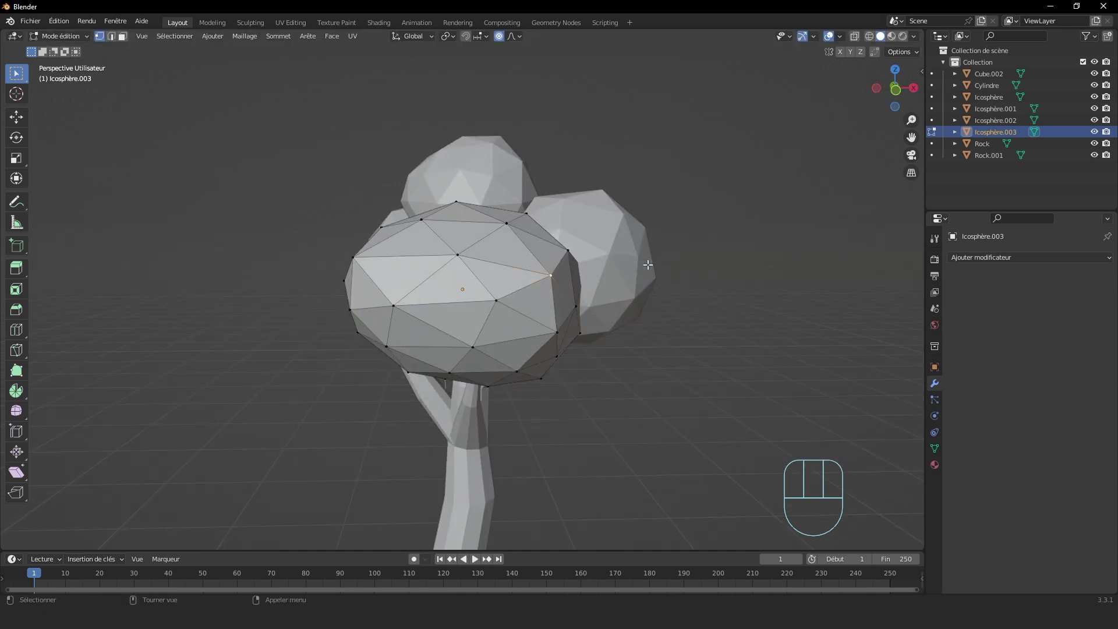
pyautogui.scroll(-3, 663, 258)
pyautogui.press('g')
pyautogui.click(599, 275)
pyautogui.scroll(4, 599, 271)
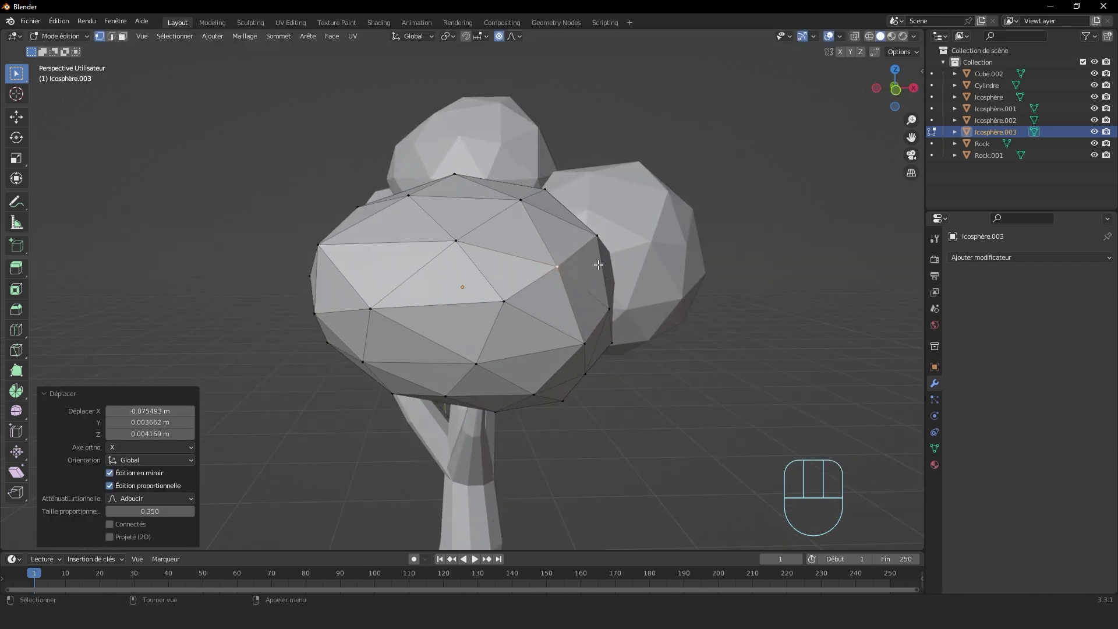
pyautogui.press('g')
pyautogui.click(640, 228)
# Step: Move two upper side vertices of the fourth foliage ball with proportional editing
pyautogui.moveTo(640, 228); pyautogui.dragTo(504, 221, button='middle')
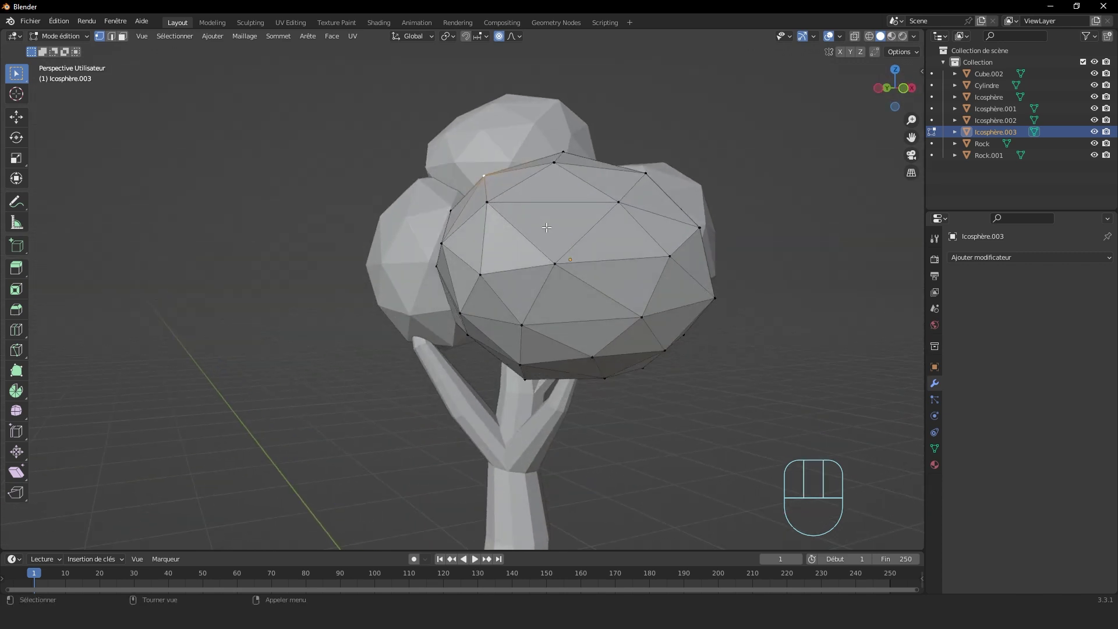
pyautogui.press('g')
pyautogui.click(502, 219)
pyautogui.click(502, 219)
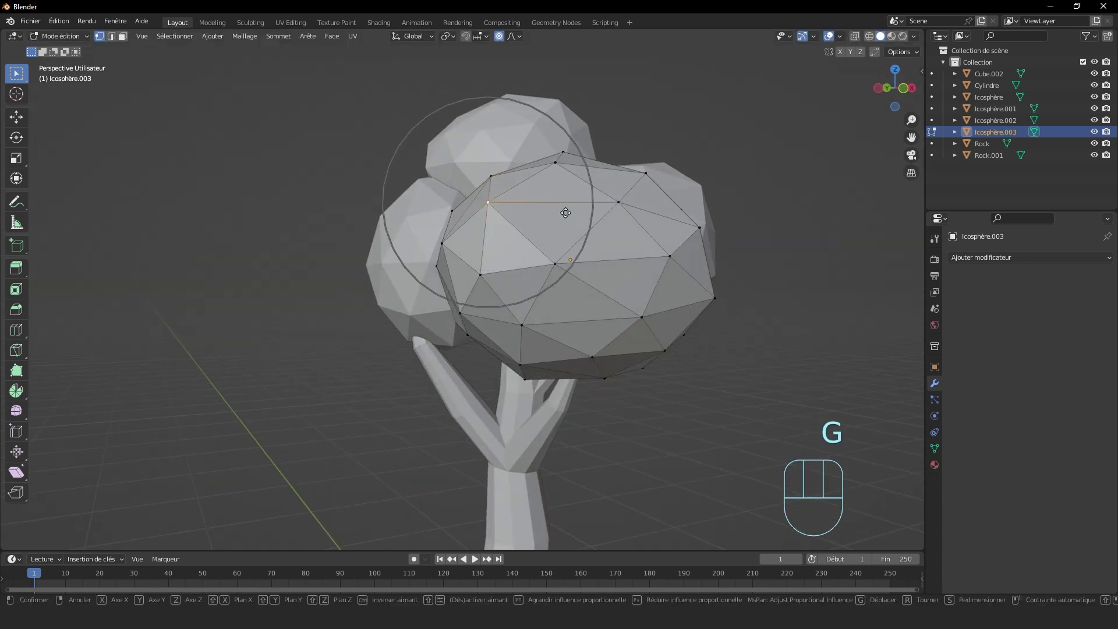
pyautogui.click(565, 212)
# Step: Move two more side vertices of the fourth ball, the last about 0.04 m toward negative X and 0.01 m along Y
pyautogui.moveTo(566, 213); pyautogui.dragTo(466, 248, button='middle')
pyautogui.click(455, 290)
pyautogui.moveTo(460, 289); pyautogui.dragTo(556, 250, button='middle')
pyautogui.press('g')
pyautogui.click(602, 281)
pyautogui.click(563, 229)
pyautogui.press('g')
pyautogui.click(557, 279)
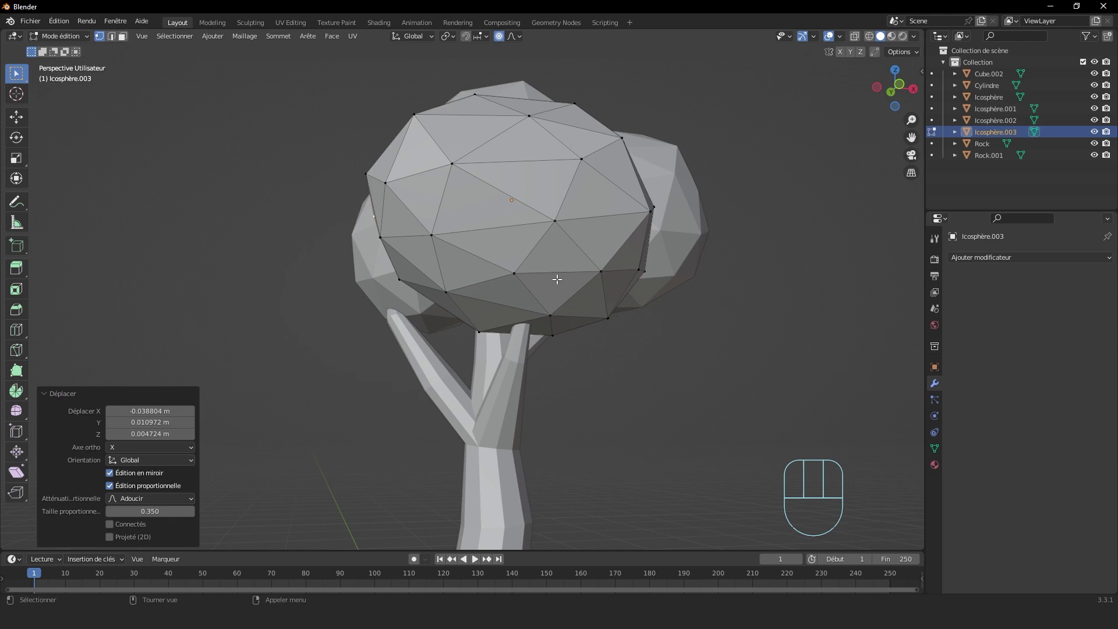
# Step: Check the fourth ball's underside and pull a side vertex about 0.08 m along Y with proportional editing
pyautogui.click(551, 316)
pyautogui.moveTo(551, 316); pyautogui.dragTo(617, 296, button='middle')
pyautogui.click(529, 234)
pyautogui.moveTo(529, 234); pyautogui.dragTo(652, 209, button='middle')
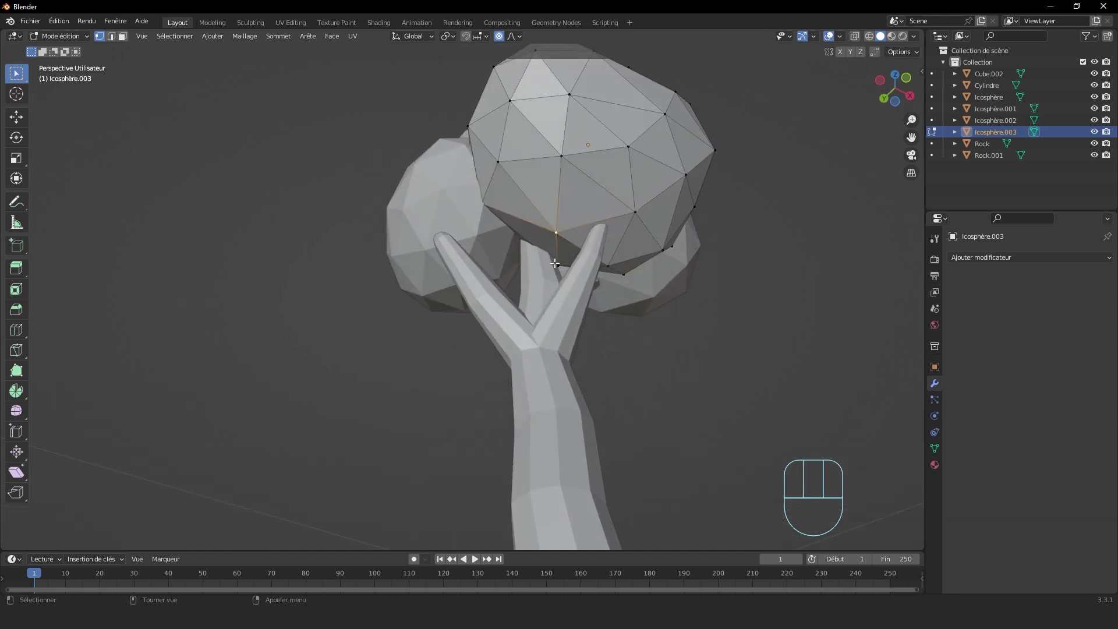
pyautogui.moveTo(554, 263); pyautogui.dragTo(669, 267, button='middle')
pyautogui.moveTo(603, 282); pyautogui.dragTo(699, 344, button='middle')
pyautogui.scroll(3, 699, 344)
pyautogui.moveTo(356, 302); pyautogui.dragTo(301, 277, button='middle')
pyautogui.moveTo(407, 293); pyautogui.dragTo(537, 254, button='middle')
pyautogui.press('g')
pyautogui.click(514, 287)
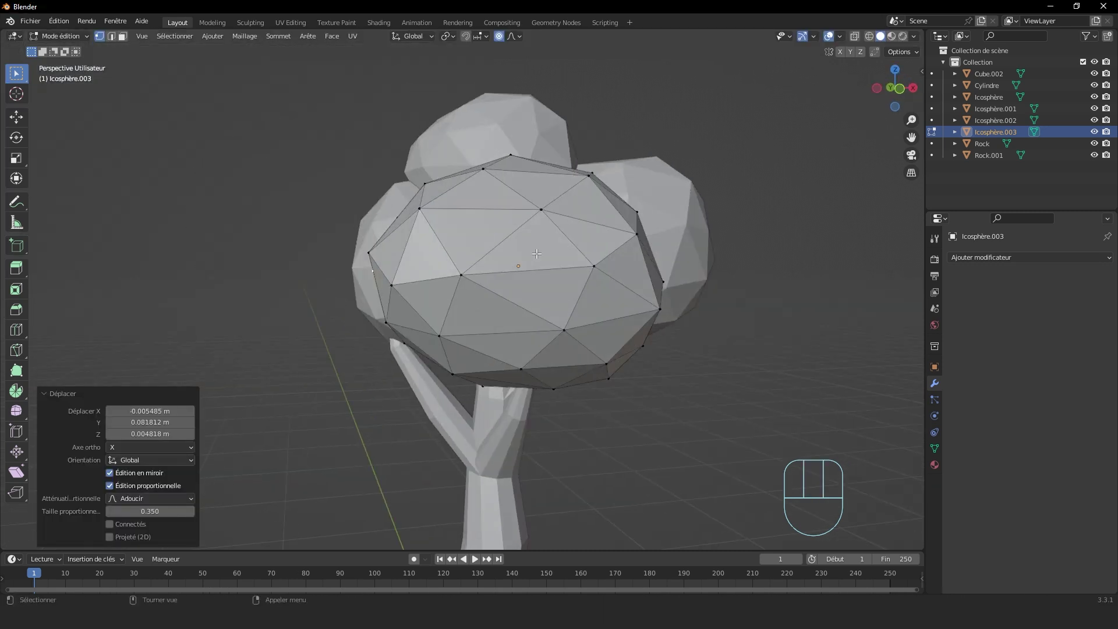
# Step: Pull the fourth ball's vertex beside the neighbouring ball about 0.06 m along Y and 0.02 m toward negative X
pyautogui.moveTo(536, 171); pyautogui.dragTo(885, 402, button='middle')
pyautogui.click(519, 361)
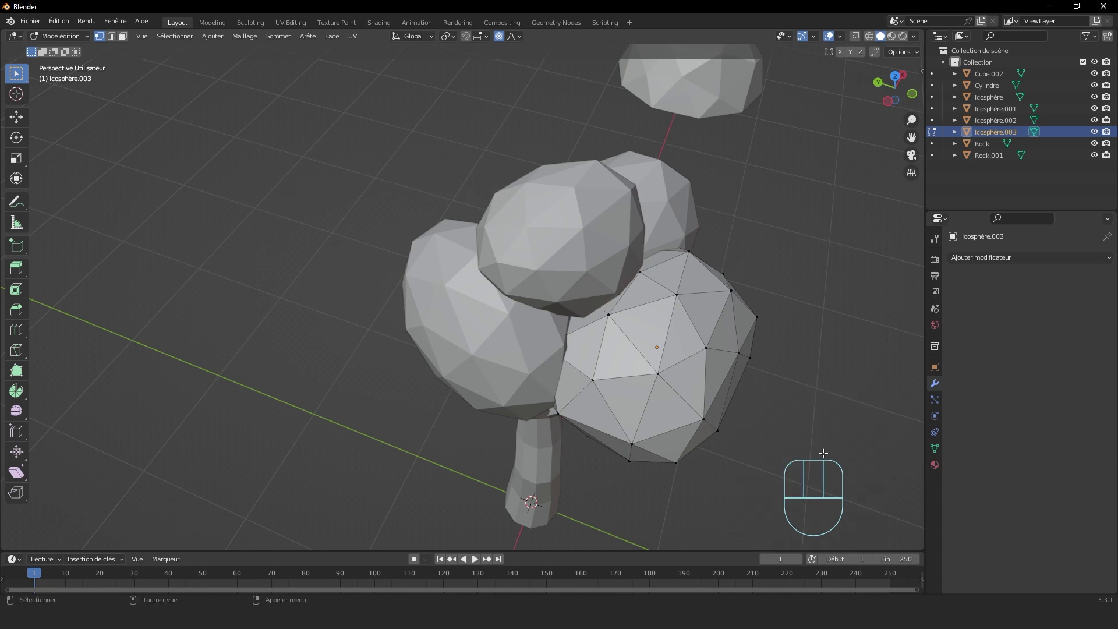
pyautogui.moveTo(859, 440); pyautogui.dragTo(859, 442)
pyautogui.moveTo(756, 348); pyautogui.dragTo(624, 270, button='middle')
pyautogui.press('g')
pyautogui.click(639, 274)
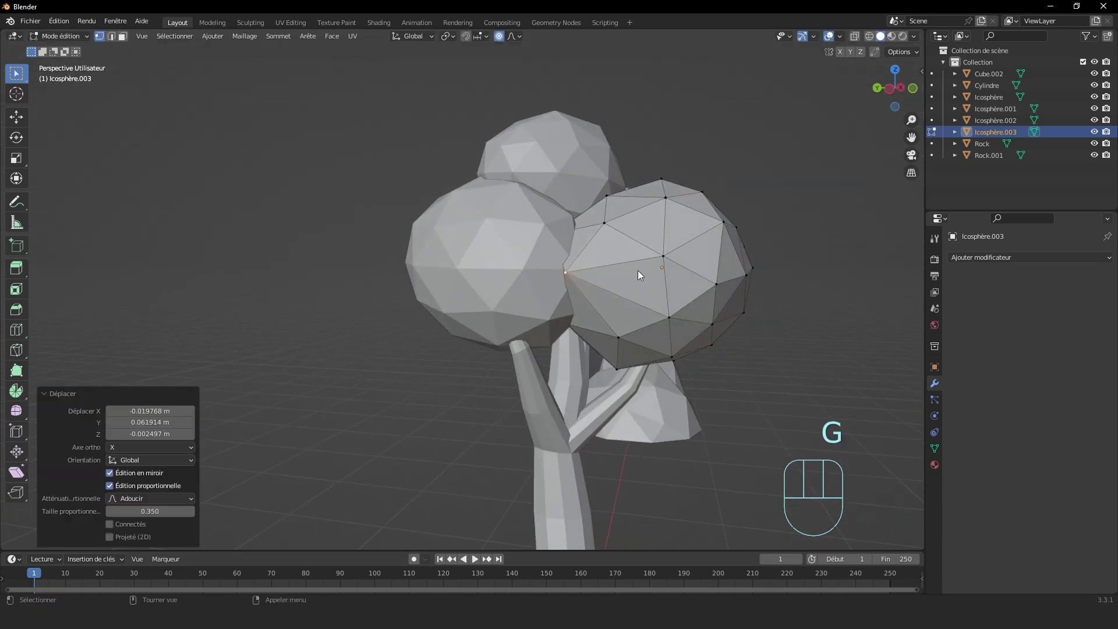
# Step: Move two further vertices of the fourth foliage ball with proportional editing to make its shape less regular
pyautogui.press('Tab')
pyautogui.moveTo(707, 272); pyautogui.dragTo(650, 311, button='middle')
pyautogui.press('Tab')
pyautogui.press('g')
pyautogui.click(734, 235)
pyautogui.press('Tab')
pyautogui.press('Tab')
pyautogui.press('g')
pyautogui.click(747, 252)
# Step: Move the fourth ball's protruding side vertex about 0.06 m along X and 0.08 m along Y, then fine-tune its position
pyautogui.click(641, 270)
pyautogui.moveTo(641, 271); pyautogui.dragTo(812, 260, button='middle')
pyautogui.press('g')
pyautogui.click(758, 260)
pyautogui.press('g')
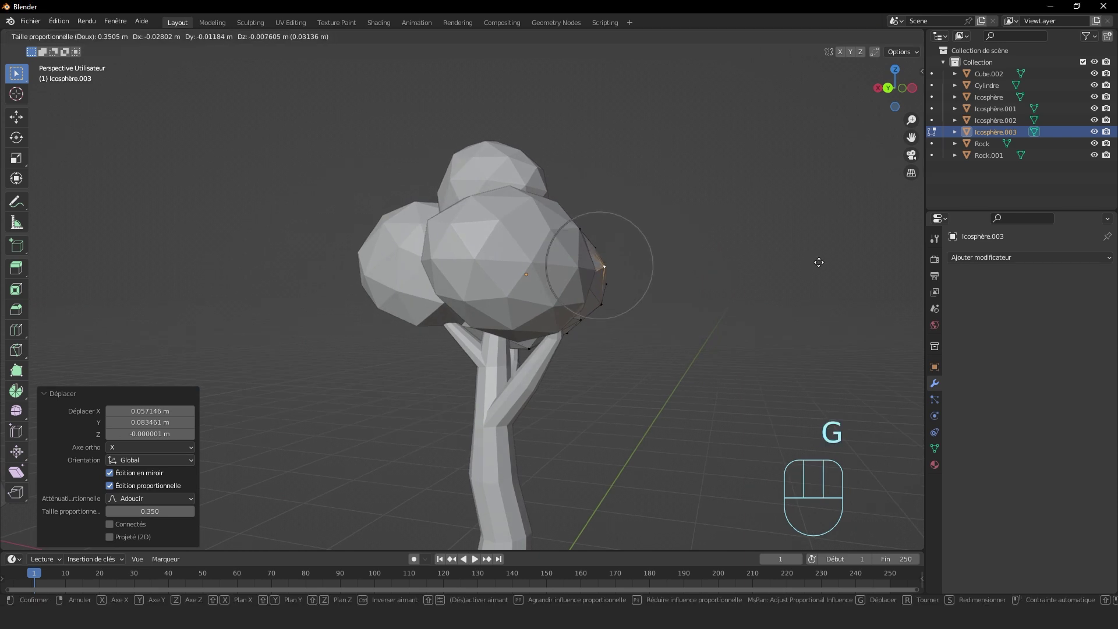
pyautogui.click(818, 262)
# Step: Move the trunk and all four foliage balls together along X to stand beyond the fence
pyautogui.press('g')
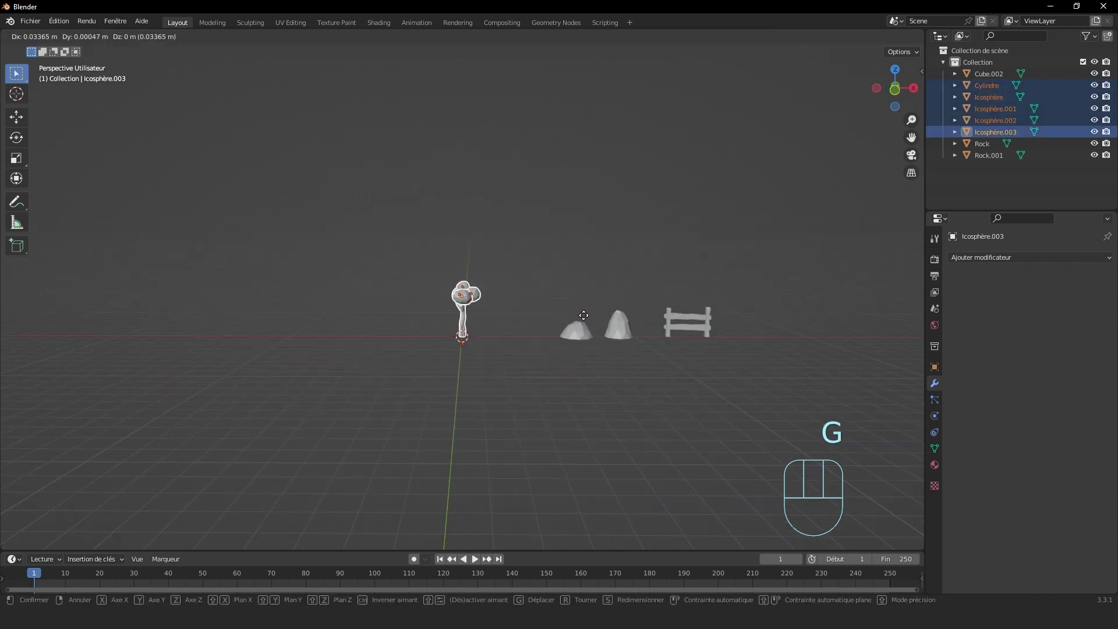
pyautogui.press('x')
pyautogui.click(652, 319)
pyautogui.keyDown('shift'); pyautogui.moveTo(731, 299); pyautogui.dragTo(633, 312, button='middle'); pyautogui.keyUp('shift')
pyautogui.press('g')
pyautogui.press('x')
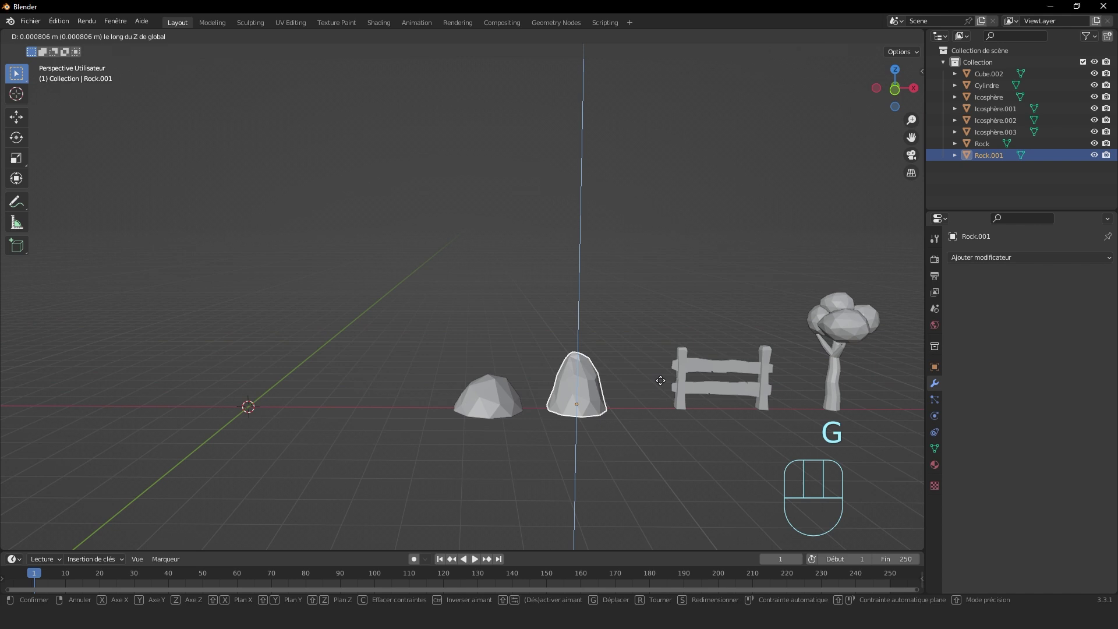
# Step: Move the taller rock along X toward the fence to even out the spacing between the assets
pyautogui.press('x')
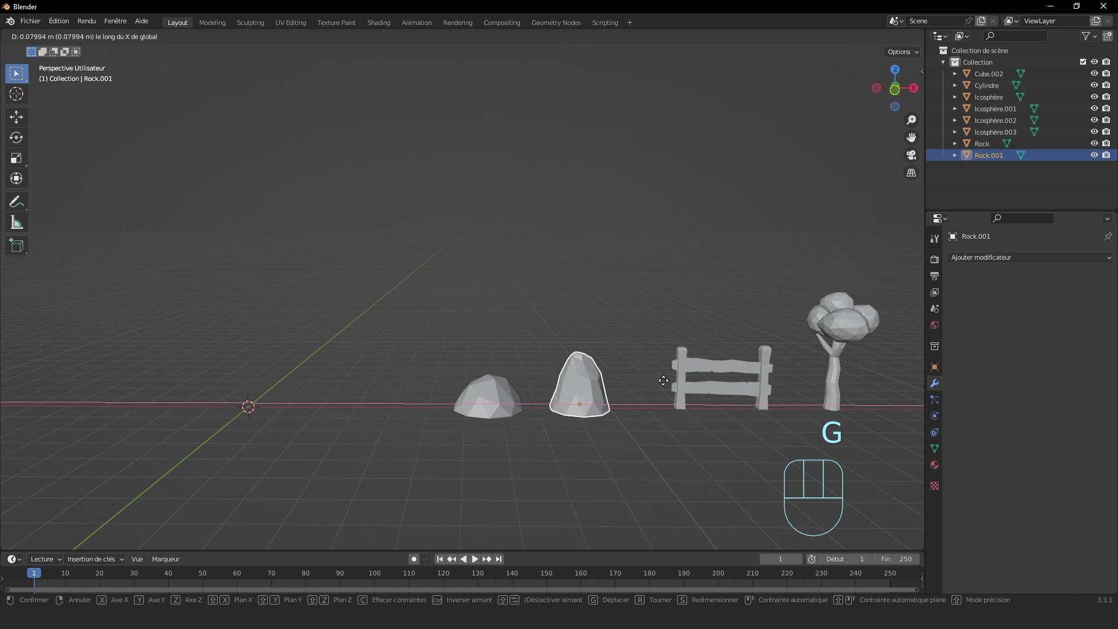
pyautogui.click(673, 383)
pyautogui.moveTo(470, 334); pyautogui.dragTo(635, 441)
pyautogui.click(514, 373)
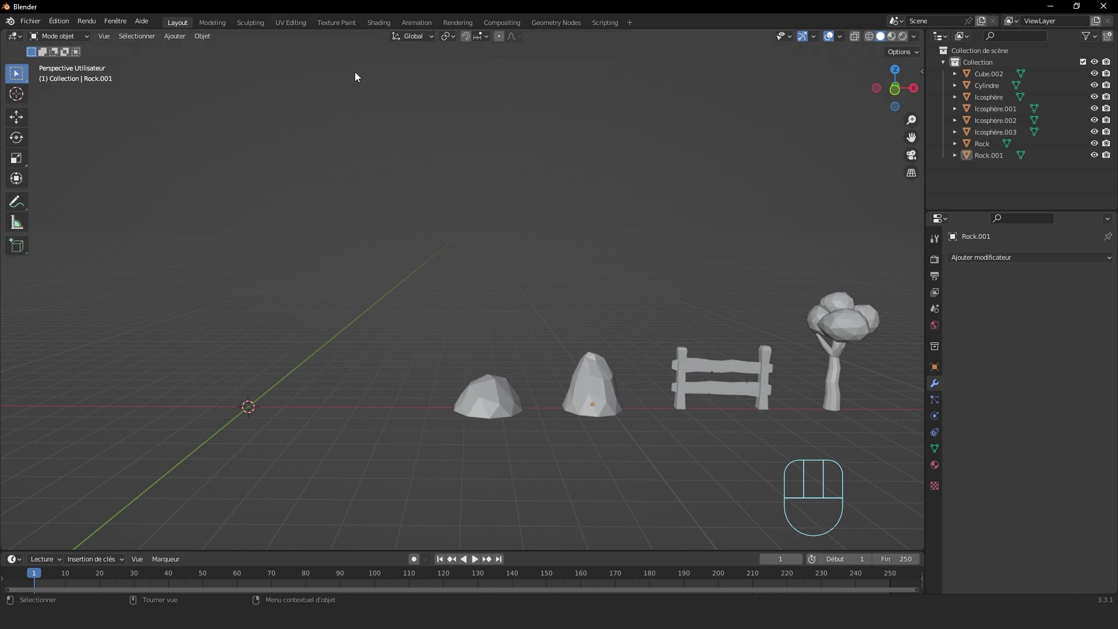
# Step: Examine the row of assets and the tree's individual foliage balls from a slightly higher angle
pyautogui.keyDown('shift'); pyautogui.moveTo(580, 263); pyautogui.dragTo(462, 292, button='middle'); pyautogui.keyUp('shift')
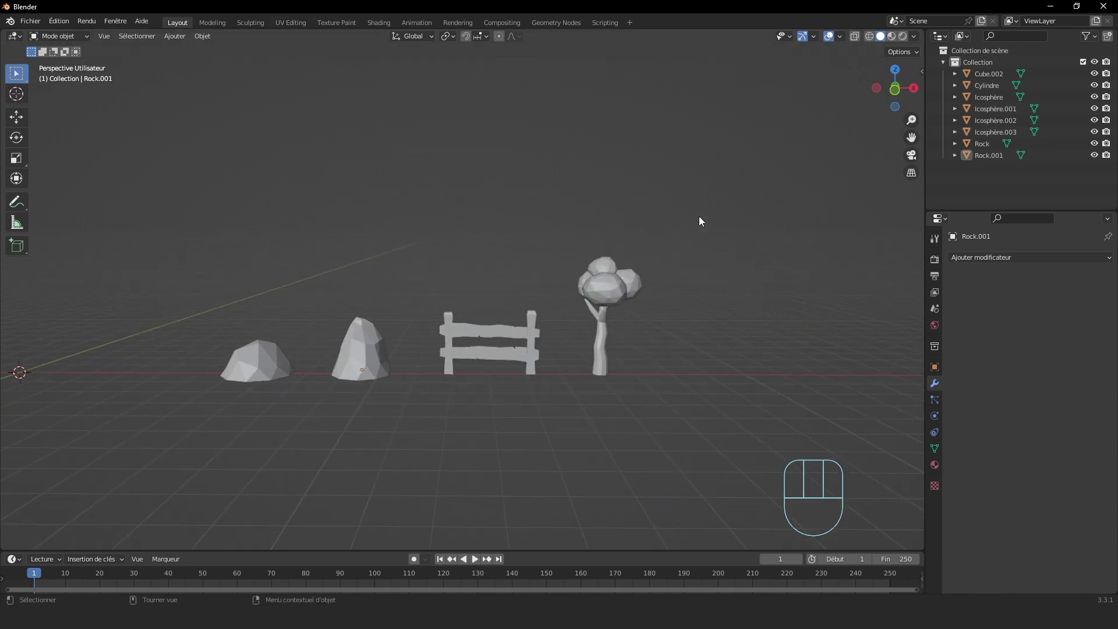
pyautogui.press('a')
pyautogui.click(700, 256)
pyautogui.moveTo(682, 245); pyautogui.dragTo(555, 376)
pyautogui.click(715, 284)
pyautogui.click(626, 271)
pyautogui.click(606, 285)
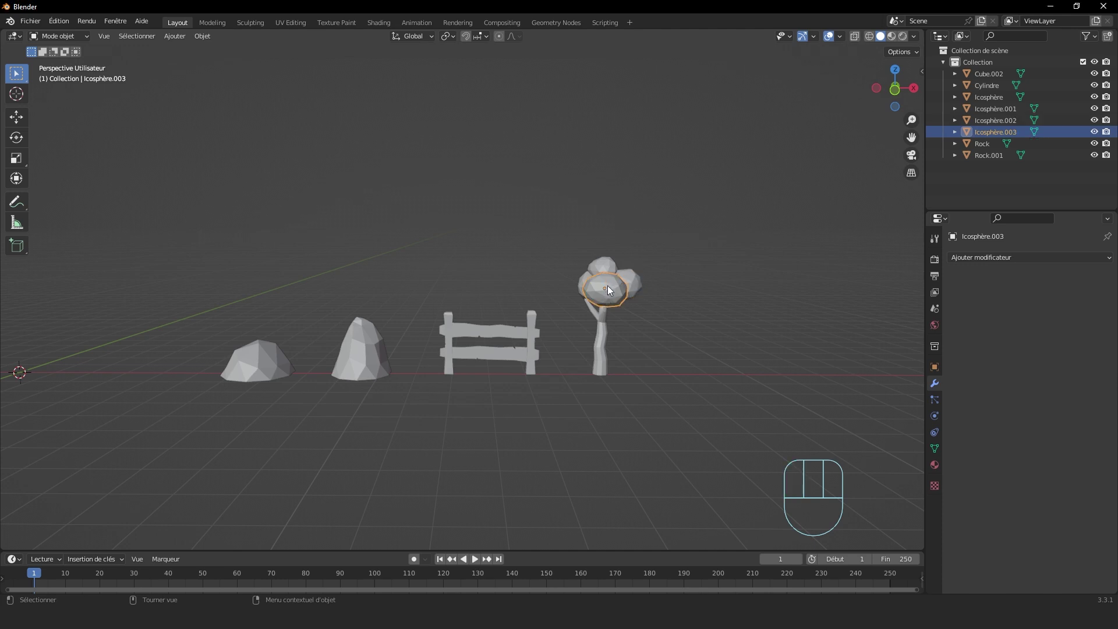
pyautogui.click(600, 265)
pyautogui.click(580, 283)
pyautogui.moveTo(710, 278); pyautogui.dragTo(601, 277, button='middle')
pyautogui.click(552, 360)
pyautogui.click(547, 344)
pyautogui.click(516, 369)
pyautogui.click(562, 369)
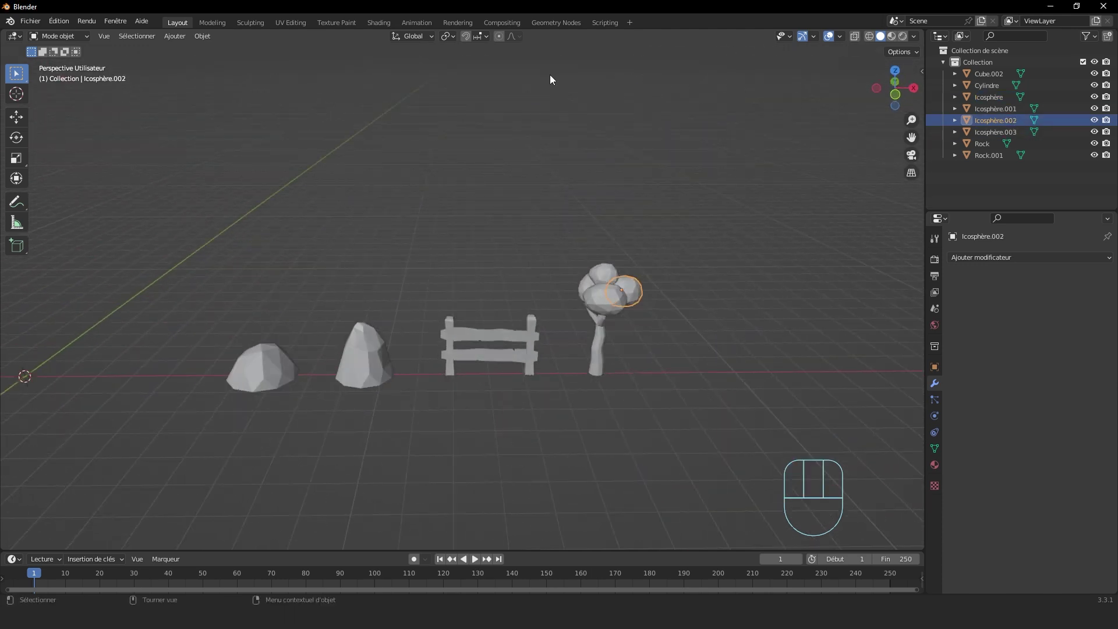
# Step: Switch the viewport shading to material preview and clear the selection
pyautogui.press('z')
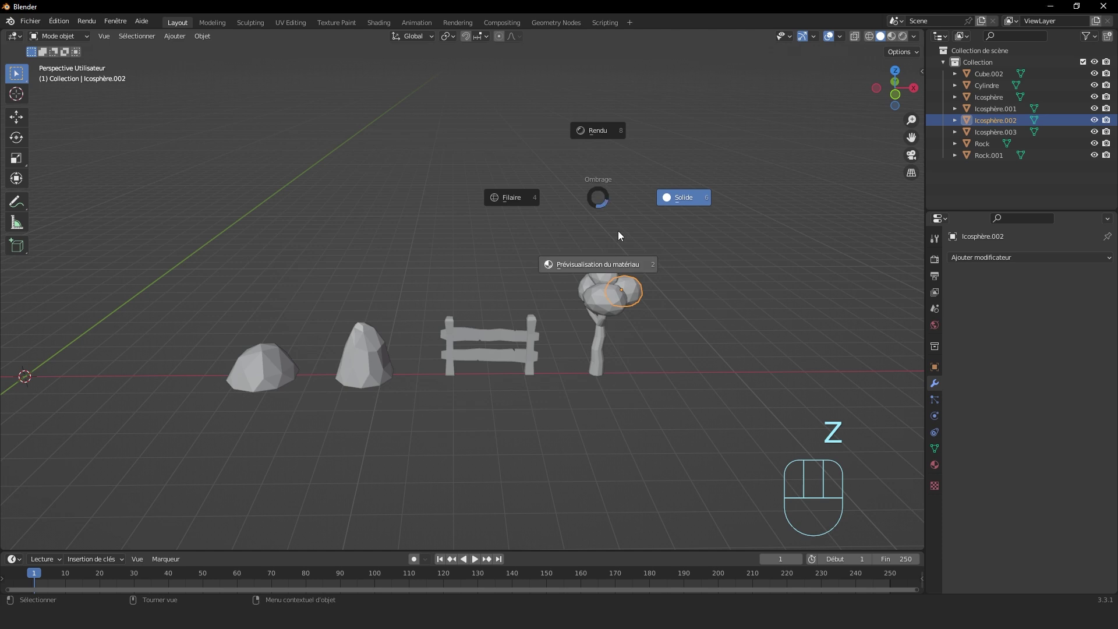
pyautogui.click(609, 264)
pyautogui.click(555, 264)
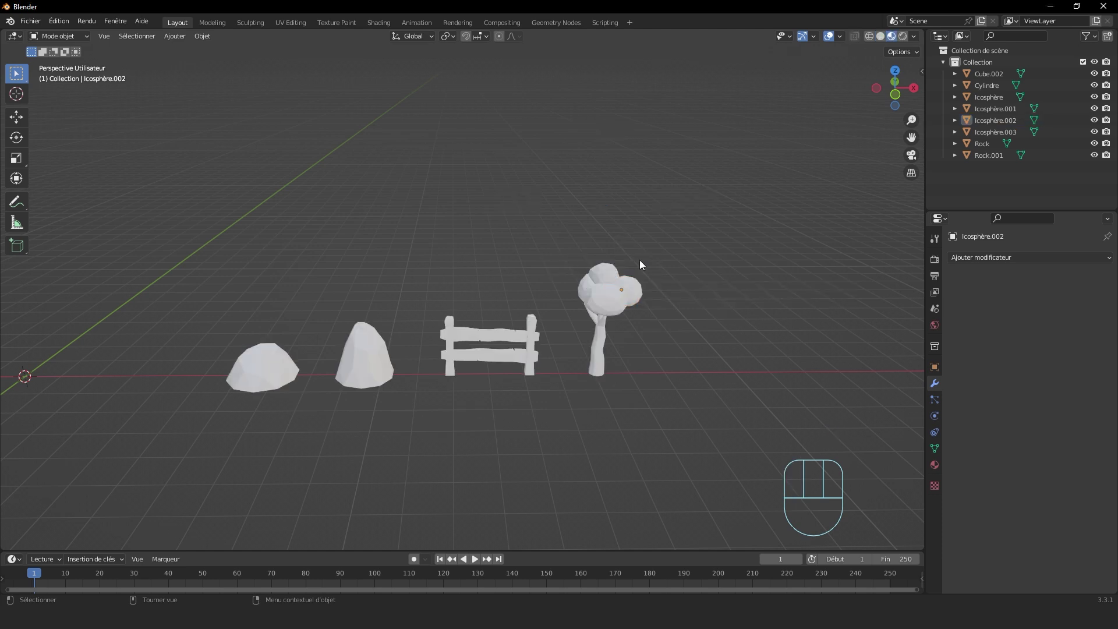
# Step: Join the trunk and all four foliage balls into a single object
pyautogui.keyDown('shift'); pyautogui.moveTo(699, 235); pyautogui.dragTo(587, 192, button='middle'); pyautogui.keyUp('shift')
pyautogui.moveTo(587, 192); pyautogui.dragTo(445, 376)
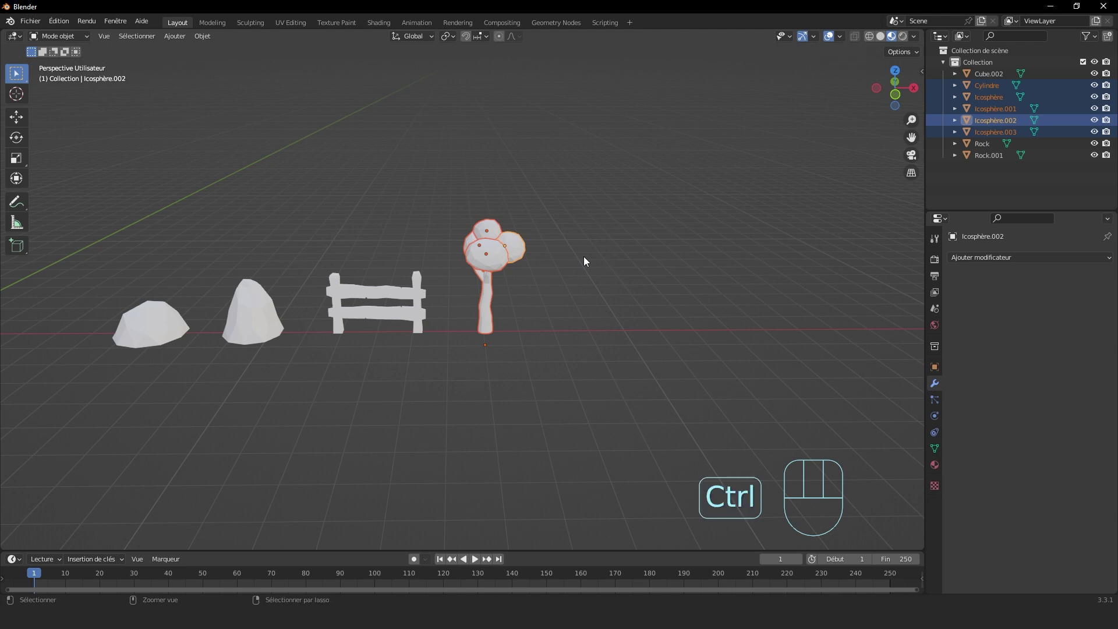
pyautogui.hotkey('ctrl', 'j')
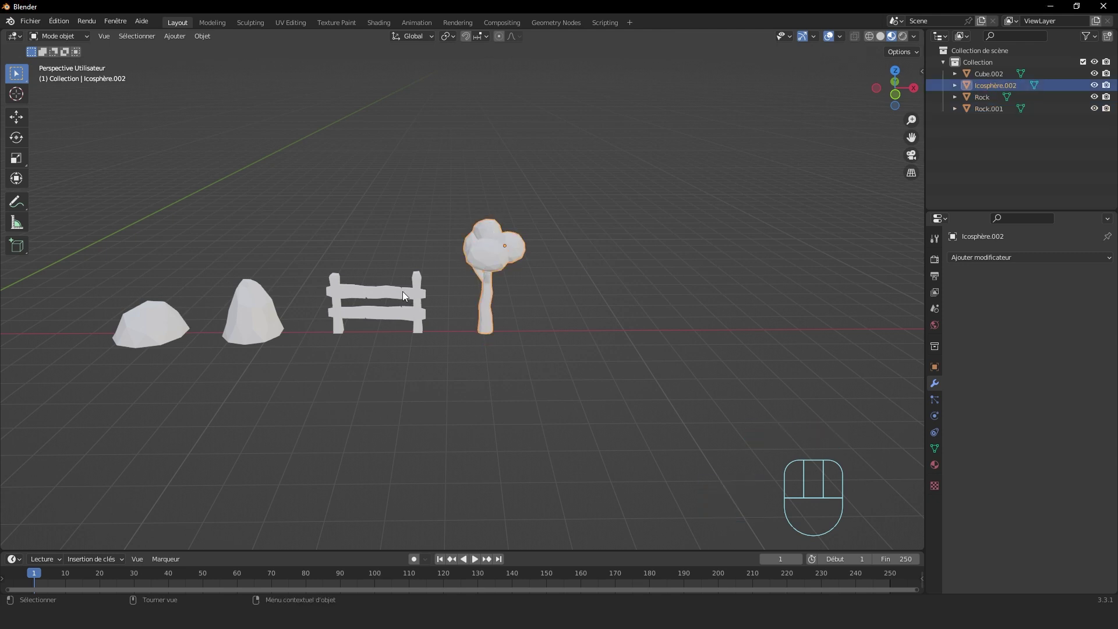
# Step: Rename the joined tree object as Tree and the fence object as Fence
pyautogui.click(403, 291)
pyautogui.click(1000, 86)
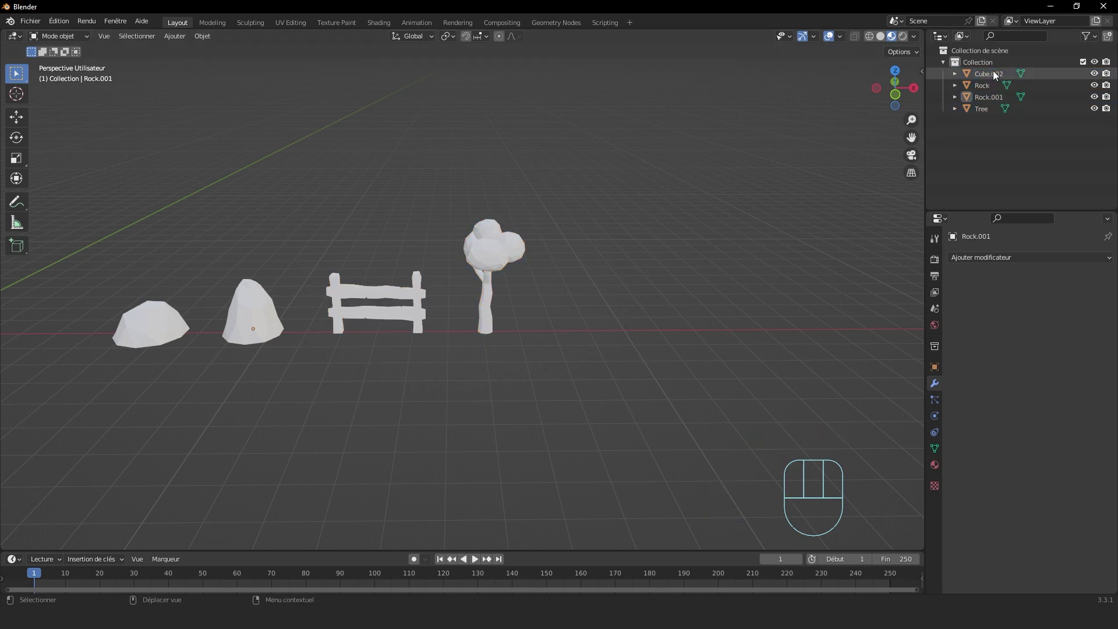
pyautogui.click(993, 73)
pyautogui.doubleClick(992, 71)
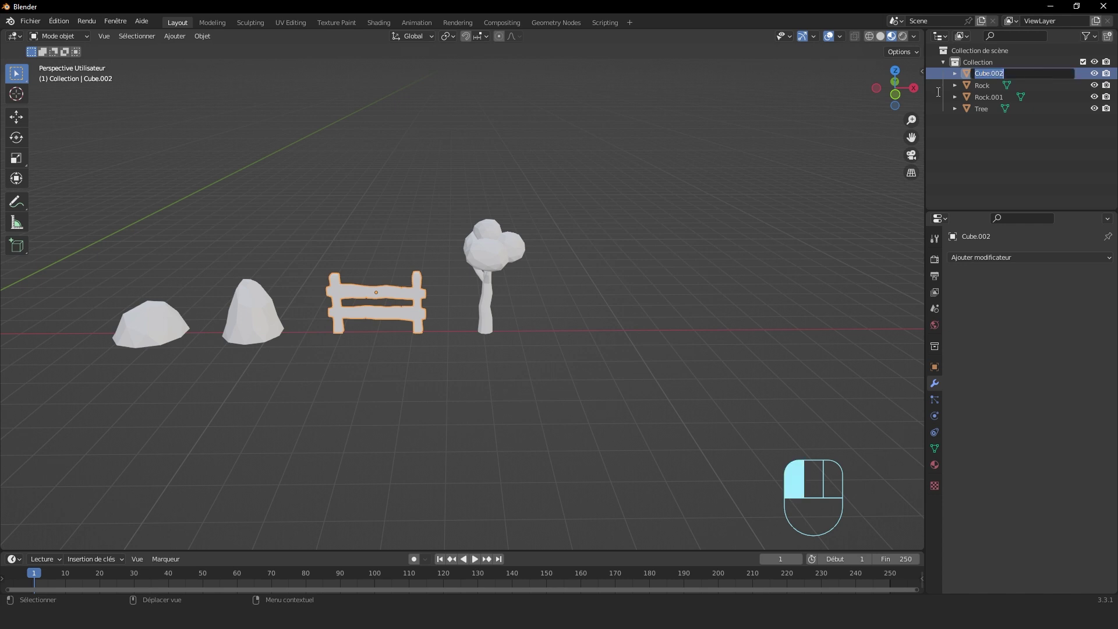
pyautogui.write('Febr')
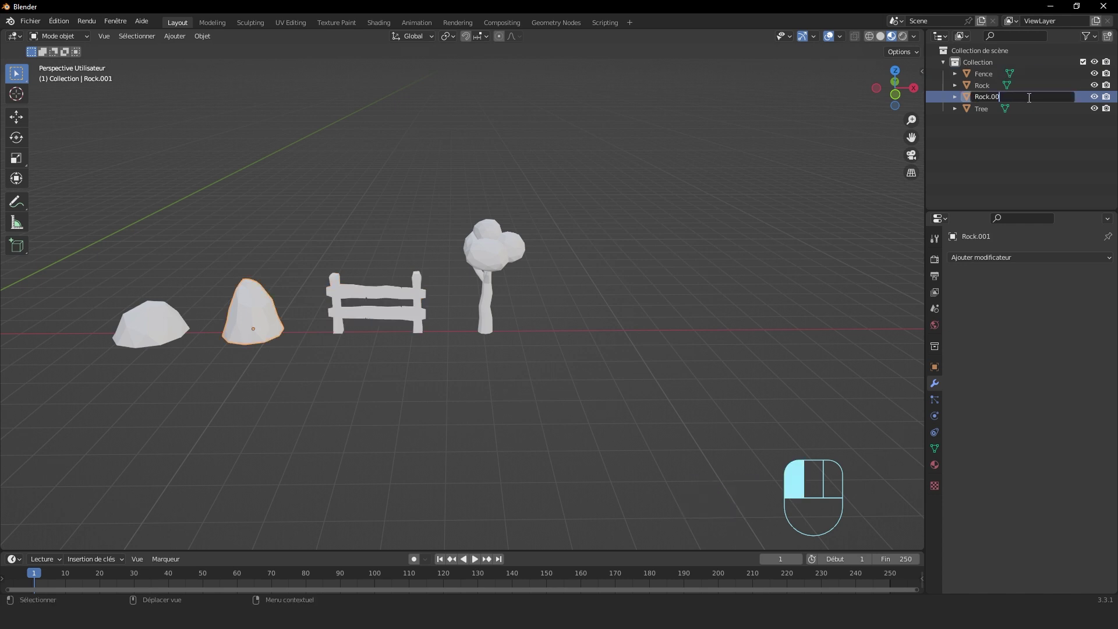
# Step: Rename the taller rock object as Rock1
pyautogui.press('BackSpace')
pyautogui.press('BackSpace')
pyautogui.press('Return')
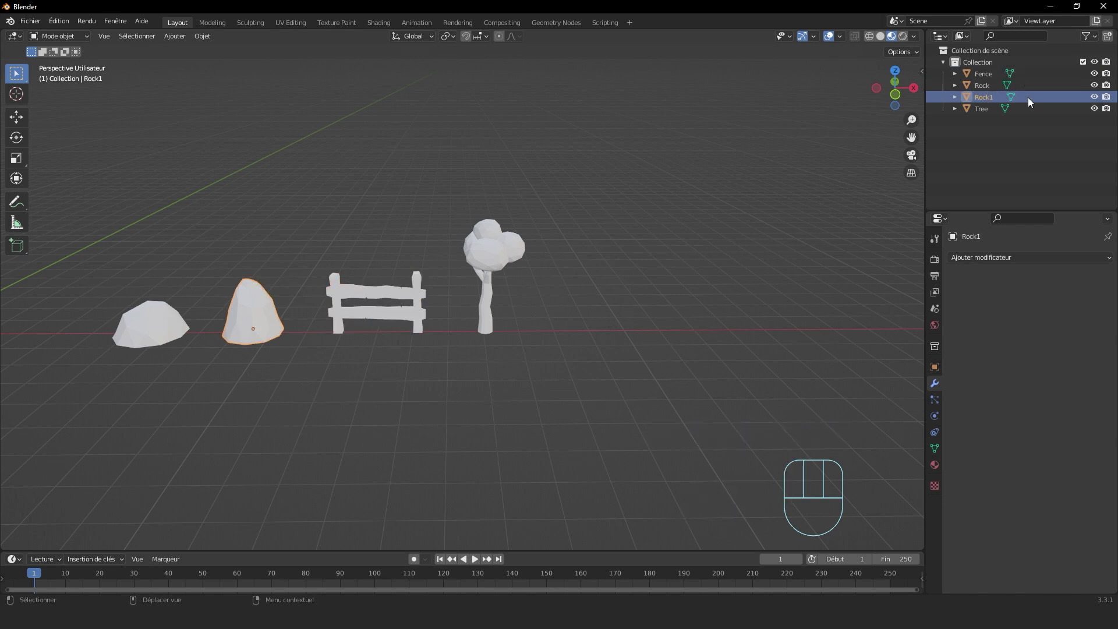
pyautogui.keyDown('shift'); pyautogui.moveTo(499, 213); pyautogui.dragTo(746, 185, button='middle'); pyautogui.keyUp('shift')
pyautogui.press('a')
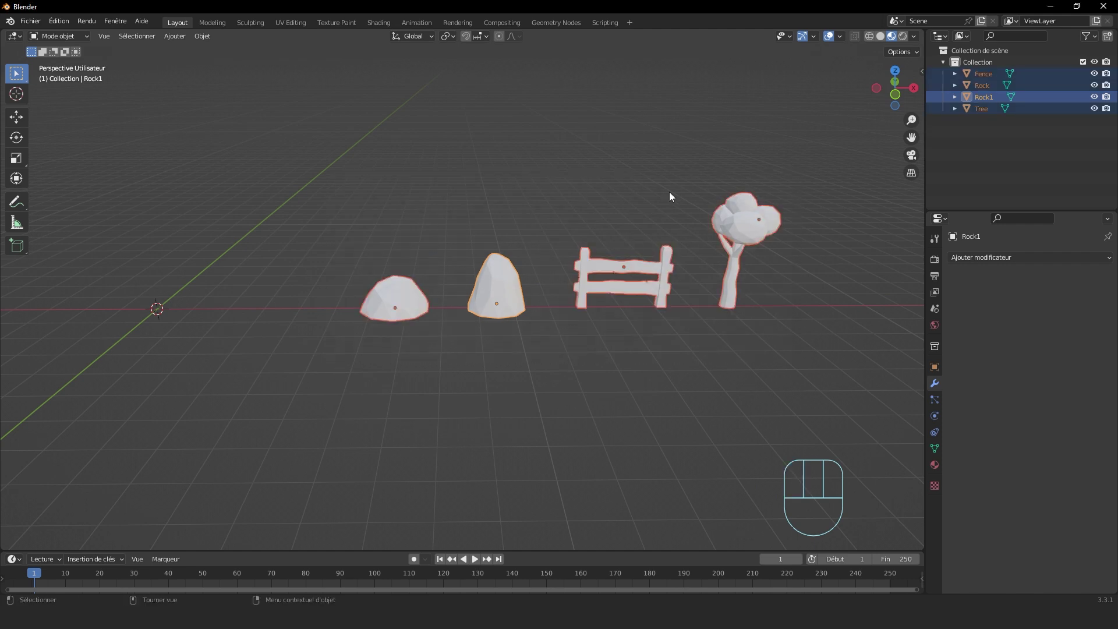
pyautogui.click(669, 192)
pyautogui.click(752, 221)
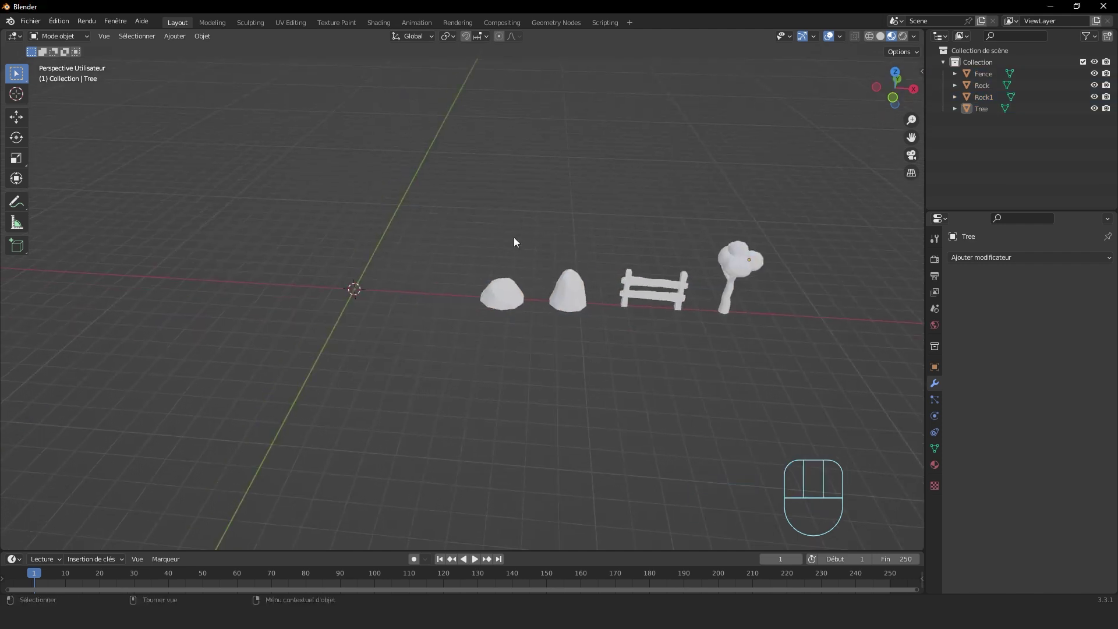
# Step: Create a new material for the smaller rock
pyautogui.scroll(5, 541, 268)
pyautogui.click(568, 301)
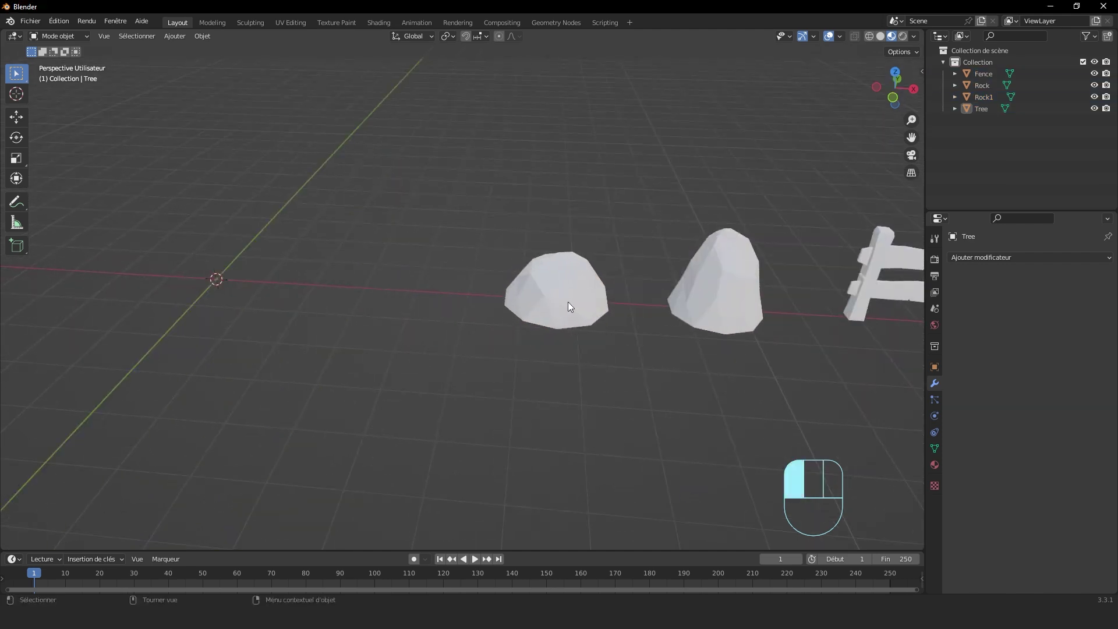
pyautogui.moveTo(568, 301); pyautogui.dragTo(948, 481, button='middle')
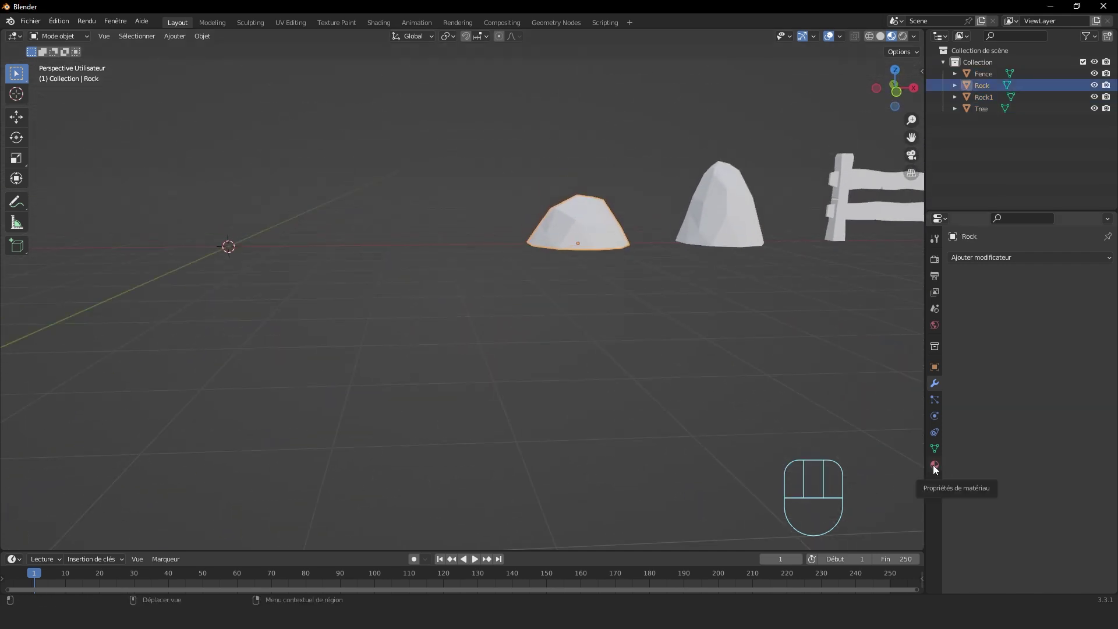
pyautogui.click(933, 465)
pyautogui.click(934, 400)
pyautogui.click(935, 415)
pyautogui.click(934, 432)
pyautogui.click(934, 448)
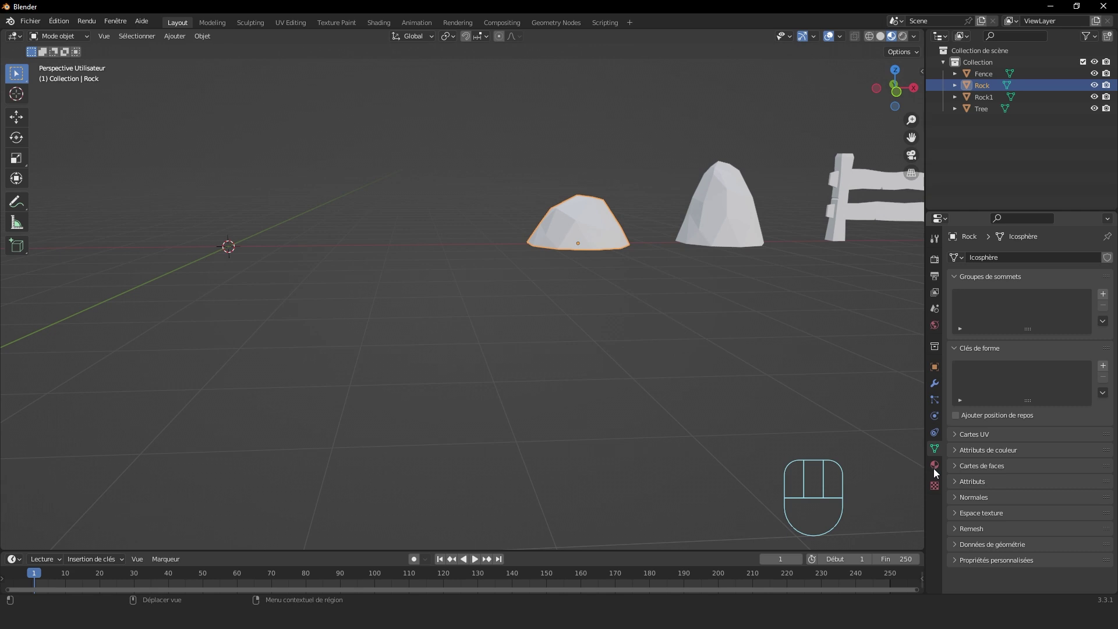
pyautogui.click(934, 464)
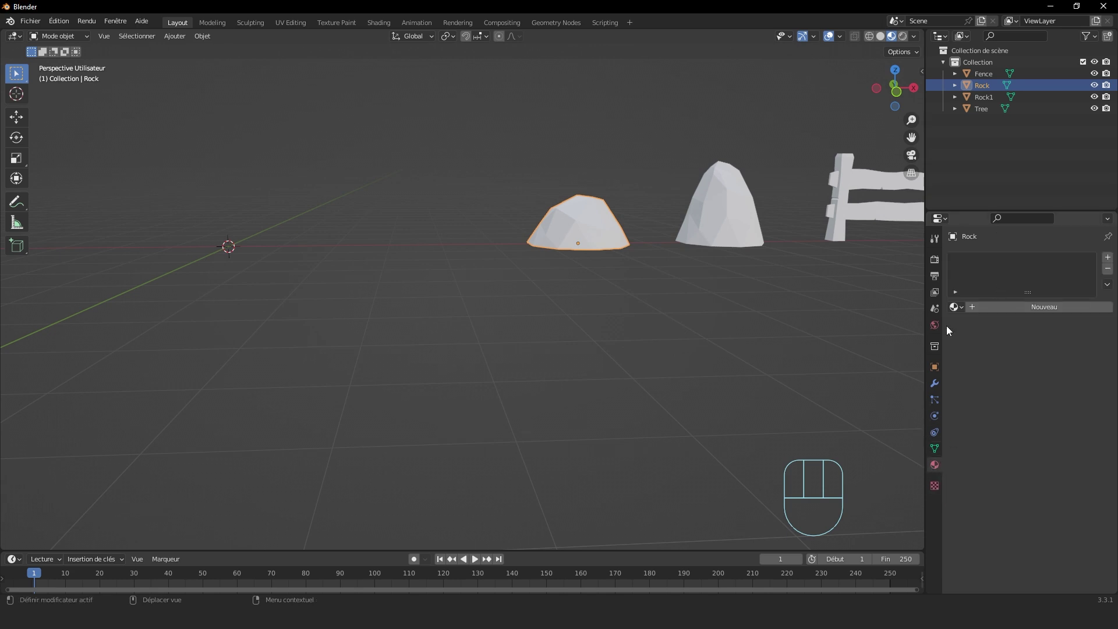
pyautogui.click(955, 307)
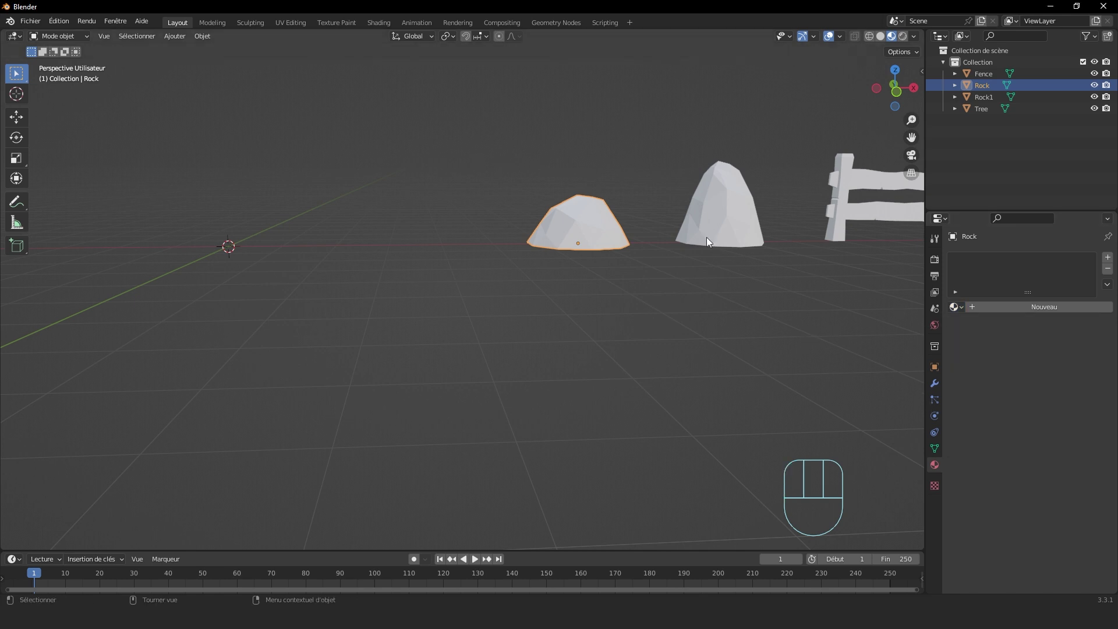
pyautogui.click(1007, 309)
# Step: Link an image texture to the rock material's base color and load Color_Palette.png into it
pyautogui.click(1019, 407)
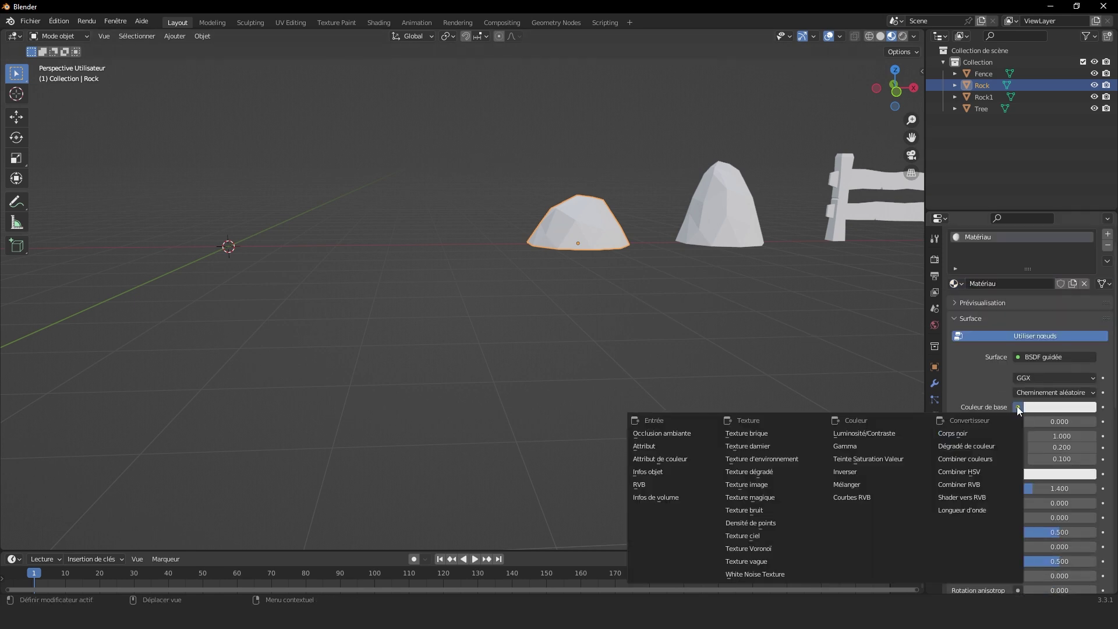
pyautogui.click(751, 484)
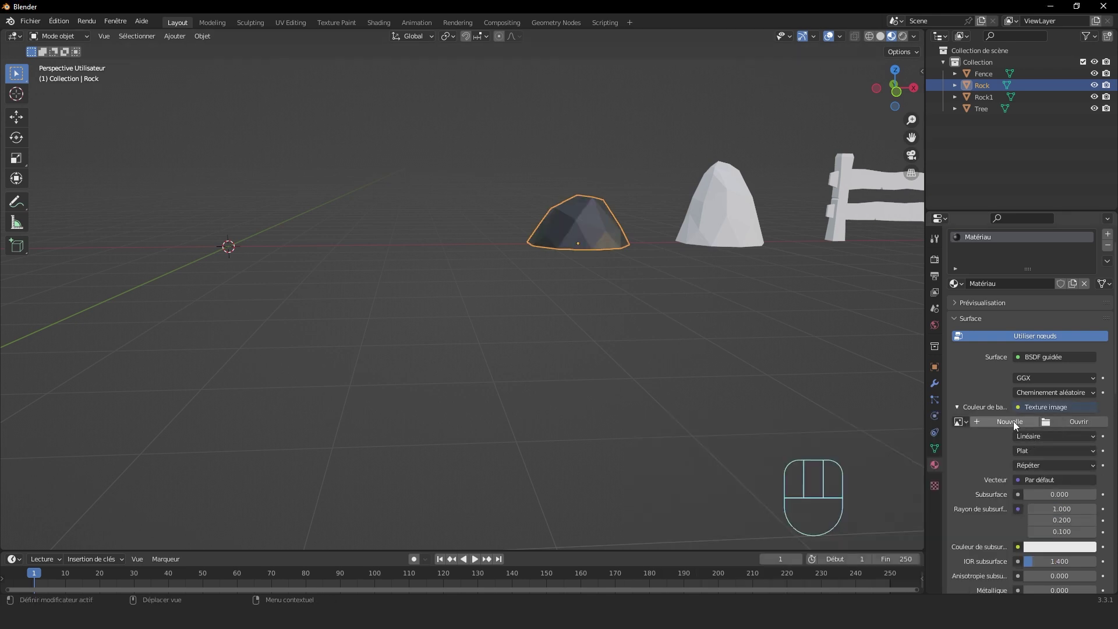
pyautogui.click(1048, 422)
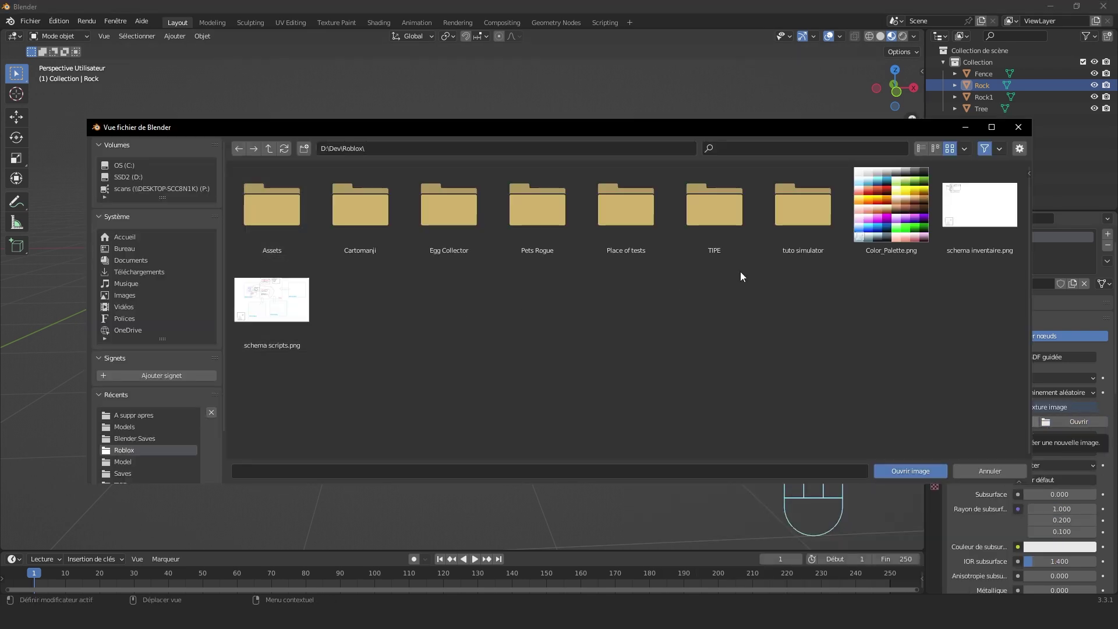
pyautogui.click(903, 216)
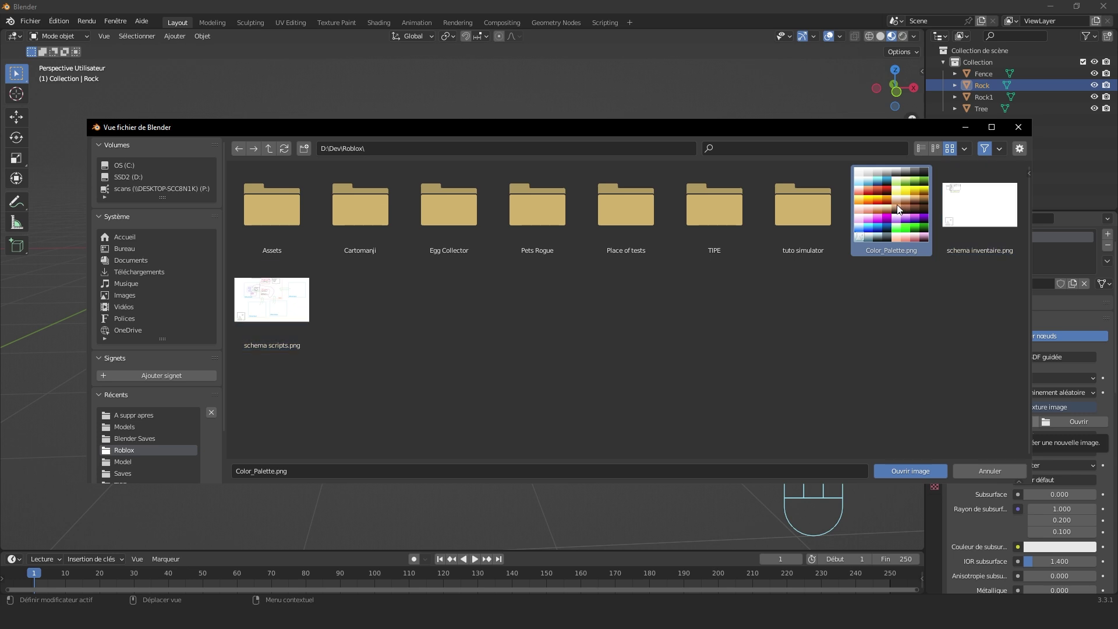
pyautogui.doubleClick(898, 210)
pyautogui.moveTo(909, 212); pyautogui.dragTo(614, 299, button='middle')
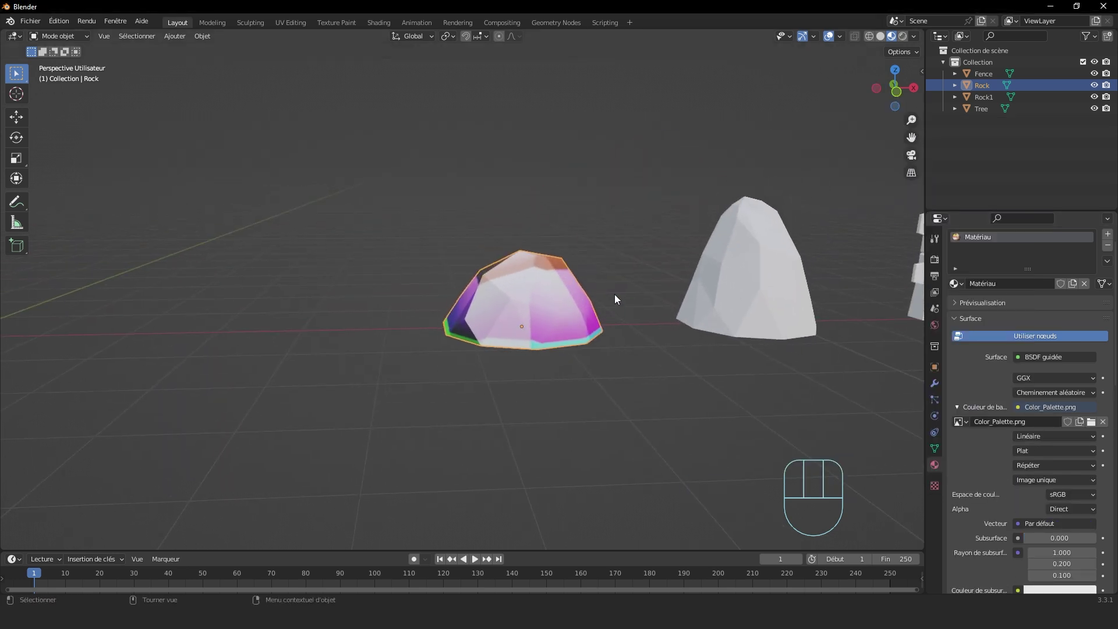
pyautogui.rightClick(525, 253)
pyautogui.moveTo(589, 235); pyautogui.dragTo(707, 257, button='middle')
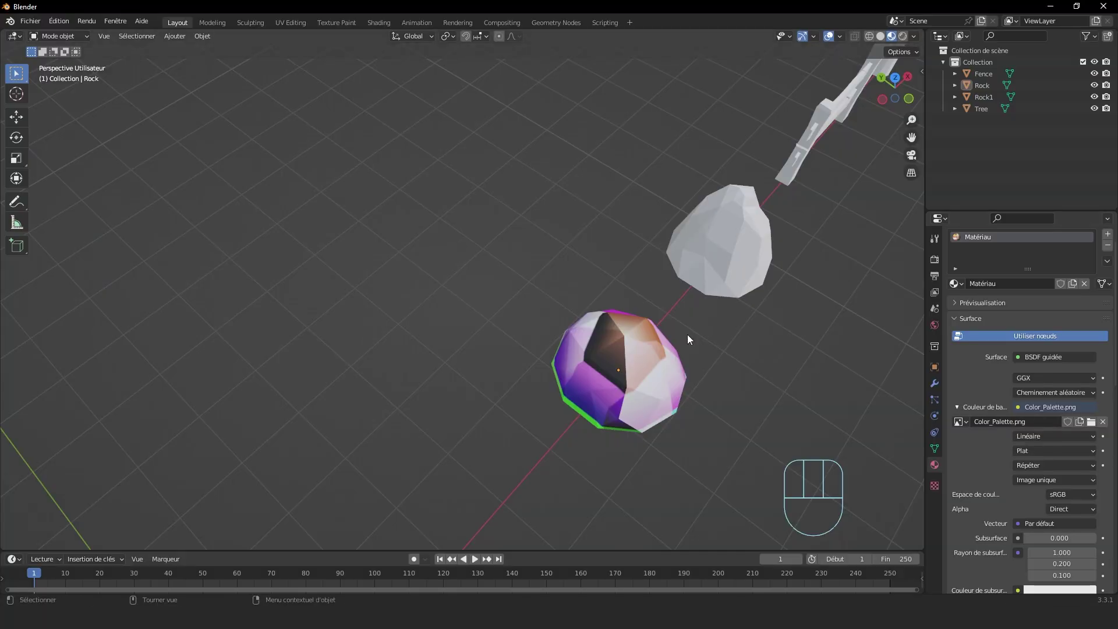
pyautogui.moveTo(688, 339); pyautogui.dragTo(656, 282, button='middle')
# Step: Open the smaller rock in the UV Editing workspace with the color palette in the UV editor
pyautogui.click(638, 335)
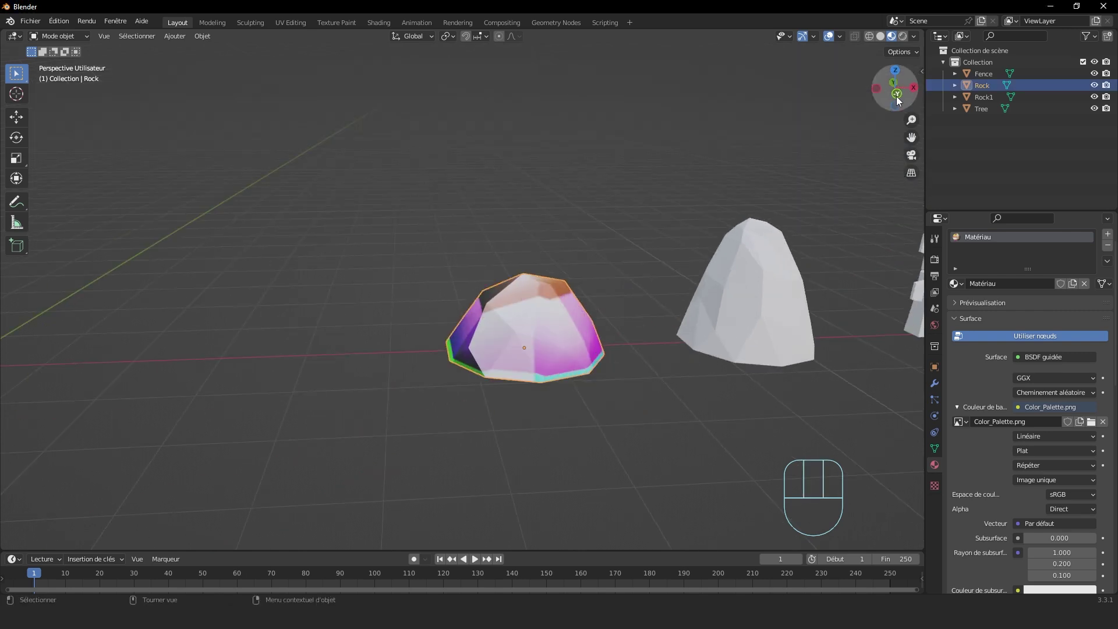
pyautogui.click(289, 22)
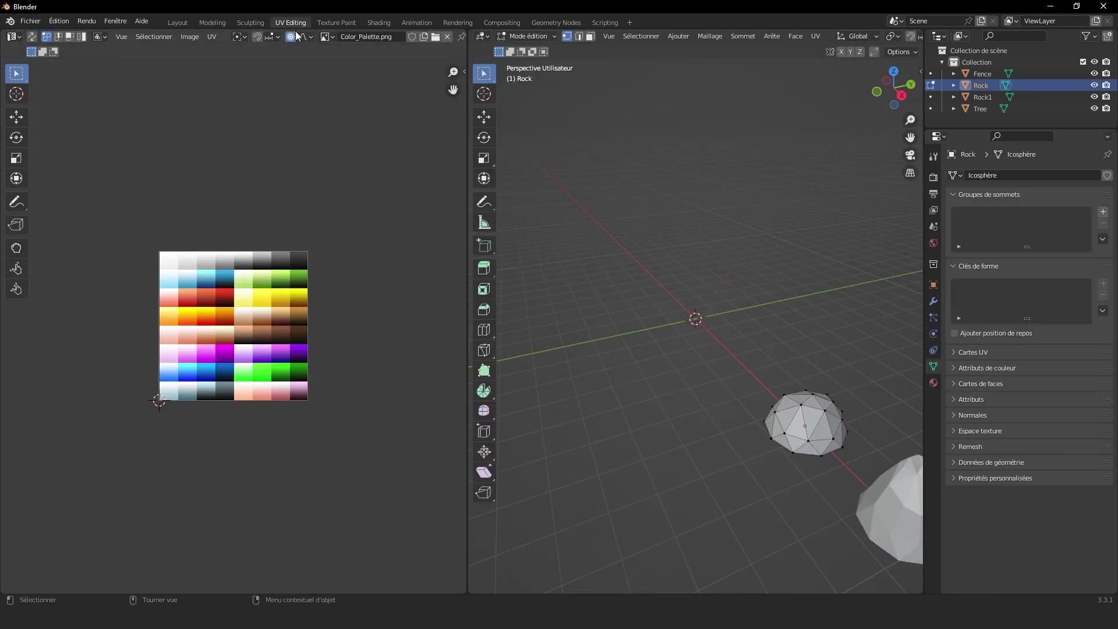
pyautogui.scroll(4, 291, 291)
pyautogui.scroll(-2, 273, 233)
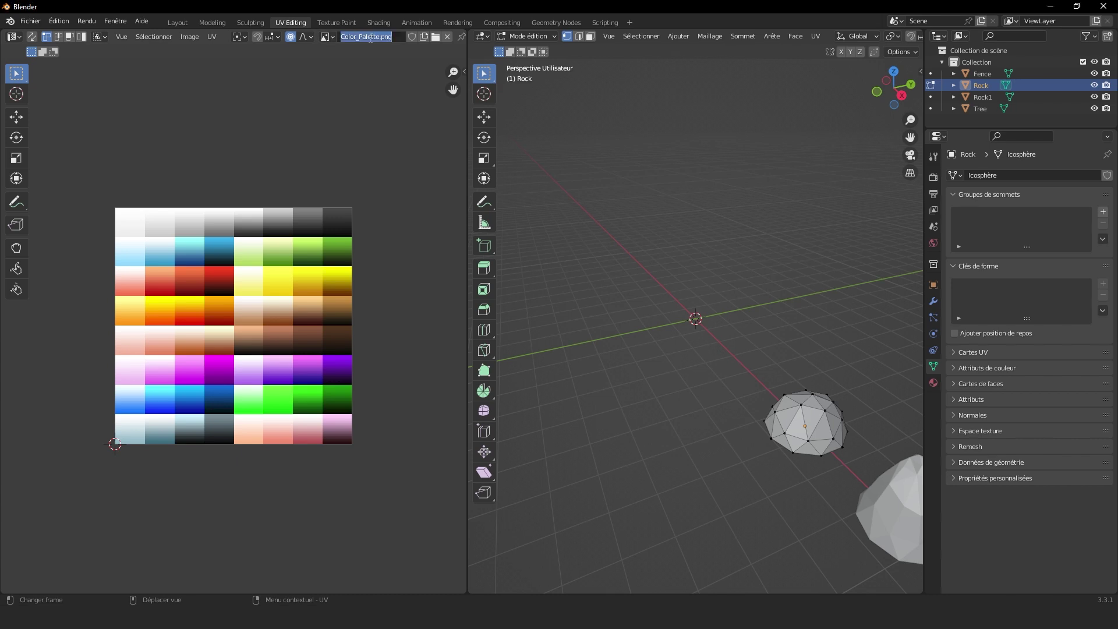
pyautogui.click(325, 36)
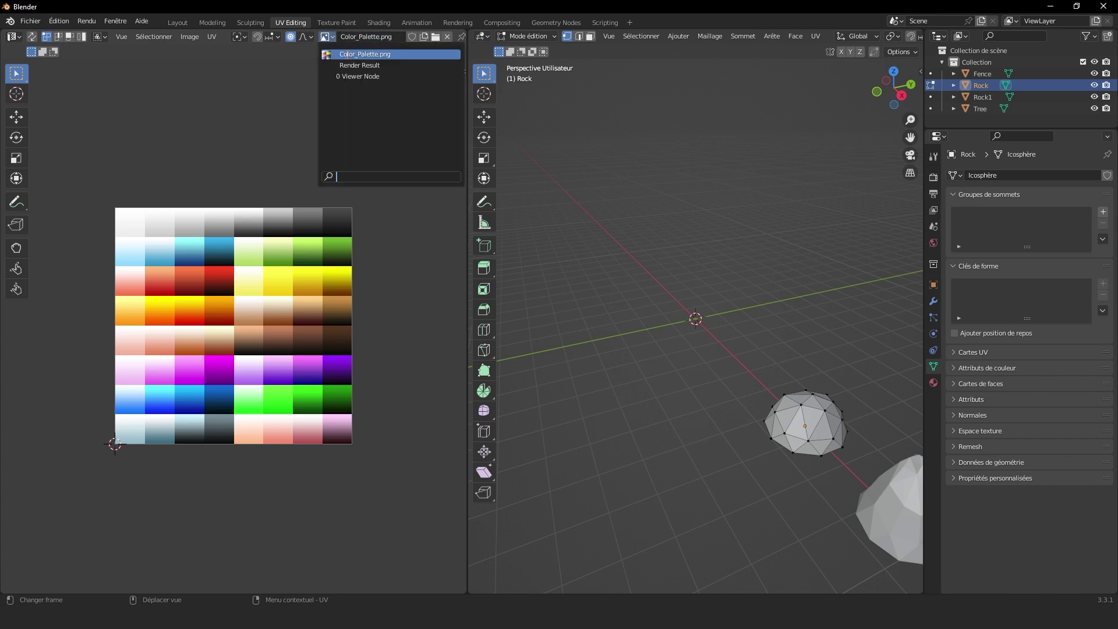
pyautogui.click(435, 36)
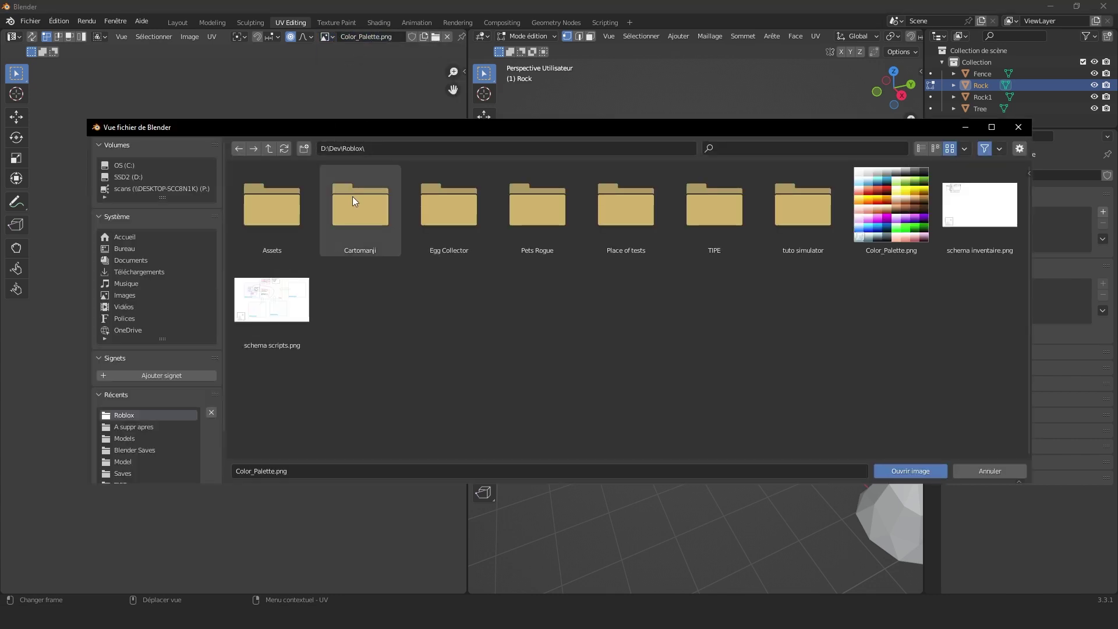
pyautogui.click(1018, 128)
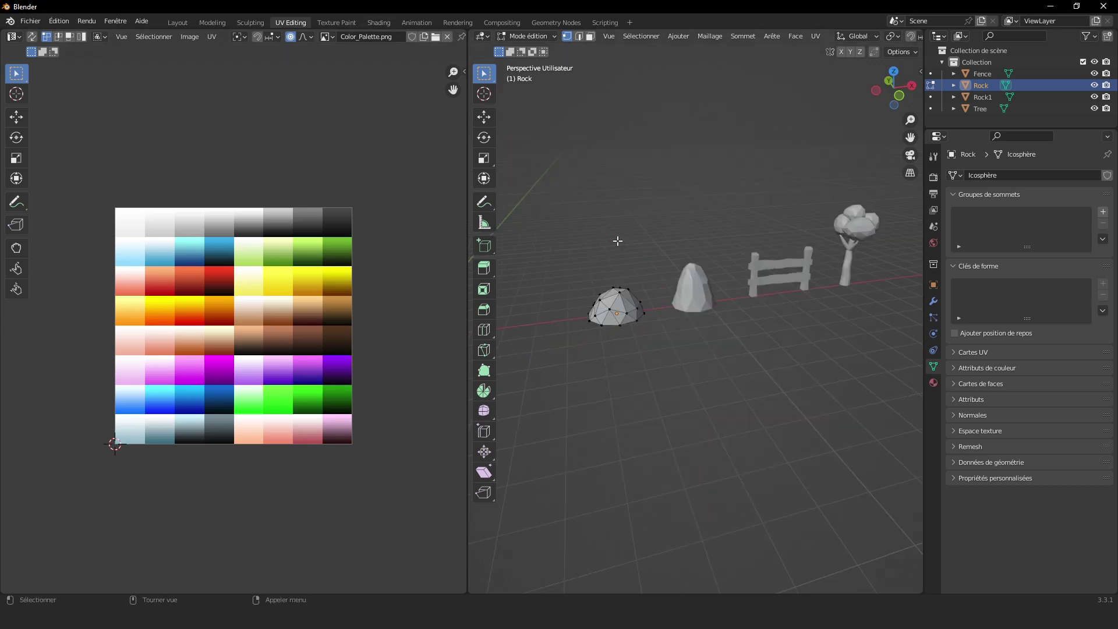
# Step: Set the UV Editing workspace's 3D view to material preview and bring the smaller rock into view in Object Mode
pyautogui.press('z')
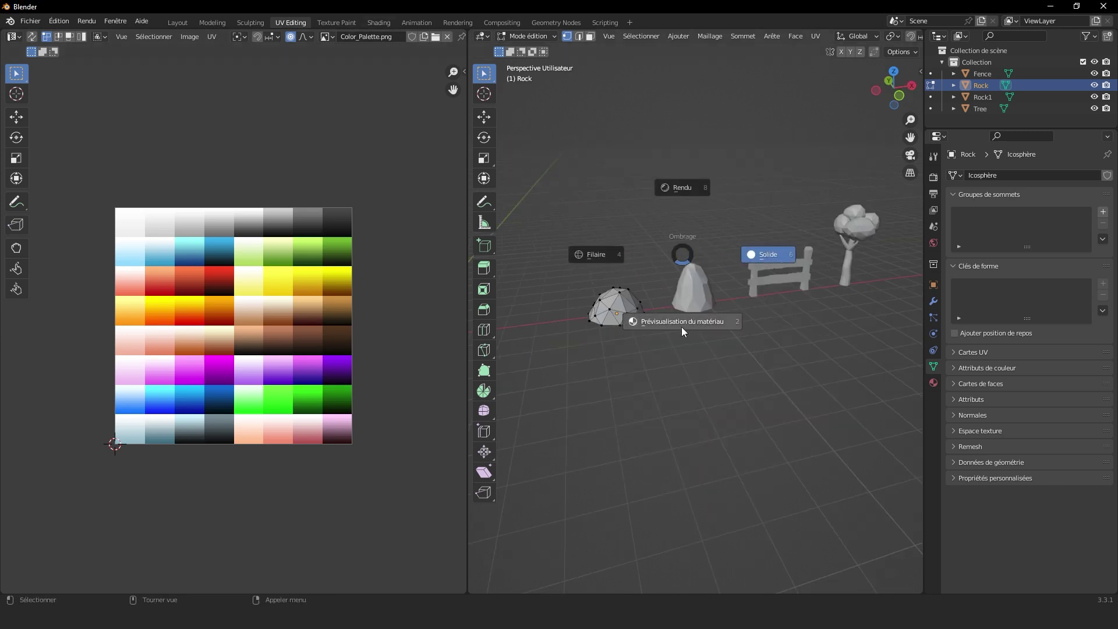
pyautogui.click(681, 326)
pyautogui.press('Tab')
pyautogui.scroll(6, 621, 264)
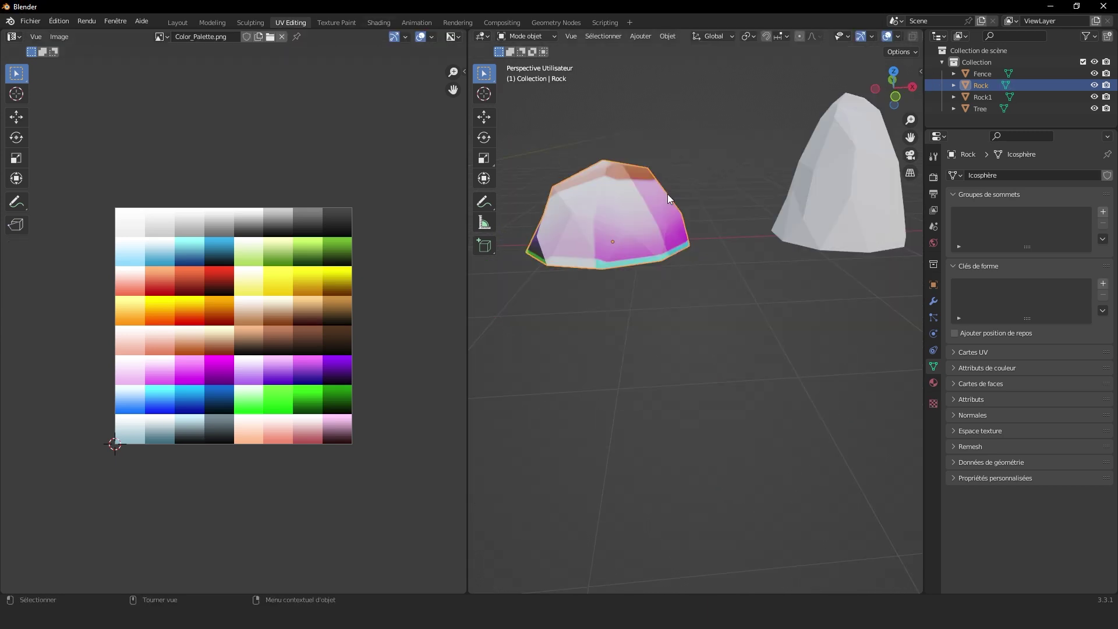
# Step: Enter Edit Mode on the smaller rock and select its whole mesh to show its UVs over the palette
pyautogui.press('Tab')
pyautogui.press('a')
pyautogui.scroll(-4, 648, 198)
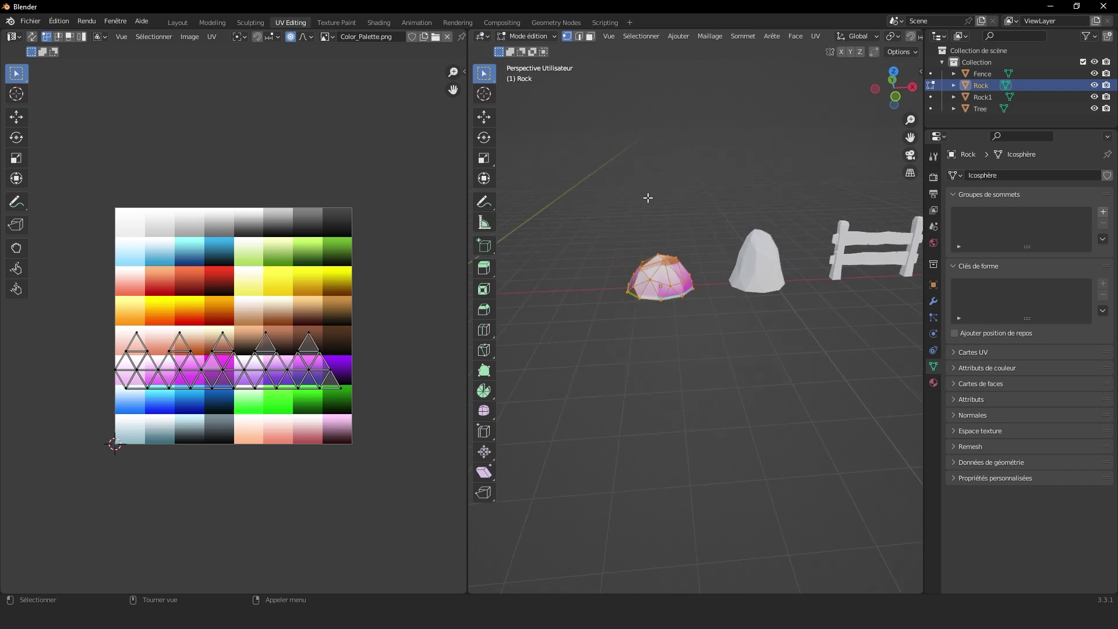
# Step: Project the smaller rock's UVs from the front orthographic view
pyautogui.scroll(3, 658, 257)
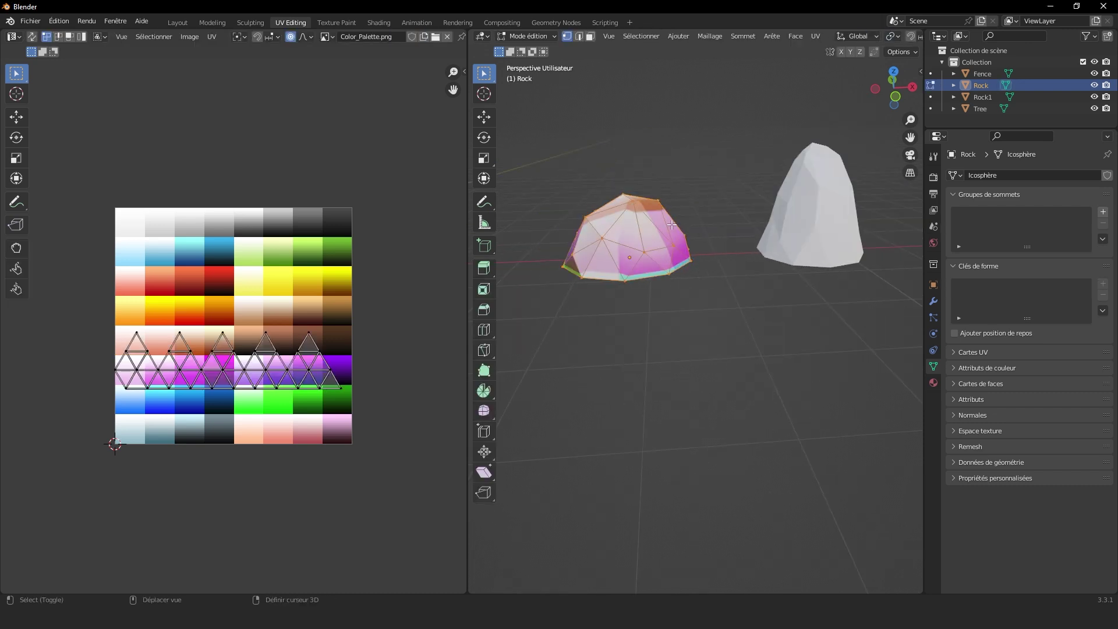
pyautogui.click(895, 96)
pyautogui.keyDown('shift'); pyautogui.moveTo(792, 163); pyautogui.dragTo(842, 219, button='middle'); pyautogui.keyUp('shift')
pyautogui.press('u')
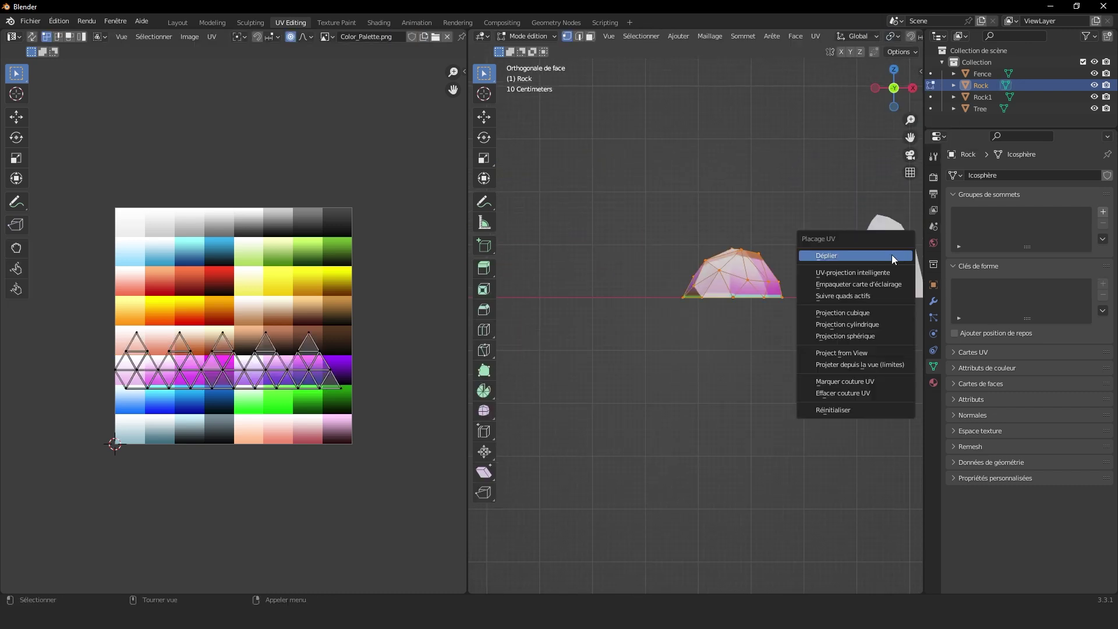
pyautogui.click(844, 352)
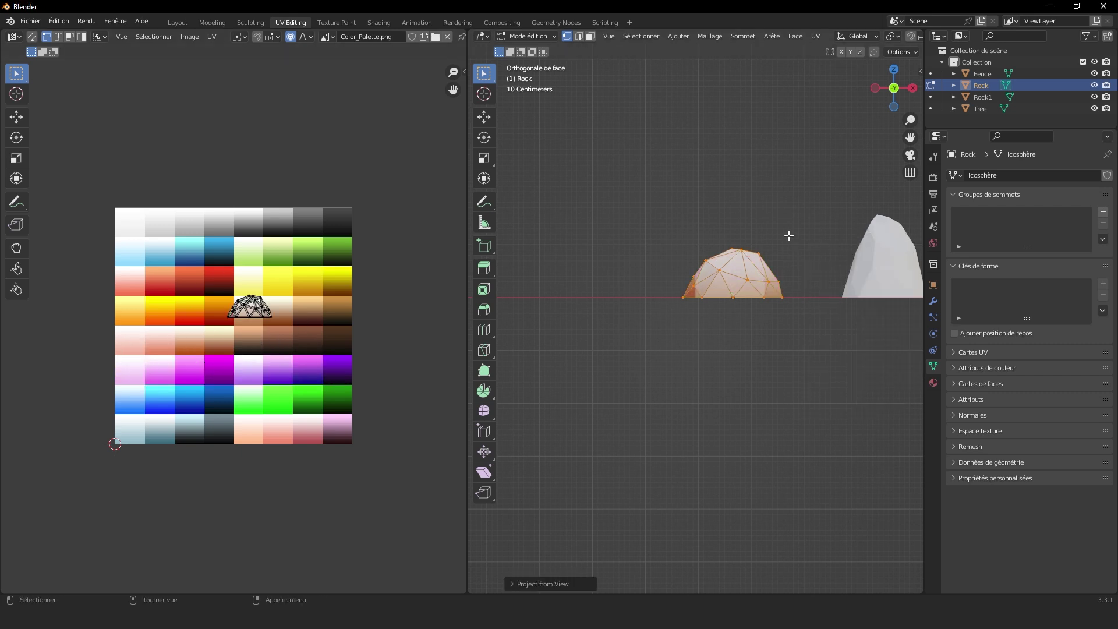
# Step: Shrink the smaller rock's UVs onto the palette's top grey row and rotate them about 180 degrees
pyautogui.press('a')
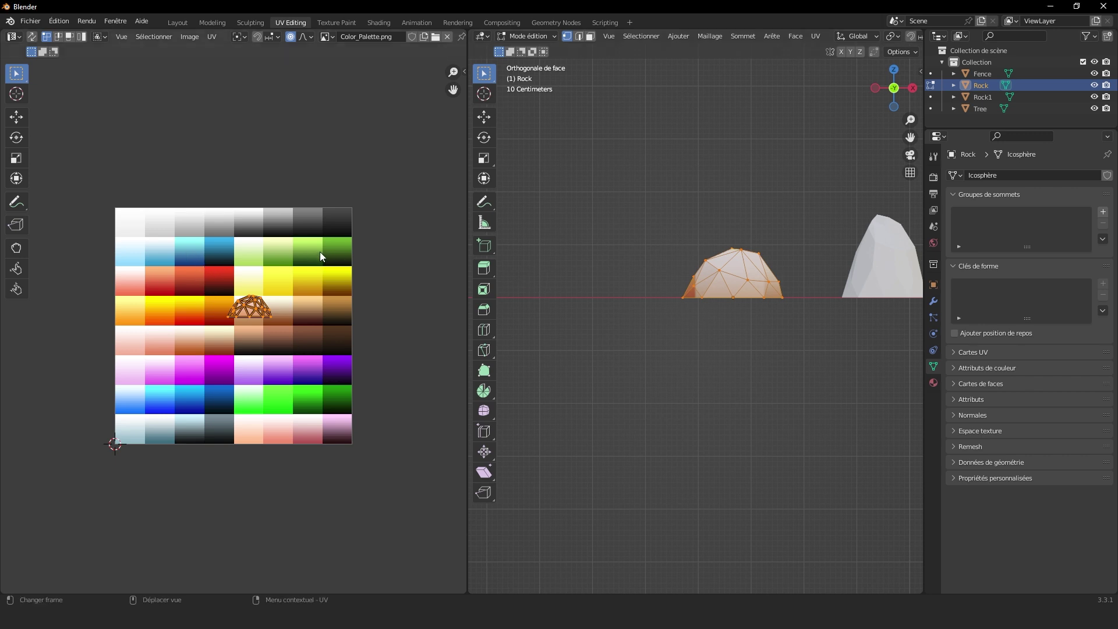
pyautogui.press('s')
pyautogui.click(280, 279)
pyautogui.press('g')
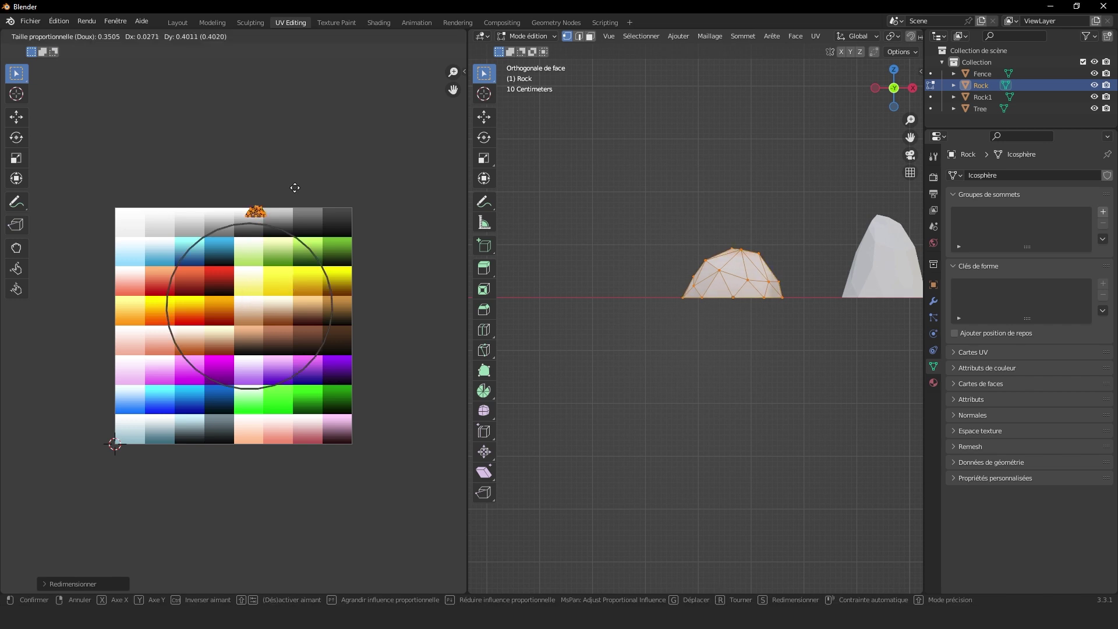
pyautogui.click(289, 198)
pyautogui.press('r')
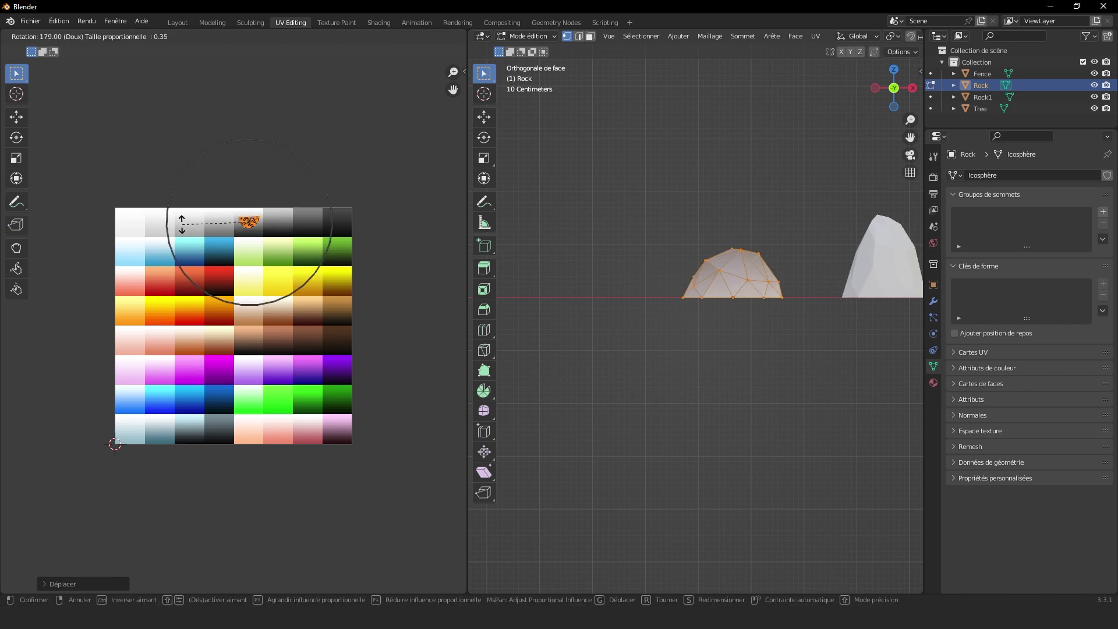
pyautogui.click(182, 223)
# Step: Move the smaller rock's UVs to the second-darkest grey swatch in the palette's top row
pyautogui.press('g')
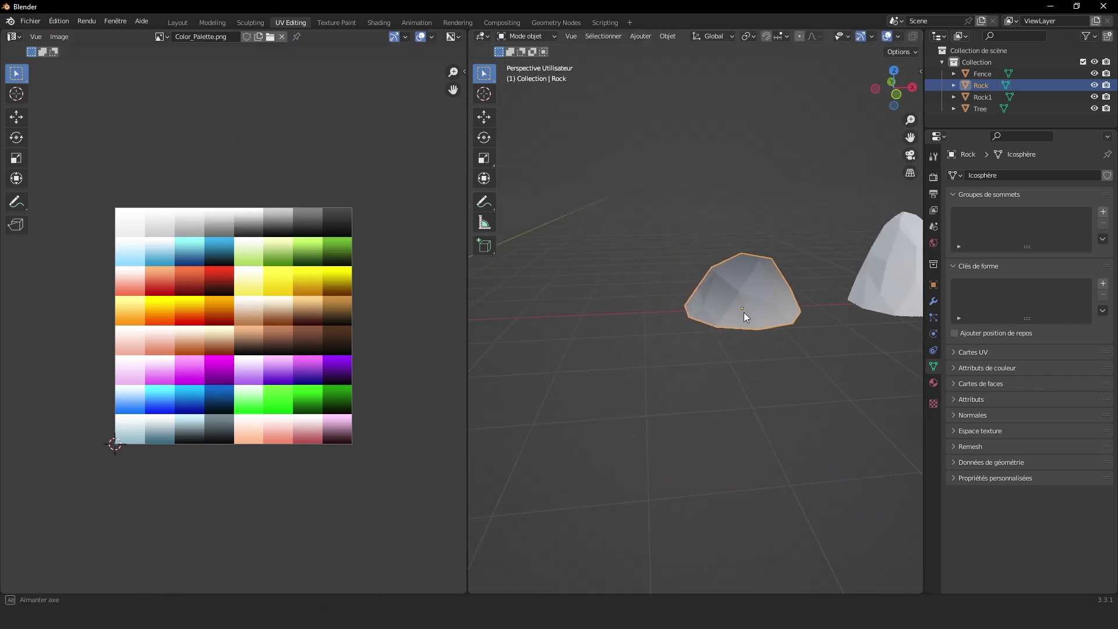
pyautogui.press('Tab')
pyautogui.press('g')
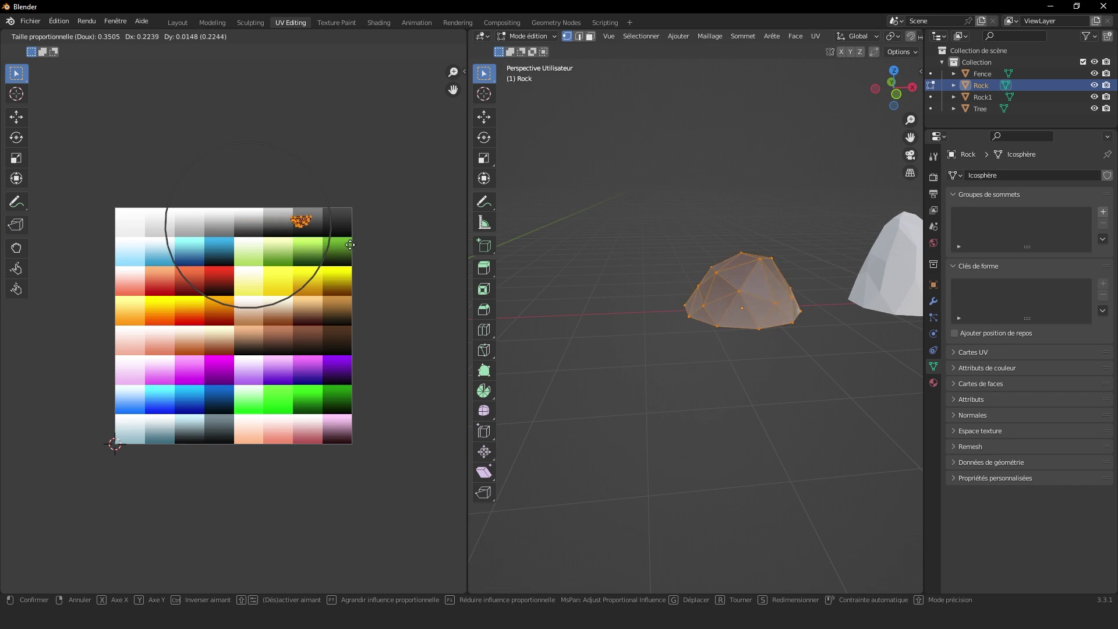
pyautogui.click(355, 245)
pyautogui.press('Tab')
pyautogui.press('Tab')
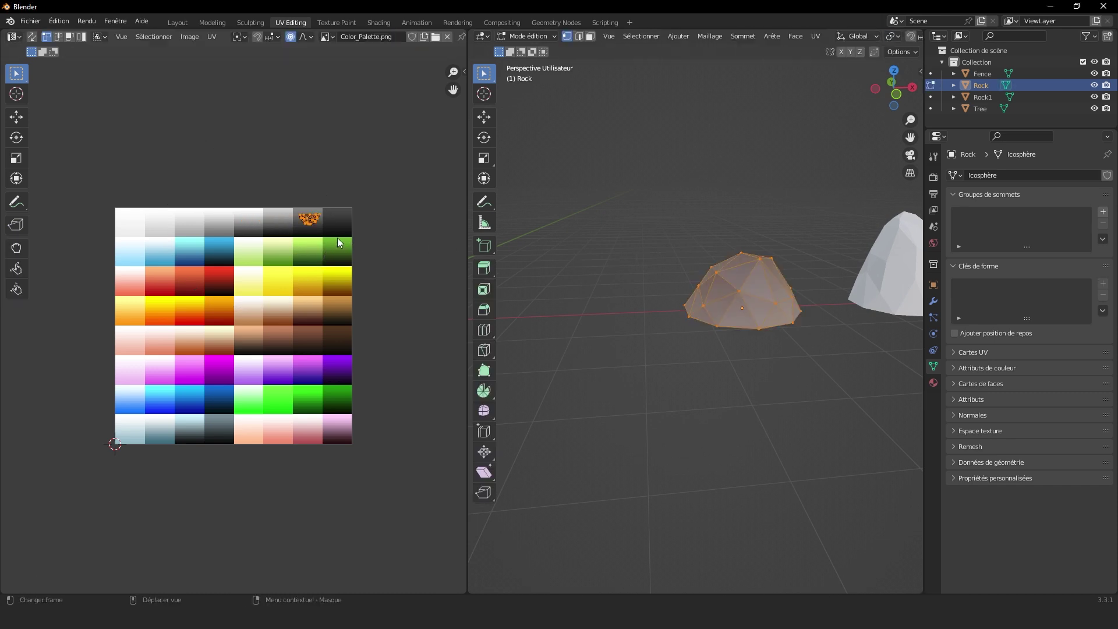
pyautogui.press('g')
pyautogui.rightClick(364, 238)
# Step: Adjust the scale of the smaller rock's UV island so it fits inside the second-darkest grey swatch
pyautogui.scroll(4, 308, 201)
pyautogui.scroll(-2, 299, 217)
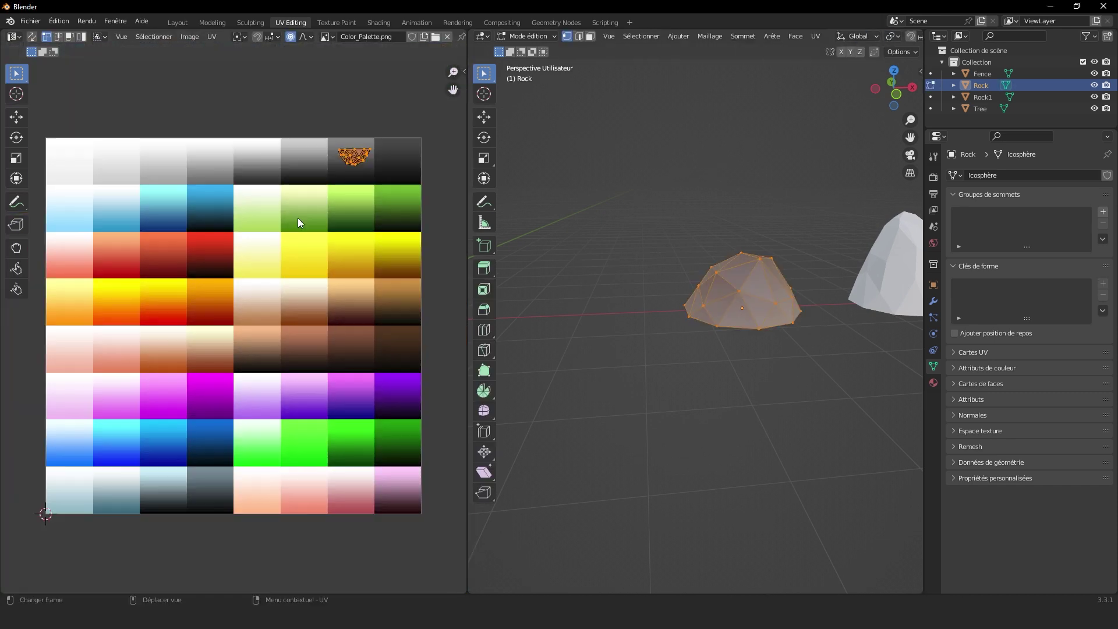
pyautogui.moveTo(301, 233); pyautogui.dragTo(269, 302, button='middle')
pyautogui.scroll(-1, 427, 281)
pyautogui.press('s')
pyautogui.click(411, 250)
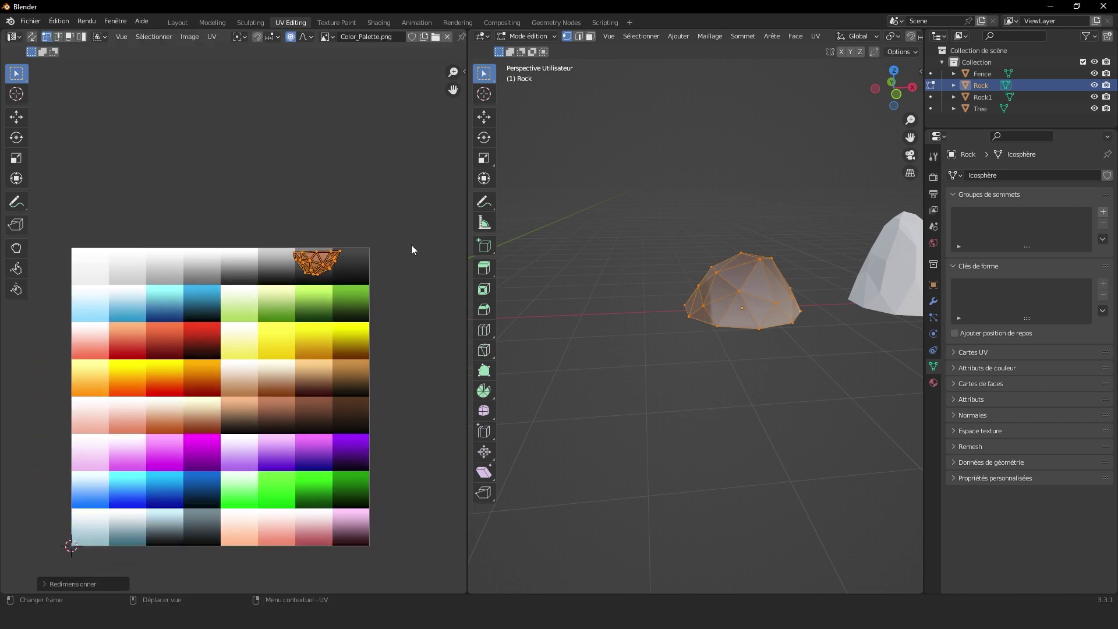
pyautogui.press('s')
pyautogui.click(368, 279)
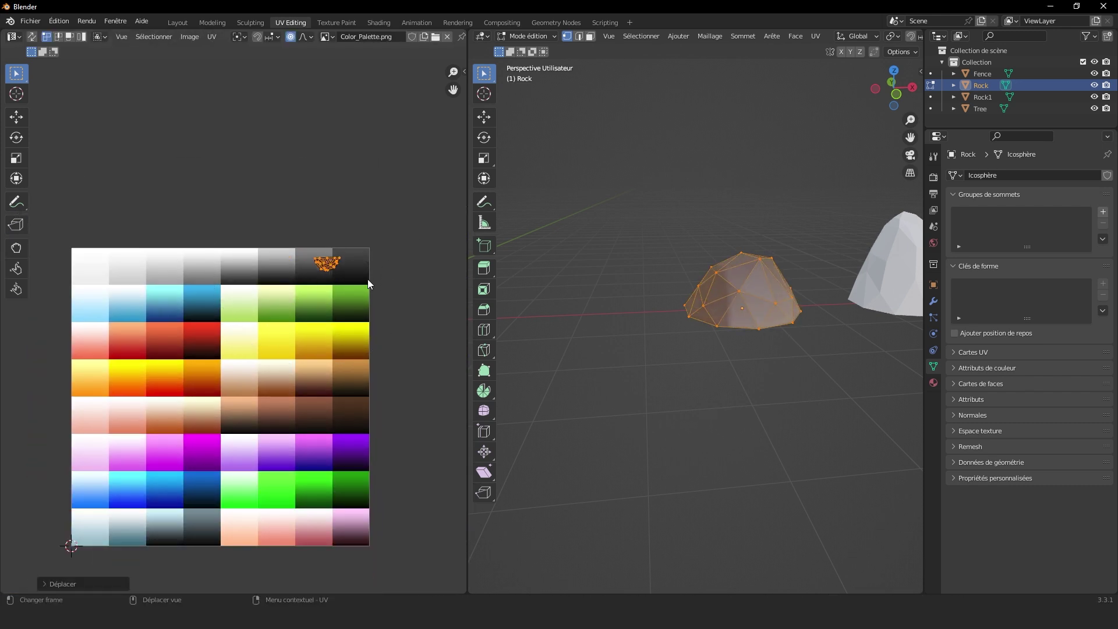
# Step: Flatten the smaller rock's UVs along Y, reposition them on the grey gradient and return to Object Mode
pyautogui.scroll(2, 348, 262)
pyautogui.keyDown('shift'); pyautogui.moveTo(308, 260); pyautogui.dragTo(207, 291, button='middle'); pyautogui.keyUp('shift')
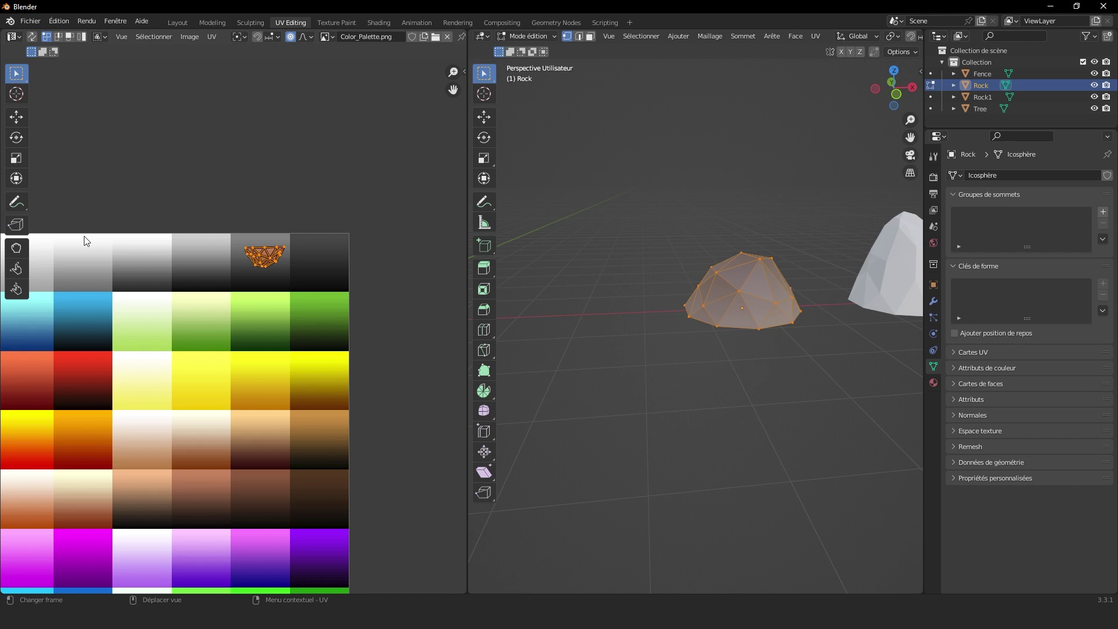
pyautogui.press('s')
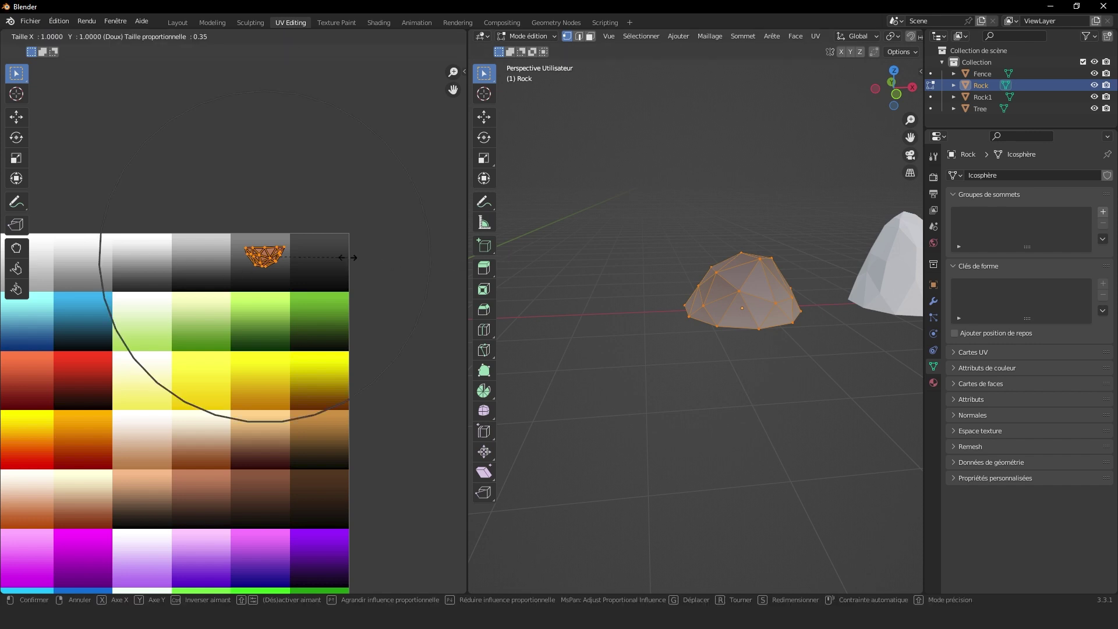
pyautogui.press('y')
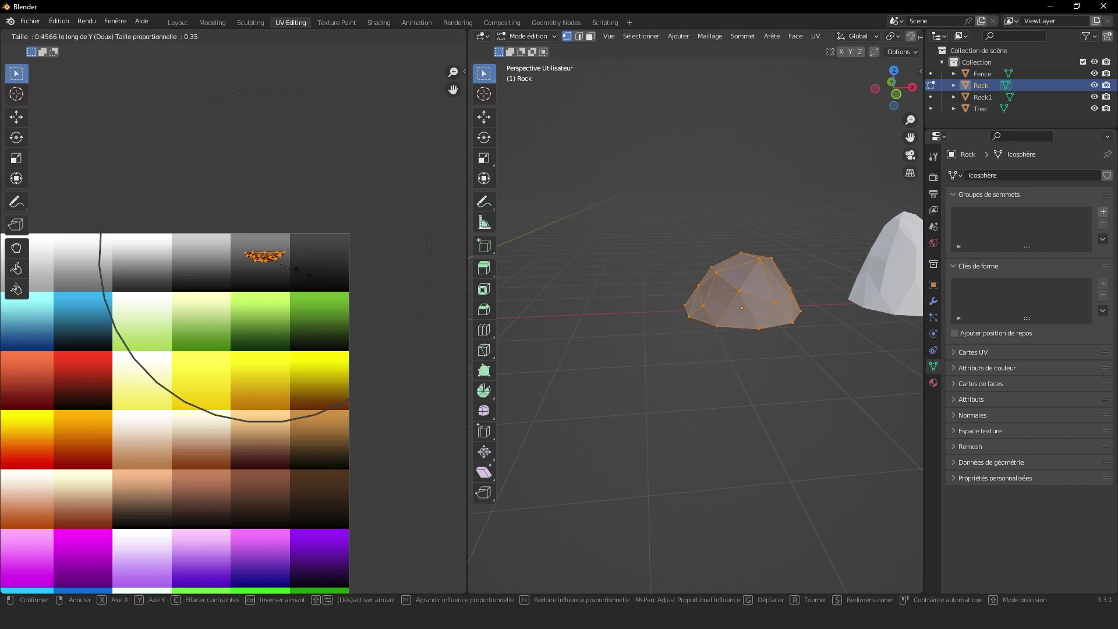
pyautogui.click(300, 252)
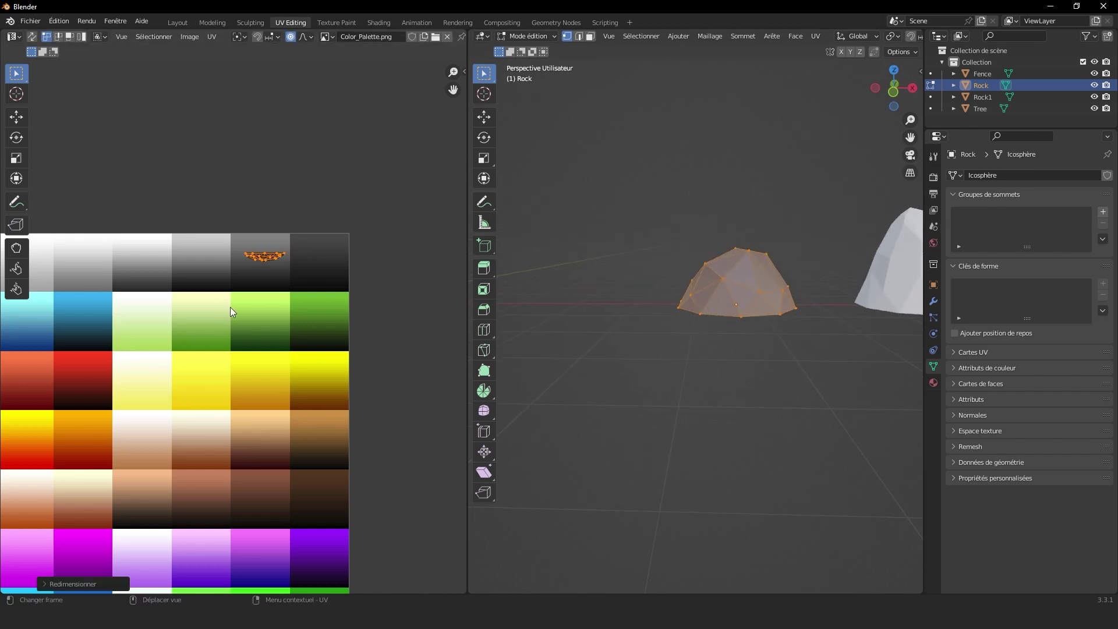
pyautogui.press('g')
pyautogui.click(227, 324)
pyautogui.press('Tab')
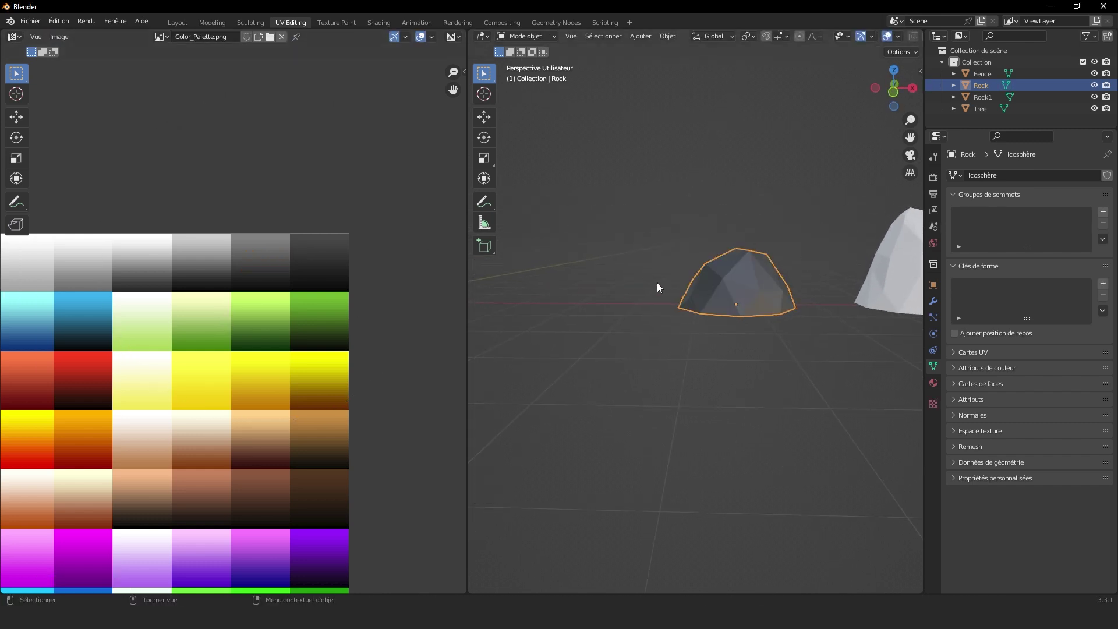
# Step: Assign the existing Matériau palette material to the taller rock
pyautogui.moveTo(724, 280)
pyautogui.mouseDown(button='middle')
pyautogui.moveTo(695, 264)
pyautogui.moveTo(693, 284)
pyautogui.moveTo(728, 269)
pyautogui.mouseUp(button='middle')
pyautogui.scroll(-3, 693, 279)
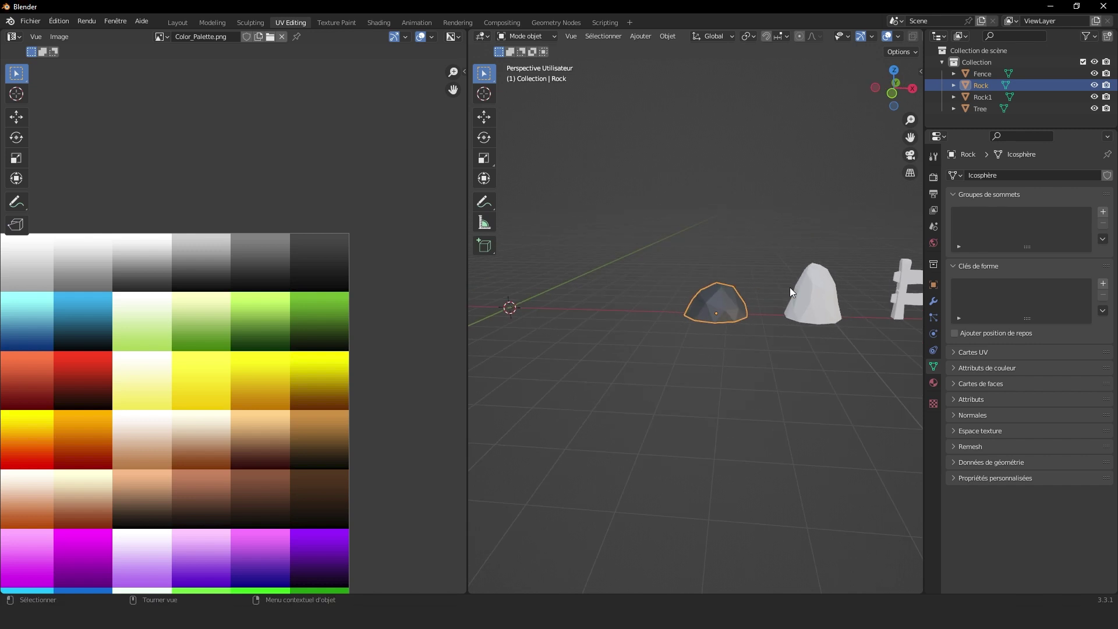
pyautogui.click(790, 287)
pyautogui.keyDown('shift'); pyautogui.moveTo(789, 287); pyautogui.dragTo(661, 291, button='middle'); pyautogui.keyUp('shift')
pyautogui.click(934, 382)
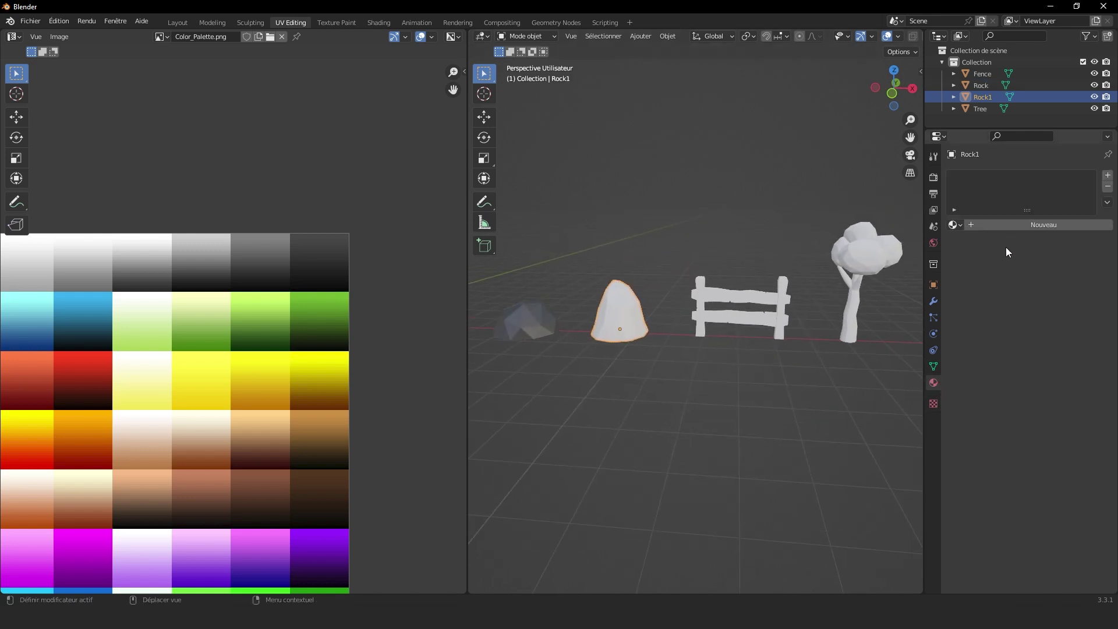
pyautogui.click(955, 225)
pyautogui.click(990, 252)
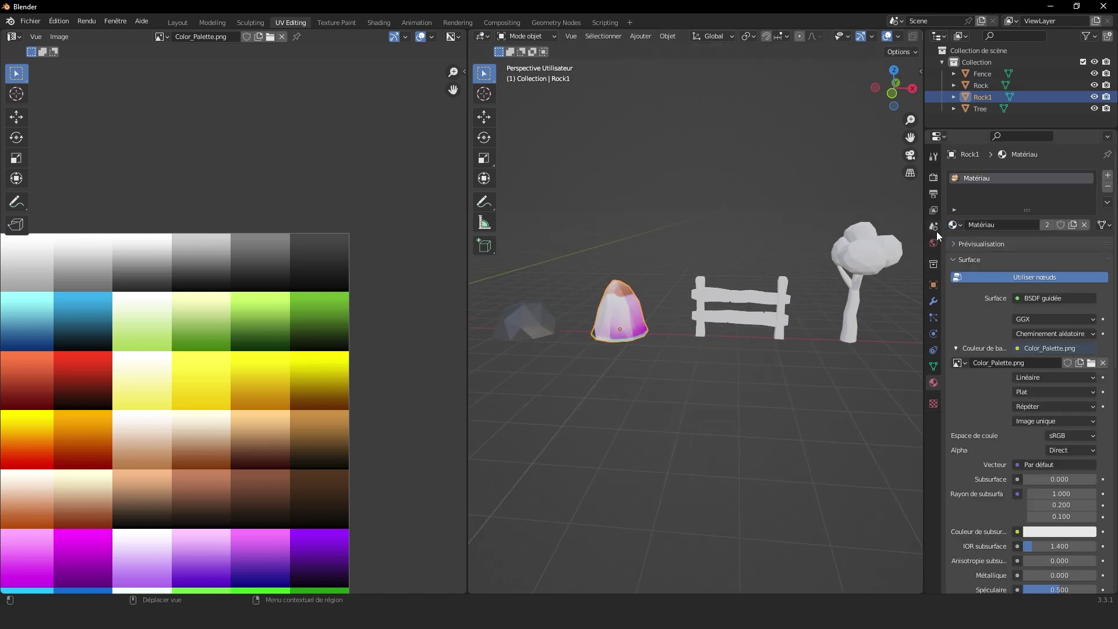
# Step: Assign the existing Matériau palette material to the fence and the tree
pyautogui.click(725, 315)
pyautogui.click(954, 224)
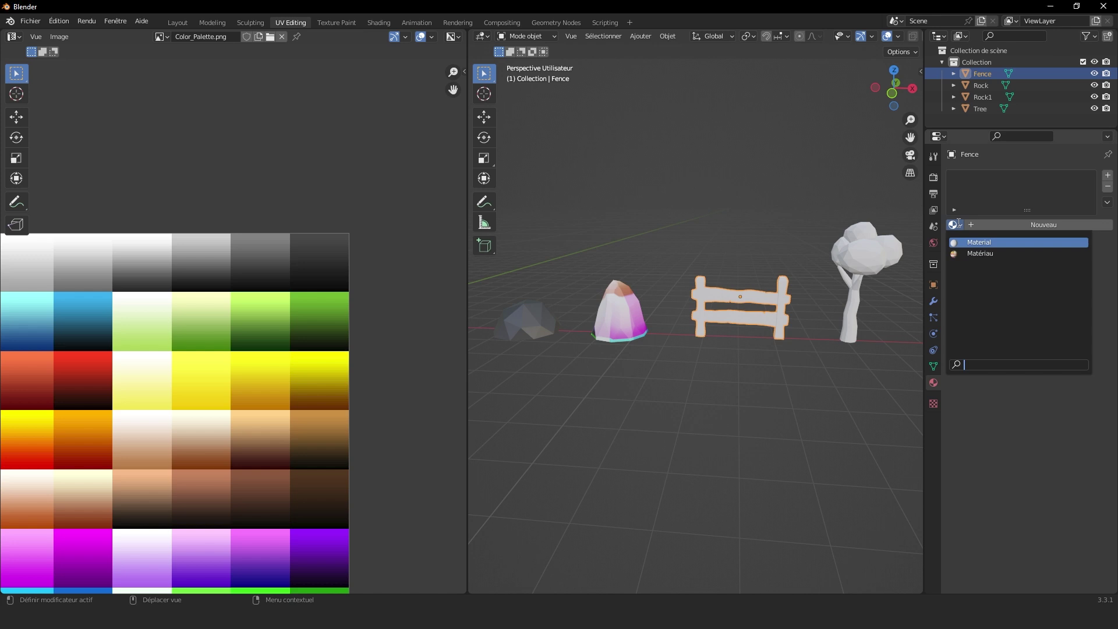
pyautogui.click(972, 252)
pyautogui.click(867, 270)
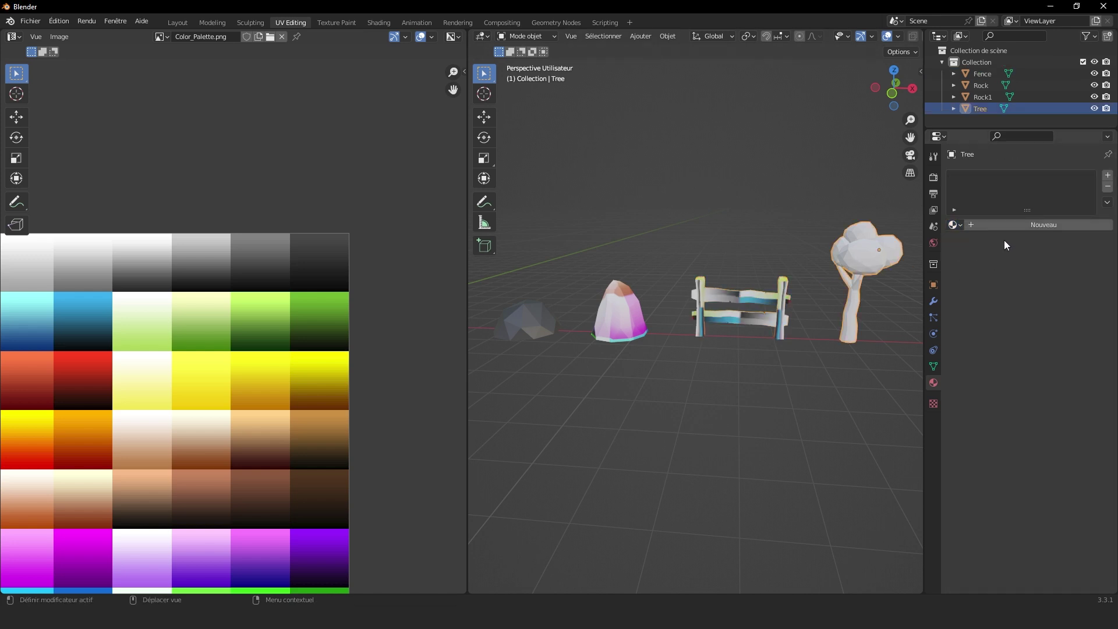
pyautogui.click(989, 226)
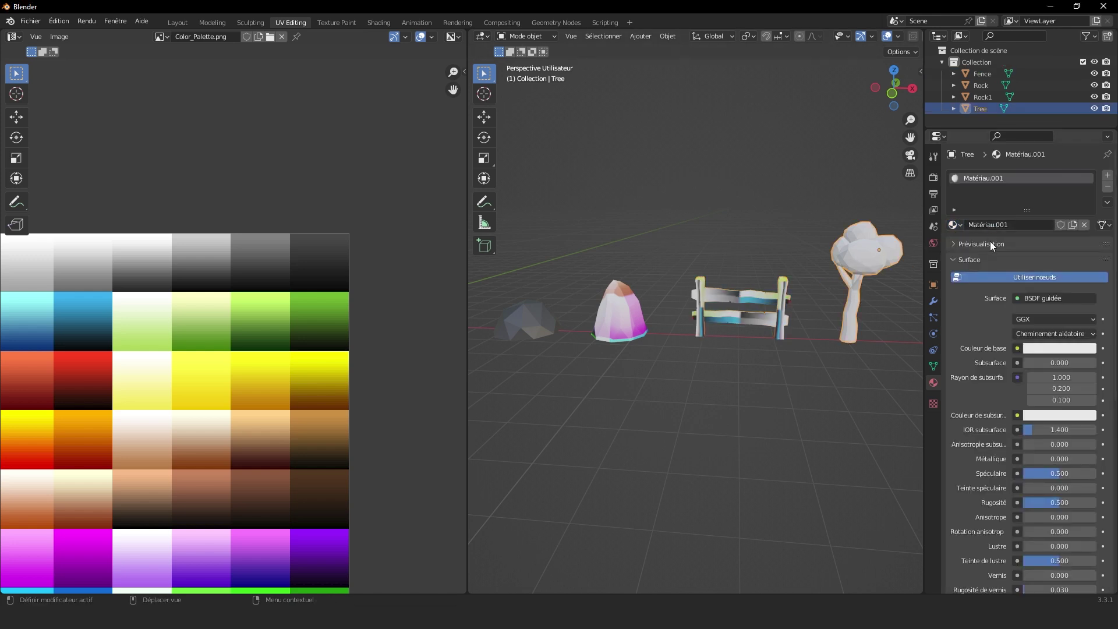
pyautogui.click(1018, 349)
pyautogui.click(955, 225)
pyautogui.click(978, 262)
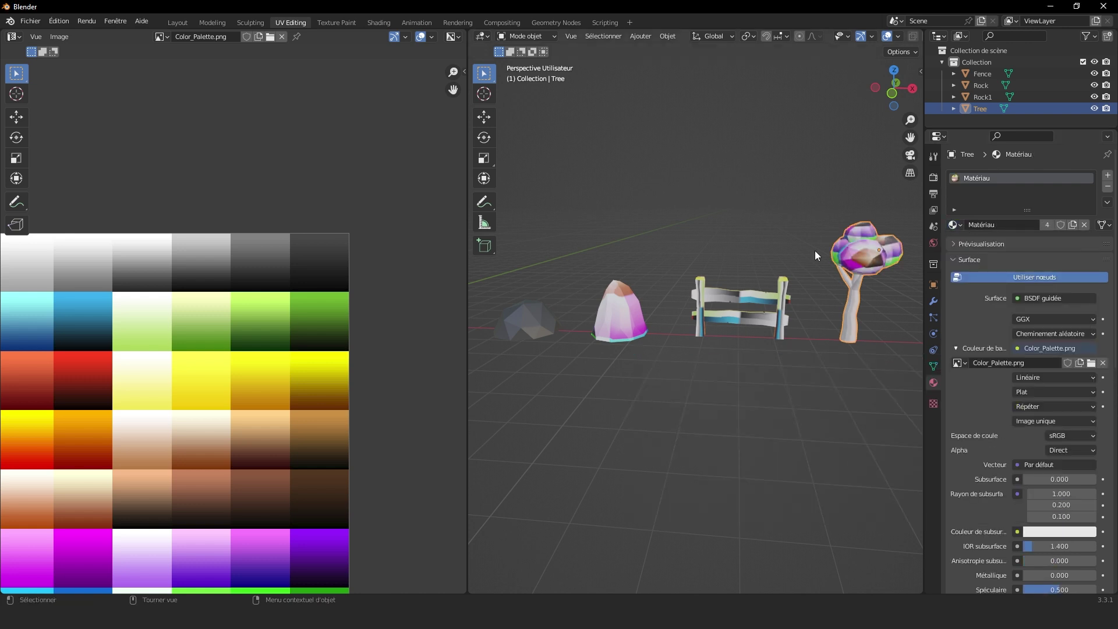
# Step: Enter Edit Mode on the taller rock and project its whole mesh's UVs from the front view
pyautogui.click(641, 288)
pyautogui.press('KP_Decimal')
pyautogui.press('Tab')
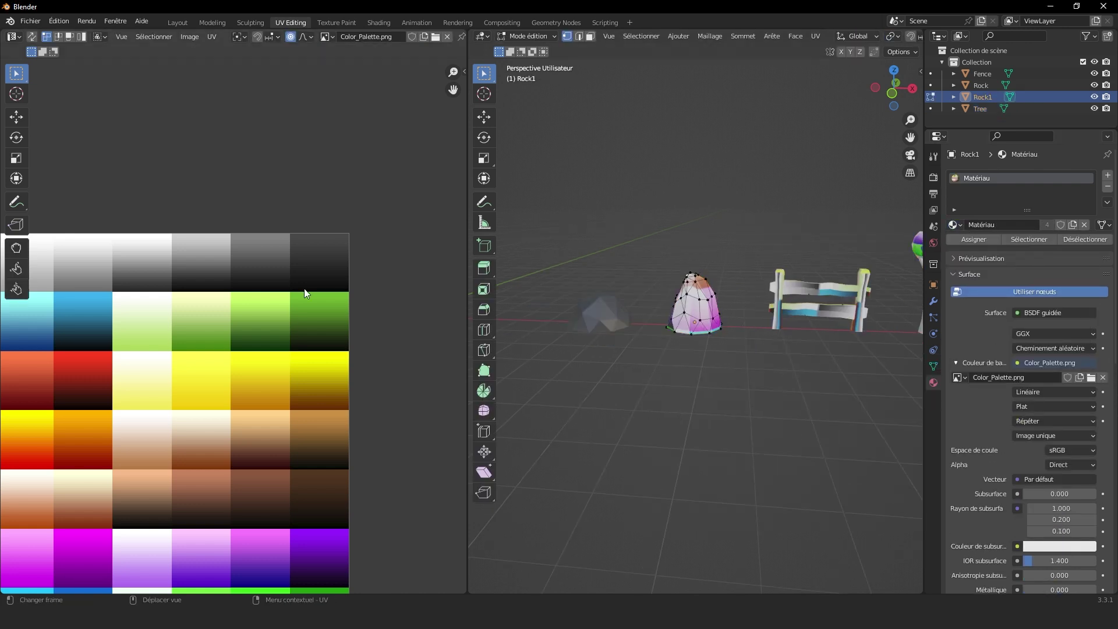
pyautogui.press('KP_1')
pyautogui.press('a')
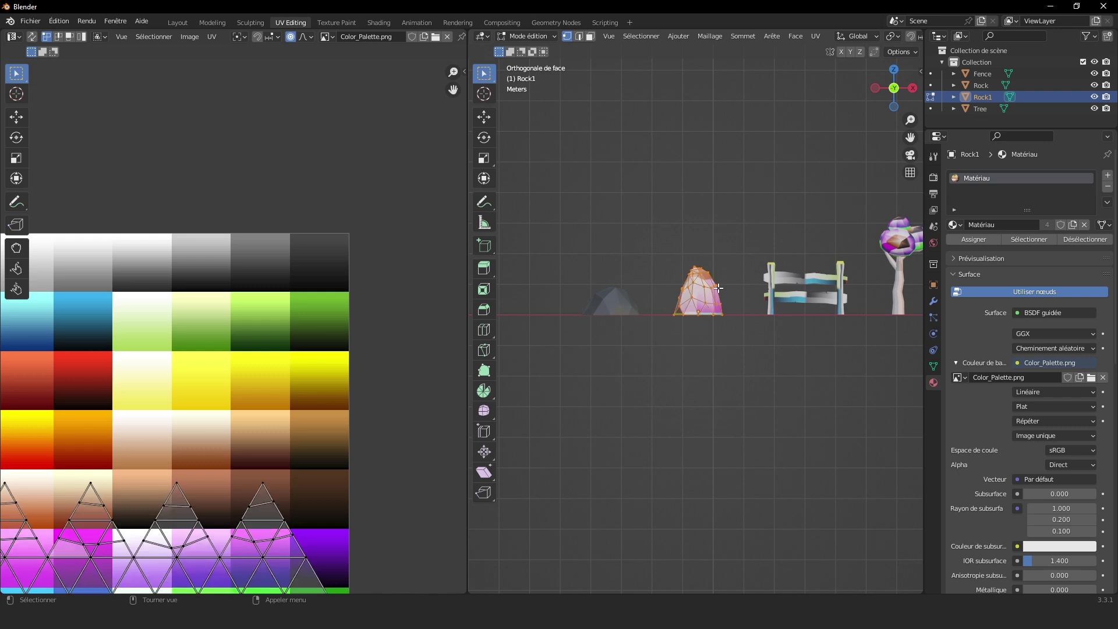
pyautogui.press('u')
pyautogui.click(700, 291)
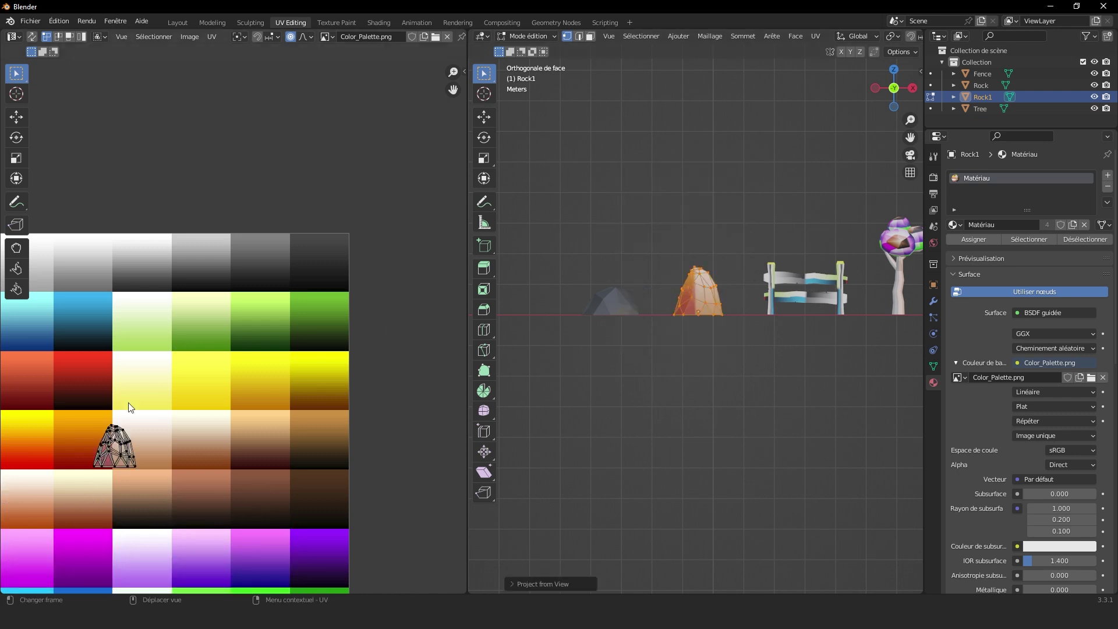
# Step: Shrink the taller rock's UVs and place them on the dark blue-grey swatch in the palette's bottom row
pyautogui.press('a')
pyautogui.press('g')
pyautogui.click(361, 198)
pyautogui.keyDown('shift'); pyautogui.moveTo(174, 287); pyautogui.dragTo(264, 325, button='middle'); pyautogui.keyUp('shift')
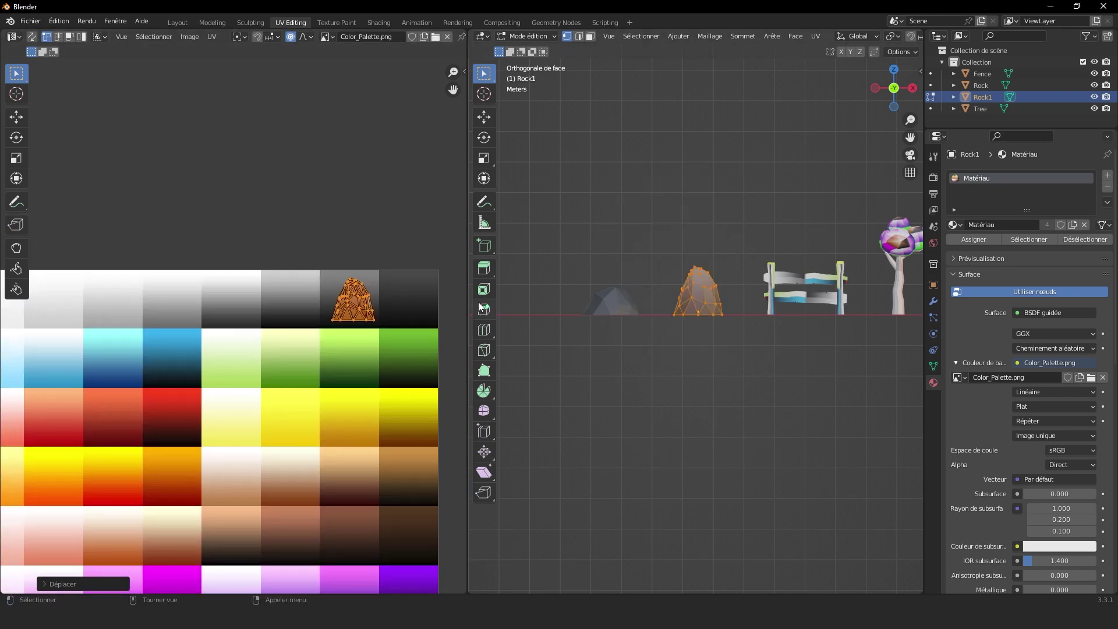
pyautogui.press('s')
pyautogui.click(438, 295)
pyautogui.scroll(-2, 445, 250)
pyautogui.press('g')
pyautogui.click(279, 528)
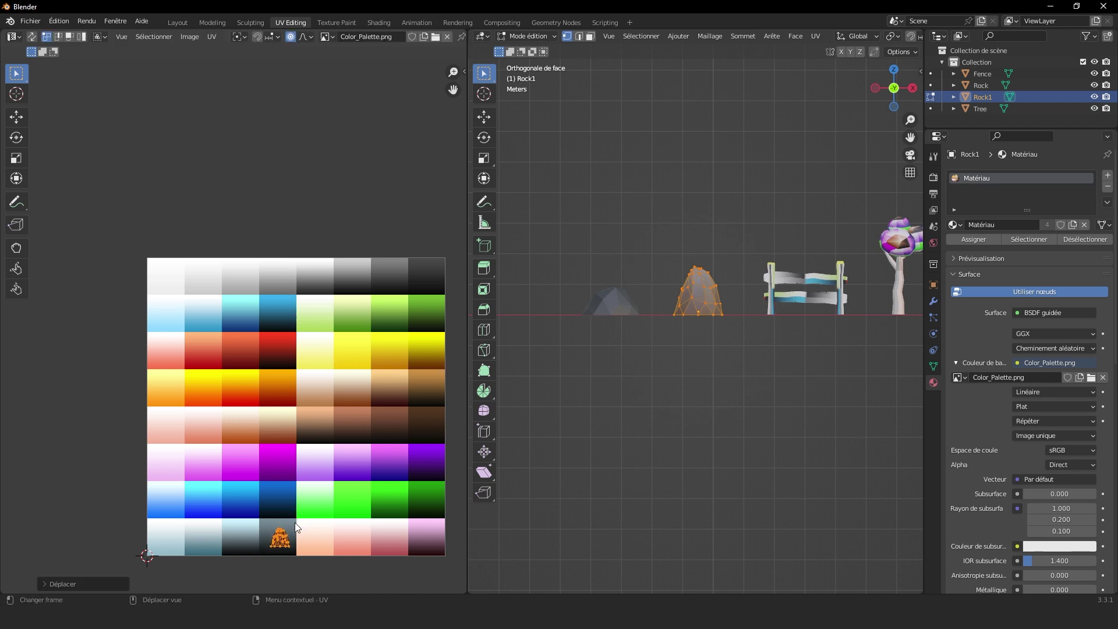
# Step: Shift the taller rock's UVs slightly higher inside the blue-grey swatch and check the shading in Object Mode
pyautogui.scroll(5, 282, 500)
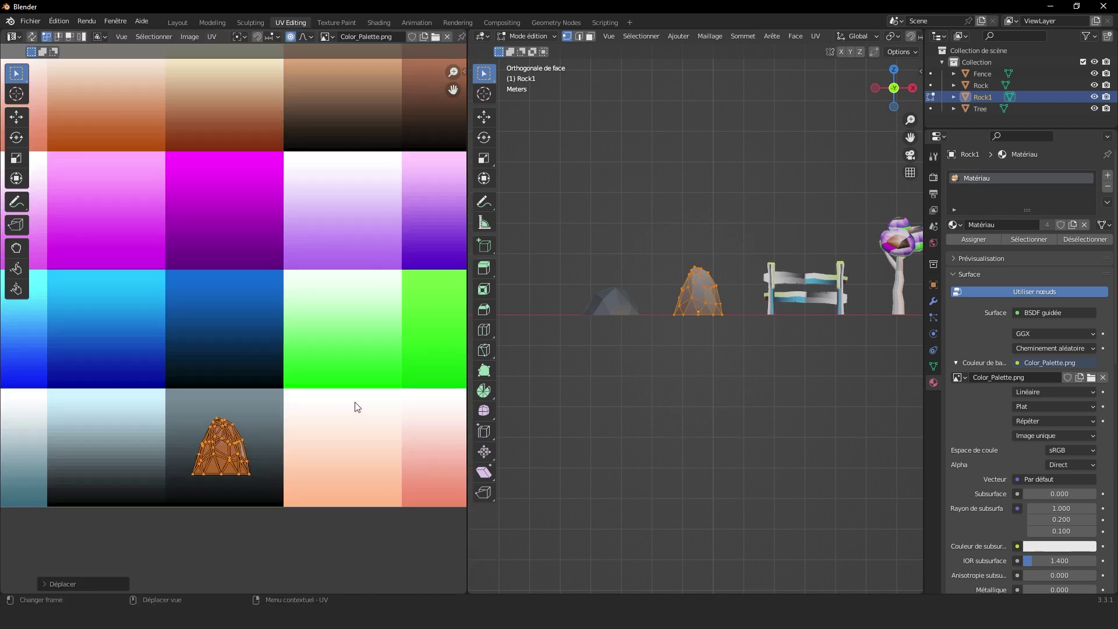
pyautogui.press('g')
pyautogui.click(355, 389)
pyautogui.press('Tab')
pyautogui.moveTo(696, 332); pyautogui.dragTo(697, 341, button='middle')
pyautogui.scroll(1, 696, 341)
pyautogui.scroll(-1, 697, 341)
pyautogui.press('Tab')
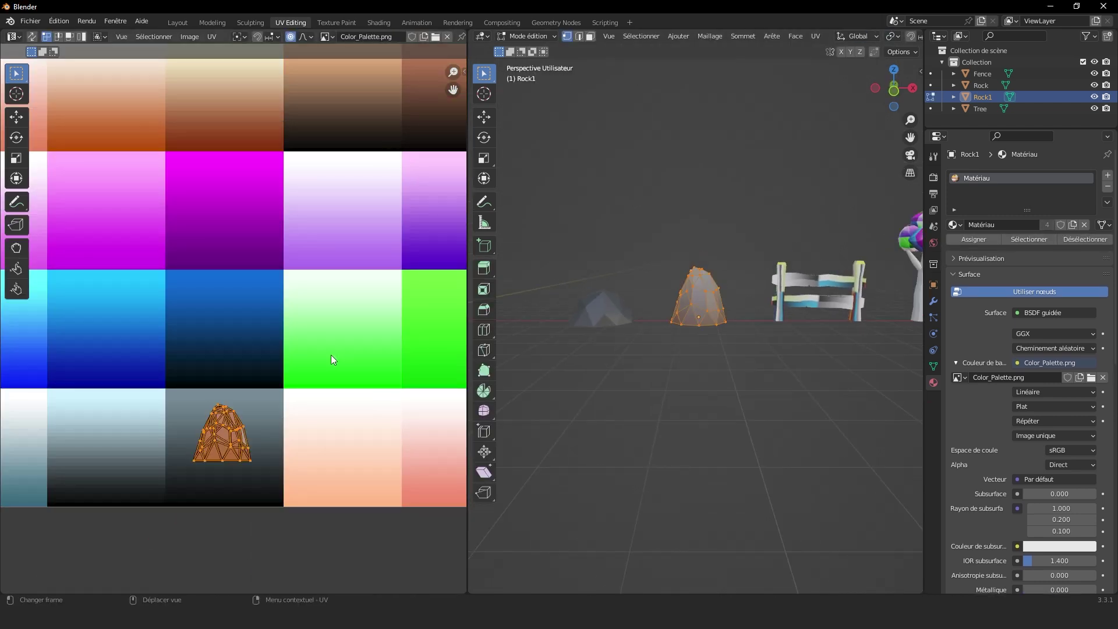
pyautogui.press('Tab')
# Step: Fine-tune the position of the taller rock's UVs on the palette and return to Object Mode
pyautogui.moveTo(662, 294); pyautogui.dragTo(696, 306, button='middle')
pyautogui.scroll(6, 696, 306)
pyautogui.press('Tab')
pyautogui.click(792, 194)
pyautogui.press('g')
pyautogui.moveTo(743, 226); pyautogui.dragTo(788, 232, button='middle')
pyautogui.click(833, 194)
pyautogui.click(740, 225)
pyautogui.press('g')
pyautogui.click(754, 224)
pyautogui.press('Tab')
# Step: Enter Edit Mode on the fence and select a post's linked geometry, viewed up close
pyautogui.click(684, 276)
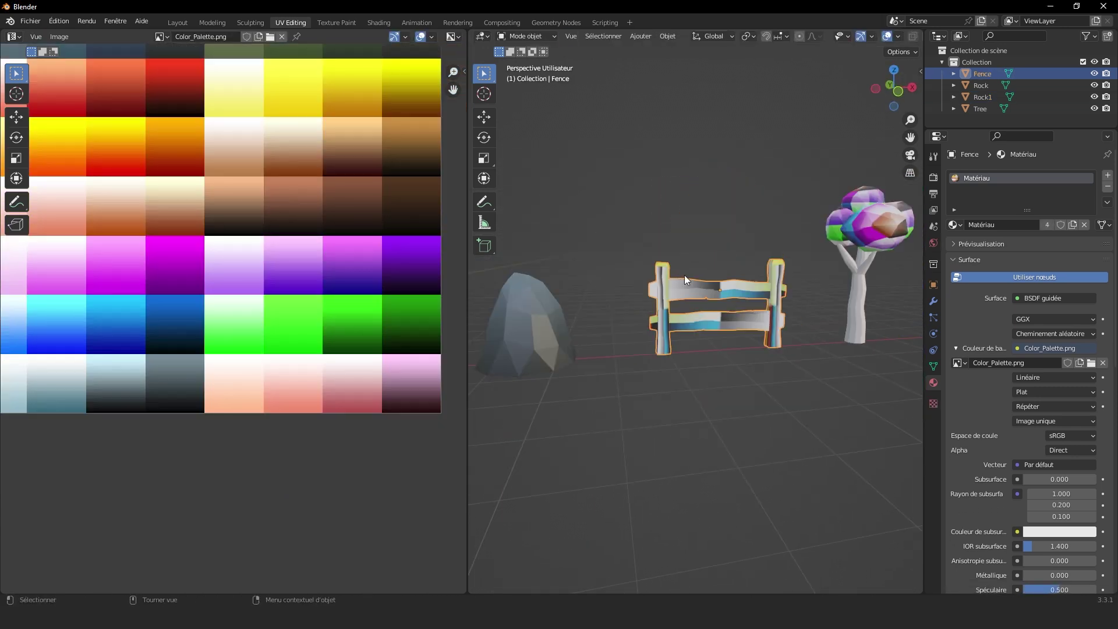
pyautogui.press('Tab')
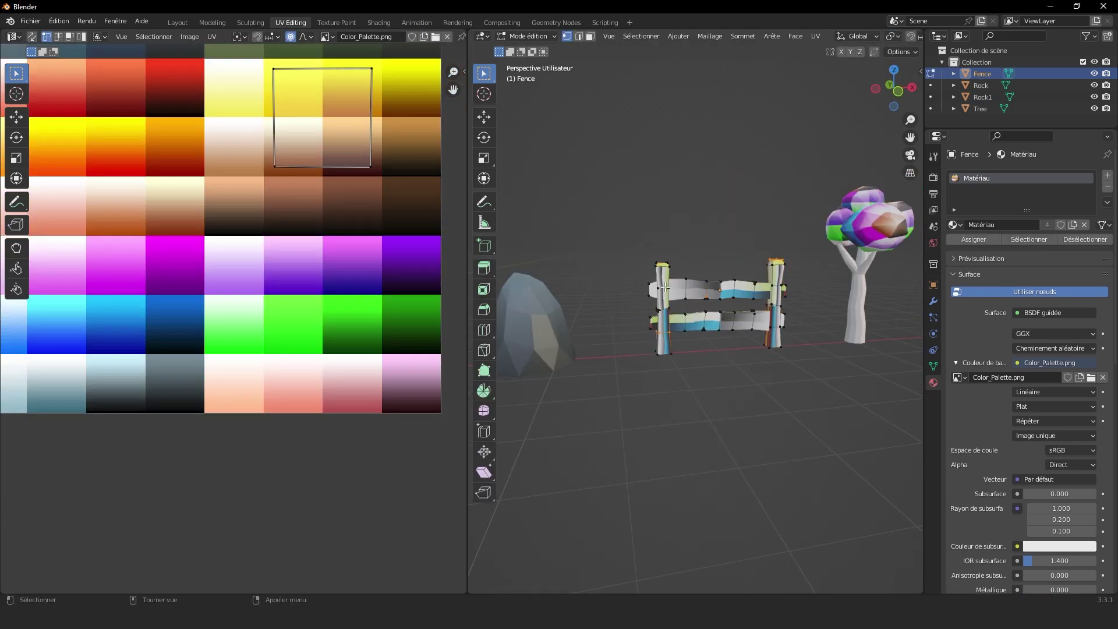
pyautogui.click(663, 290)
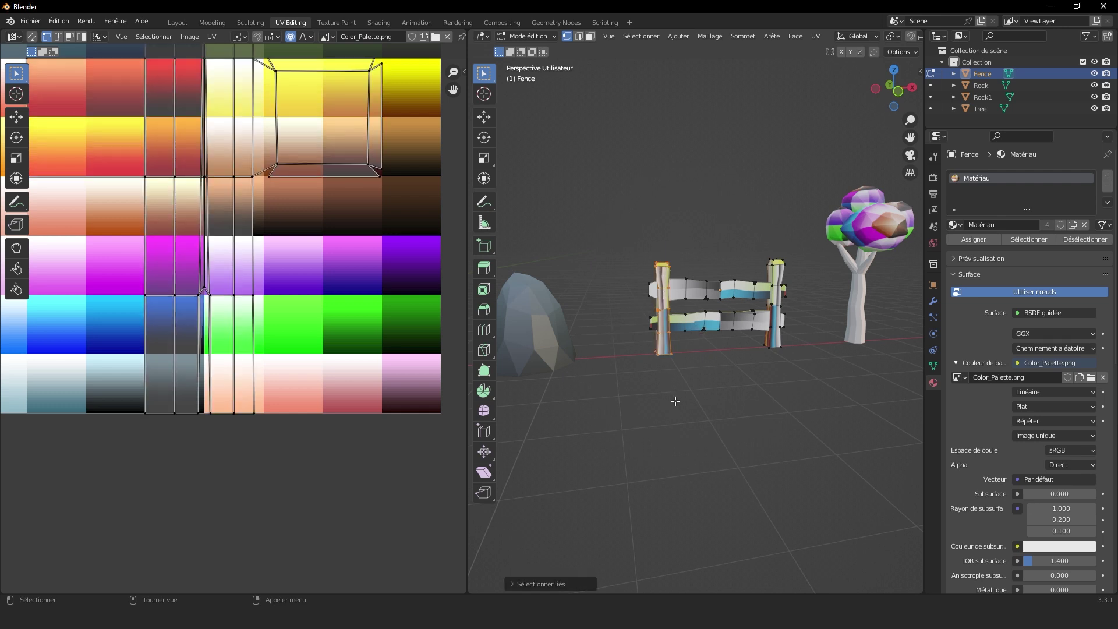
pyautogui.scroll(8, 673, 328)
pyautogui.keyDown('shift'); pyautogui.moveTo(568, 168); pyautogui.dragTo(626, 262, button='middle'); pyautogui.keyUp('shift')
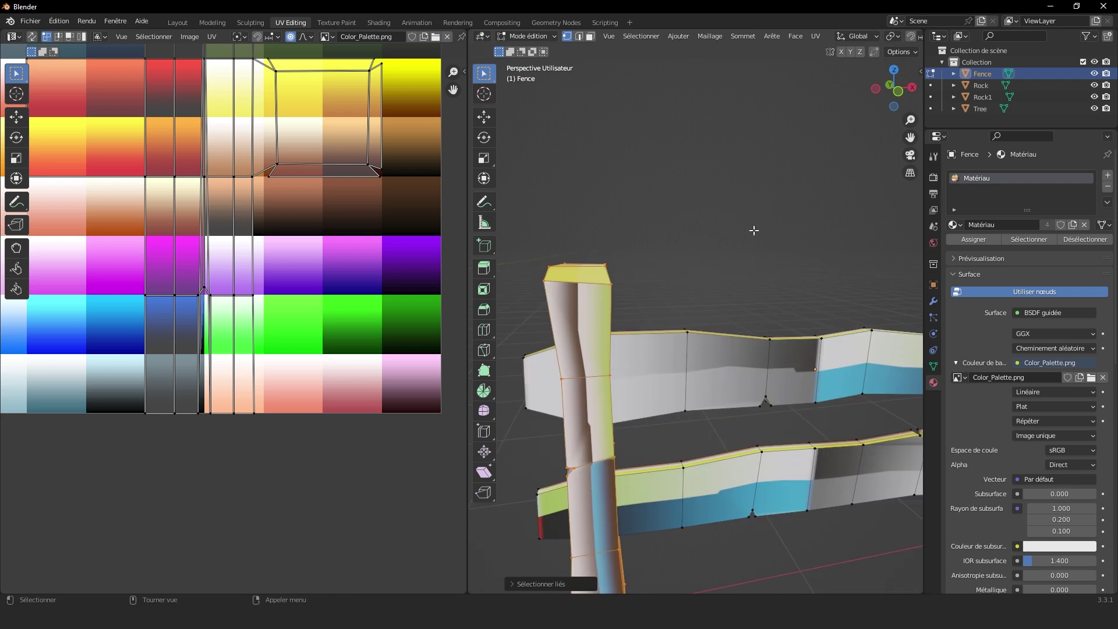
# Step: Clear the current selection and select the linked geometry of both fence posts in Edit Mode
pyautogui.click(754, 231)
pyautogui.press('Tab')
pyautogui.scroll(-3, 667, 323)
pyautogui.press('Tab')
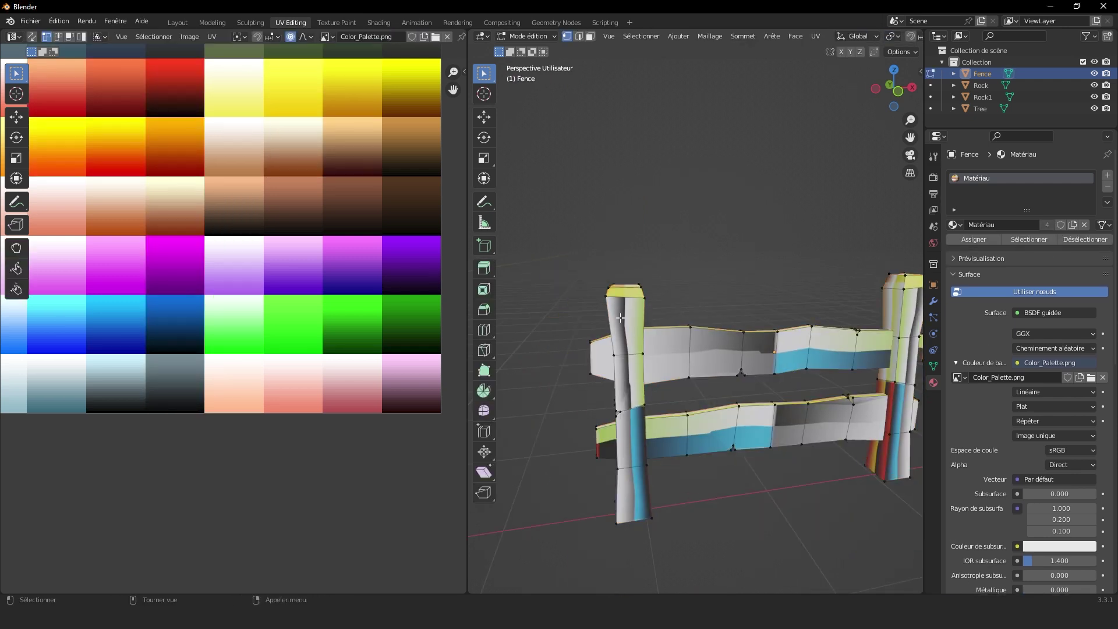
pyautogui.press('l')
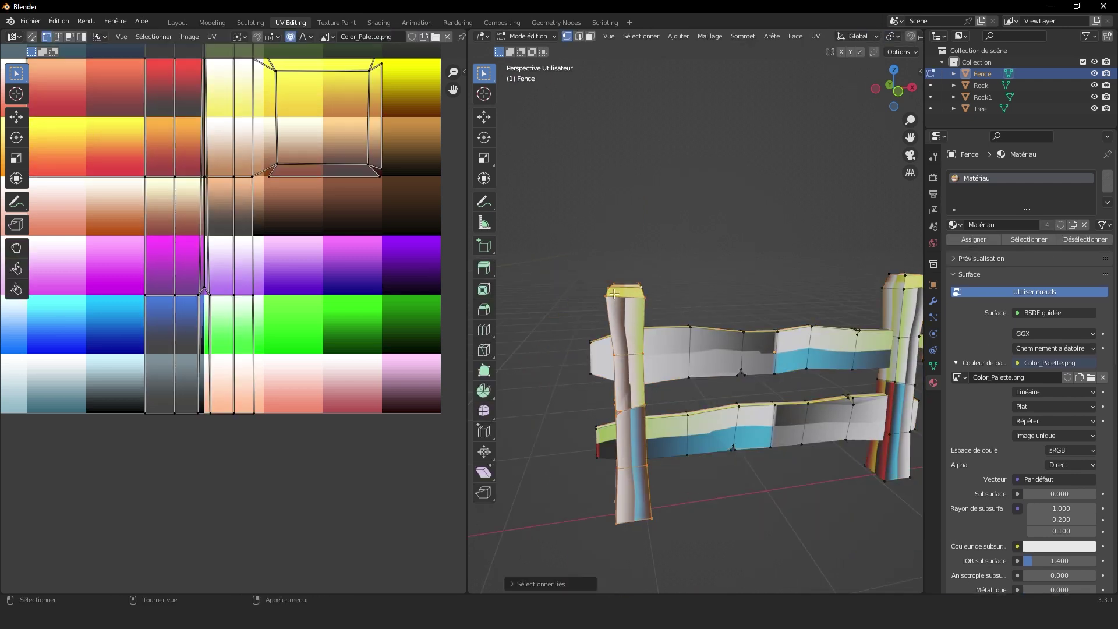
pyautogui.scroll(-3, 234, 325)
pyautogui.moveTo(834, 296); pyautogui.dragTo(824, 301, button='middle')
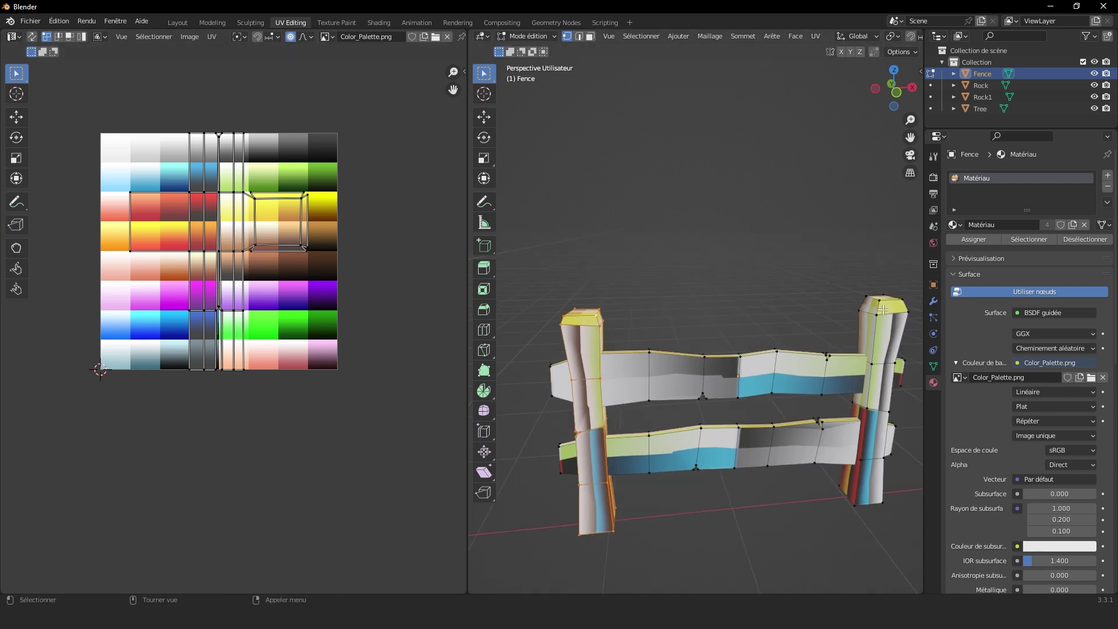
pyautogui.press('l')
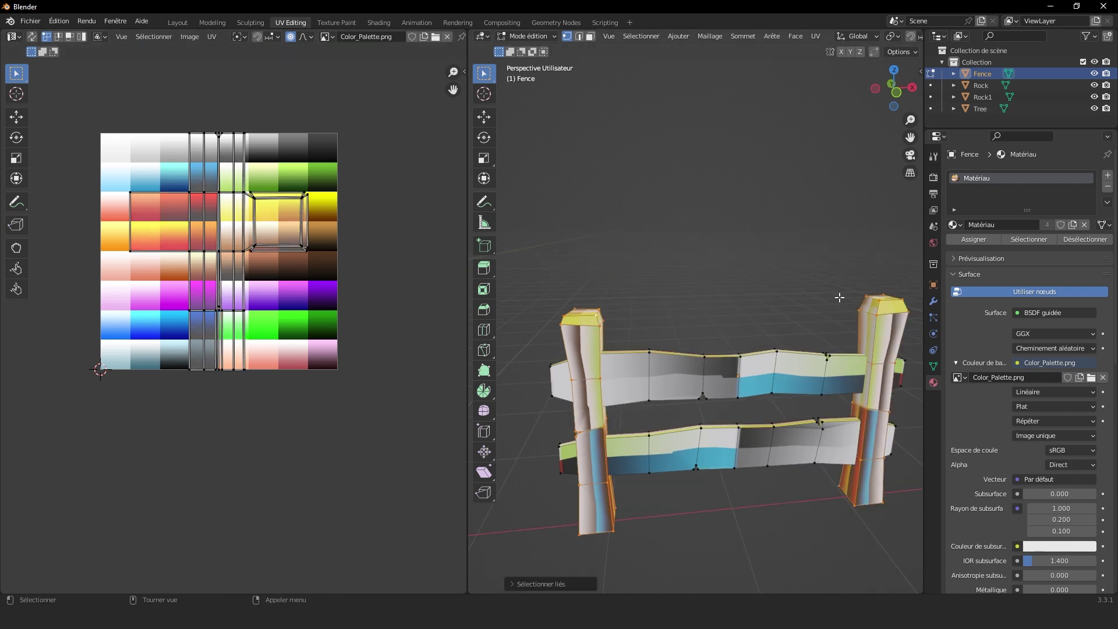
# Step: Project both posts' UVs from the front view, shrink them and place them on the reddish-brown swatch beside the darkest brown
pyautogui.click(891, 84)
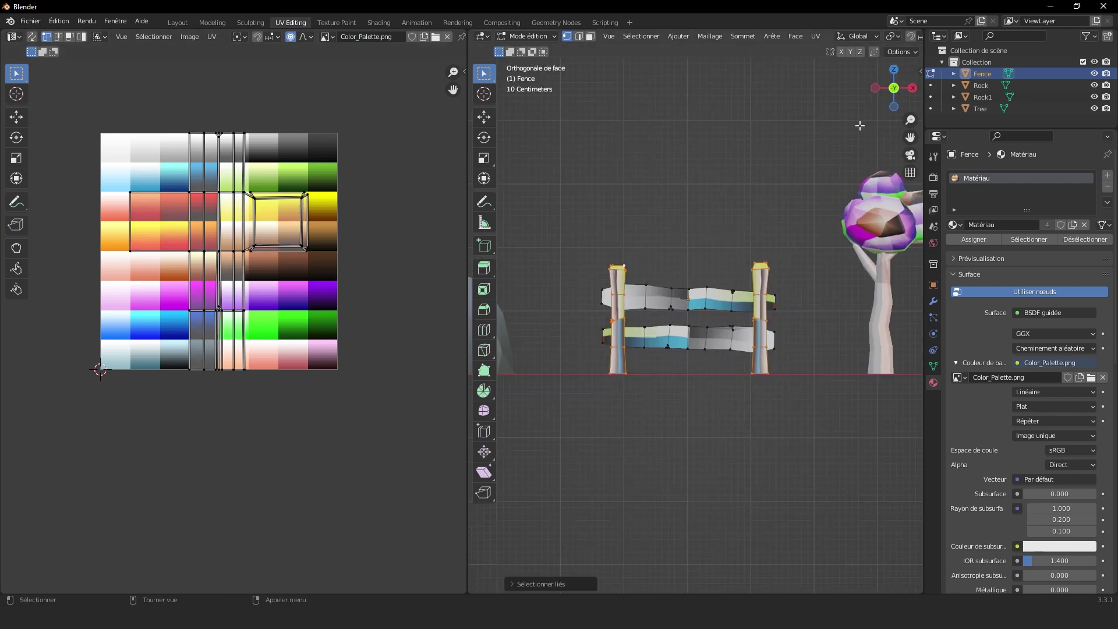
pyautogui.press('u')
pyautogui.click(675, 290)
pyautogui.press('s')
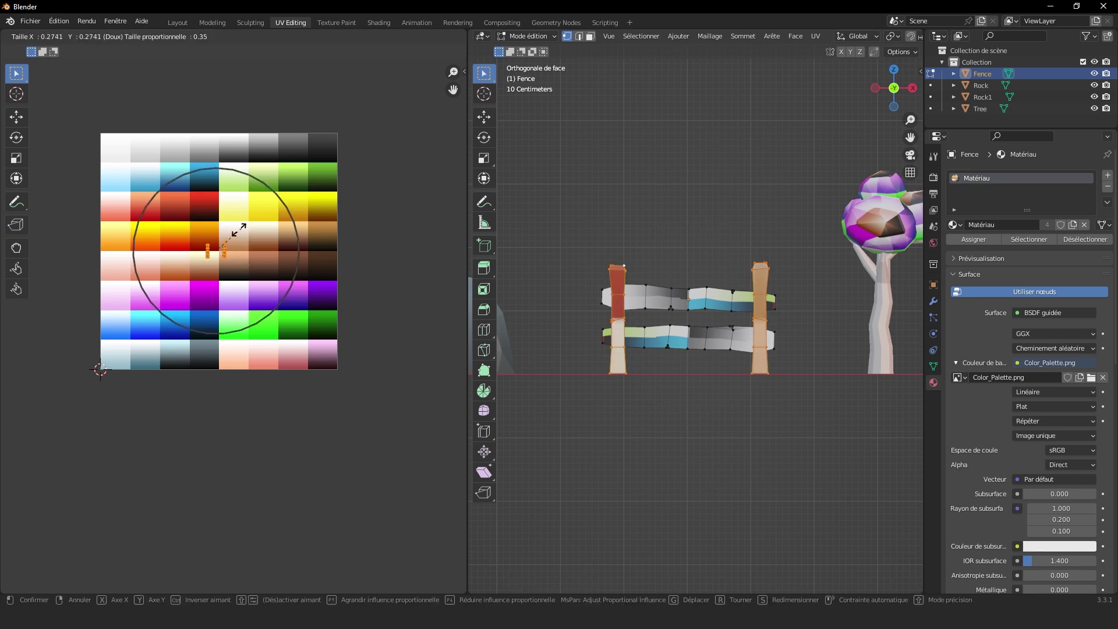
pyautogui.click(247, 239)
pyautogui.press('g')
pyautogui.click(270, 251)
pyautogui.scroll(3, 271, 239)
pyautogui.press('g')
pyautogui.click(387, 232)
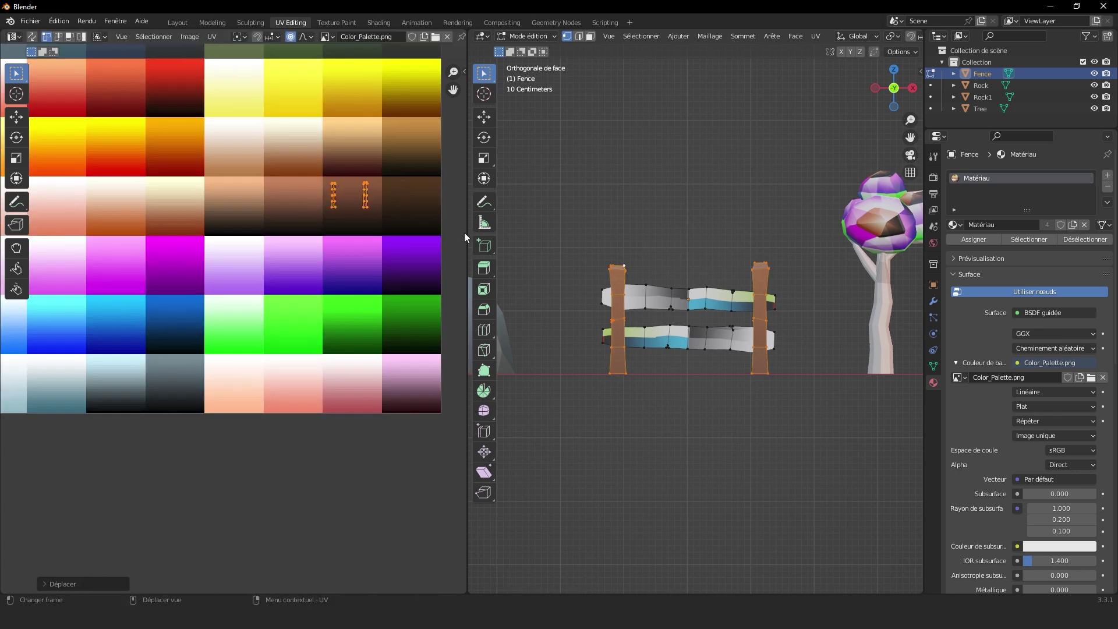
# Step: Adjust the vertical scale and position of the posts' UVs within the brown swatch and return to Object Mode
pyautogui.press('Tab')
pyautogui.press('Tab')
pyautogui.press('s')
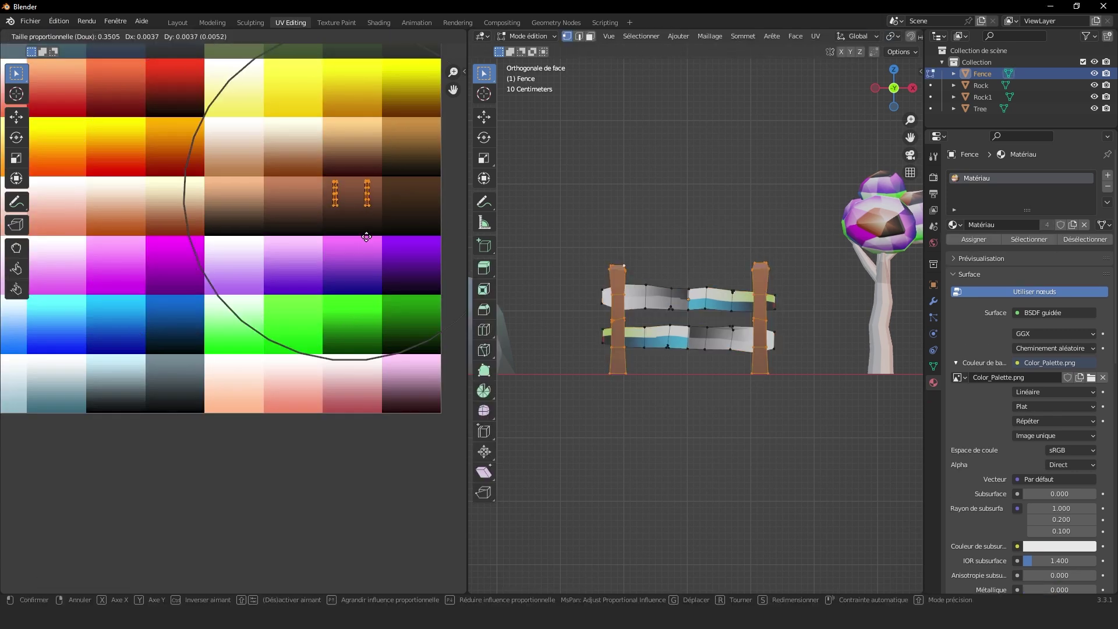
pyautogui.press('y')
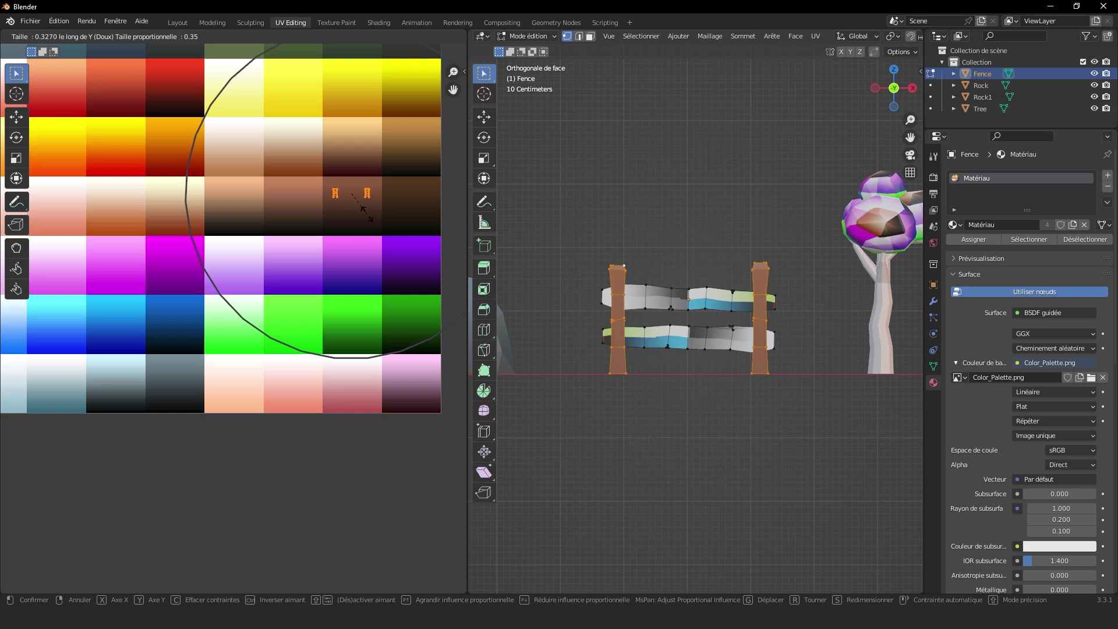
pyautogui.click(372, 214)
pyautogui.press('g')
pyautogui.click(372, 207)
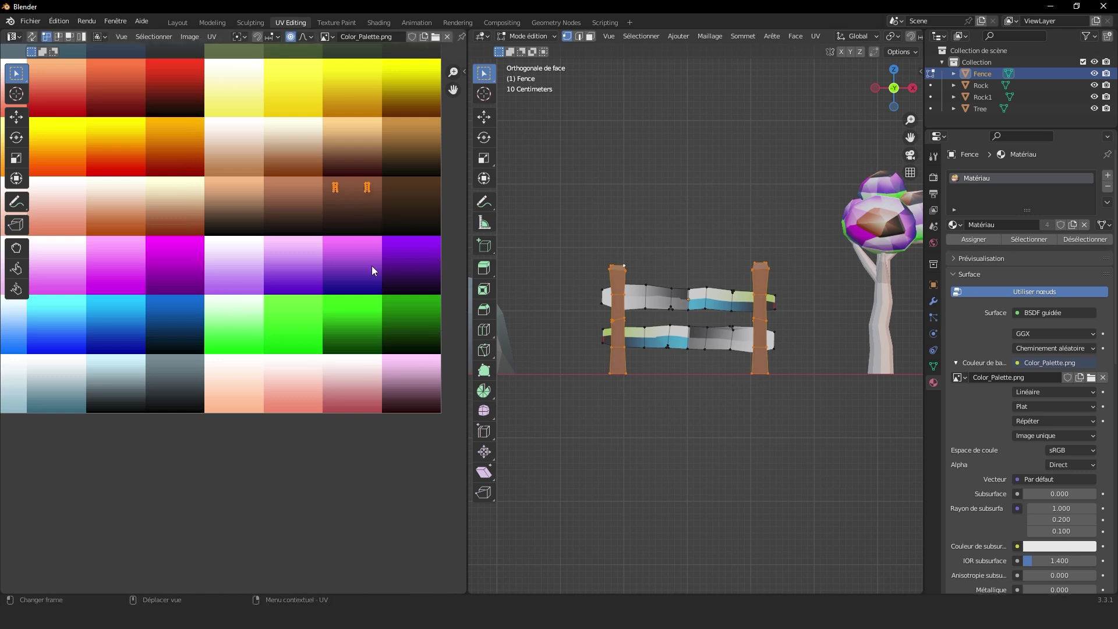
pyautogui.press('s')
pyautogui.press('y')
pyautogui.click(438, 276)
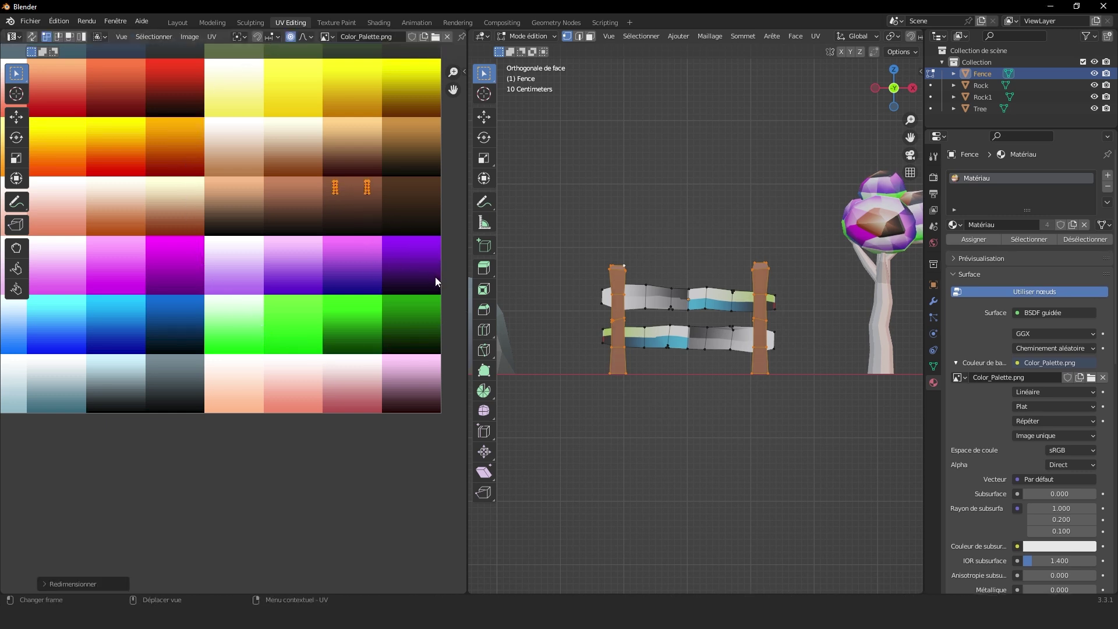
pyautogui.press('g')
pyautogui.click(437, 284)
pyautogui.press('Tab')
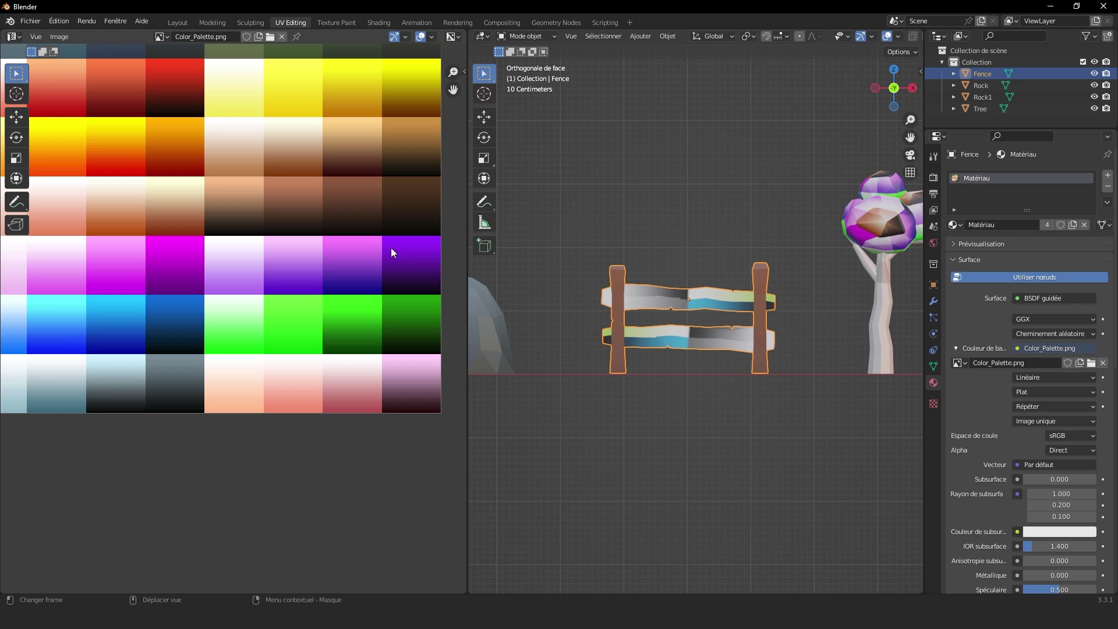
# Step: Select both fence rails' linked geometry in Edit Mode and project their UVs from the front view
pyautogui.press('s')
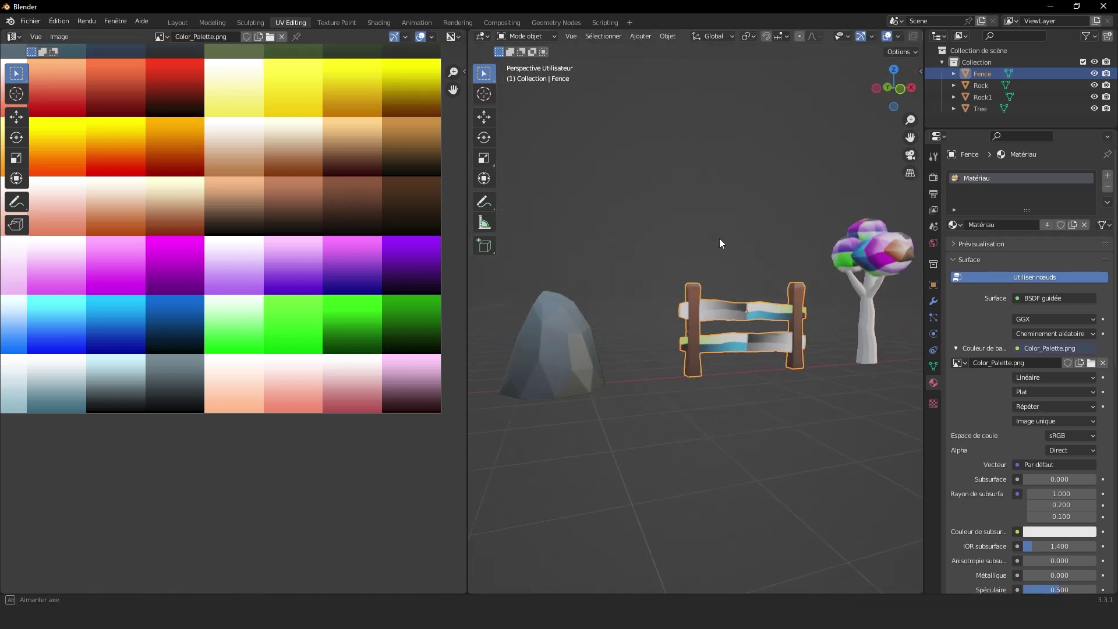
pyautogui.moveTo(719, 243); pyautogui.dragTo(843, 260, button='middle')
pyautogui.scroll(4, 819, 284)
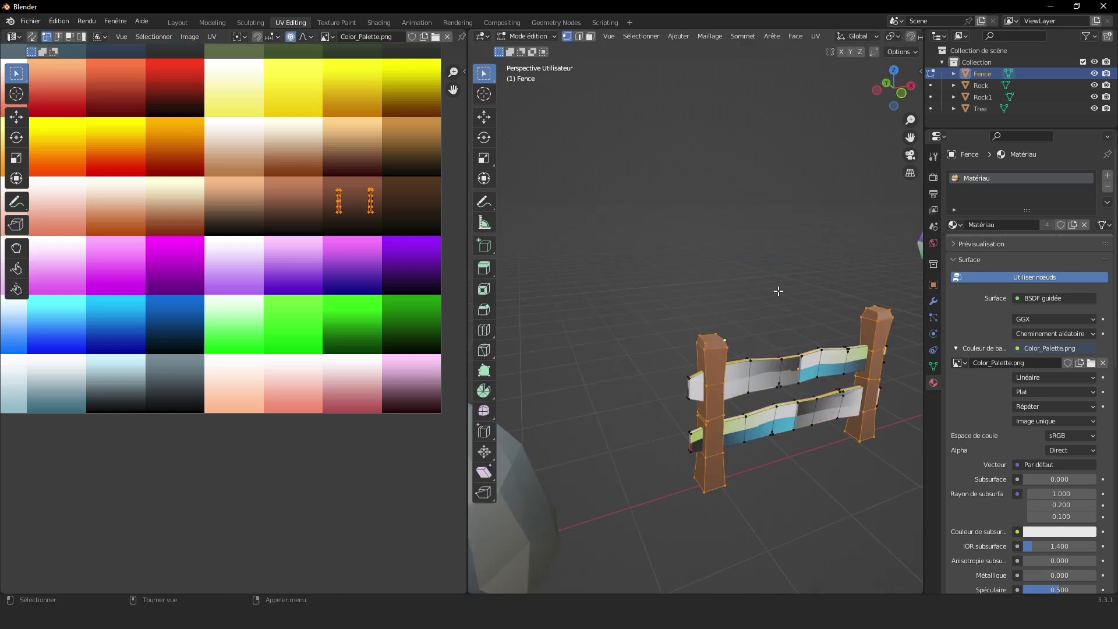
pyautogui.moveTo(778, 290); pyautogui.dragTo(731, 307, button='middle')
pyautogui.click(664, 280)
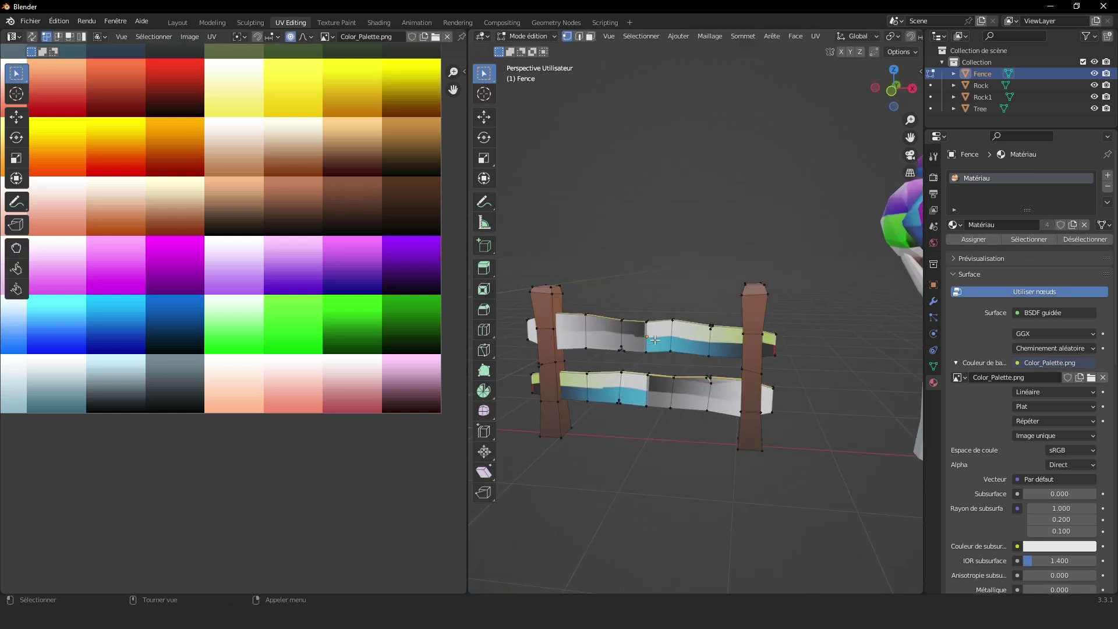
pyautogui.hotkey('ctrl', 'l')
pyautogui.press('l')
pyautogui.click(891, 91)
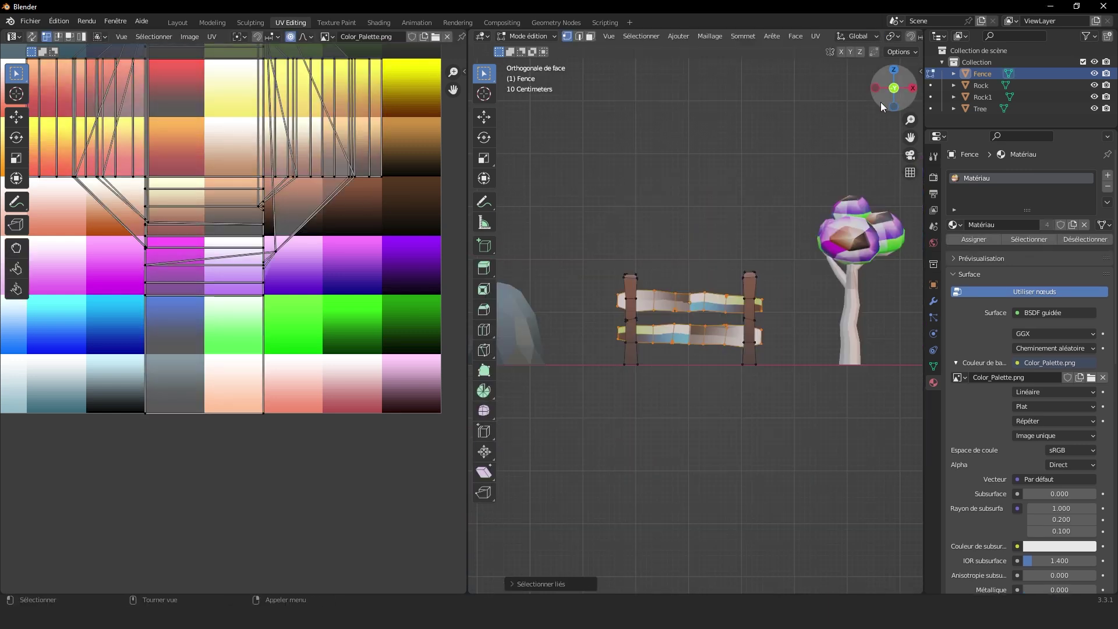
pyautogui.press('u')
pyautogui.click(799, 207)
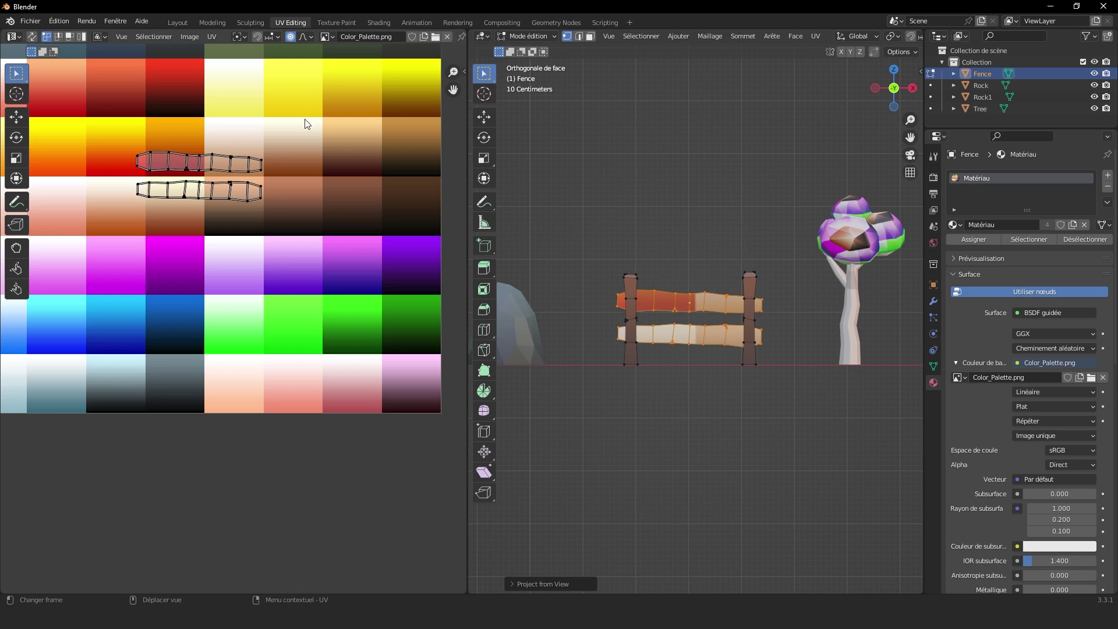
# Step: Shrink both rails' UVs and move them onto the light brown swatch in the palette's brown row
pyautogui.moveTo(305, 120); pyautogui.dragTo(85, 231)
pyautogui.press('s')
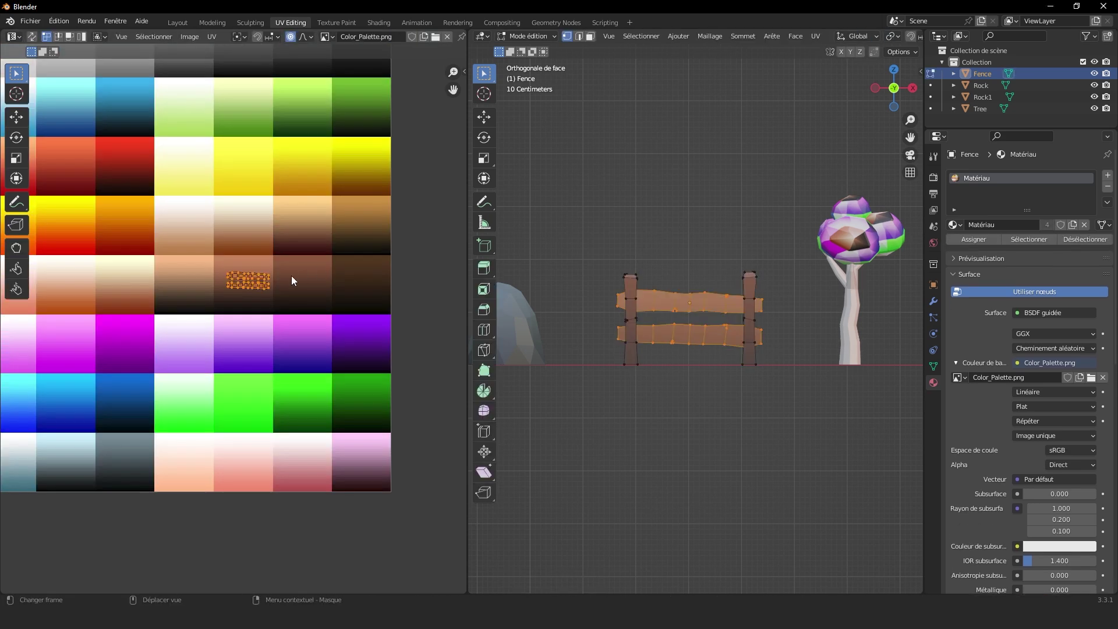
pyautogui.press('g')
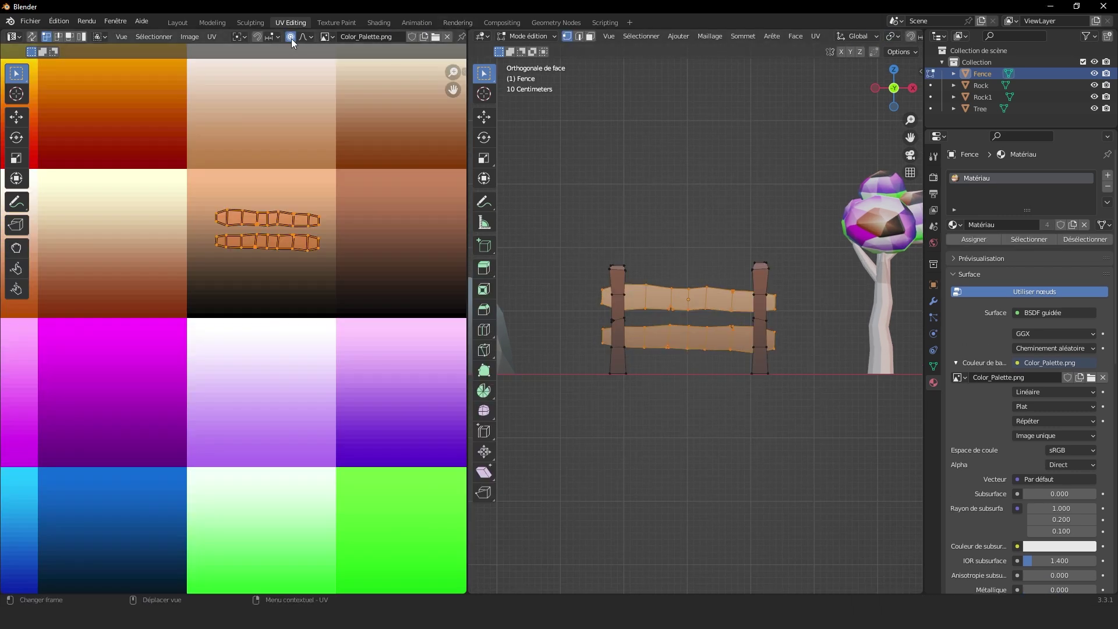
pyautogui.click(322, 240)
pyautogui.press('g')
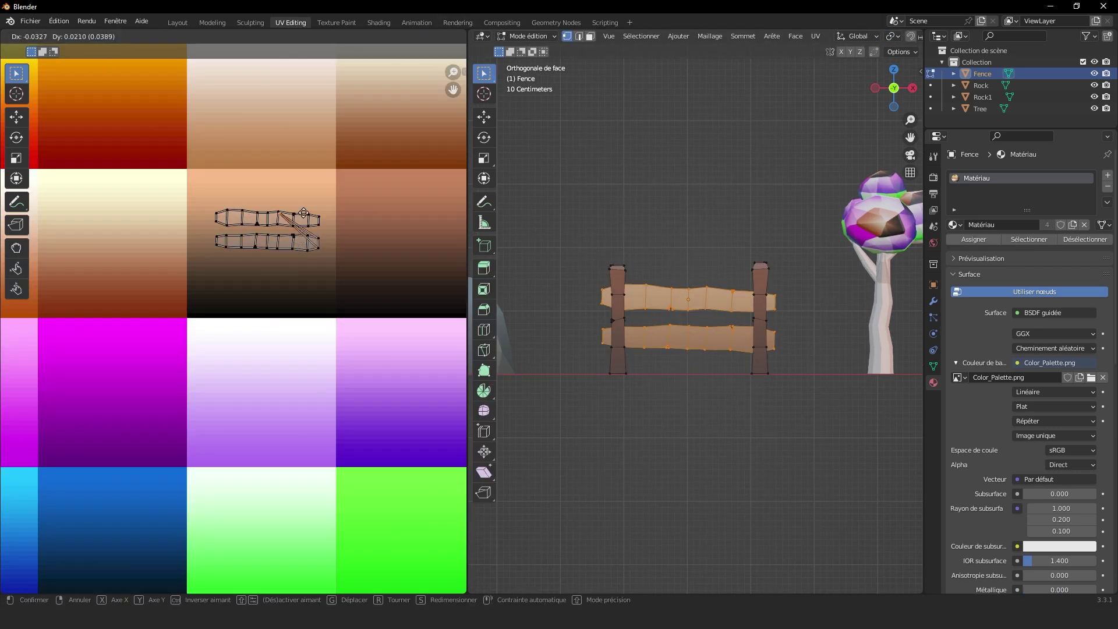
pyautogui.click(381, 164)
pyautogui.hotkey('ctrl', 'z')
# Step: Overlap the two rails' UV islands and position them together around the middle of the light brown swatch
pyautogui.moveTo(325, 231); pyautogui.dragTo(212, 265)
pyautogui.press('g')
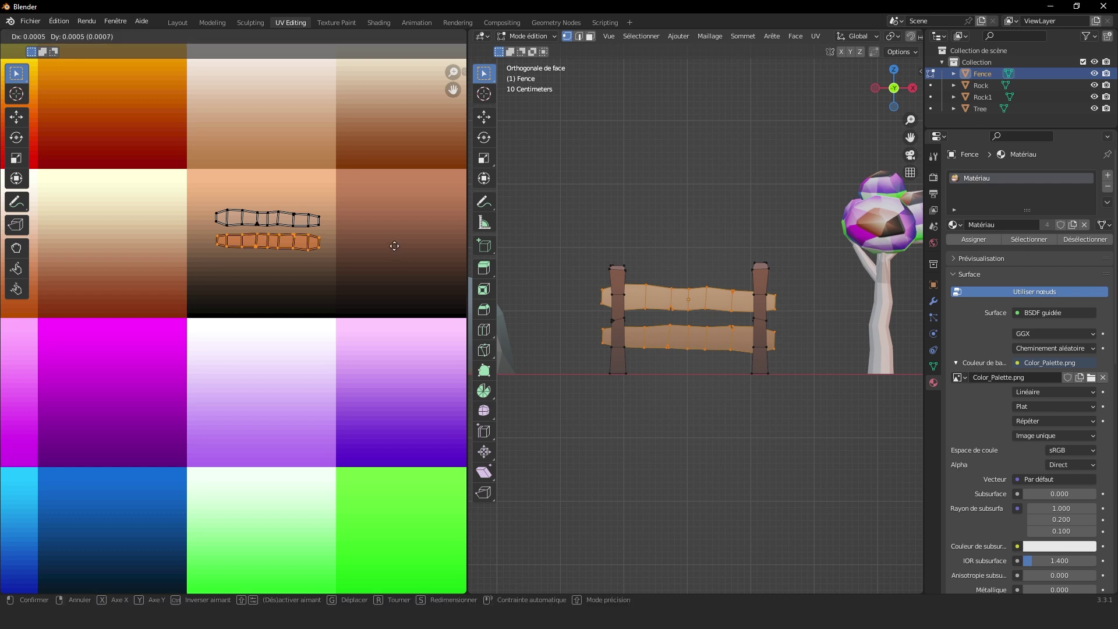
pyautogui.click(397, 224)
pyautogui.moveTo(363, 180); pyautogui.dragTo(196, 294)
pyautogui.press('g')
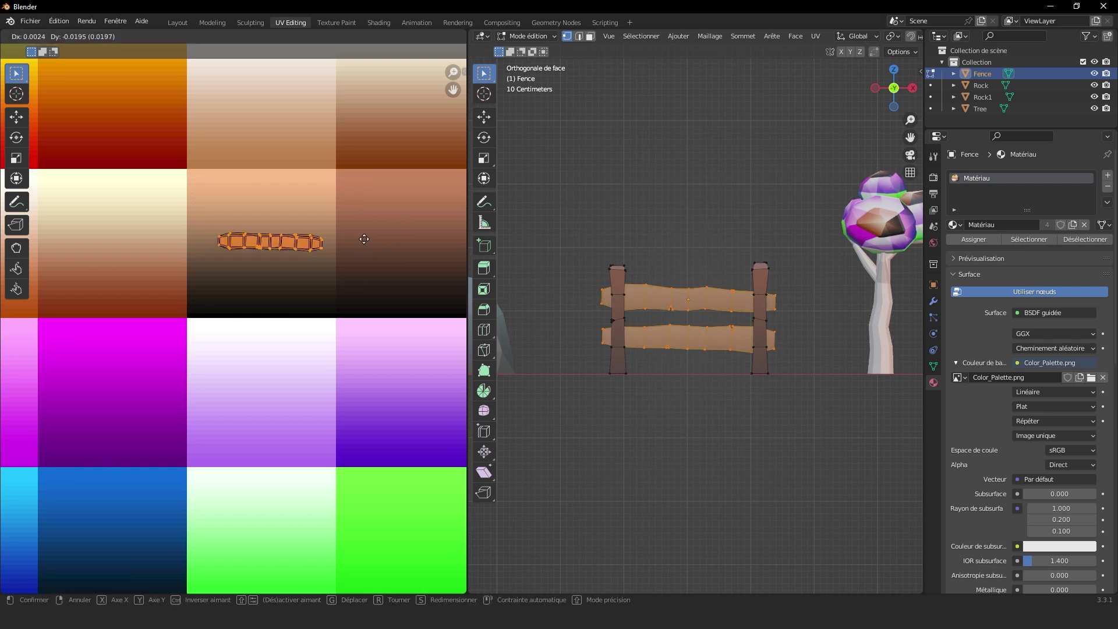
pyautogui.click(367, 240)
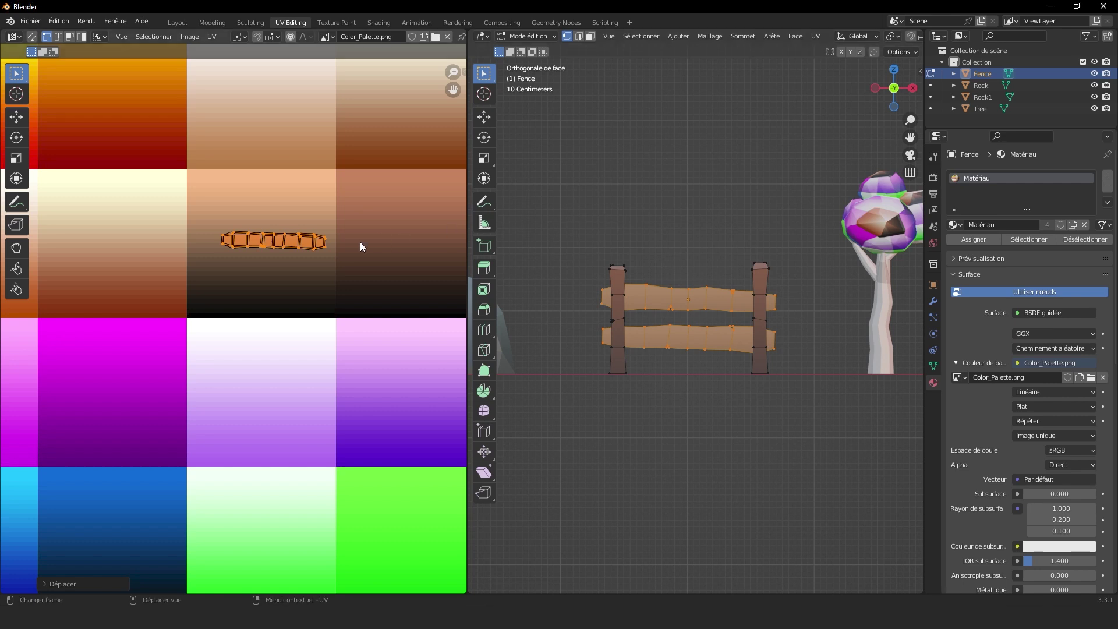
# Step: Enlarge the rails' UVs to nearly the light brown swatch's width, shift them slightly lower, and check the fence in Object Mode
pyautogui.press('s')
pyautogui.click(382, 230)
pyautogui.press('g')
pyautogui.click(372, 224)
pyautogui.press('g')
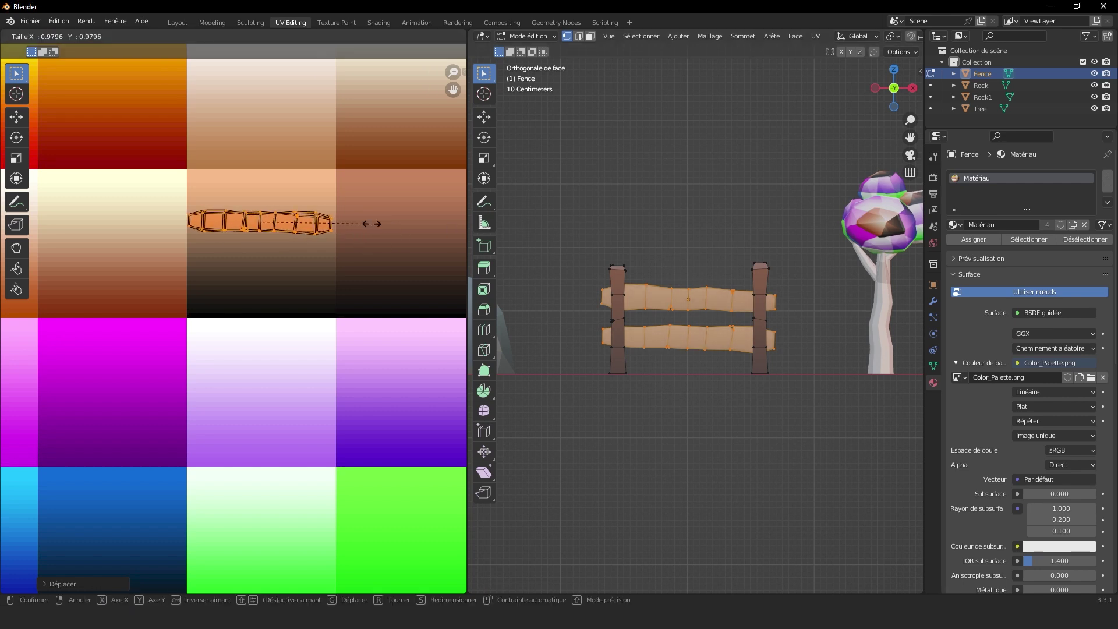
pyautogui.click(369, 251)
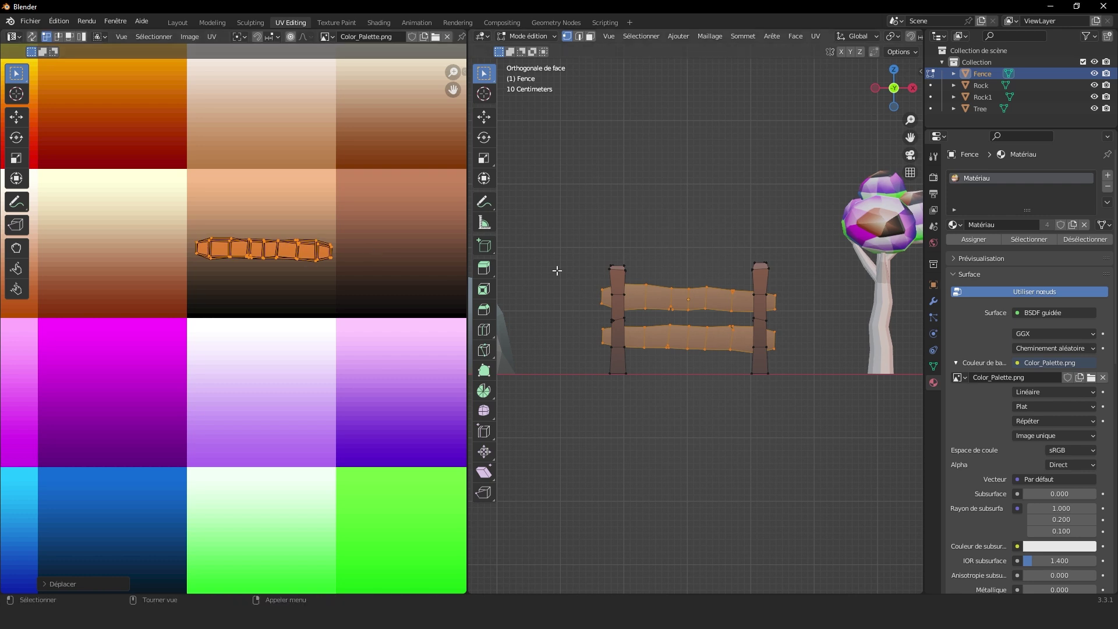
pyautogui.press('Tab')
pyautogui.scroll(-6, 669, 278)
pyautogui.moveTo(697, 273); pyautogui.dragTo(738, 311, button='middle')
pyautogui.scroll(5, 722, 283)
pyautogui.moveTo(703, 254); pyautogui.dragTo(758, 252, button='middle')
pyautogui.click(662, 329)
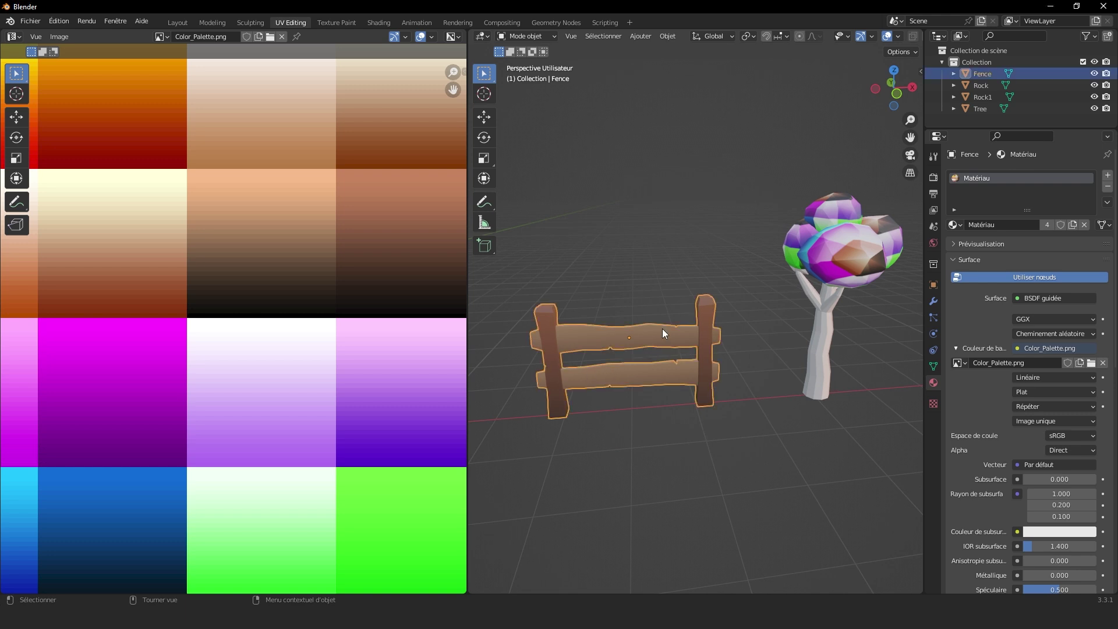
# Step: Select the tree's trunk geometry in Edit Mode and project its UVs from the front view
pyautogui.click(789, 364)
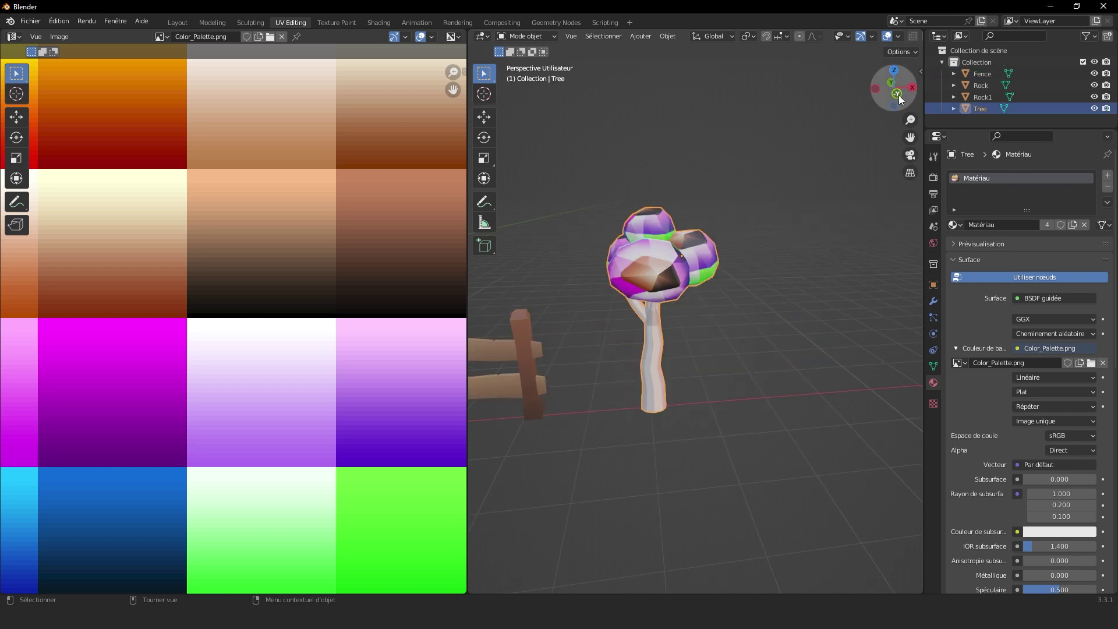
pyautogui.click(897, 94)
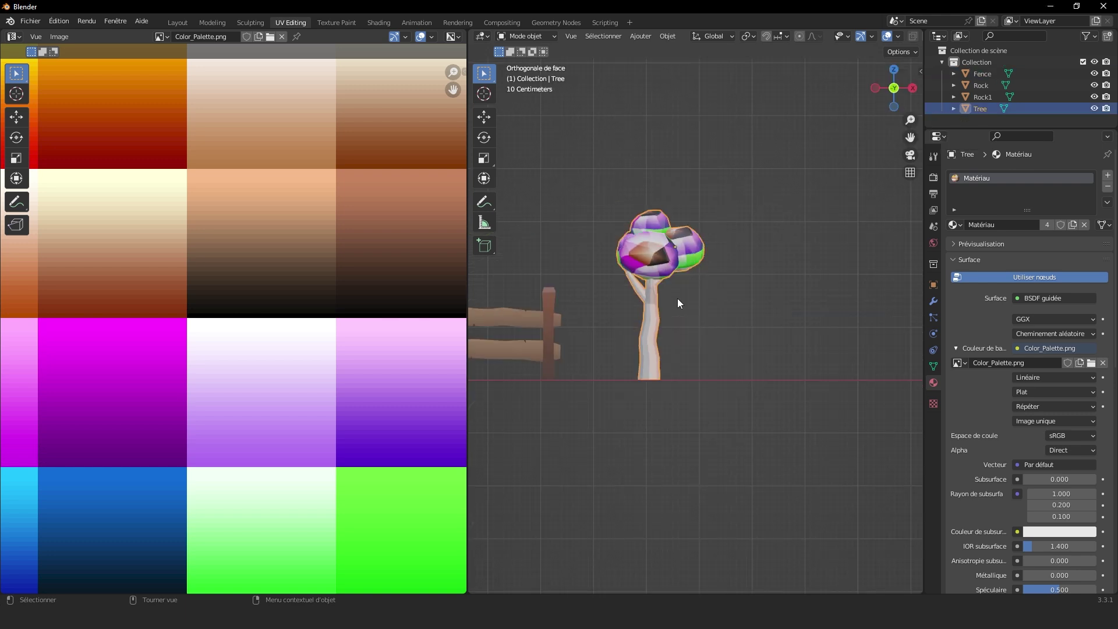
pyautogui.press('Tab')
pyautogui.press('l')
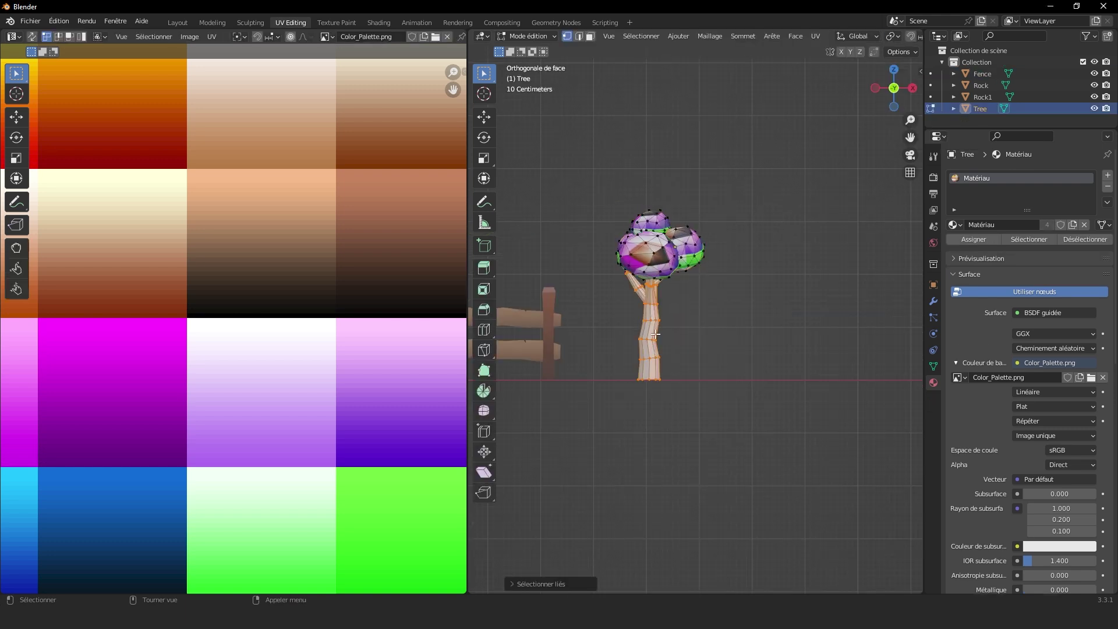
pyautogui.press('u')
pyautogui.click(641, 348)
pyautogui.scroll(-5, 234, 325)
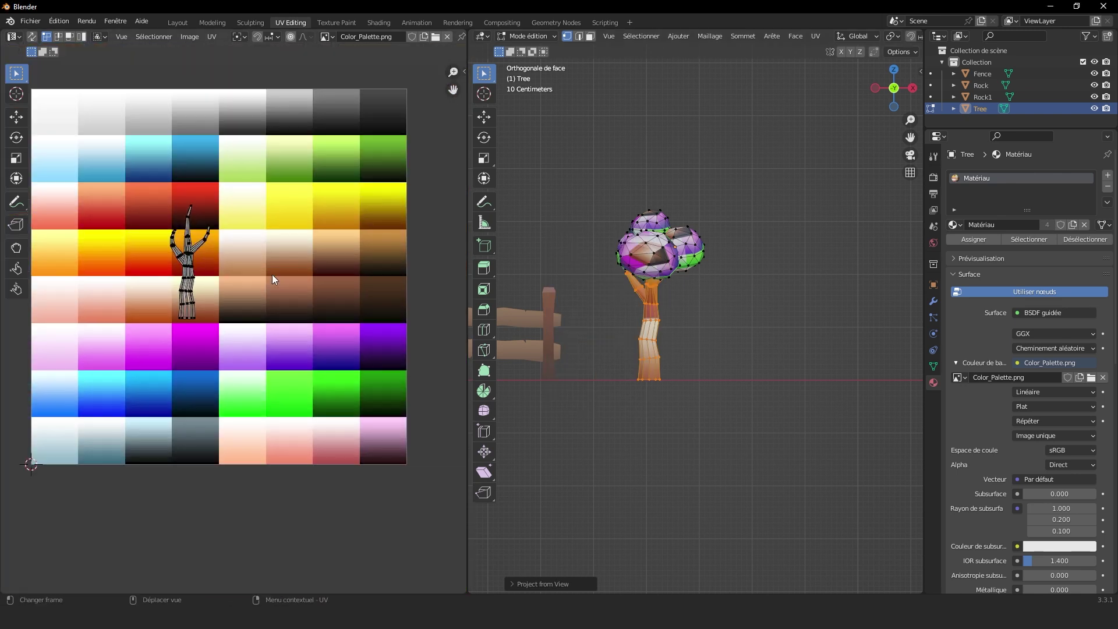
# Step: Shrink the trunk's UVs, place them on the medium brown swatch, and check the color in Object Mode
pyautogui.press('a')
pyautogui.press('s')
pyautogui.click(228, 245)
pyautogui.press('g')
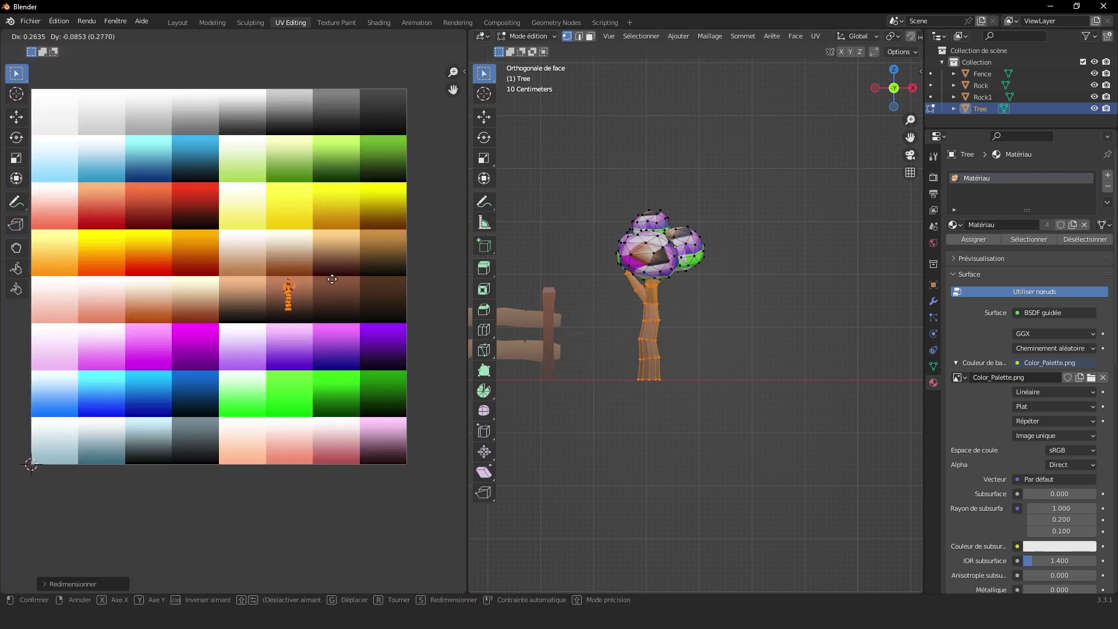
pyautogui.click(334, 279)
pyautogui.press('Tab')
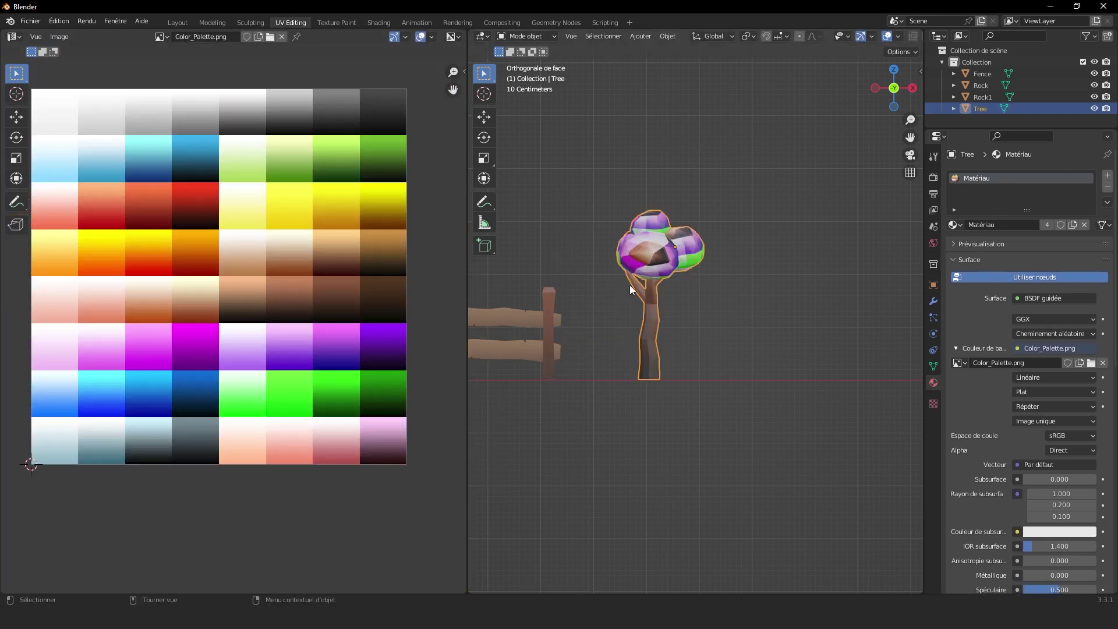
# Step: Move the trunk's UVs to the next darker brown swatch, compress them vertically and shift them slightly higher
pyautogui.press('Tab')
pyautogui.press('g')
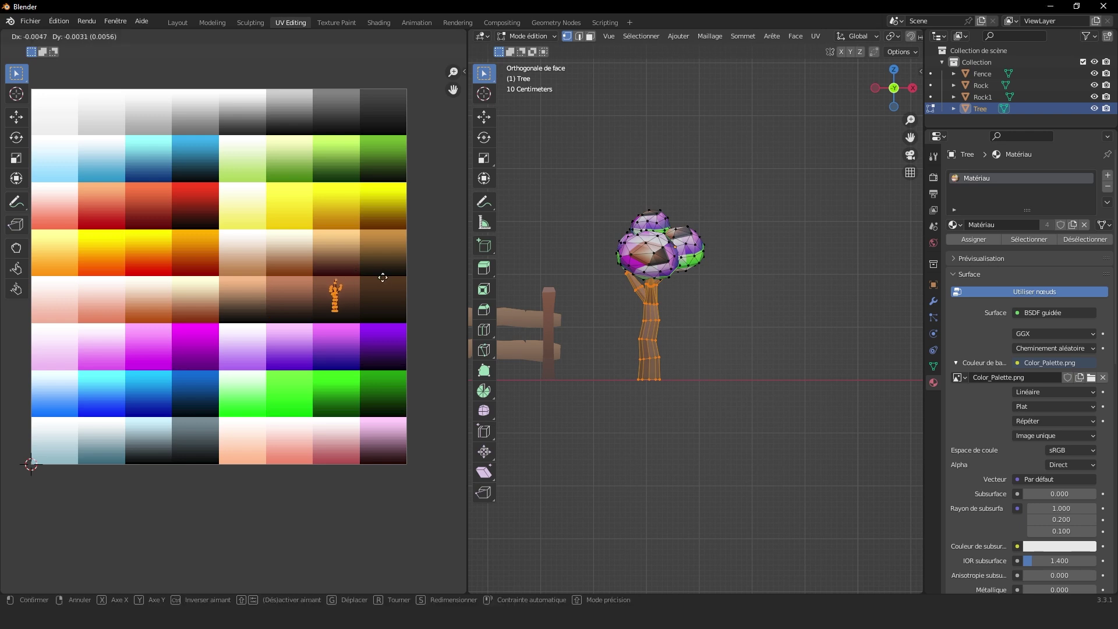
pyautogui.click(386, 279)
pyautogui.scroll(4, 386, 279)
pyautogui.press('s')
pyautogui.press('y')
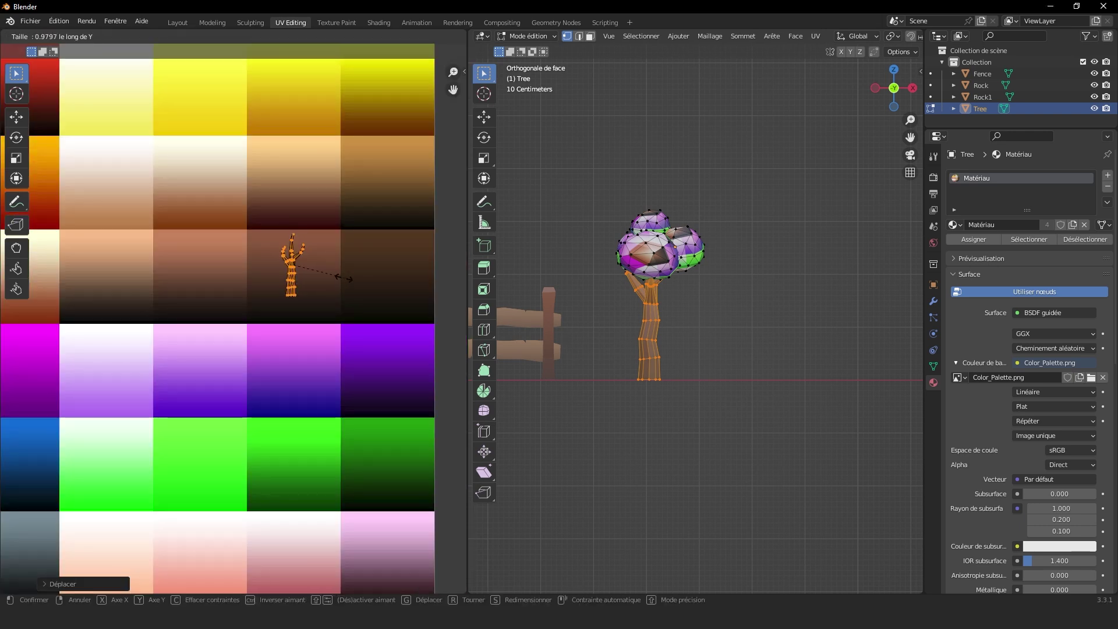
pyautogui.click(330, 280)
pyautogui.press('g')
pyautogui.click(331, 269)
pyautogui.press('Tab')
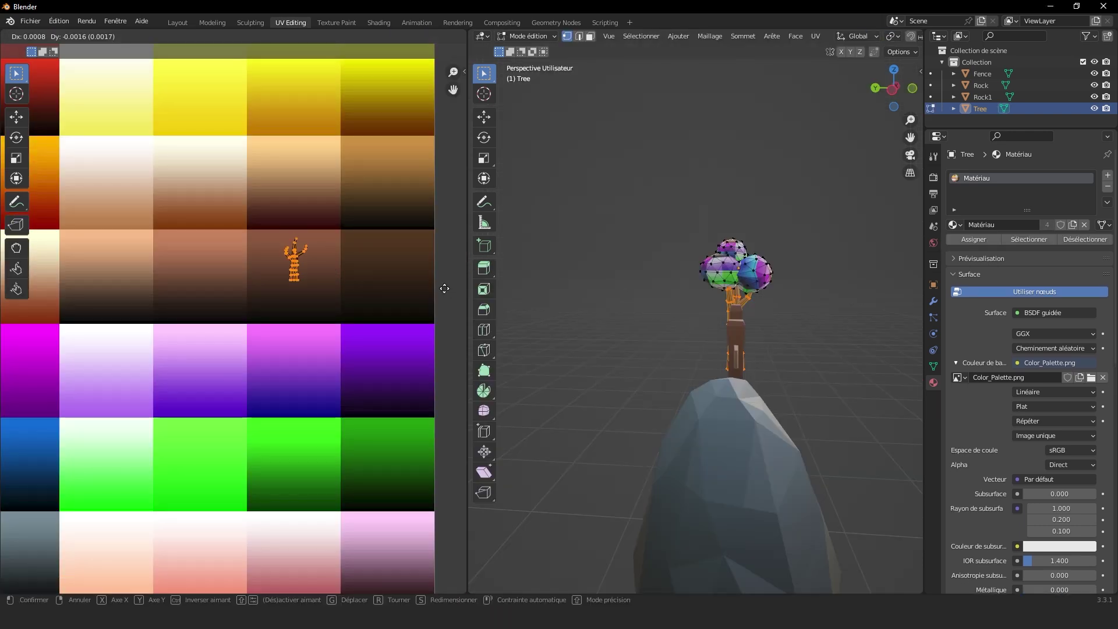
# Step: Settle the trunk's UVs slightly higher on the dark brown swatch and check the trunk's color in Object Mode
pyautogui.click(445, 288)
pyautogui.press('Tab')
pyautogui.moveTo(832, 285); pyautogui.dragTo(738, 317, button='middle')
pyautogui.scroll(3, 708, 295)
pyautogui.click(708, 295)
pyautogui.scroll(-2, 721, 300)
pyautogui.scroll(4, 738, 316)
pyautogui.click(649, 369)
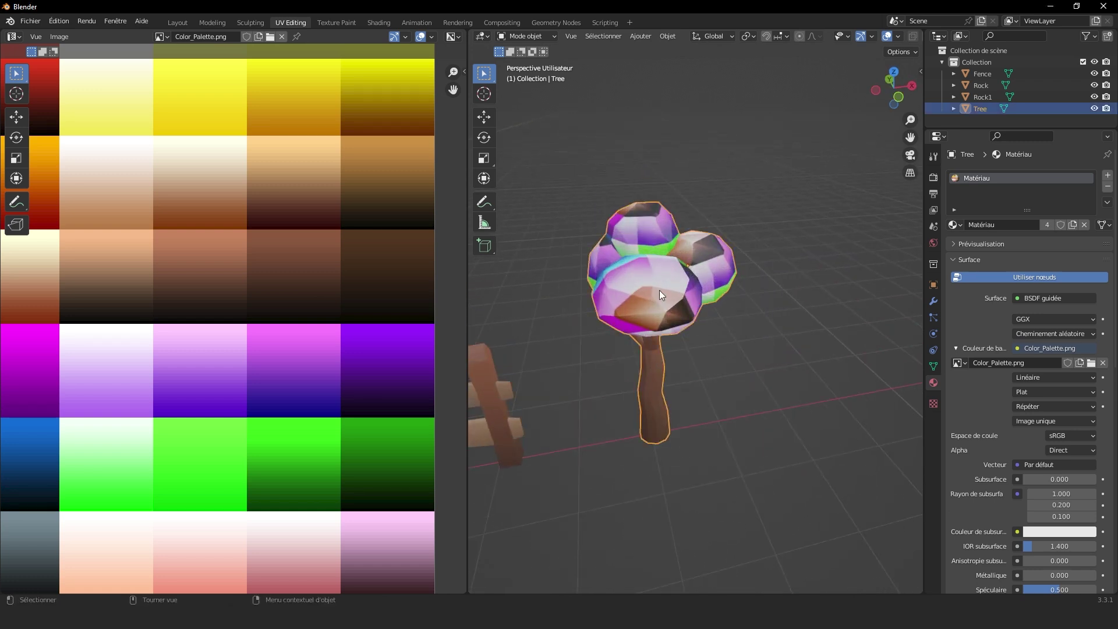
# Step: Select all the linked geometry of the tree's foliage clumps in Edit Mode, leaving the trunk unselected
pyautogui.press('Tab')
pyautogui.moveTo(662, 290); pyautogui.dragTo(654, 193, button='middle')
pyautogui.click(598, 229)
pyautogui.press('l')
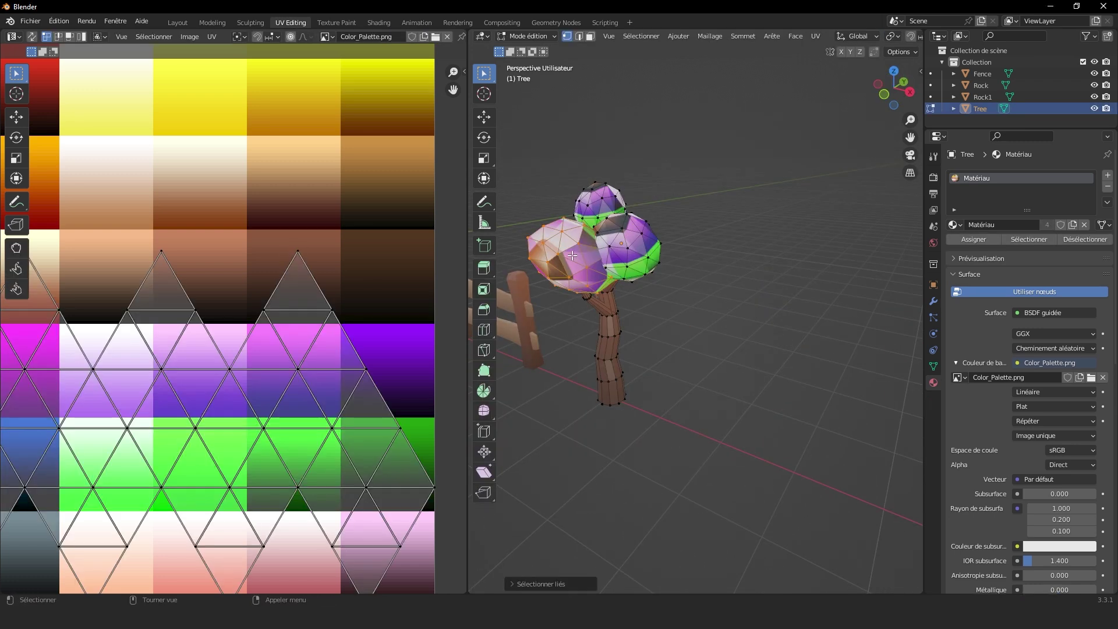
pyautogui.moveTo(687, 234); pyautogui.dragTo(769, 232, button='middle')
pyautogui.press('l')
pyautogui.press('l')
pyautogui.press('l')
# Step: Project the selected foliage's UVs from the front view
pyautogui.moveTo(556, 238); pyautogui.dragTo(656, 237, button='middle')
pyautogui.click(895, 97)
pyautogui.press('u')
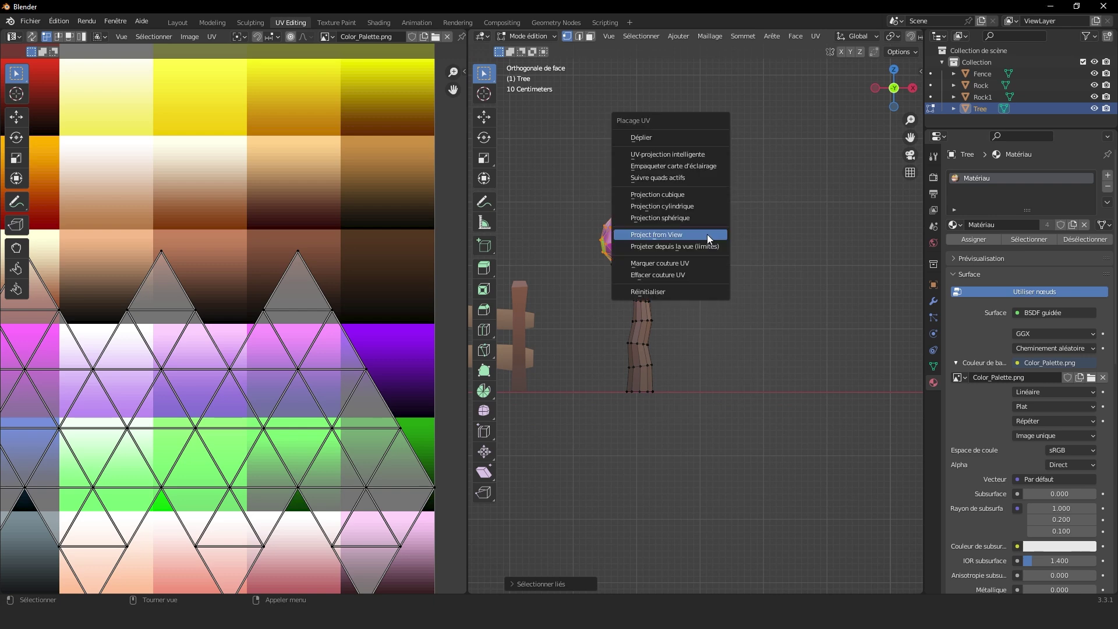
pyautogui.click(709, 236)
# Step: Select all the foliage's UVs, shrink them and place them on the bright green swatch in the palette's second row
pyautogui.scroll(-4, 224, 245)
pyautogui.moveTo(225, 244); pyautogui.dragTo(350, 238, button='middle')
pyautogui.scroll(5, 325, 185)
pyautogui.moveTo(324, 184); pyautogui.dragTo(197, 351, button='middle')
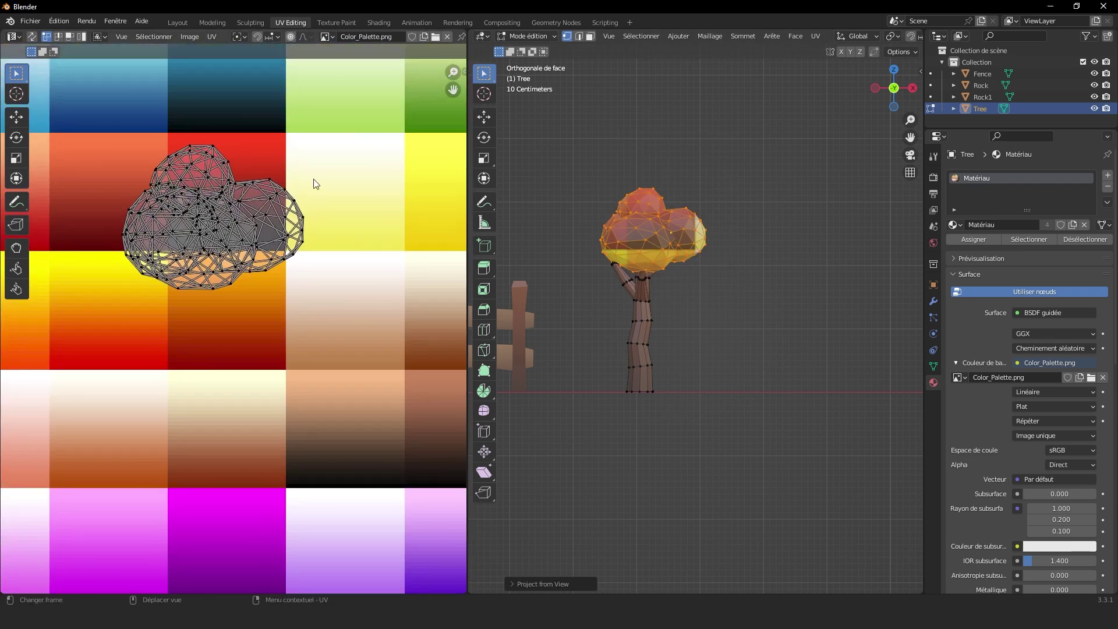
pyautogui.moveTo(365, 103); pyautogui.dragTo(274, 266)
pyautogui.press('Home')
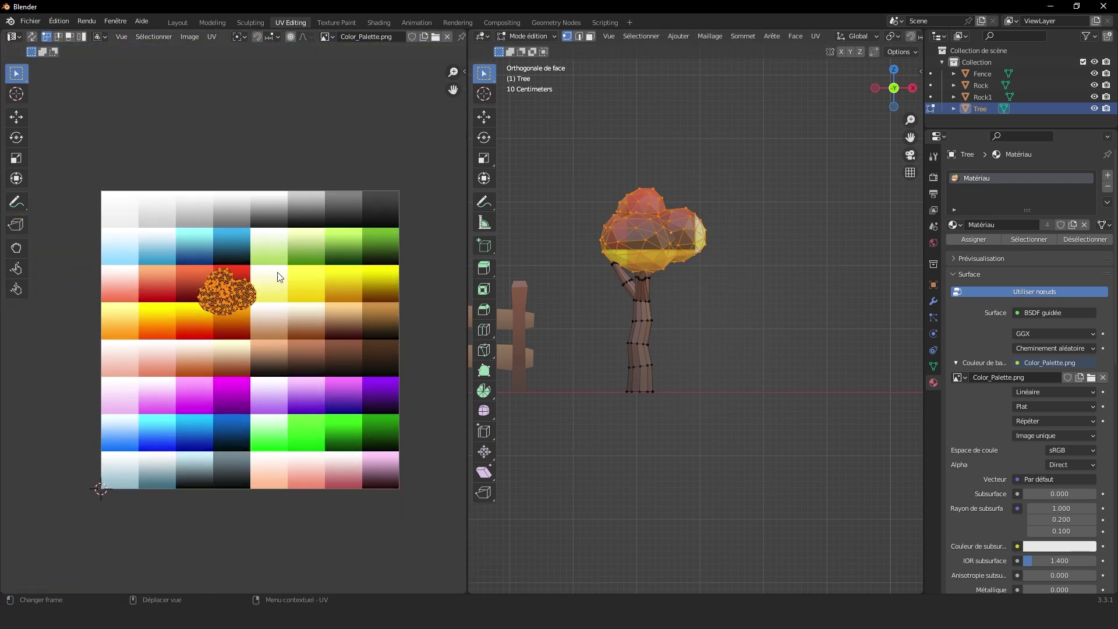
pyautogui.press('g')
pyautogui.click(359, 233)
pyautogui.press('s')
pyautogui.click(326, 243)
pyautogui.press('g')
pyautogui.click(351, 238)
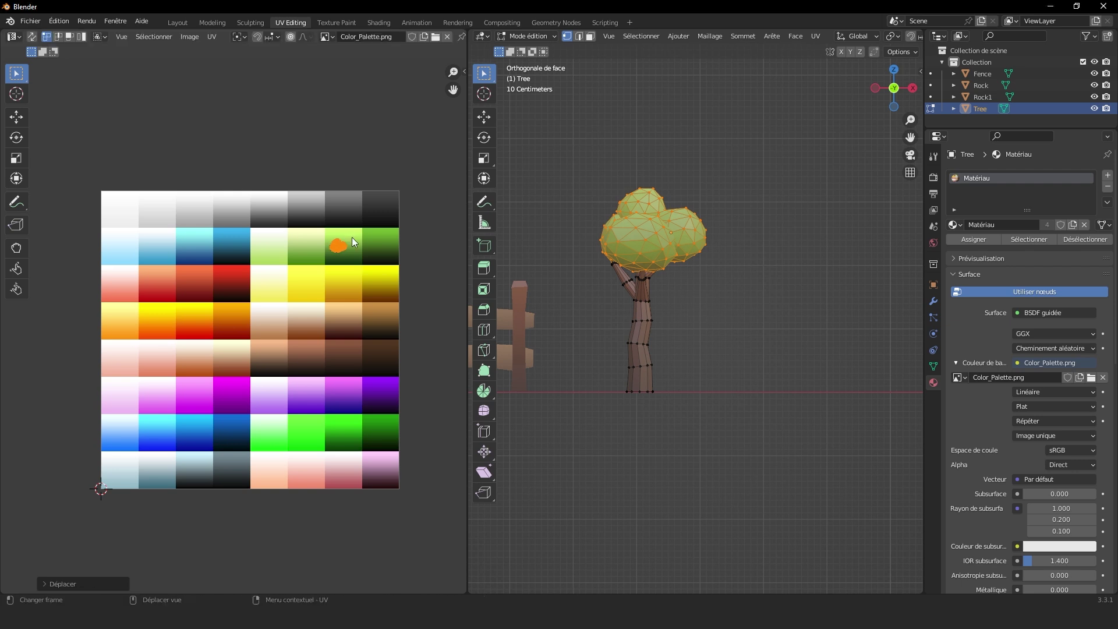
# Step: Enlarge the foliage's UVs to nearly a swatch's width and move them to the neighbouring paler green swatch
pyautogui.press('s')
pyautogui.click(384, 237)
pyautogui.press('g')
pyautogui.click(356, 235)
pyautogui.press('s')
pyautogui.click(338, 240)
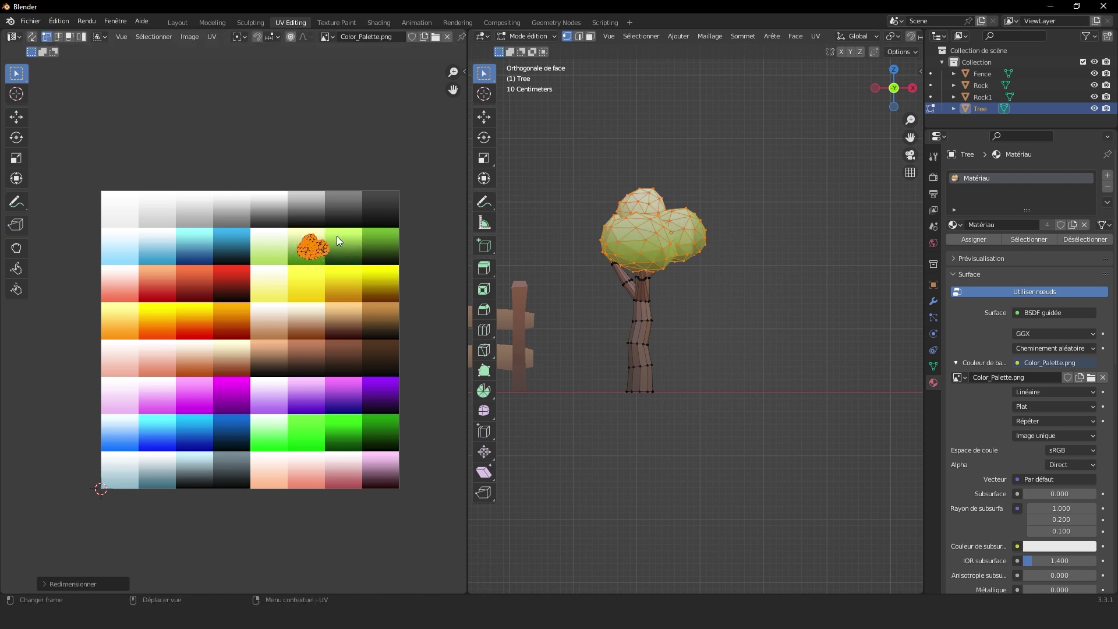
# Step: Center the foliage's UVs on the pale green swatch and check the tree in Object Mode
pyautogui.press('g')
pyautogui.click(329, 238)
pyautogui.press('Tab')
pyautogui.moveTo(716, 233); pyautogui.dragTo(740, 255, button='middle')
pyautogui.press('Tab')
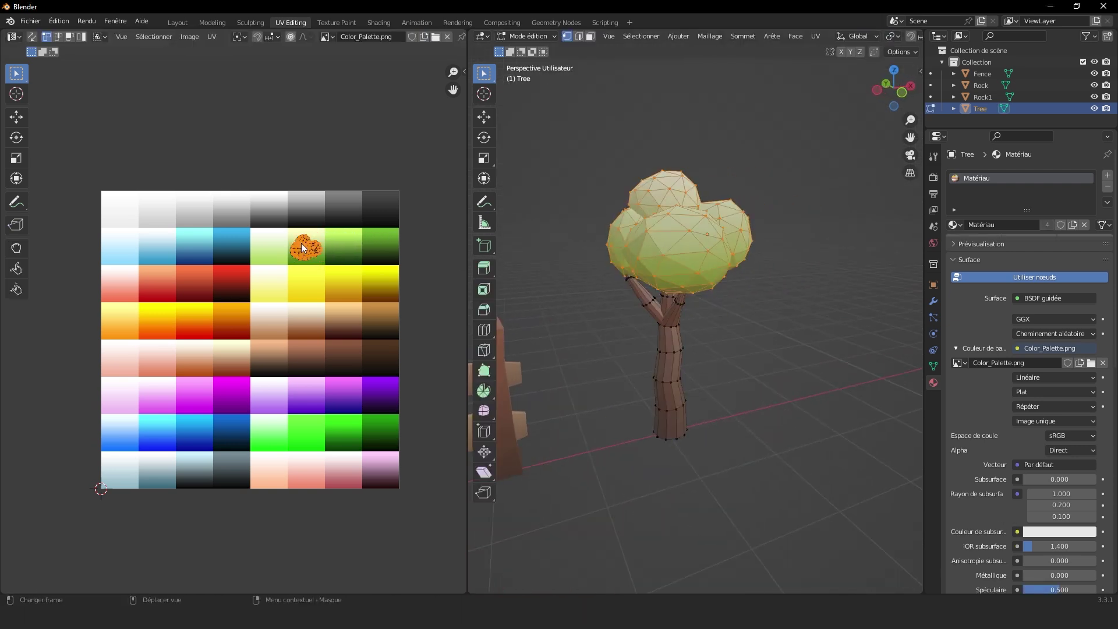
pyautogui.press('Tab')
pyautogui.moveTo(636, 226); pyautogui.dragTo(601, 296, button='middle')
# Step: Compress the foliage's UVs vertically within the pale green swatch and check the tree from several angles in Object Mode
pyautogui.press('Tab')
pyautogui.press('s')
pyautogui.press('y')
pyautogui.click(358, 263)
pyautogui.press('Tab')
pyautogui.press('Tab')
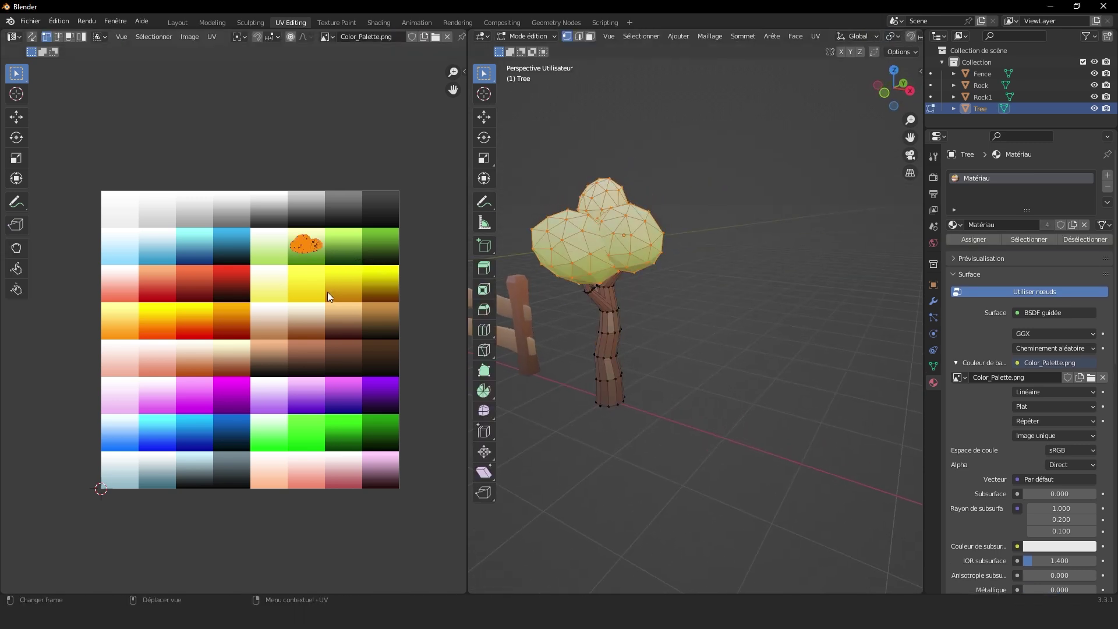
pyautogui.press('Tab')
pyautogui.moveTo(568, 201); pyautogui.dragTo(675, 172, button='middle')
pyautogui.scroll(-4, 666, 251)
pyautogui.moveTo(666, 250); pyautogui.dragTo(692, 218, button='middle')
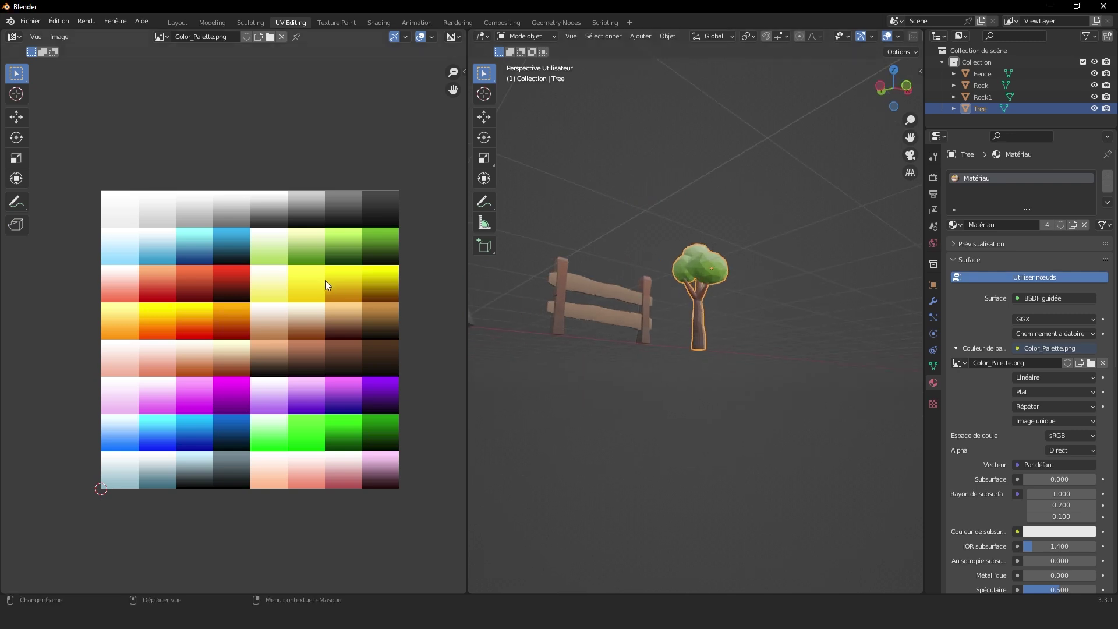
# Step: Rotate the foliage's UVs on the pale green swatch and inspect the tree's shading in Object Mode
pyautogui.press('Tab')
pyautogui.press('r')
pyautogui.click(320, 298)
pyautogui.press('Tab')
pyautogui.moveTo(716, 273); pyautogui.dragTo(562, 311, button='middle')
pyautogui.scroll(3, 629, 299)
pyautogui.moveTo(628, 299); pyautogui.dragTo(656, 271, button='middle')
pyautogui.scroll(-3, 655, 271)
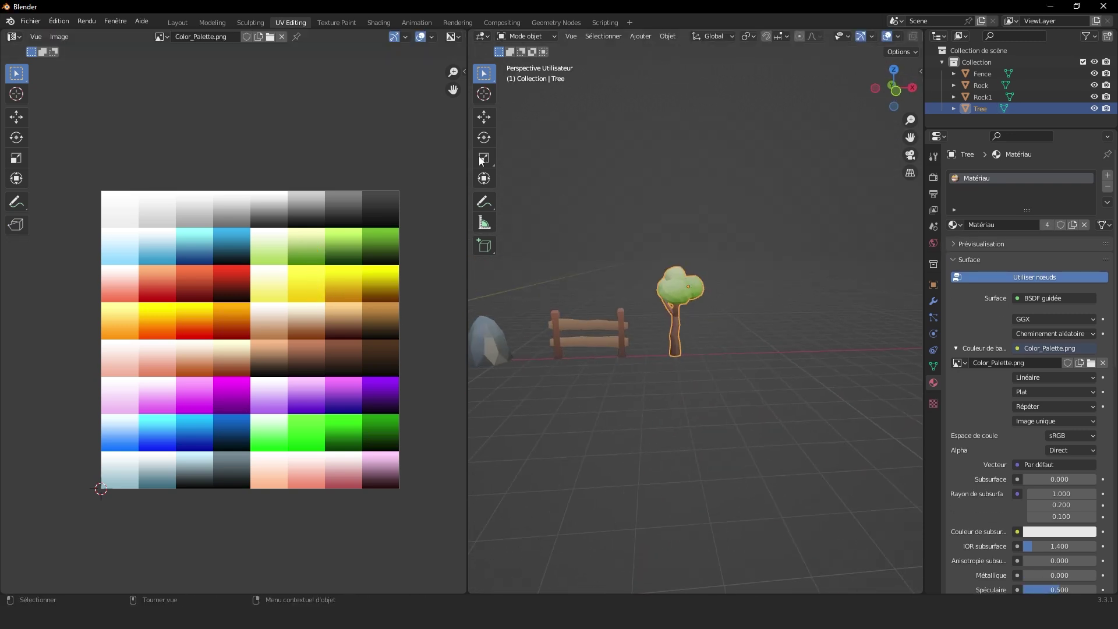
# Step: Switch to the Layout workspace, bring the rocks, fence and tree into view, and leave all of them deselected
pyautogui.click(573, 244)
pyautogui.keyDown('shift'); pyautogui.moveTo(574, 250); pyautogui.dragTo(719, 295, button='middle'); pyautogui.keyUp('shift')
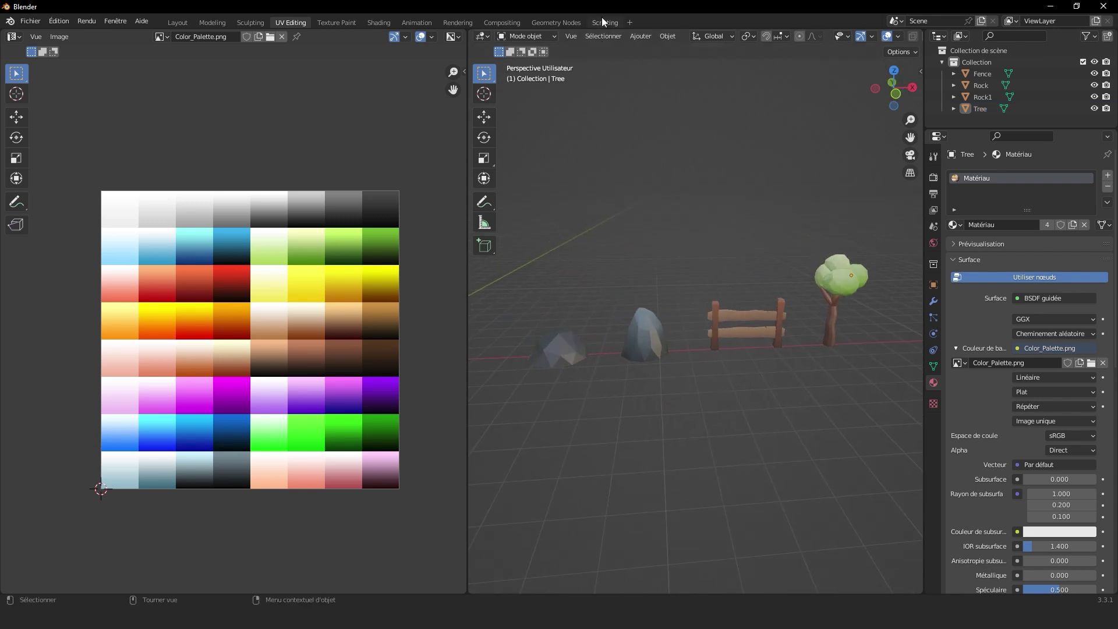
pyautogui.click(188, 23)
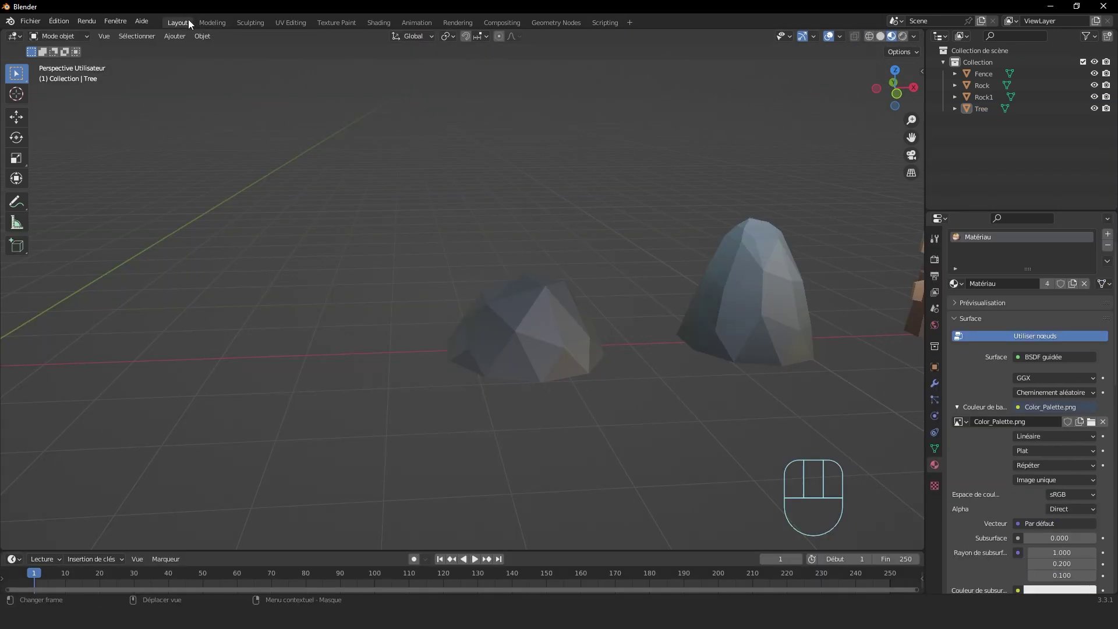
pyautogui.scroll(-4, 401, 187)
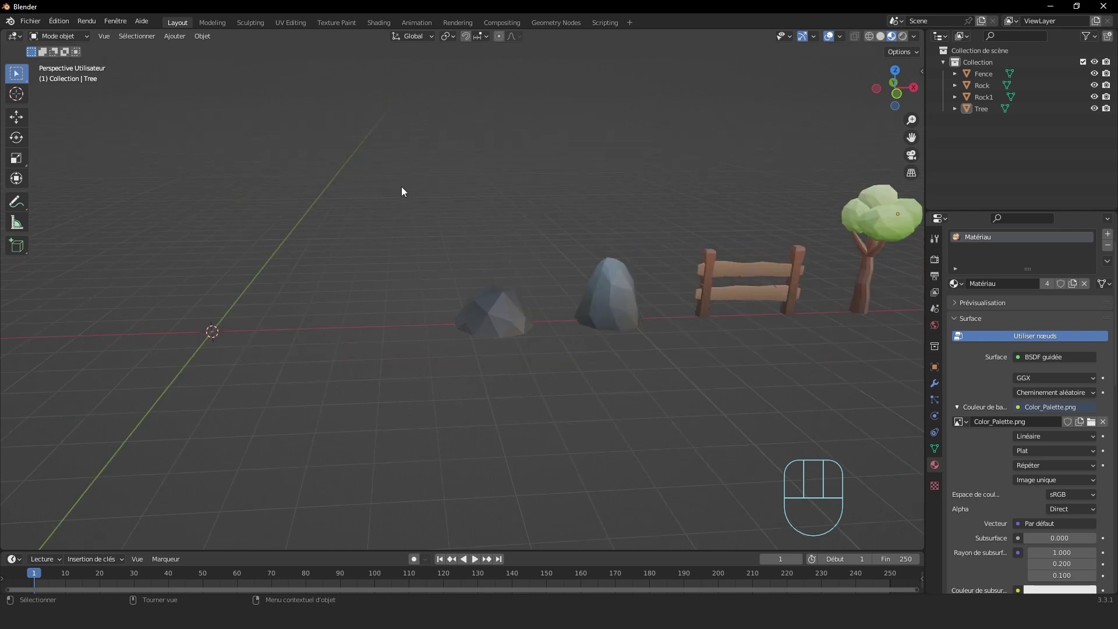
pyautogui.scroll(-2, 611, 311)
pyautogui.moveTo(751, 203); pyautogui.dragTo(313, 383)
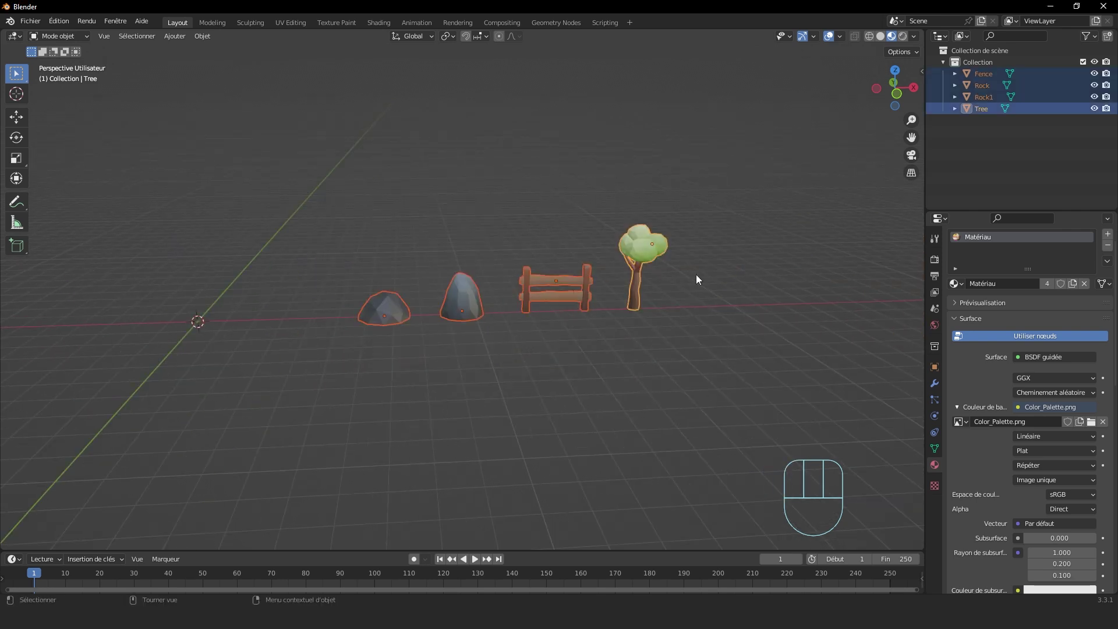
pyautogui.click(656, 244)
# Step: Start an FBX export, create a folder named "Tuto blender" in D:\Dev\ and open it as the destination
pyautogui.click(30, 21)
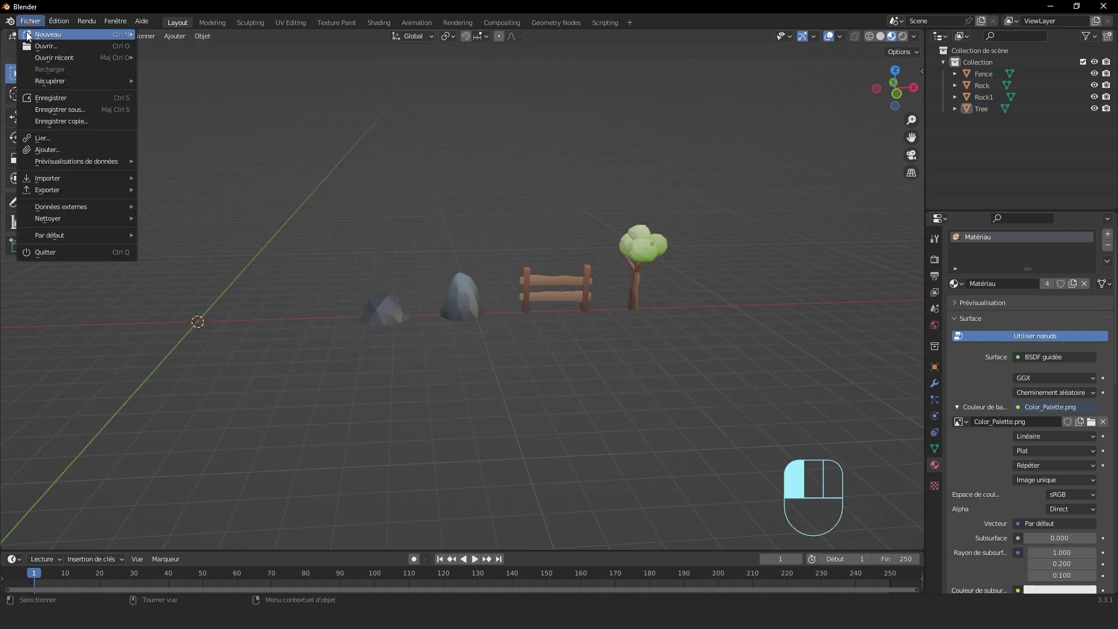
pyautogui.moveTo(70, 190)
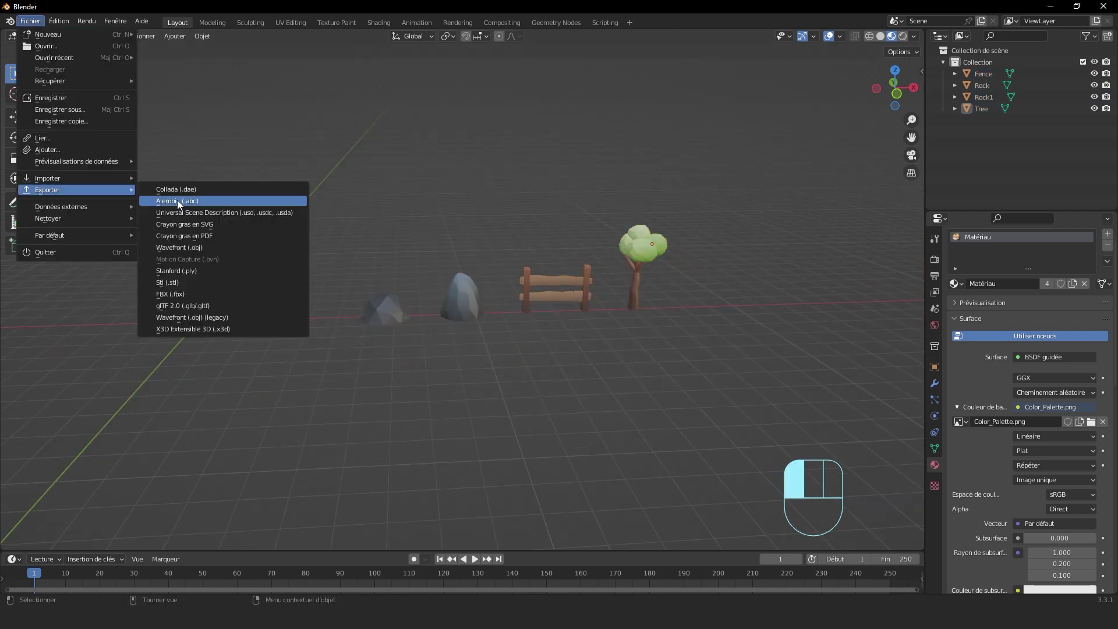
pyautogui.click(220, 293)
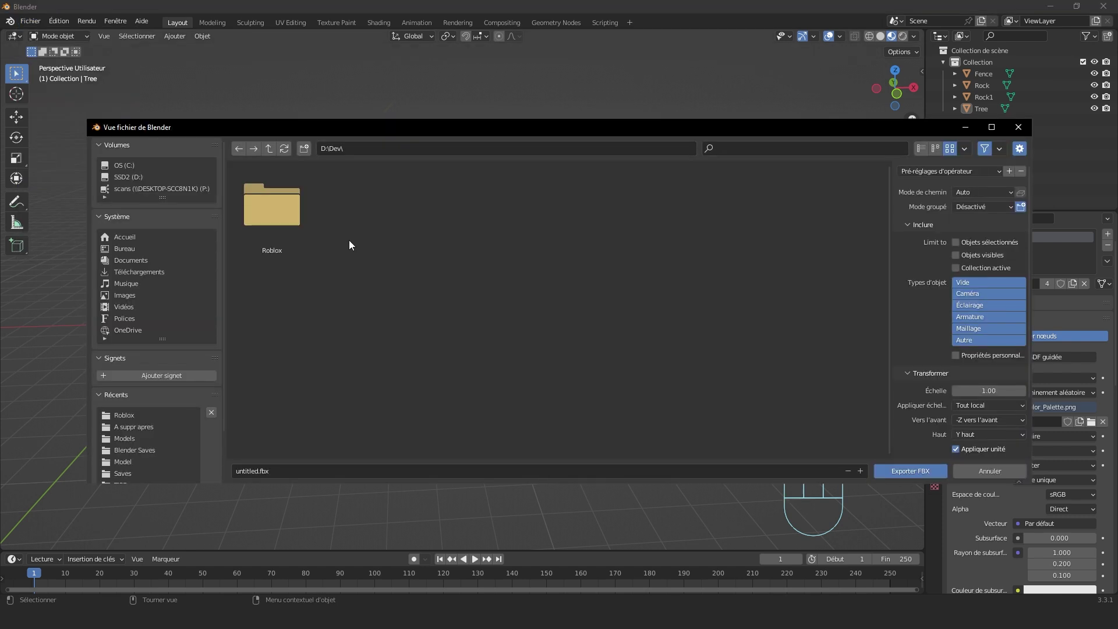
pyautogui.rightClick(309, 234)
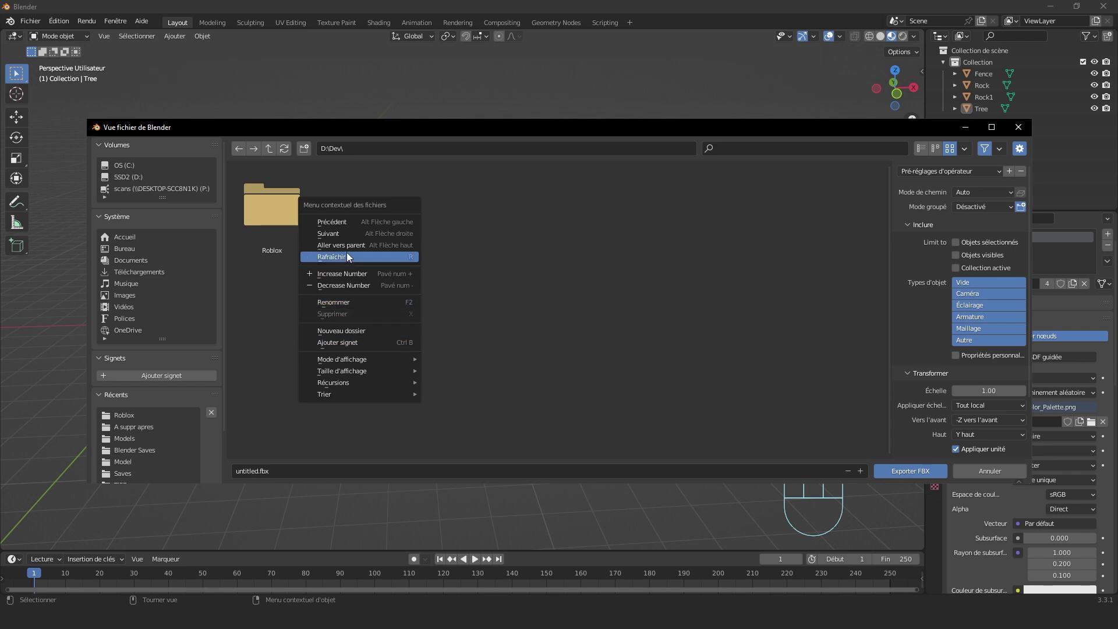
pyautogui.click(369, 330)
pyautogui.write('Tut')
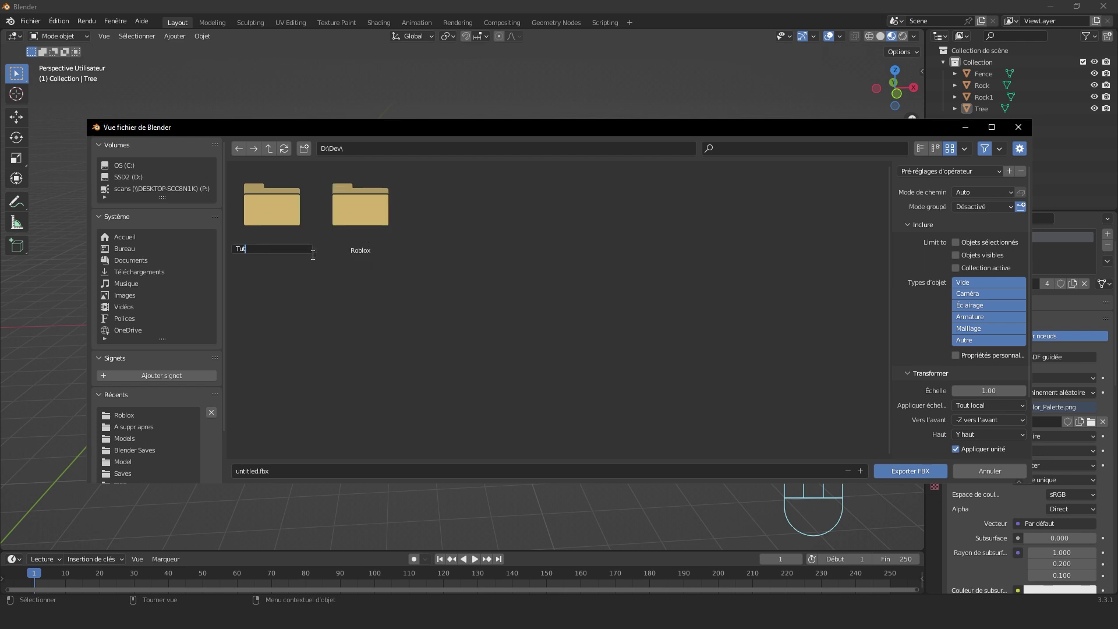
pyautogui.write('o blender')
pyautogui.press('Return')
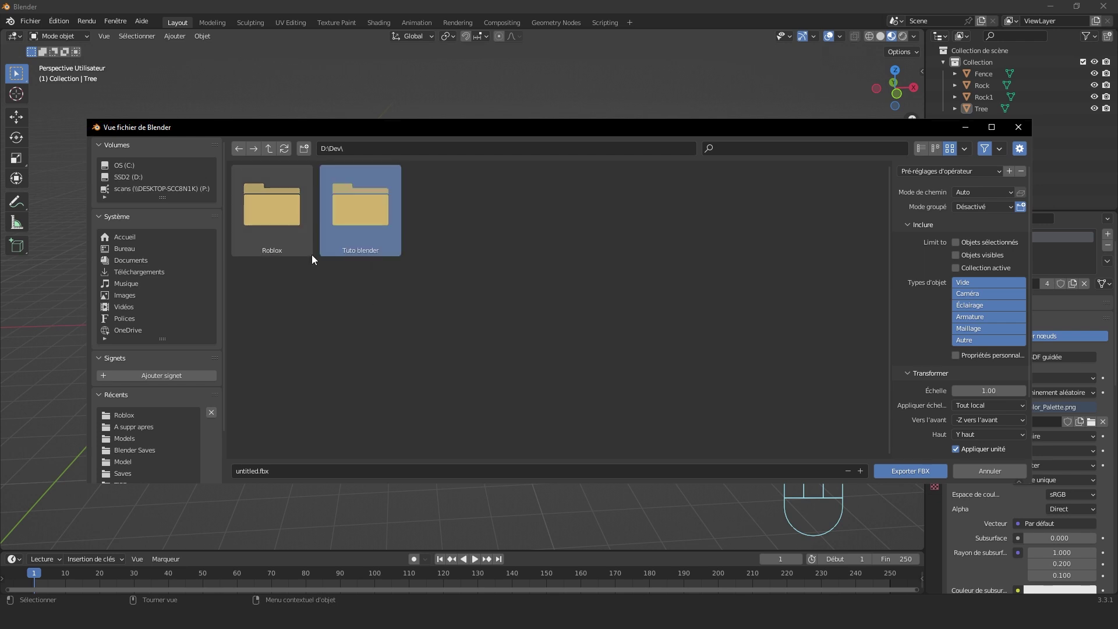
pyautogui.doubleClick(379, 232)
# Step: Name the export file Tuto and set its path mode to Copier with embedded textures, without limiting it to visible objects
pyautogui.click(250, 470)
pyautogui.press('BackSpace')
pyautogui.write('Tuto')
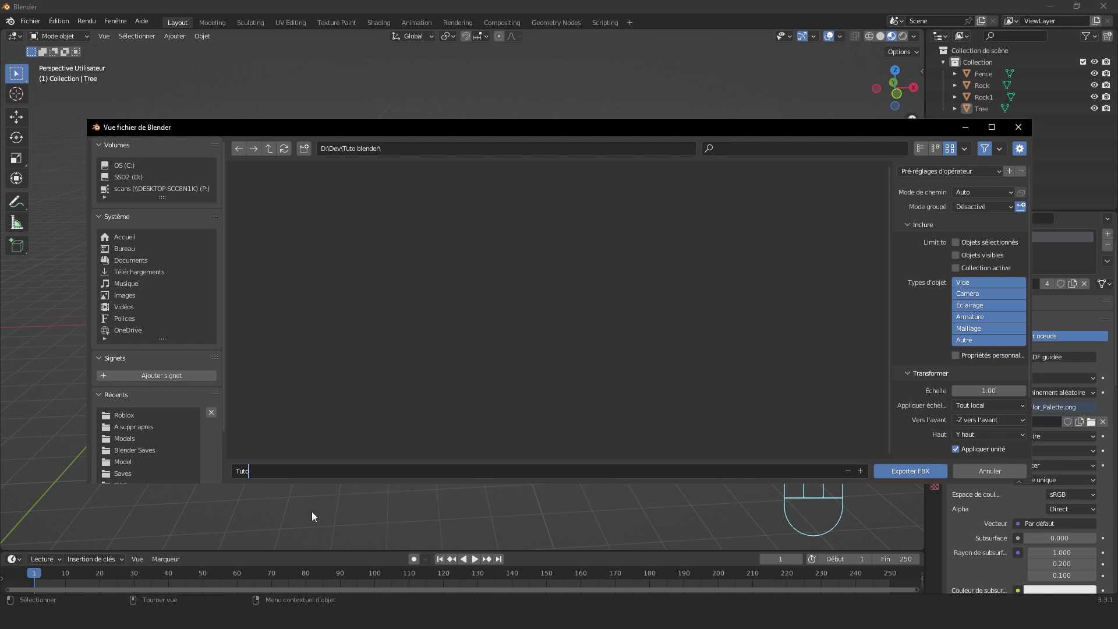
pyautogui.click(998, 194)
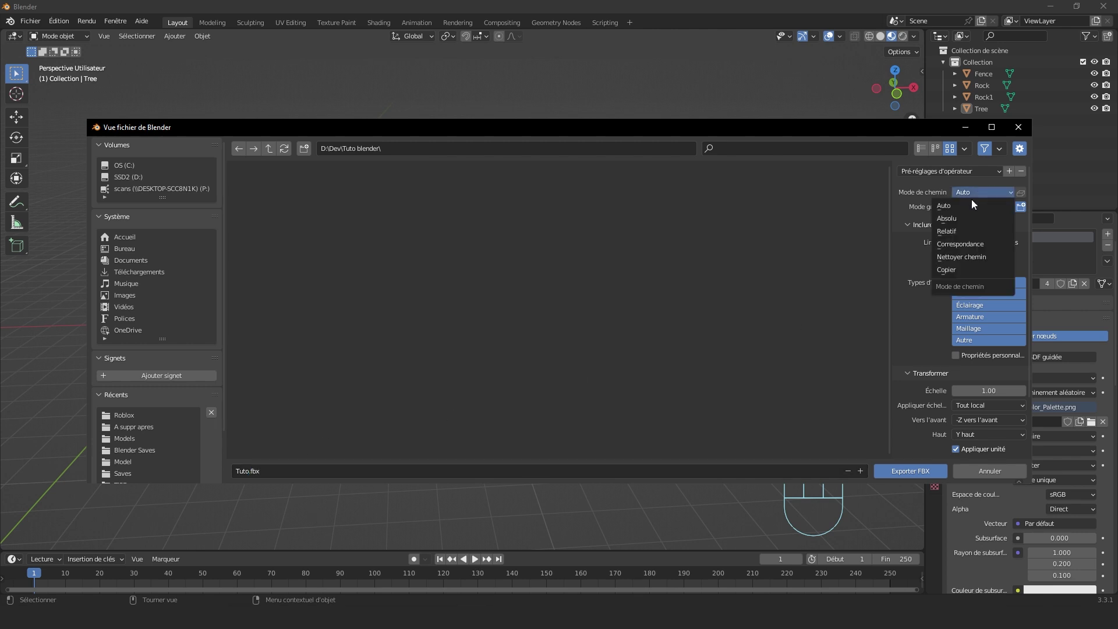
pyautogui.click(961, 271)
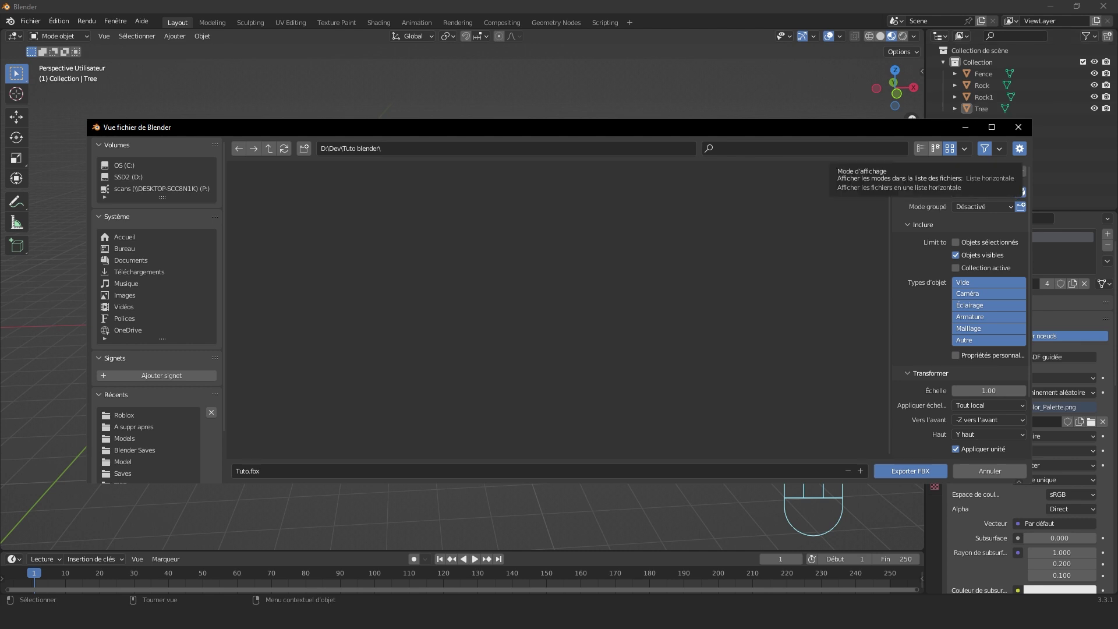
pyautogui.click(955, 254)
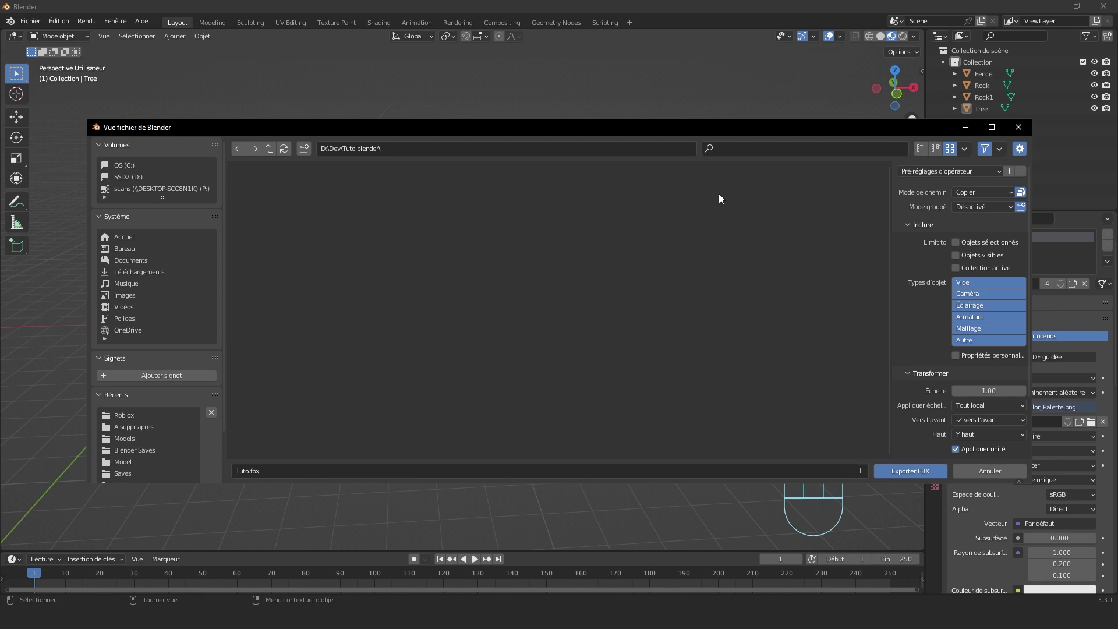
# Step: Set the export scale to 0.10 and export the assets as FBX
pyautogui.scroll(-1, 989, 320)
pyautogui.click(1019, 366)
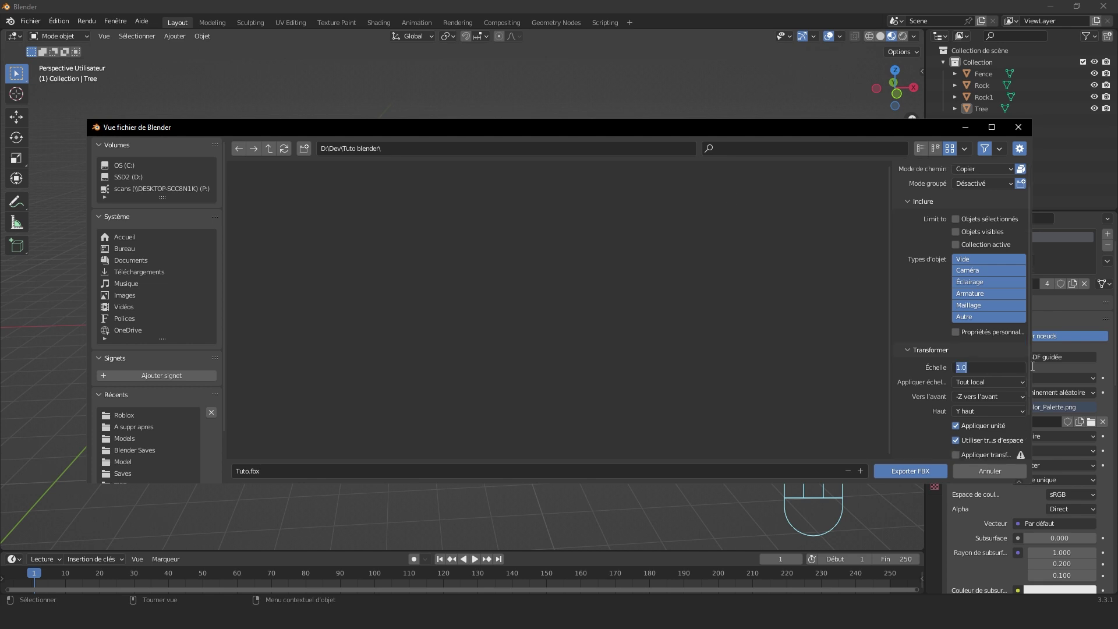
pyautogui.write('.1')
pyautogui.press('Return')
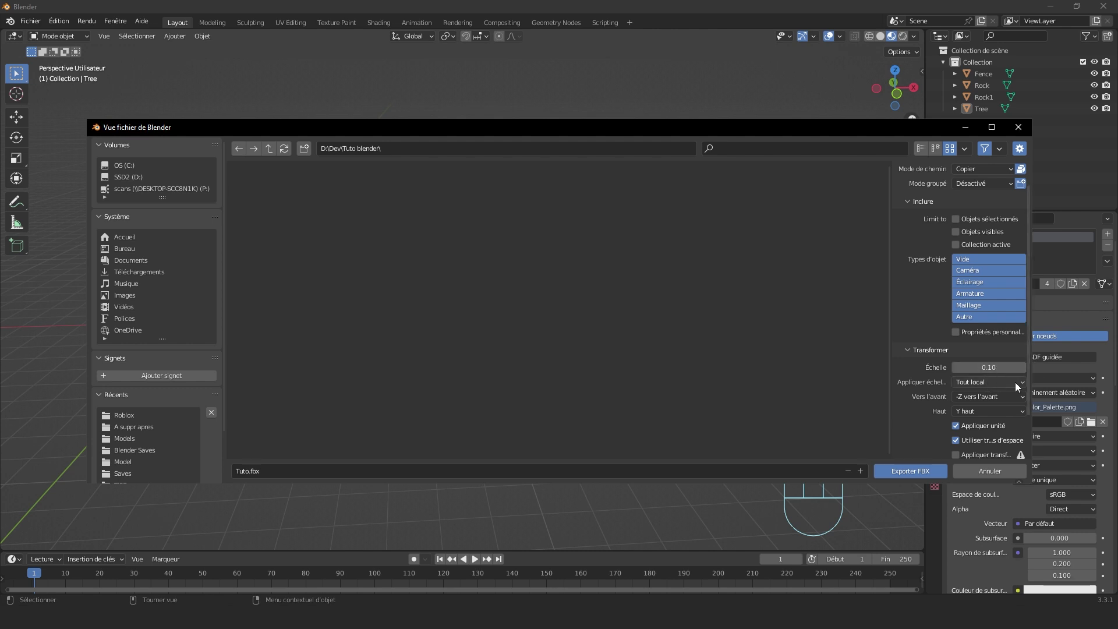
pyautogui.click(917, 470)
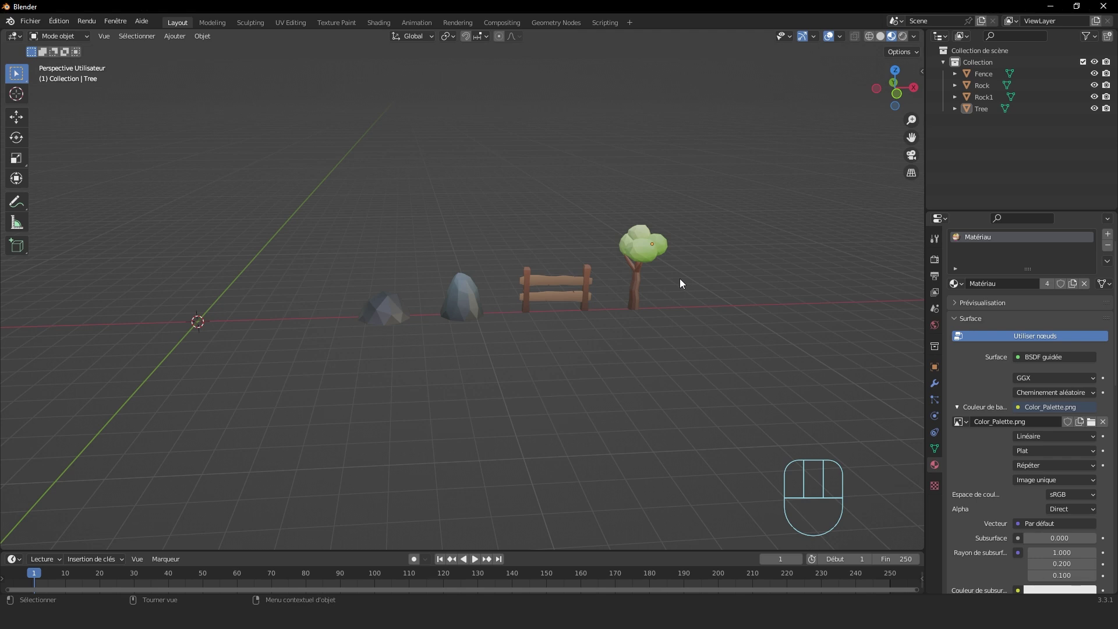
pyautogui.hotkey('ctrl', 's')
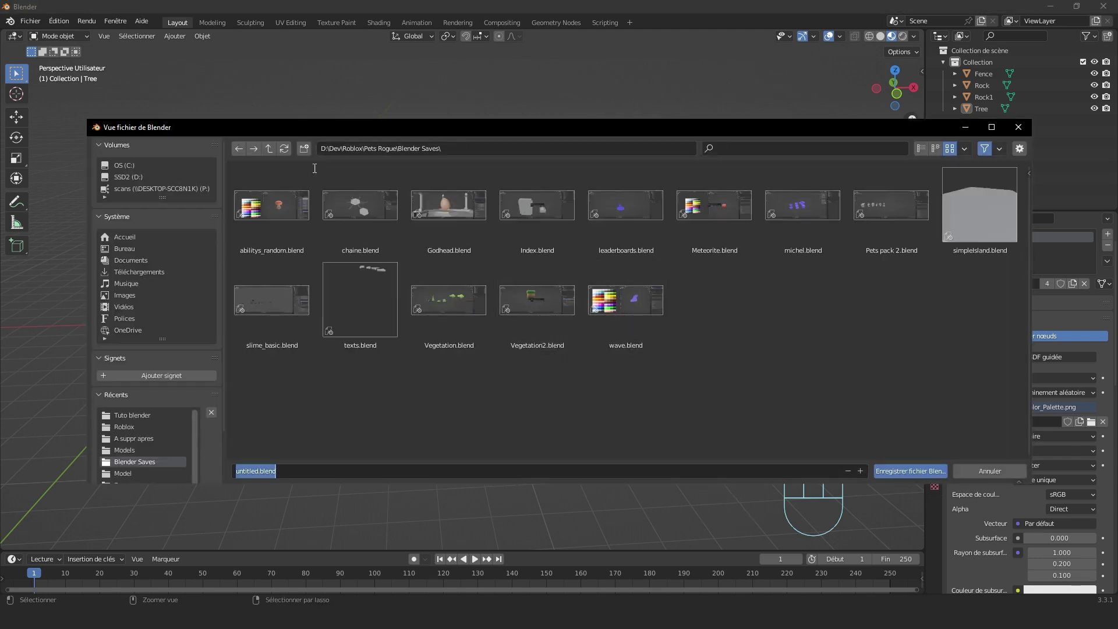
pyautogui.click(297, 473)
pyautogui.click(1022, 132)
# Step: Switch to Roblox Studio and open Tuto.fbx from the Tuto blender folder for 3D import
pyautogui.rightClick(472, 616)
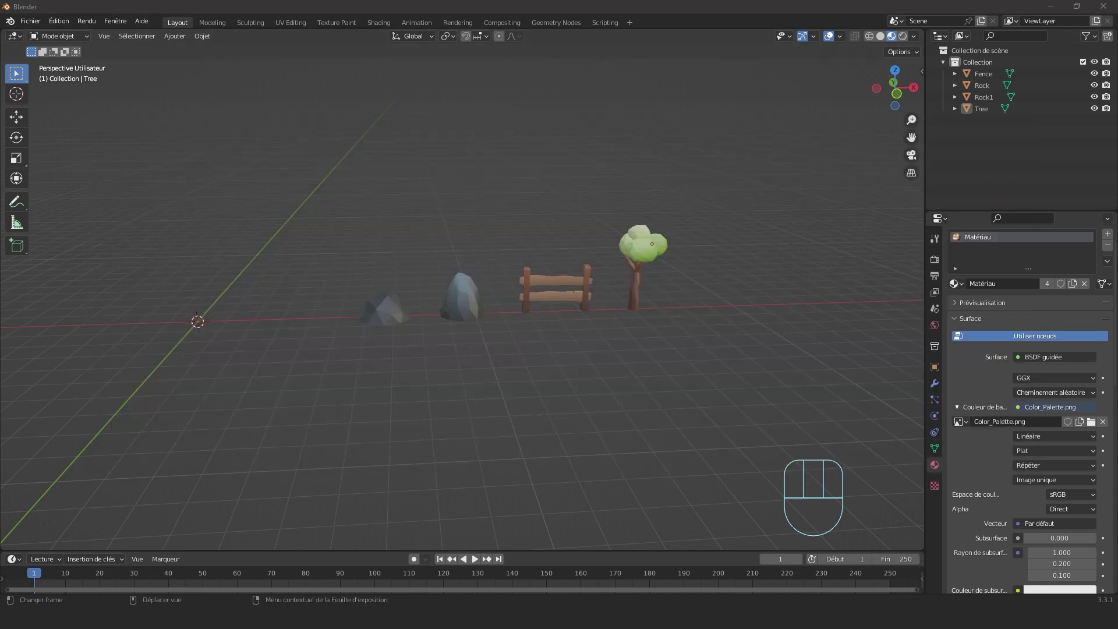
pyautogui.click(481, 591)
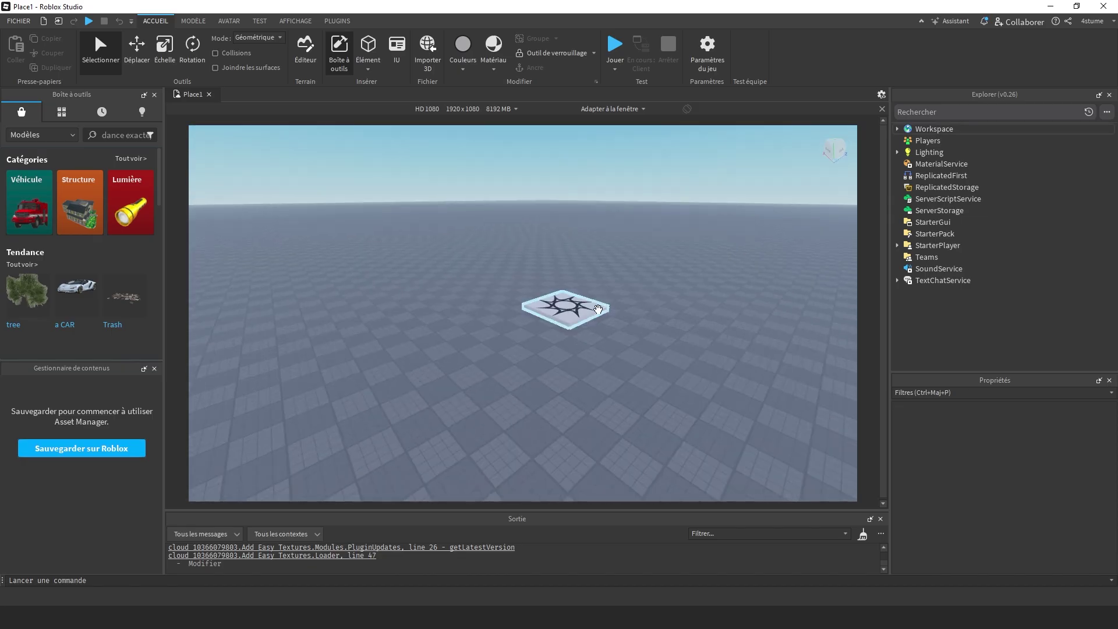
pyautogui.moveTo(598, 309); pyautogui.dragTo(629, 234, button='right')
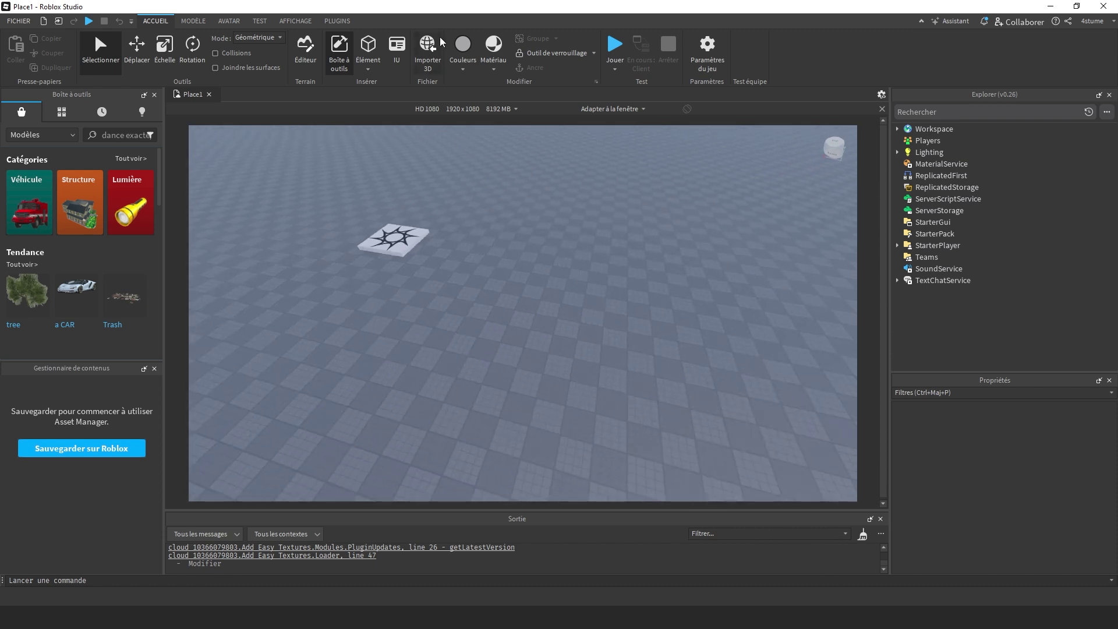
pyautogui.click(426, 55)
pyautogui.click(174, 95)
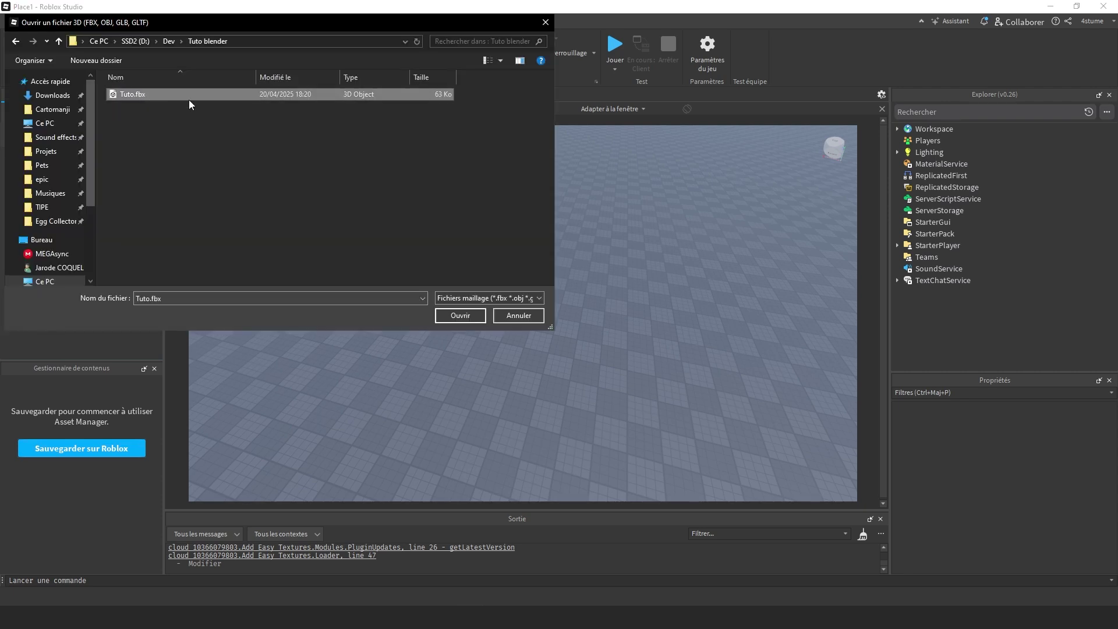
pyautogui.click(464, 319)
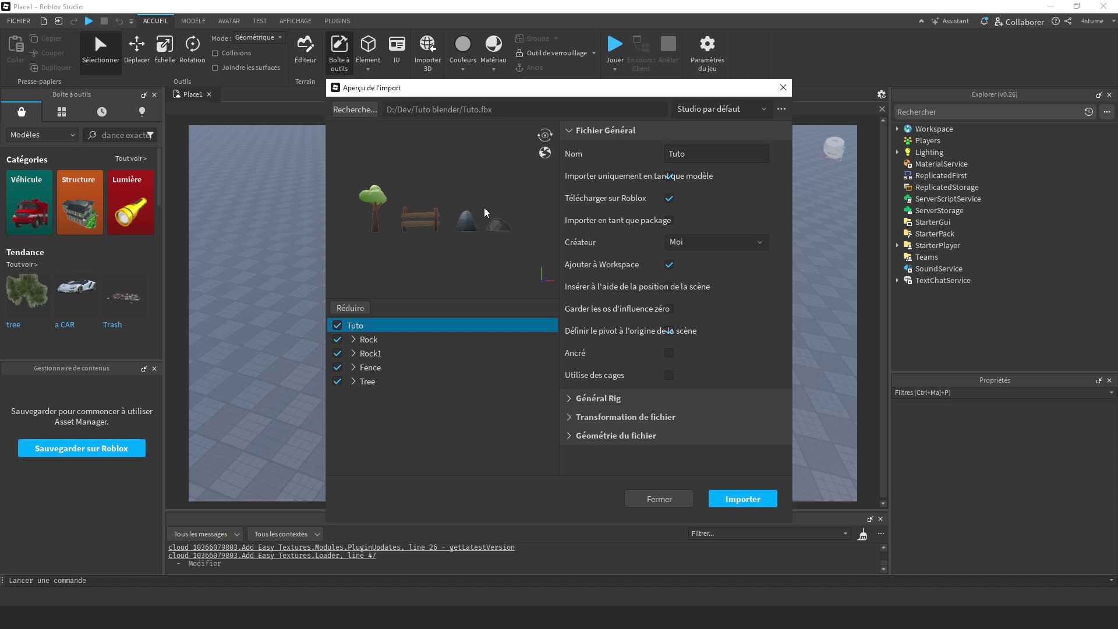
# Step: Open Rock's base_color_texture in the import preview and pick Color_Palette.png from the Tuto.fbm folder as its color file
pyautogui.click(363, 338)
pyautogui.click(361, 327)
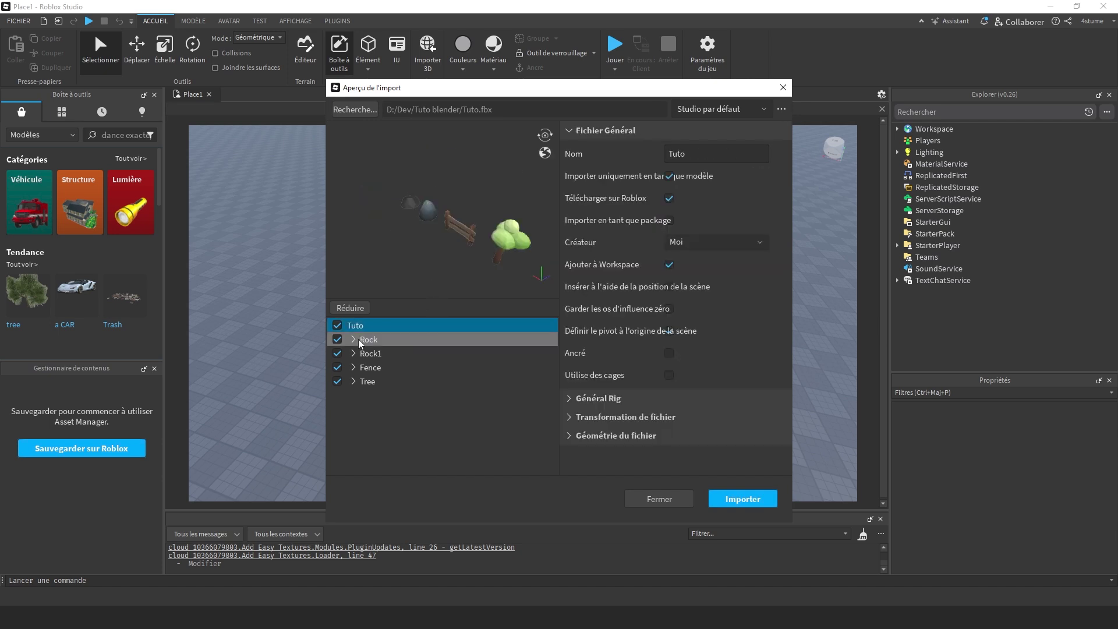
pyautogui.click(355, 338)
pyautogui.click(396, 353)
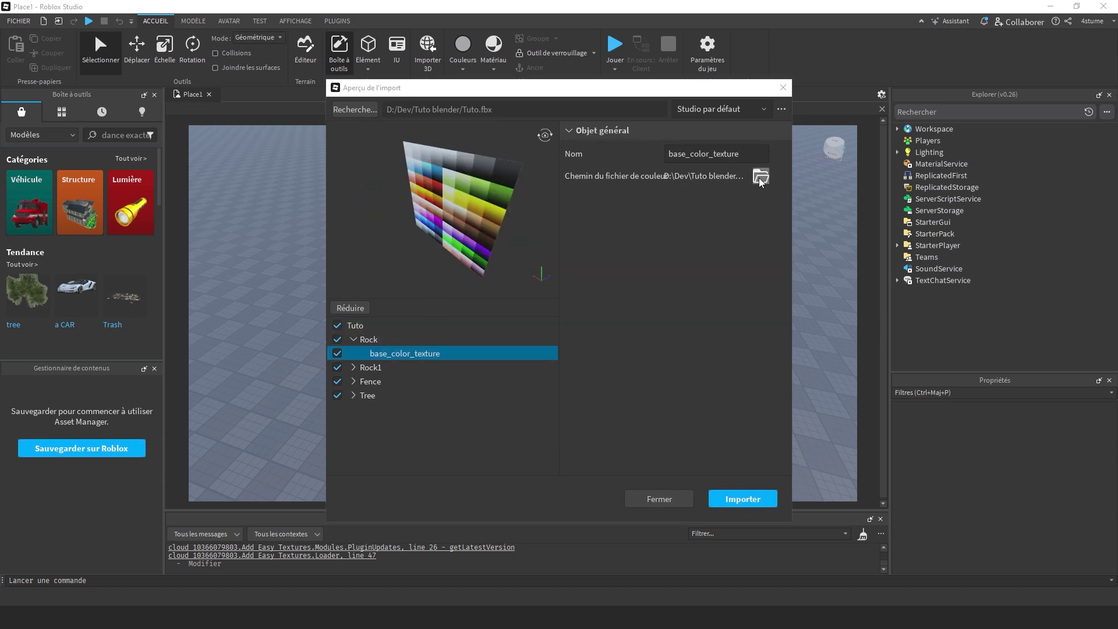
pyautogui.click(759, 176)
pyautogui.doubleClick(256, 98)
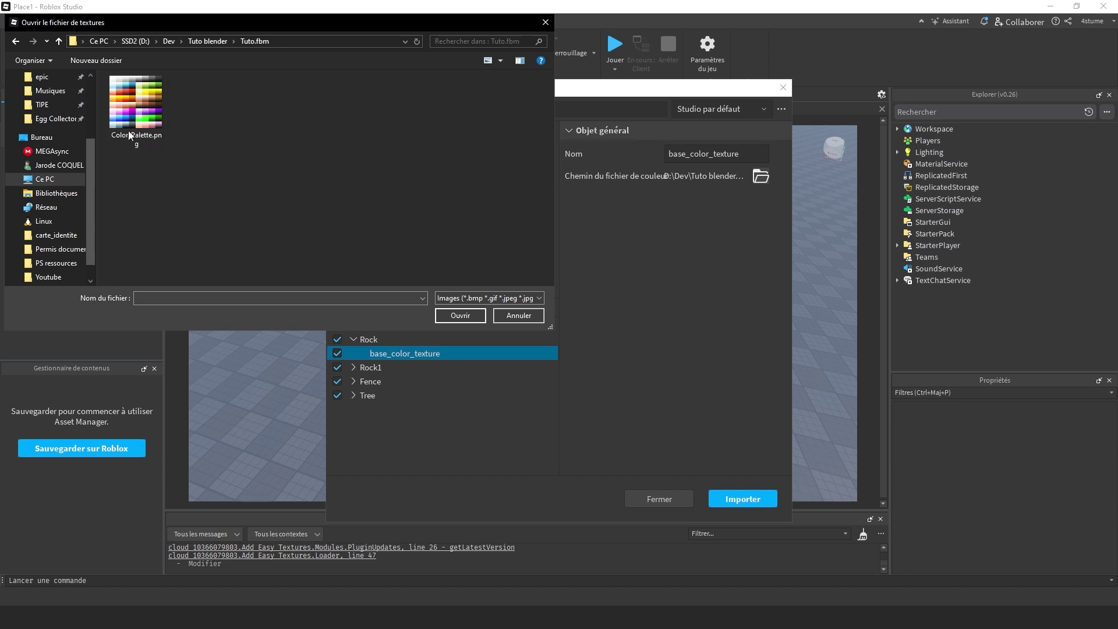
pyautogui.click(130, 114)
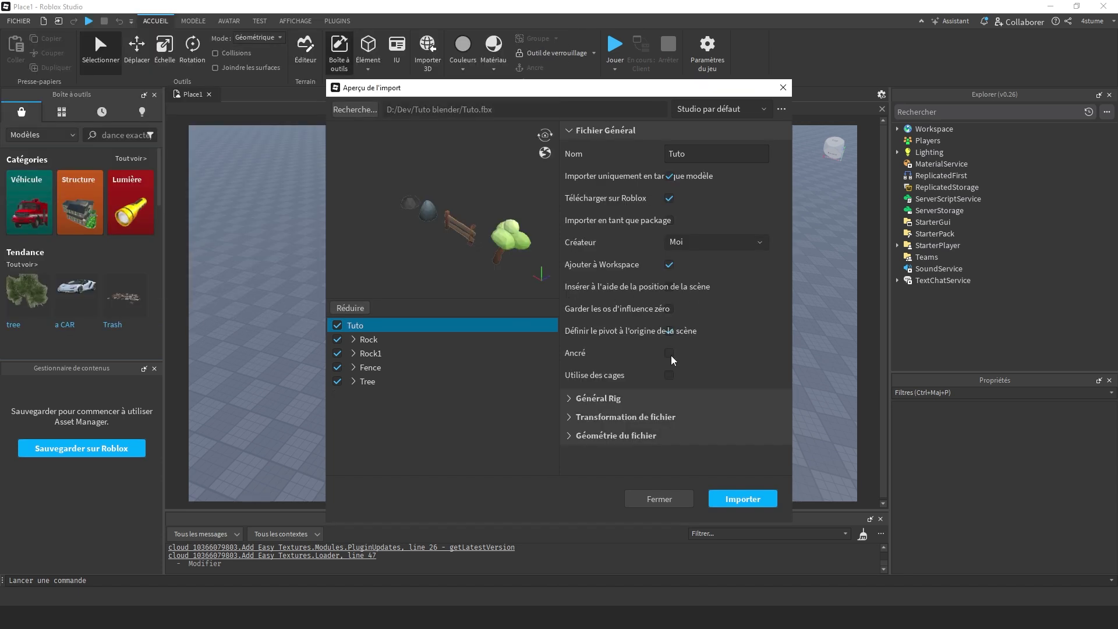
# Step: Set the Tuto model to be anchored (Ancré) and import it into Workspace
pyautogui.click(669, 353)
pyautogui.click(742, 499)
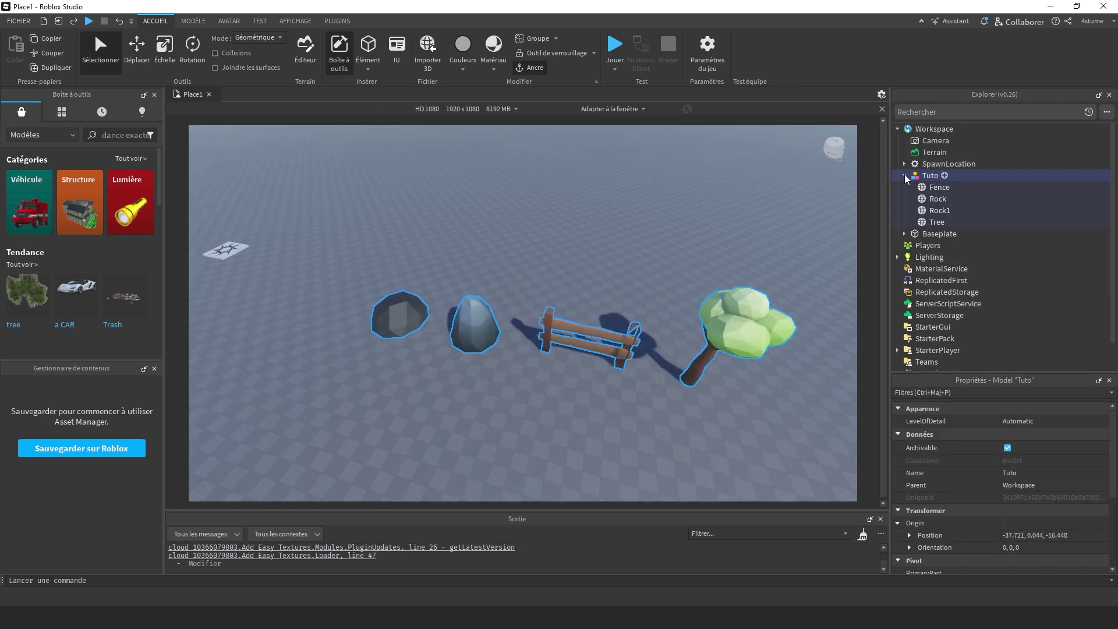
pyautogui.moveTo(652, 276); pyautogui.dragTo(559, 290, button='right')
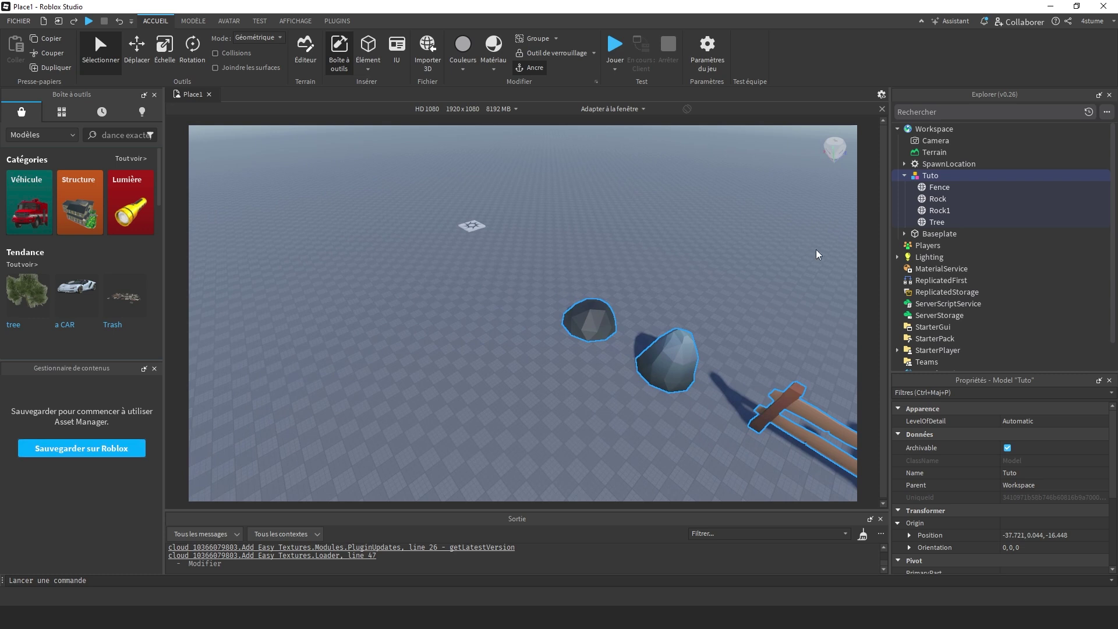
pyautogui.press('f')
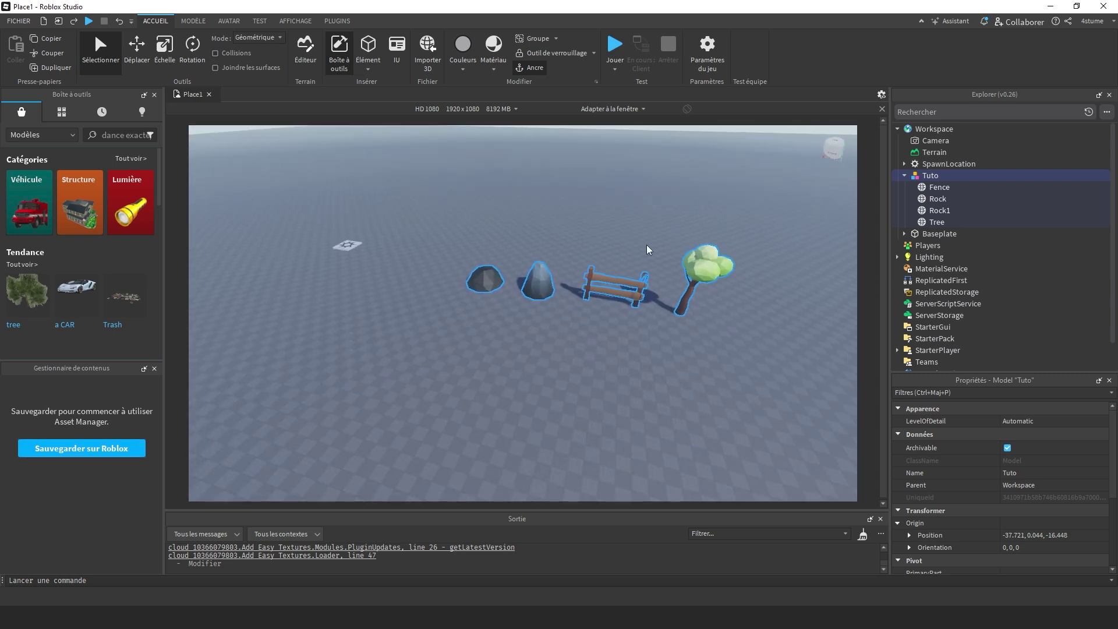
pyautogui.scroll(4, 525, 260)
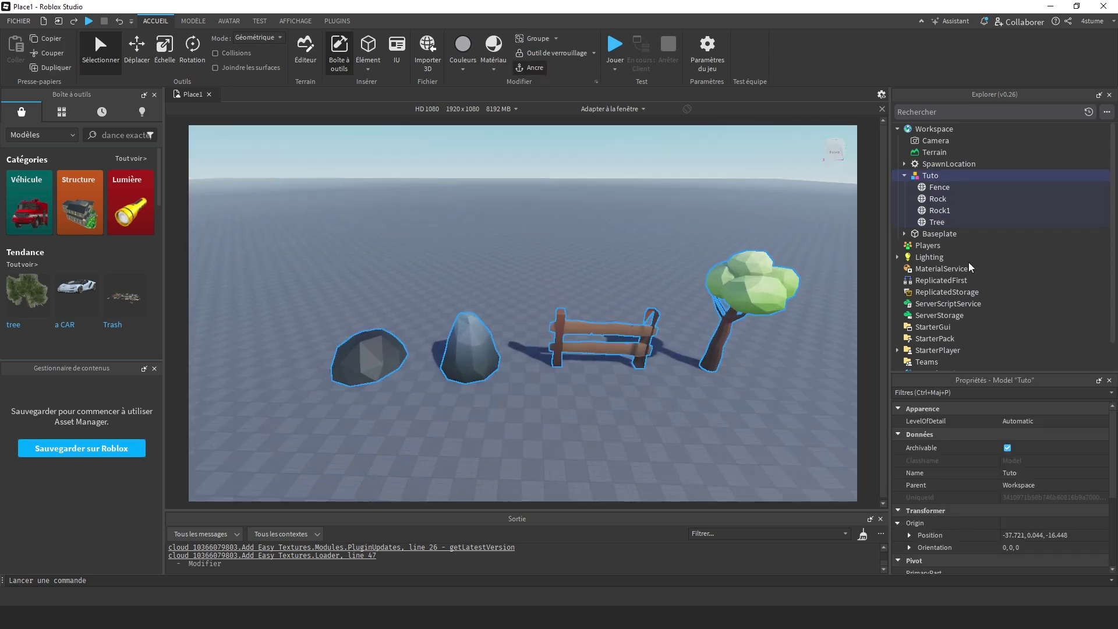
# Step: Move Fence, Rock, Rock1 and Tree out of the Tuto model directly into Workspace, leaving no Tuto model behind
pyautogui.click(934, 187)
pyautogui.keyDown('shift'); pyautogui.click(936, 222); pyautogui.keyUp('shift')
pyautogui.moveTo(938, 227); pyautogui.dragTo(934, 129)
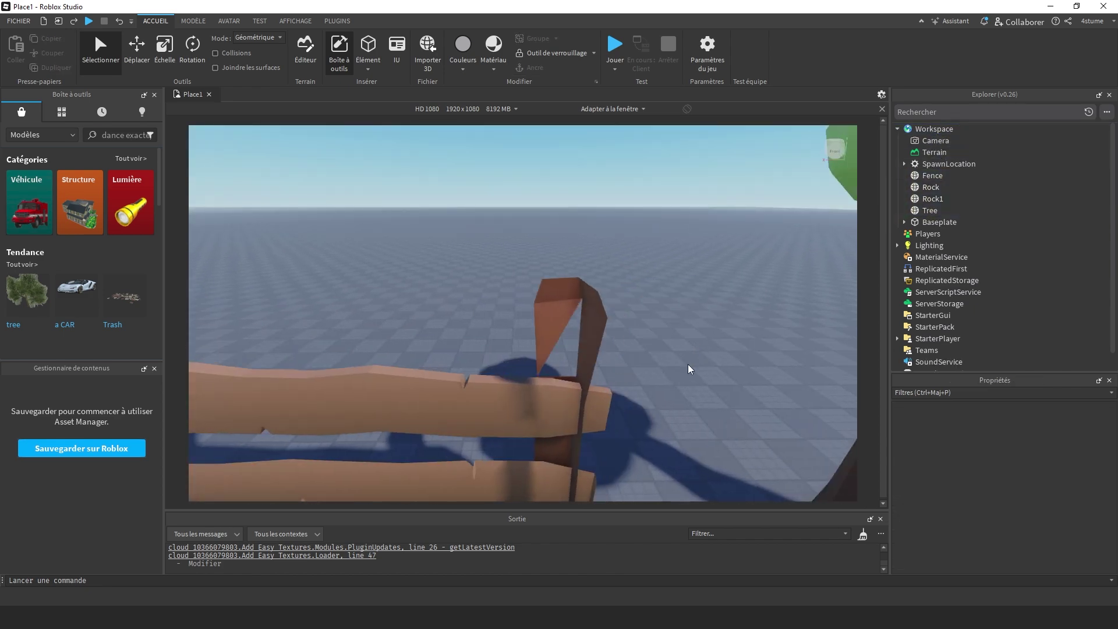
# Step: Turn on DoubleSided for the Fence mesh to fix the missing faces on its post, and deselect it
pyautogui.click(562, 358)
pyautogui.scroll(5, 562, 358)
pyautogui.scroll(-5, 542, 350)
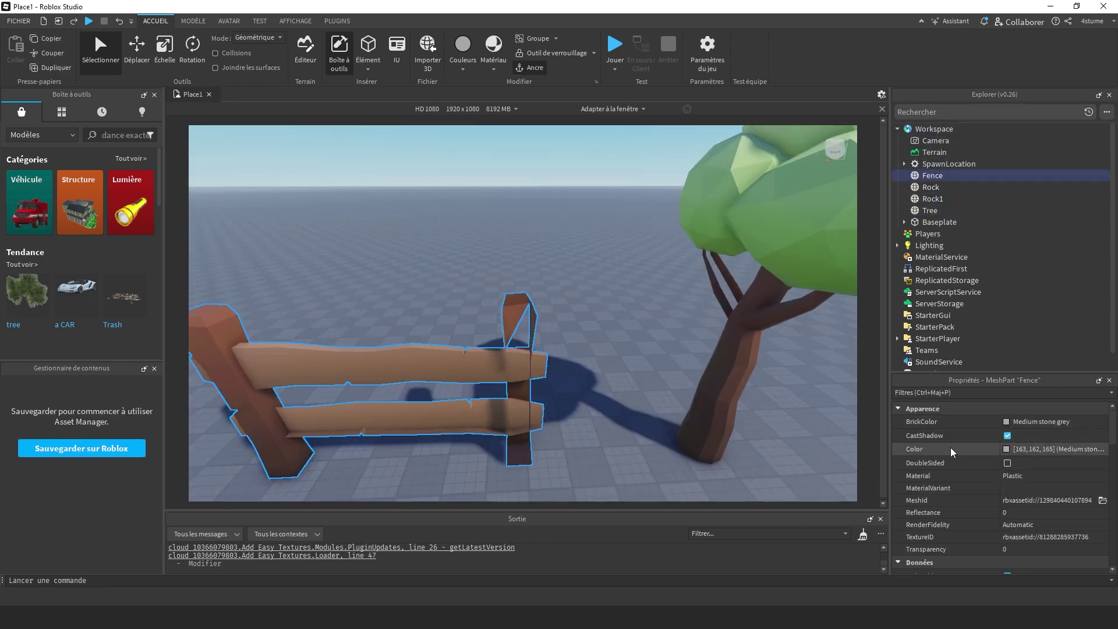
pyautogui.click(611, 344)
pyautogui.click(530, 346)
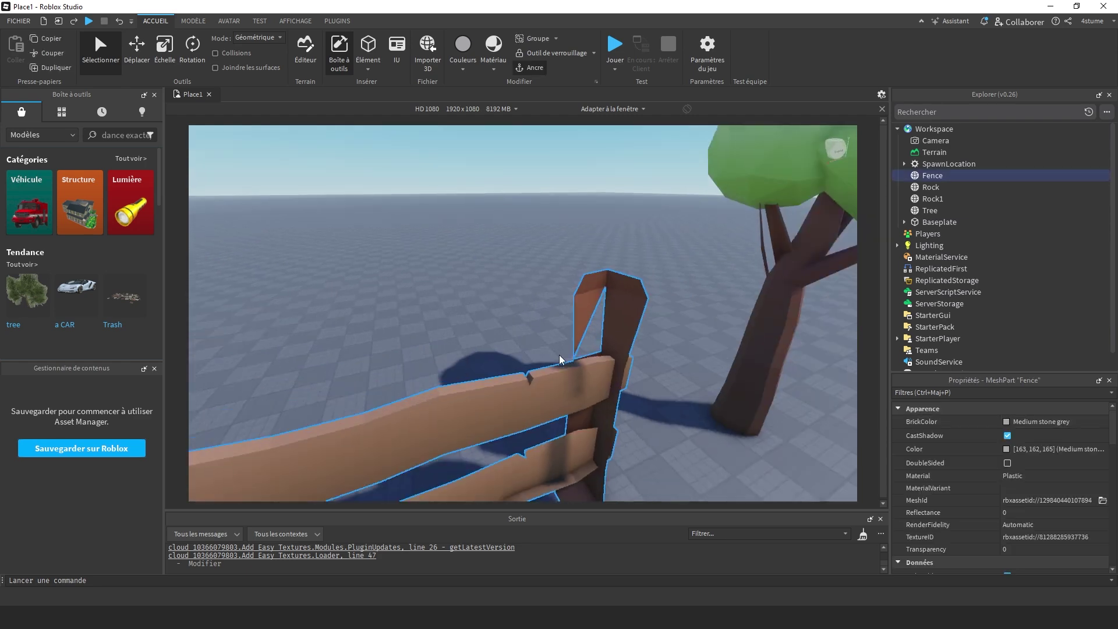
pyautogui.scroll(5, 559, 354)
pyautogui.scroll(-5, 672, 326)
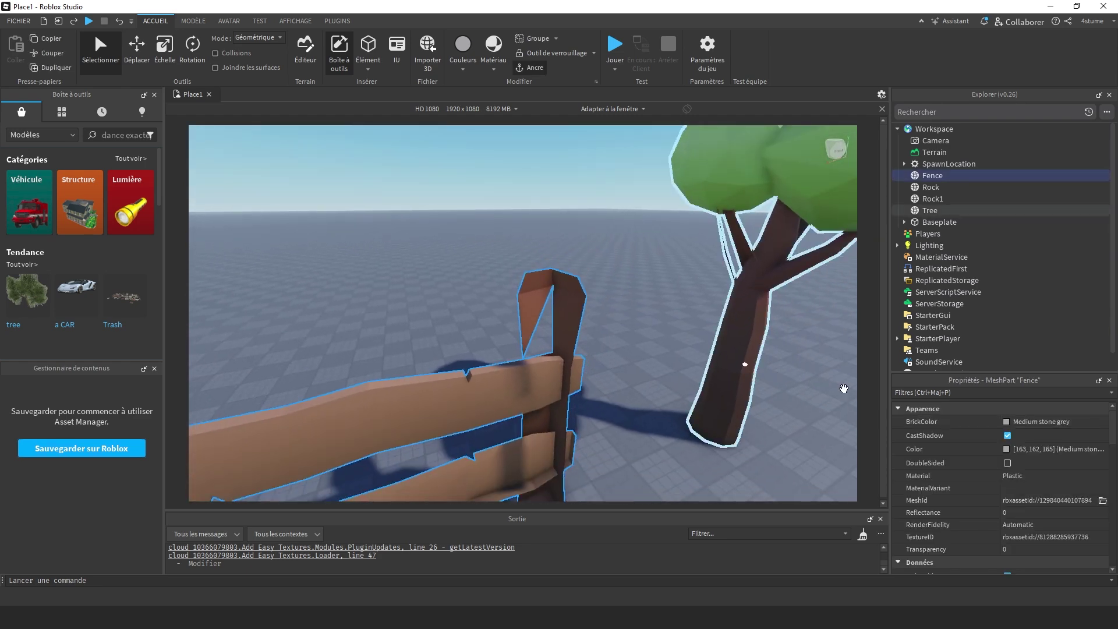
pyautogui.scroll(-5, 606, 350)
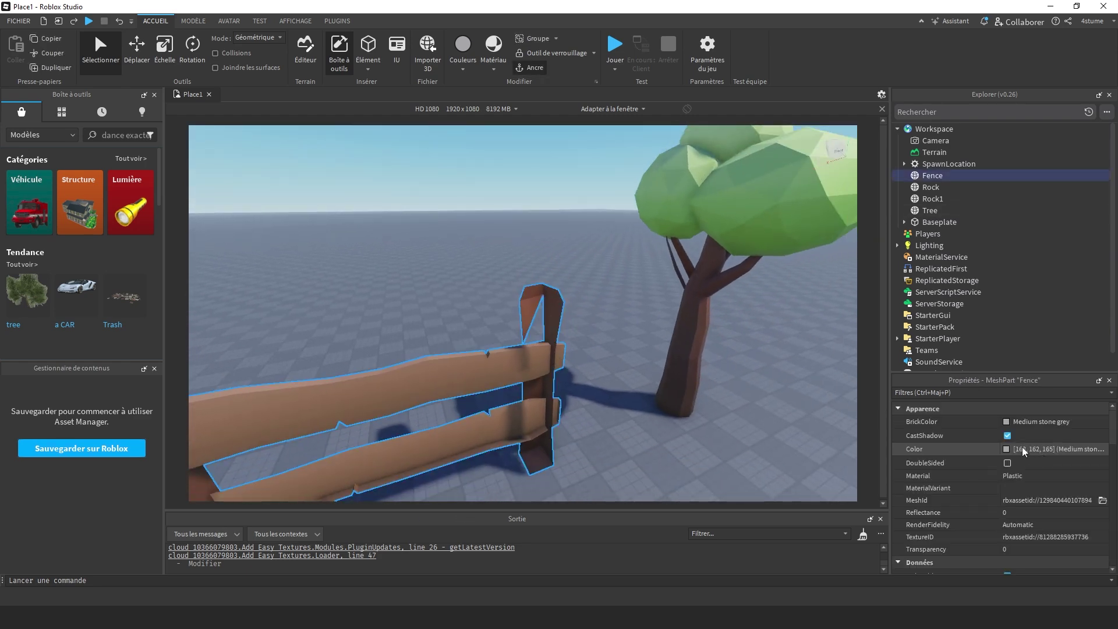
pyautogui.click(1007, 462)
pyautogui.click(593, 379)
pyautogui.scroll(-10, 593, 379)
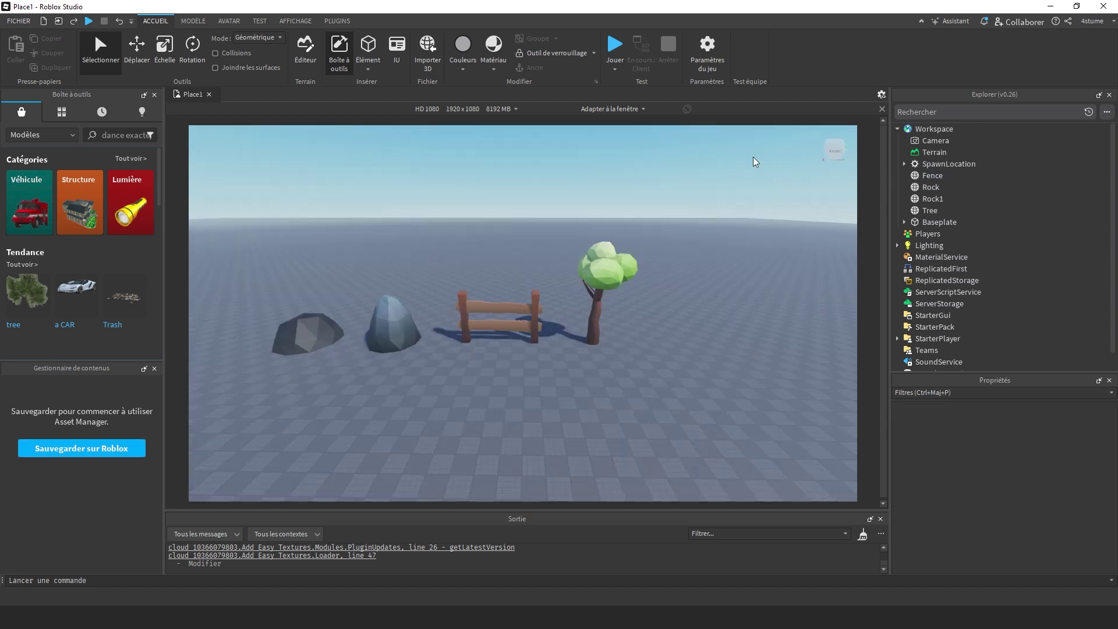
pyautogui.scroll(3, 379, 333)
pyautogui.moveTo(600, 298); pyautogui.dragTo(613, 295)
pyautogui.hotkey('ctrl', 'z')
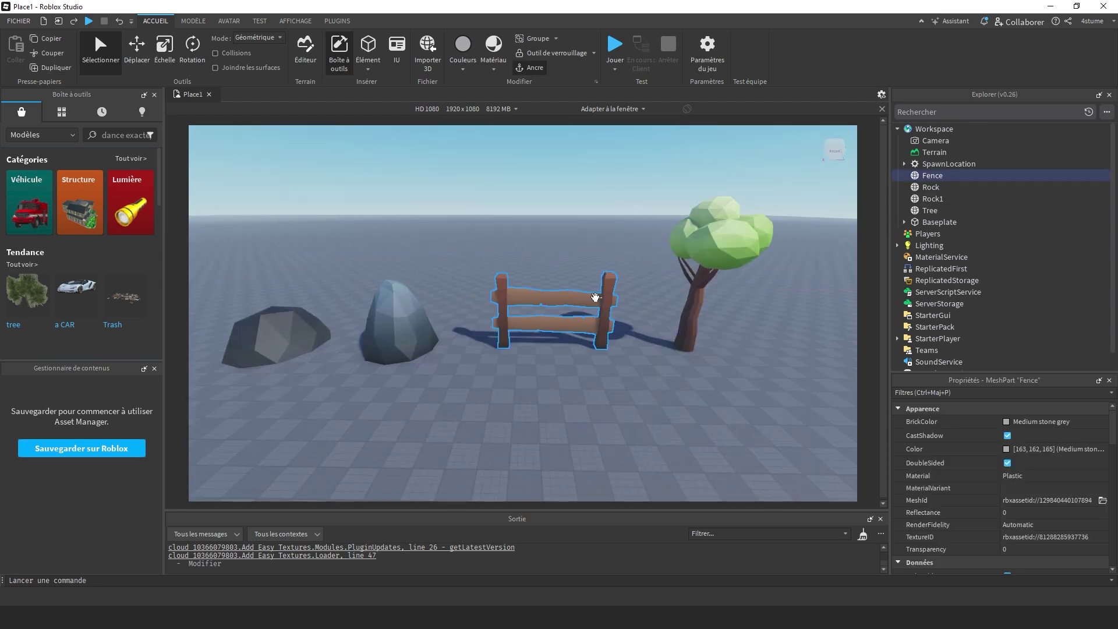
# Step: Duplicate the fence and place the copy on the ground in front of the original
pyautogui.scroll(-3, 585, 296)
pyautogui.moveTo(585, 295); pyautogui.dragTo(582, 295, button='right')
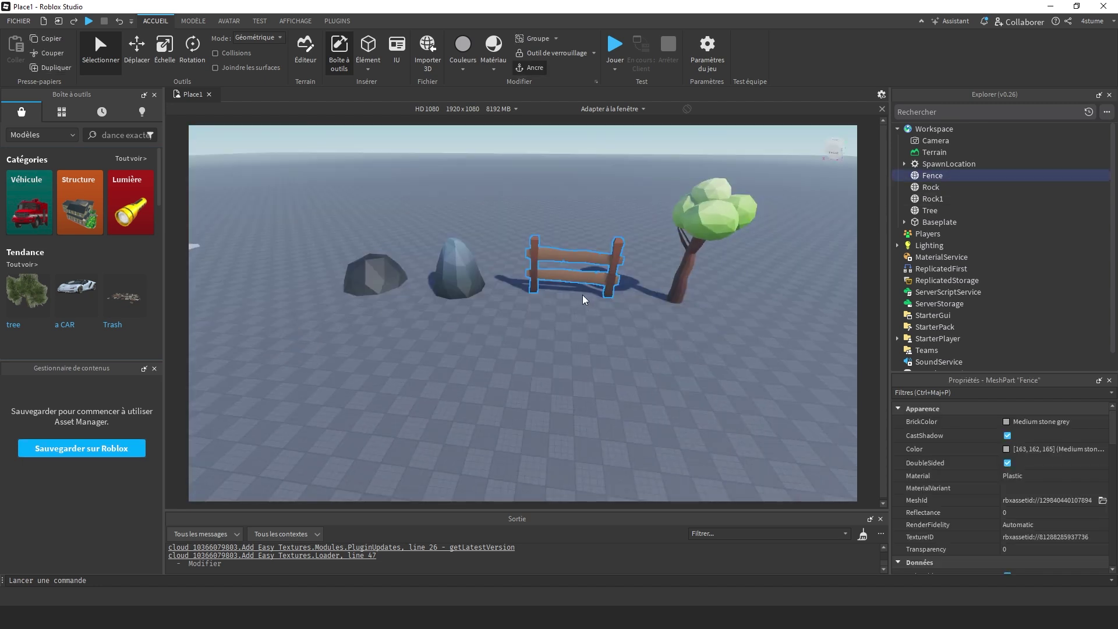
pyautogui.hotkey('ctrl', 'd')
pyautogui.moveTo(575, 257); pyautogui.dragTo(597, 286)
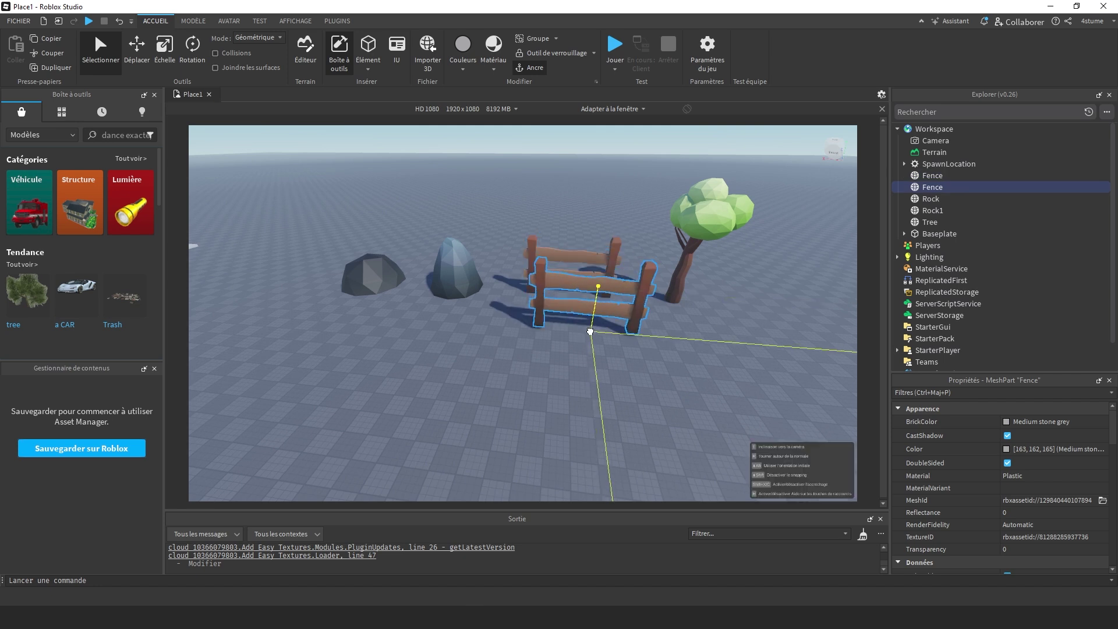